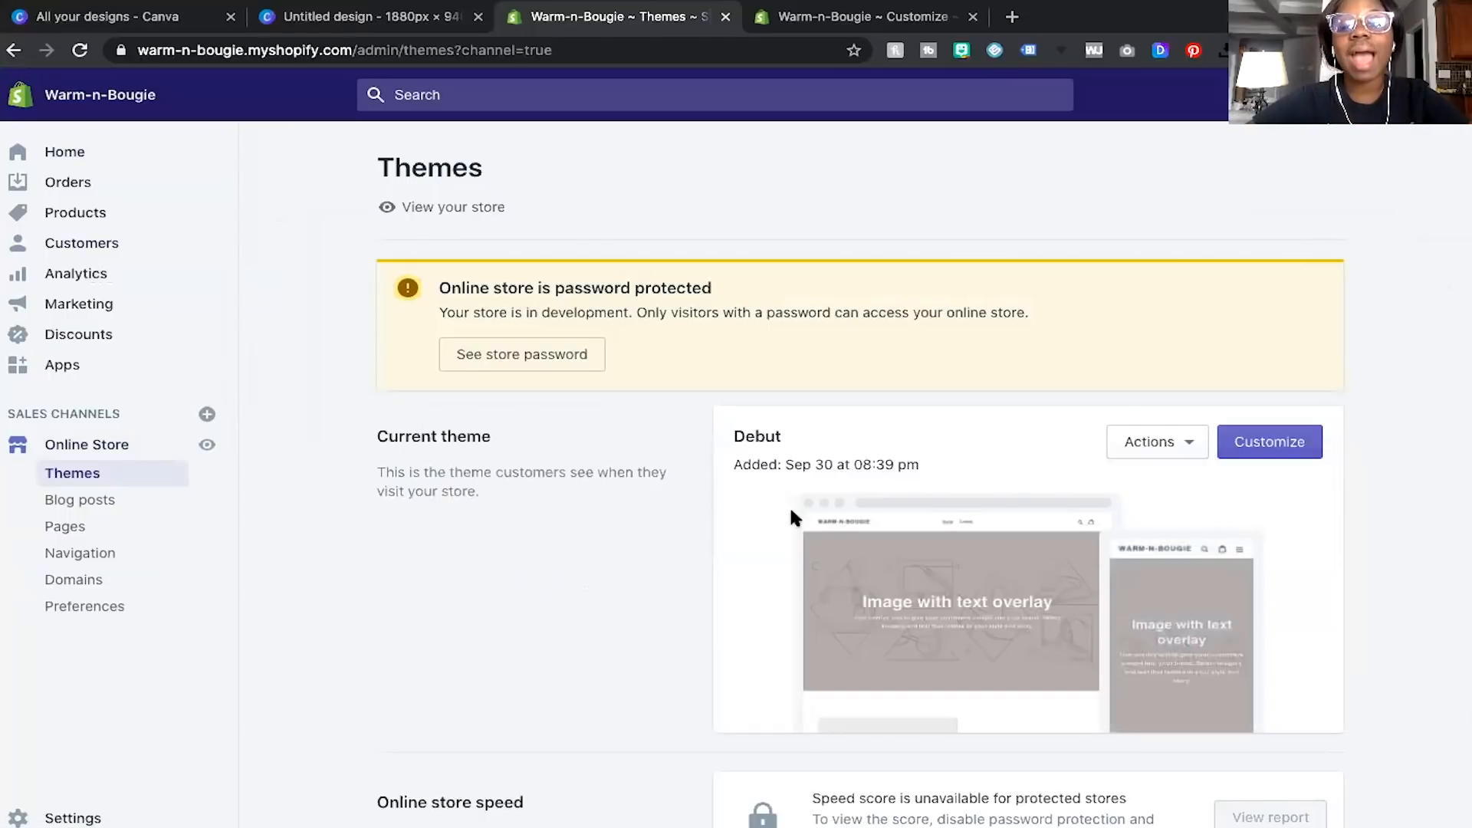
Look through the store's Themes page, from the current Debut theme down to the theme library.
{"action": "scroll", "coordinate": [790, 518], "scroll_direction": "down", "scroll_amount": 3}
{"action": "scroll", "coordinate": [791, 518], "scroll_direction": "up", "scroll_amount": 2}
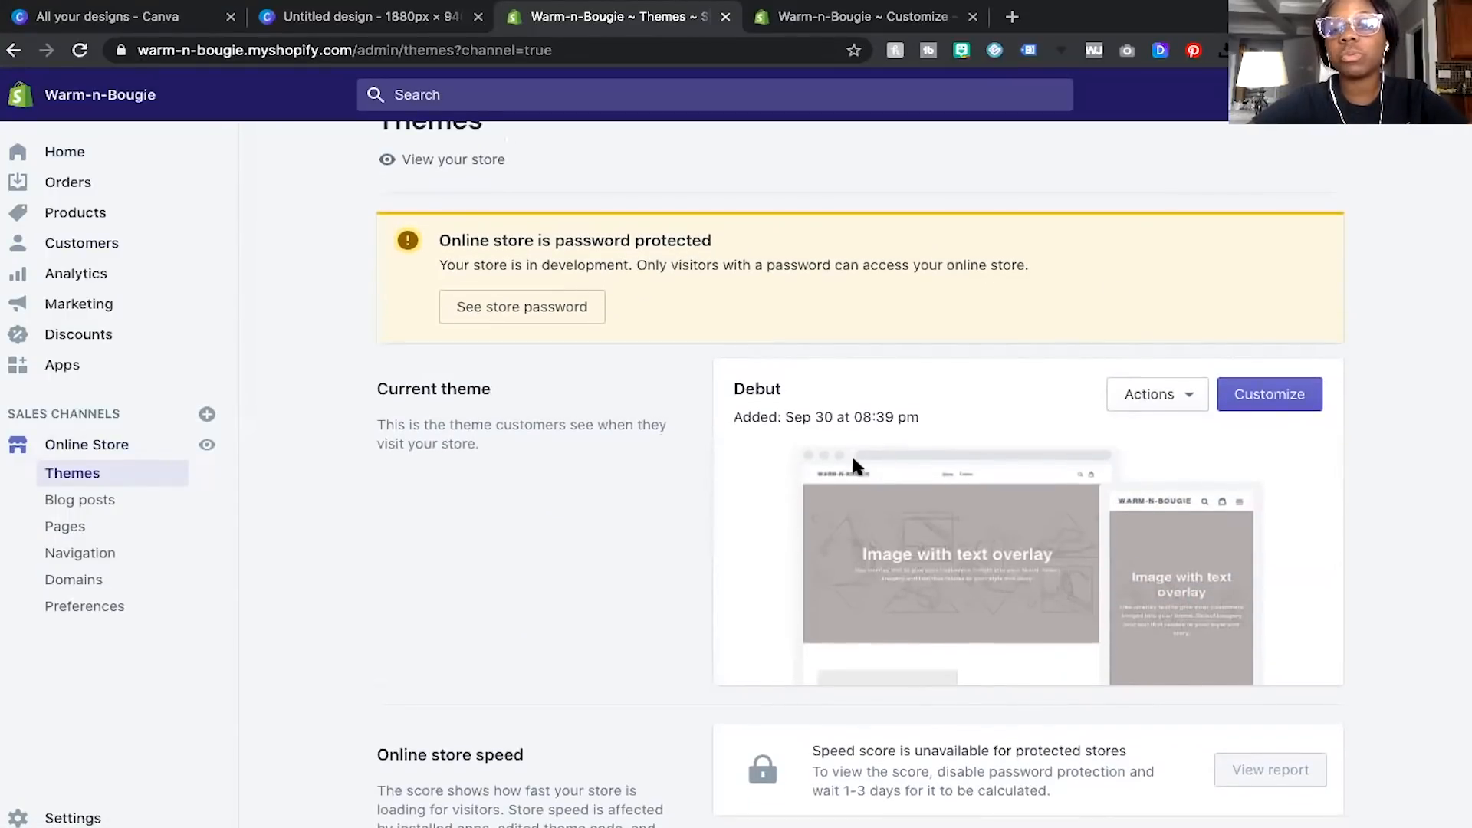
{"action": "scroll", "coordinate": [870, 503], "scroll_direction": "down", "scroll_amount": 3}
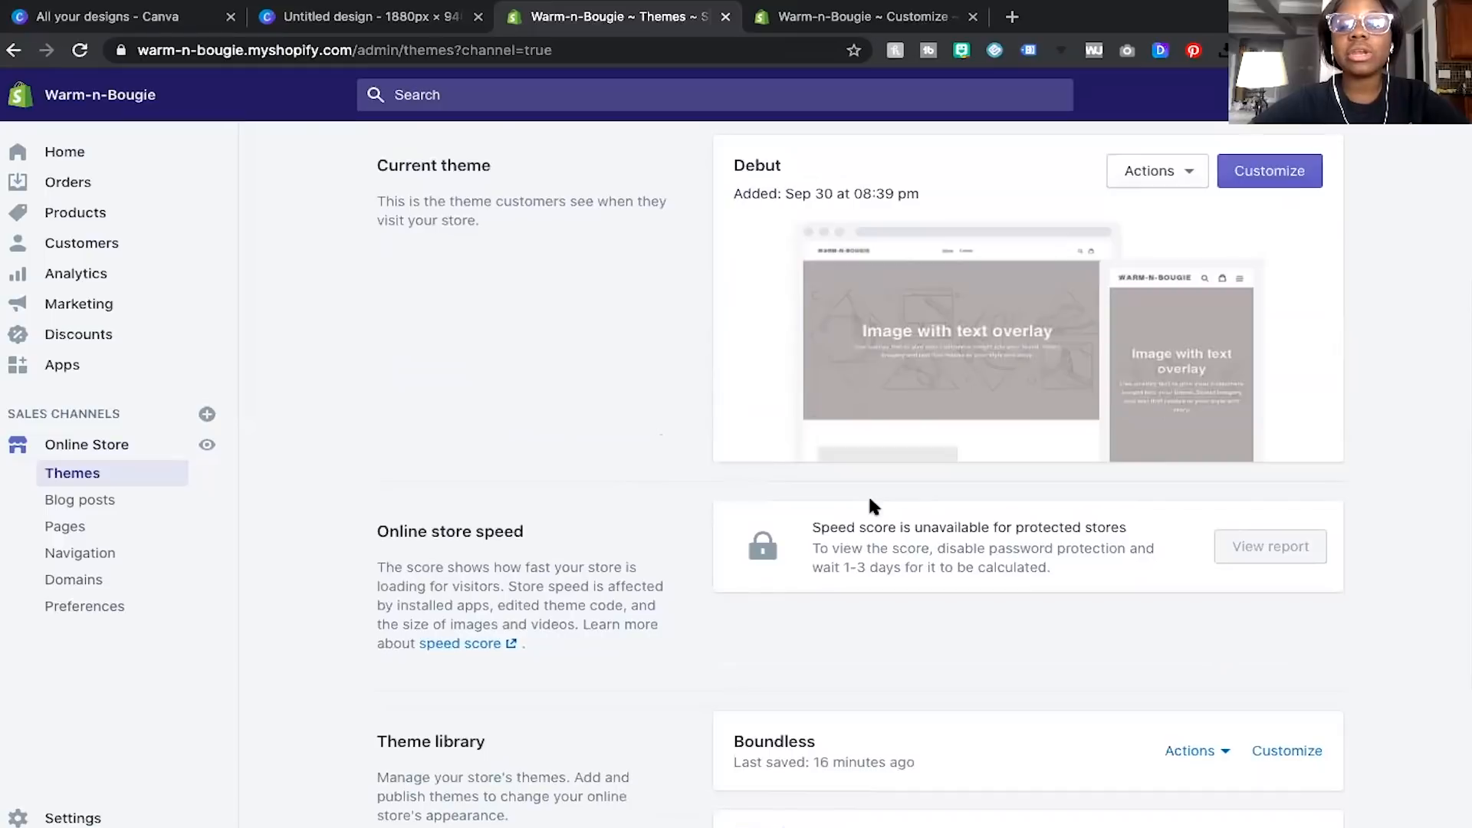
{"action": "scroll", "coordinate": [872, 504], "scroll_direction": "down", "scroll_amount": 2}
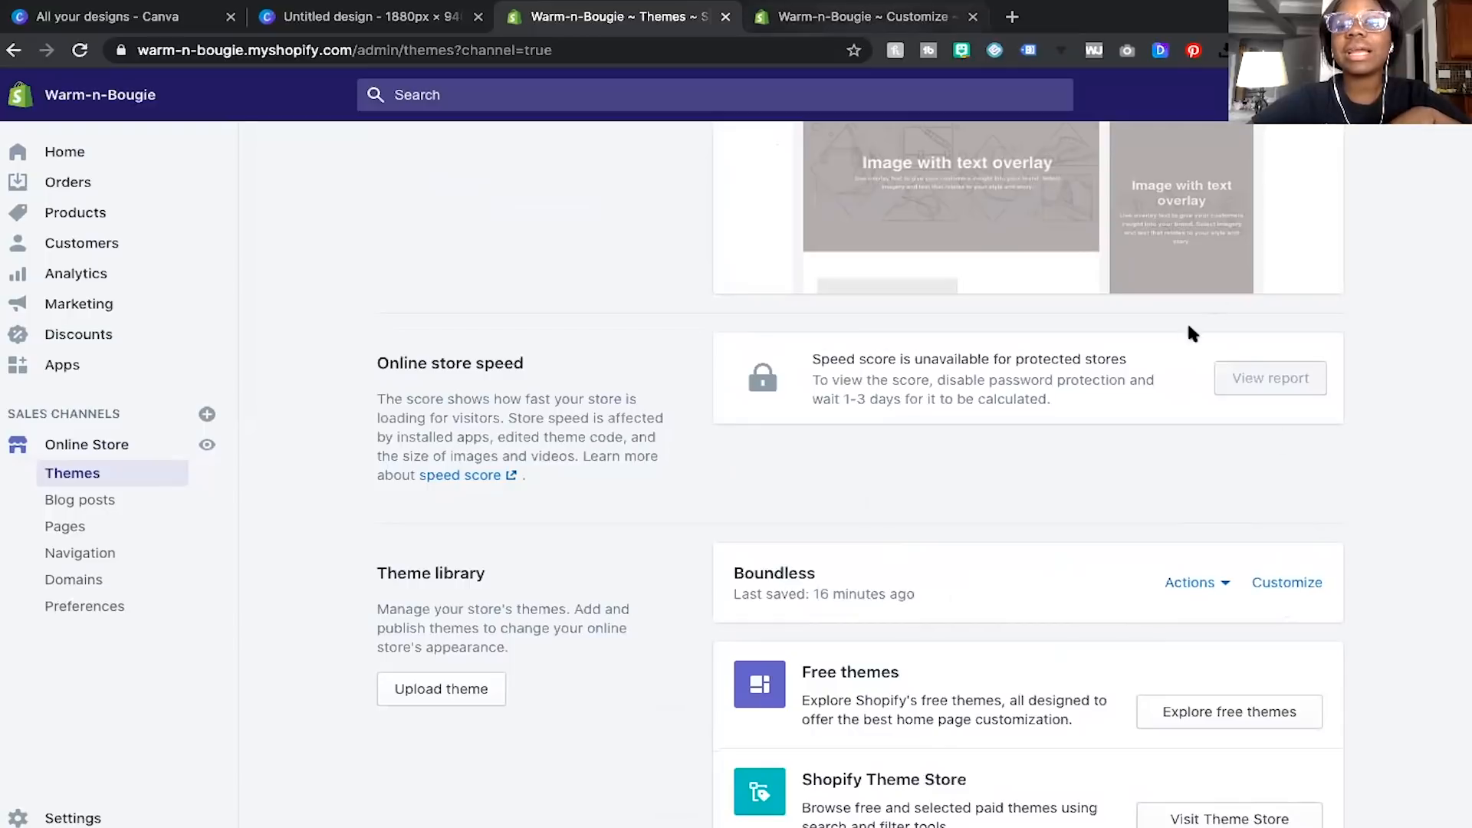
Switch to the Boundless theme editor, leave the Slideshow settings and review the home page preview down to the collection list.
{"action": "left_click", "coordinate": [929, 14]}
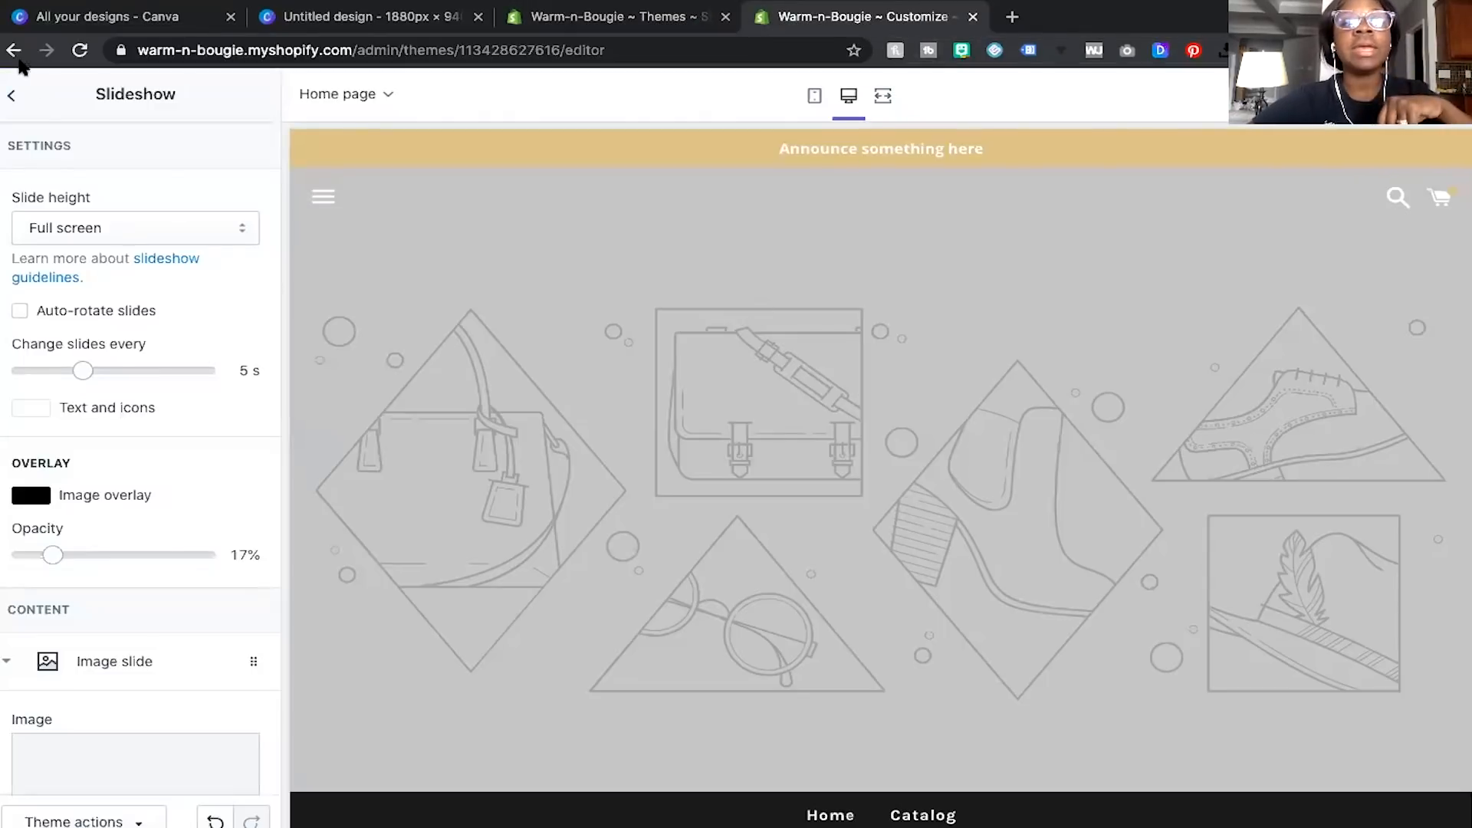
{"action": "left_click", "coordinate": [14, 95]}
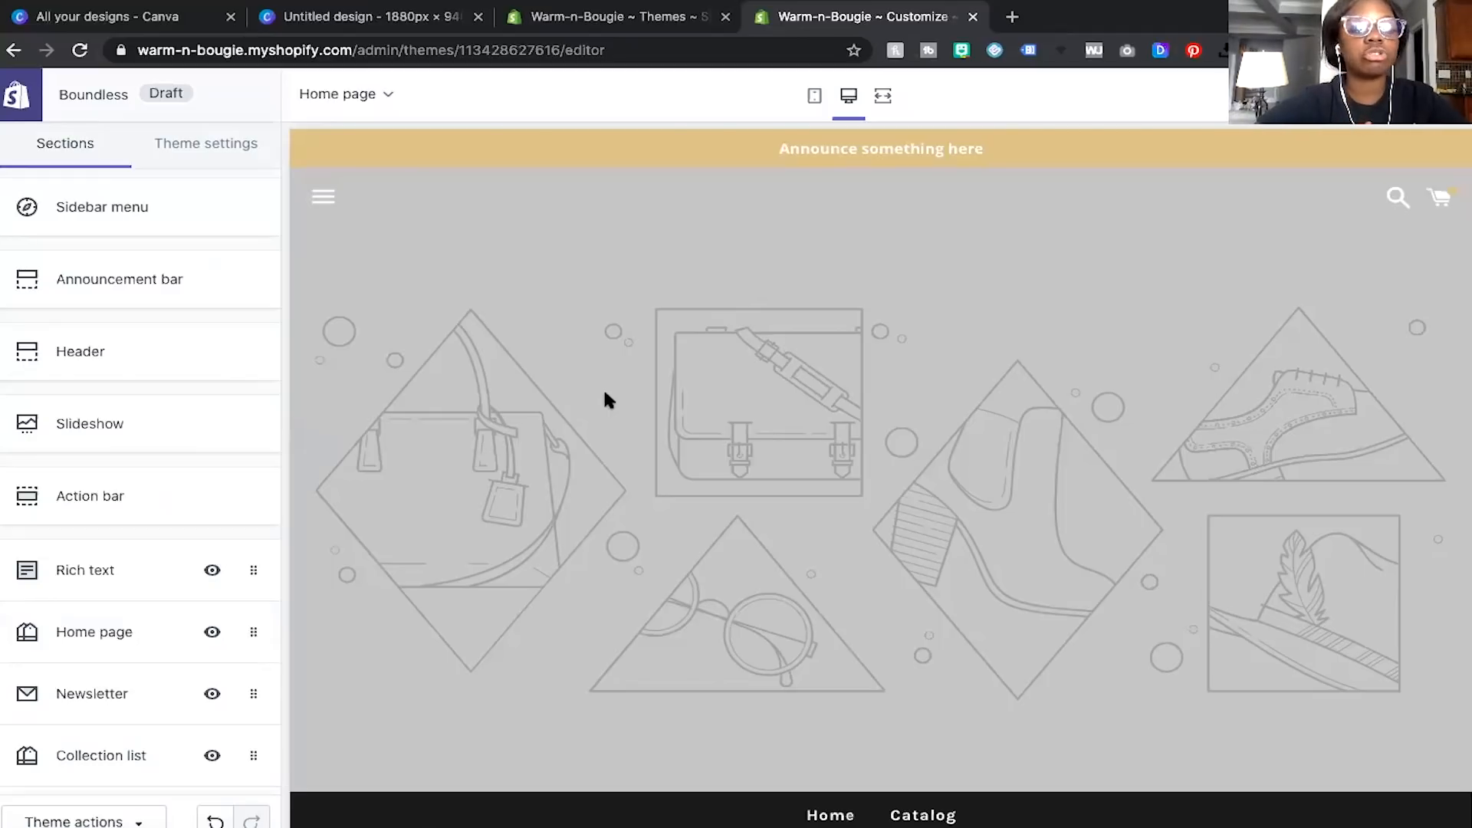
{"action": "scroll", "coordinate": [603, 388], "scroll_direction": "down", "scroll_amount": 2}
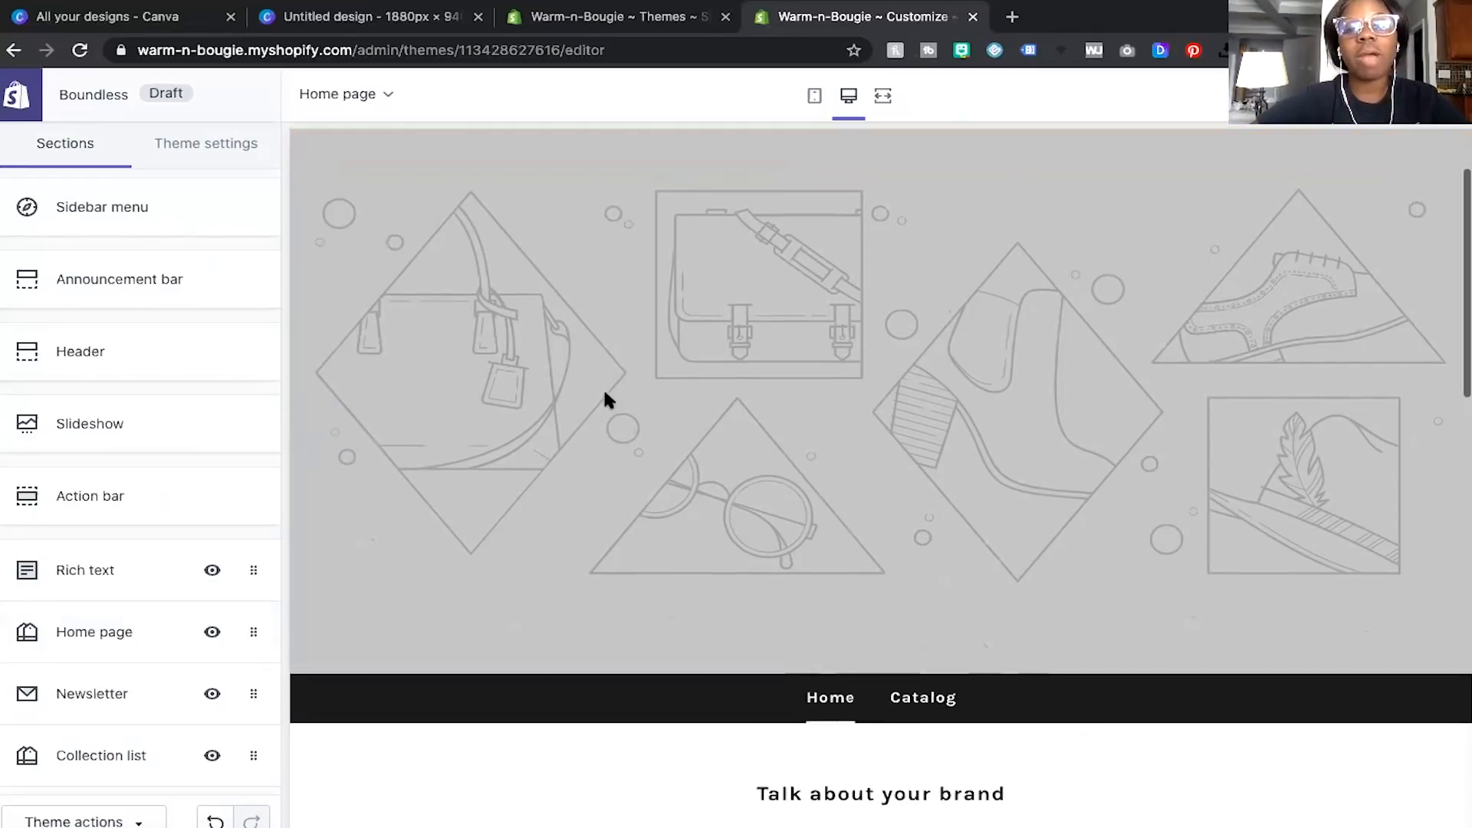
{"action": "scroll", "coordinate": [930, 458], "scroll_direction": "down", "scroll_amount": 3}
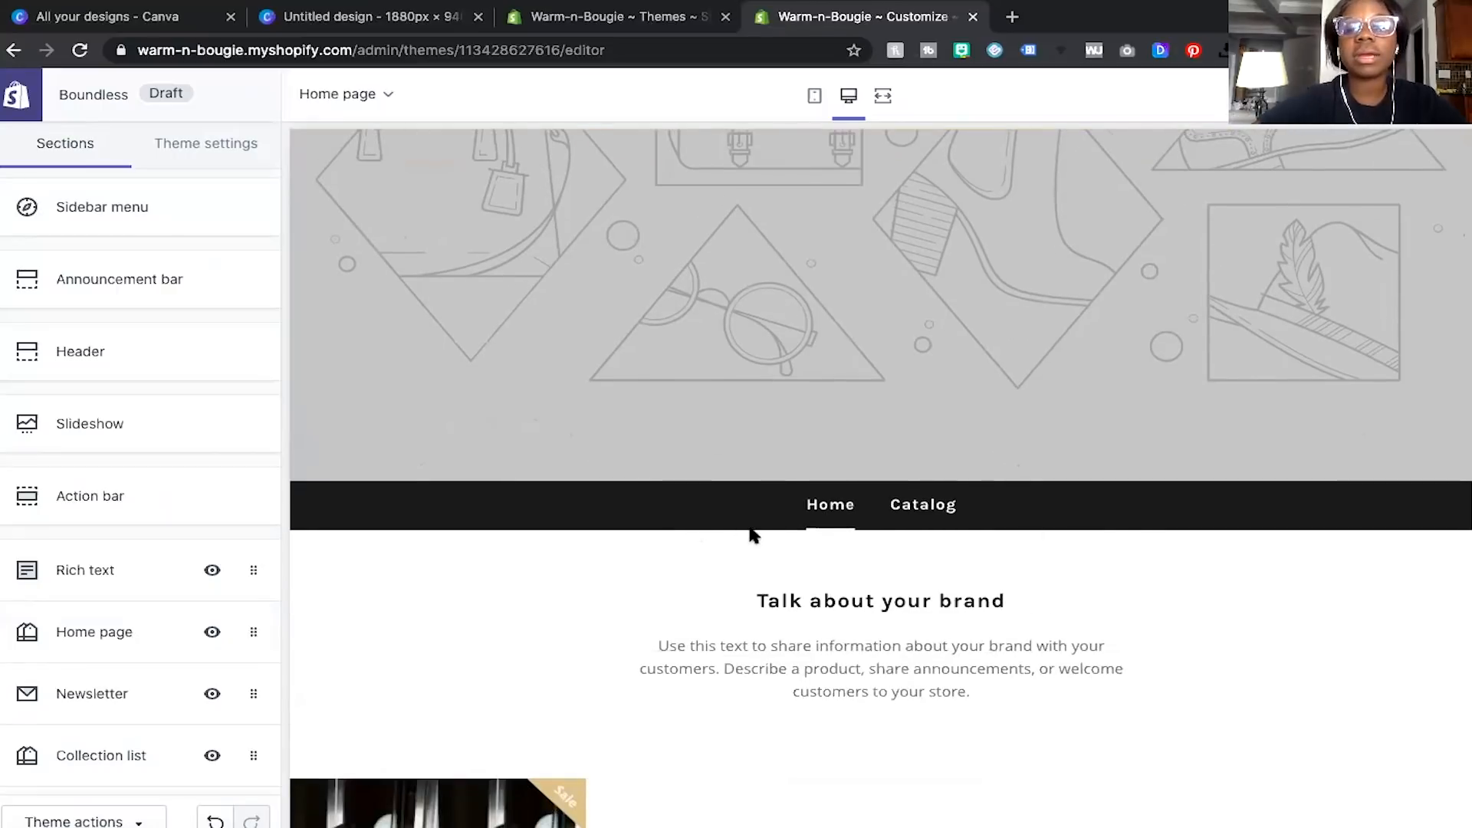
{"action": "scroll", "coordinate": [755, 525], "scroll_direction": "down", "scroll_amount": 3}
{"action": "scroll", "coordinate": [826, 483], "scroll_direction": "down", "scroll_amount": 4}
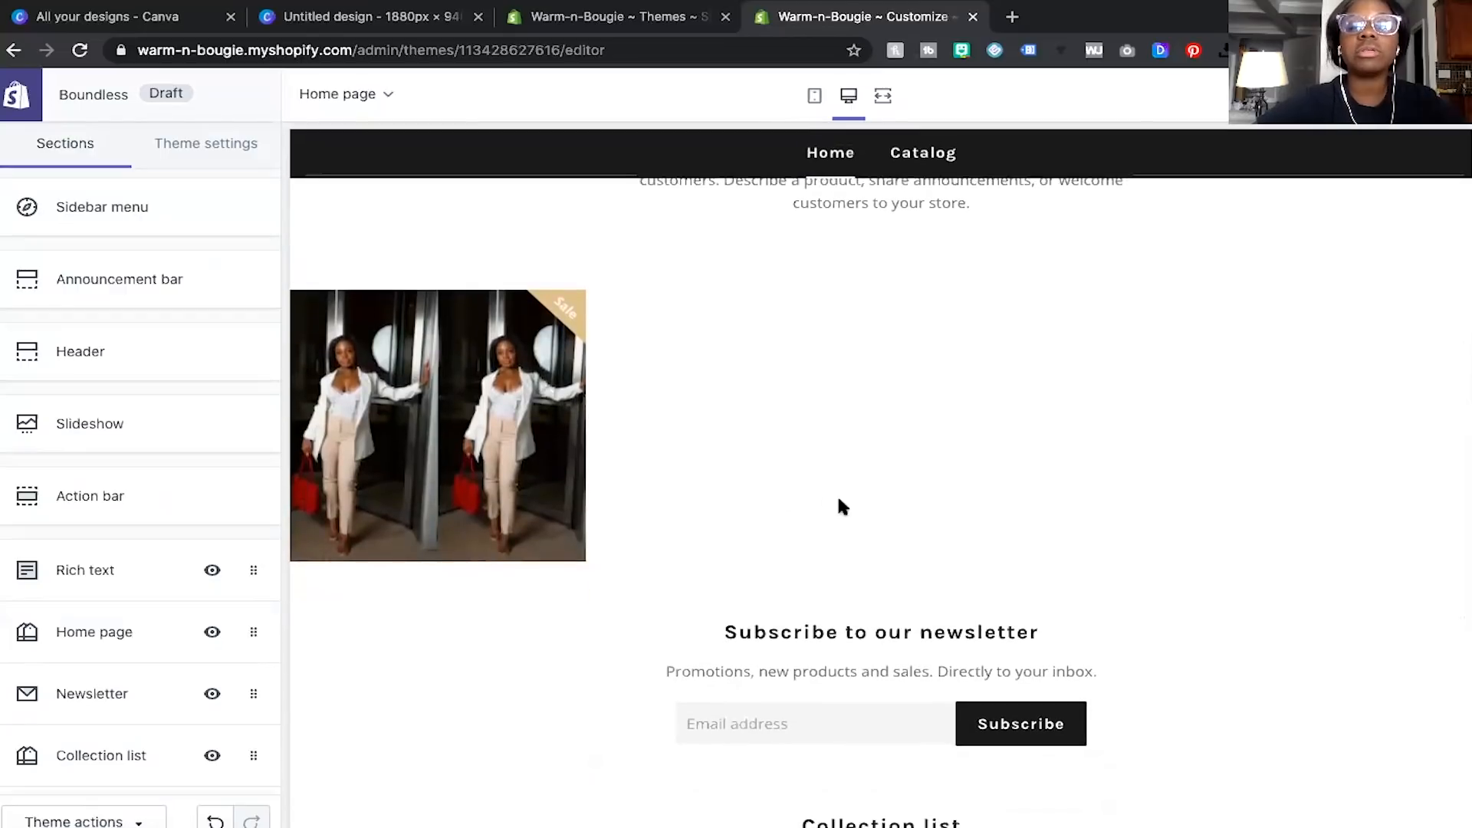
{"action": "scroll", "coordinate": [822, 494], "scroll_direction": "down", "scroll_amount": 2}
{"action": "scroll", "coordinate": [822, 495], "scroll_direction": "down", "scroll_amount": 1}
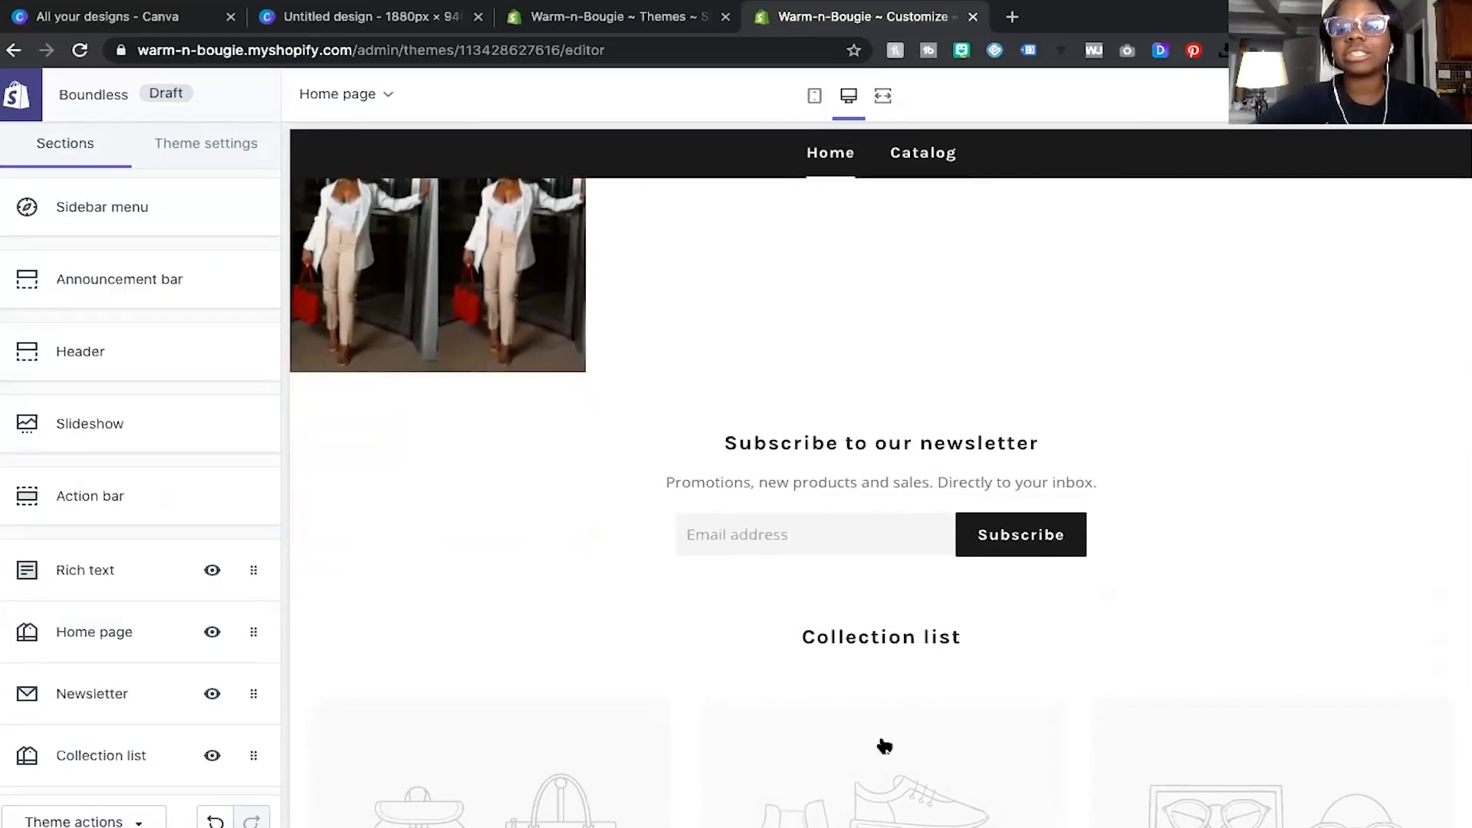
{"action": "scroll", "coordinate": [950, 627], "scroll_direction": "up", "scroll_amount": 5}
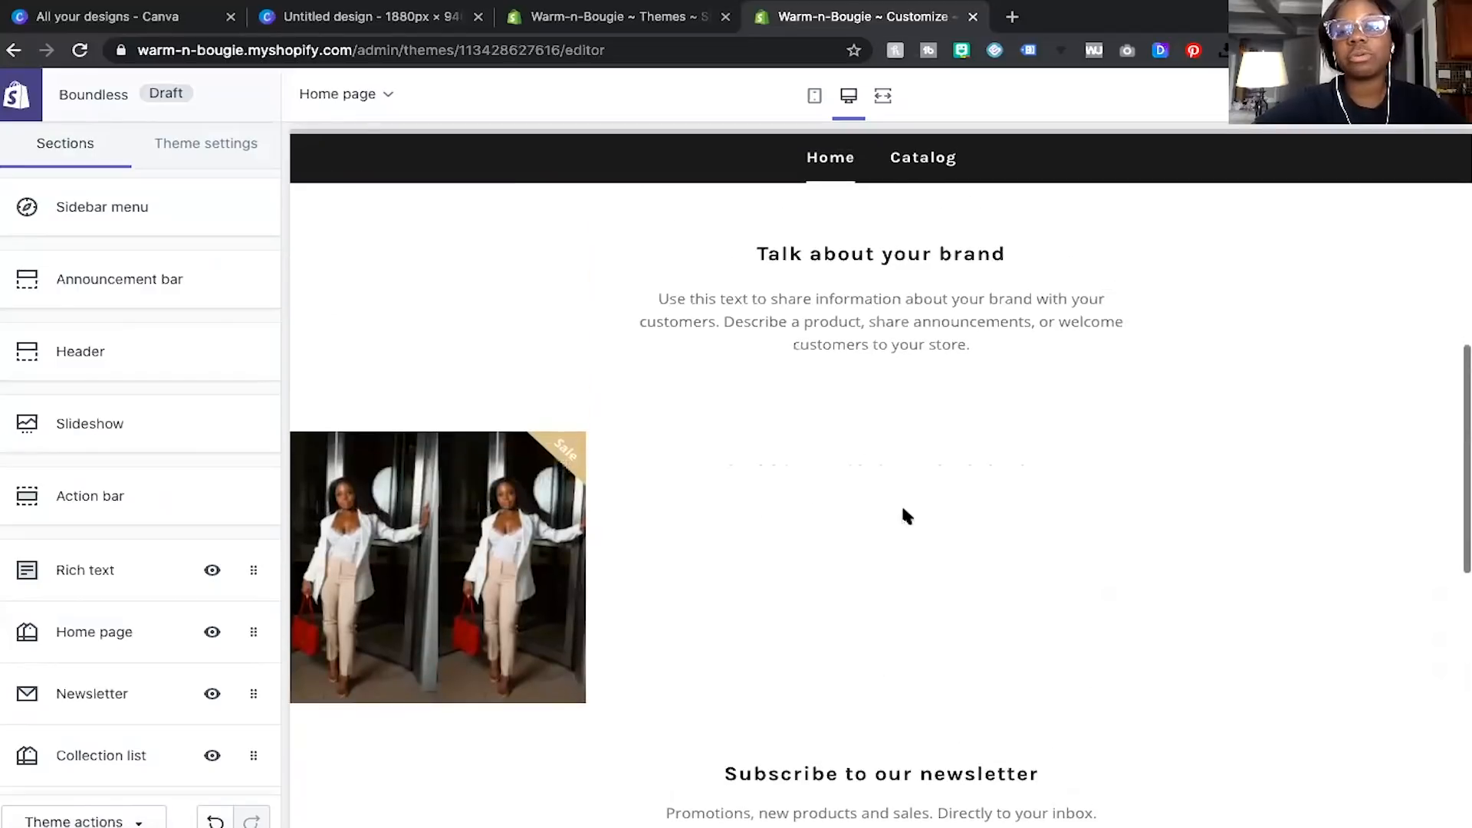
{"action": "scroll", "coordinate": [903, 516], "scroll_direction": "up", "scroll_amount": 10}
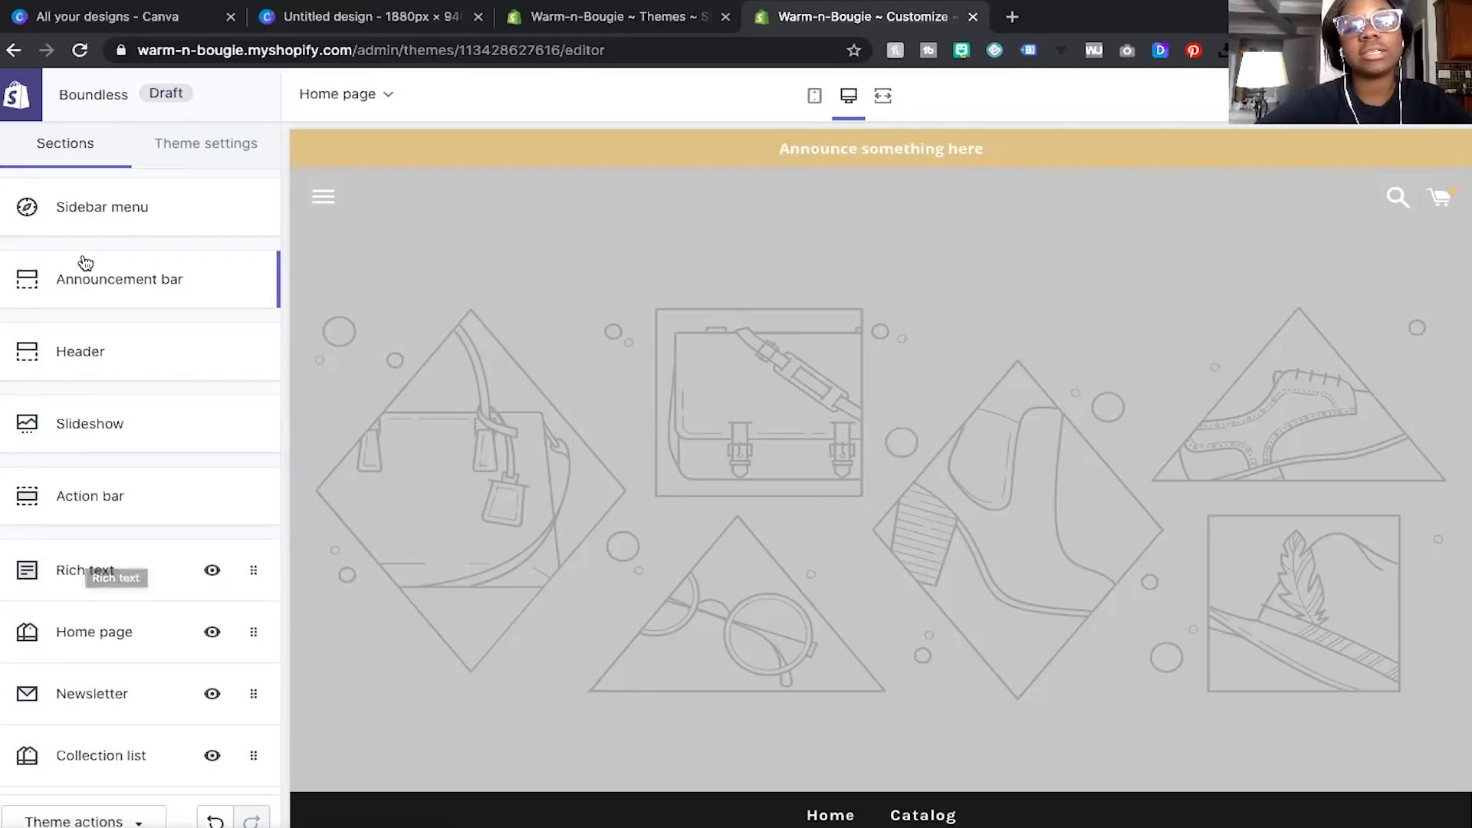
Check the Sidebar menu section's settings and look through the remaining sections of the home page.
{"action": "left_click", "coordinate": [77, 223]}
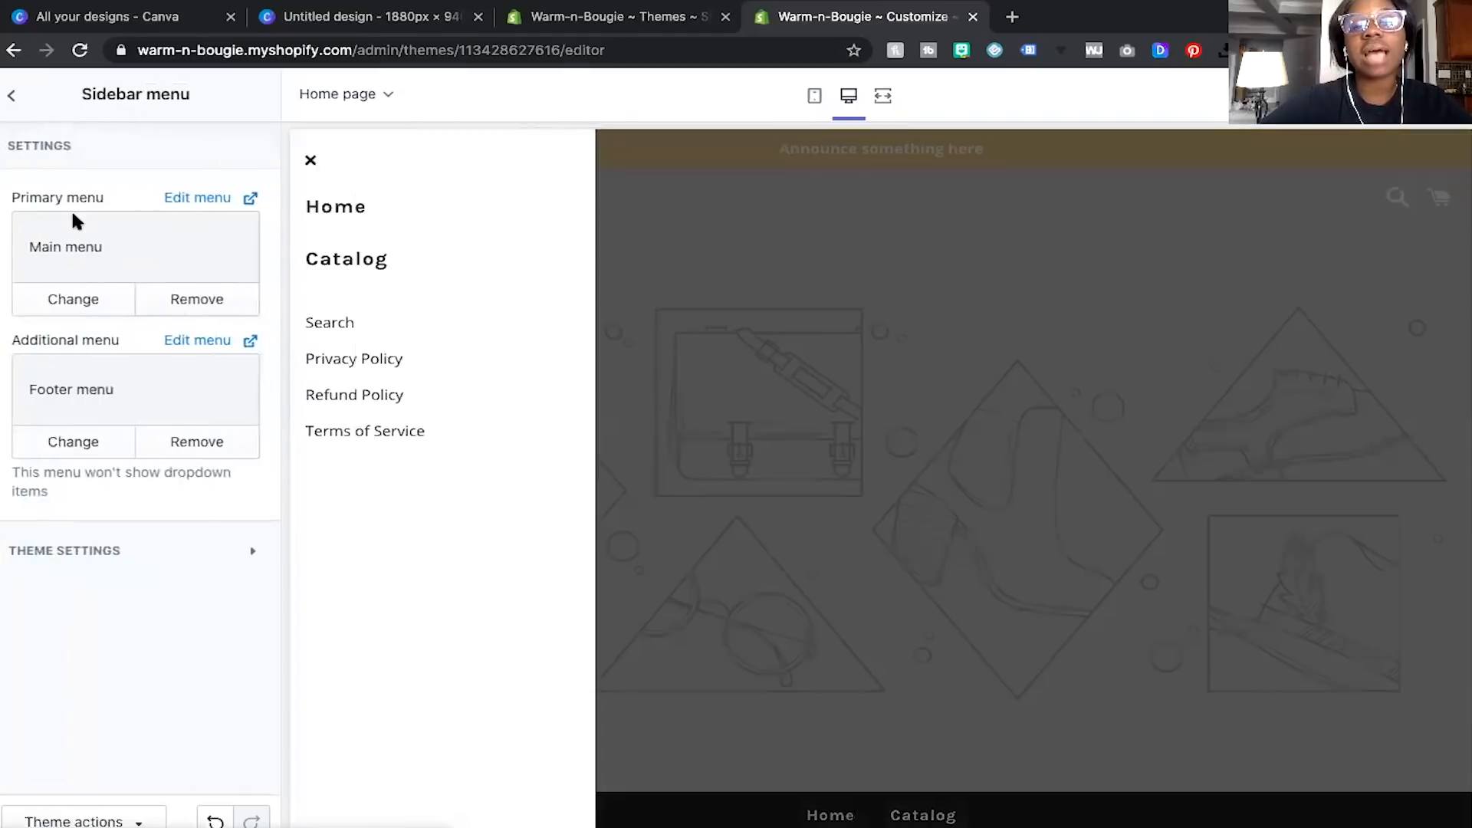
{"action": "left_click", "coordinate": [14, 98]}
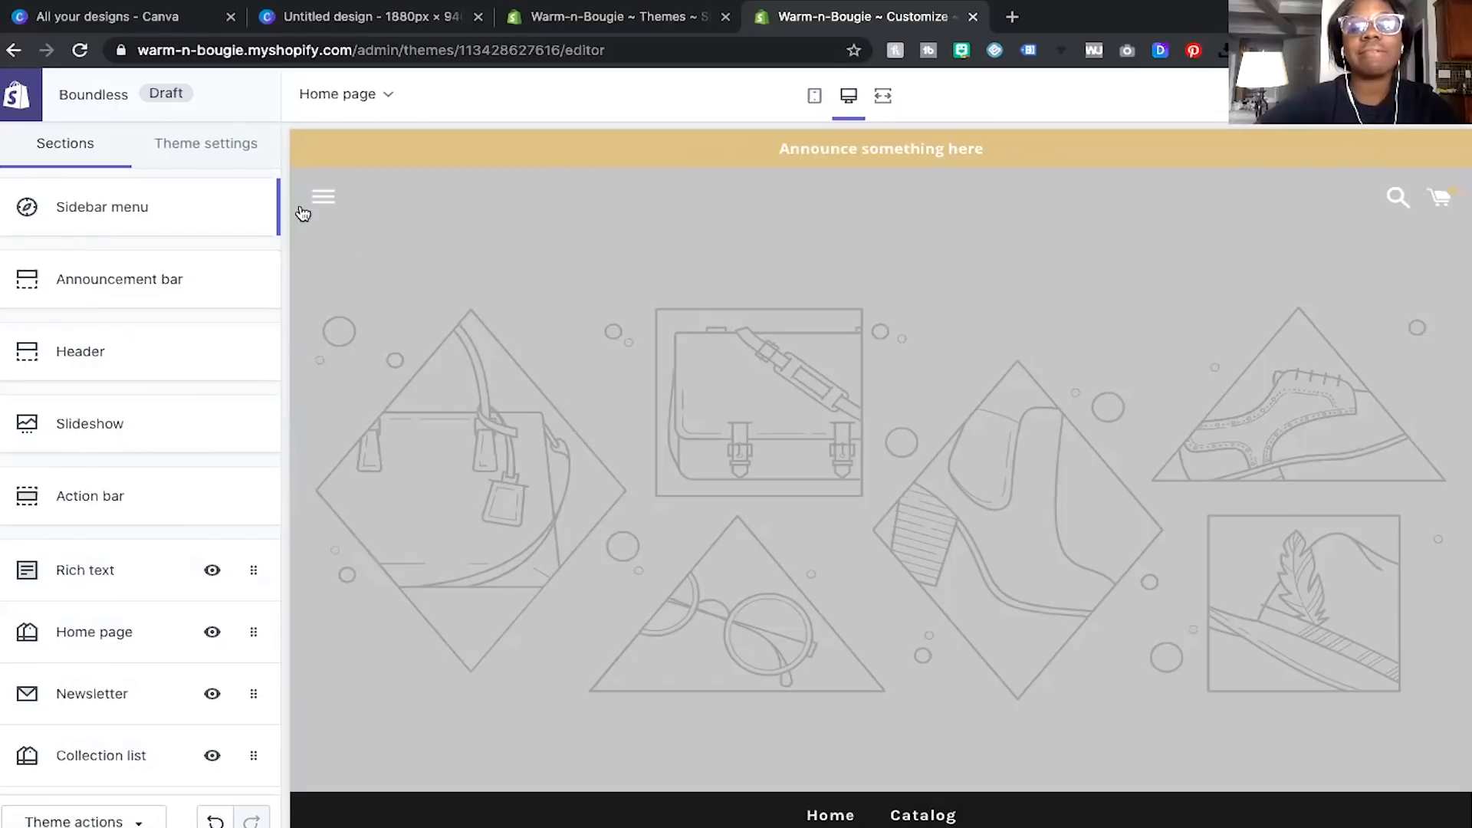
{"action": "scroll", "coordinate": [187, 479], "scroll_direction": "down", "scroll_amount": 3}
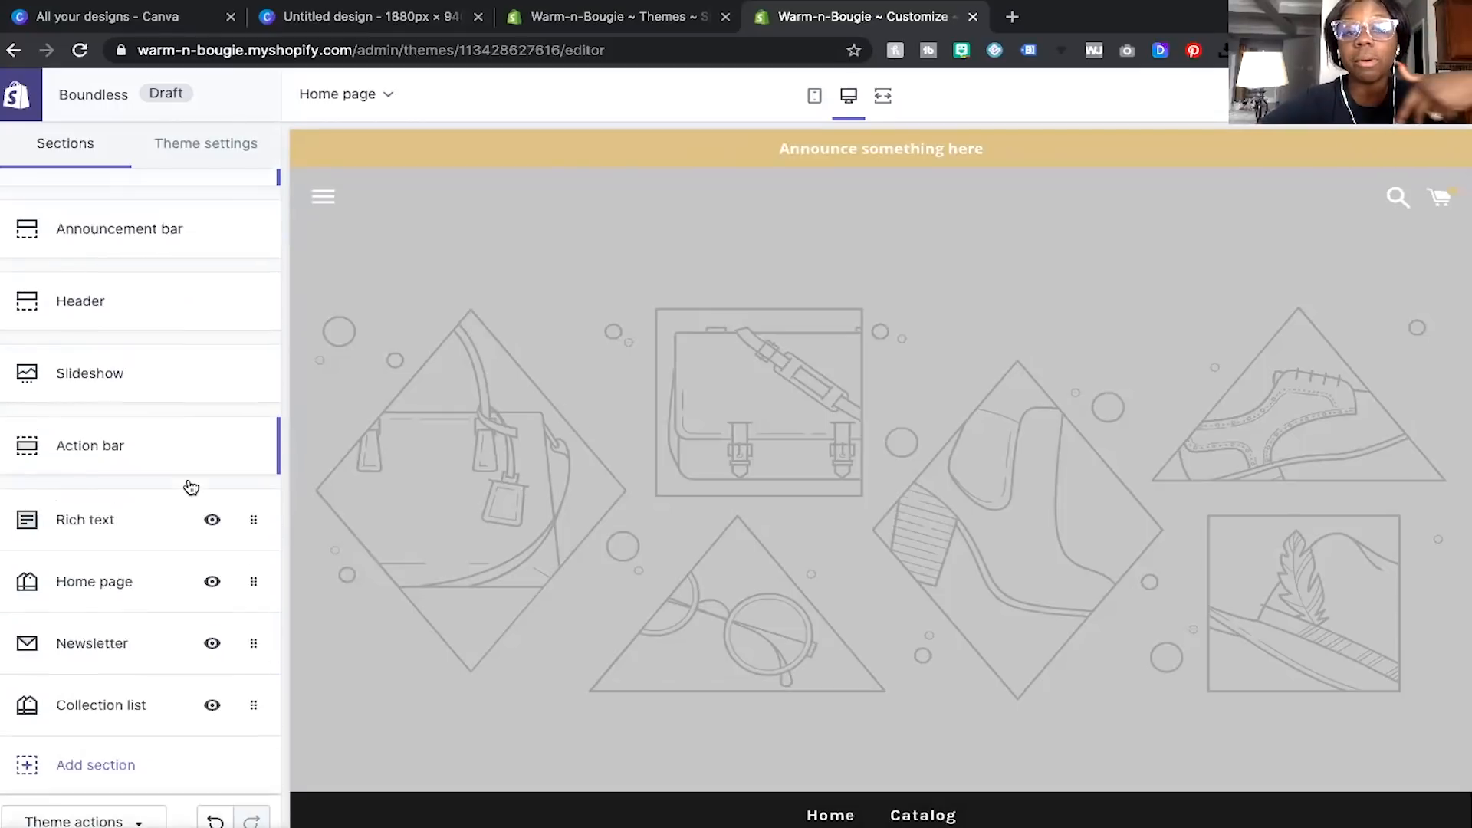
{"action": "scroll", "coordinate": [713, 621], "scroll_direction": "down", "scroll_amount": 5}
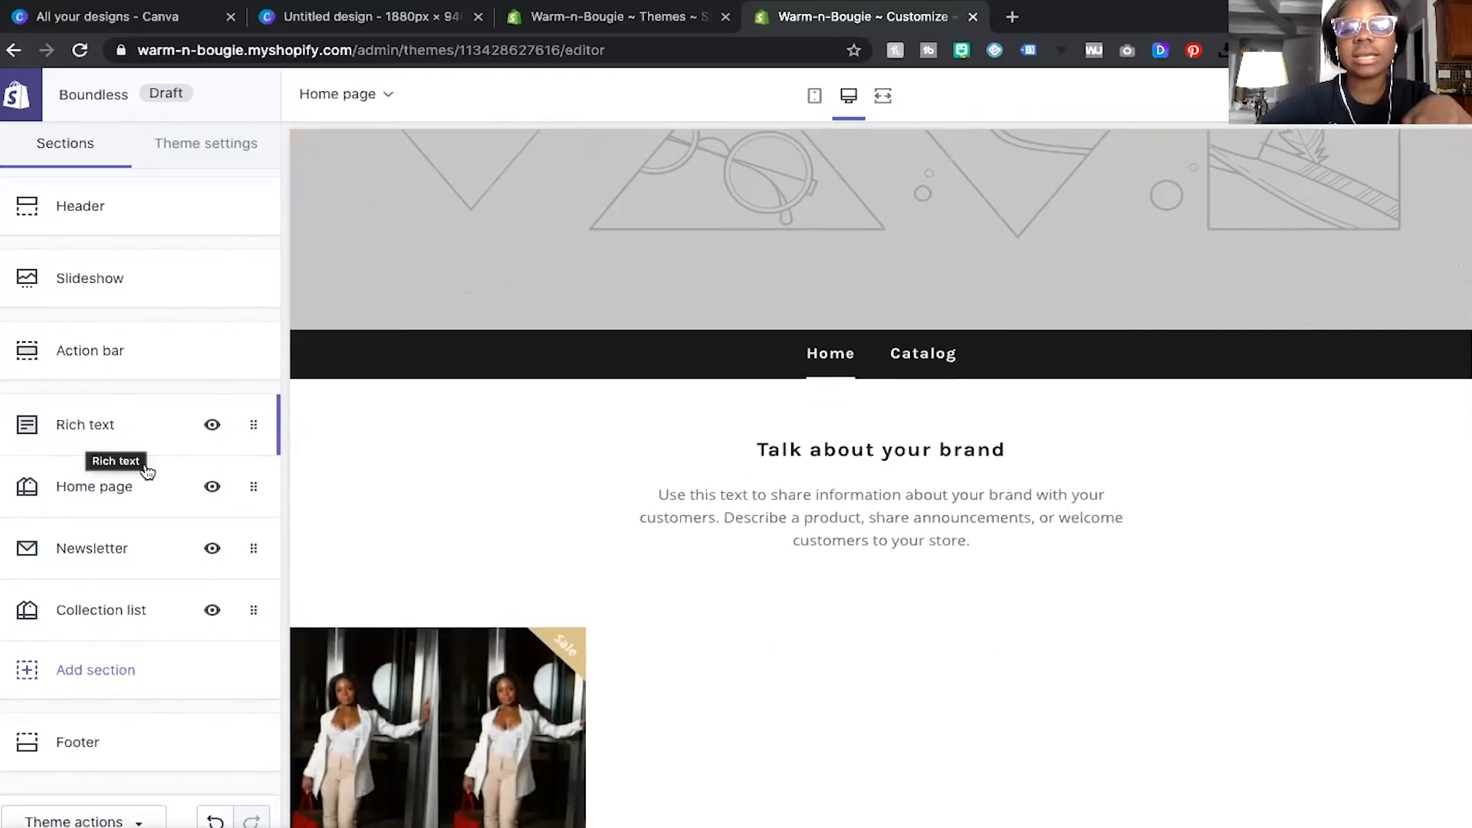
{"action": "scroll", "coordinate": [431, 545], "scroll_direction": "down", "scroll_amount": 4}
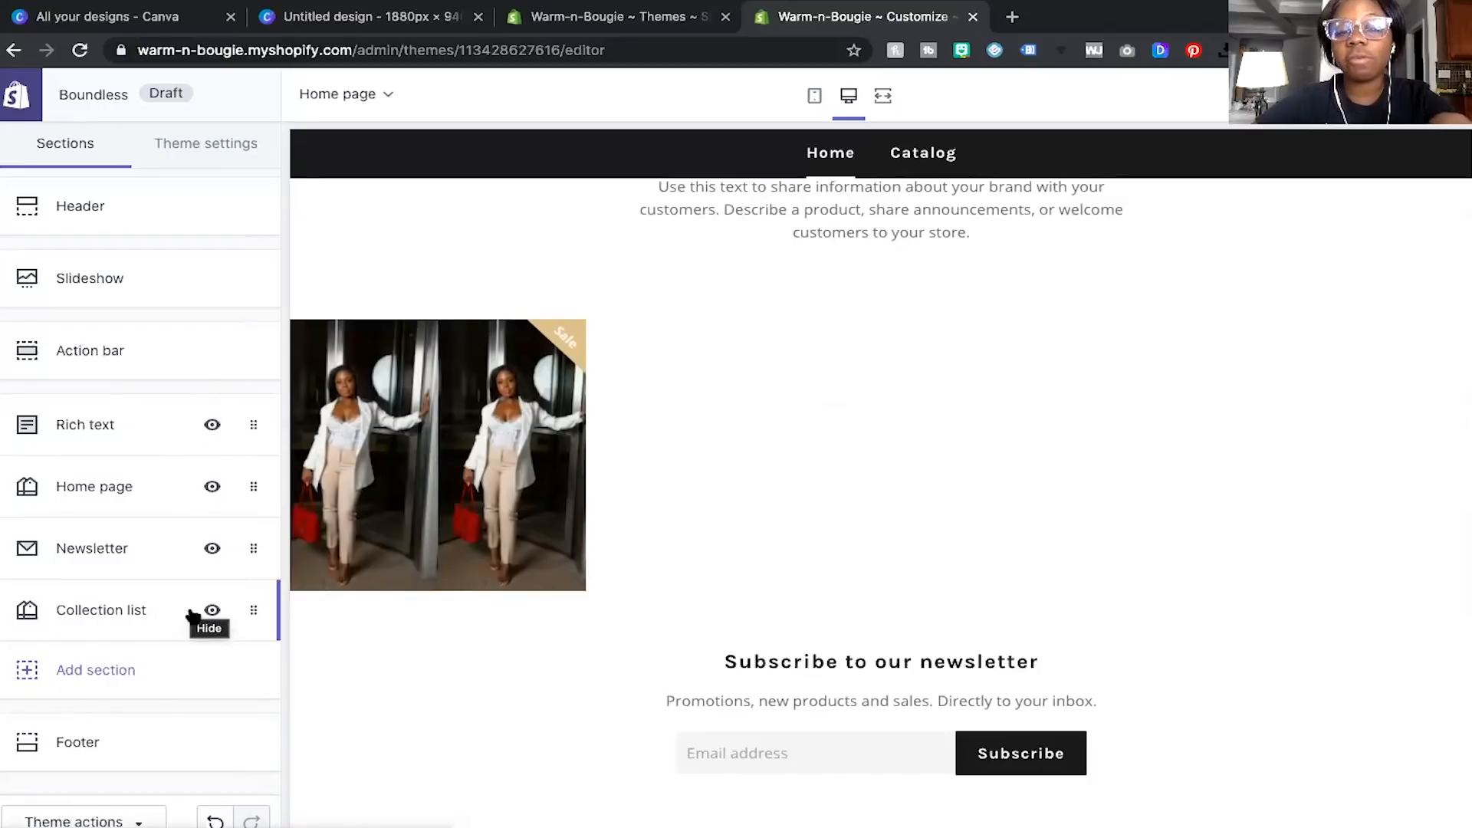
Browse the section types that can be added to the home page, without adding one.
{"action": "left_click", "coordinate": [103, 670]}
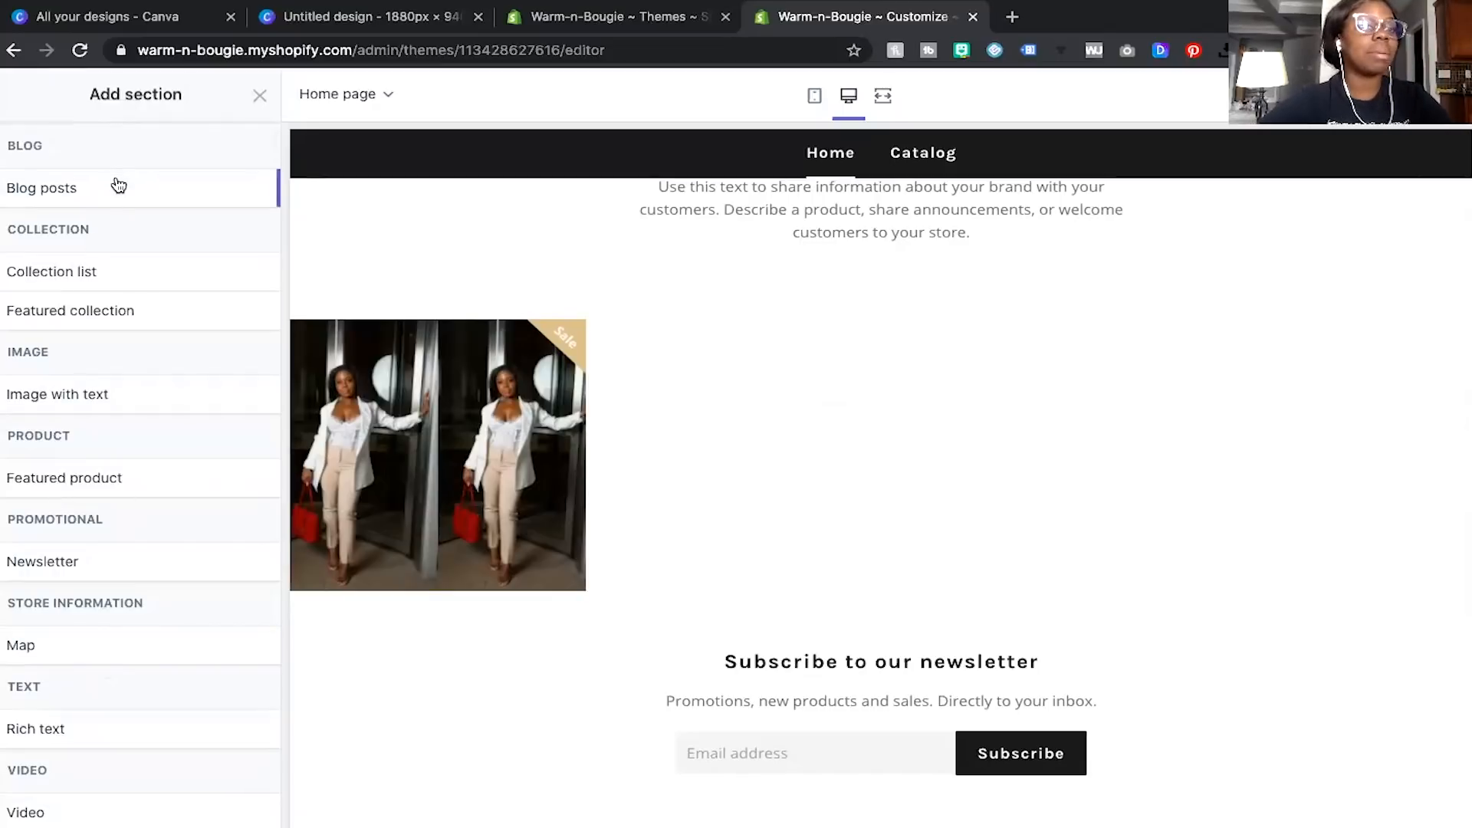
{"action": "left_click", "coordinate": [116, 286]}
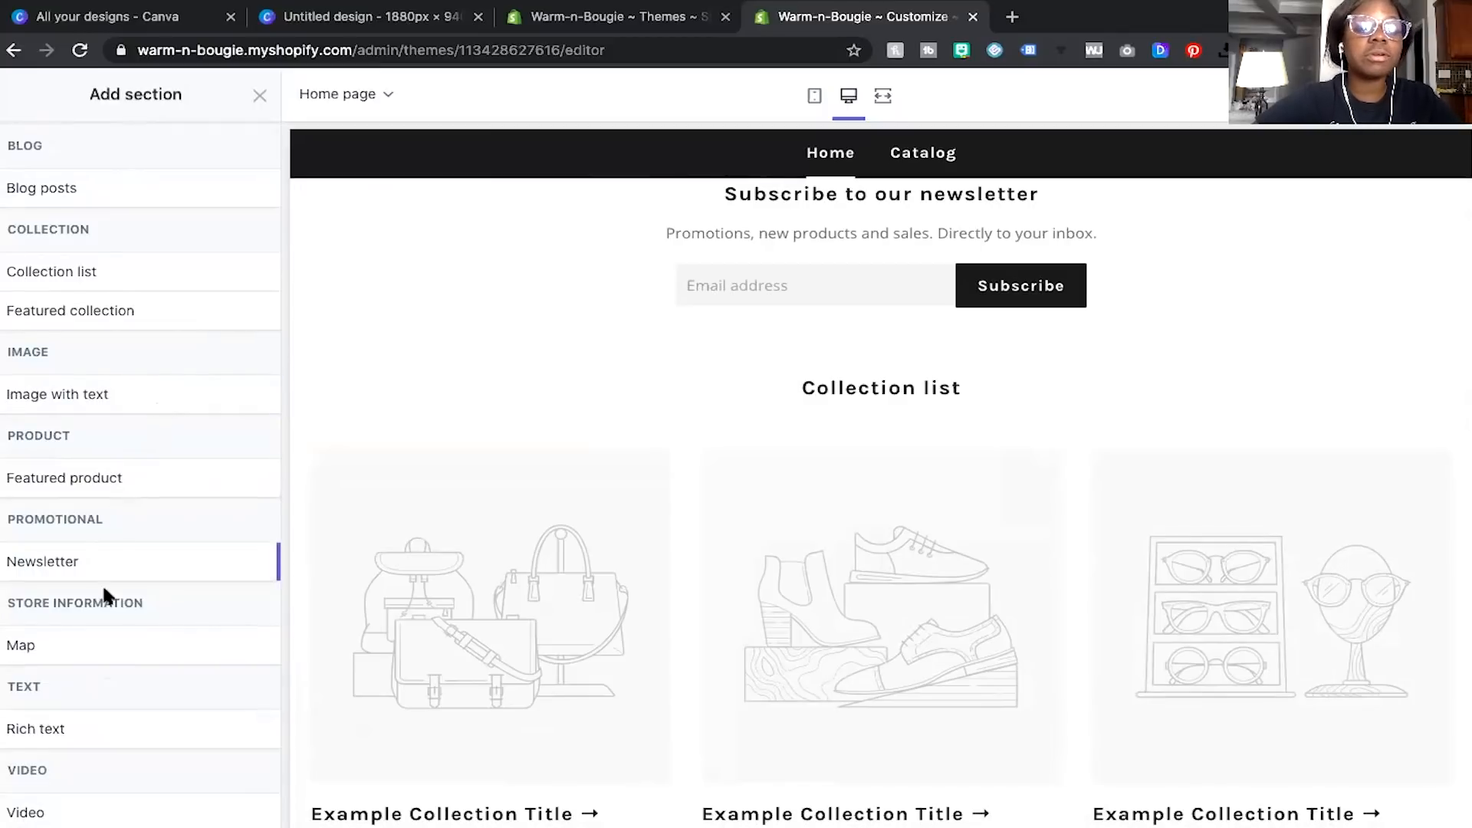
{"action": "scroll", "coordinate": [103, 646], "scroll_direction": "down", "scroll_amount": 1}
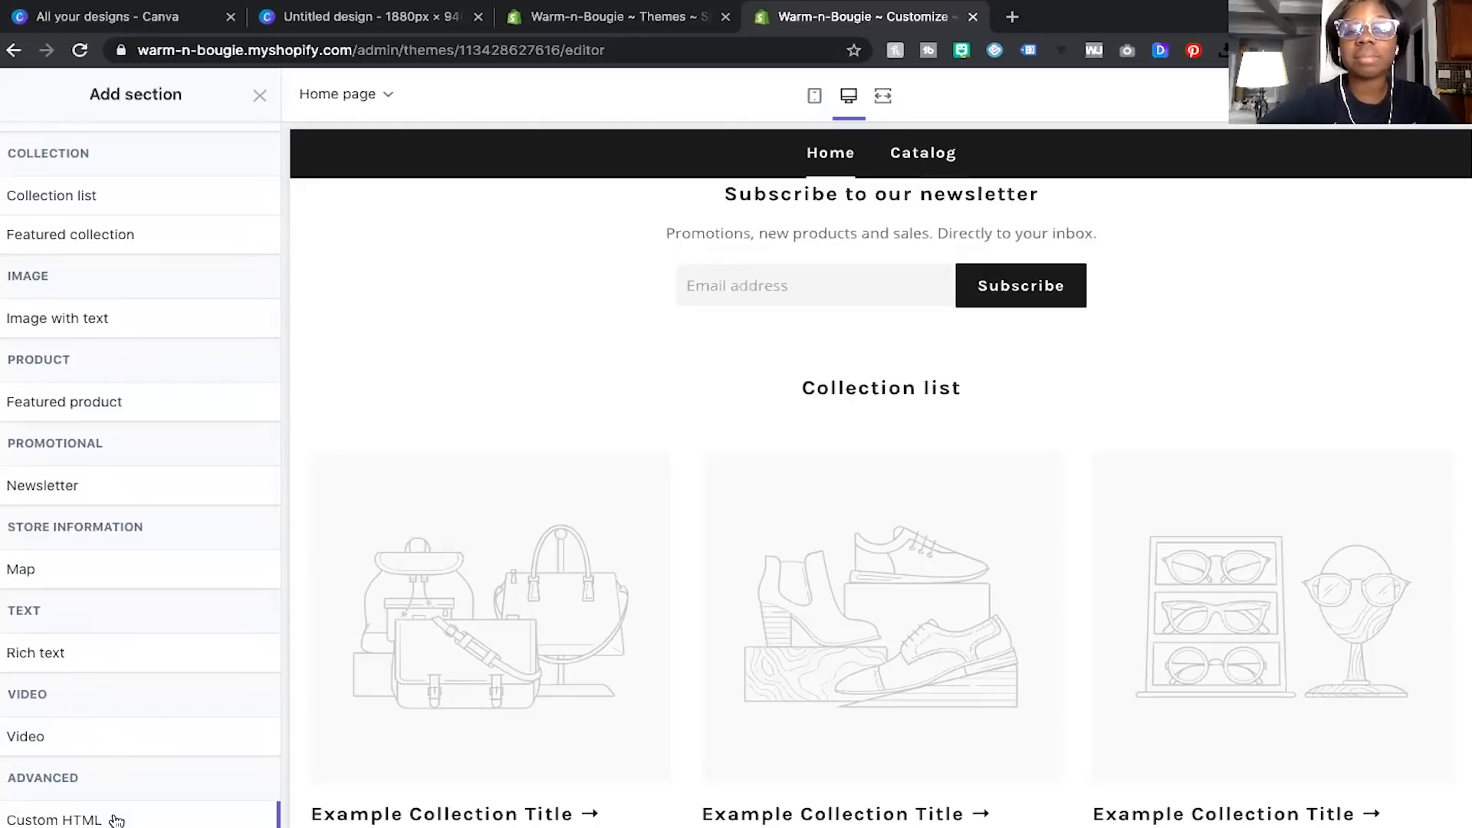
{"action": "scroll", "coordinate": [35, 473], "scroll_direction": "up", "scroll_amount": 1}
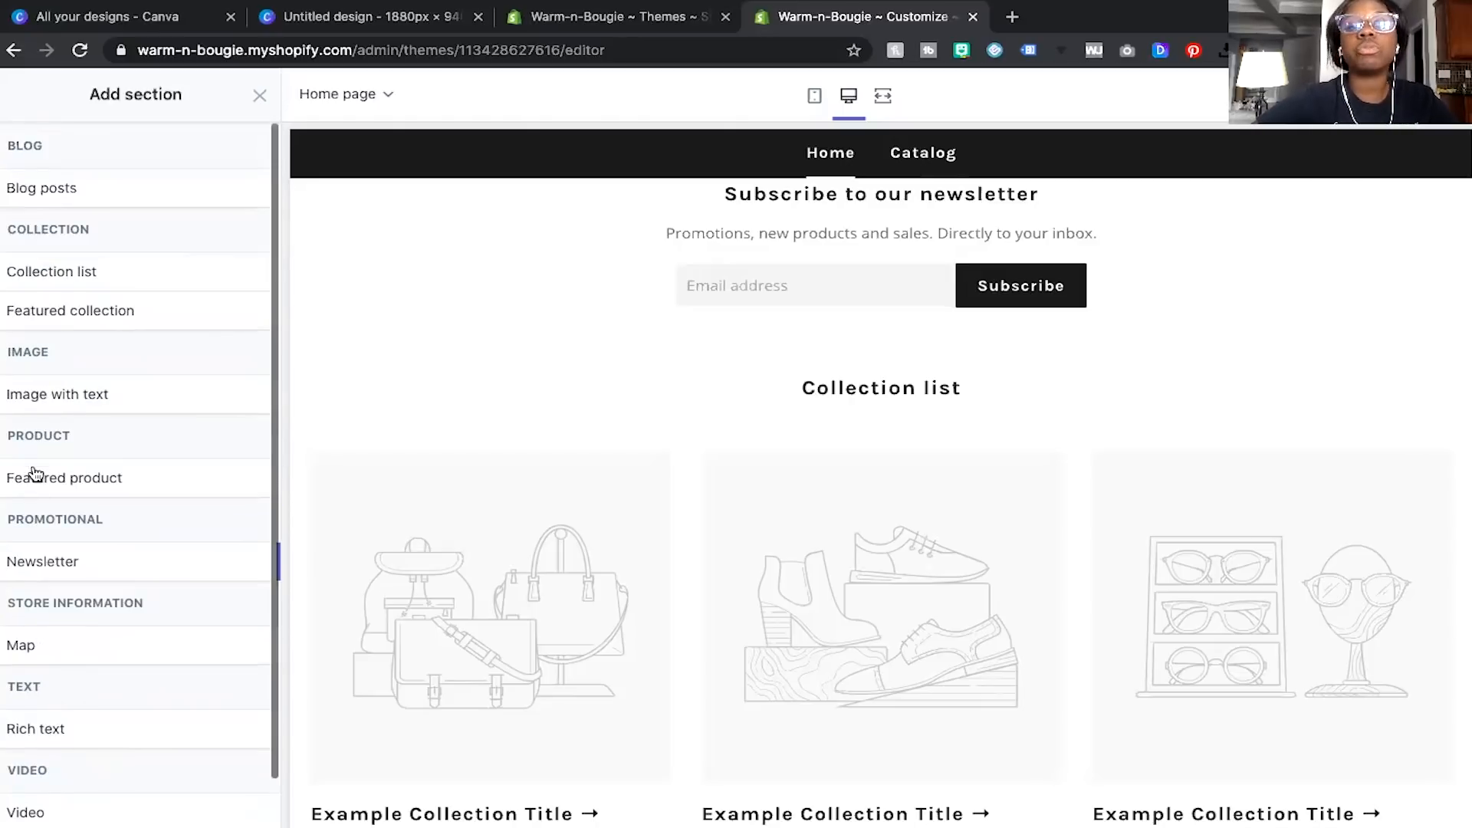
{"action": "left_click", "coordinate": [254, 95]}
{"action": "scroll", "coordinate": [602, 391], "scroll_direction": "up", "scroll_amount": 8}
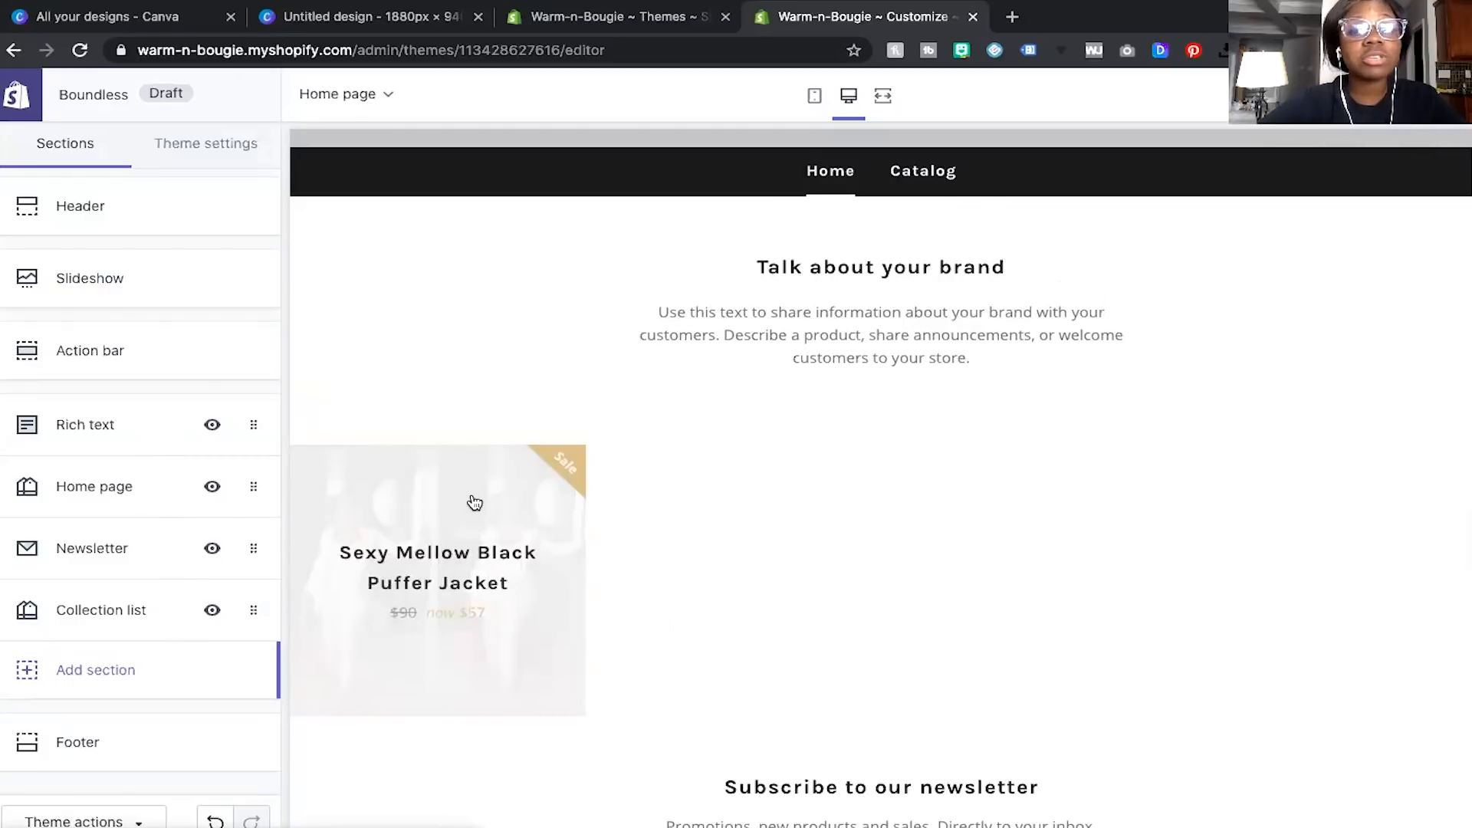
{"action": "scroll", "coordinate": [470, 499], "scroll_direction": "up", "scroll_amount": 2}
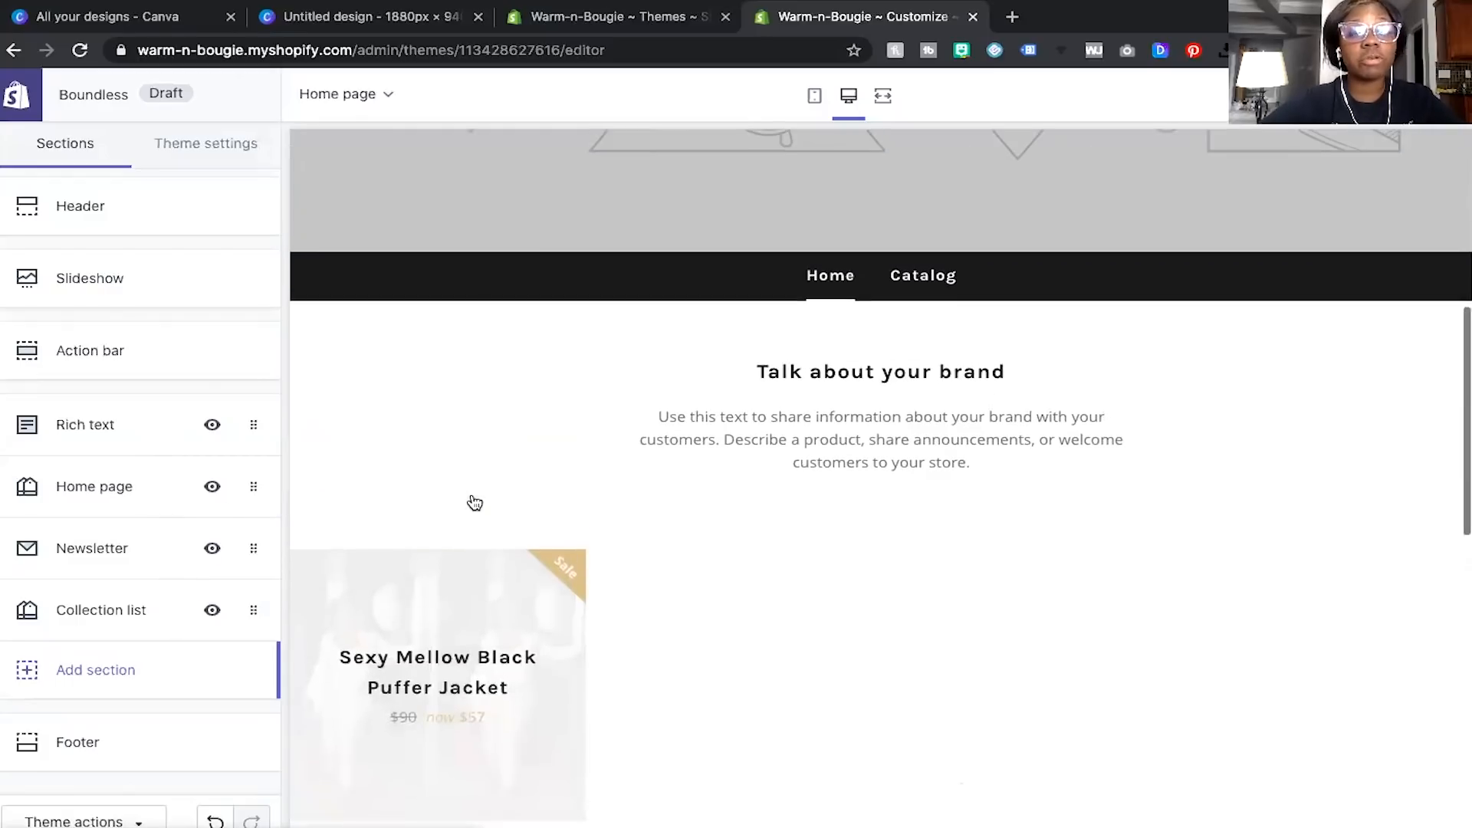
Check the Rich text section's settings, and hide the Rich text and Home page sections.
{"action": "left_click", "coordinate": [173, 425]}
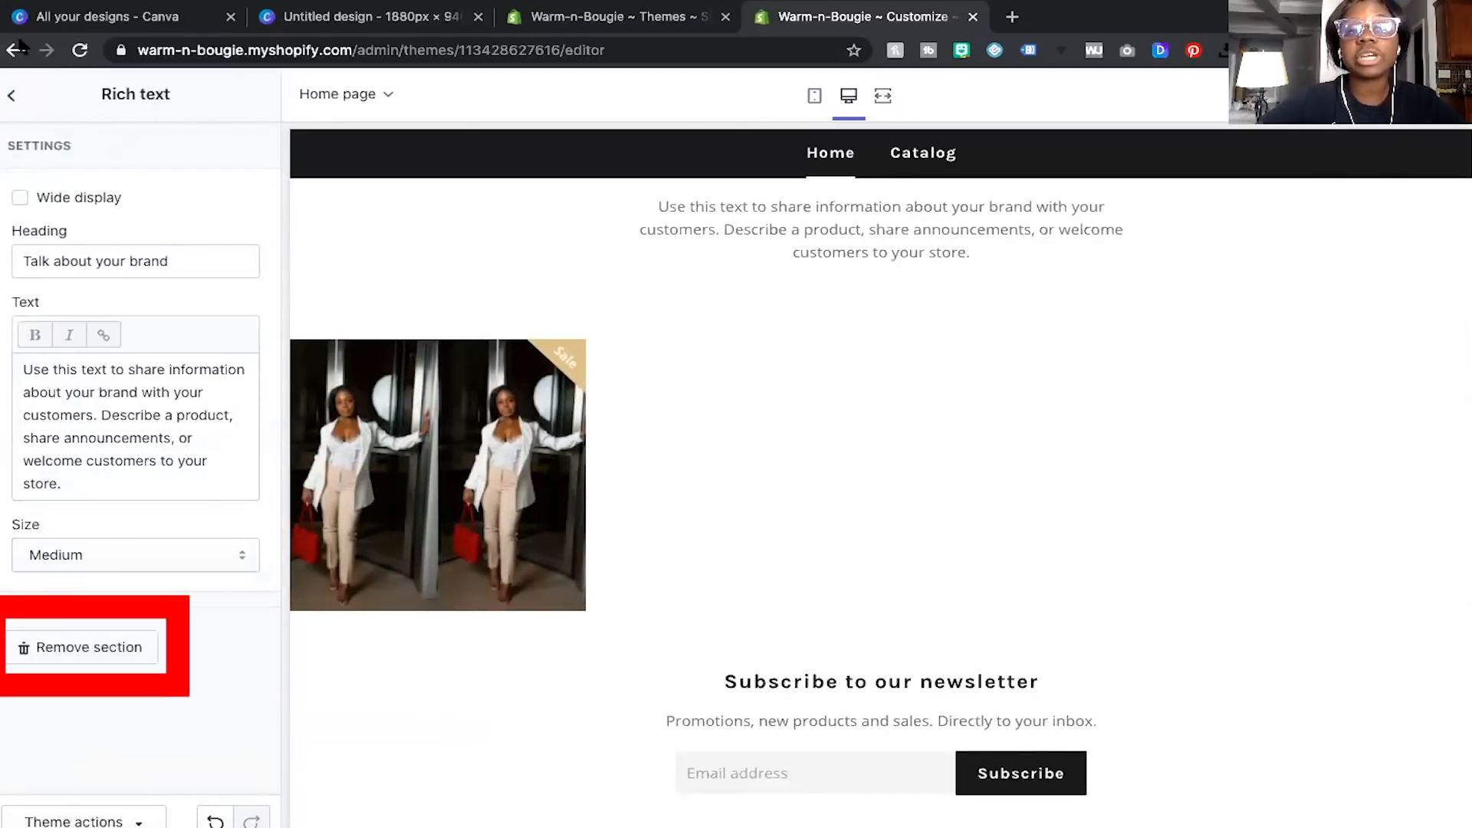
{"action": "left_click", "coordinate": [11, 95]}
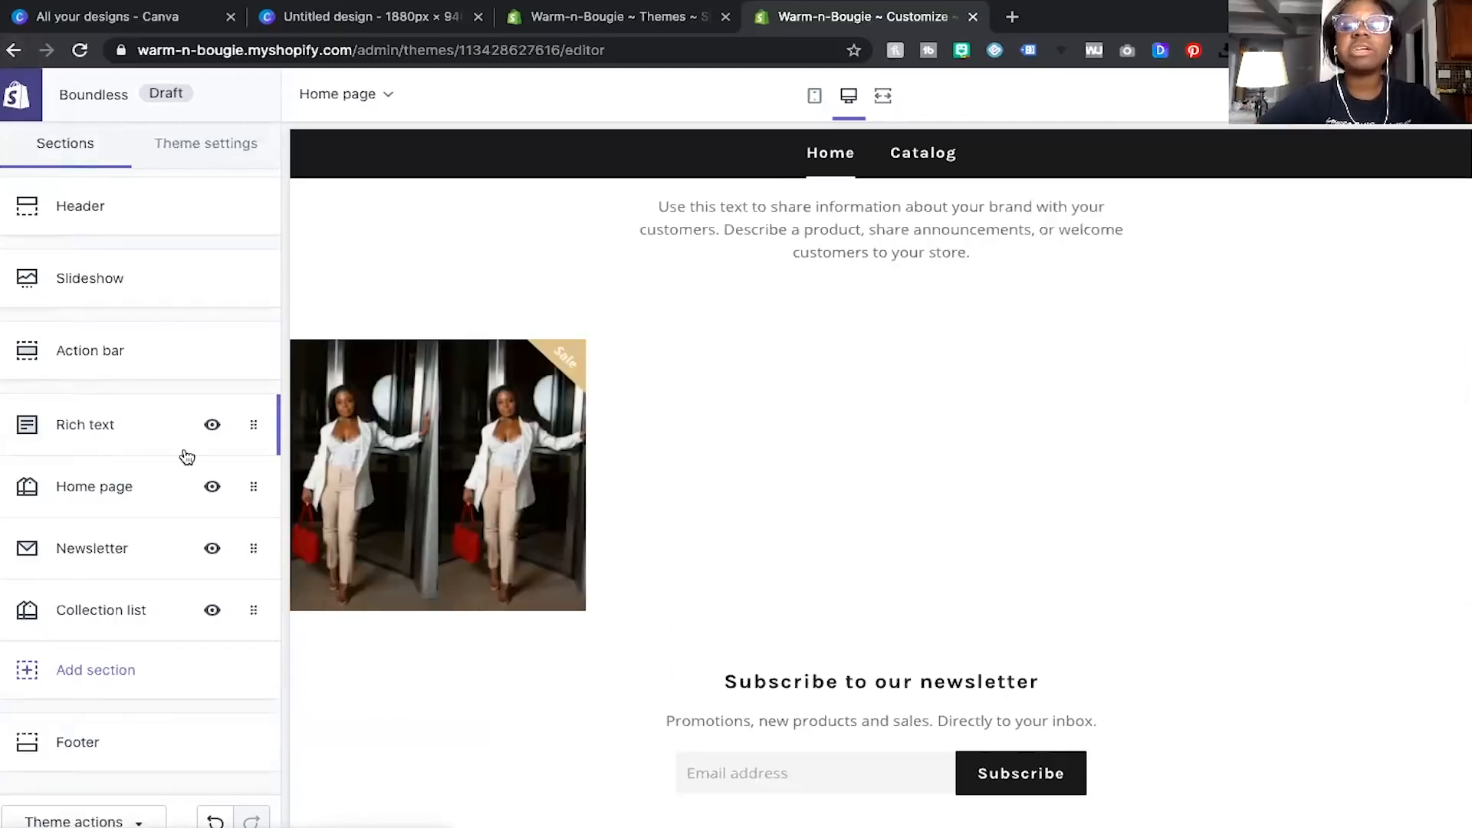
{"action": "left_click", "coordinate": [213, 426]}
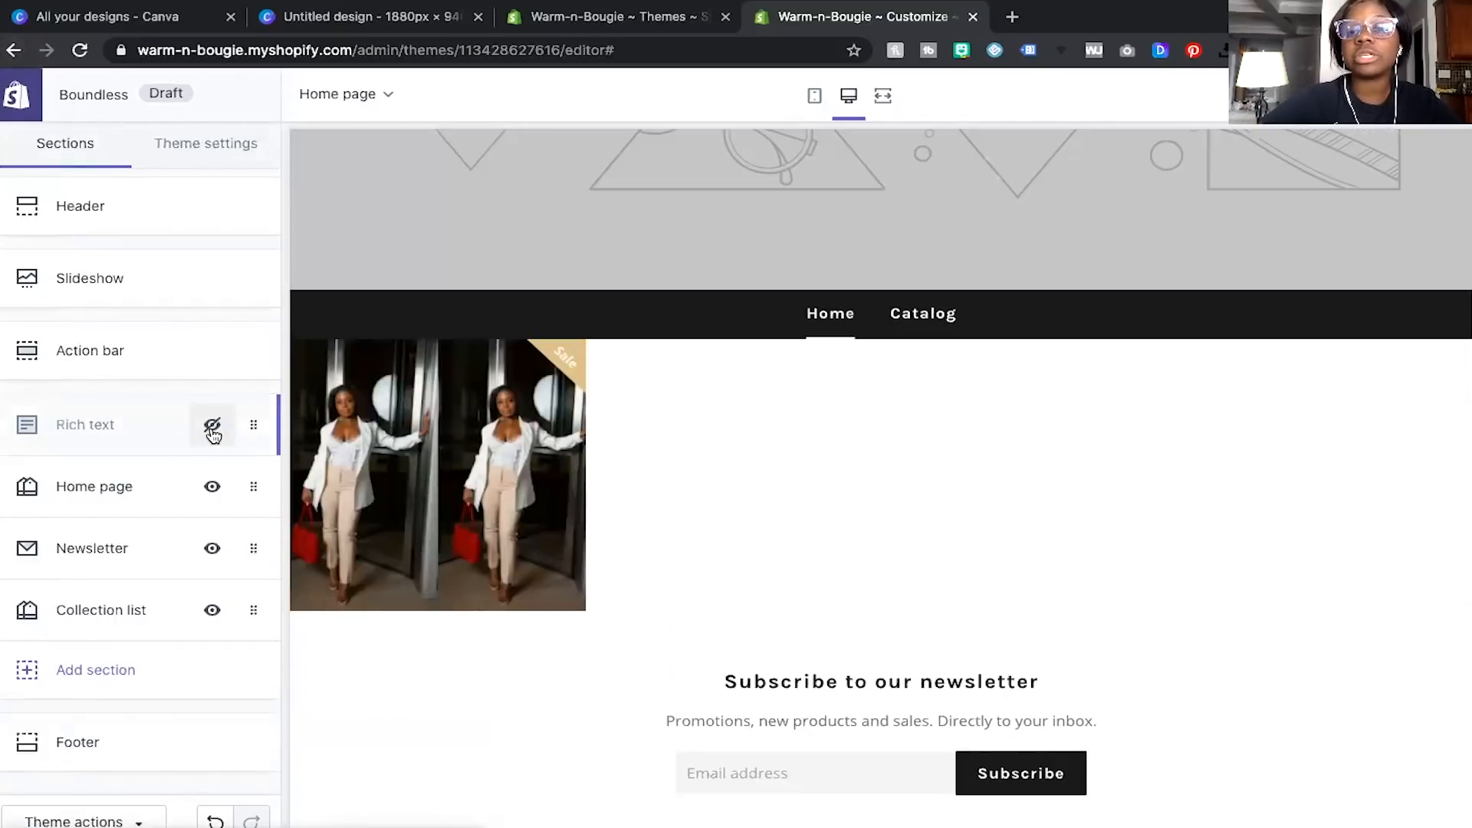
{"action": "left_click", "coordinate": [212, 429]}
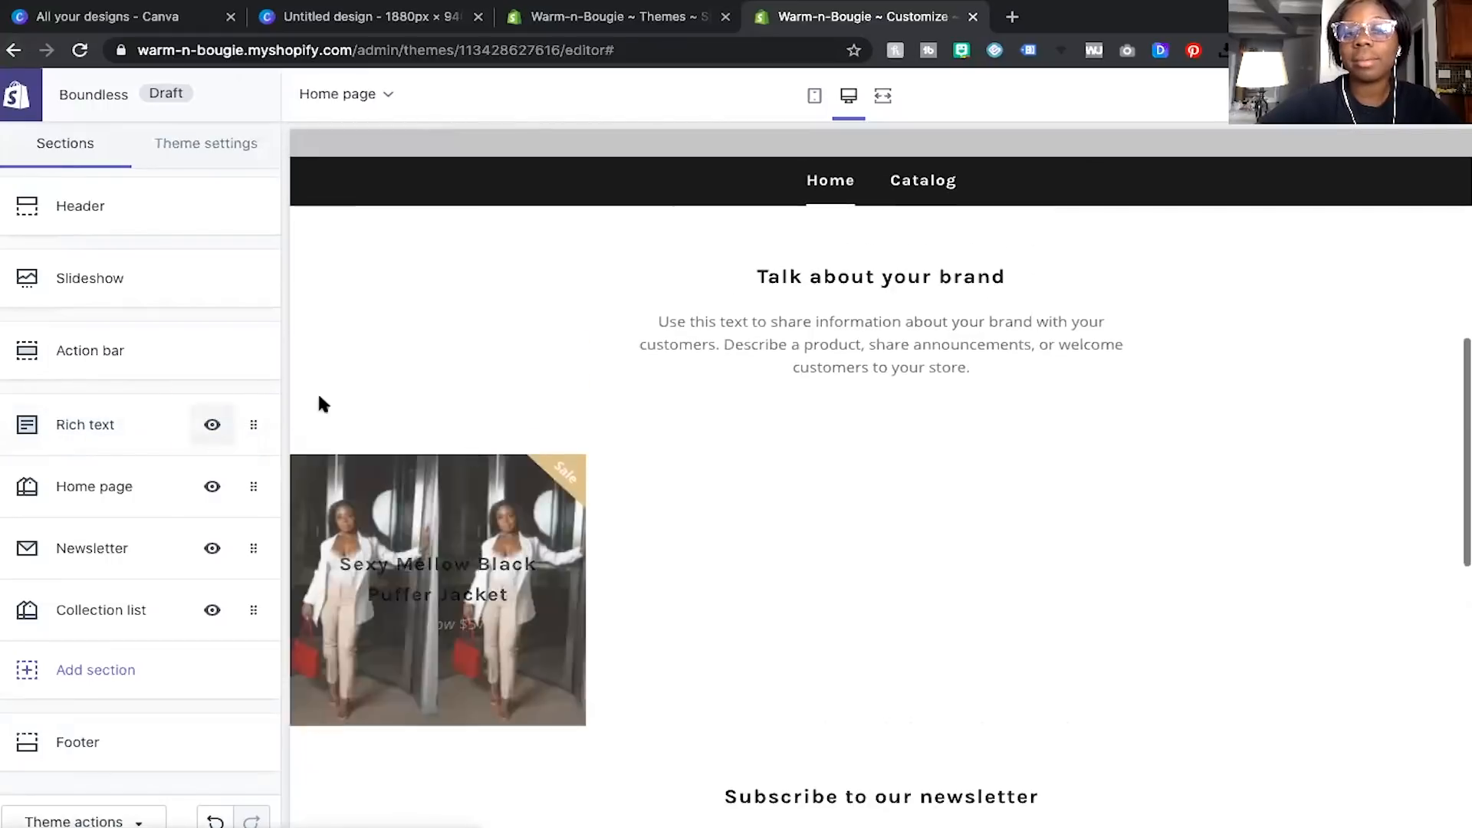
{"action": "left_click", "coordinate": [212, 424]}
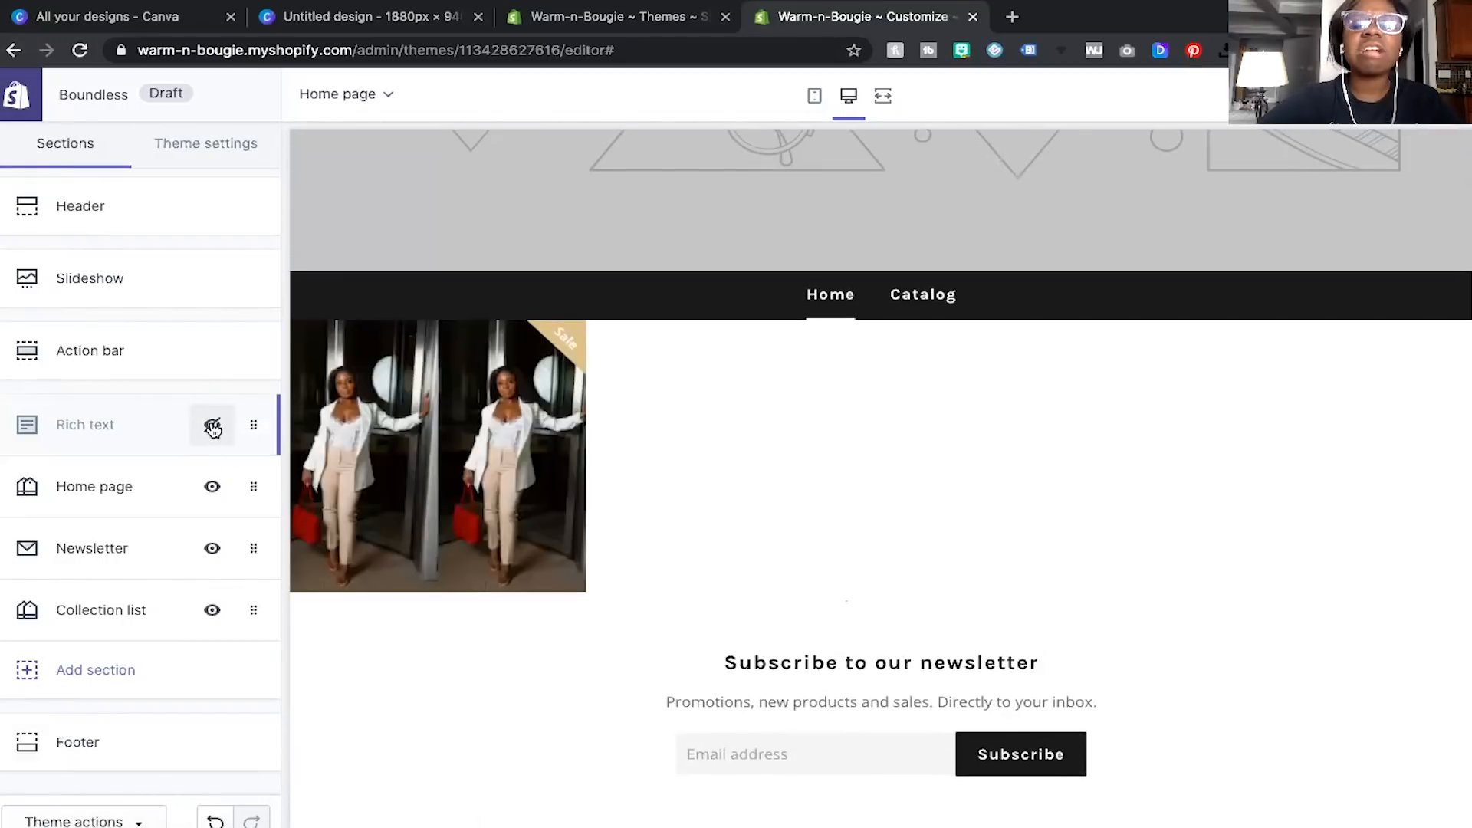
{"action": "left_click", "coordinate": [212, 486]}
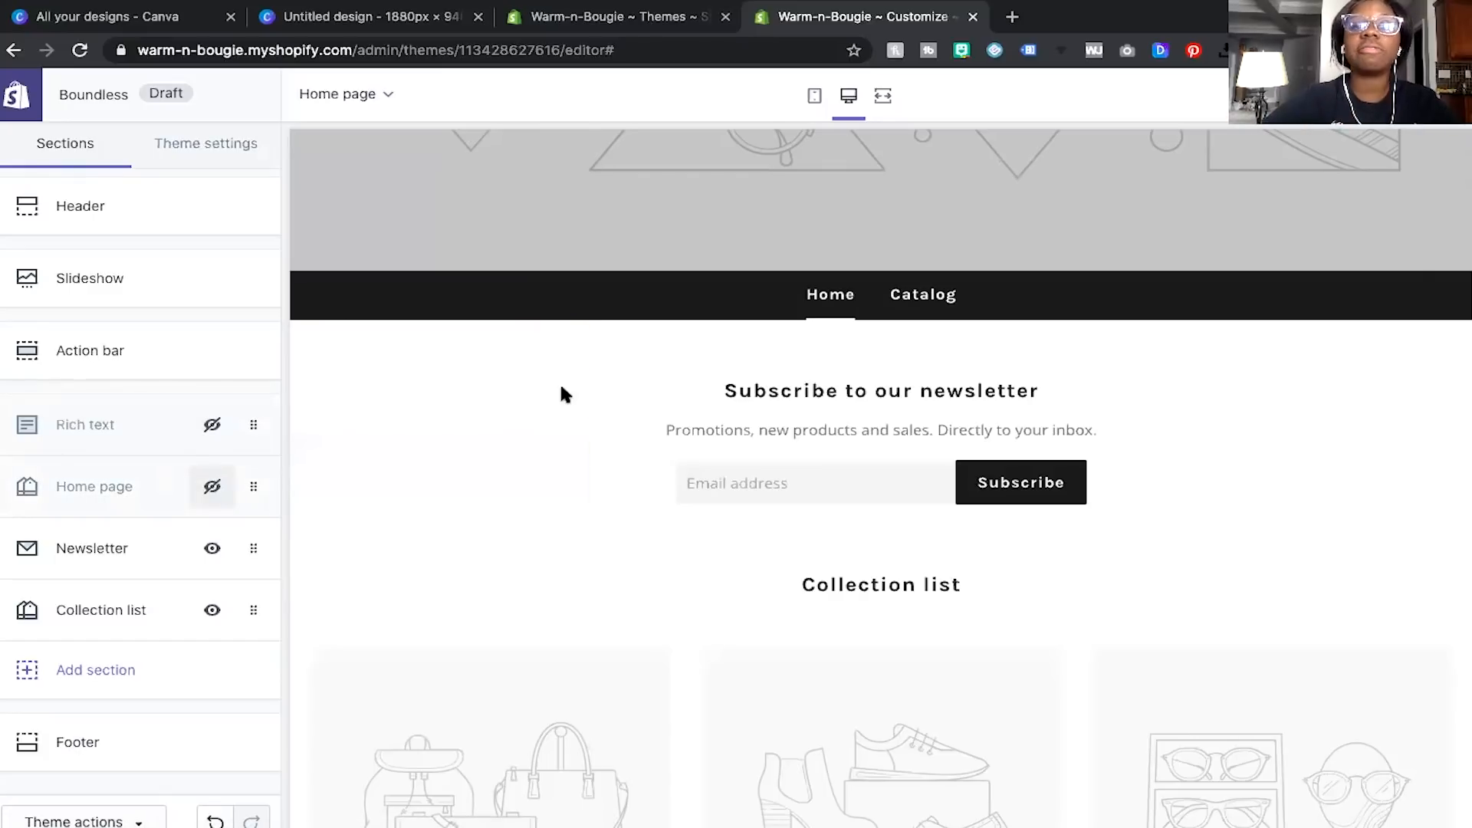
Show the Rich text section again and remove it from the home page.
{"action": "left_click", "coordinate": [213, 425]}
{"action": "left_click", "coordinate": [175, 431]}
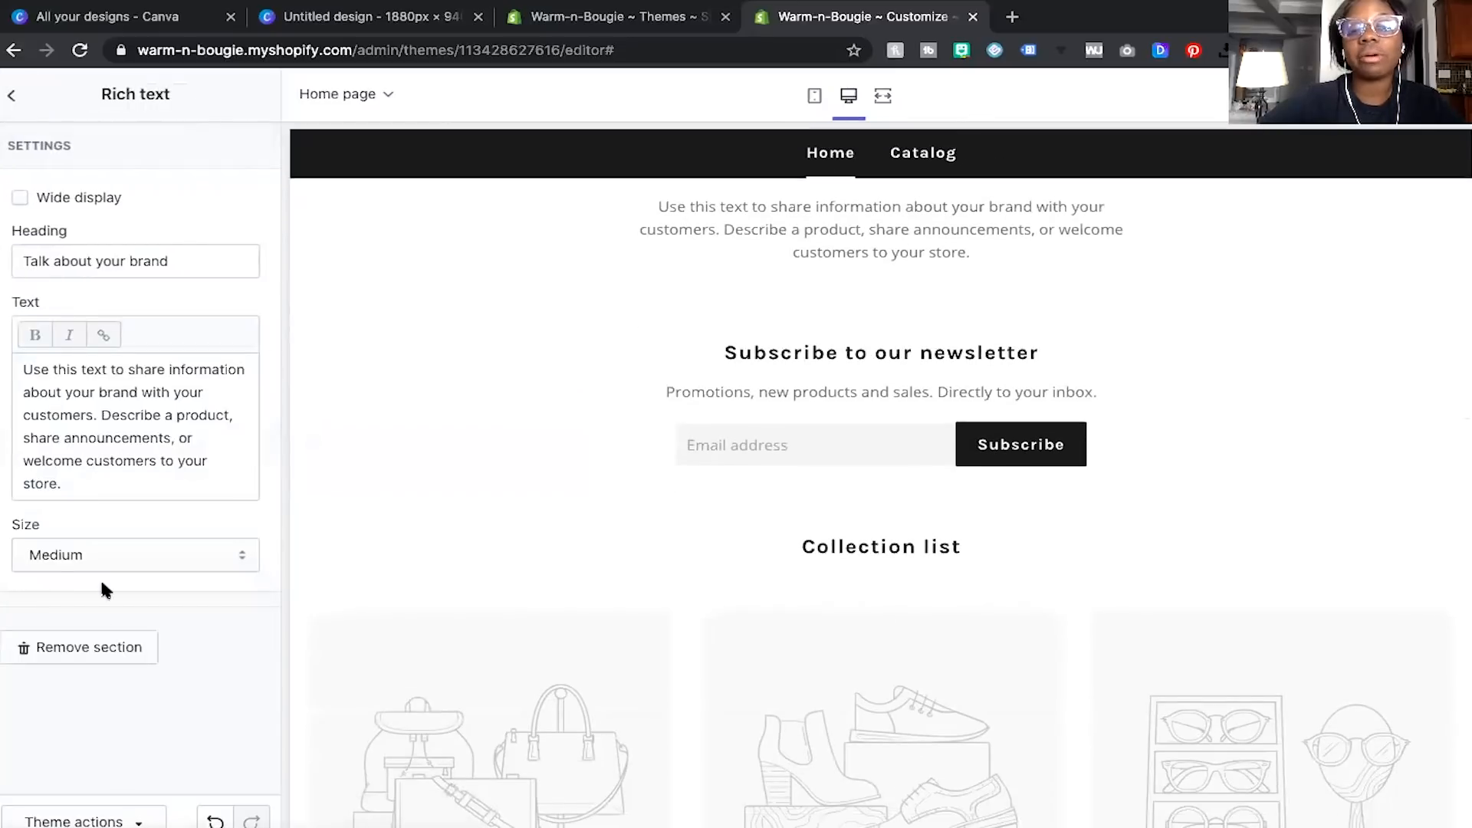
{"action": "left_click", "coordinate": [113, 649]}
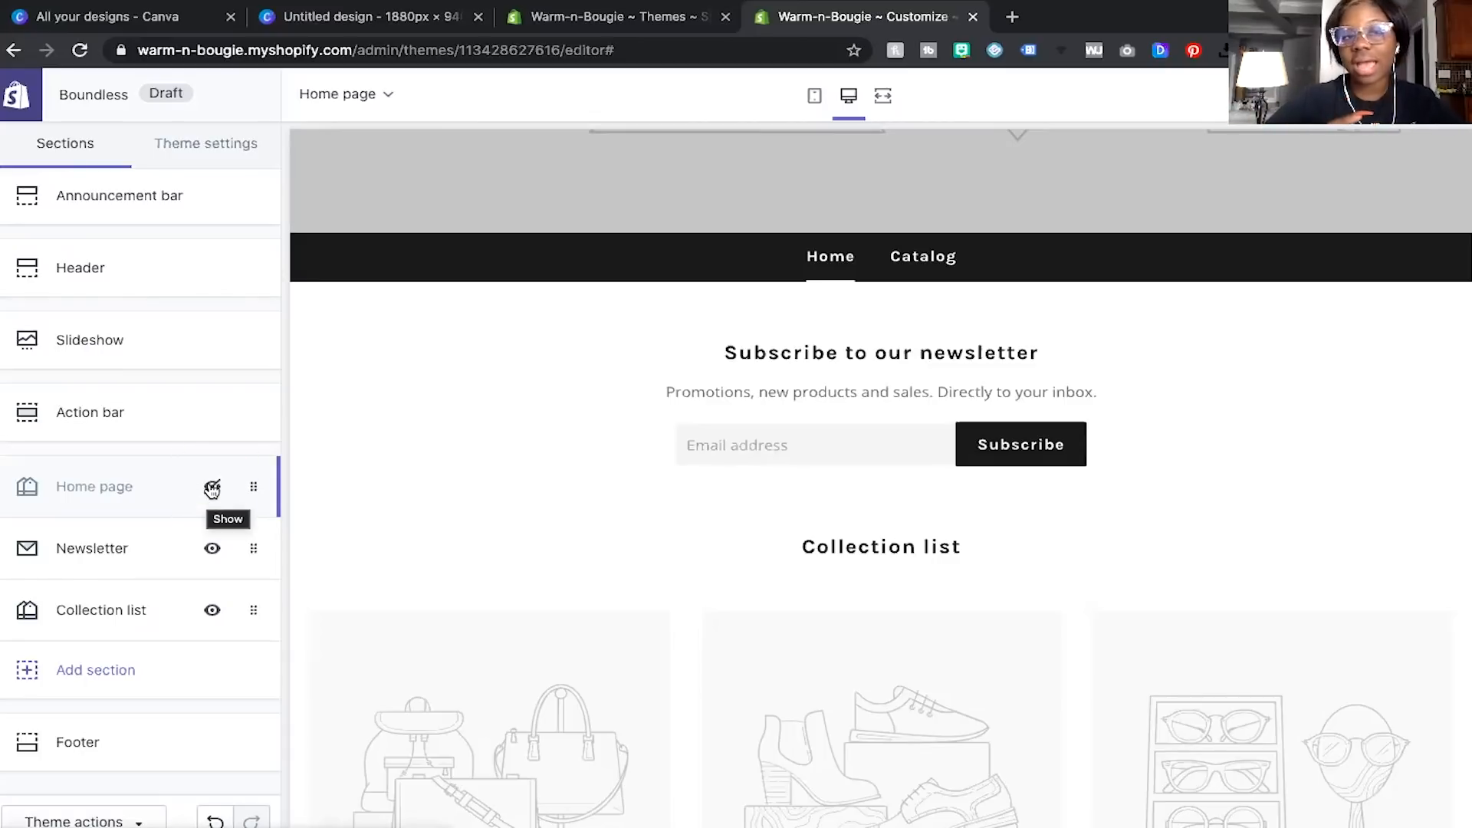
Switch to Canva and create a new design with custom dimensions of 1880 × 940 px.
{"action": "scroll", "coordinate": [631, 296], "scroll_direction": "up", "scroll_amount": 7}
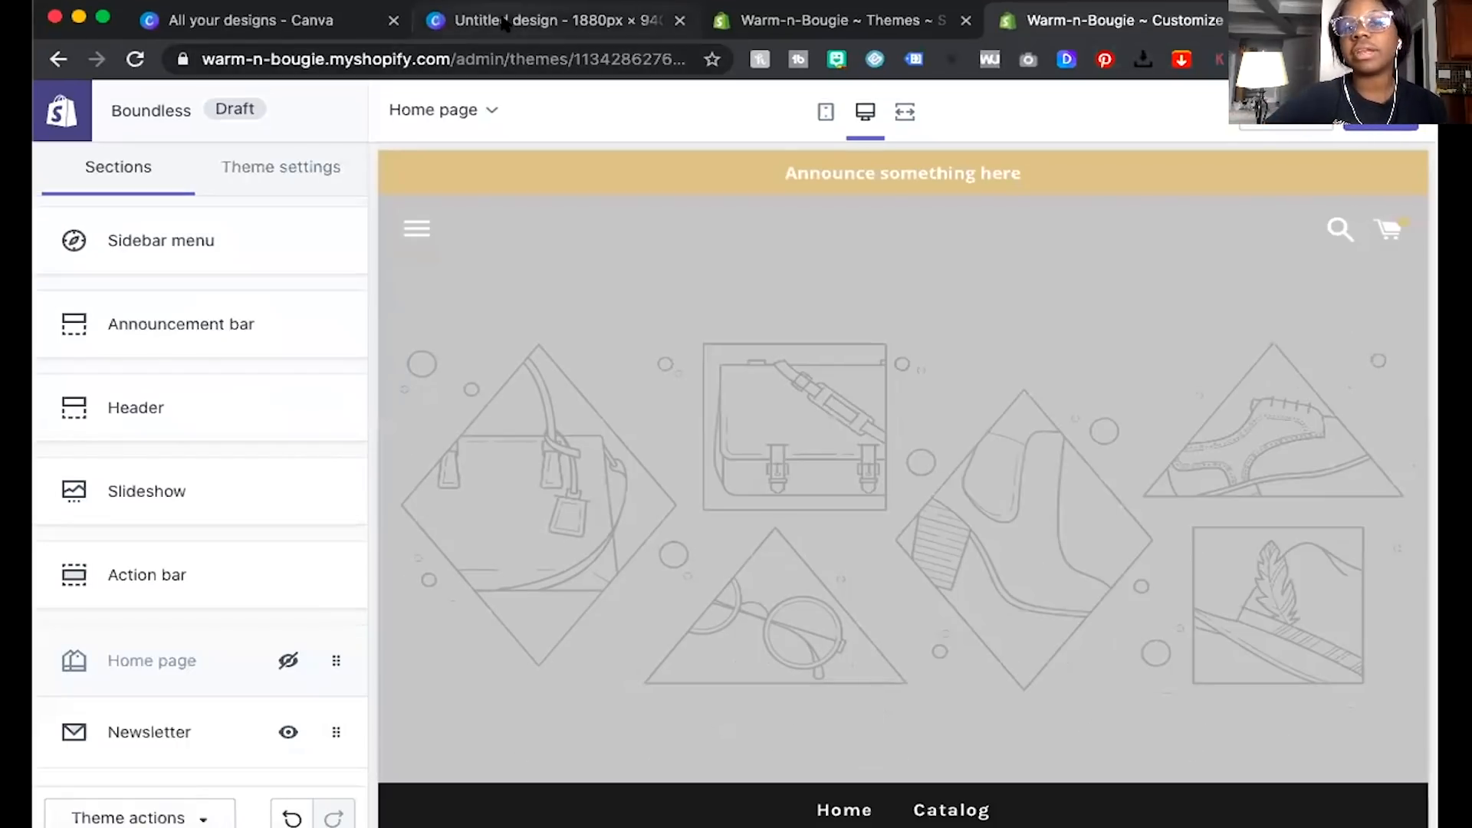
{"action": "left_click", "coordinate": [312, 11]}
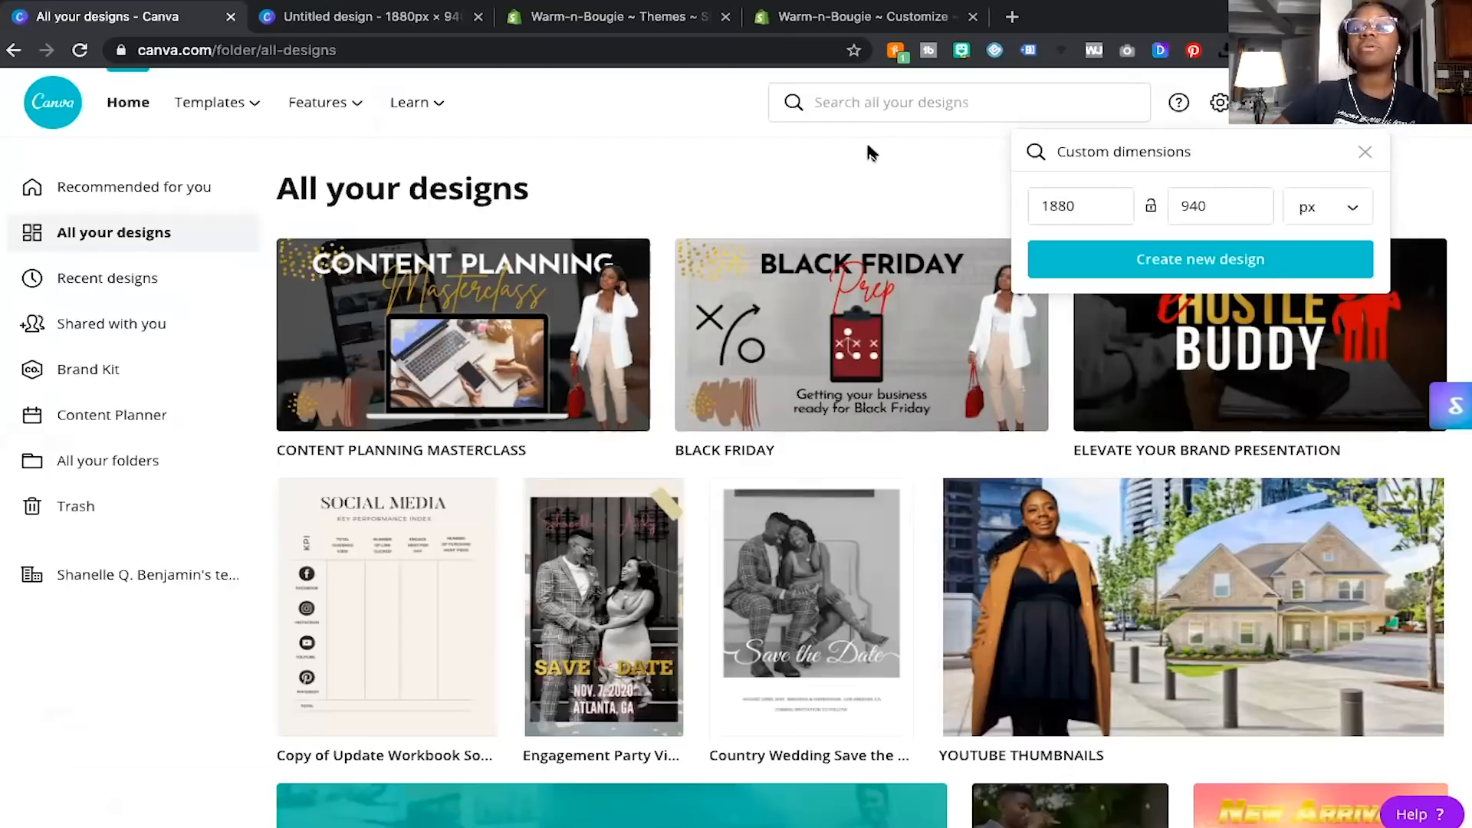
{"action": "double_click", "coordinate": [1090, 205]}
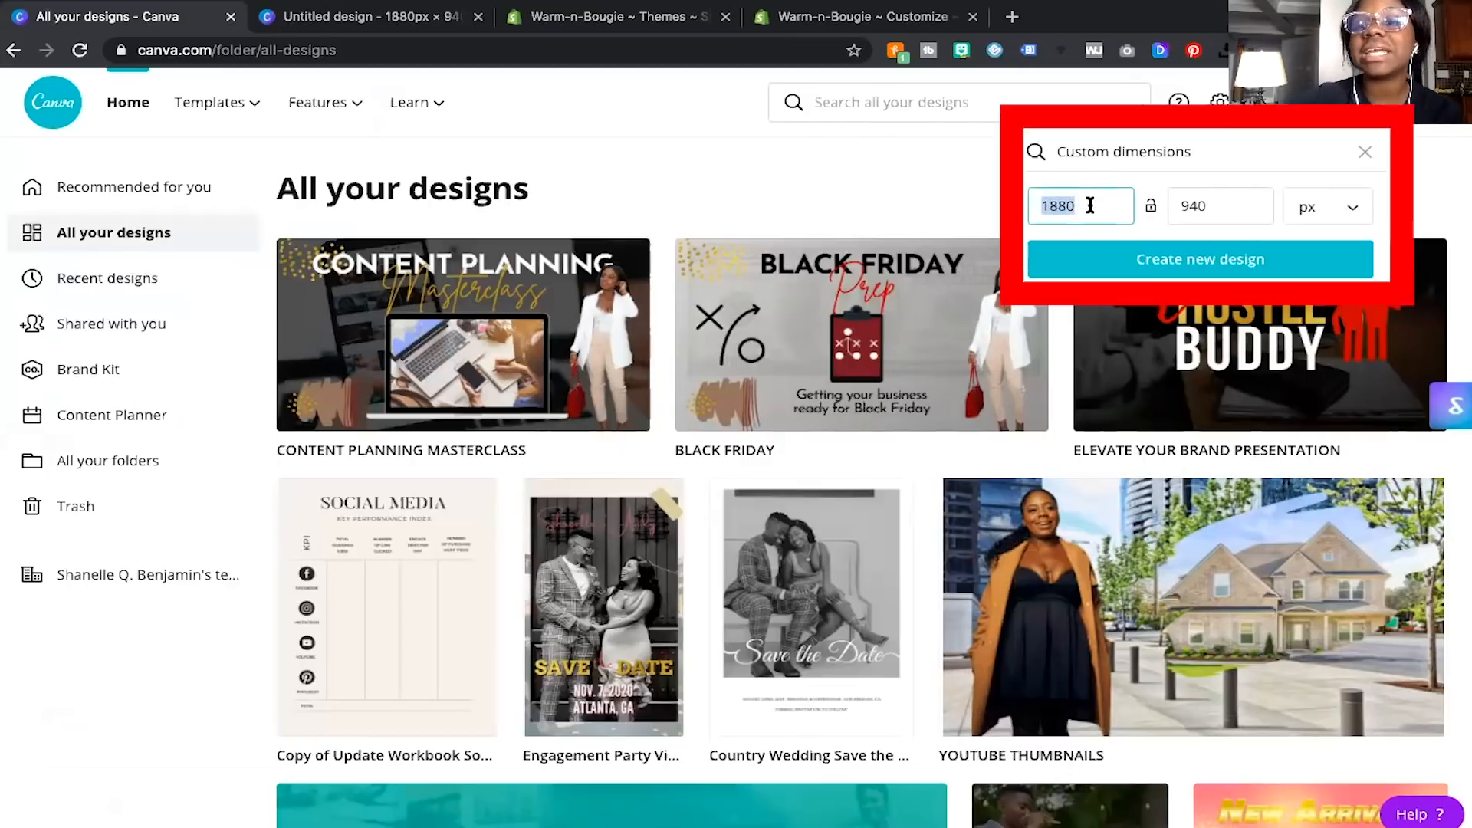
{"action": "double_click", "coordinate": [1219, 203]}
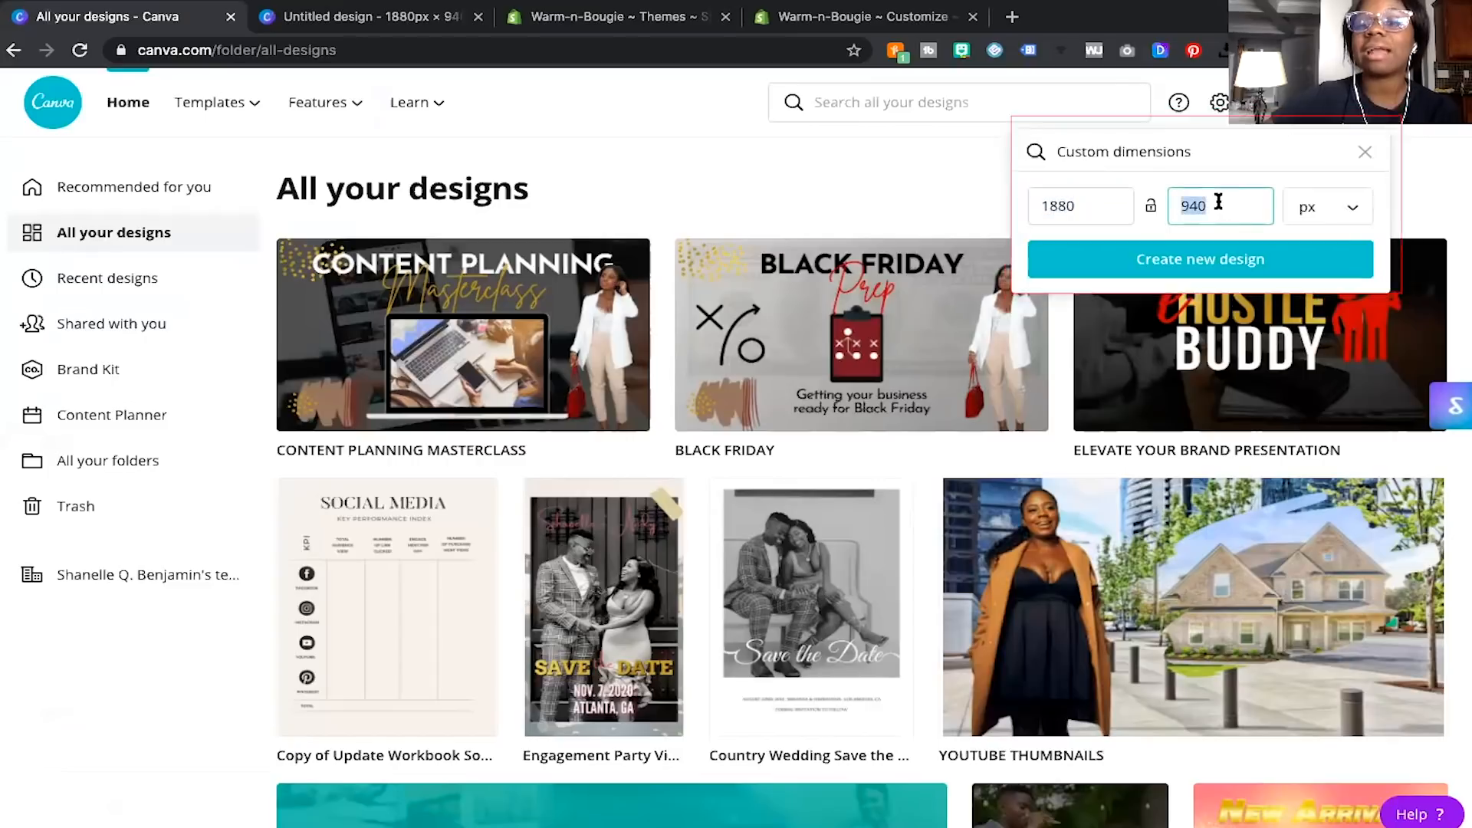
{"action": "left_click", "coordinate": [1316, 211]}
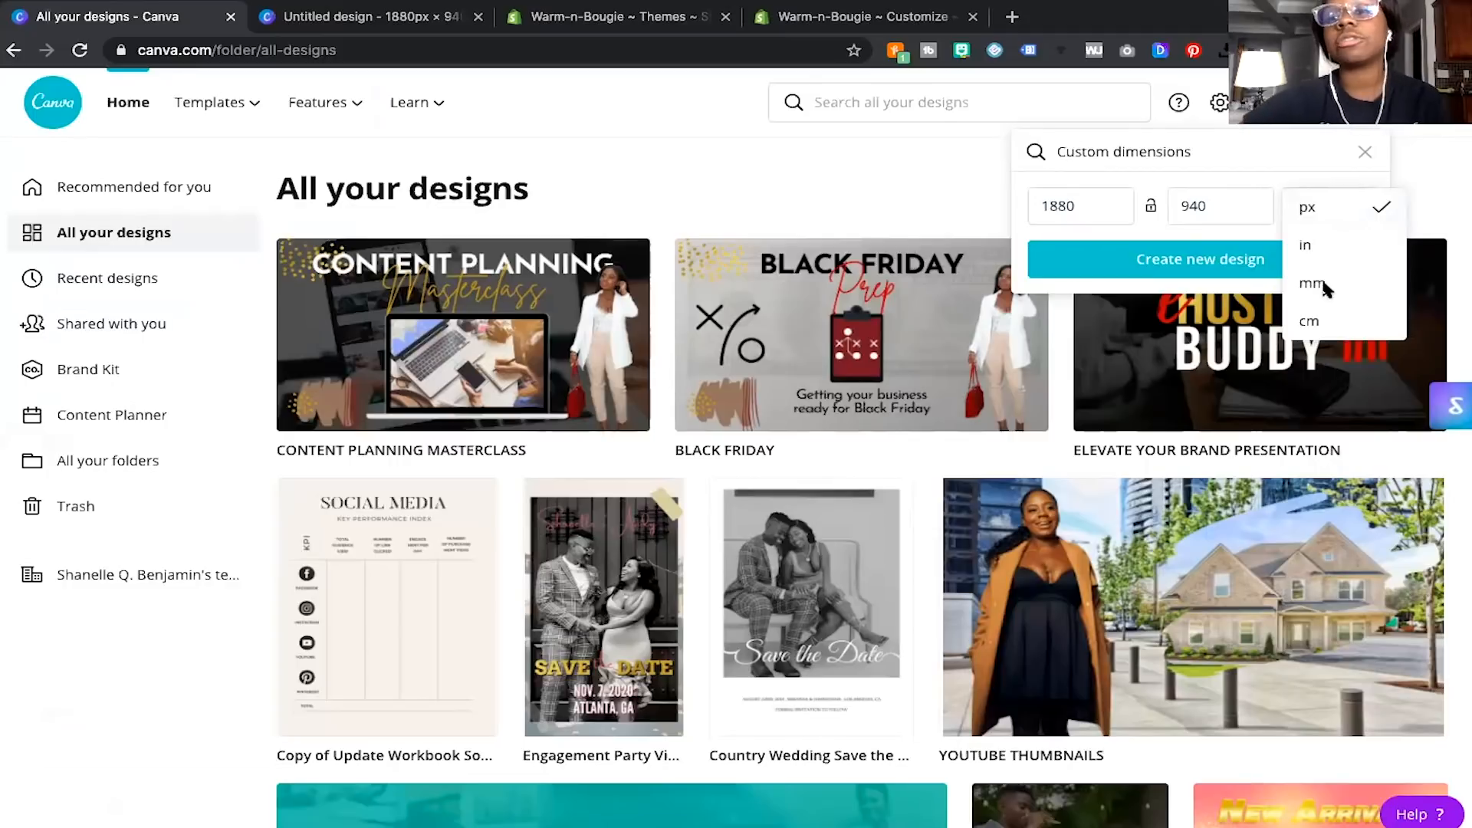
{"action": "left_click", "coordinate": [1312, 209]}
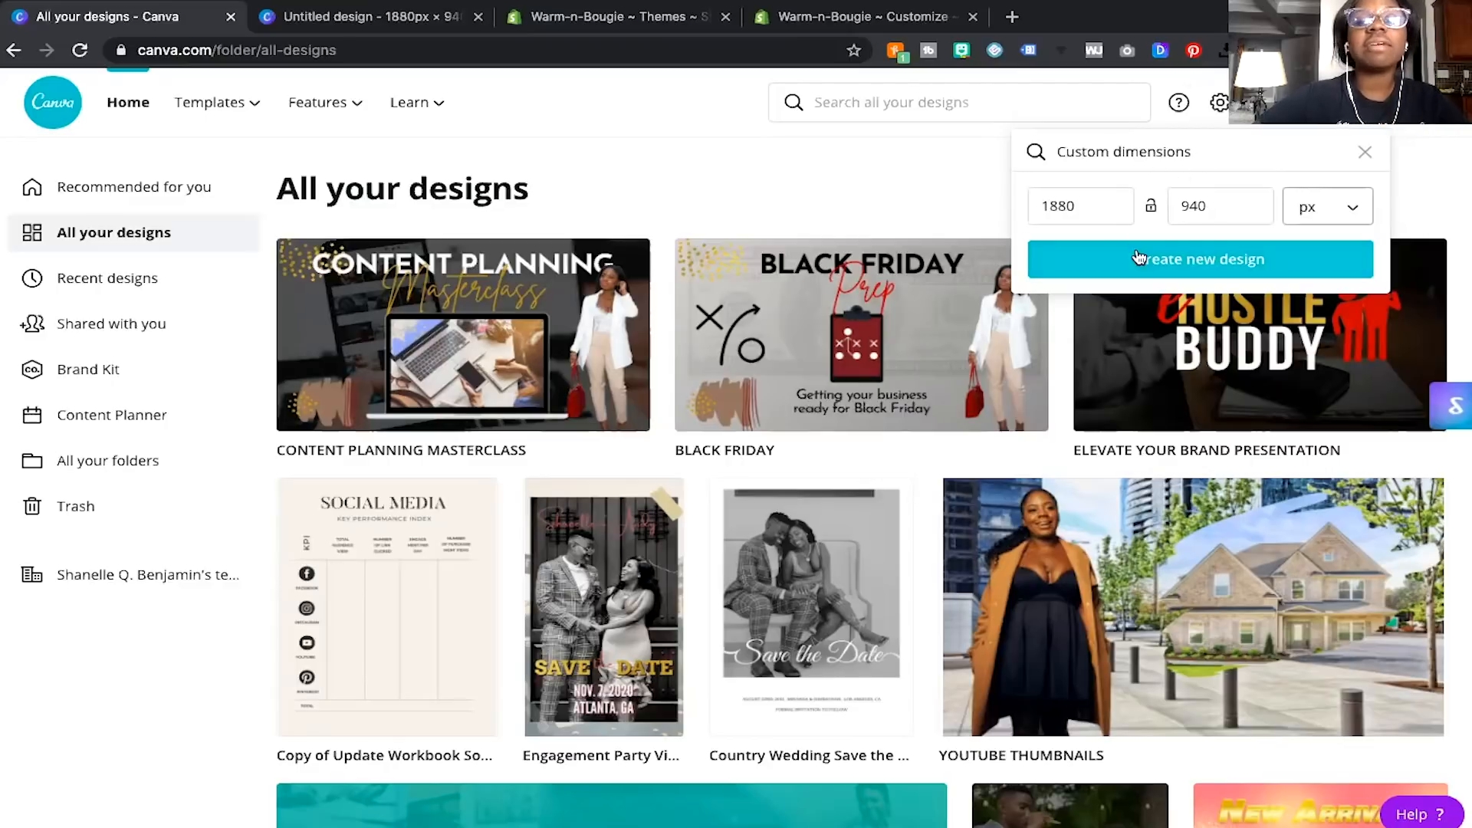
{"action": "left_click", "coordinate": [1241, 258]}
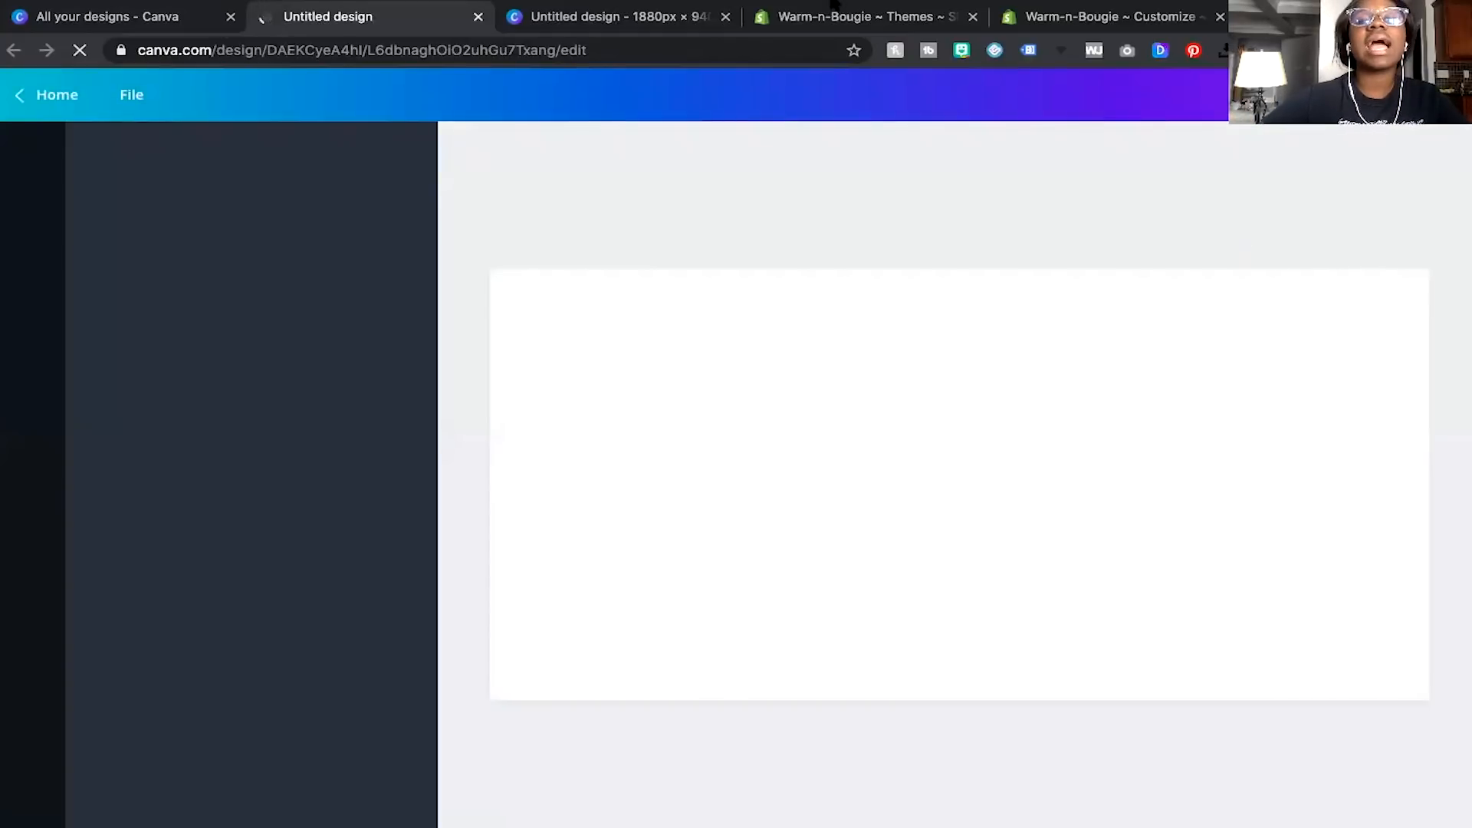
Switch to the other open 1880px × 940px design containing the brand color rectangles, and check the cream rectangle.
{"action": "left_click", "coordinate": [621, 16]}
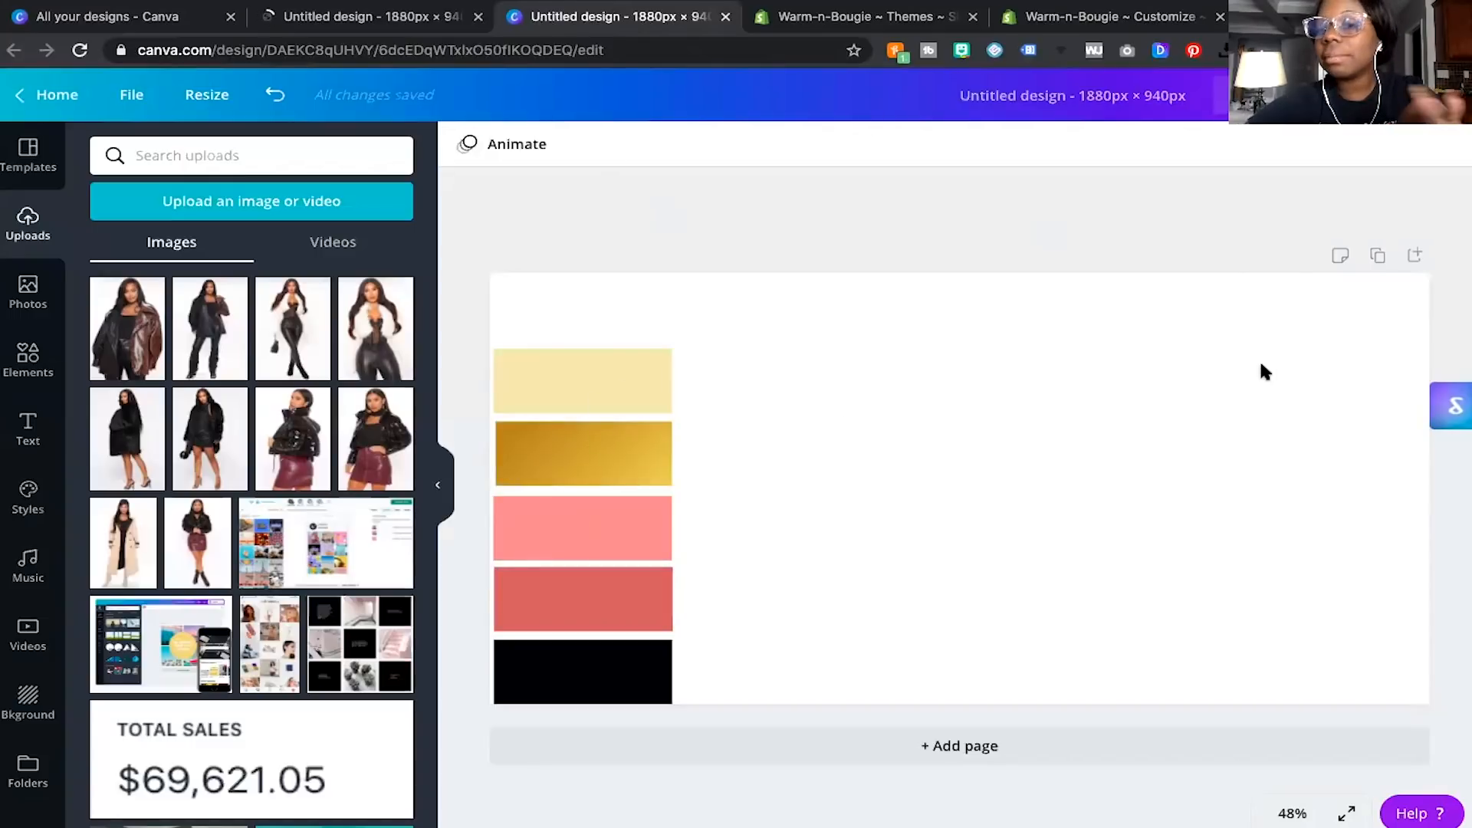
{"action": "left_click", "coordinate": [655, 367]}
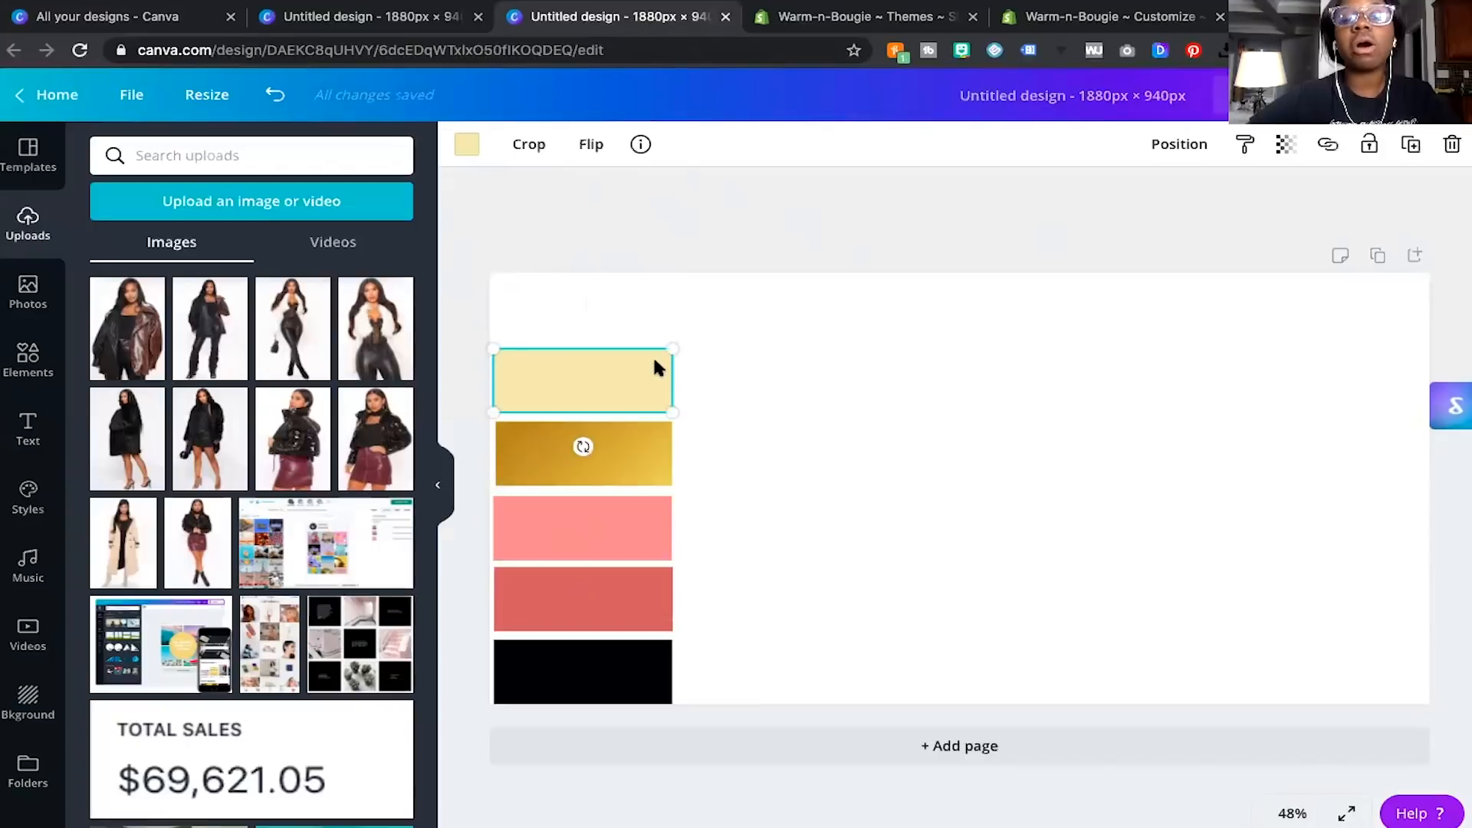
{"action": "left_click", "coordinate": [754, 426]}
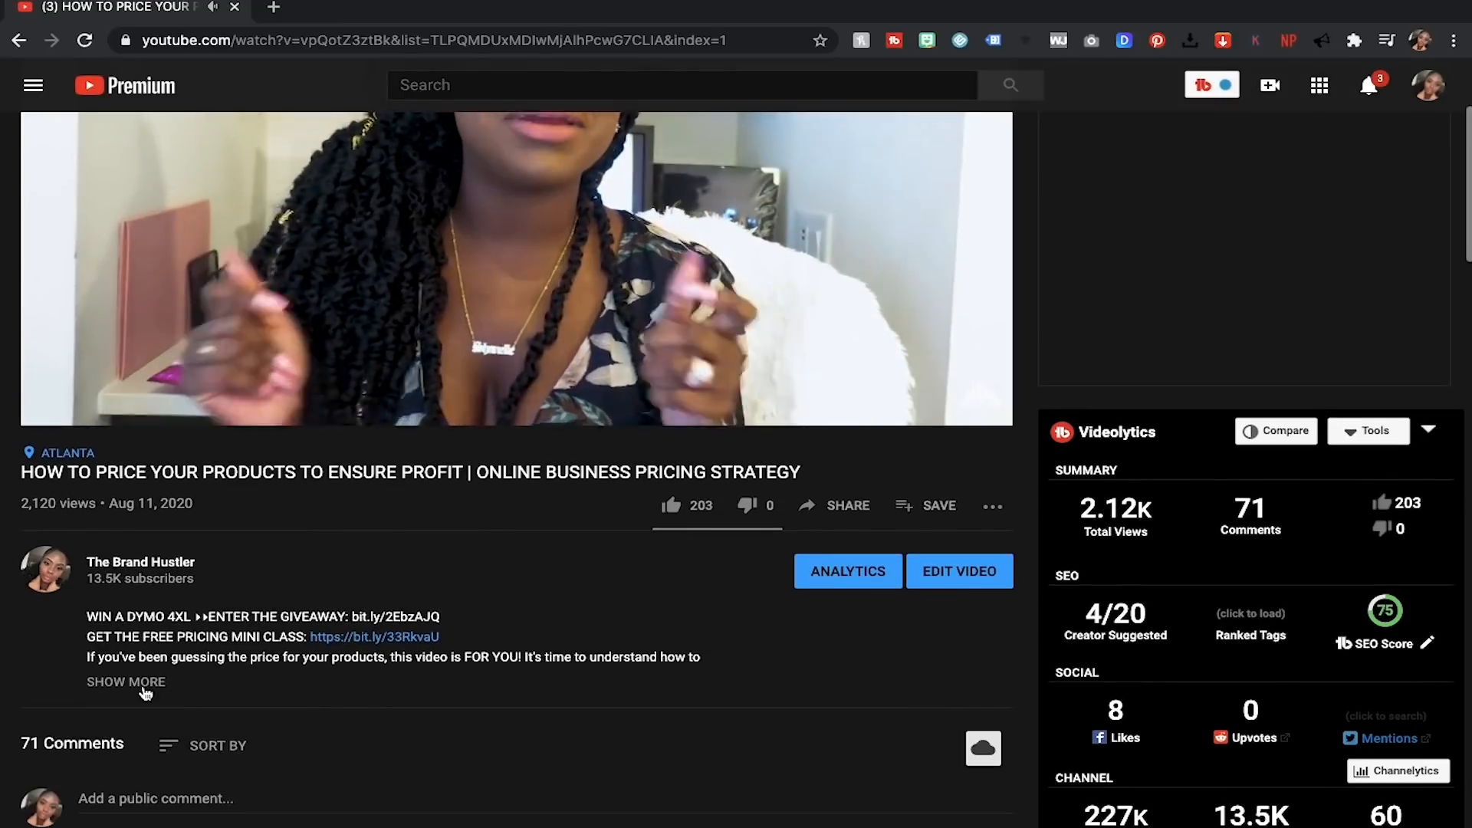
Expand the pricing video's description on YouTube and open the link for booking a strategy session.
{"action": "left_click", "coordinate": [138, 682]}
{"action": "scroll", "coordinate": [240, 690], "scroll_direction": "down", "scroll_amount": 3}
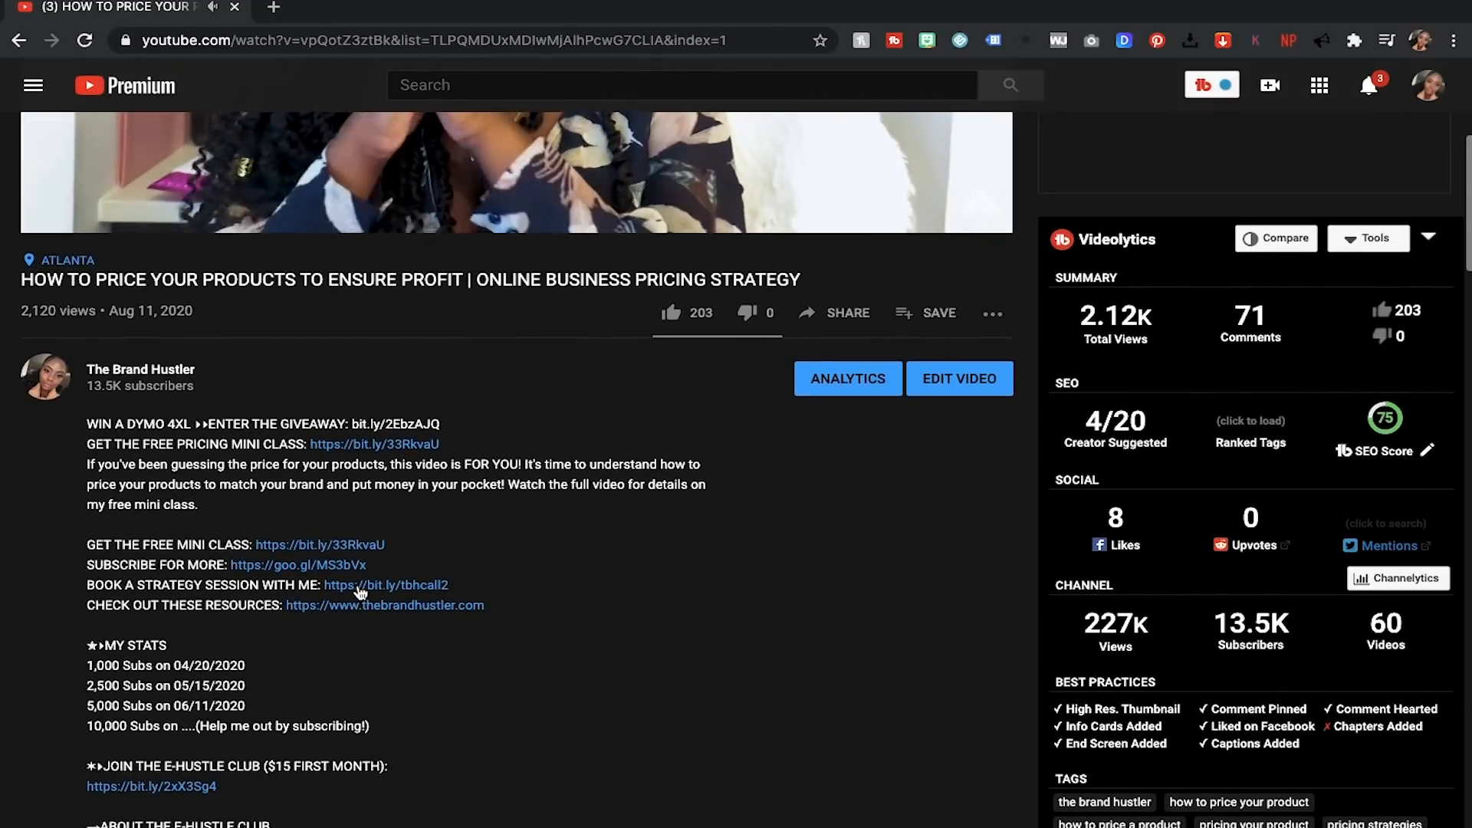
{"action": "left_click", "coordinate": [358, 587]}
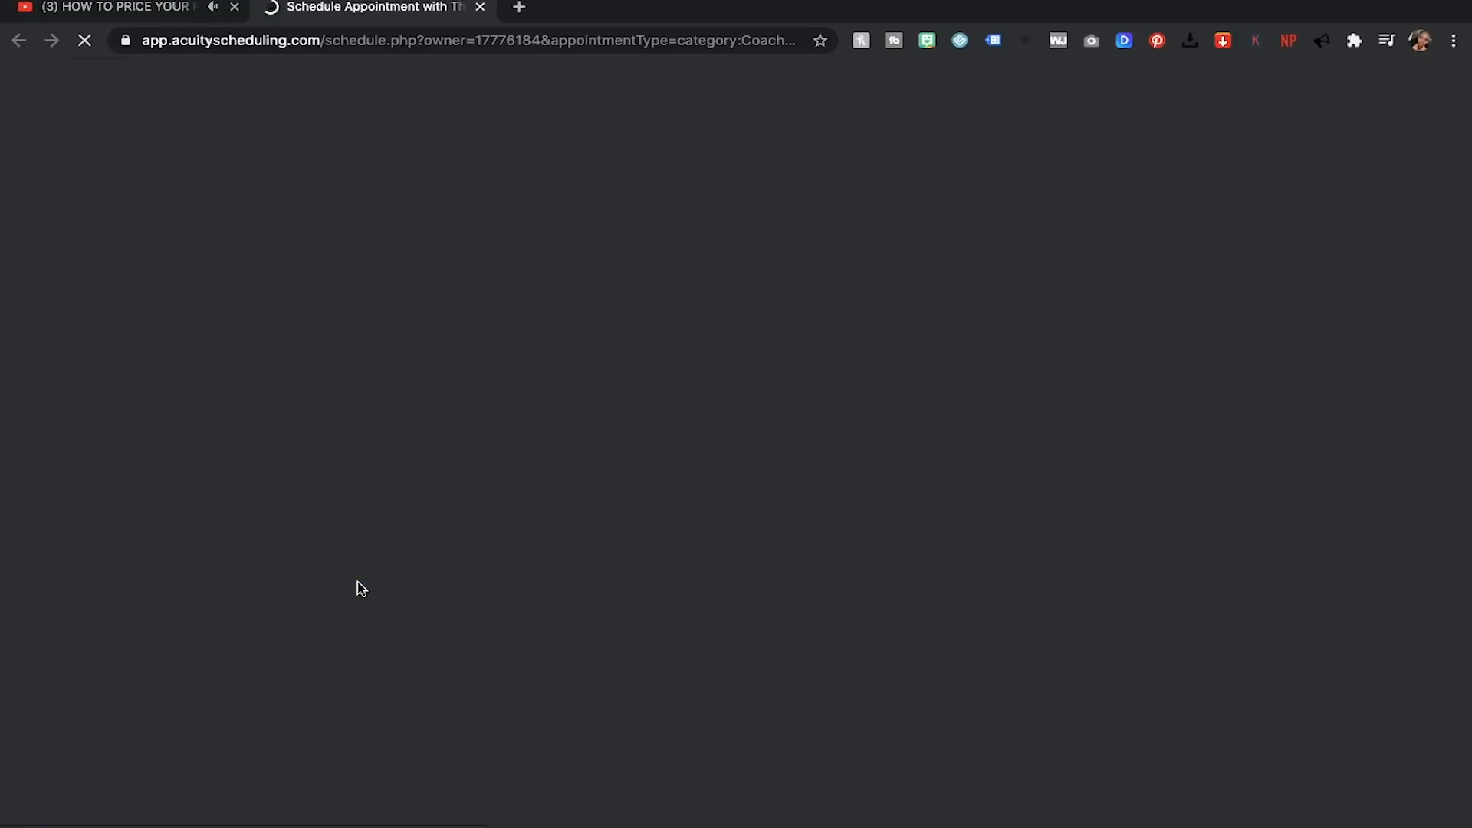
{"action": "scroll", "coordinate": [358, 589], "scroll_direction": "down", "scroll_amount": 2}
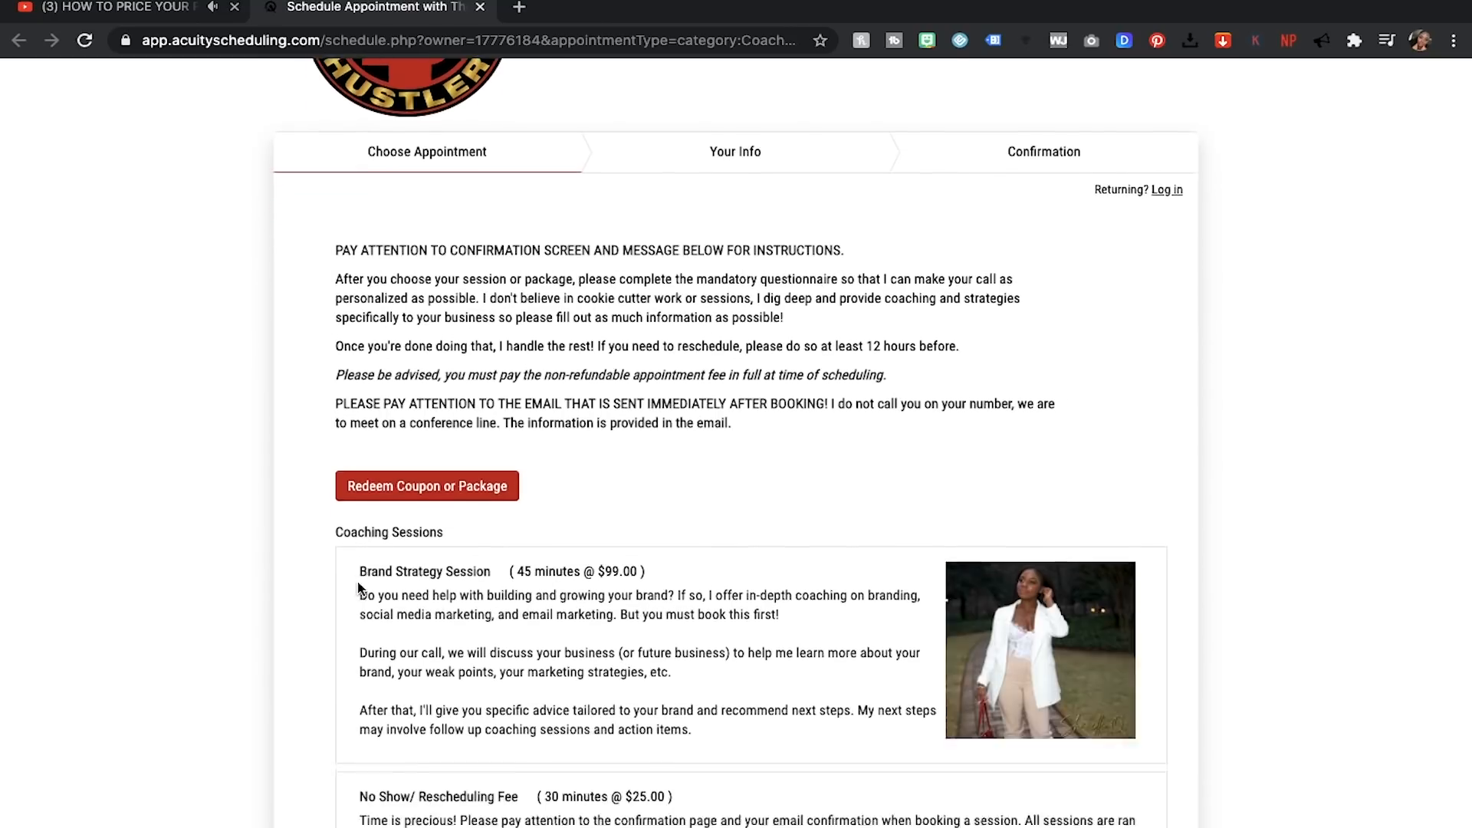
Choose the Brand Strategy Session on the booking page and set the time zone to Eastern Time.
{"action": "scroll", "coordinate": [360, 589], "scroll_direction": "down", "scroll_amount": 3}
{"action": "left_click", "coordinate": [445, 490]}
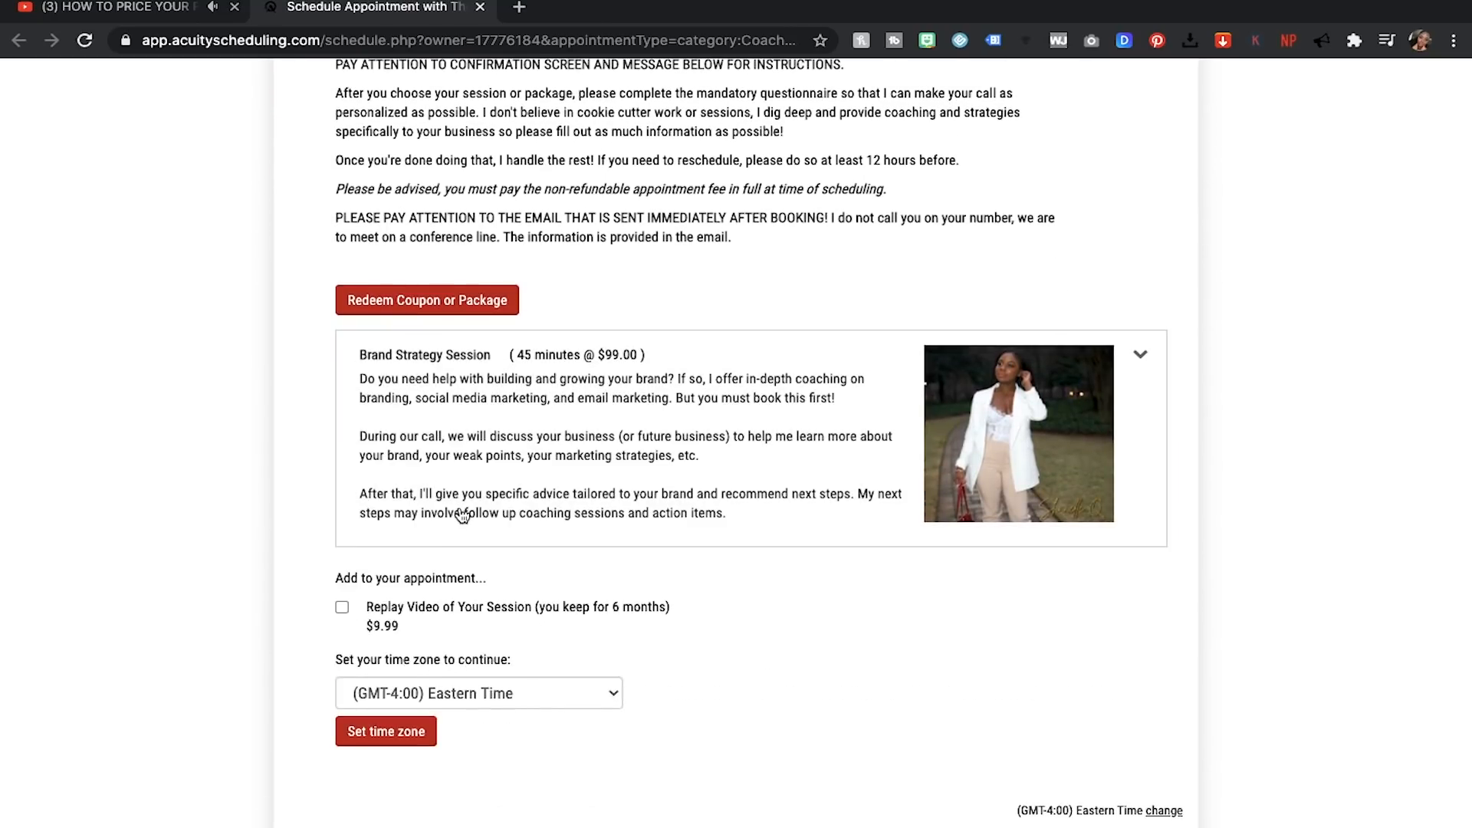
{"action": "scroll", "coordinate": [453, 537], "scroll_direction": "down", "scroll_amount": 2}
{"action": "left_click", "coordinate": [391, 588]}
{"action": "scroll", "coordinate": [404, 595], "scroll_direction": "down", "scroll_amount": 1}
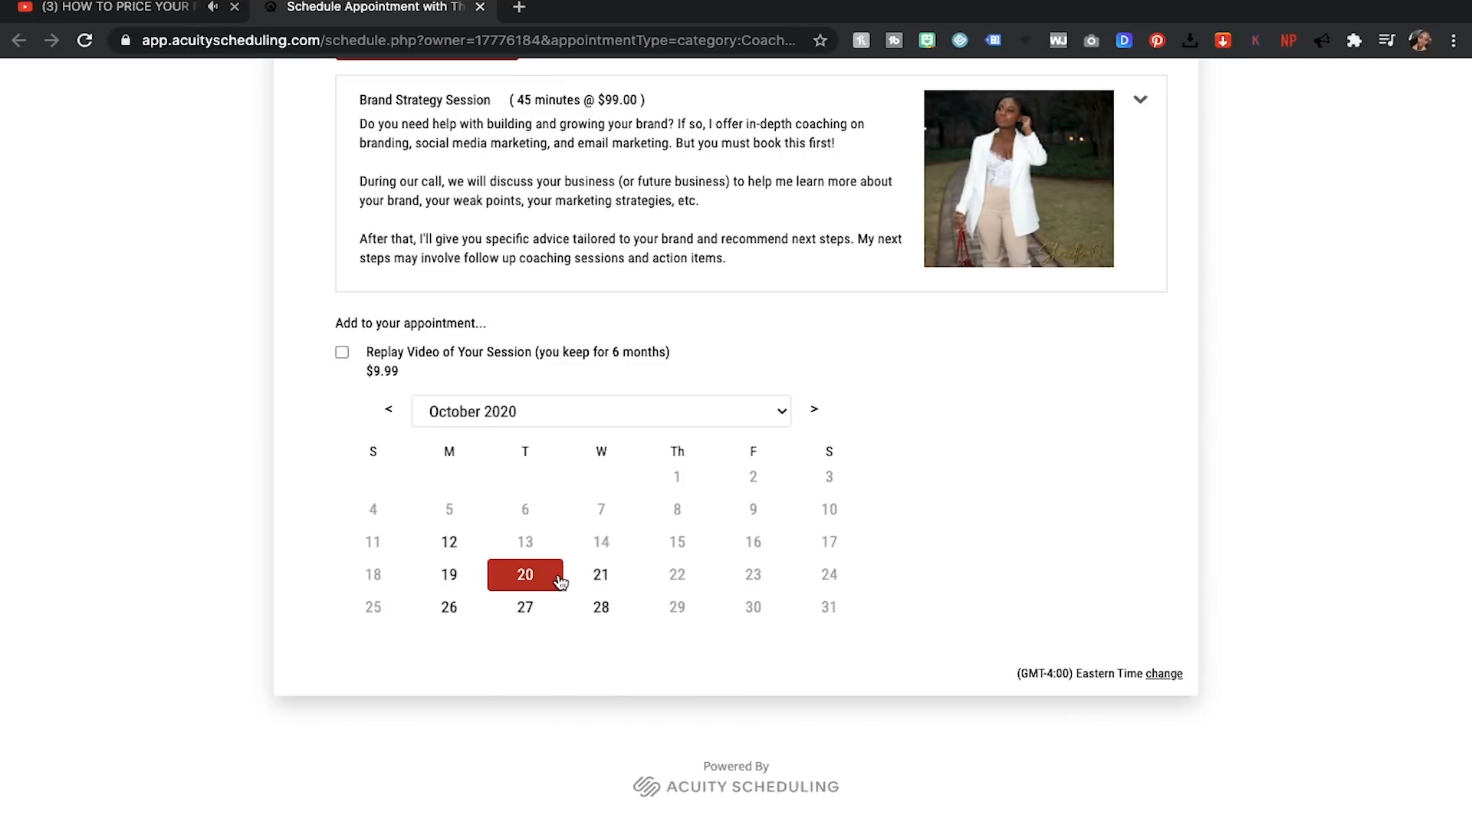
Select the October 20, 2020 appointment at 10:30am and continue to the client information form.
{"action": "left_click", "coordinate": [552, 576]}
{"action": "left_click", "coordinate": [549, 583]}
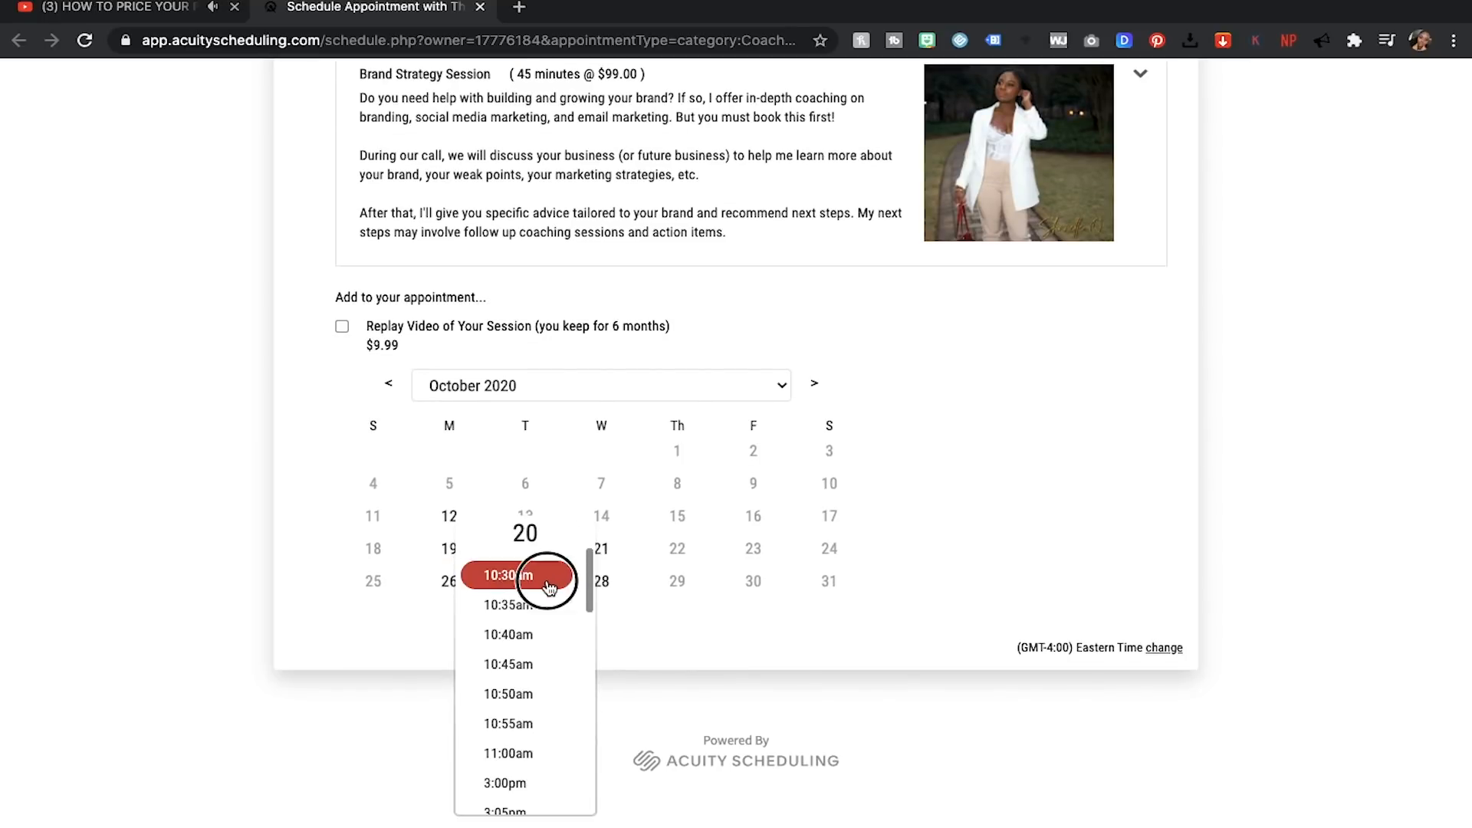
{"action": "left_click", "coordinate": [618, 584]}
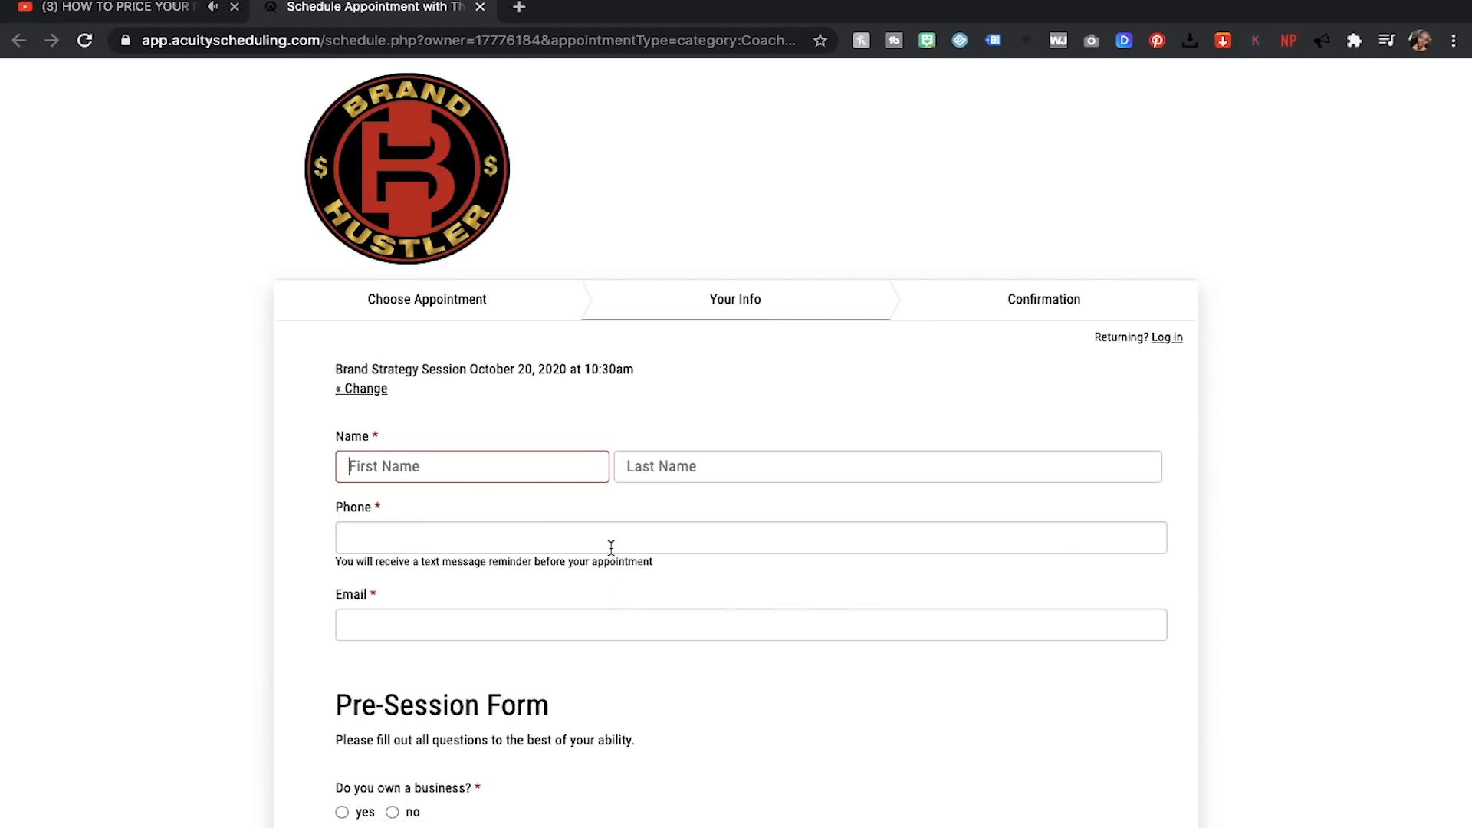
{"action": "scroll", "coordinate": [611, 546], "scroll_direction": "down", "scroll_amount": 1}
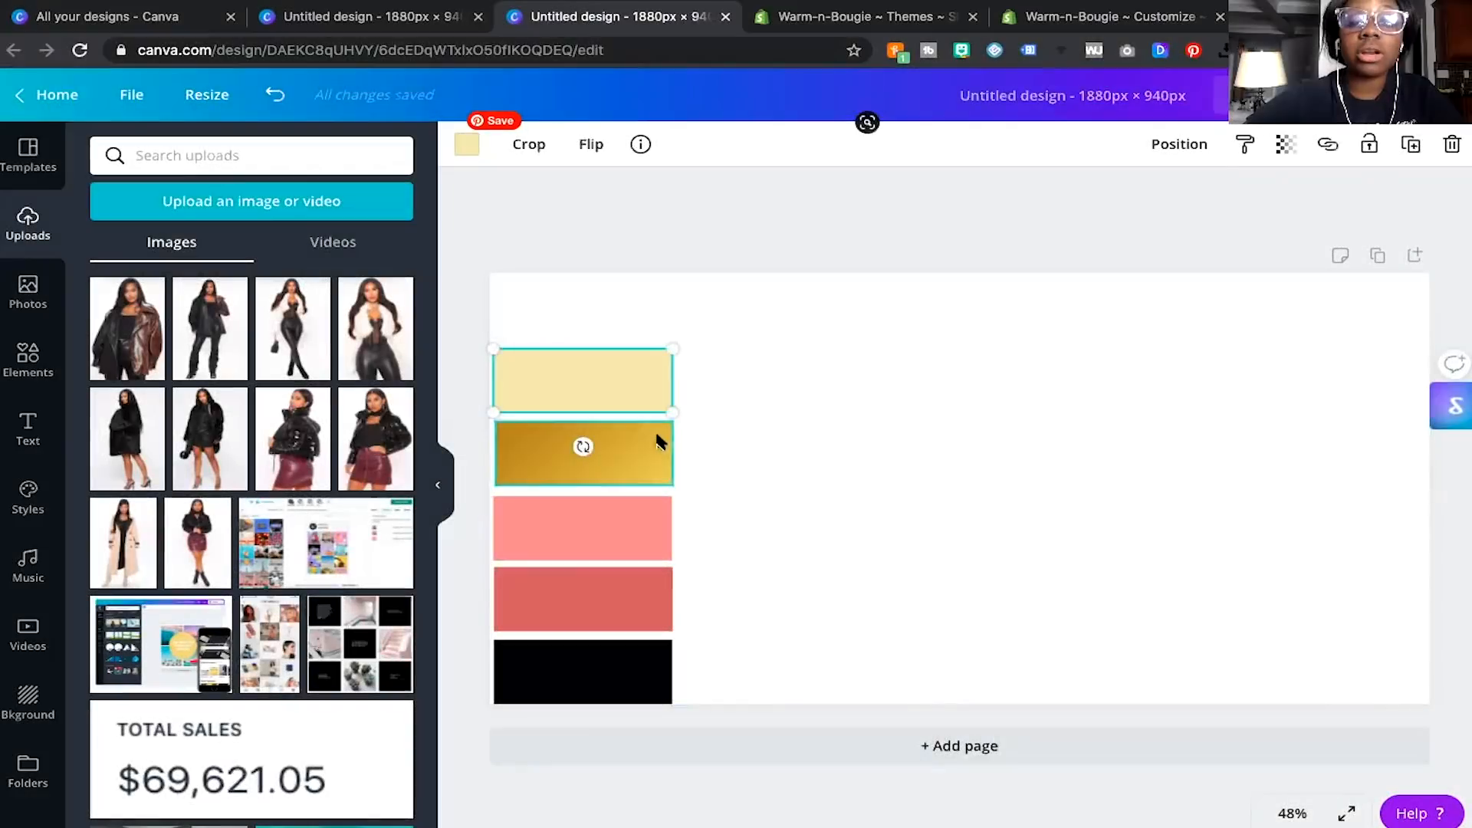
Back in the Canva design, copy the hex color code of the light pink rectangle.
{"action": "left_click", "coordinate": [651, 526]}
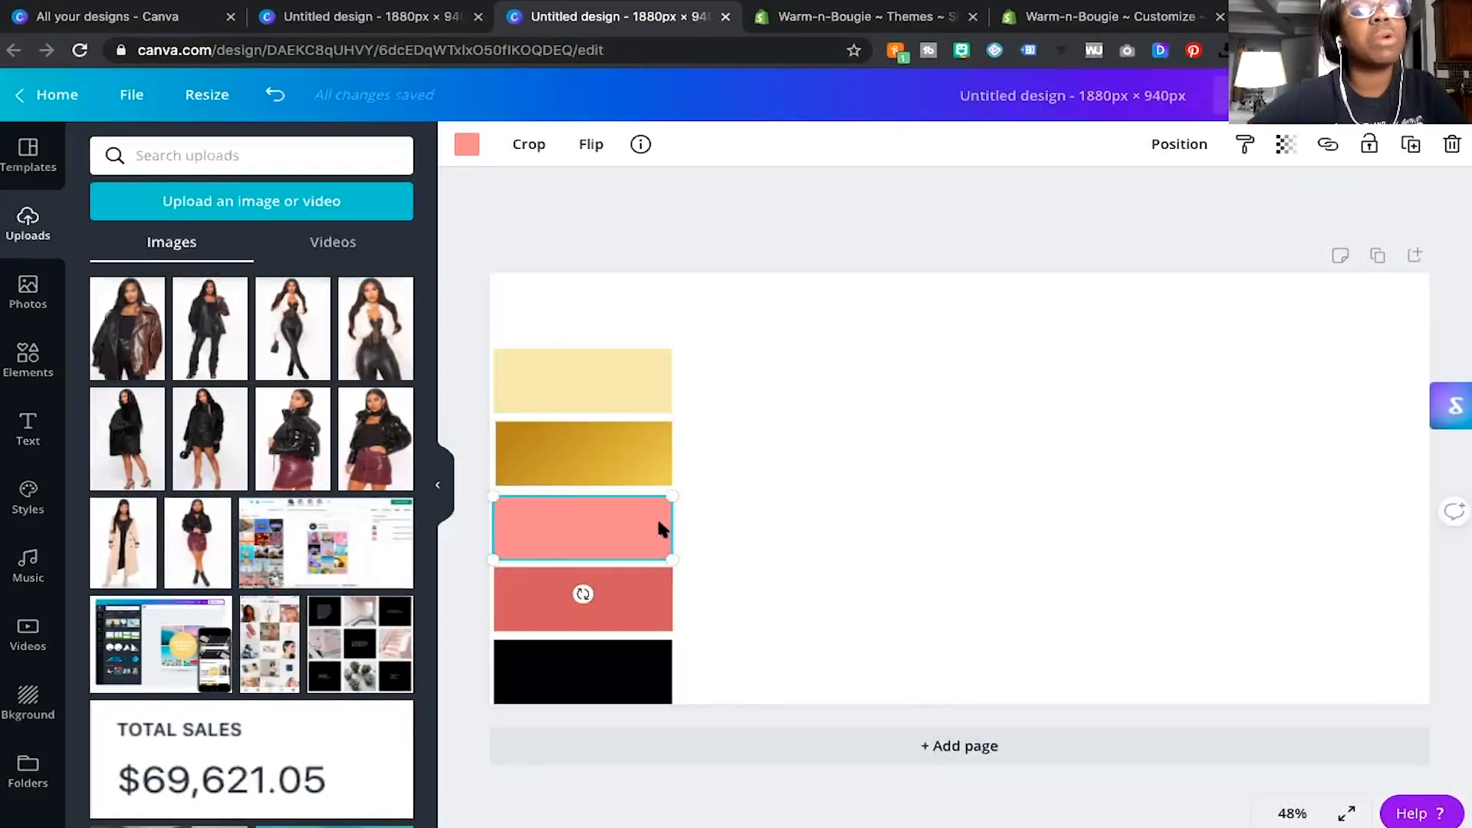
{"action": "left_click", "coordinate": [749, 382]}
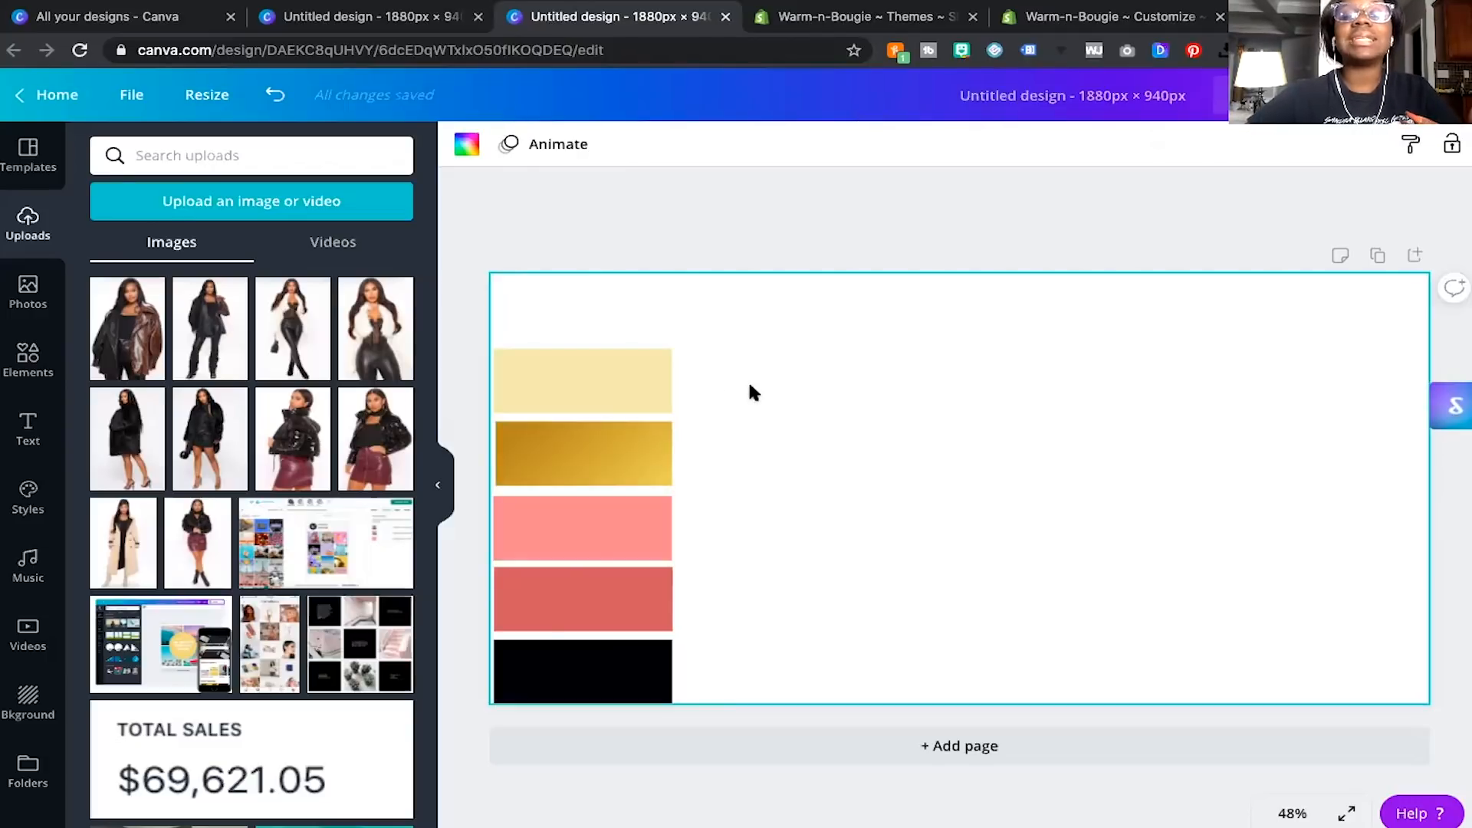
{"action": "left_click", "coordinate": [626, 524]}
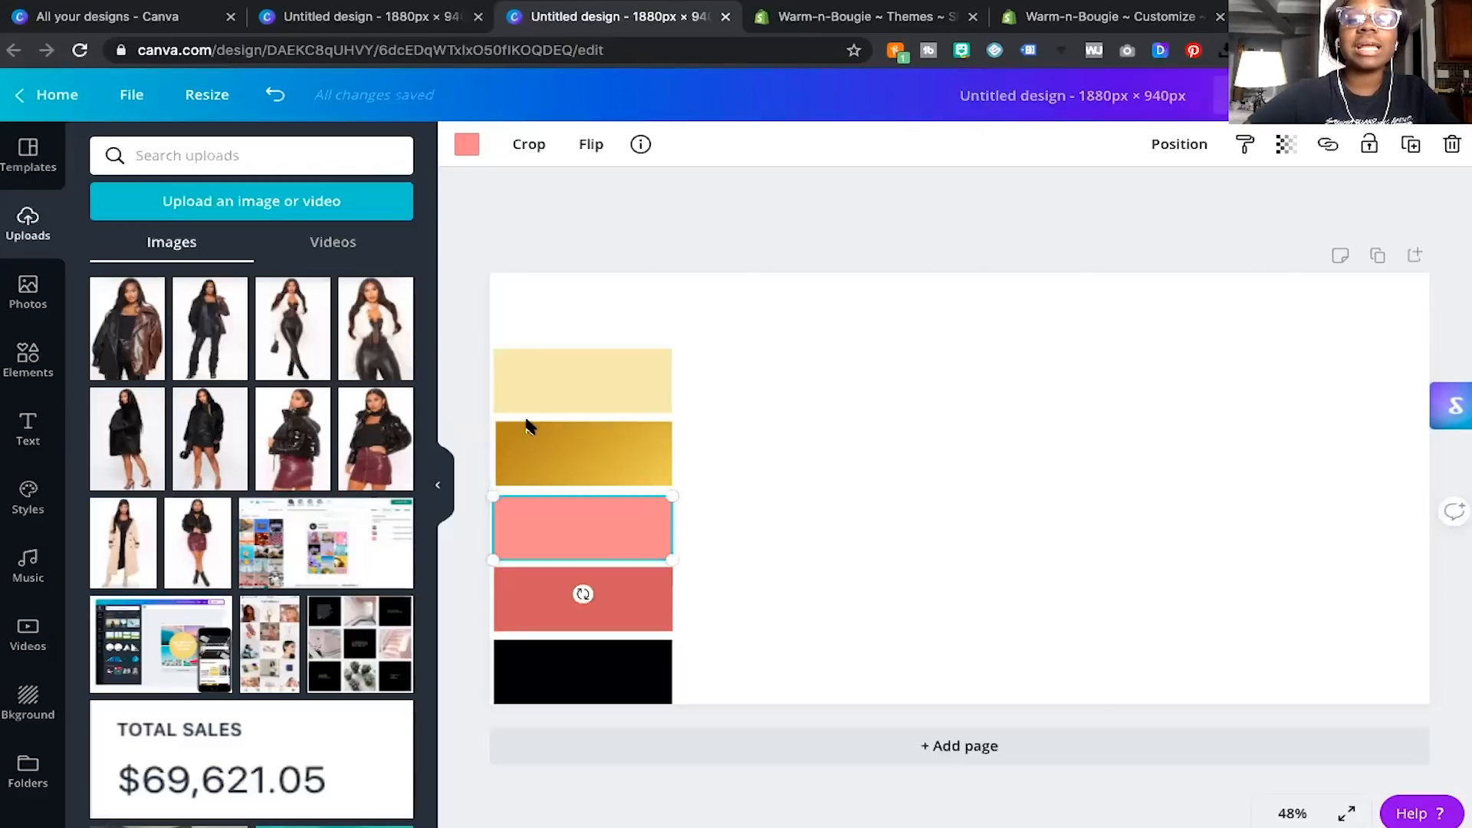
{"action": "left_click", "coordinate": [475, 153]}
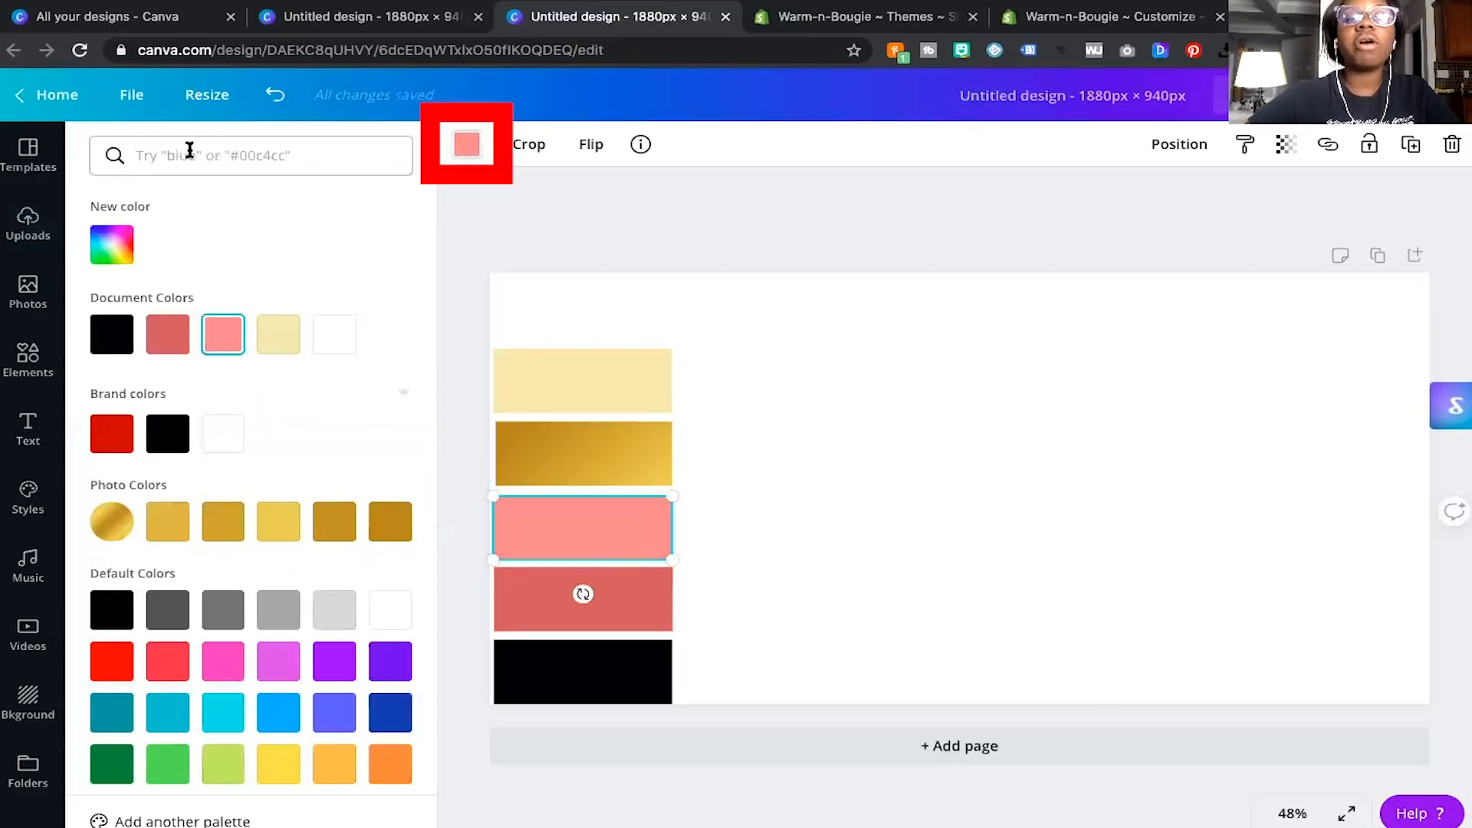
{"action": "left_click", "coordinate": [117, 240]}
{"action": "key", "text": "ctrl+c"}
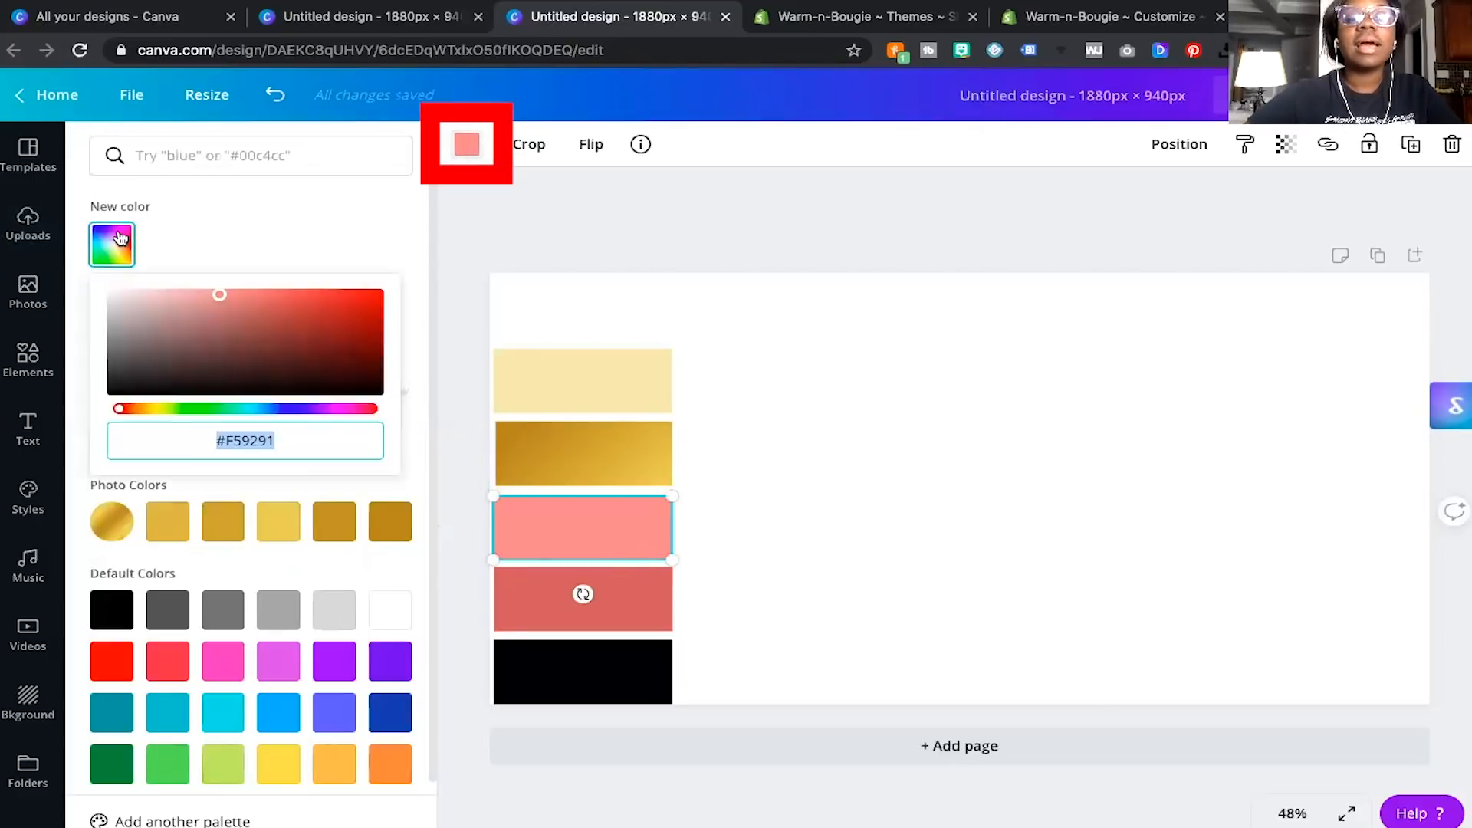
{"action": "left_click", "coordinate": [222, 441]}
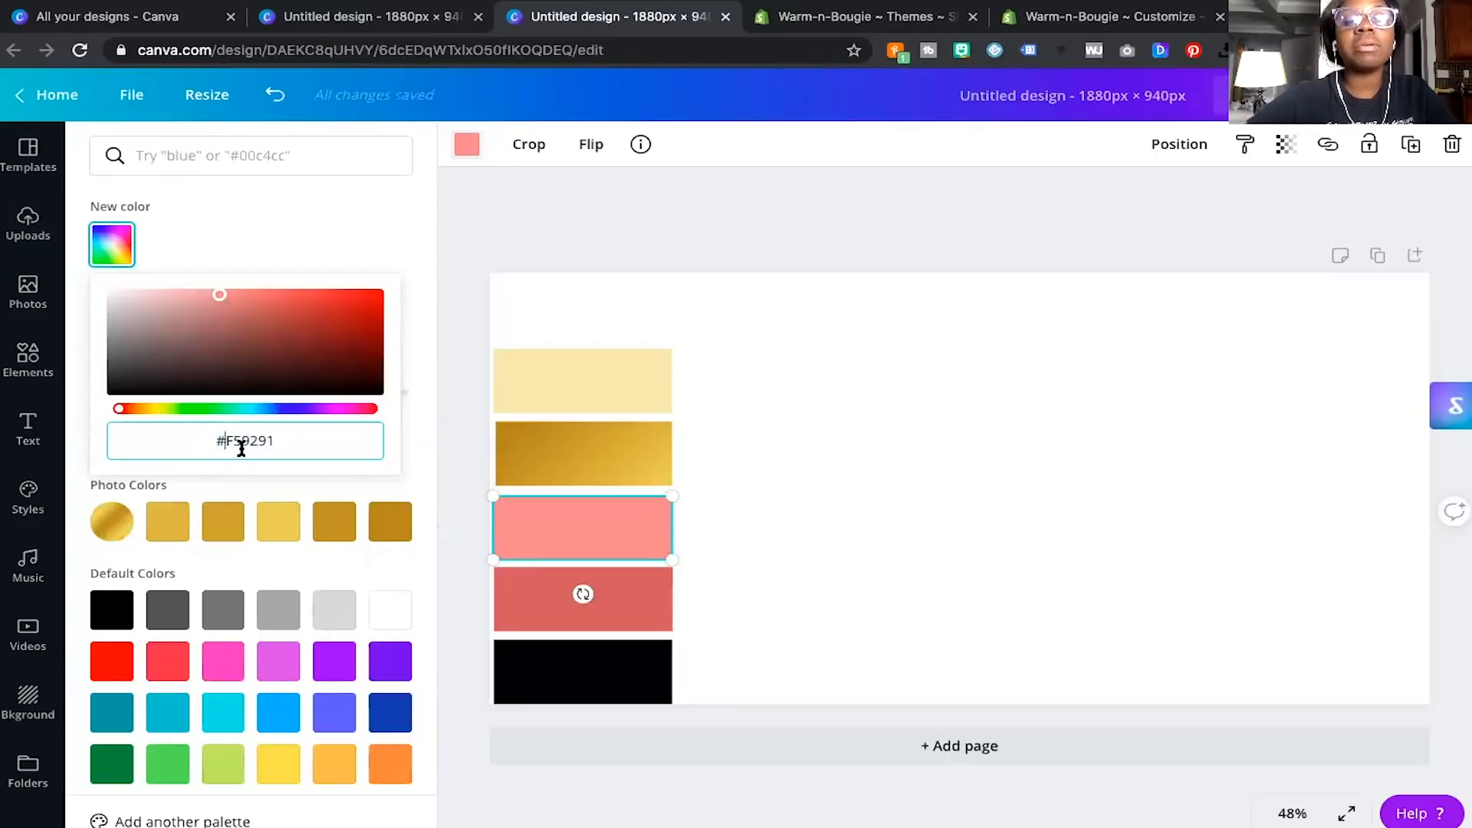
{"action": "double_click", "coordinate": [246, 441]}
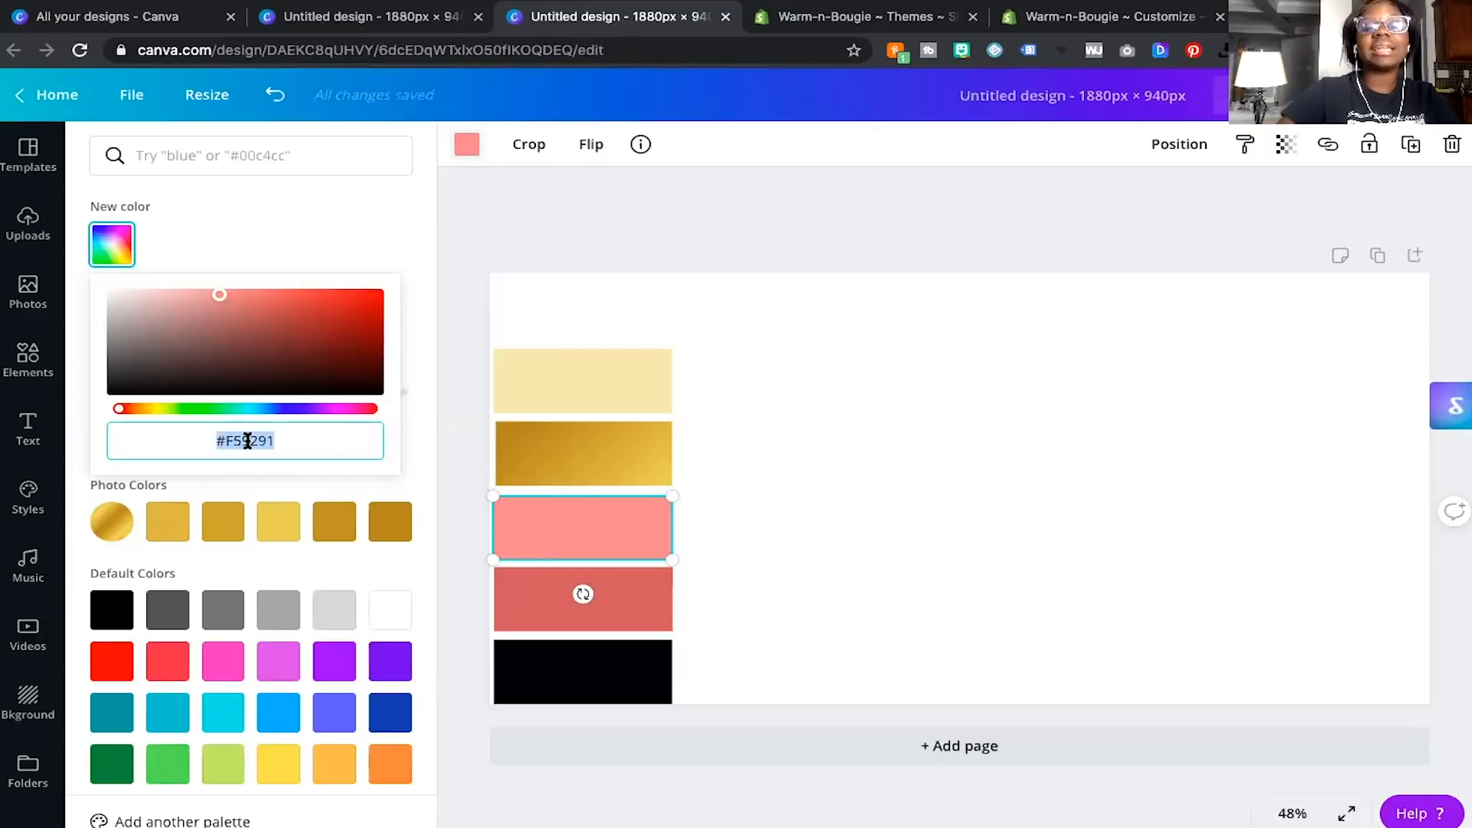
Add a second page to the design and set its background color to #F59291.
{"action": "left_click", "coordinate": [881, 756]}
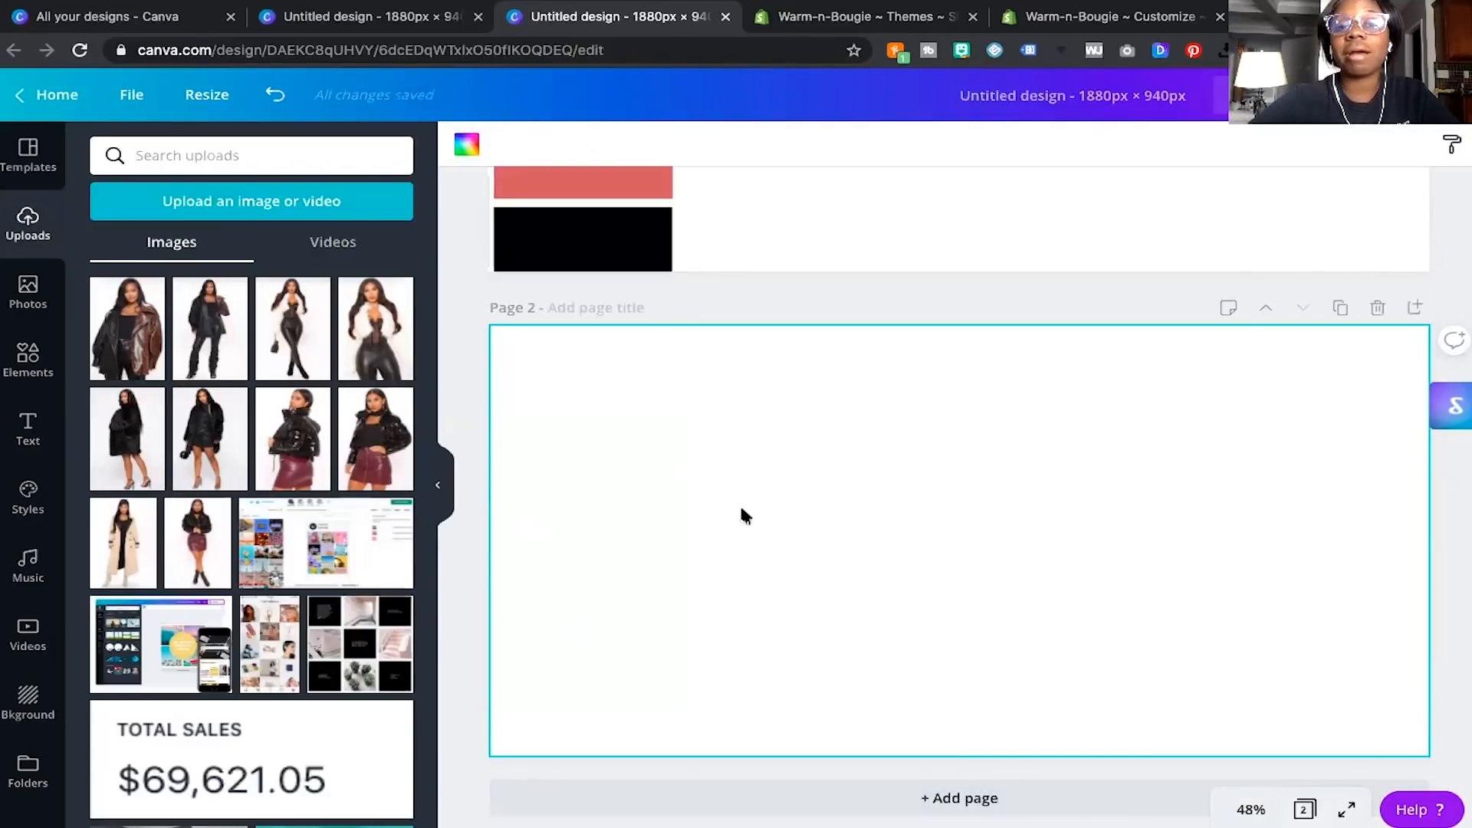
{"action": "scroll", "coordinate": [739, 503], "scroll_direction": "up", "scroll_amount": 2}
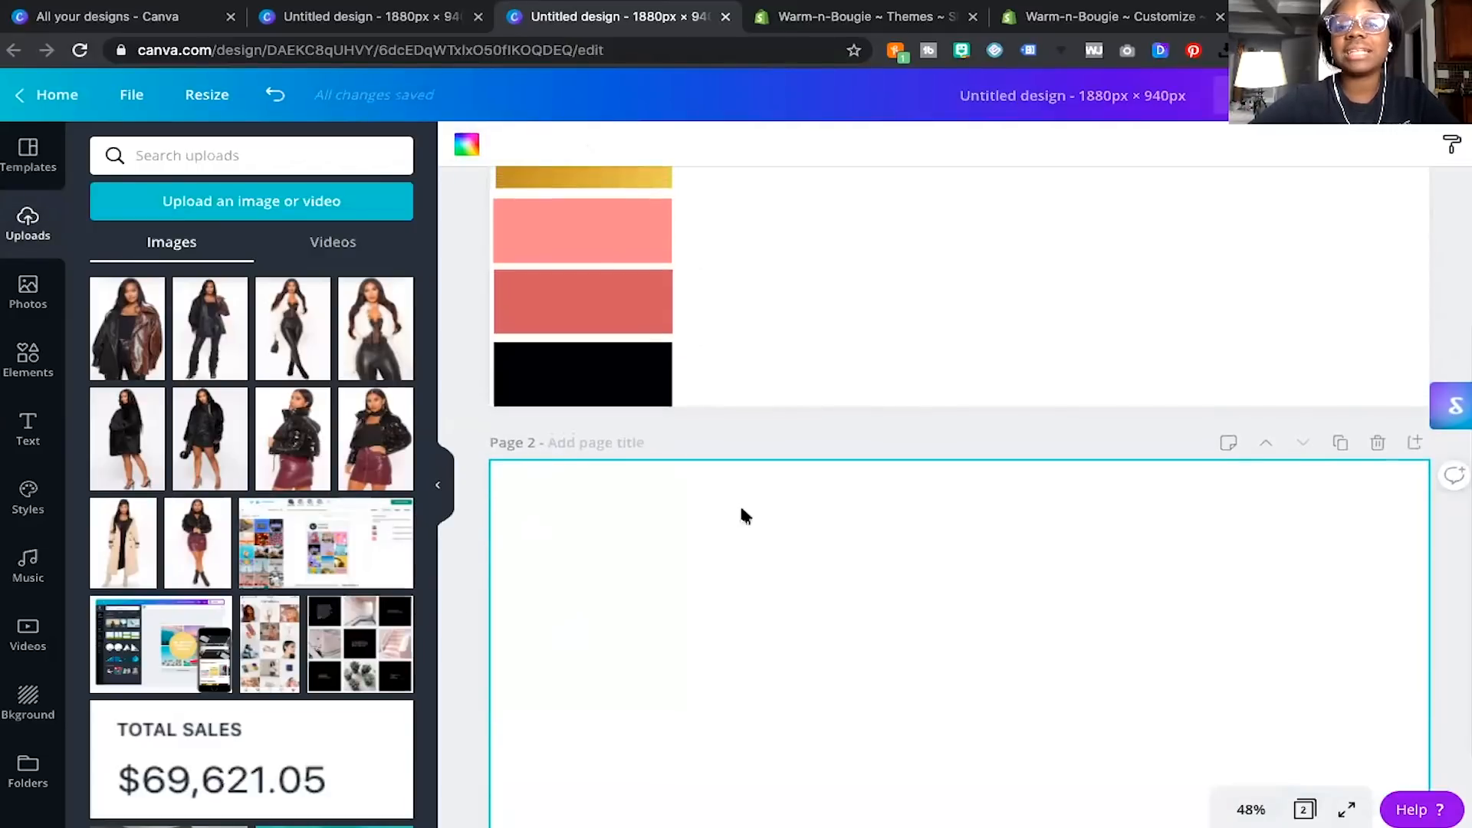
{"action": "left_click", "coordinate": [466, 144]}
{"action": "left_click", "coordinate": [363, 139]}
{"action": "key", "text": "ctrl+v"}
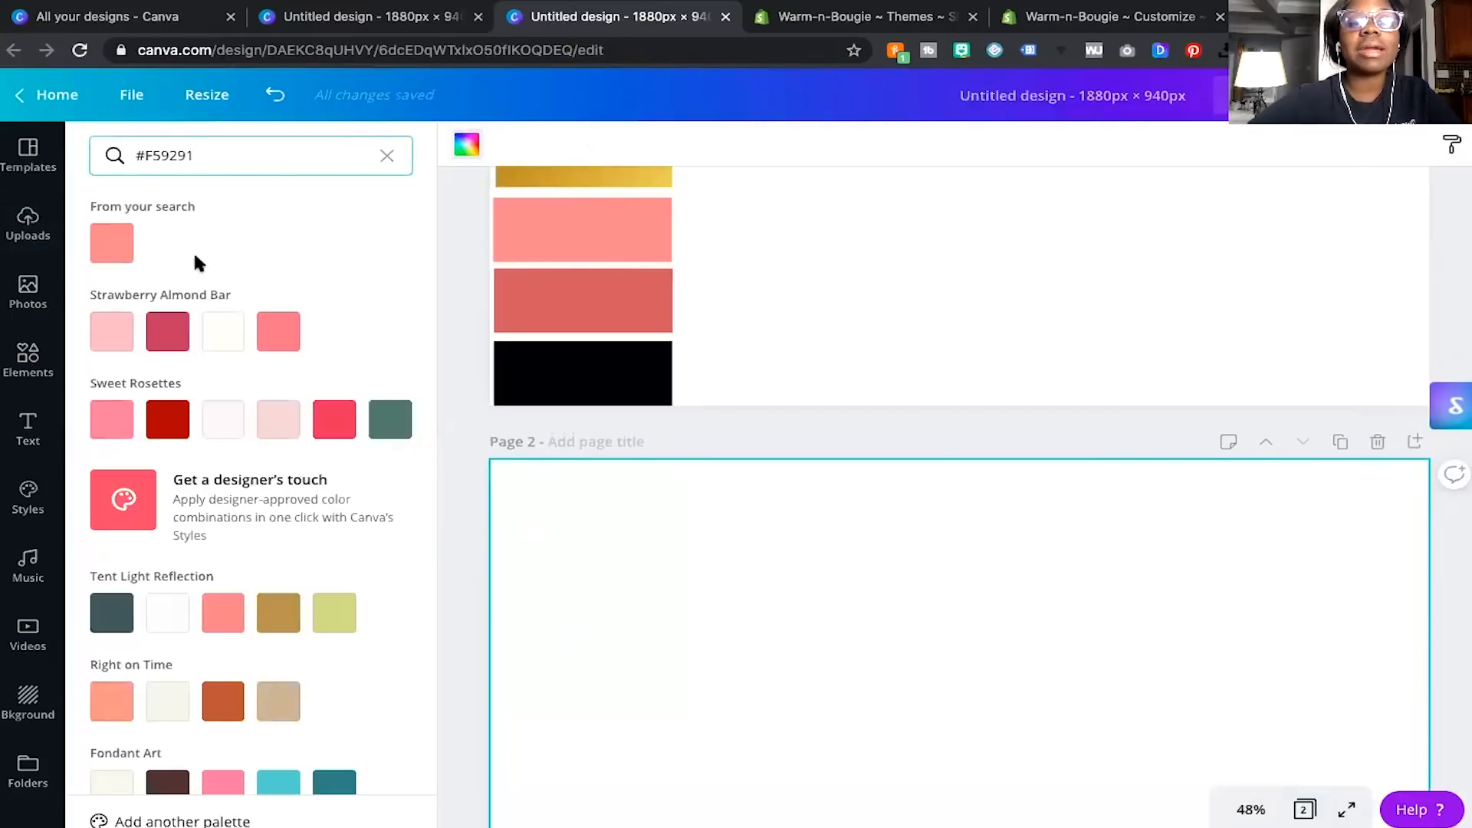
{"action": "left_click", "coordinate": [113, 244]}
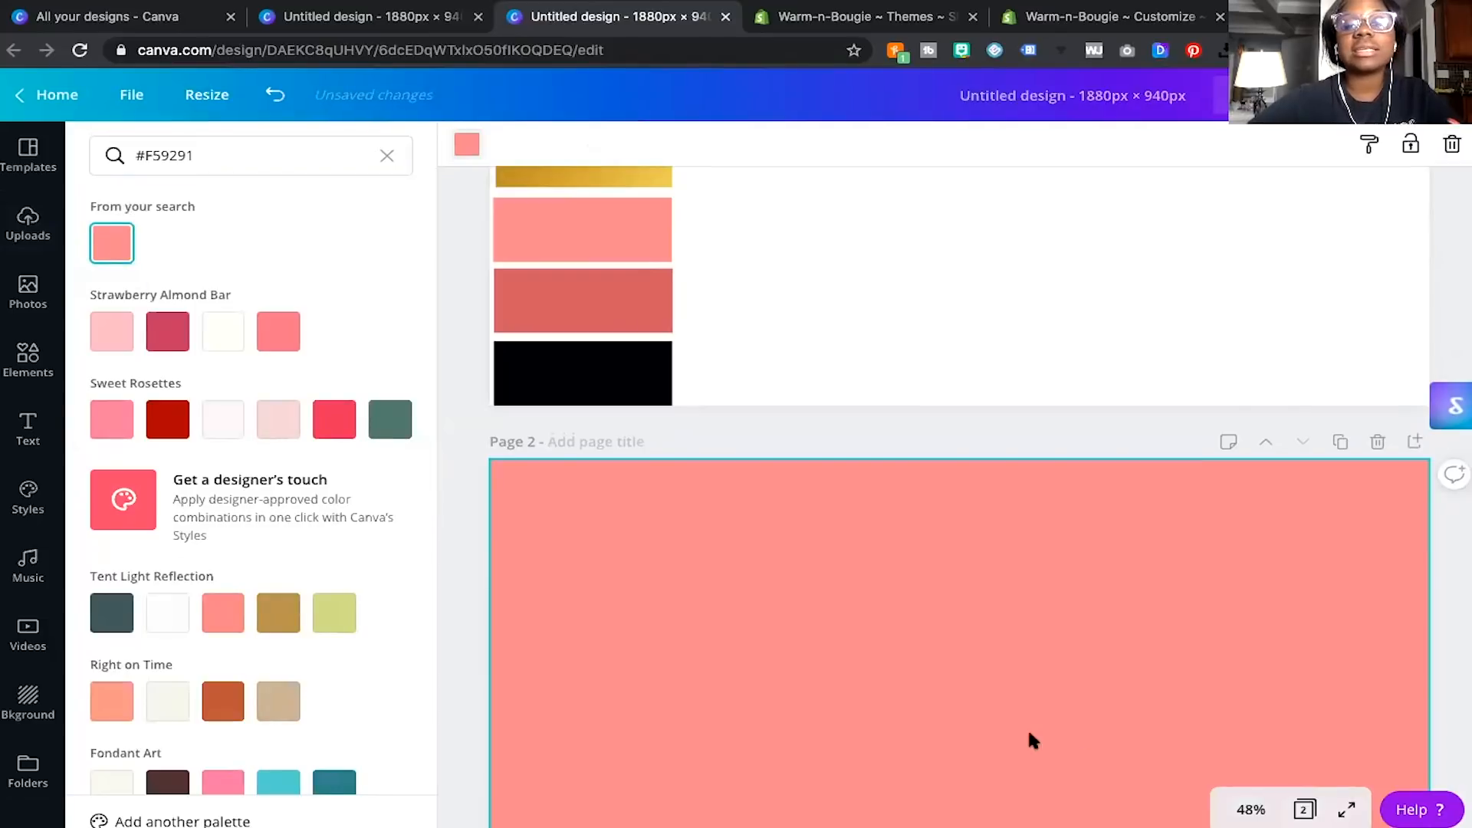
Delete the pink second page, leaving only the page with the color rectangles.
{"action": "scroll", "coordinate": [795, 591], "scroll_direction": "down", "scroll_amount": 2}
{"action": "scroll", "coordinate": [891, 453], "scroll_direction": "up", "scroll_amount": 4}
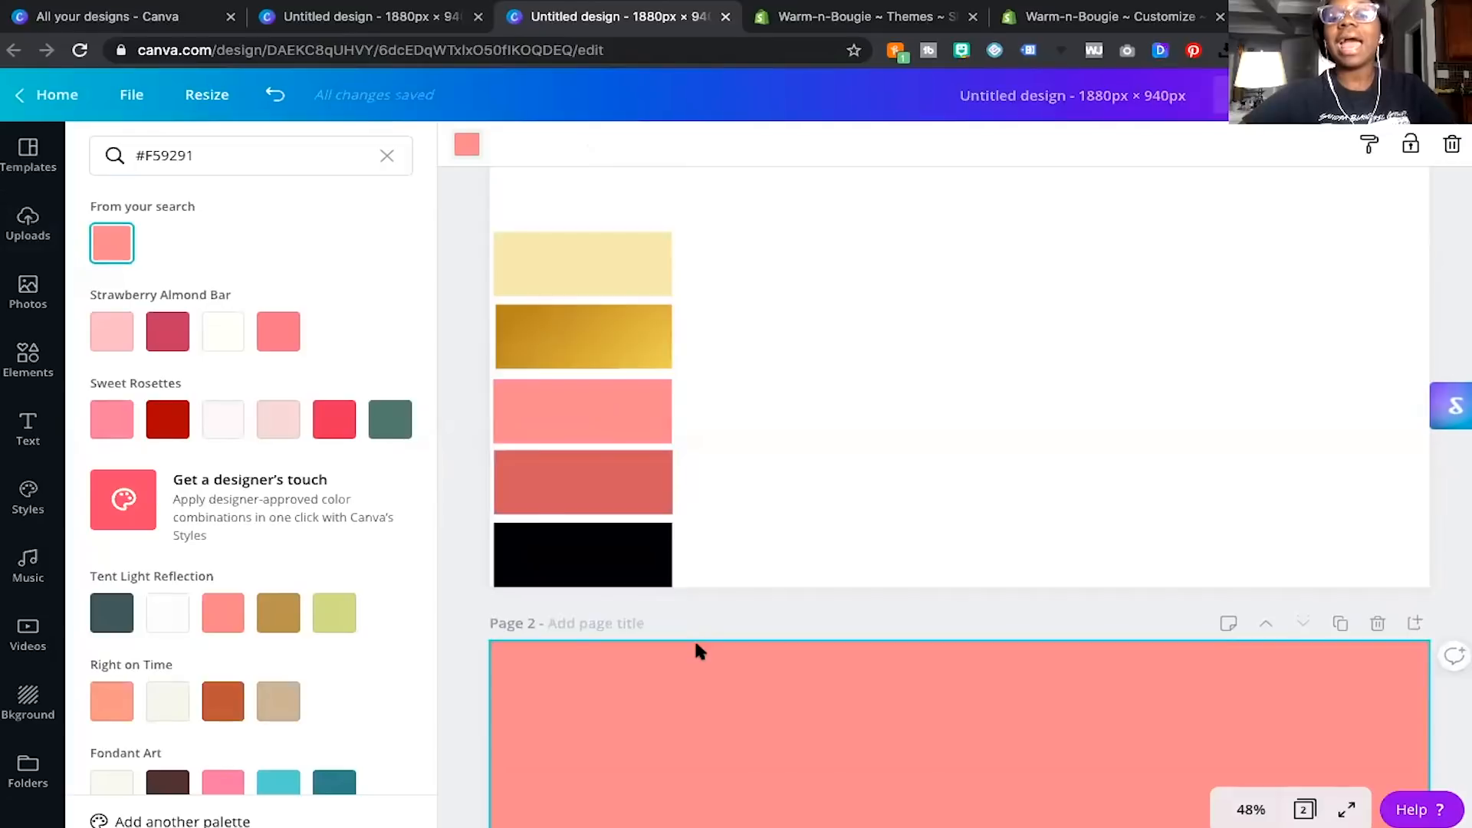
{"action": "scroll", "coordinate": [693, 638], "scroll_direction": "up", "scroll_amount": 1}
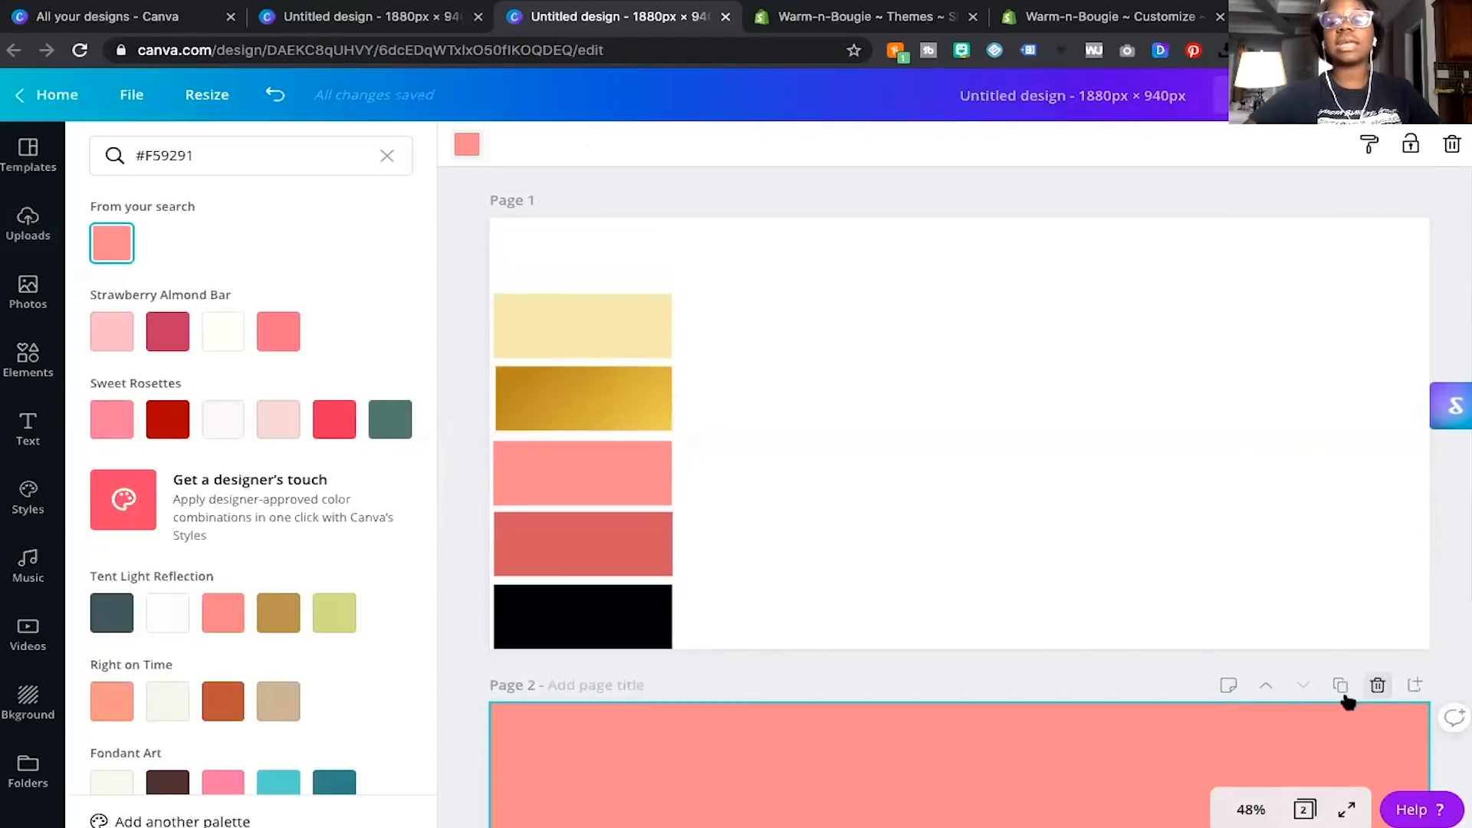
{"action": "left_click", "coordinate": [1378, 685]}
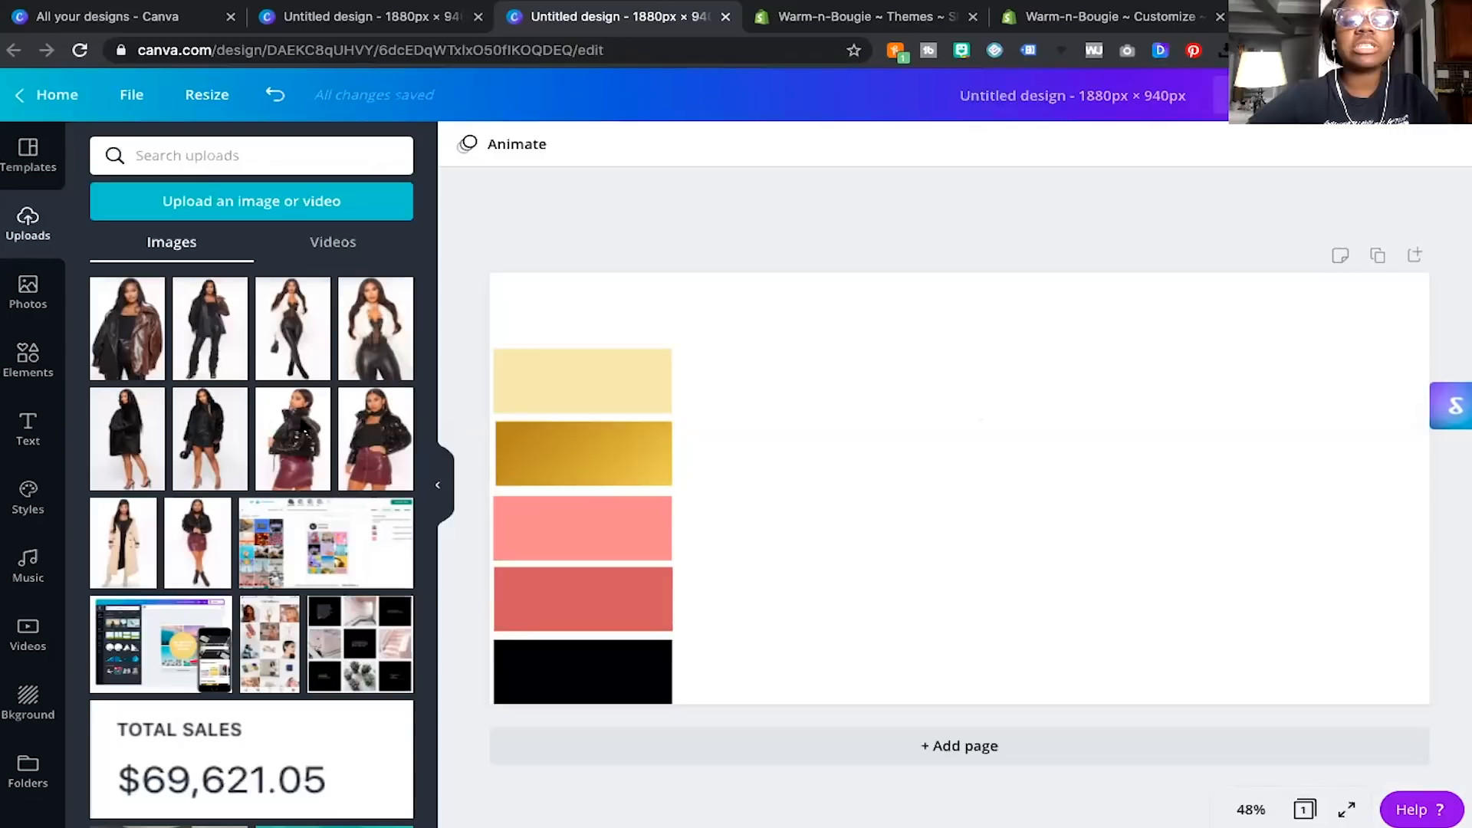
Upload the two beige coat model photos and add a blank second page to the design.
{"action": "left_click", "coordinate": [270, 202]}
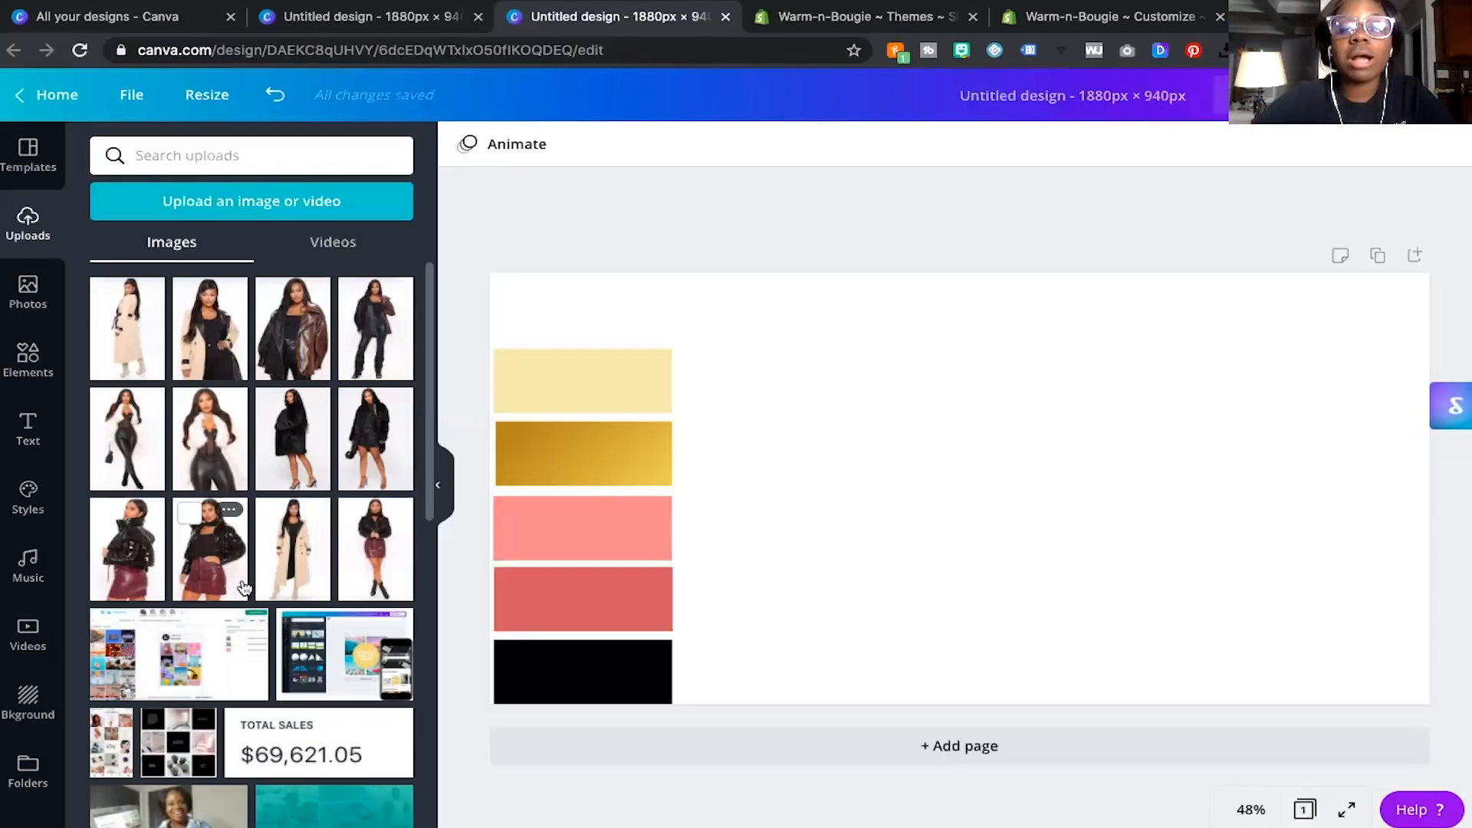
{"action": "left_click", "coordinate": [722, 734]}
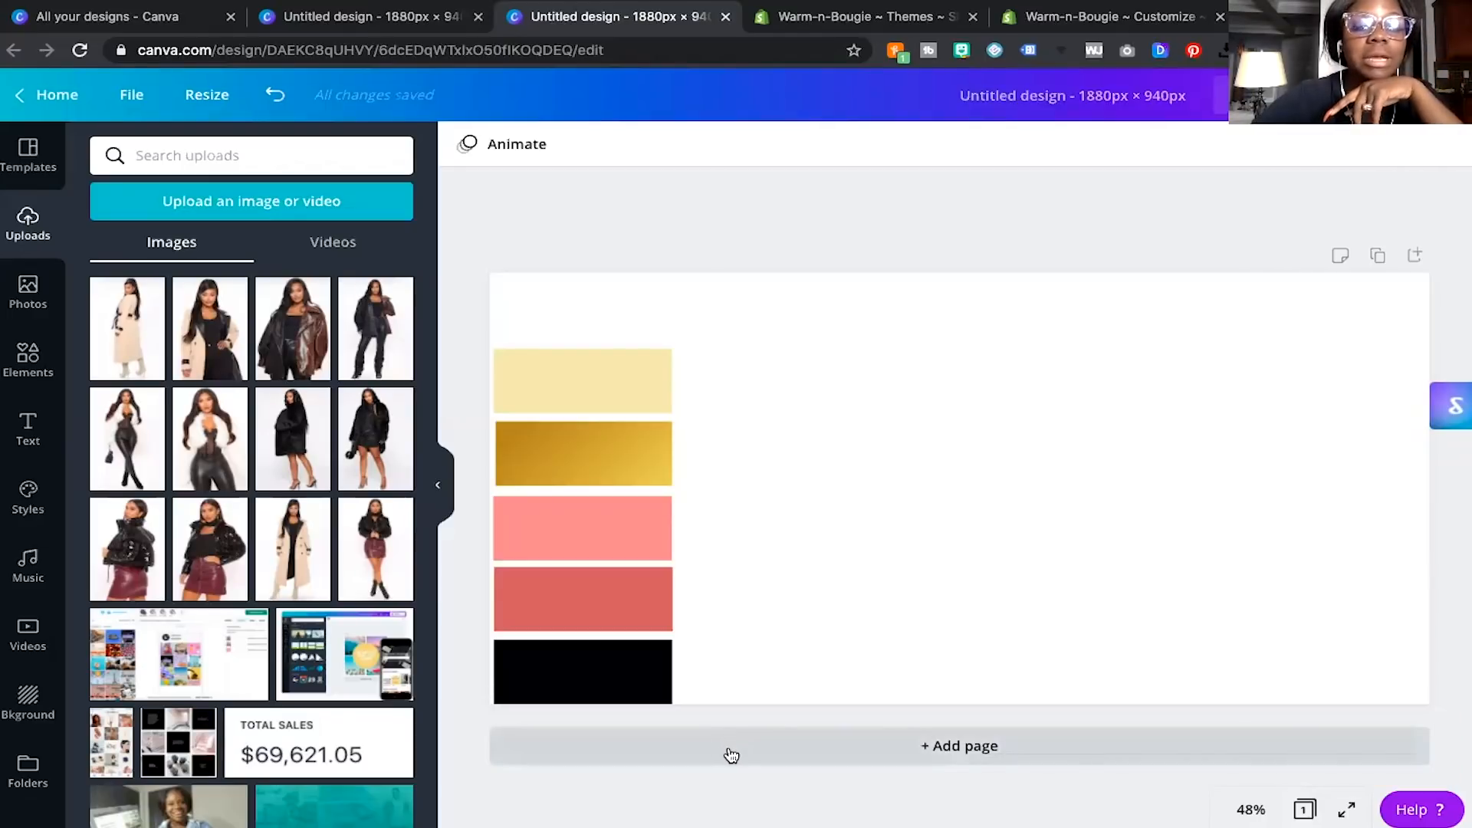
{"action": "left_click", "coordinate": [730, 755]}
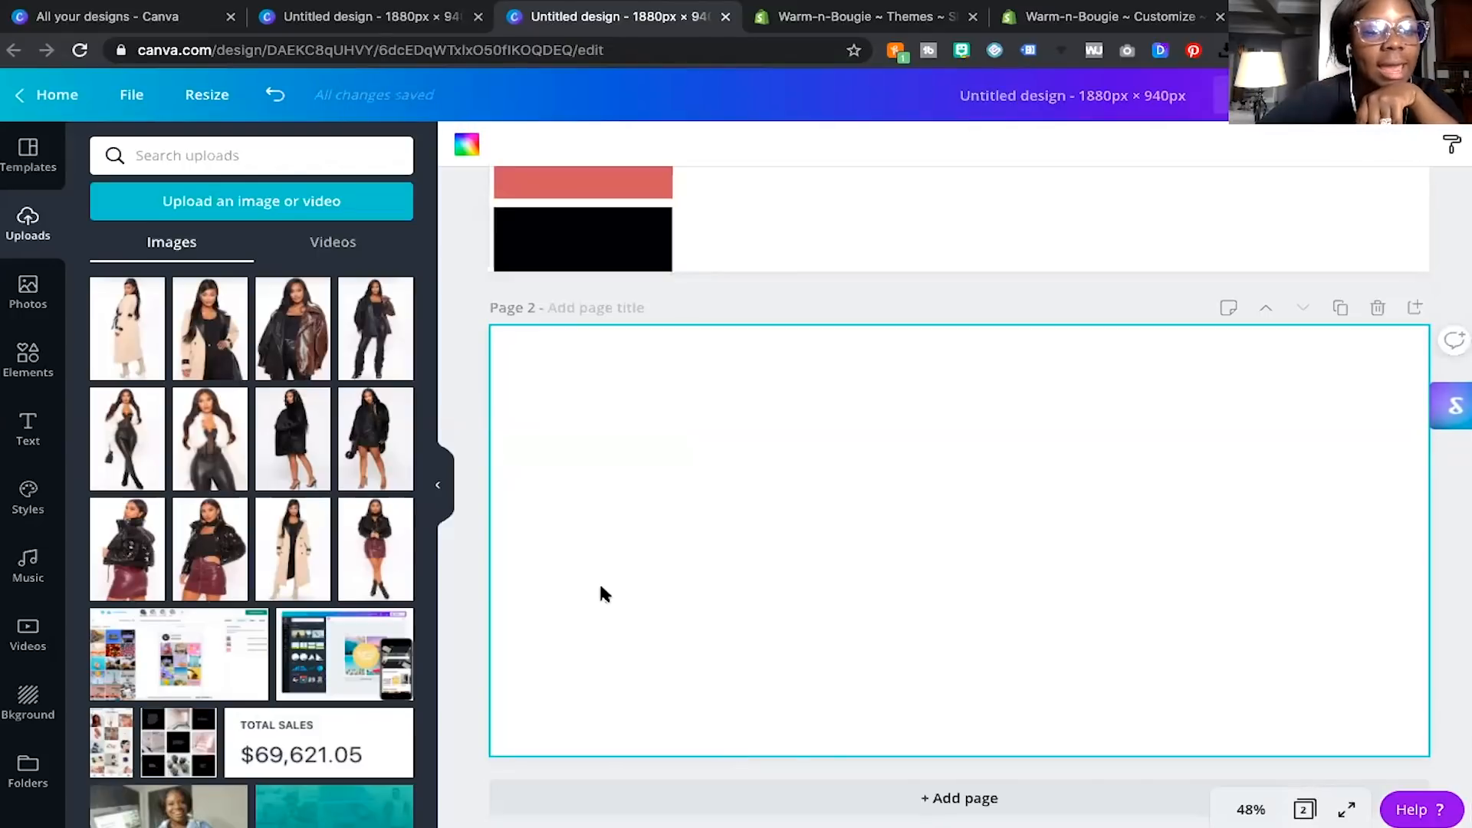
Place the uploaded close-up photo of the white fur coat model against page 2's left edge, scaled to the full page height.
{"action": "left_click", "coordinate": [209, 438]}
{"action": "left_click_drag", "start_coordinate": [970, 546], "coordinate": [603, 619]}
{"action": "left_click_drag", "start_coordinate": [687, 483], "coordinate": [835, 347]}
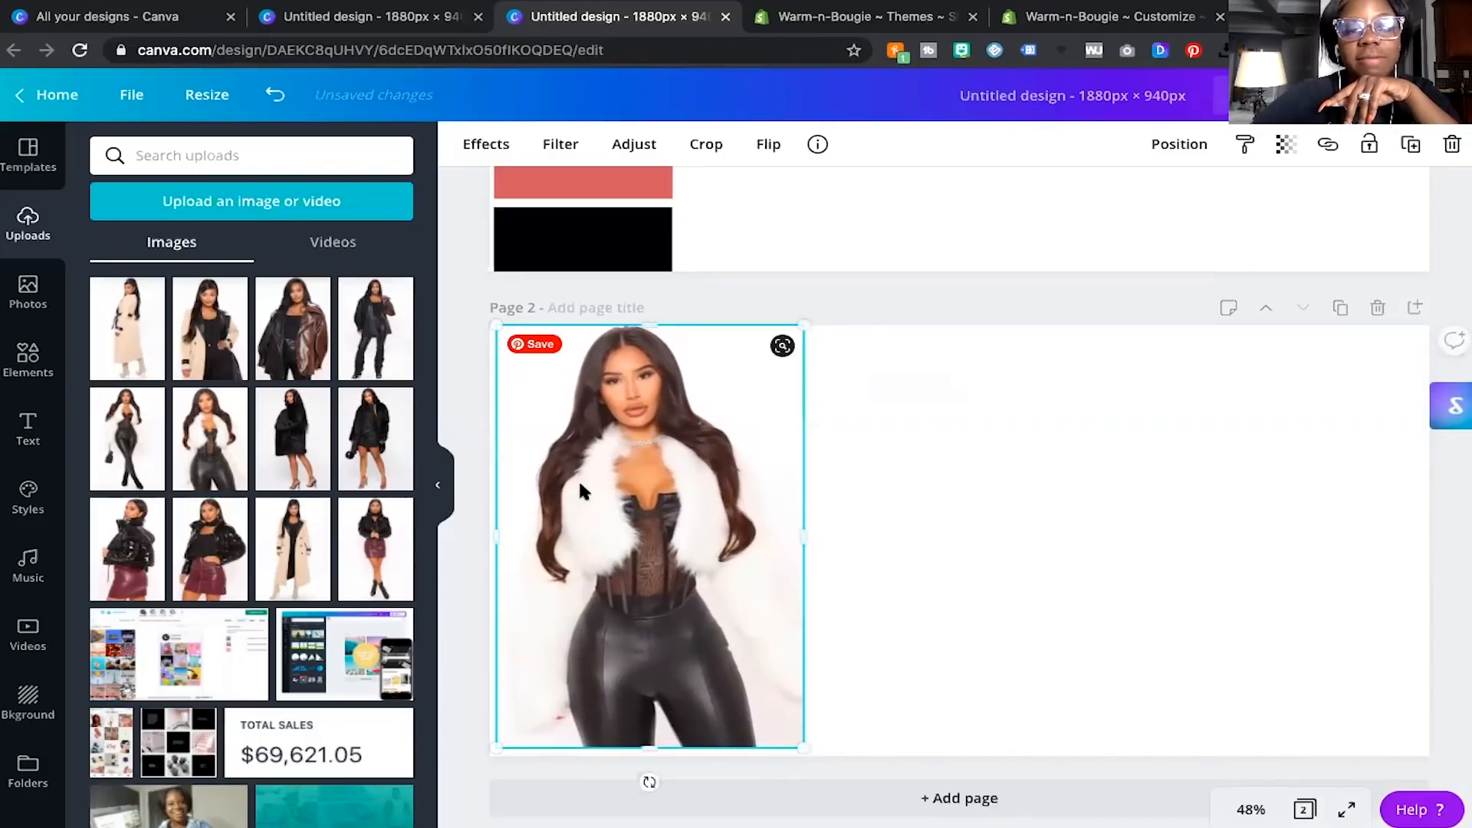
{"action": "left_click_drag", "start_coordinate": [577, 481], "coordinate": [575, 486]}
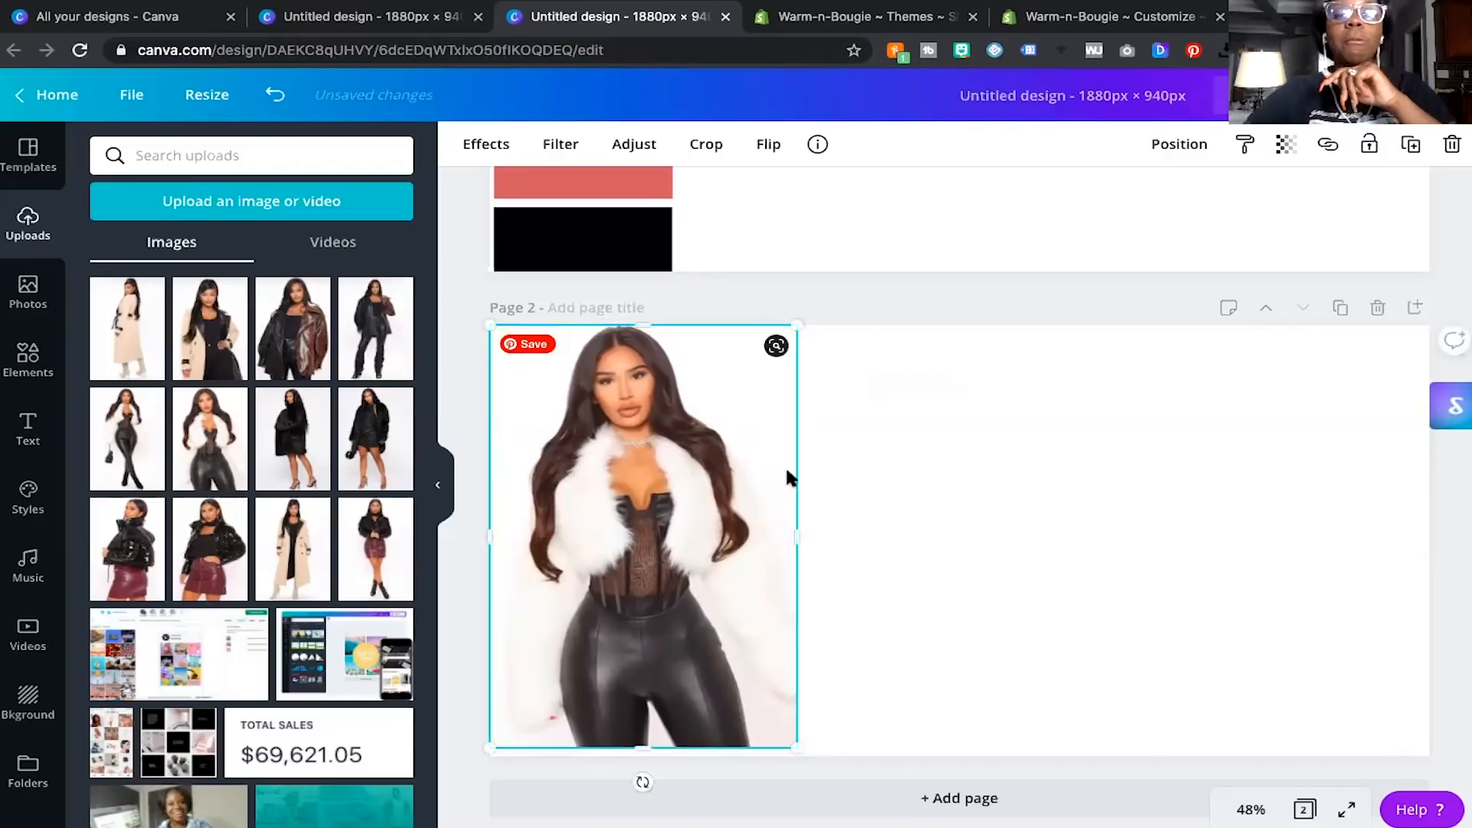
{"action": "left_click", "coordinate": [900, 455]}
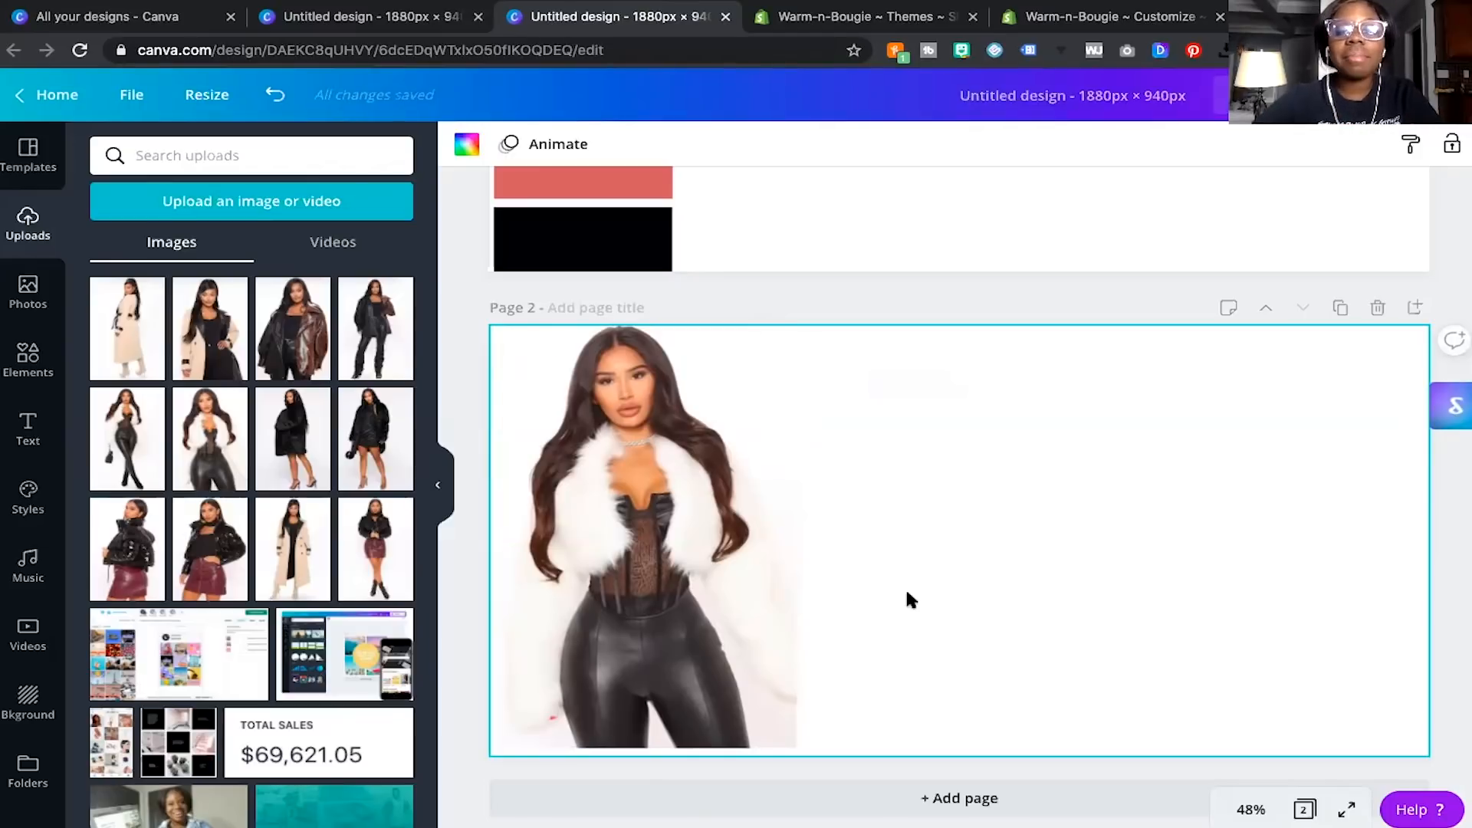
{"action": "left_click", "coordinate": [725, 683]}
{"action": "left_click_drag", "start_coordinate": [798, 744], "coordinate": [803, 757]}
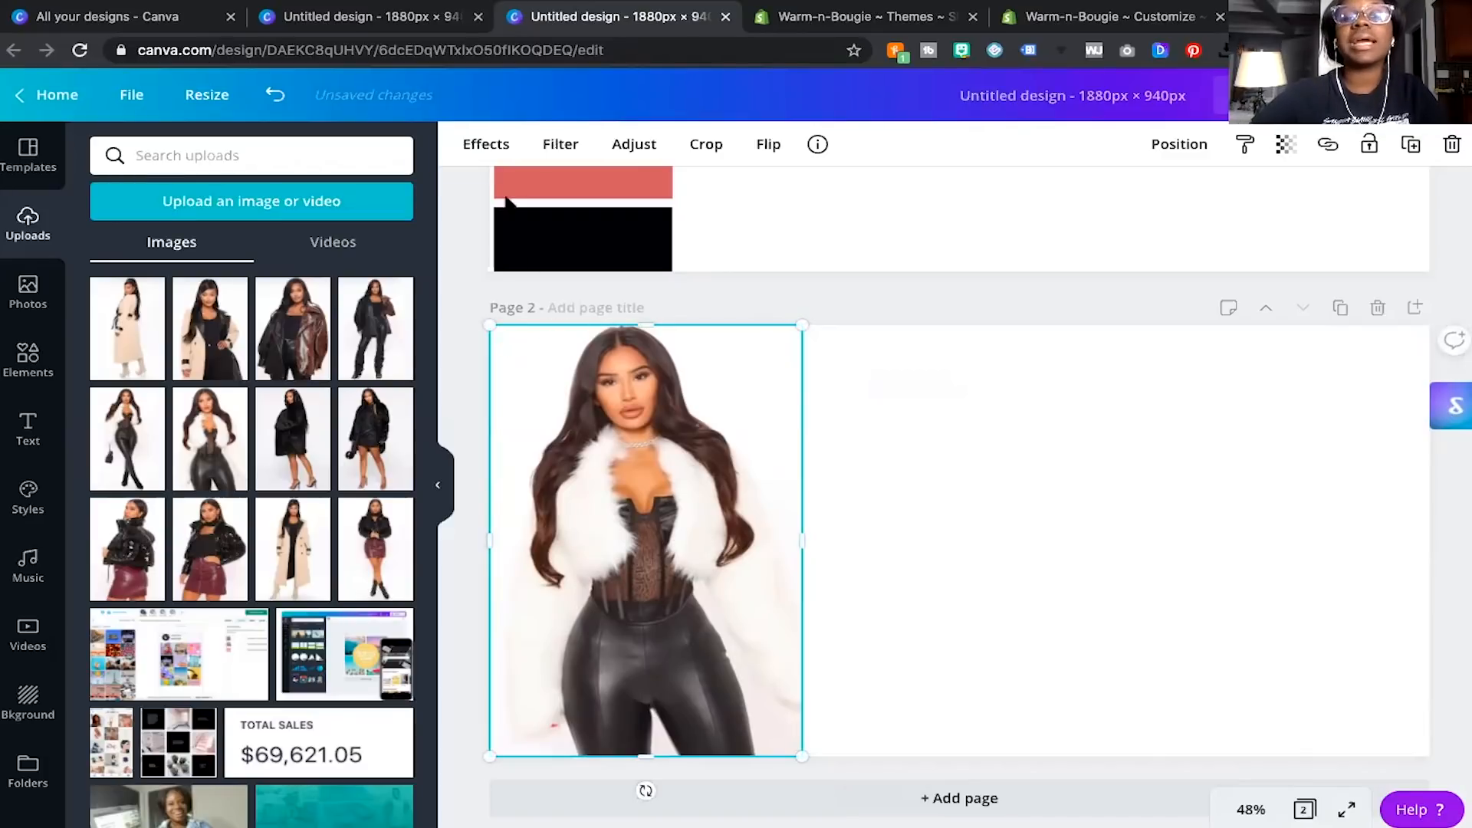
Remove the background of the white fur coat model photo with the Background Remover.
{"action": "left_click", "coordinate": [481, 147]}
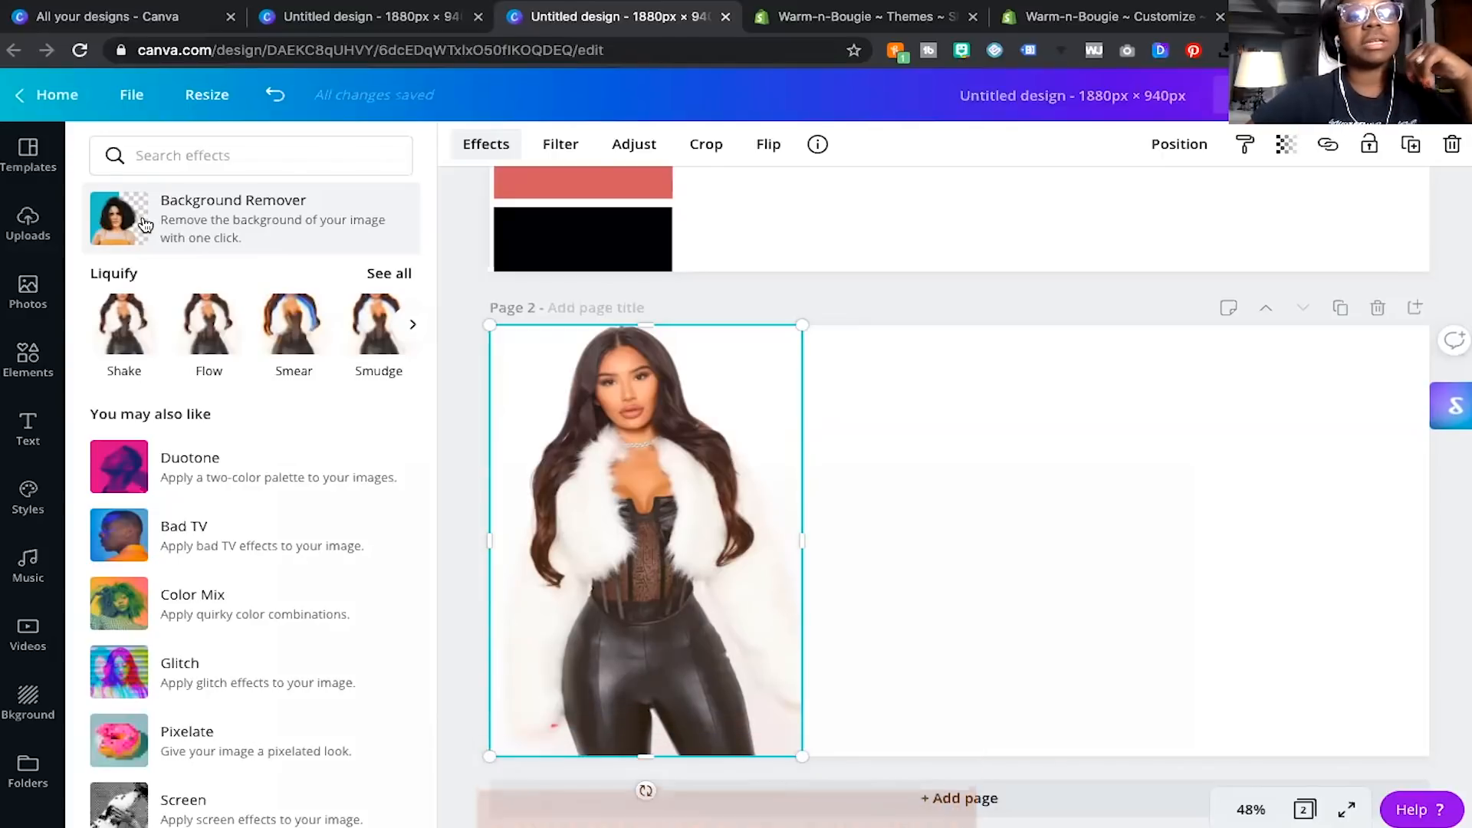
{"action": "left_click", "coordinate": [142, 220]}
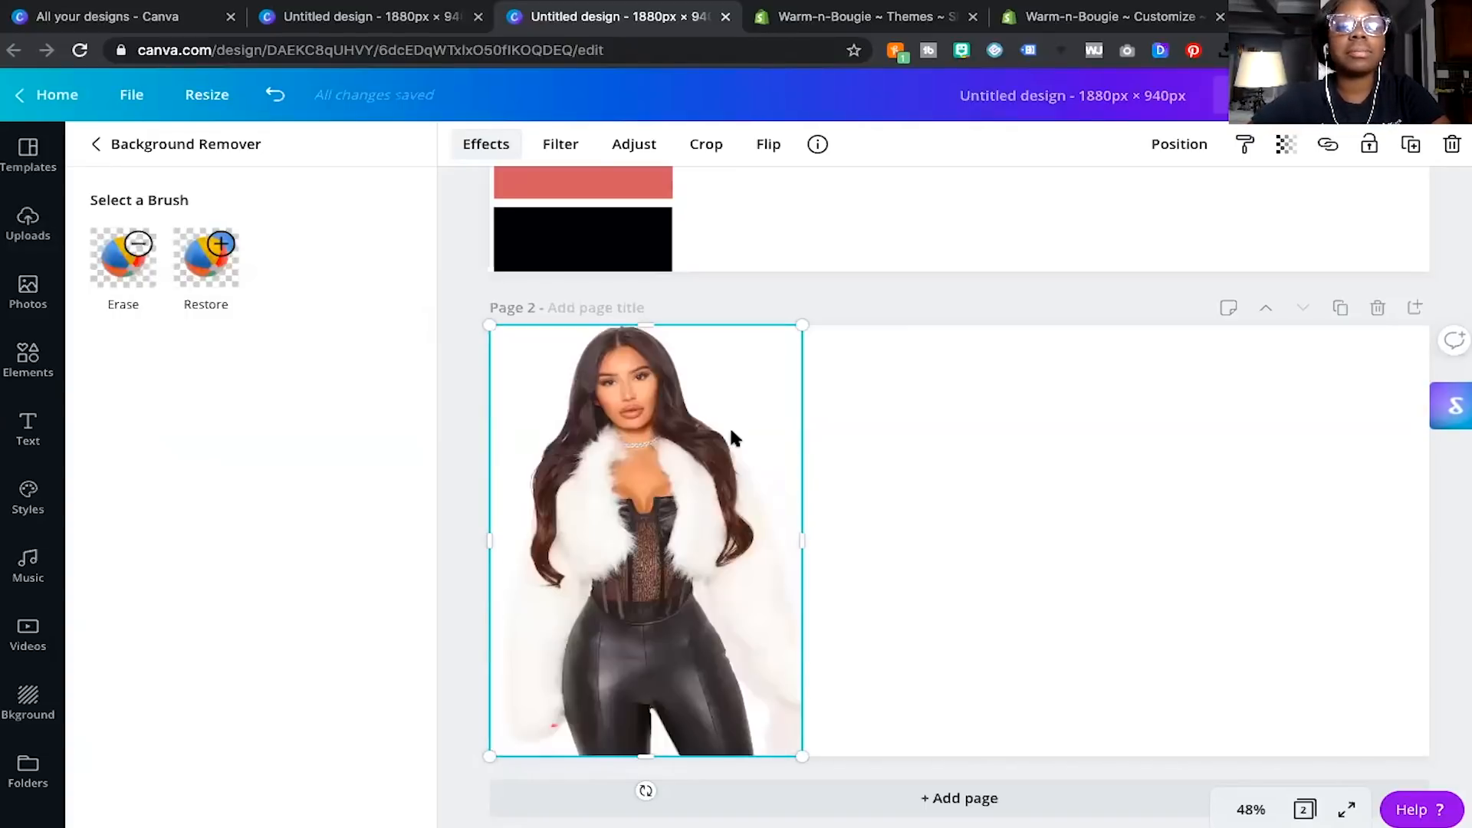
{"action": "left_click", "coordinate": [1019, 448]}
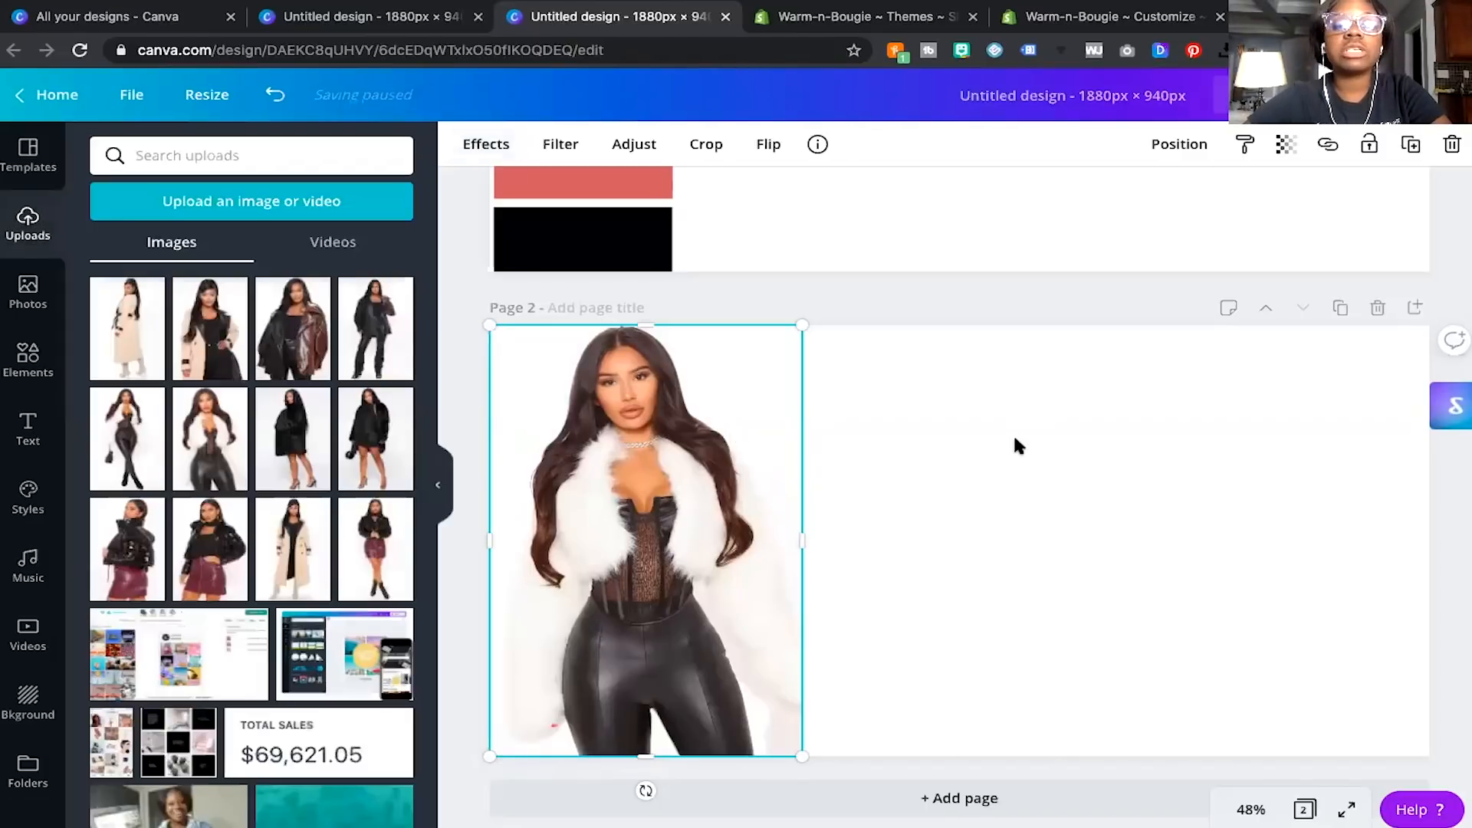
Set the page 2 background to the default dark blue to check the cutout.
{"action": "left_click", "coordinate": [1010, 444]}
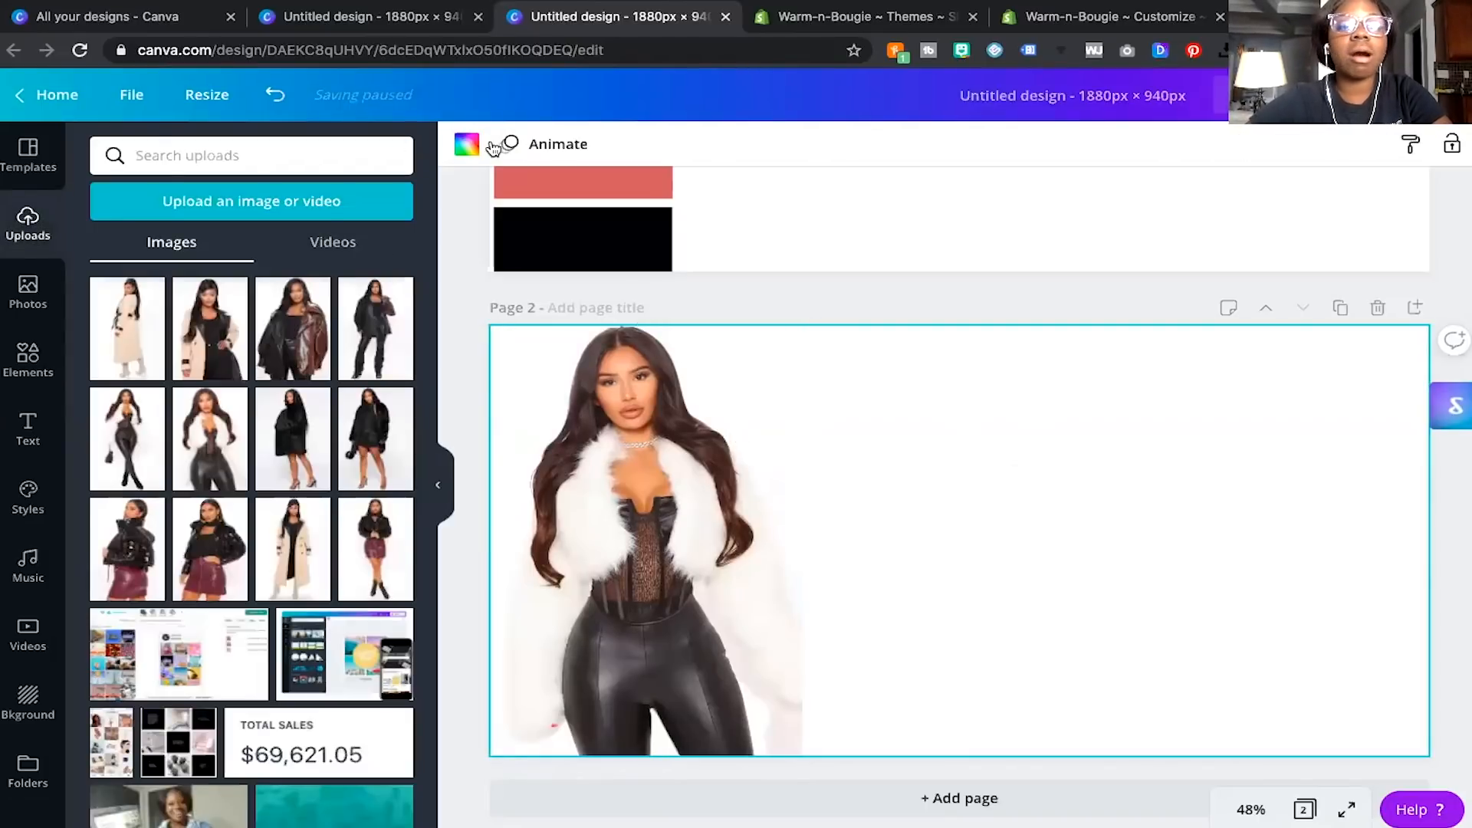
{"action": "left_click", "coordinate": [468, 144]}
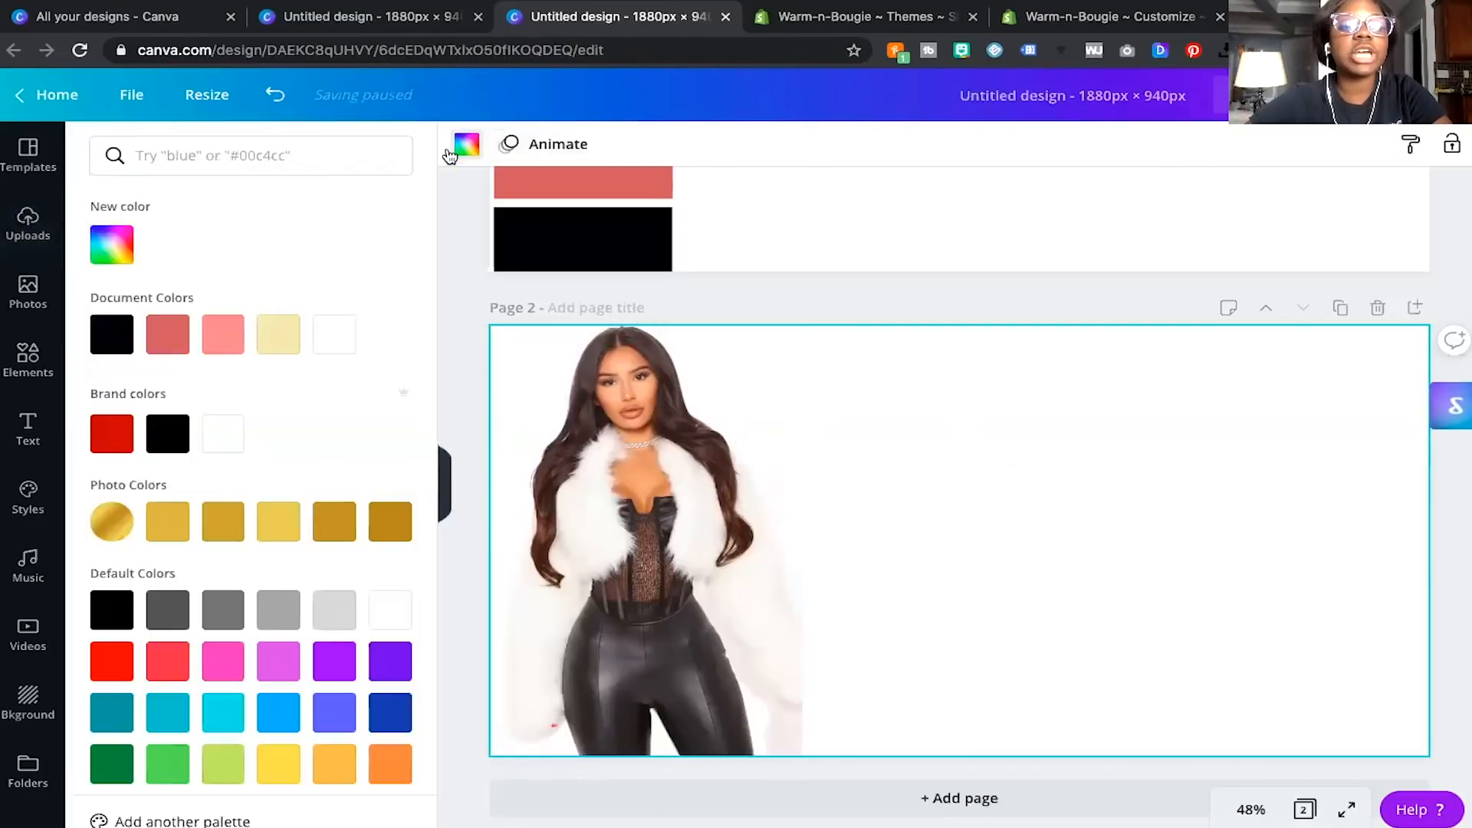
{"action": "left_click", "coordinate": [400, 717]}
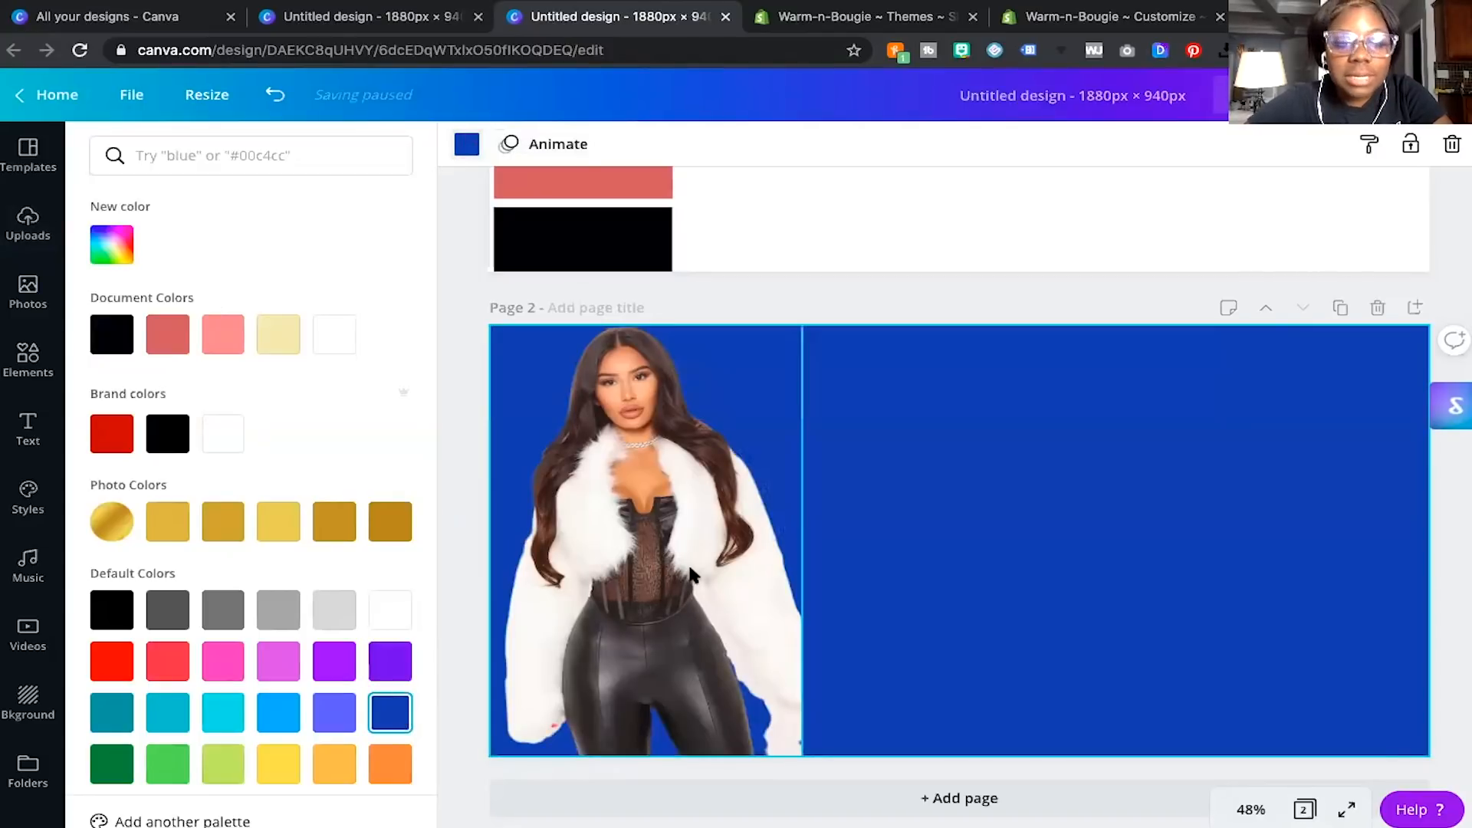
Erase the leftover background around the model's sleeve and leg using the Background Remover's Erase brush at size 25.
{"action": "left_click", "coordinate": [662, 504]}
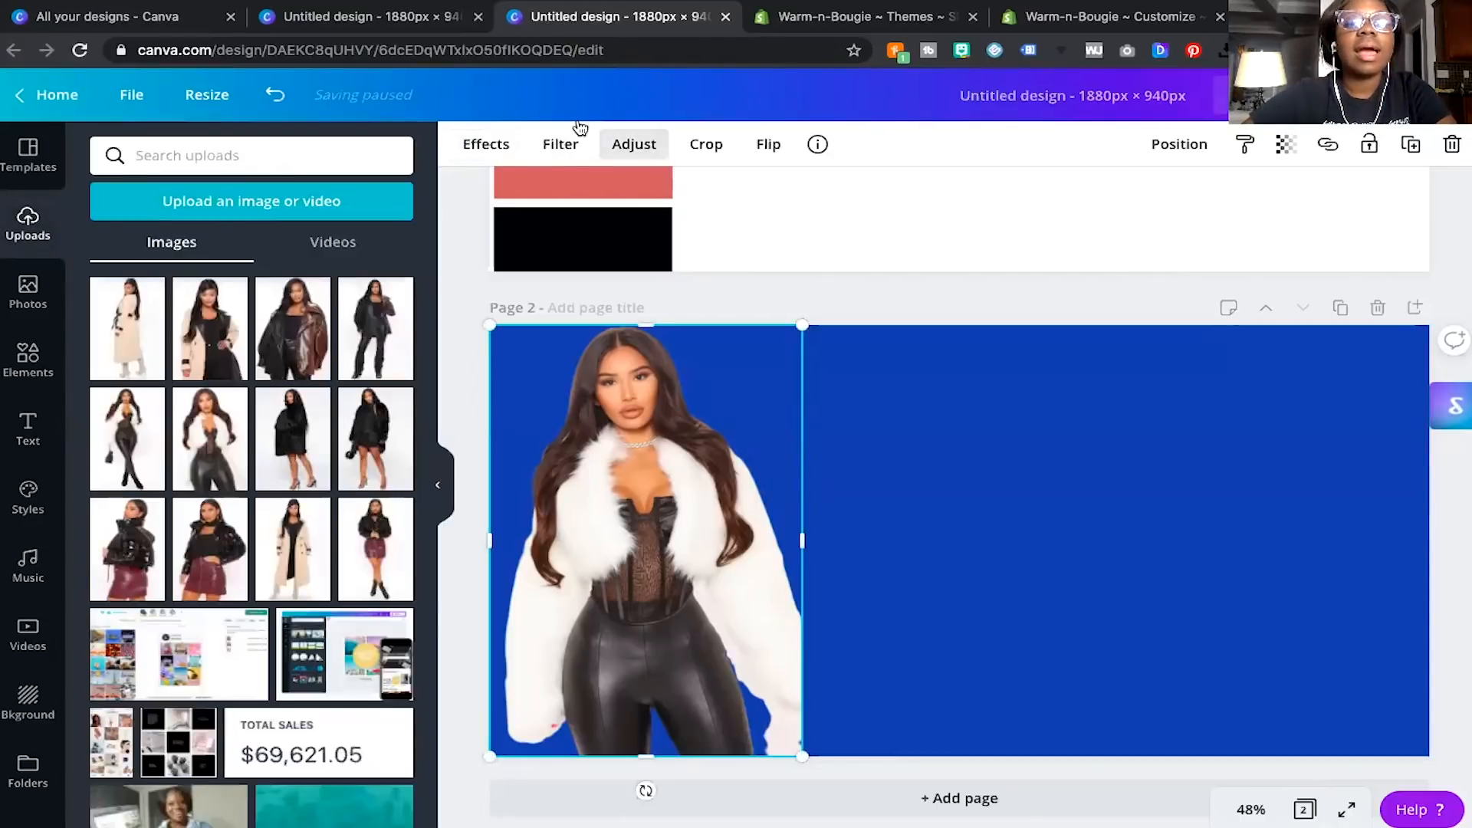
{"action": "left_click", "coordinate": [490, 148]}
{"action": "left_click", "coordinate": [301, 197]}
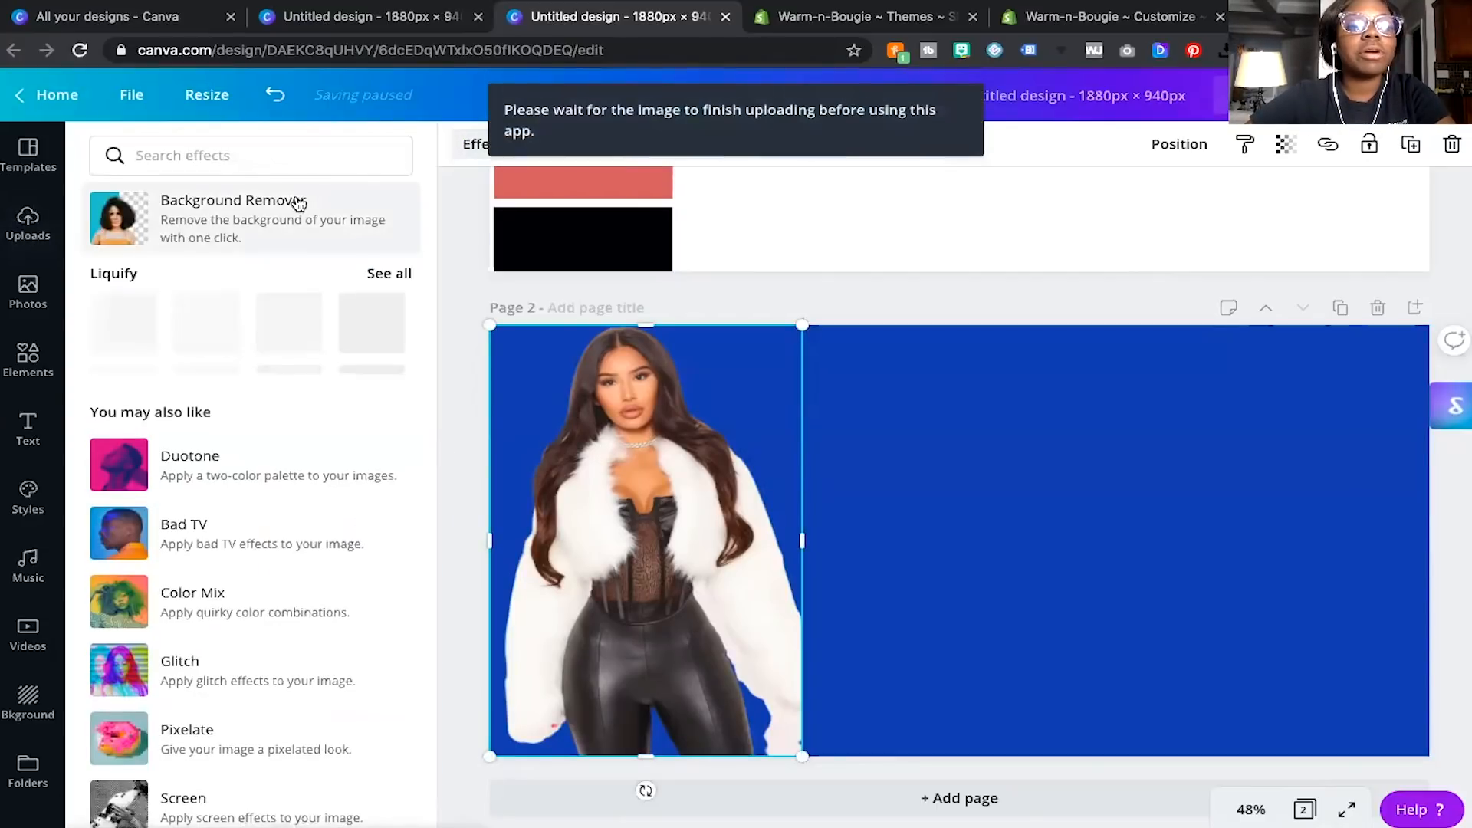
{"action": "left_click", "coordinate": [110, 230]}
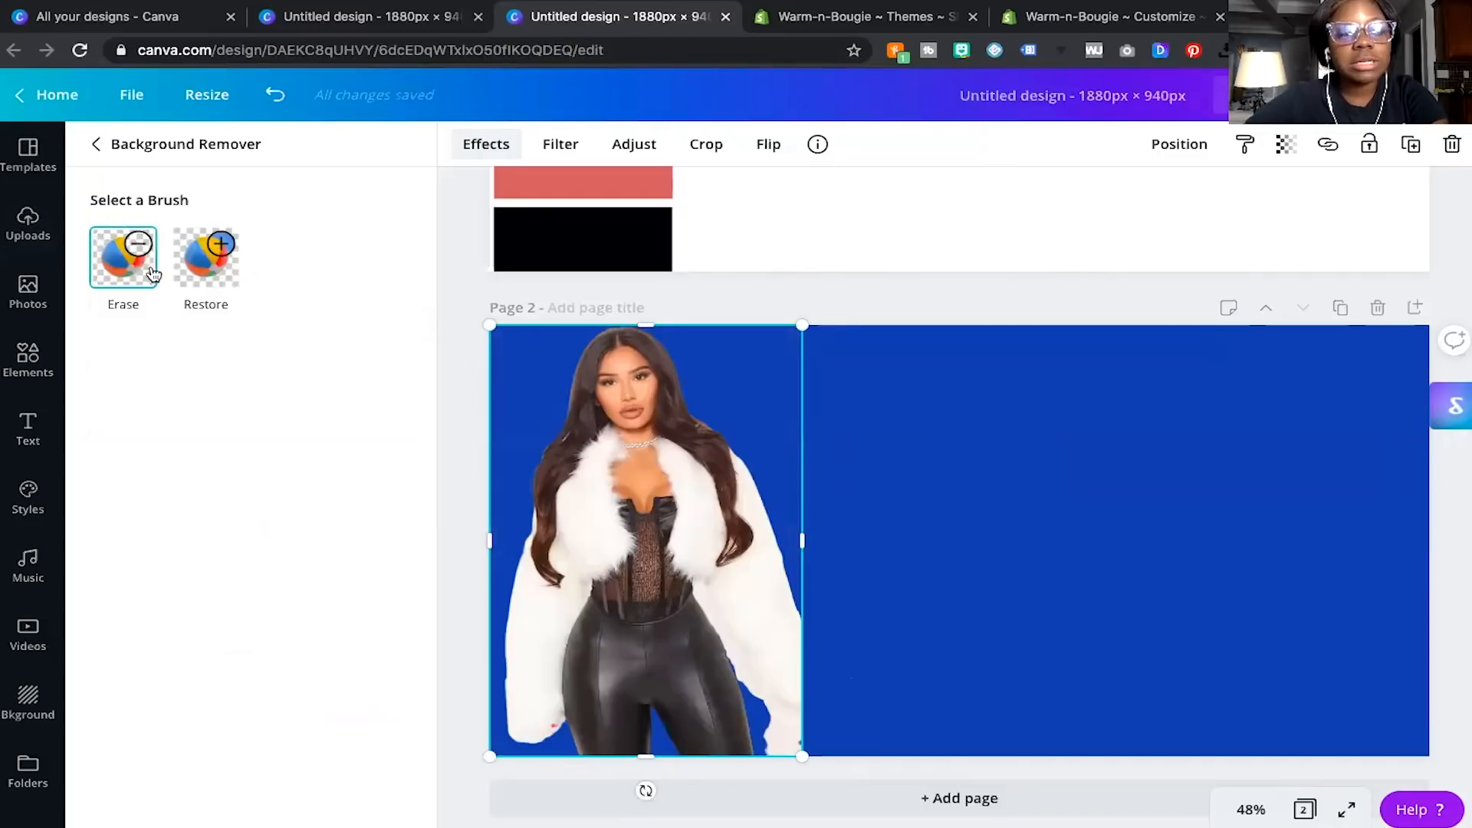
{"action": "left_click", "coordinate": [129, 273]}
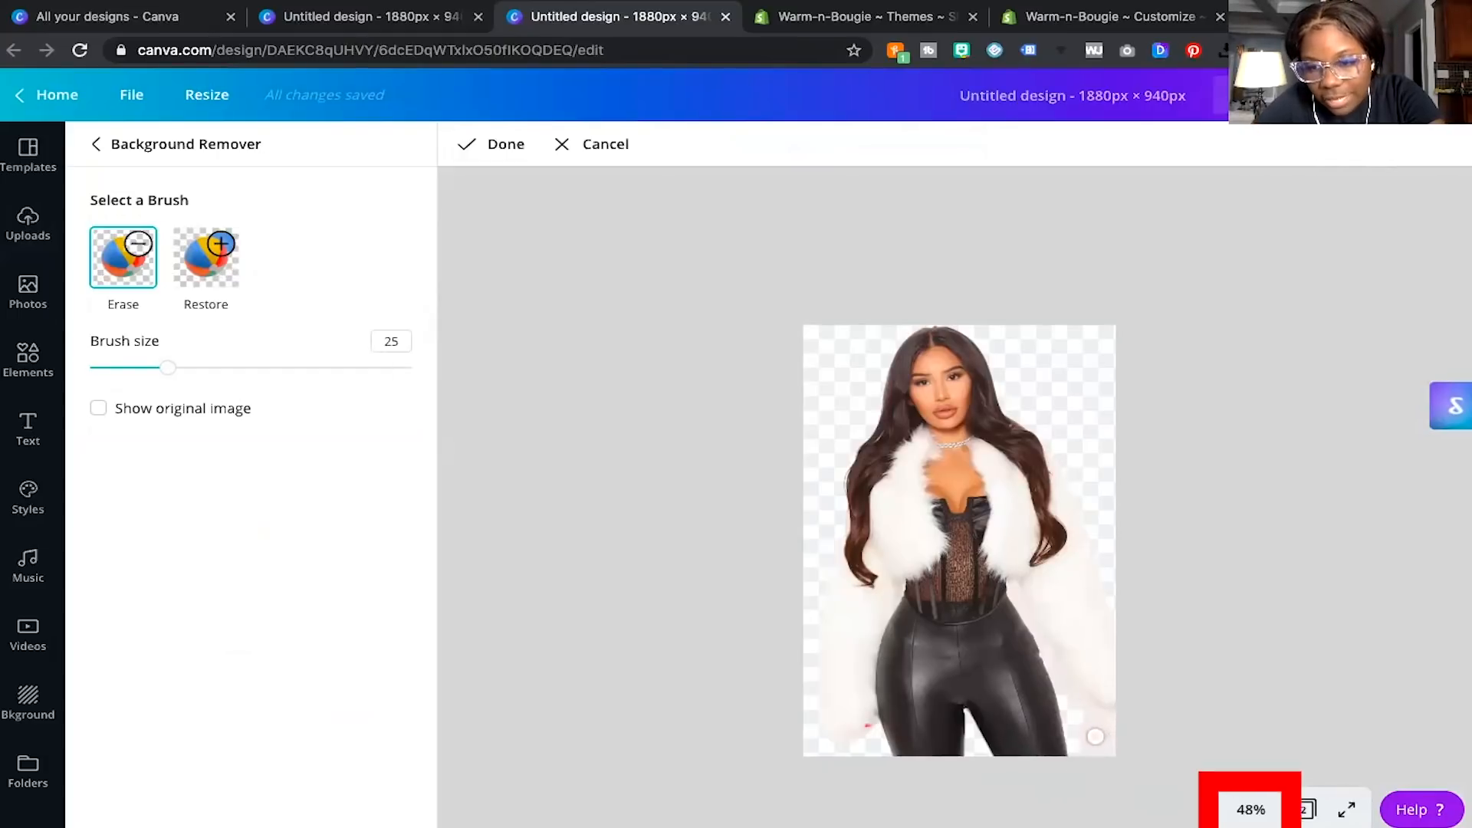
{"action": "left_click", "coordinate": [1255, 813]}
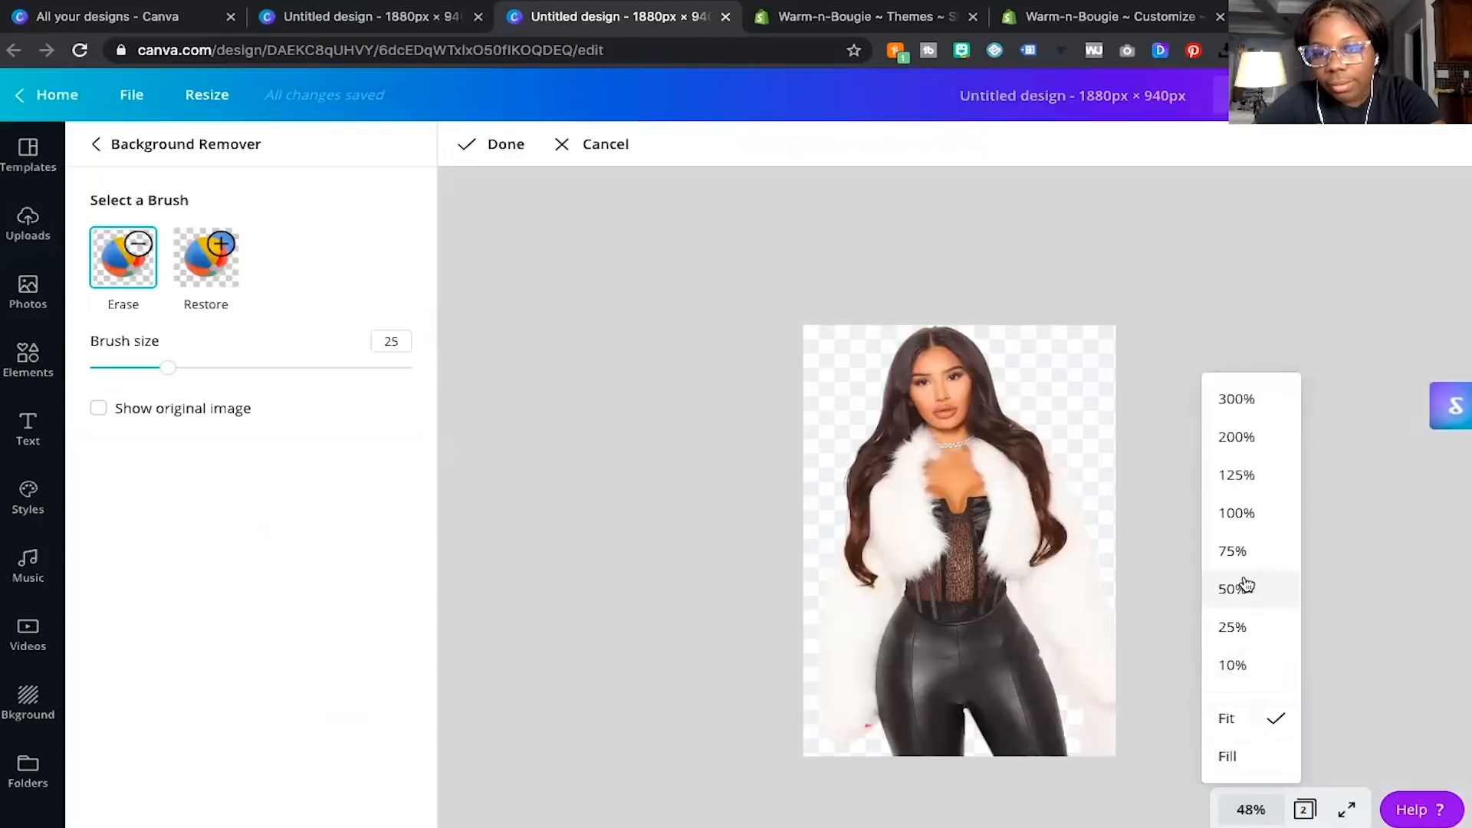
{"action": "left_click", "coordinate": [1239, 562]}
{"action": "scroll", "coordinate": [1088, 529], "scroll_direction": "down", "scroll_amount": 3}
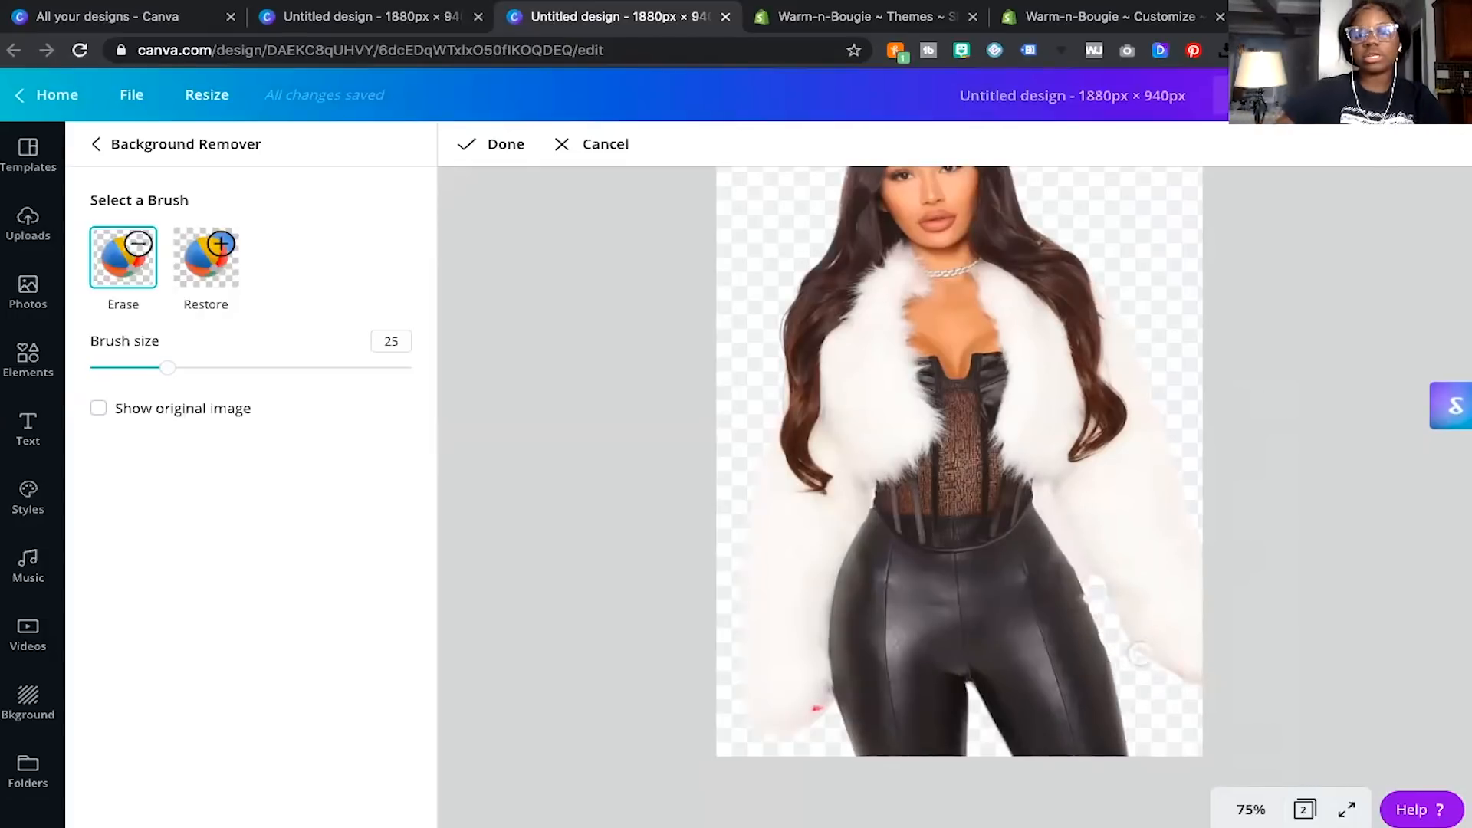
{"action": "left_click", "coordinate": [1250, 810]}
{"action": "left_click", "coordinate": [1236, 436]}
{"action": "scroll", "coordinate": [1096, 460], "scroll_direction": "down", "scroll_amount": 3}
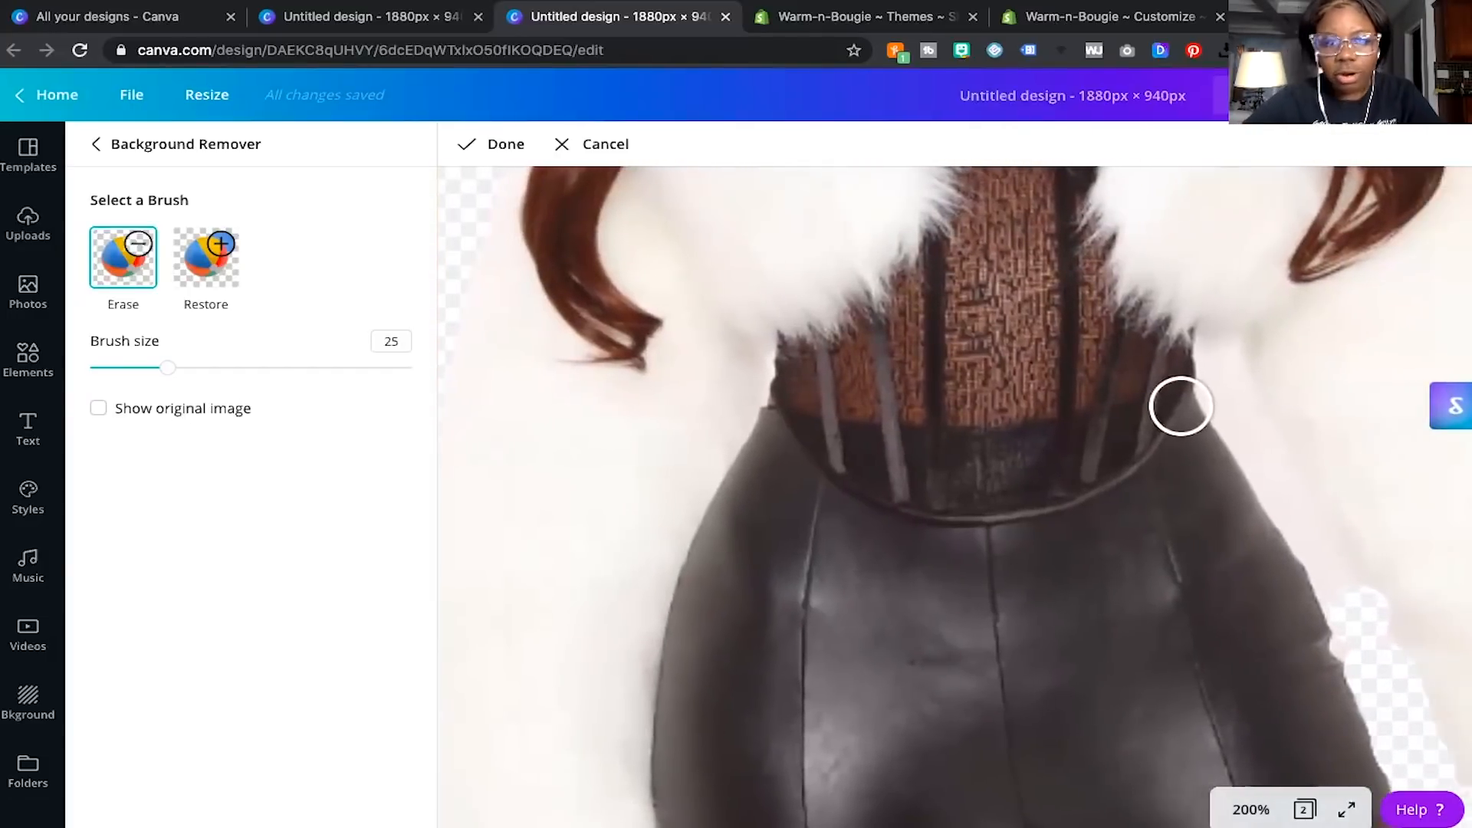
{"action": "left_click", "coordinate": [1250, 809]}
{"action": "left_click", "coordinate": [1237, 556]}
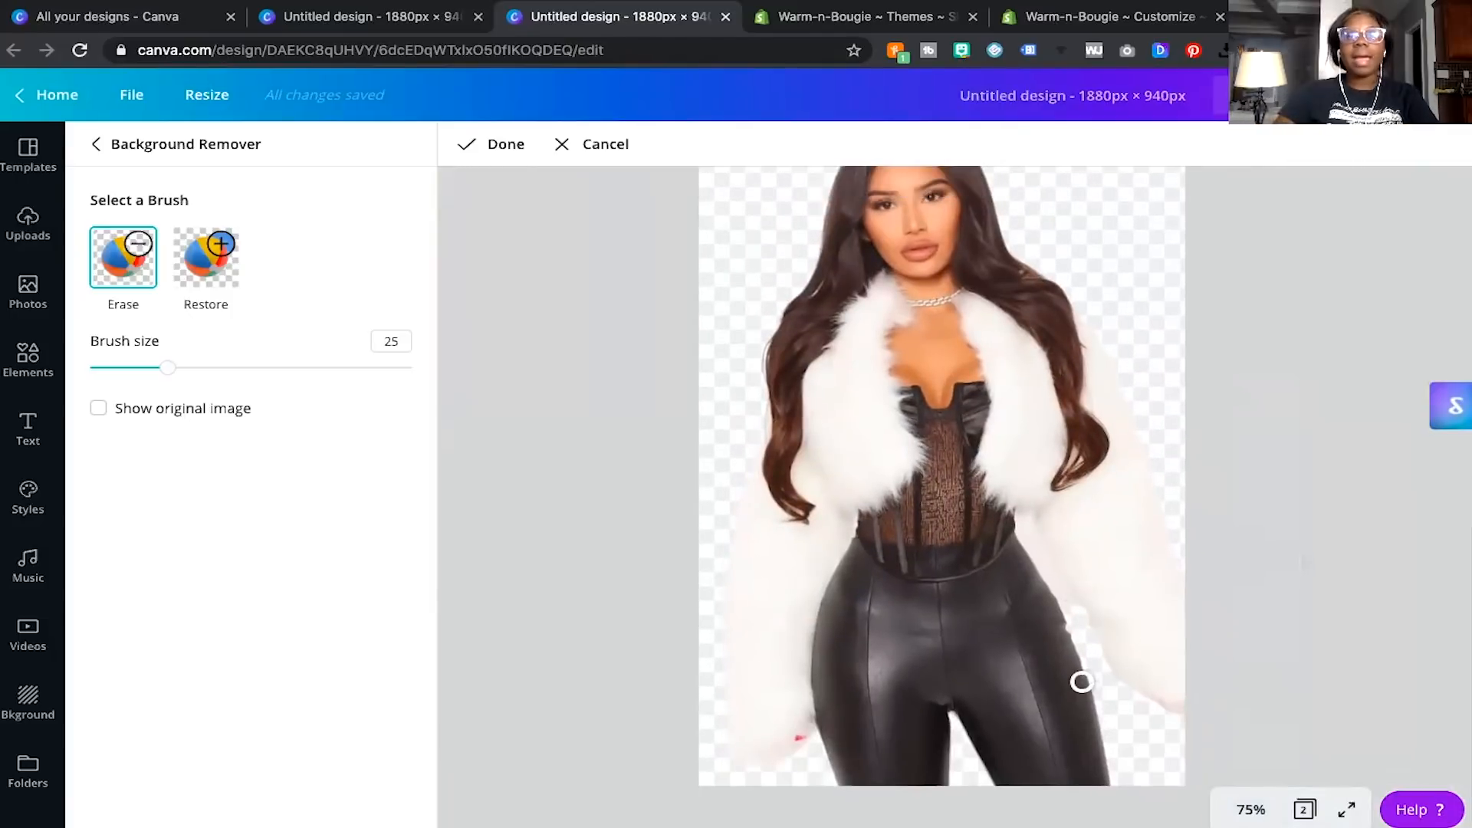
{"action": "key", "text": "Escape"}
Remove the blue background color from page 2.
{"action": "left_click", "coordinate": [1034, 547]}
{"action": "key", "text": "Delete"}
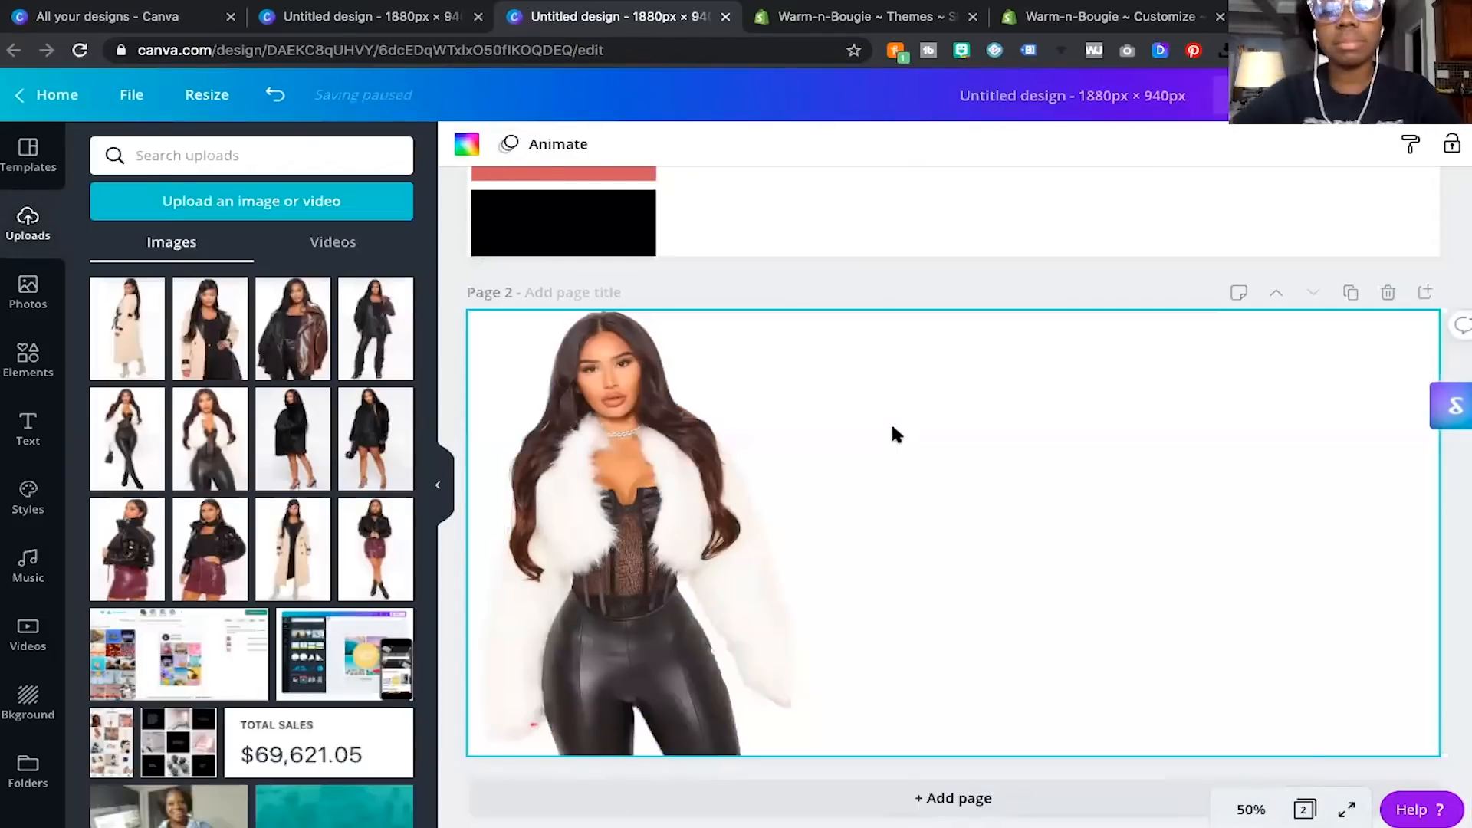
{"action": "scroll", "coordinate": [895, 434], "scroll_direction": "up", "scroll_amount": 1}
{"action": "scroll", "coordinate": [891, 421], "scroll_direction": "down", "scroll_amount": 1}
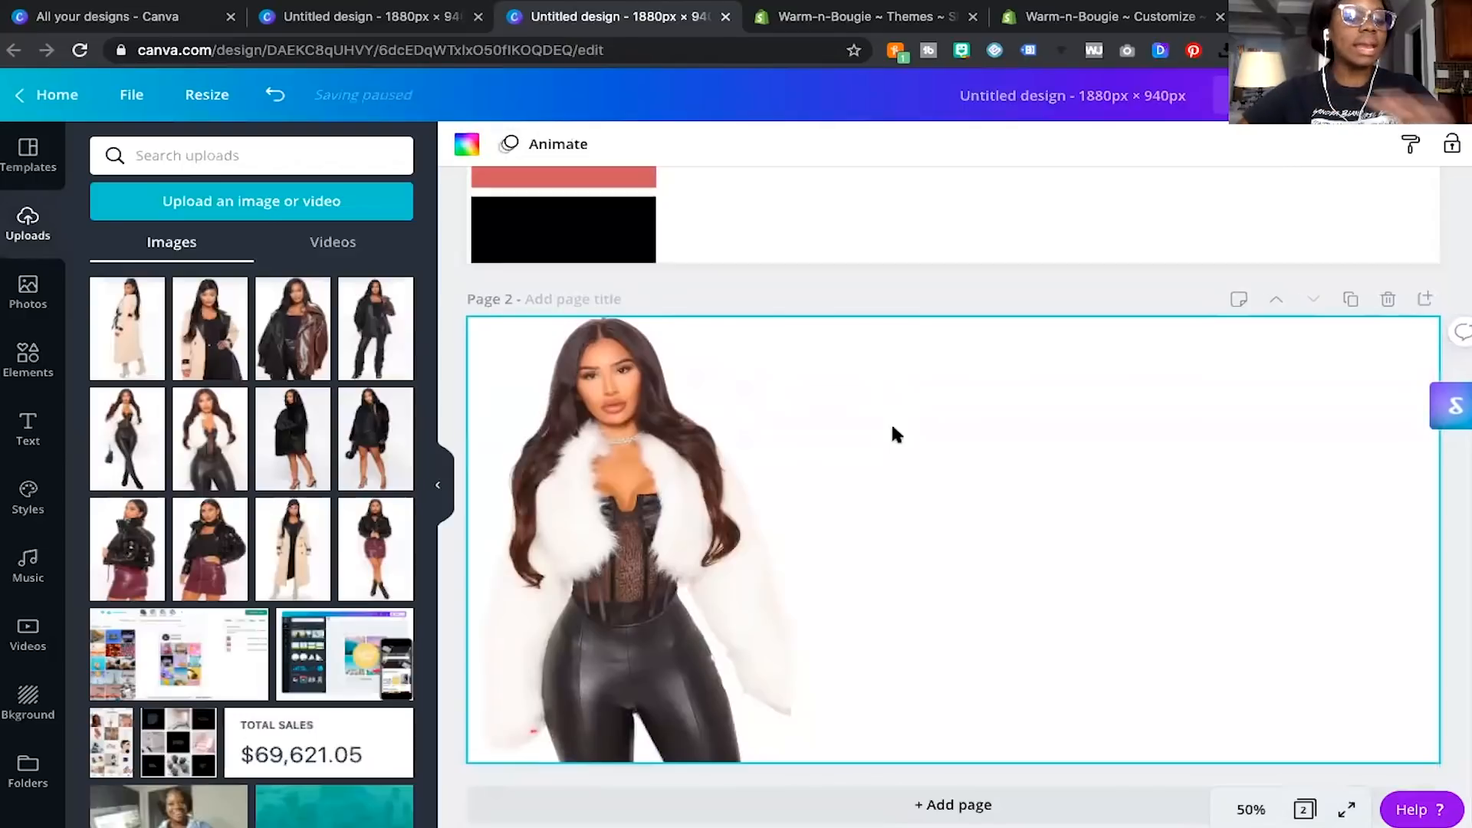
Add a heading reading "Turn Up the" beside the model on page 2.
{"action": "left_click", "coordinate": [28, 426]}
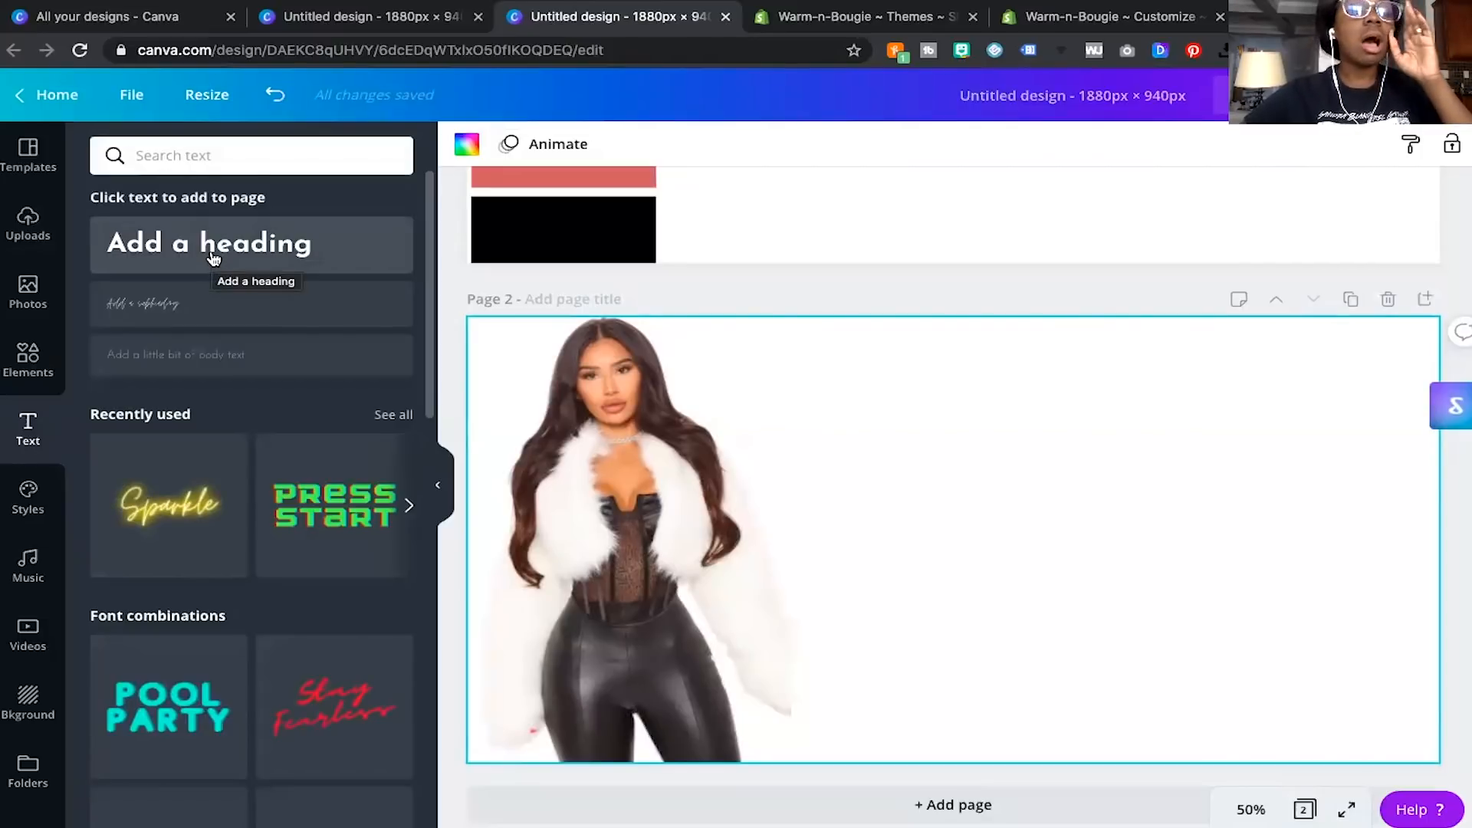
{"action": "left_click", "coordinate": [214, 259]}
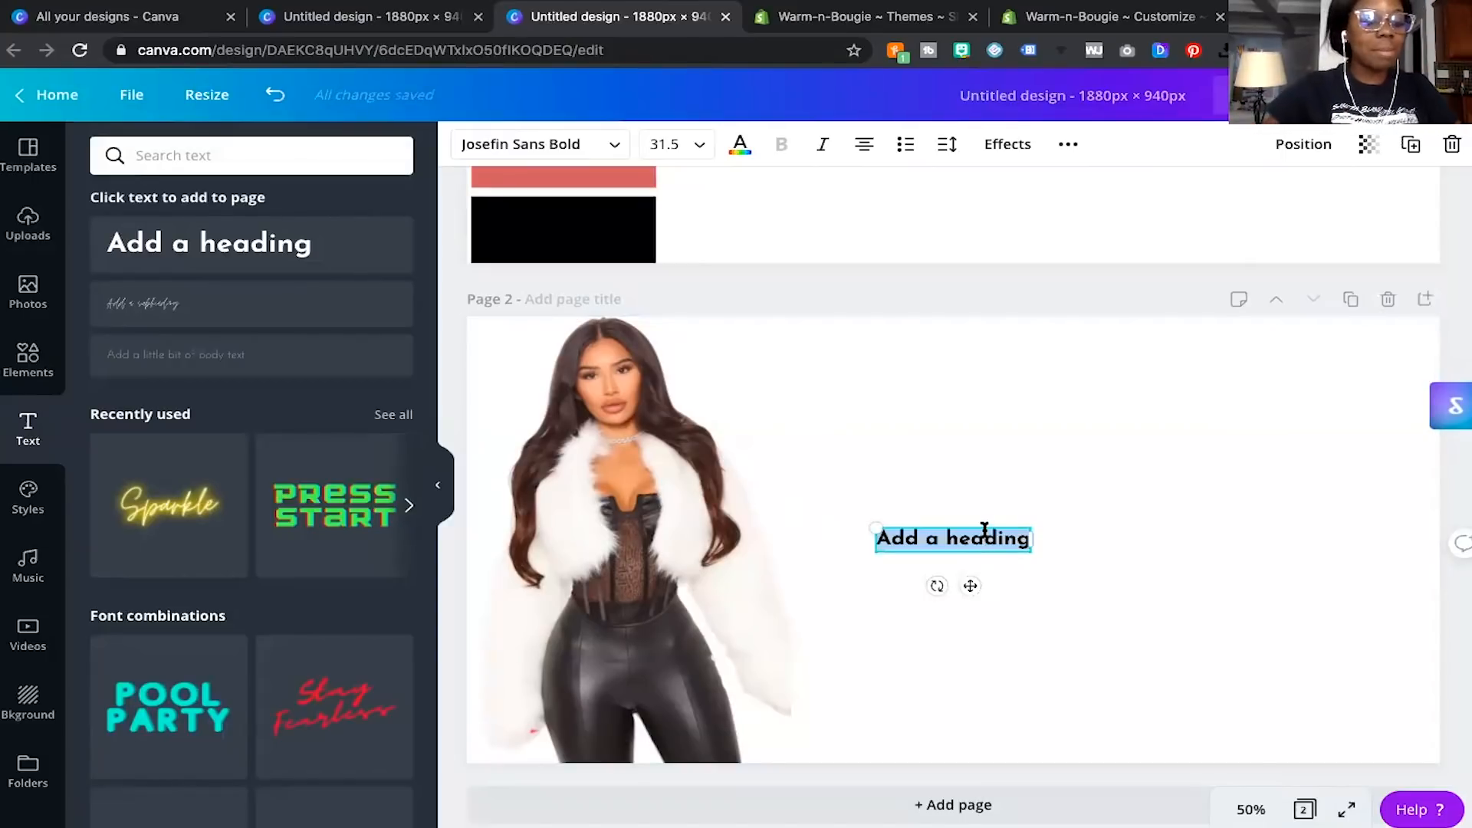
{"action": "key", "text": "BackSpace"}
{"action": "type", "text": "Turn Up the"}
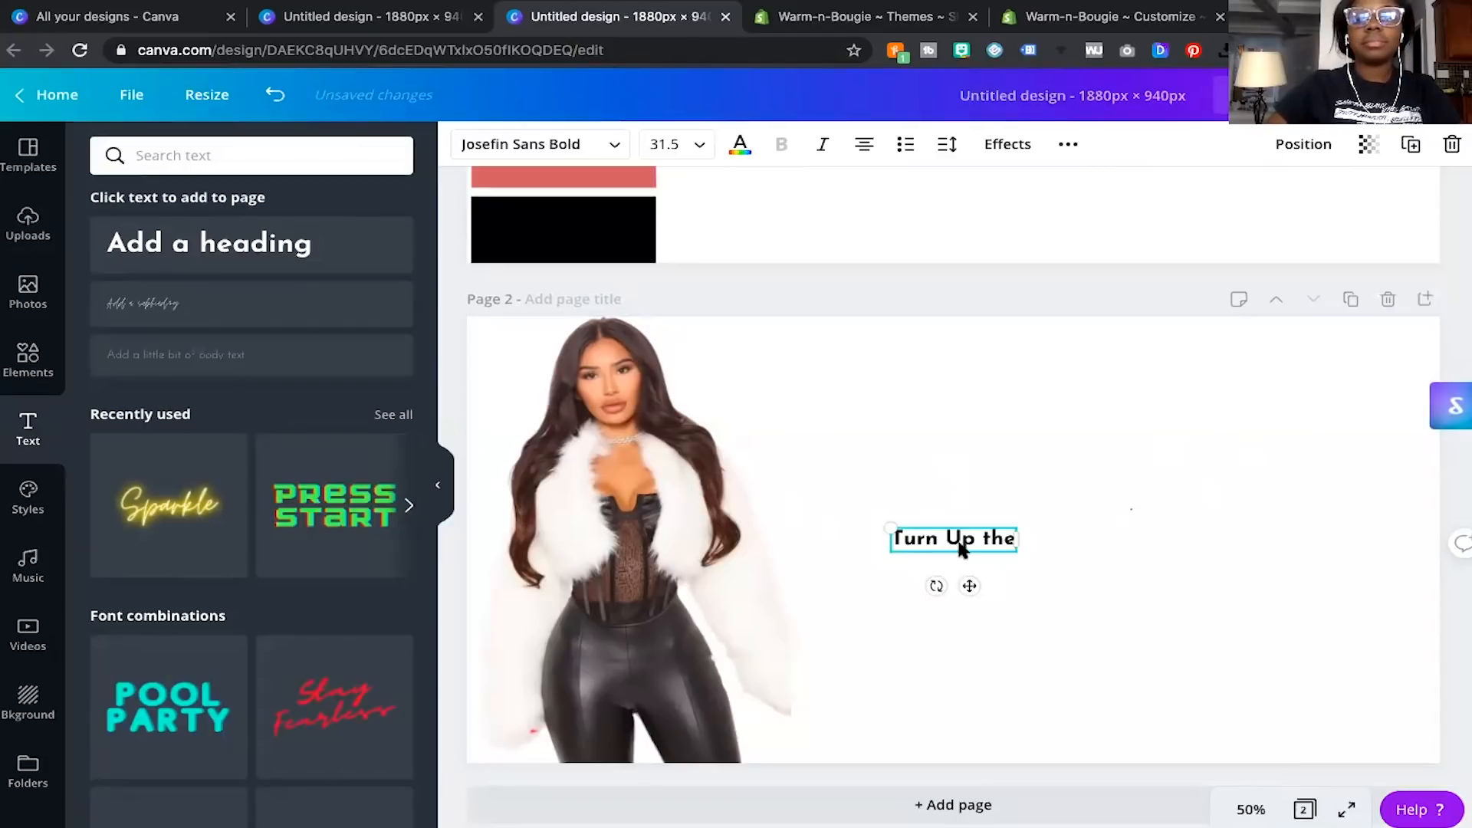
{"action": "key", "text": "Escape"}
Duplicate the heading twice below the original and change the copies to "HEAT" and "In The Latest".
{"action": "left_click", "coordinate": [959, 541]}
{"action": "left_click_drag", "start_coordinate": [959, 540], "coordinate": [974, 577]}
{"action": "double_click", "coordinate": [974, 579]}
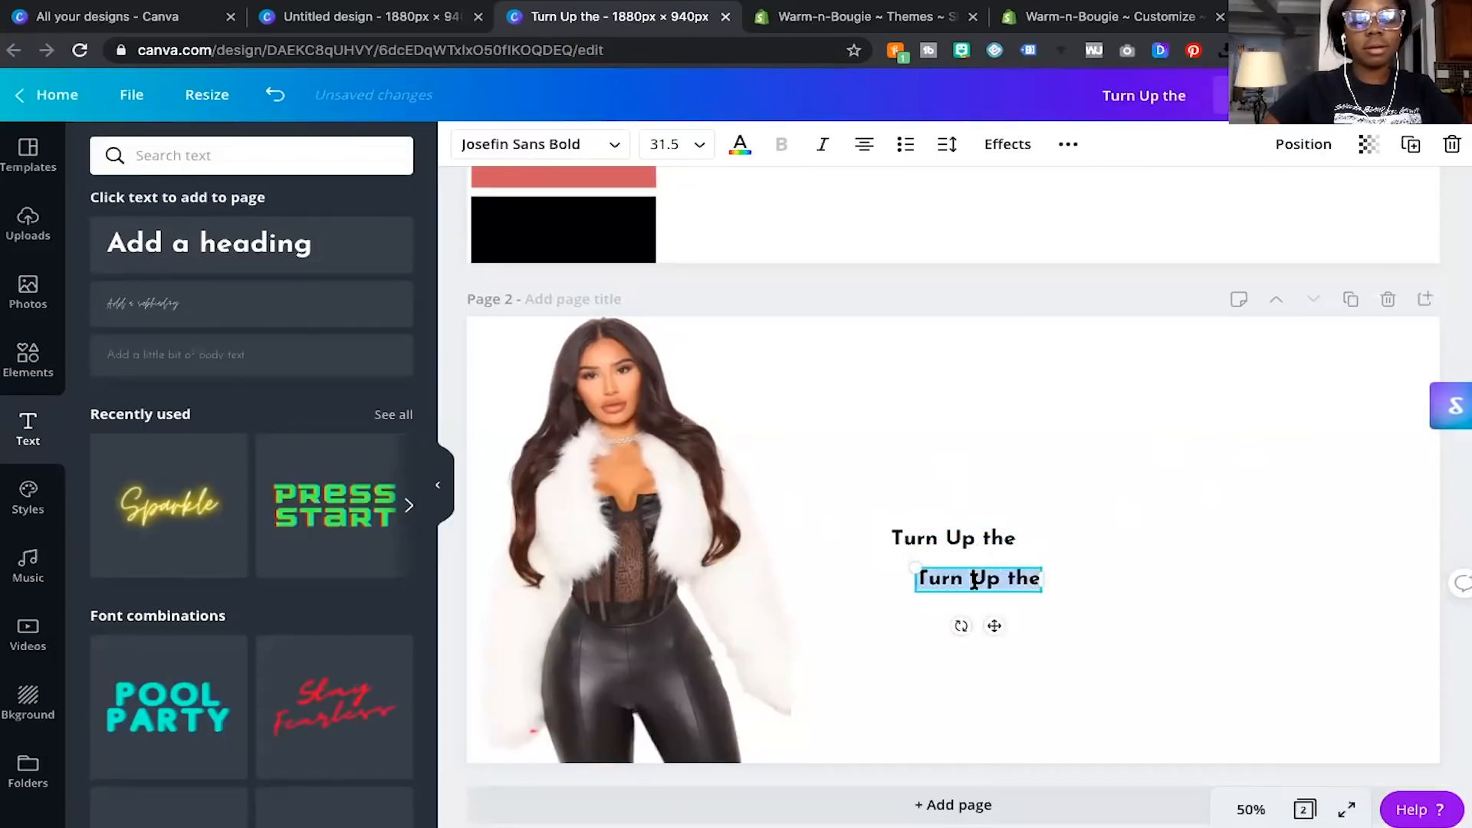
{"action": "type", "text": "HEAT"}
{"action": "left_click", "coordinate": [1124, 595]}
{"action": "left_click_drag", "start_coordinate": [970, 538], "coordinate": [995, 622]}
{"action": "triple_click", "coordinate": [992, 617]}
{"action": "type", "text": "In The Latest"}
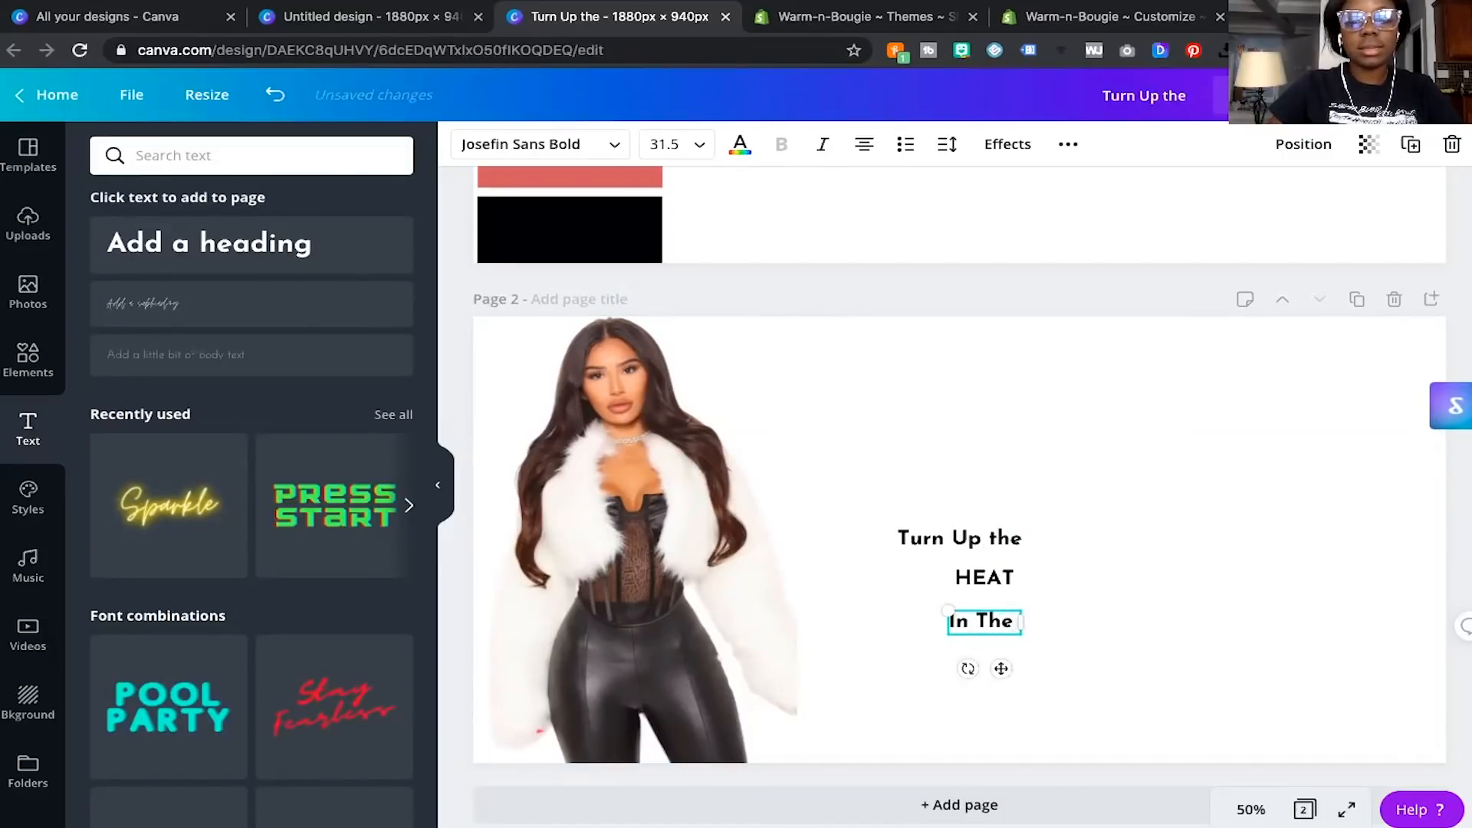
Move "Turn Up the" higher above the other lines and enlarge "HEAT" to a font size of about 61.6.
{"action": "left_click", "coordinate": [974, 540]}
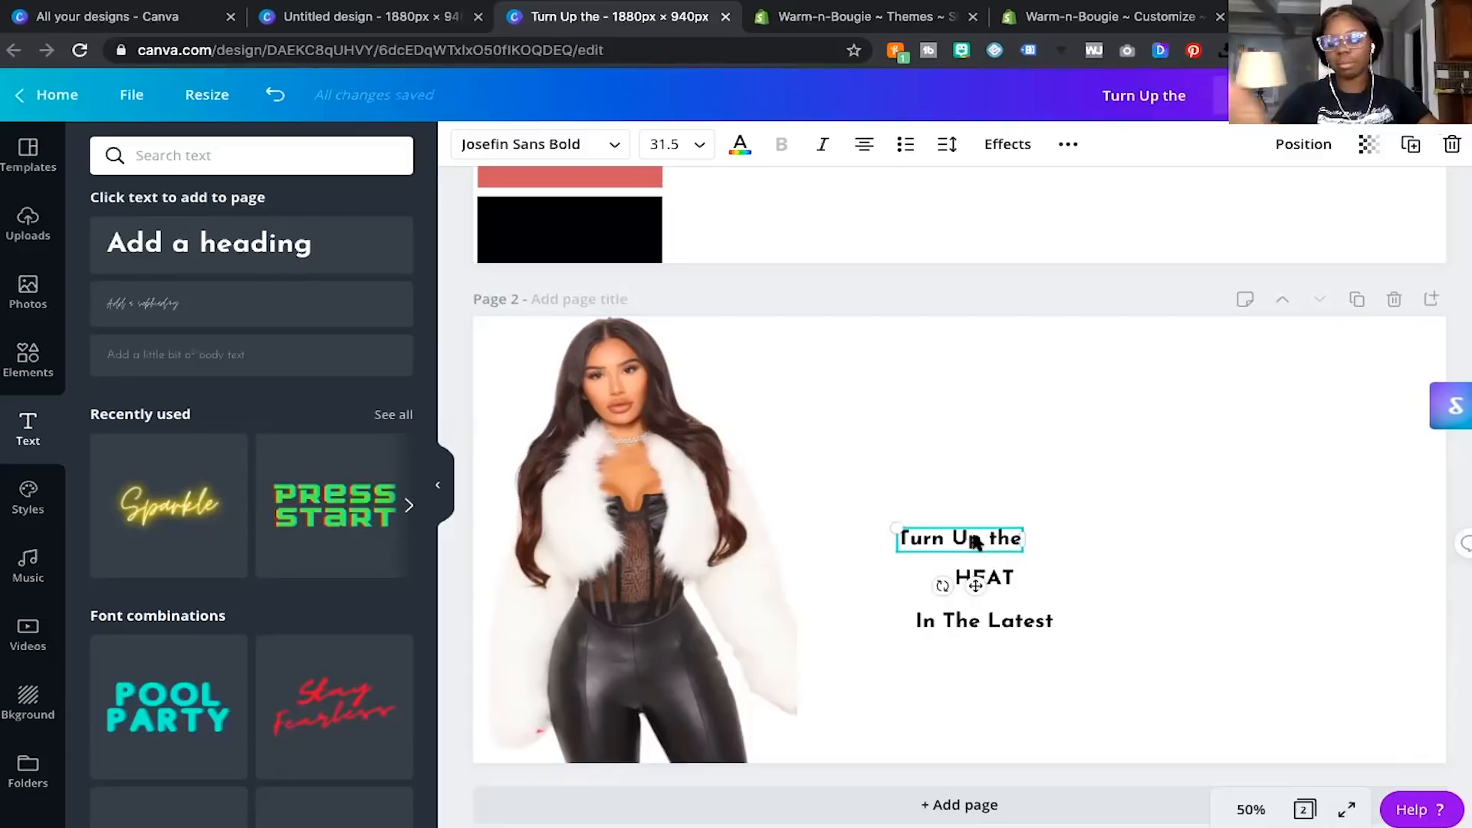
{"action": "left_click_drag", "start_coordinate": [991, 542], "coordinate": [991, 452]}
{"action": "double_click", "coordinate": [976, 448]}
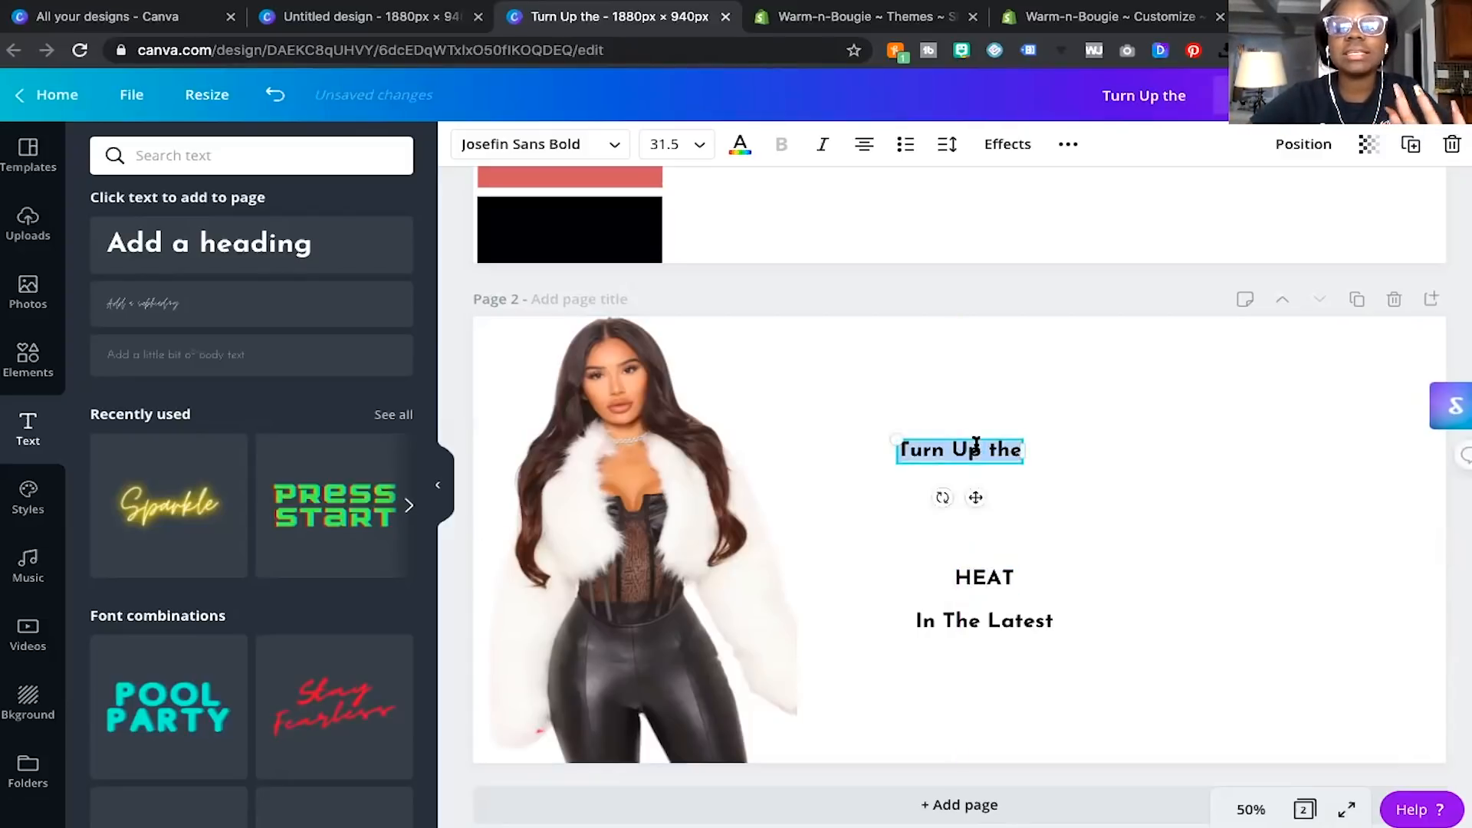
{"action": "left_click", "coordinate": [1007, 579]}
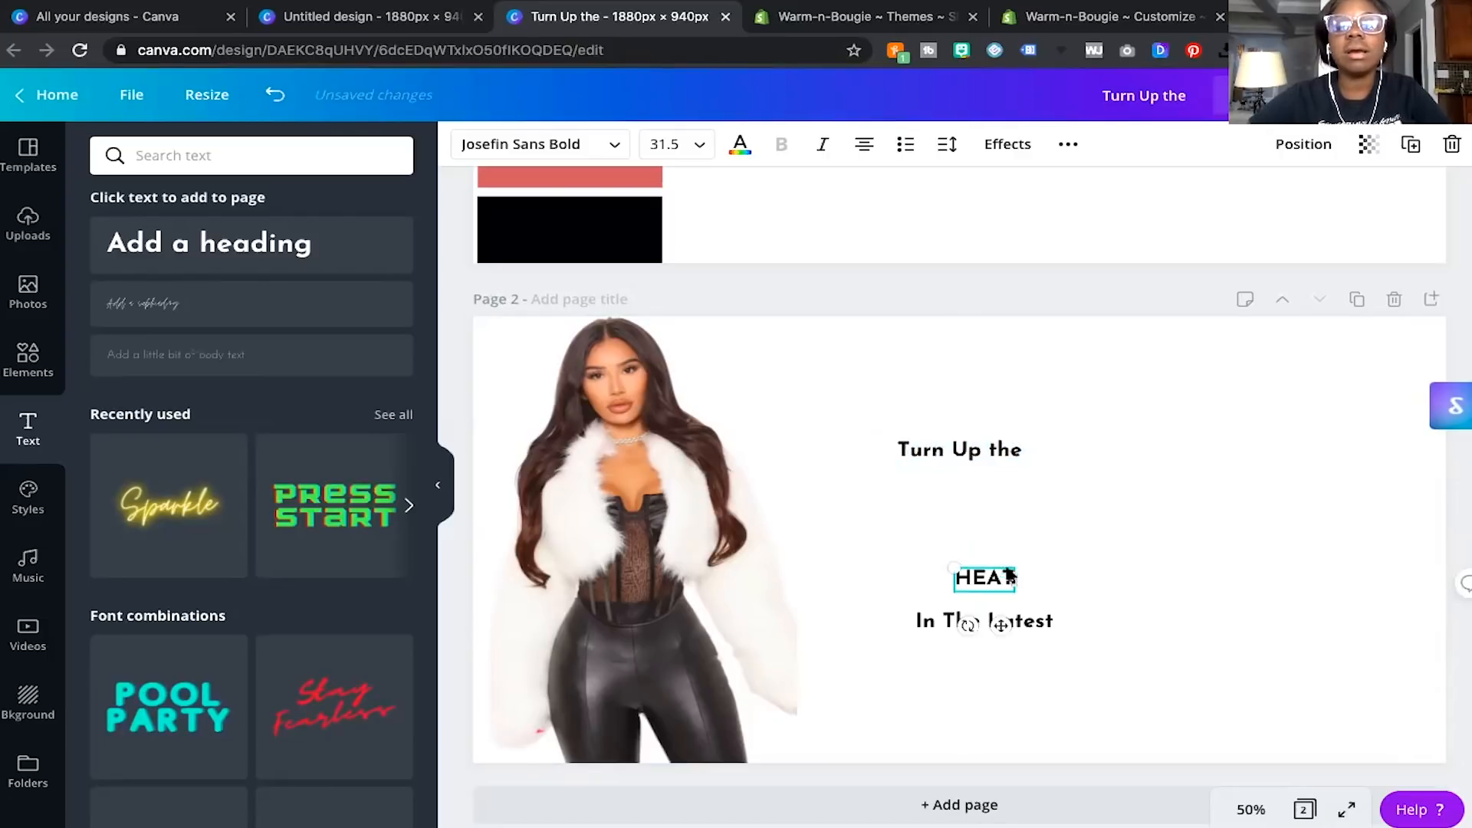
{"action": "left_click_drag", "start_coordinate": [927, 564], "coordinate": [899, 541]}
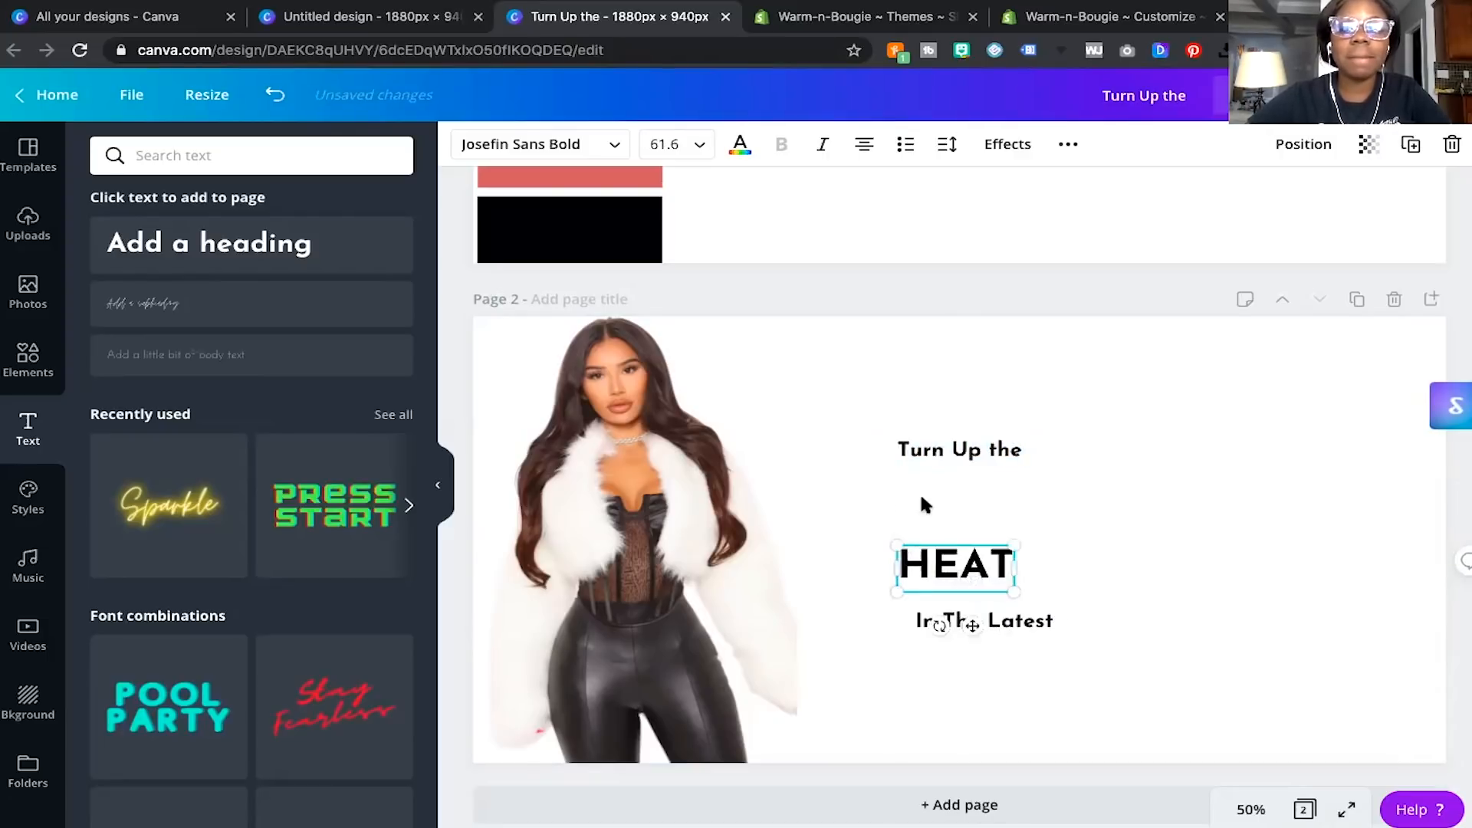
Try the Playlist Script and Great Vibes fonts on the "Turn Up the" heading and browse the other uploaded fonts.
{"action": "left_click", "coordinate": [903, 454]}
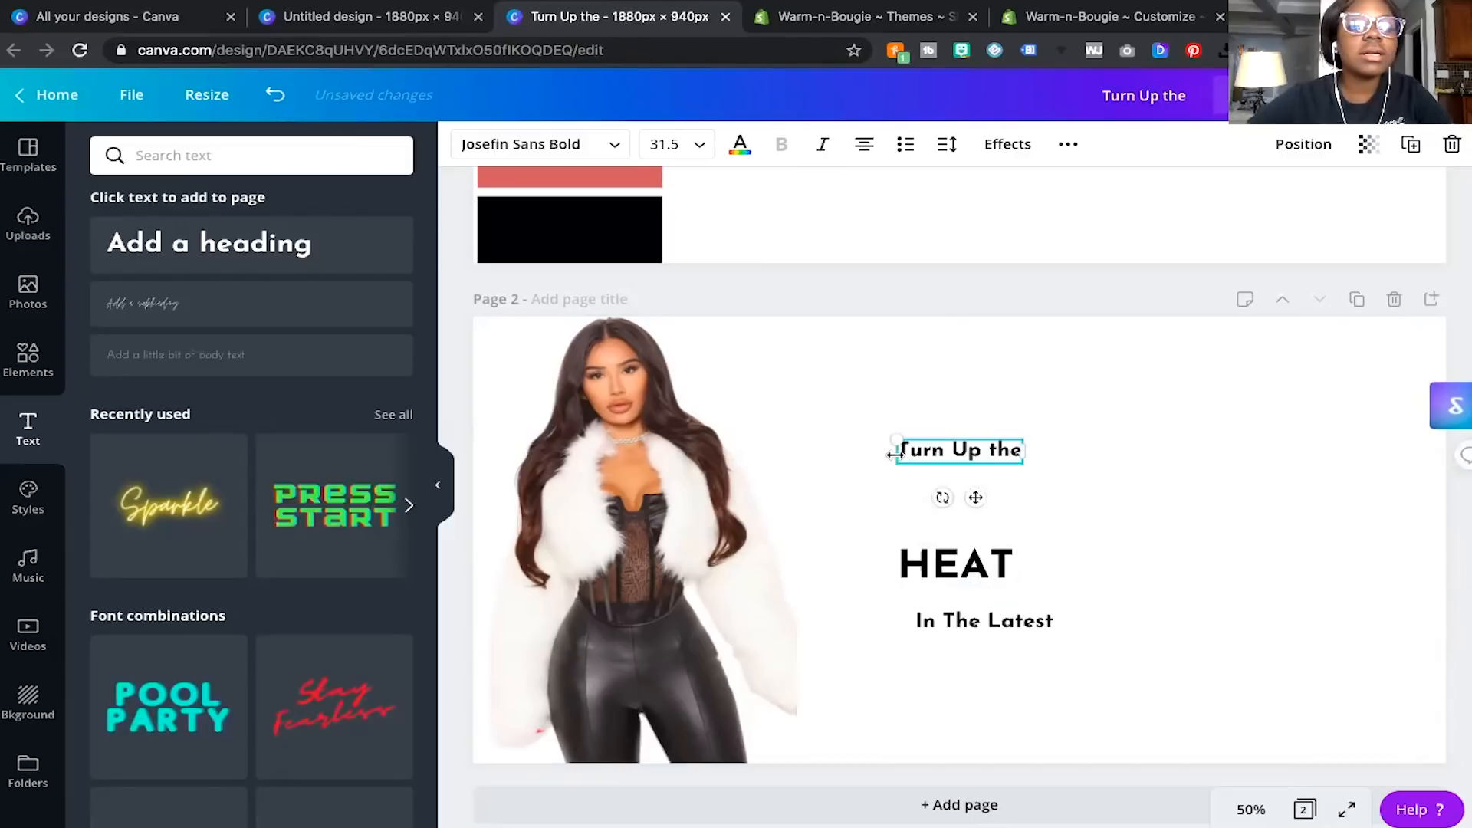
{"action": "left_click", "coordinate": [959, 454]}
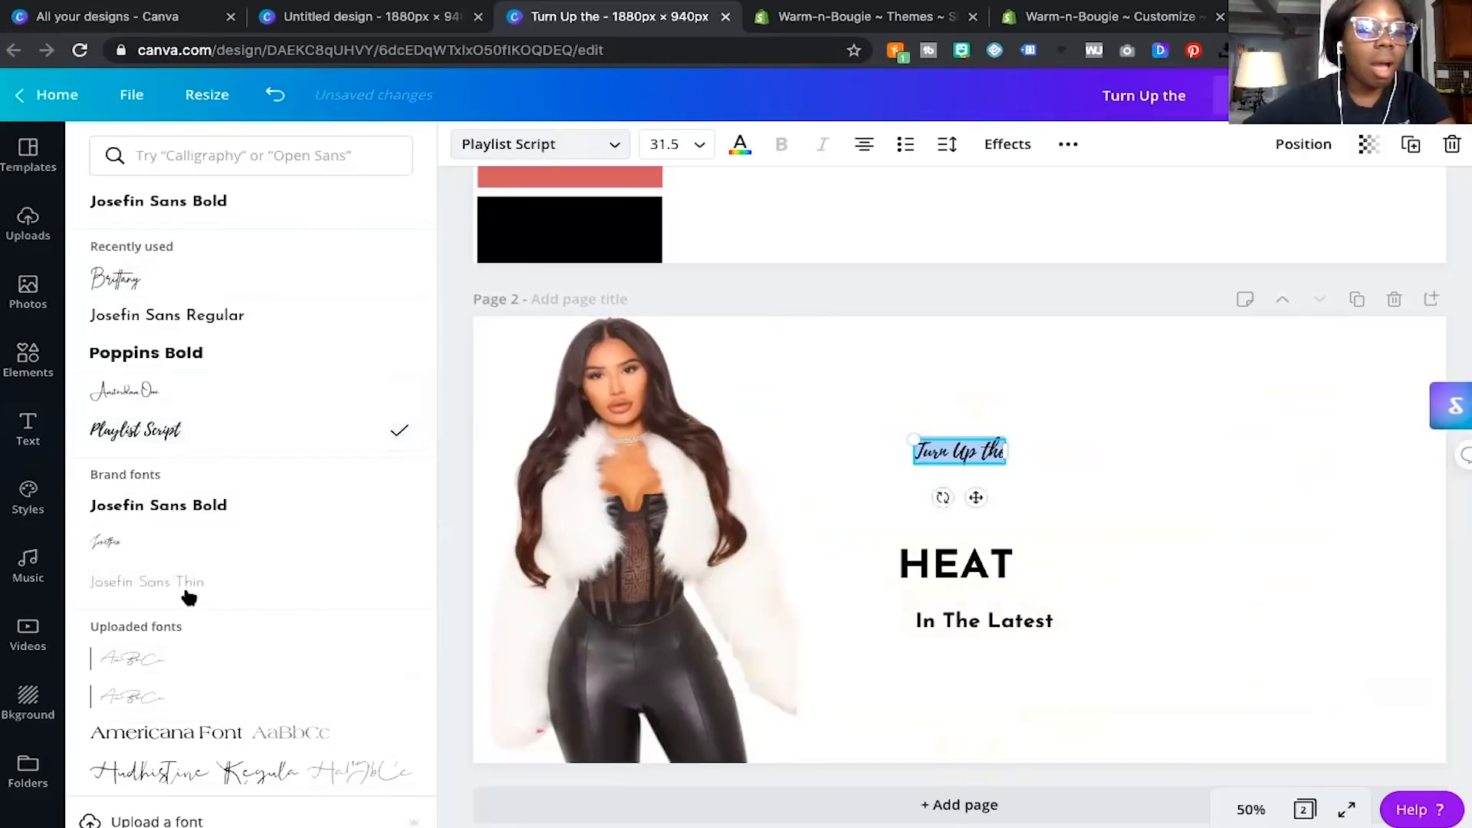
{"action": "scroll", "coordinate": [191, 586], "scroll_direction": "down", "scroll_amount": 3}
{"action": "scroll", "coordinate": [191, 584], "scroll_direction": "down", "scroll_amount": 4}
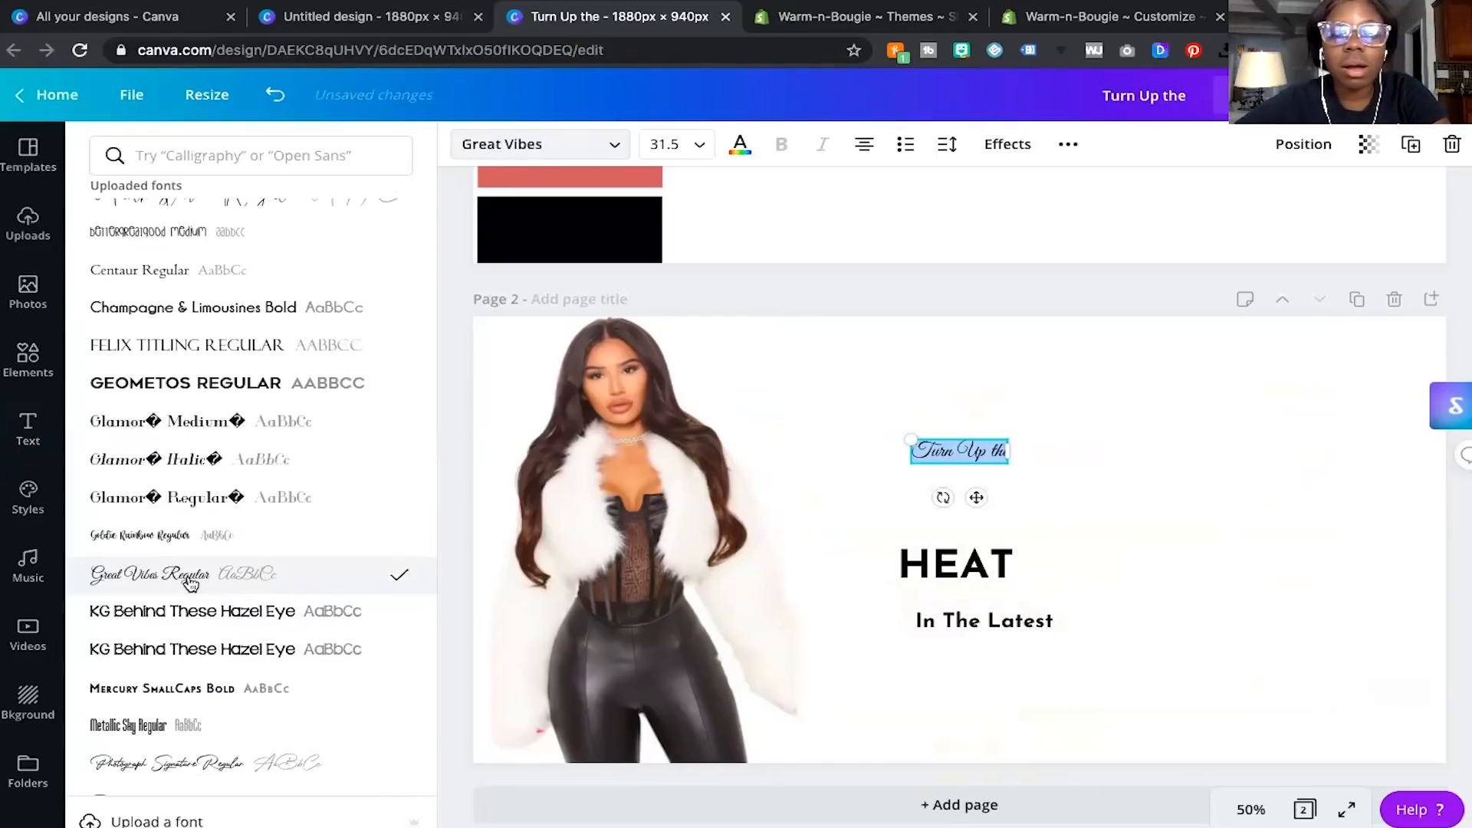
{"action": "scroll", "coordinate": [191, 584], "scroll_direction": "down", "scroll_amount": 3}
{"action": "scroll", "coordinate": [191, 584], "scroll_direction": "down", "scroll_amount": 2}
{"action": "scroll", "coordinate": [191, 585], "scroll_direction": "down", "scroll_amount": 1}
{"action": "scroll", "coordinate": [191, 584], "scroll_direction": "up", "scroll_amount": 5}
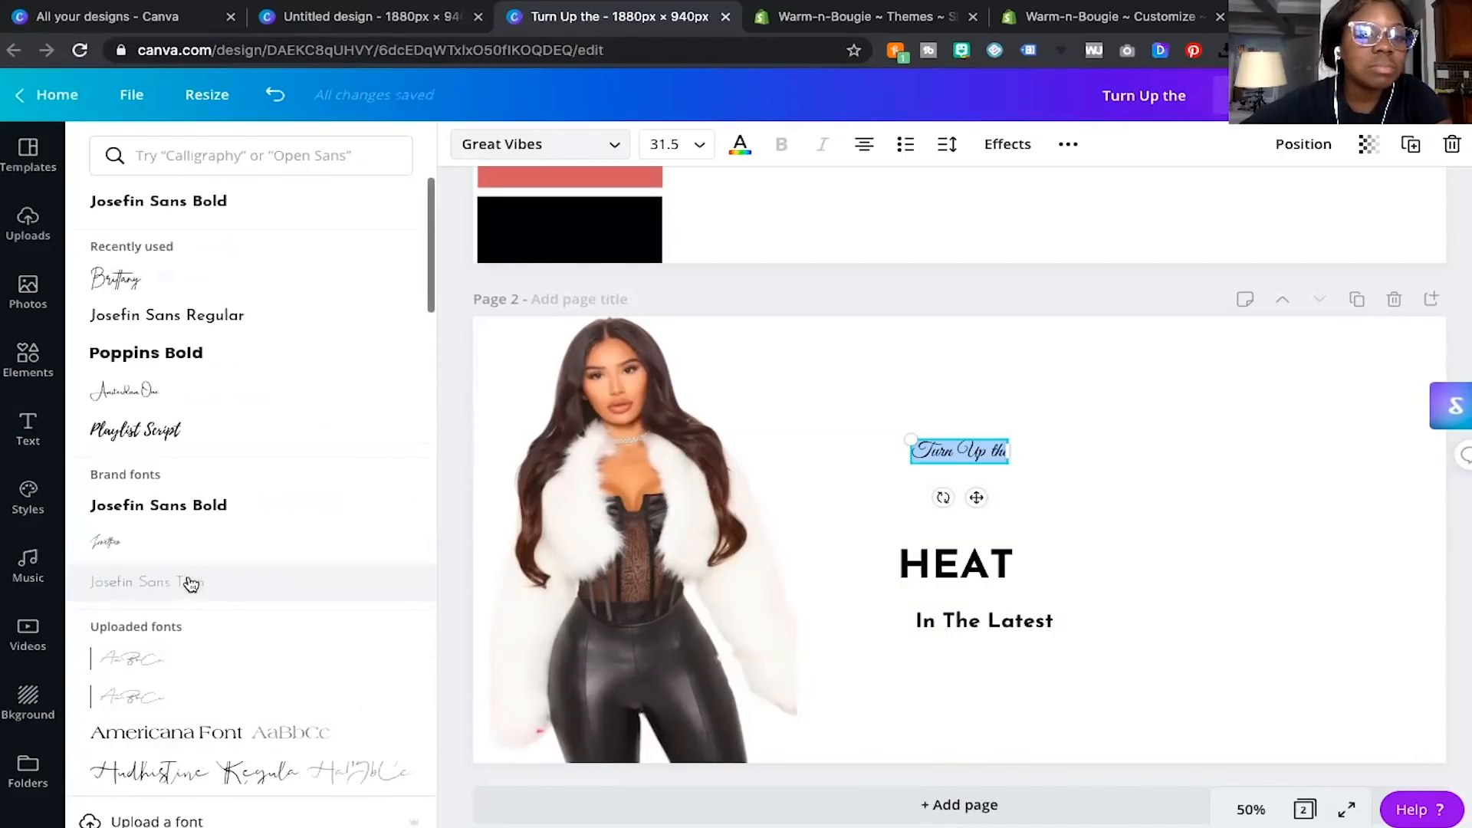
Search the fonts for "amst" and apply Amsterdam Four to the "Turn Up the" heading.
{"action": "left_click", "coordinate": [187, 279]}
{"action": "left_click", "coordinate": [253, 156]}
{"action": "type", "text": "amst"}
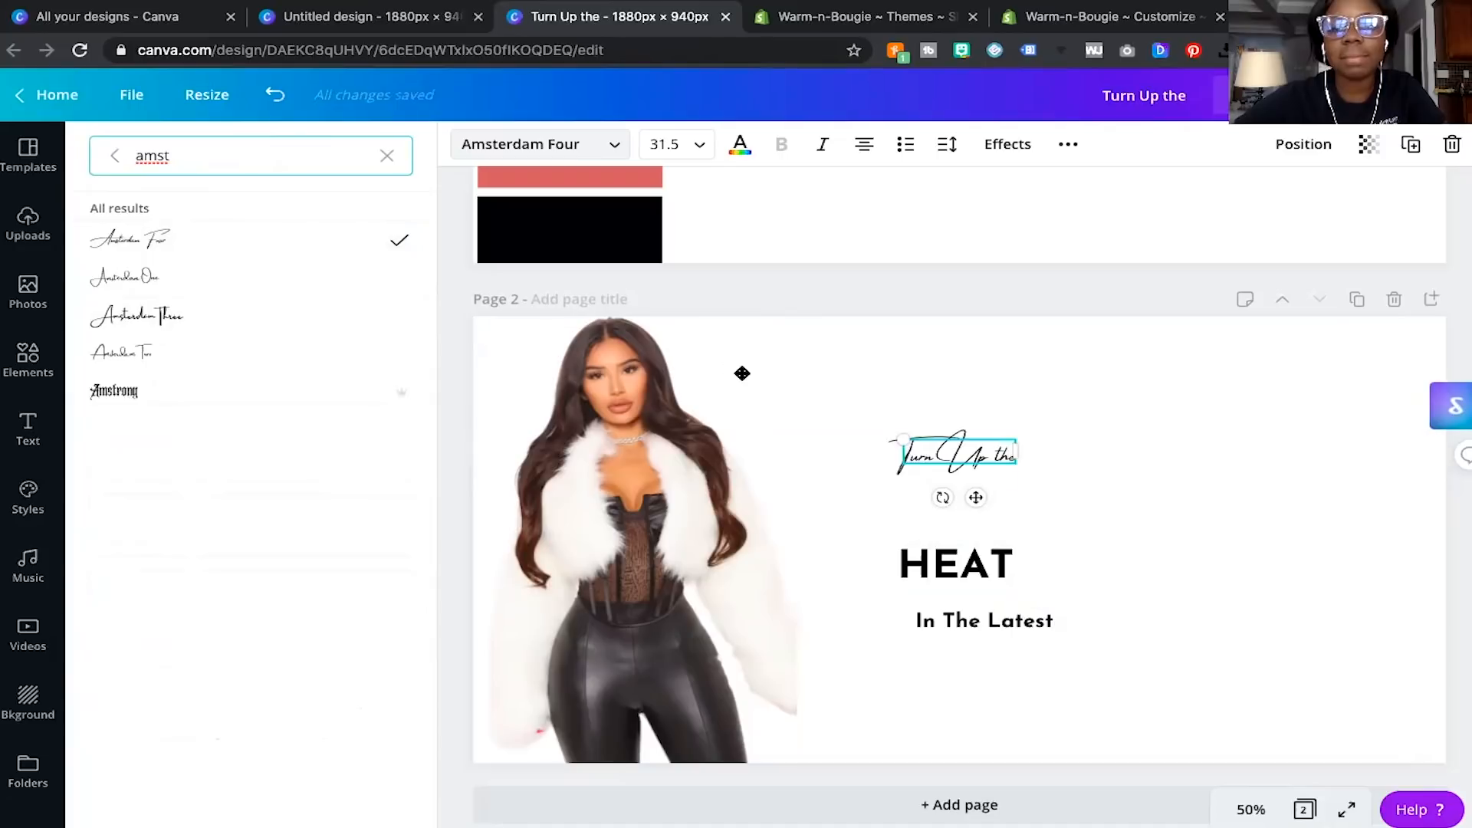
Enlarge "Turn Up the" and place it just above "HEAT", and set "HEAT" in the Voguer font at size 174.
{"action": "left_click_drag", "start_coordinate": [743, 374], "coordinate": [729, 371]}
{"action": "left_click_drag", "start_coordinate": [929, 414], "coordinate": [1097, 400]}
{"action": "left_click_drag", "start_coordinate": [1255, 377], "coordinate": [1248, 375]}
{"action": "left_click_drag", "start_coordinate": [1108, 373], "coordinate": [1090, 383]}
{"action": "left_click", "coordinate": [993, 558]}
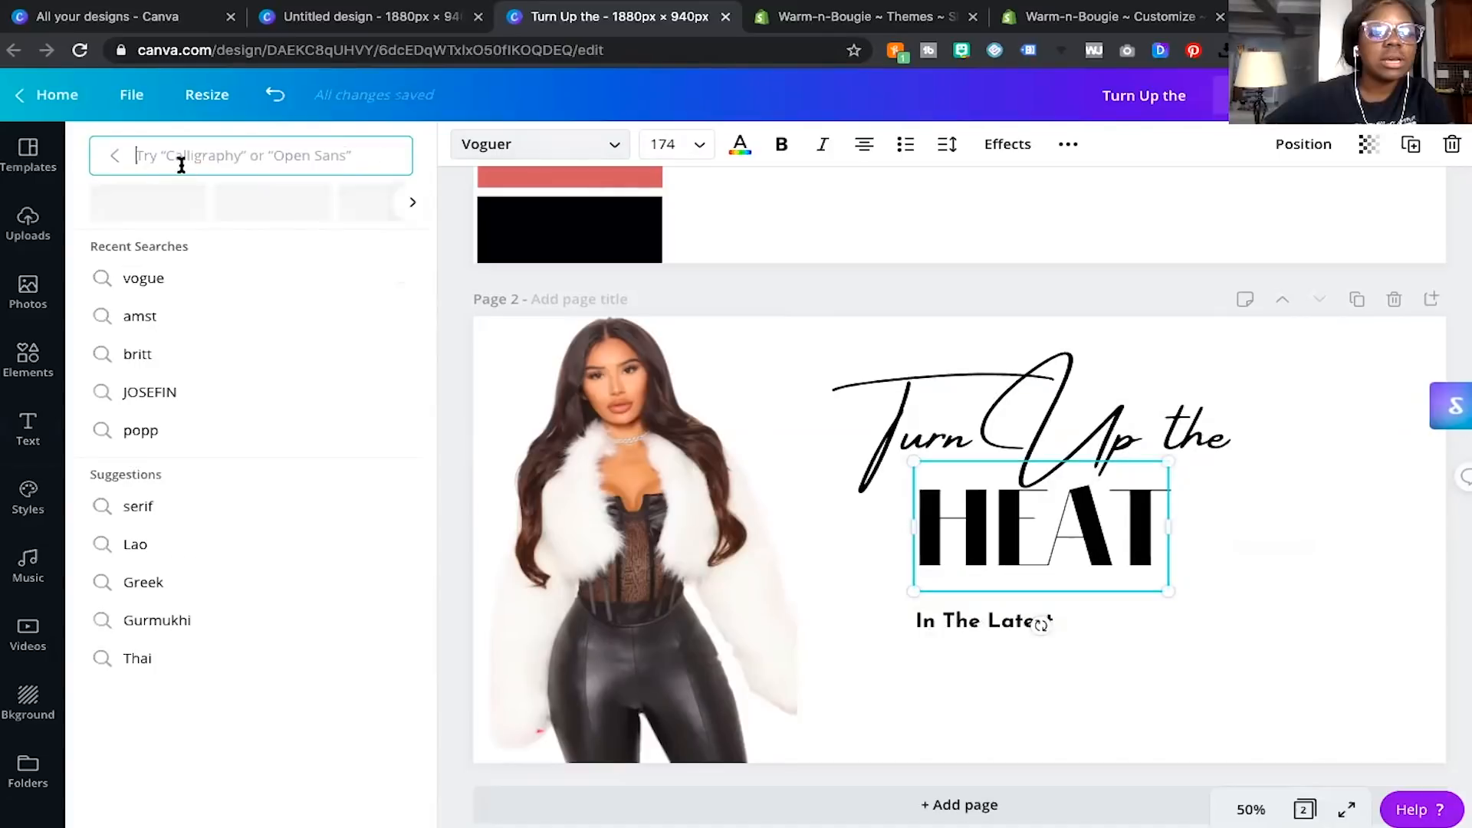
Search the fonts for "serif" and try Grenze on the "HEAT" text.
{"action": "left_click", "coordinate": [118, 154]}
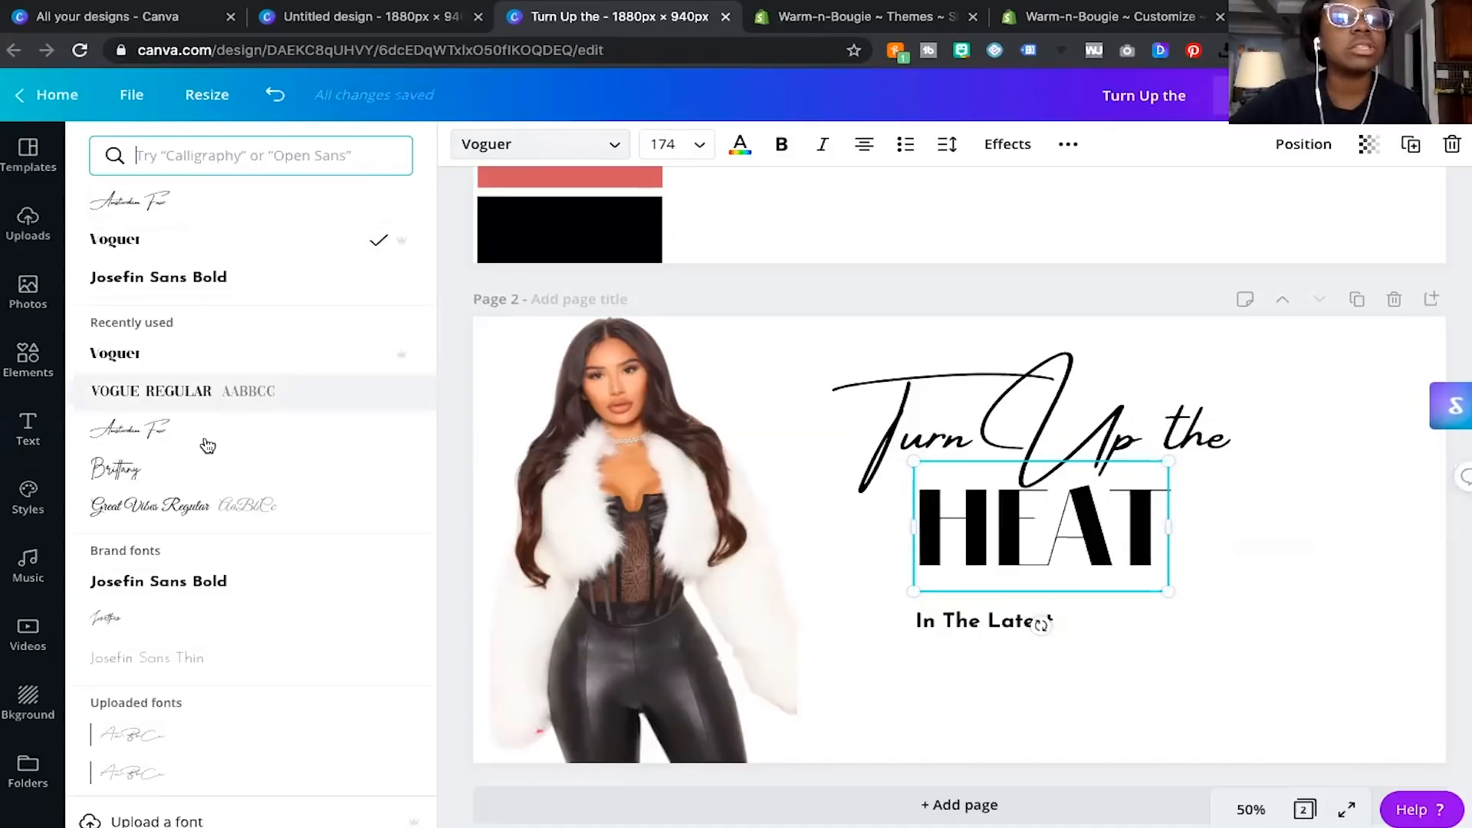
{"action": "scroll", "coordinate": [204, 444], "scroll_direction": "down", "scroll_amount": 3}
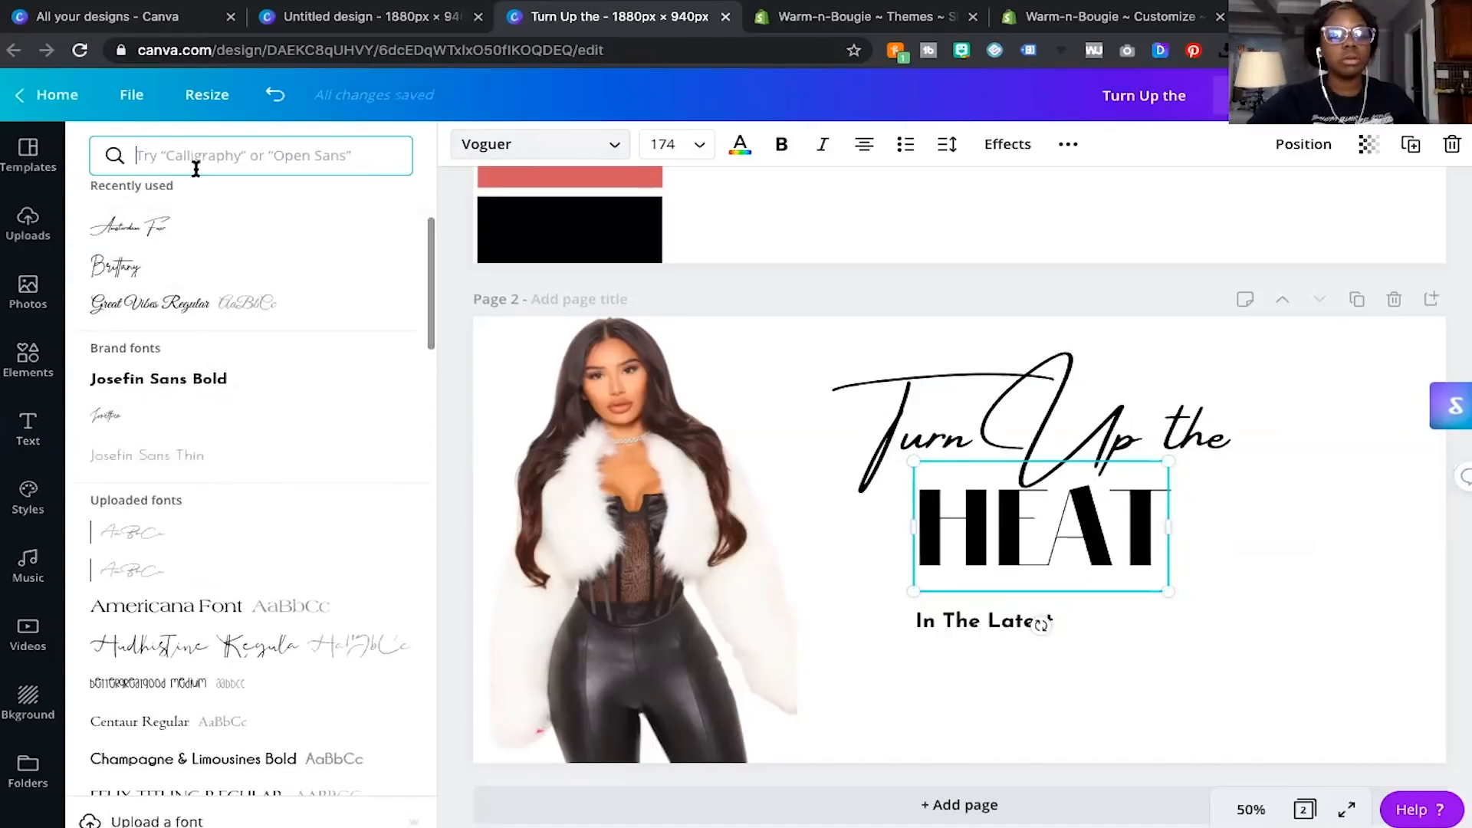
{"action": "type", "text": "serf"}
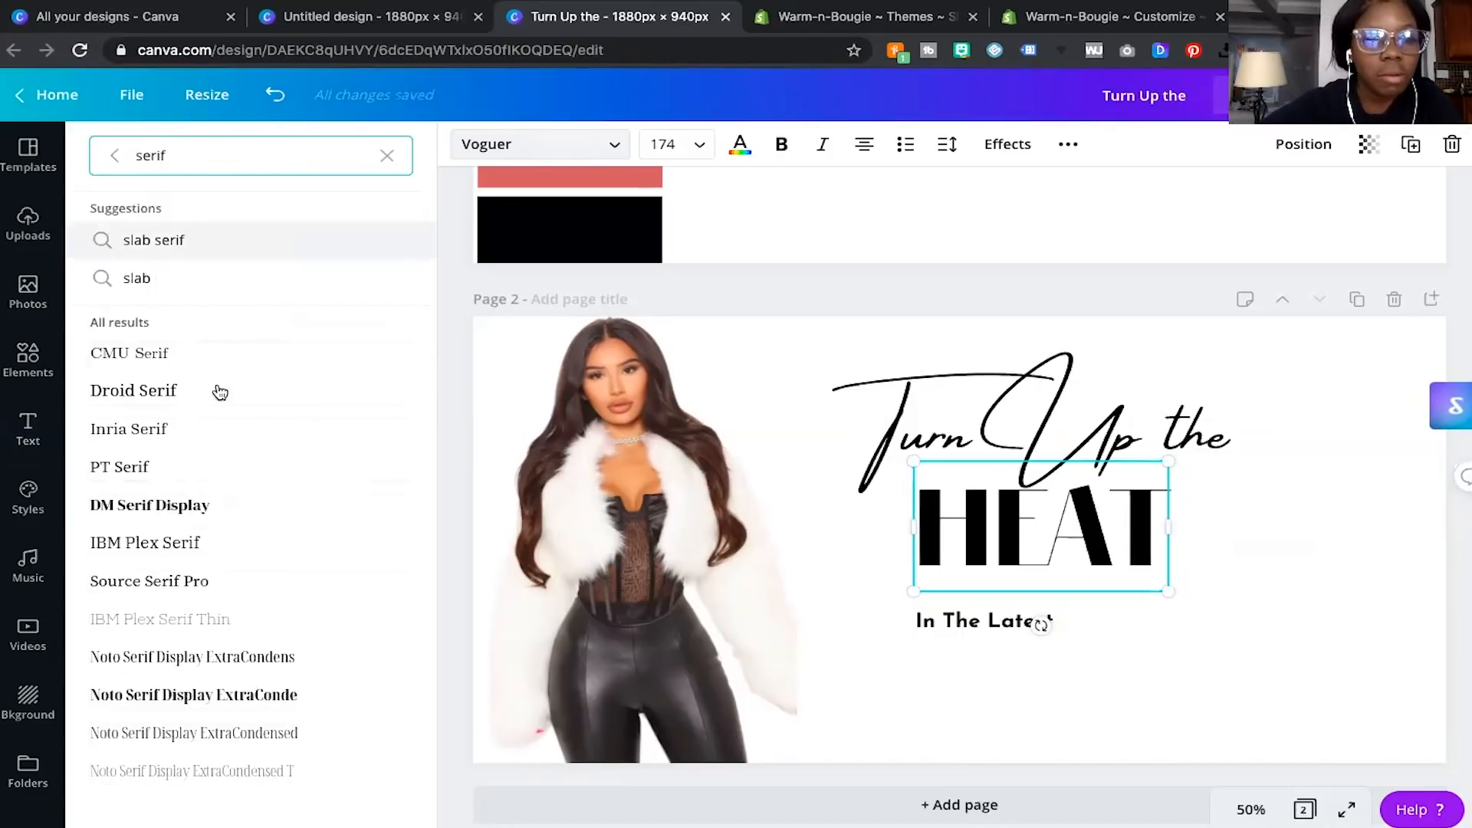
{"action": "scroll", "coordinate": [212, 399], "scroll_direction": "down", "scroll_amount": 3}
{"action": "scroll", "coordinate": [215, 400], "scroll_direction": "down", "scroll_amount": 3}
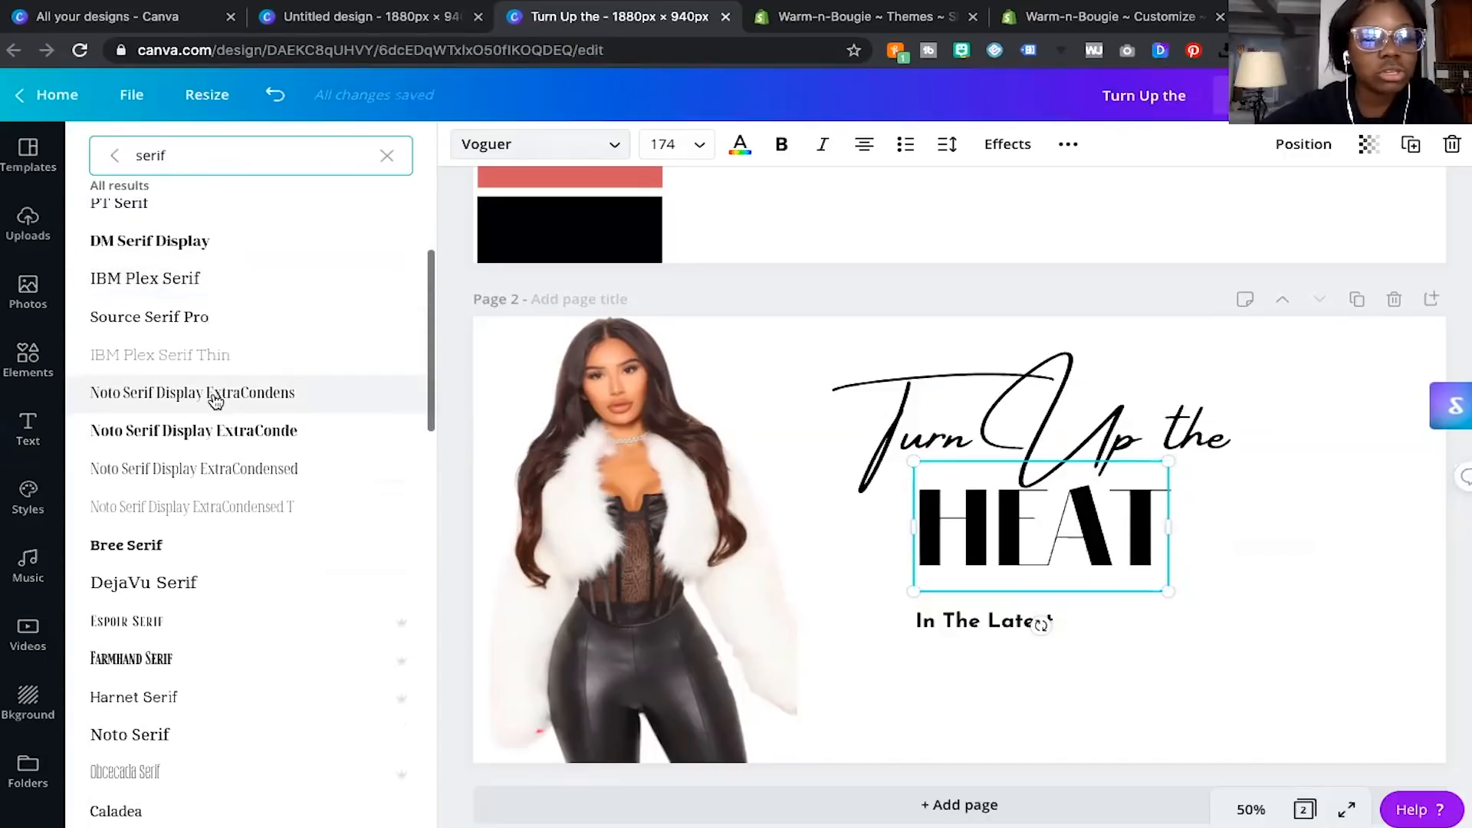
{"action": "scroll", "coordinate": [216, 401], "scroll_direction": "down", "scroll_amount": 3}
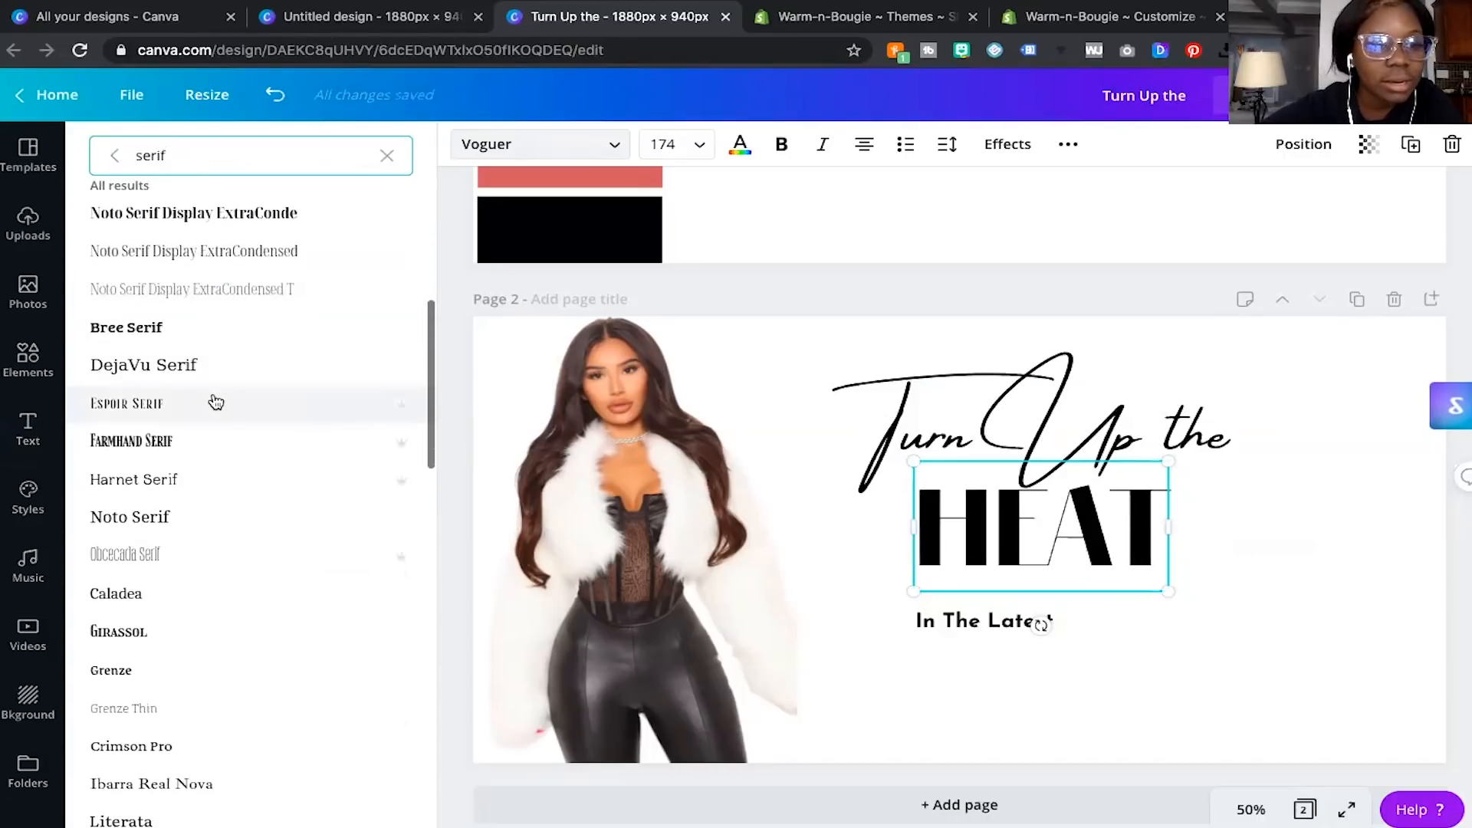
{"action": "scroll", "coordinate": [213, 400], "scroll_direction": "down", "scroll_amount": 2}
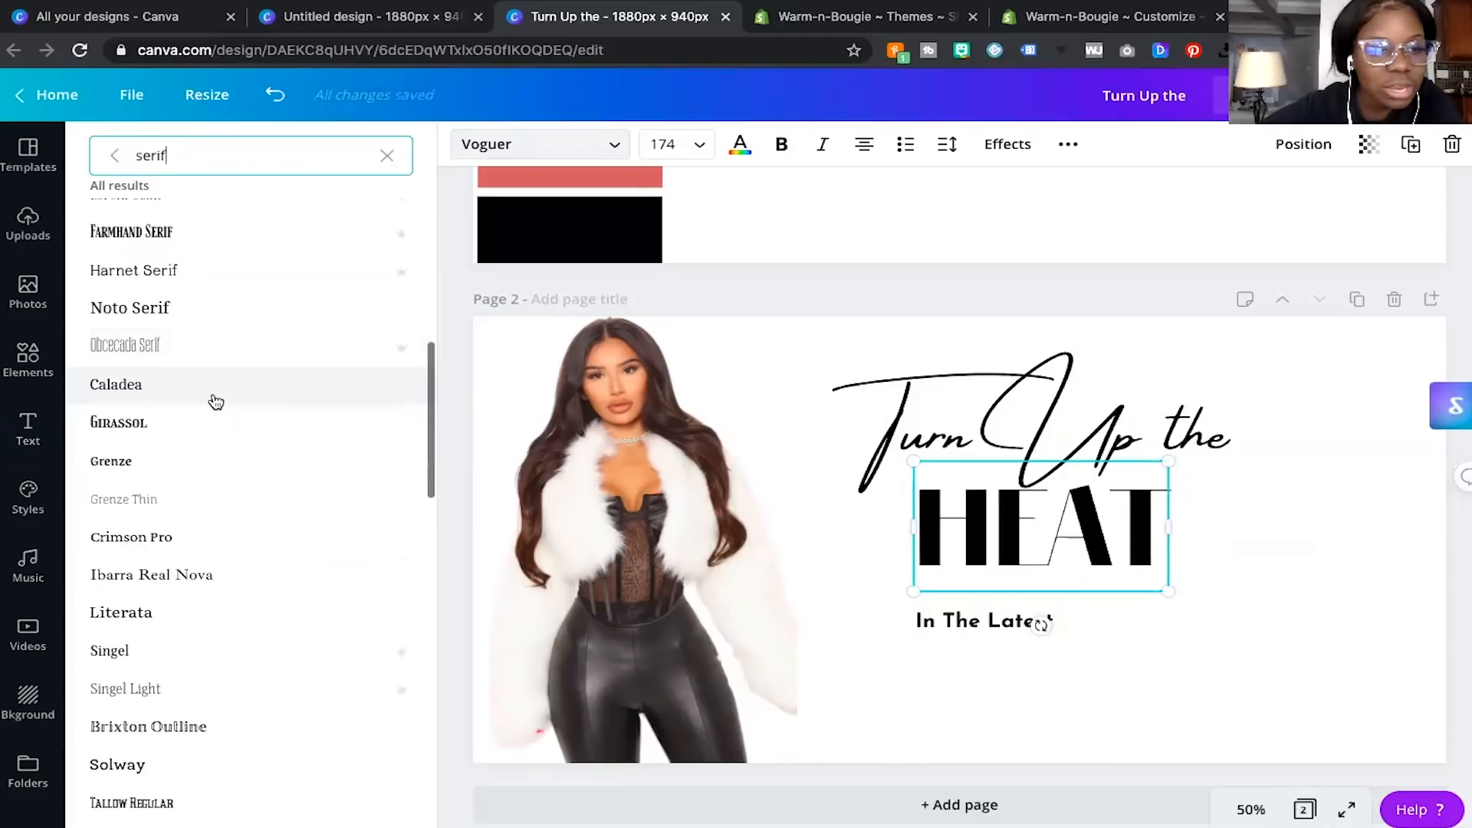
{"action": "left_click", "coordinate": [196, 357]}
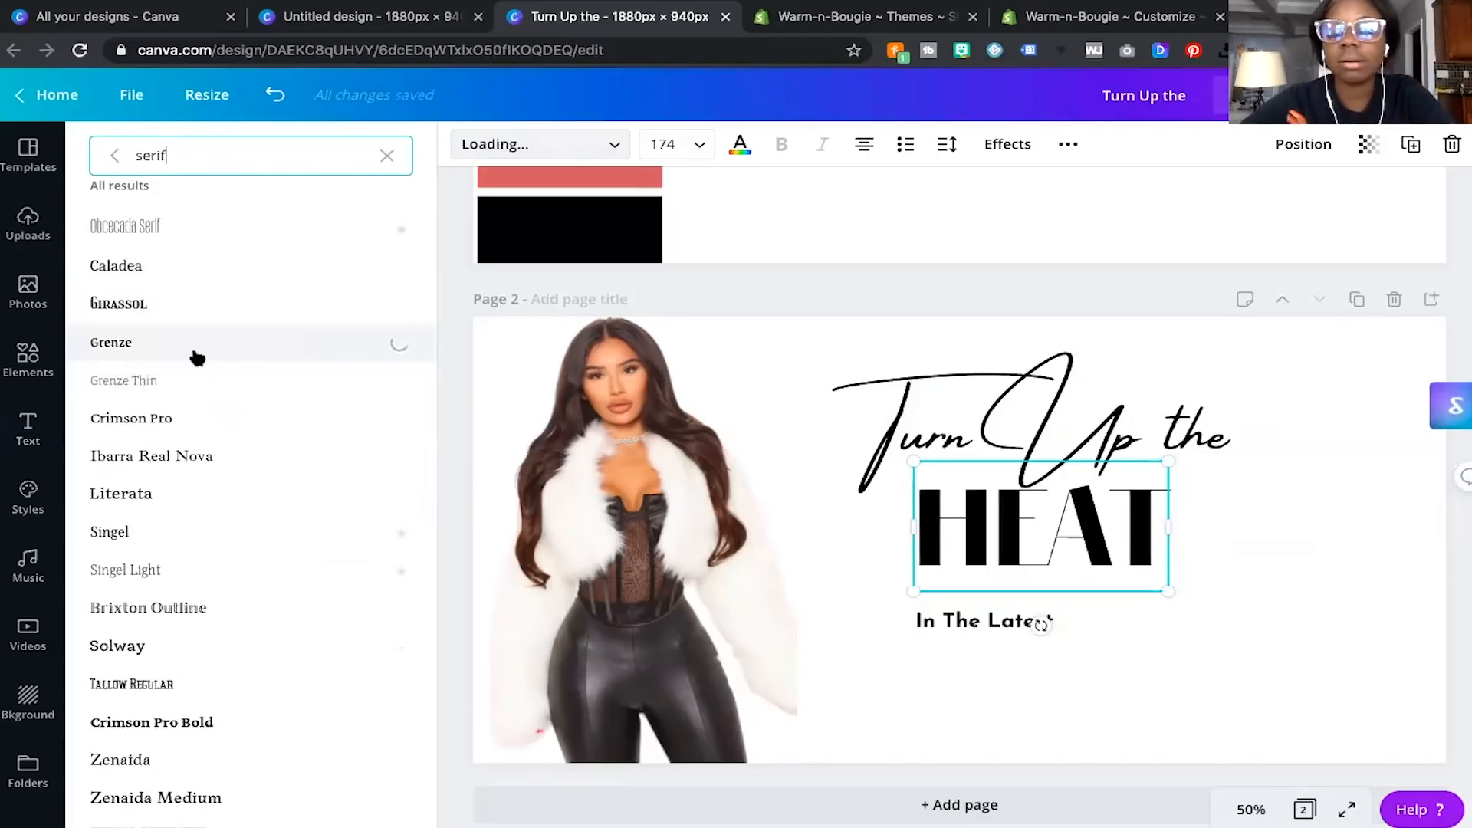
Set "HEAT" in the Playfair Display Black font from the serif results.
{"action": "scroll", "coordinate": [236, 647], "scroll_direction": "down", "scroll_amount": 10}
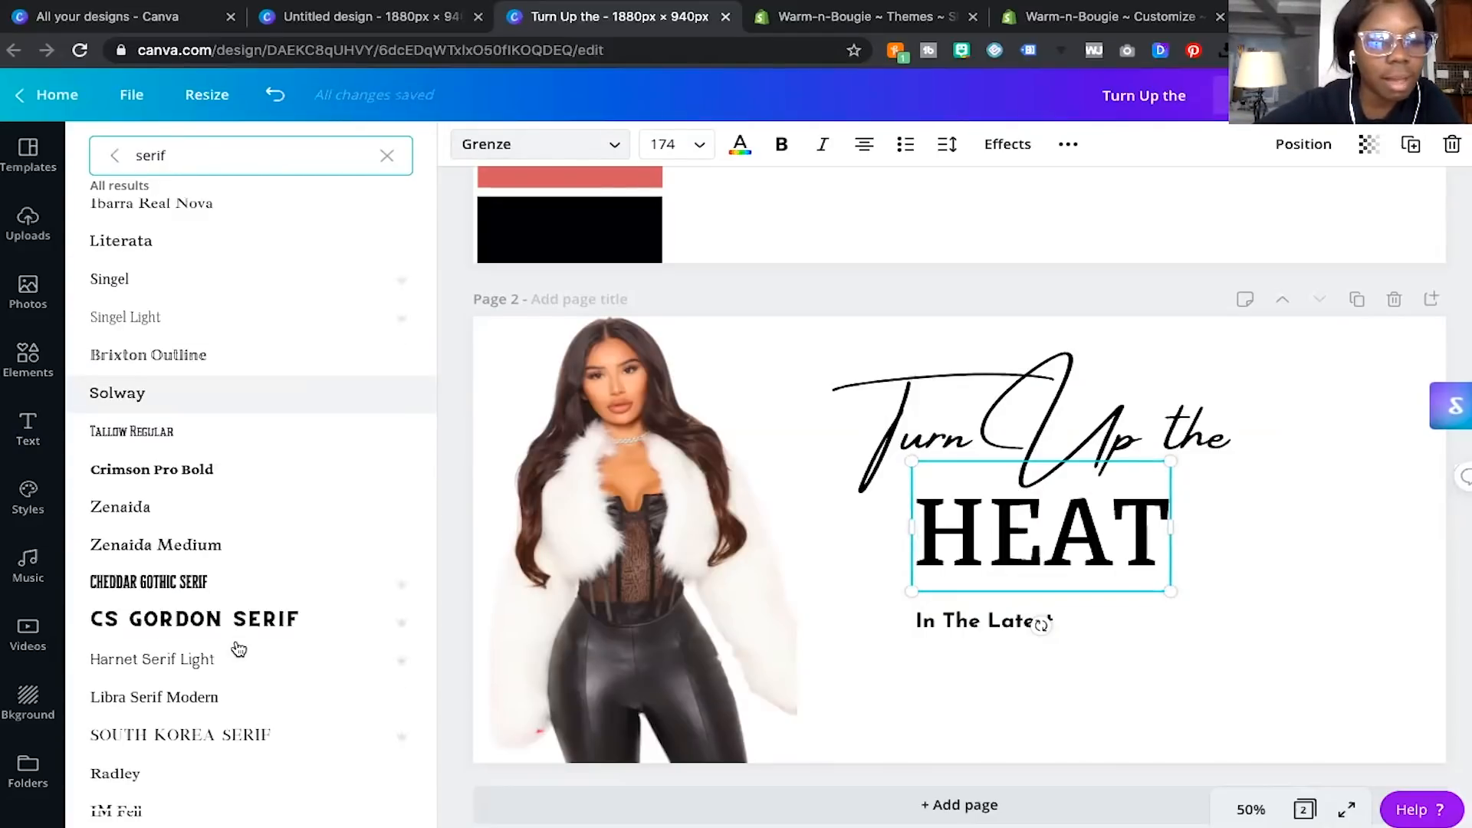
{"action": "left_click", "coordinate": [259, 507]}
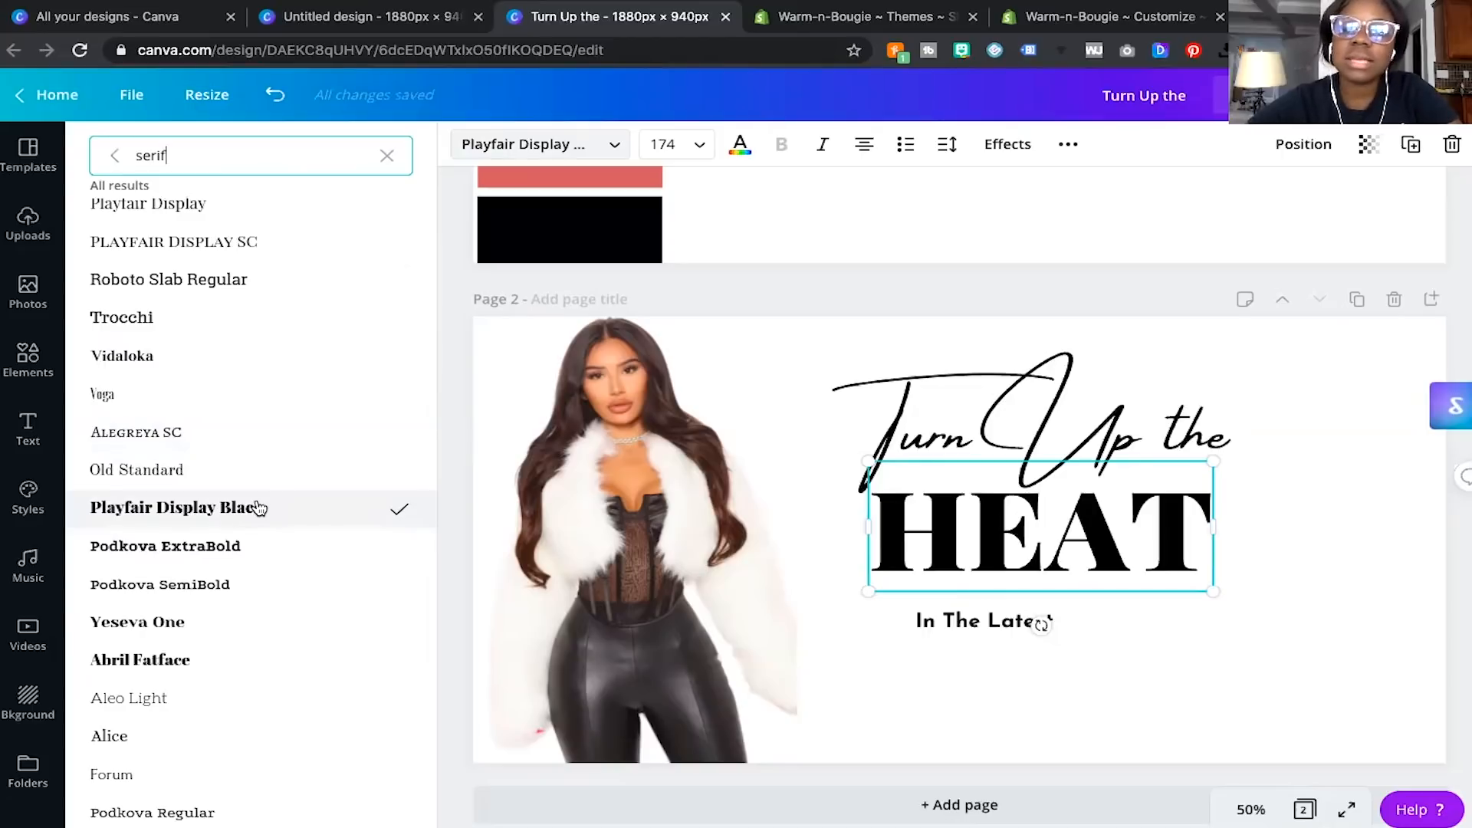
{"action": "scroll", "coordinate": [259, 508], "scroll_direction": "down", "scroll_amount": 5}
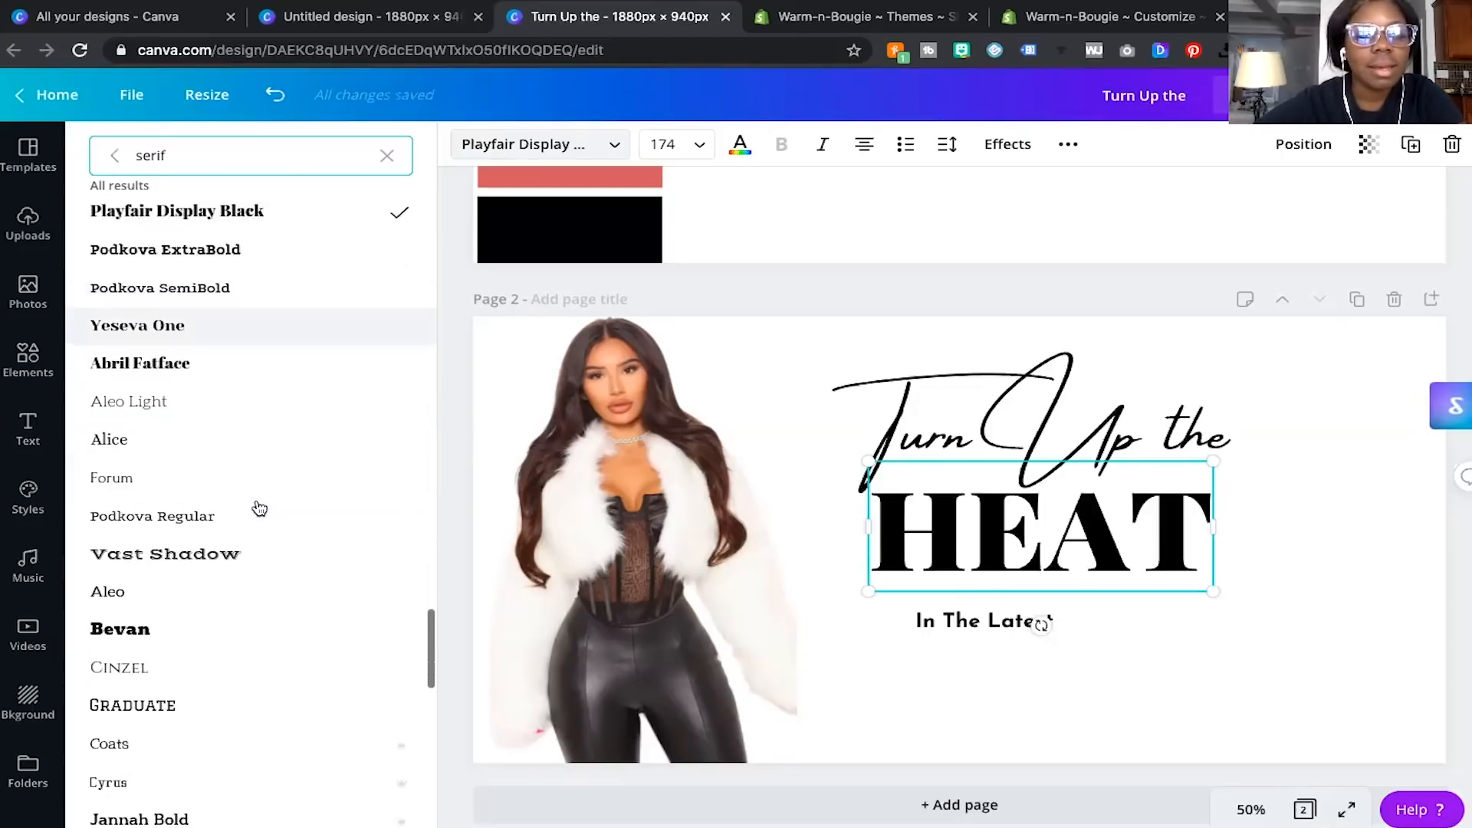
{"action": "scroll", "coordinate": [258, 506], "scroll_direction": "down", "scroll_amount": 4}
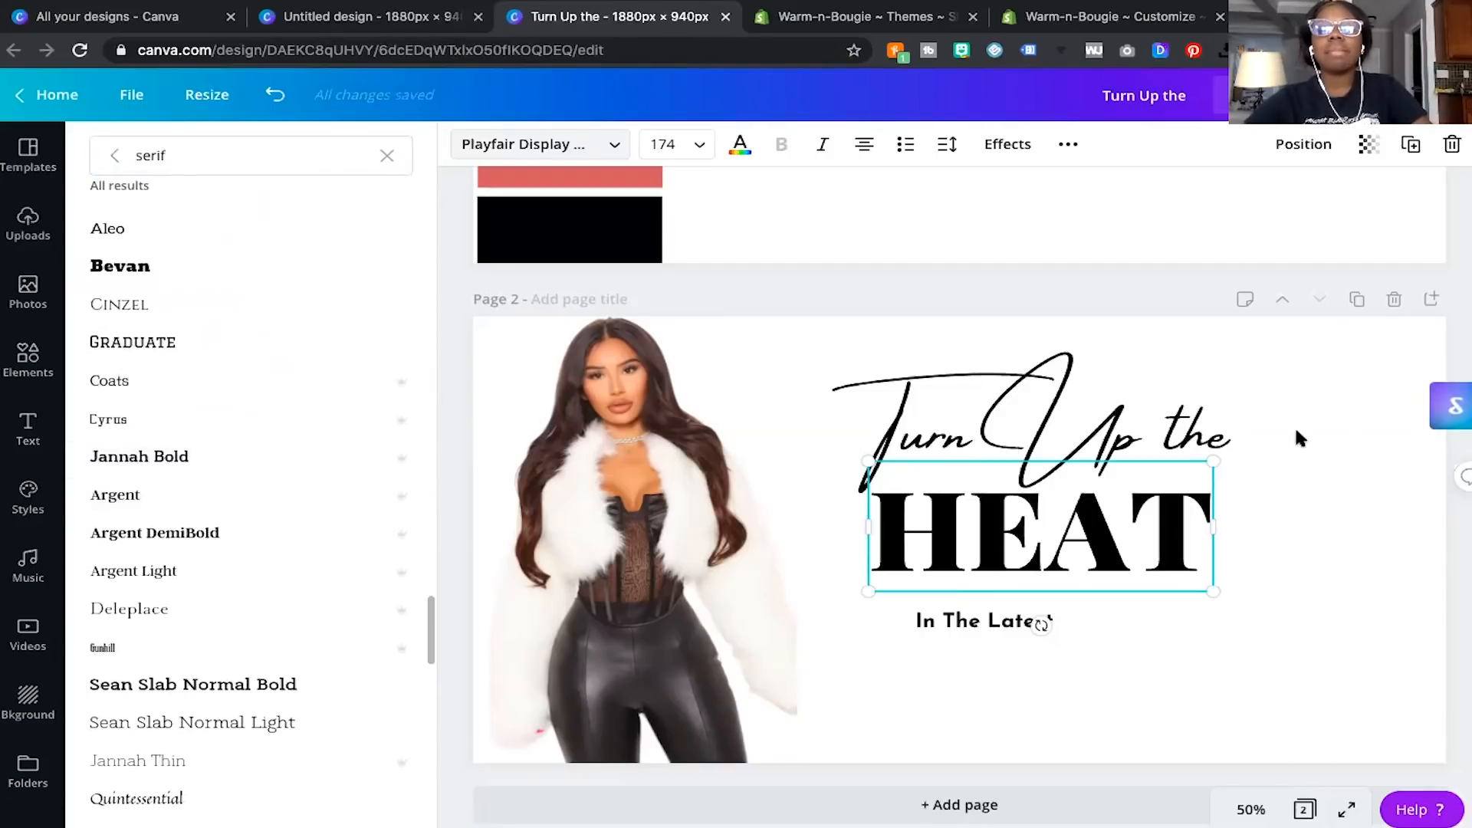
{"action": "key", "text": "Escape"}
Search the fonts for "times" and set "In The Latest" in bold Times Neue Roman.
{"action": "left_click", "coordinate": [928, 617]}
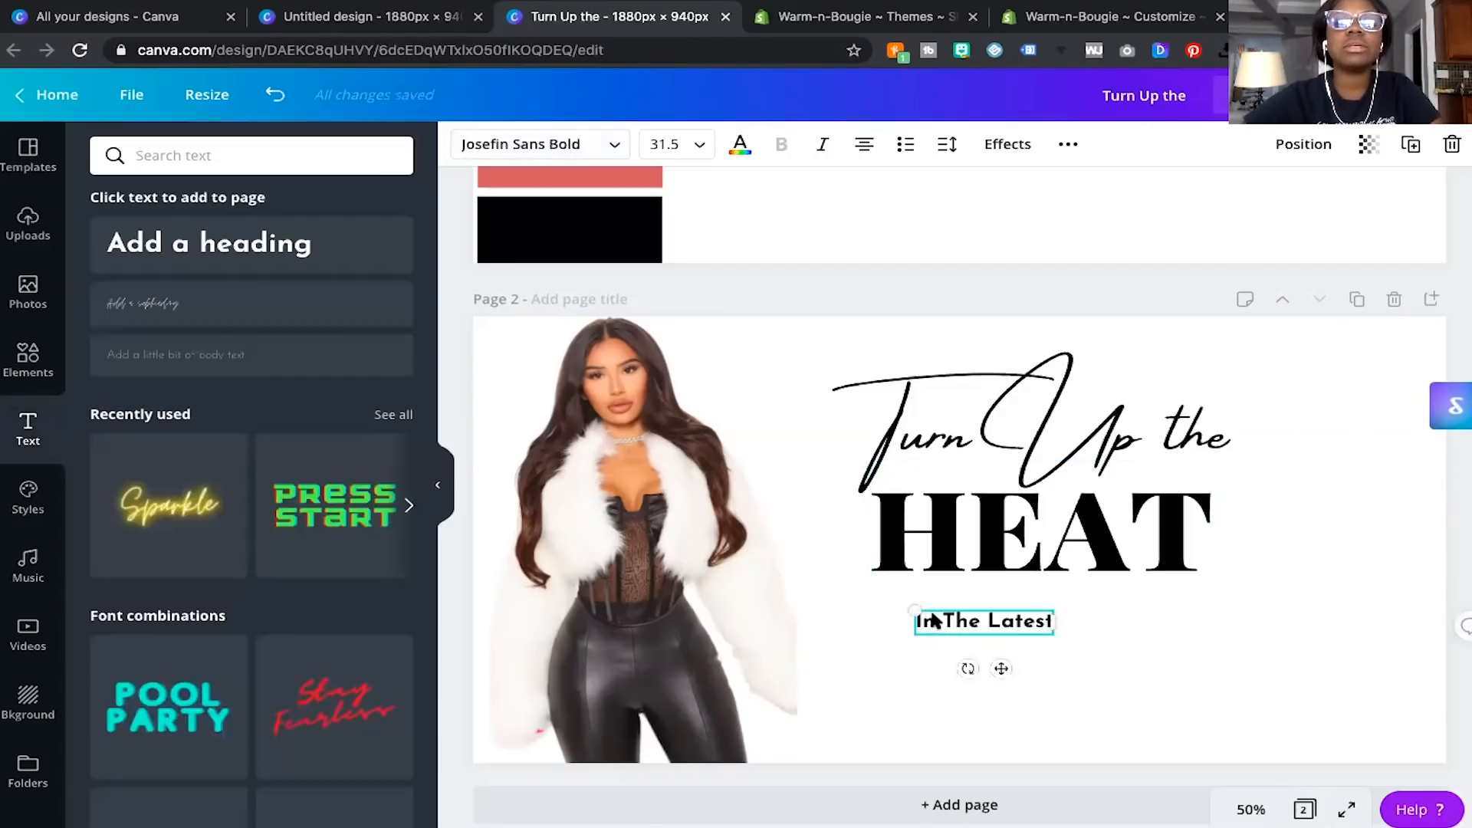
{"action": "left_click", "coordinate": [608, 145]}
{"action": "scroll", "coordinate": [341, 338], "scroll_direction": "up", "scroll_amount": 10}
{"action": "double_click", "coordinate": [258, 158]}
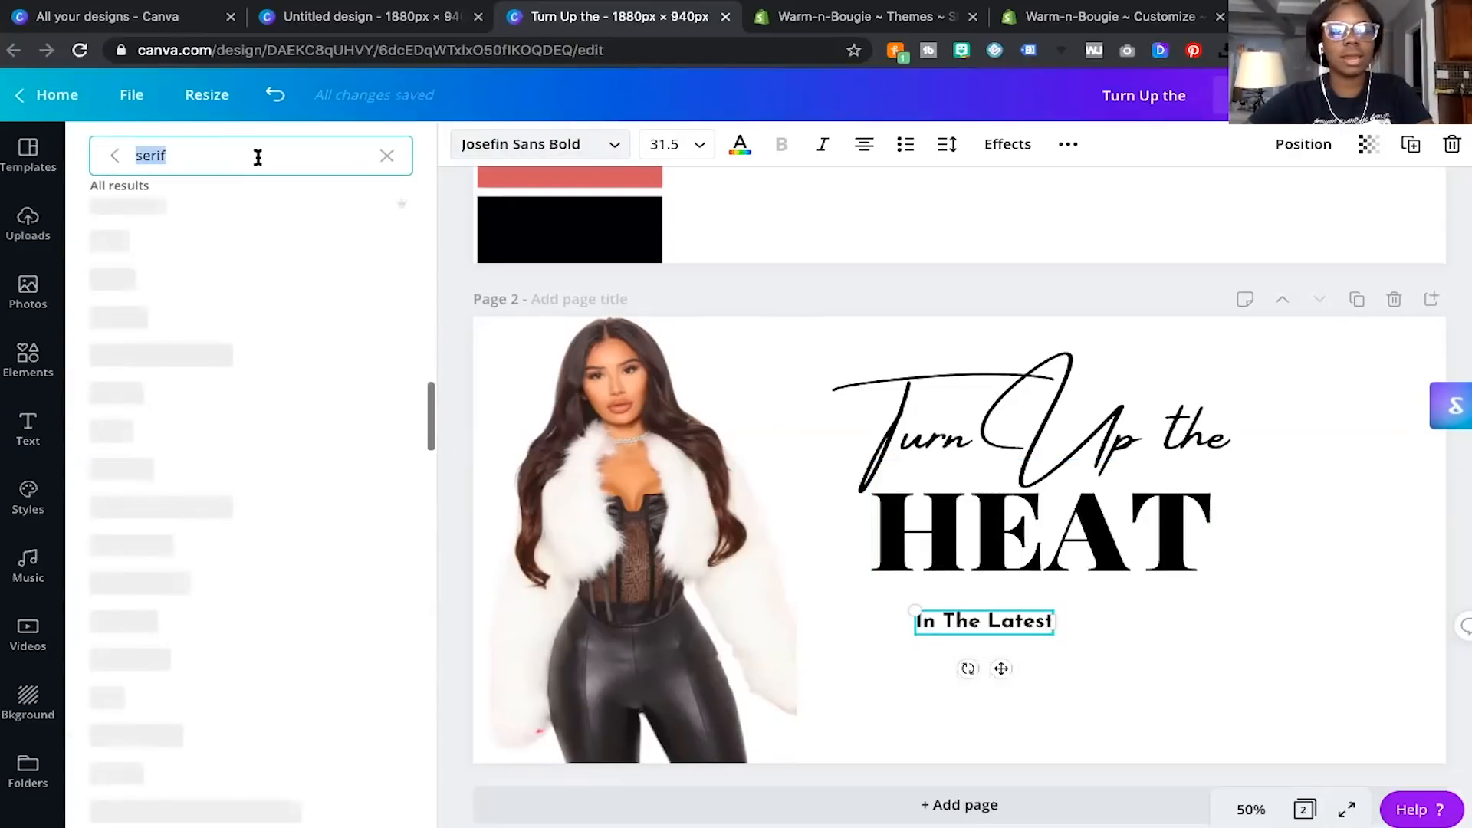
{"action": "type", "text": "times"}
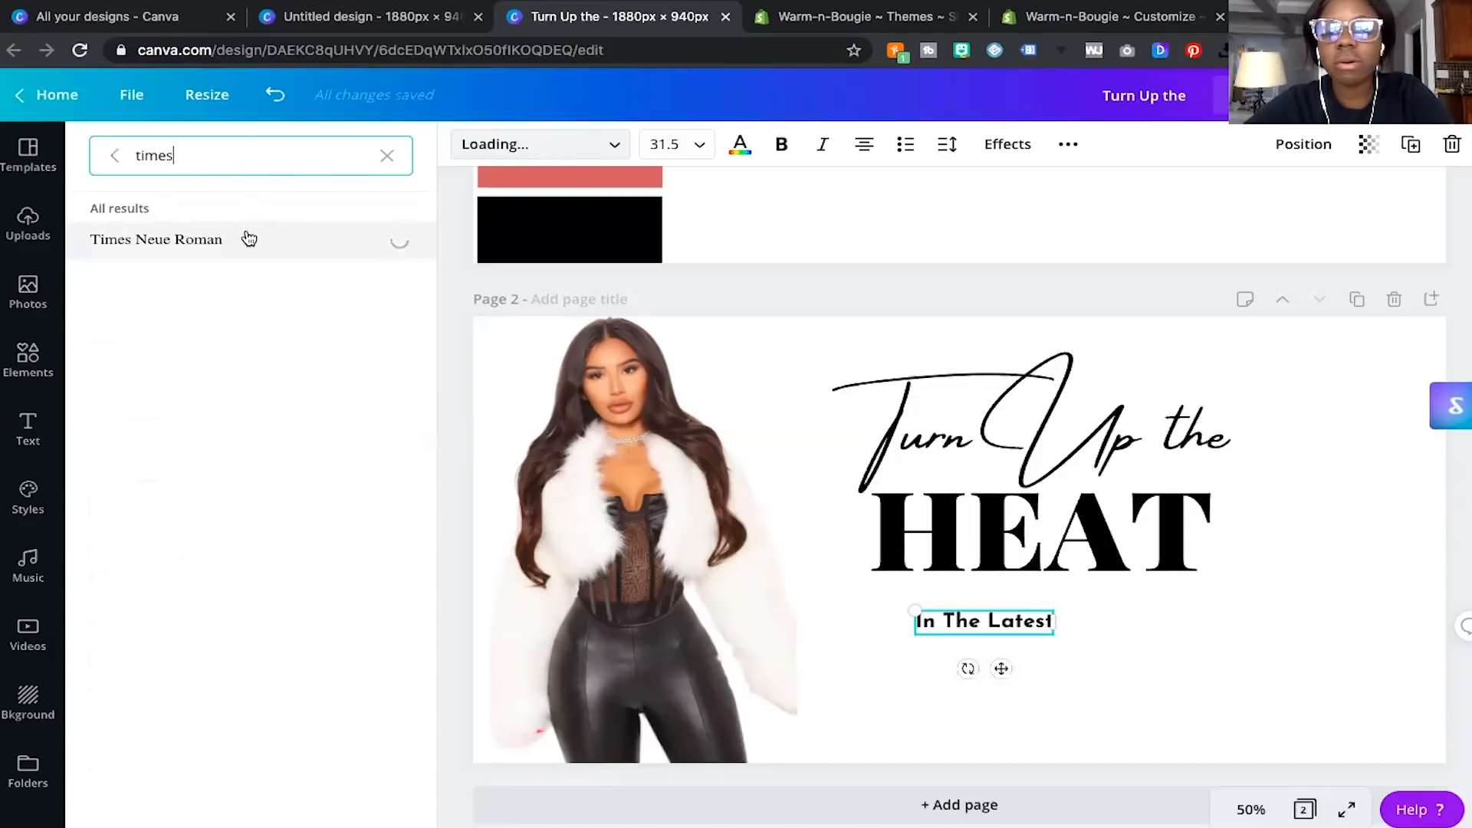
{"action": "left_click", "coordinate": [792, 144]}
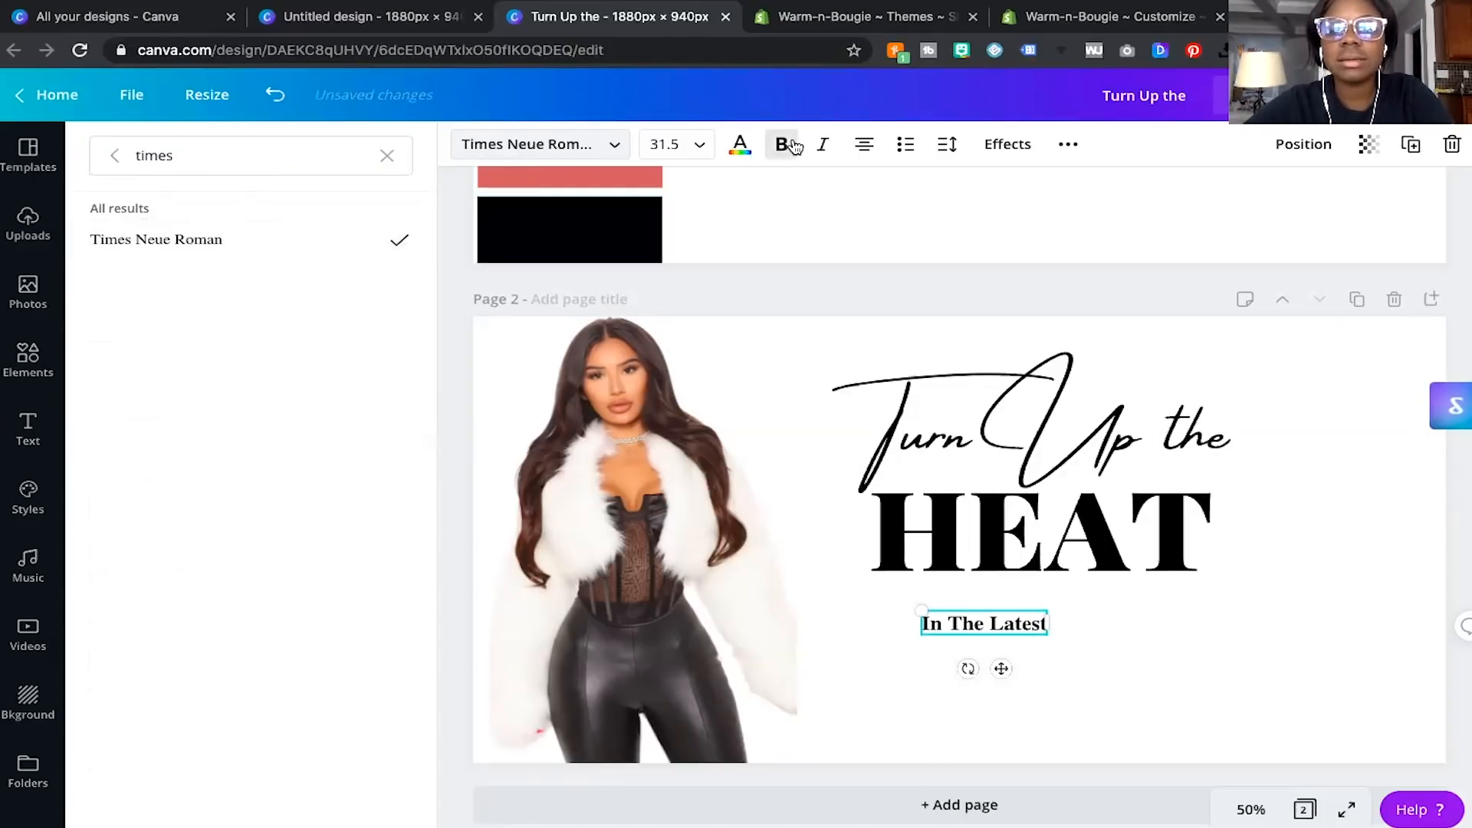
Change "In The Latest" to uppercase and enlarge it to a font size of about 66.1.
{"action": "left_click", "coordinate": [1068, 144]}
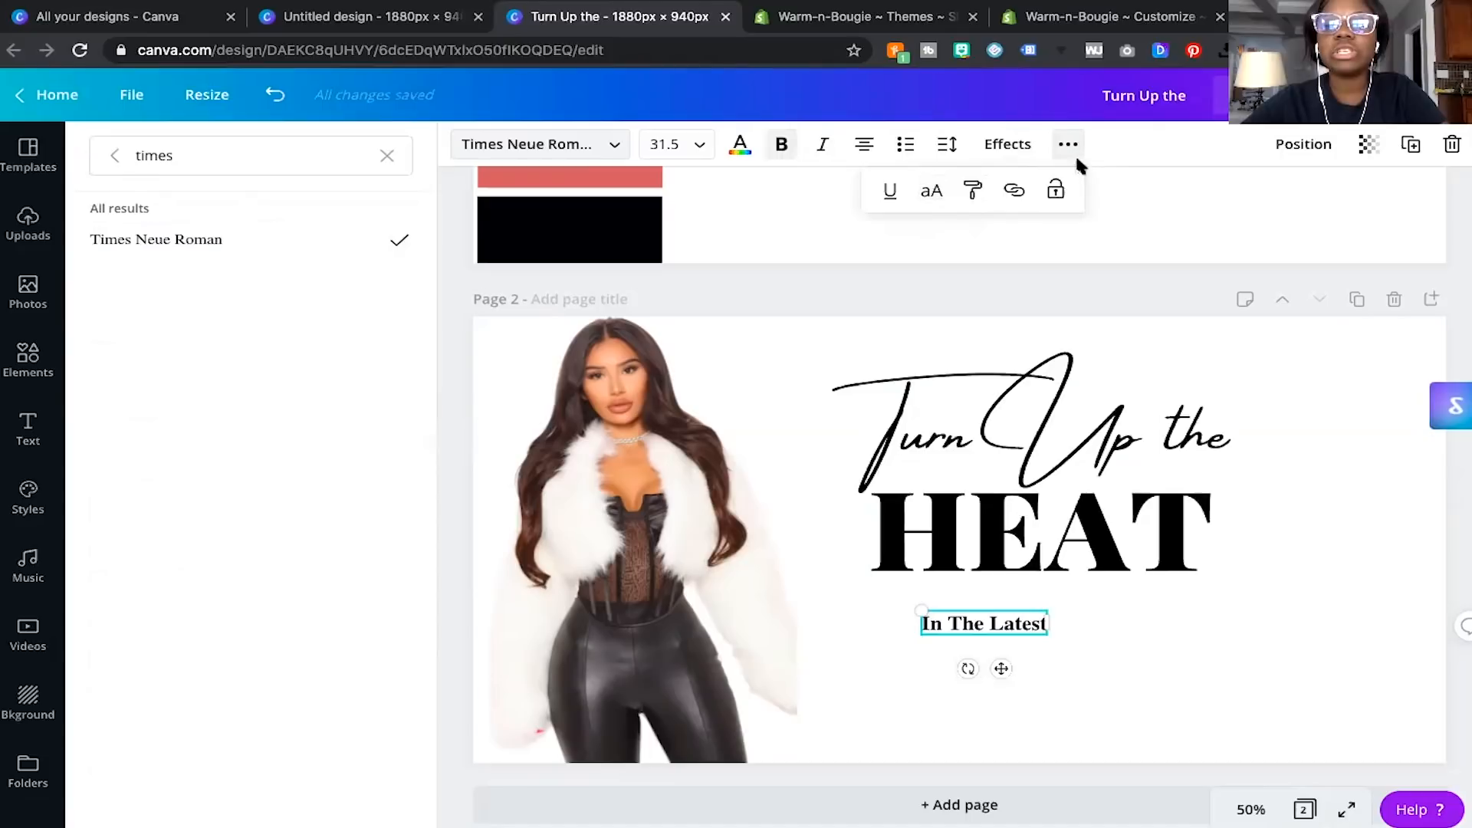
{"action": "left_click", "coordinate": [927, 198]}
{"action": "left_click_drag", "start_coordinate": [902, 609], "coordinate": [852, 601]}
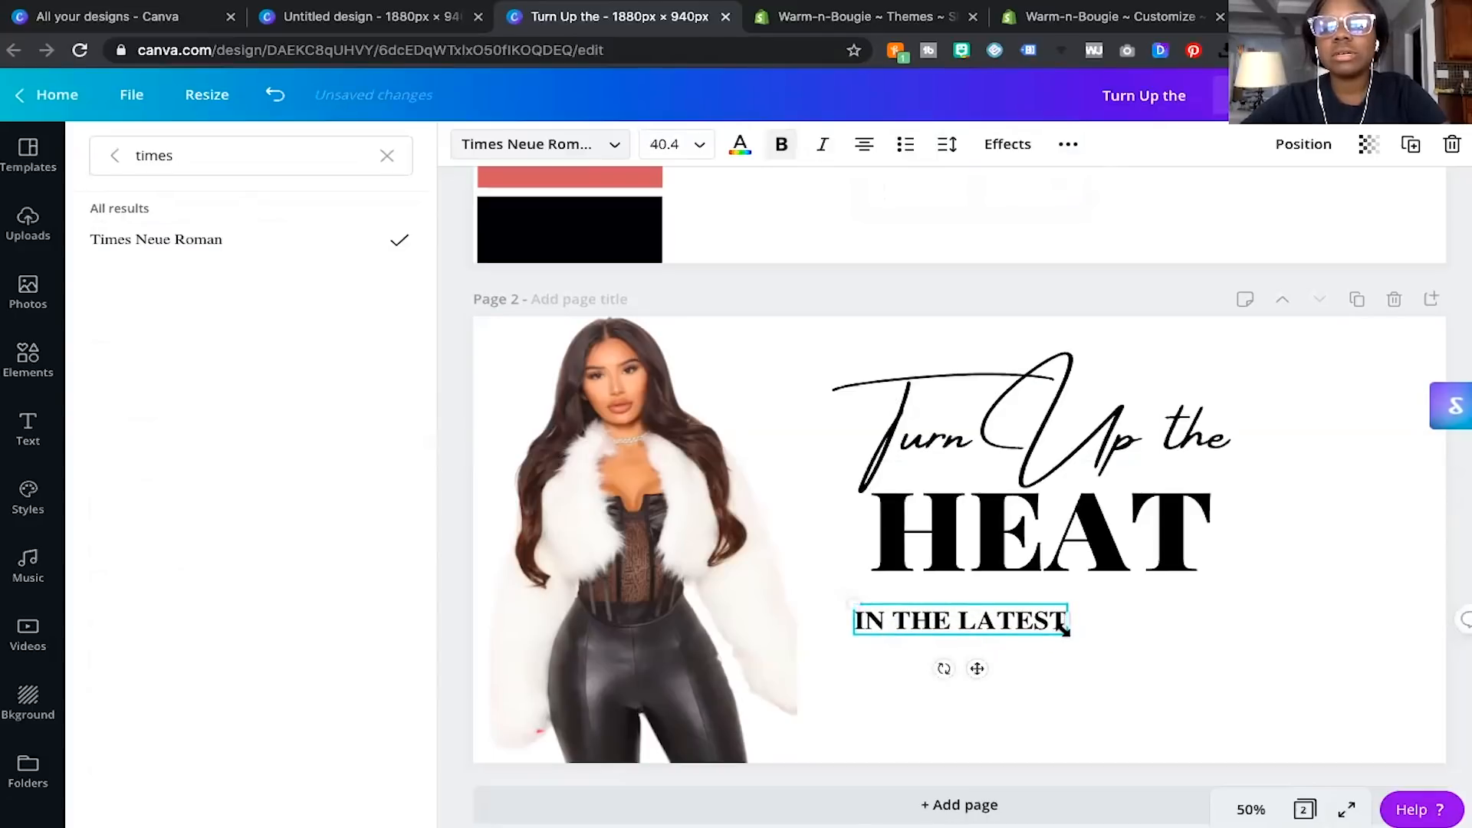
{"action": "left_click_drag", "start_coordinate": [1108, 648], "coordinate": [1215, 602]}
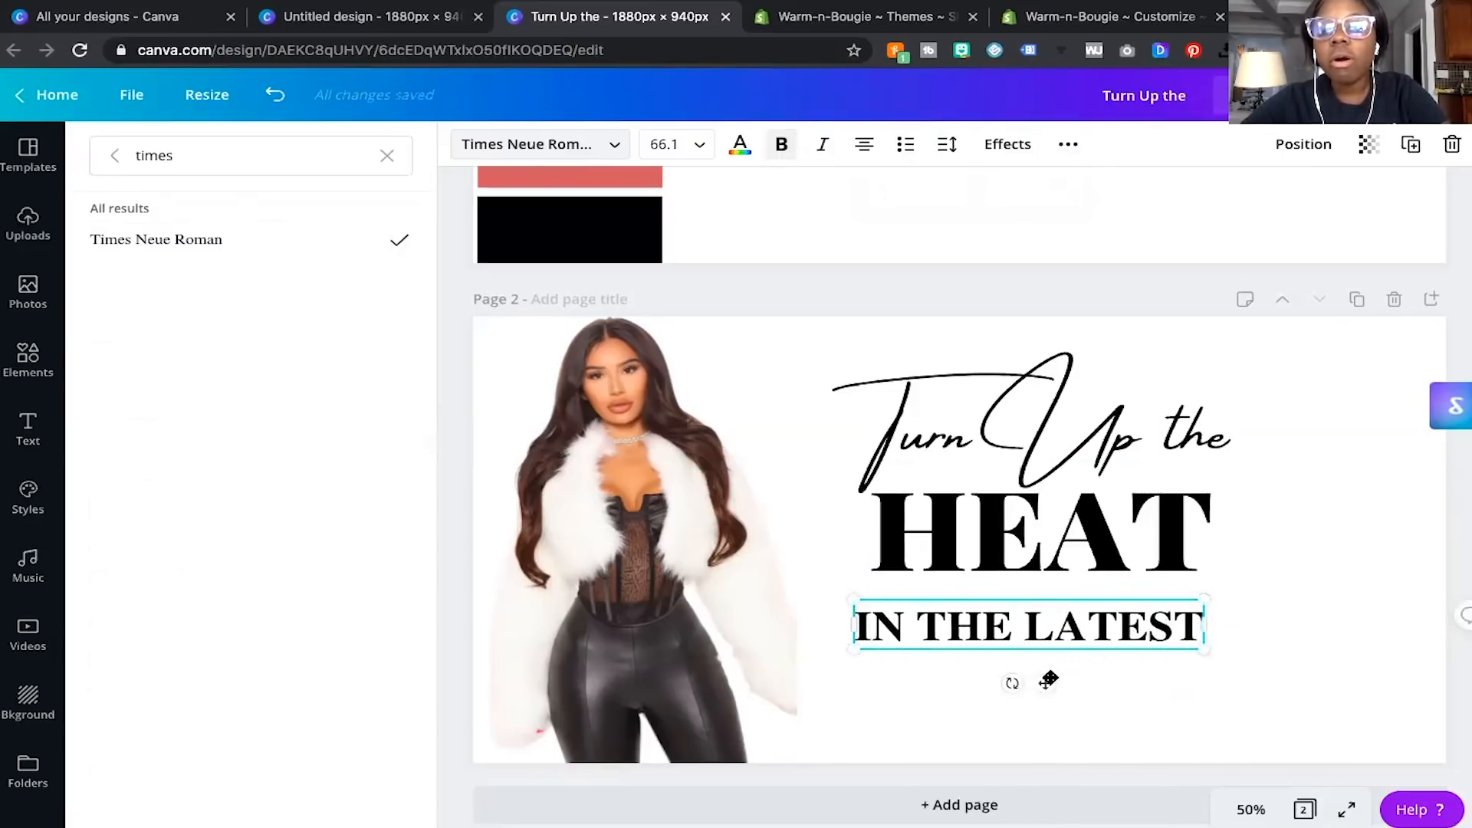
Reduce "IN THE LATEST" to a font size of about 63.3 and align it directly beneath "HEAT".
{"action": "left_click_drag", "start_coordinate": [1052, 659], "coordinate": [1059, 659]}
{"action": "left_click_drag", "start_coordinate": [868, 583], "coordinate": [869, 584]}
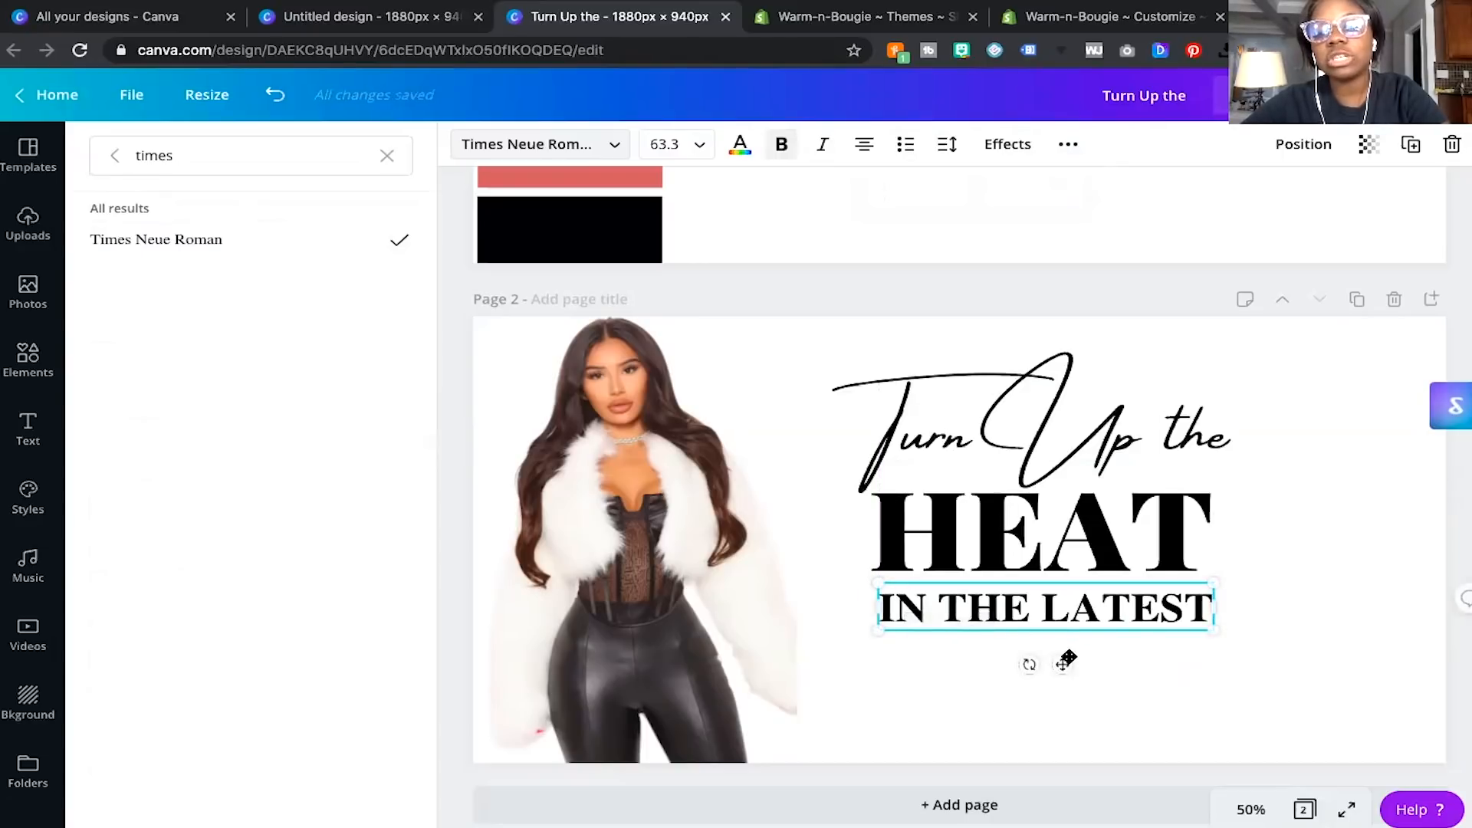
{"action": "left_click_drag", "start_coordinate": [1064, 658], "coordinate": [1055, 653]}
{"action": "left_click", "coordinate": [1259, 572]}
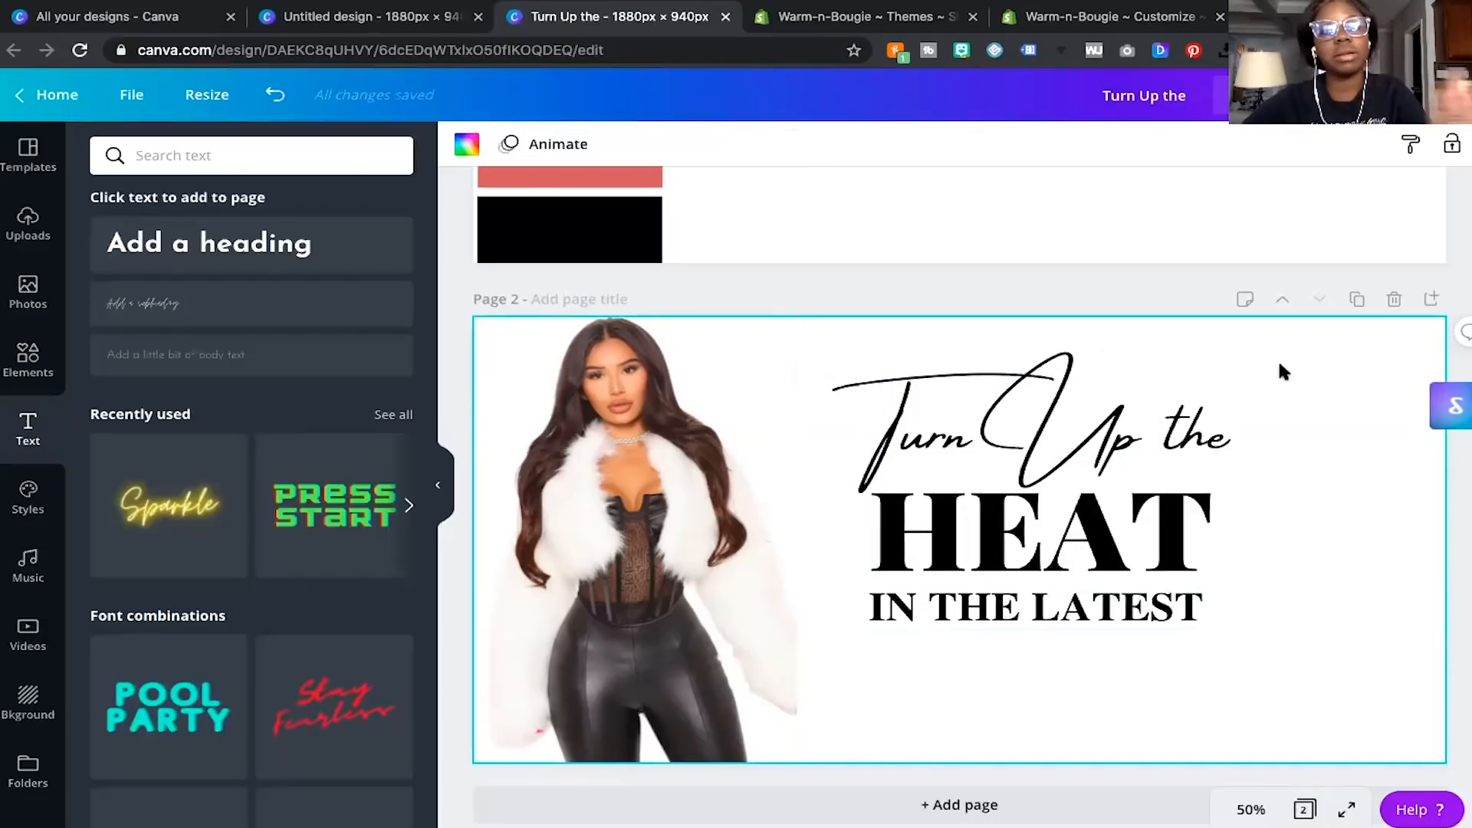
Move the three headline lines together farther from the model and slightly lower on the banner.
{"action": "left_click_drag", "start_coordinate": [1277, 358], "coordinate": [977, 621]}
{"action": "left_click_drag", "start_coordinate": [976, 529], "coordinate": [1106, 562]}
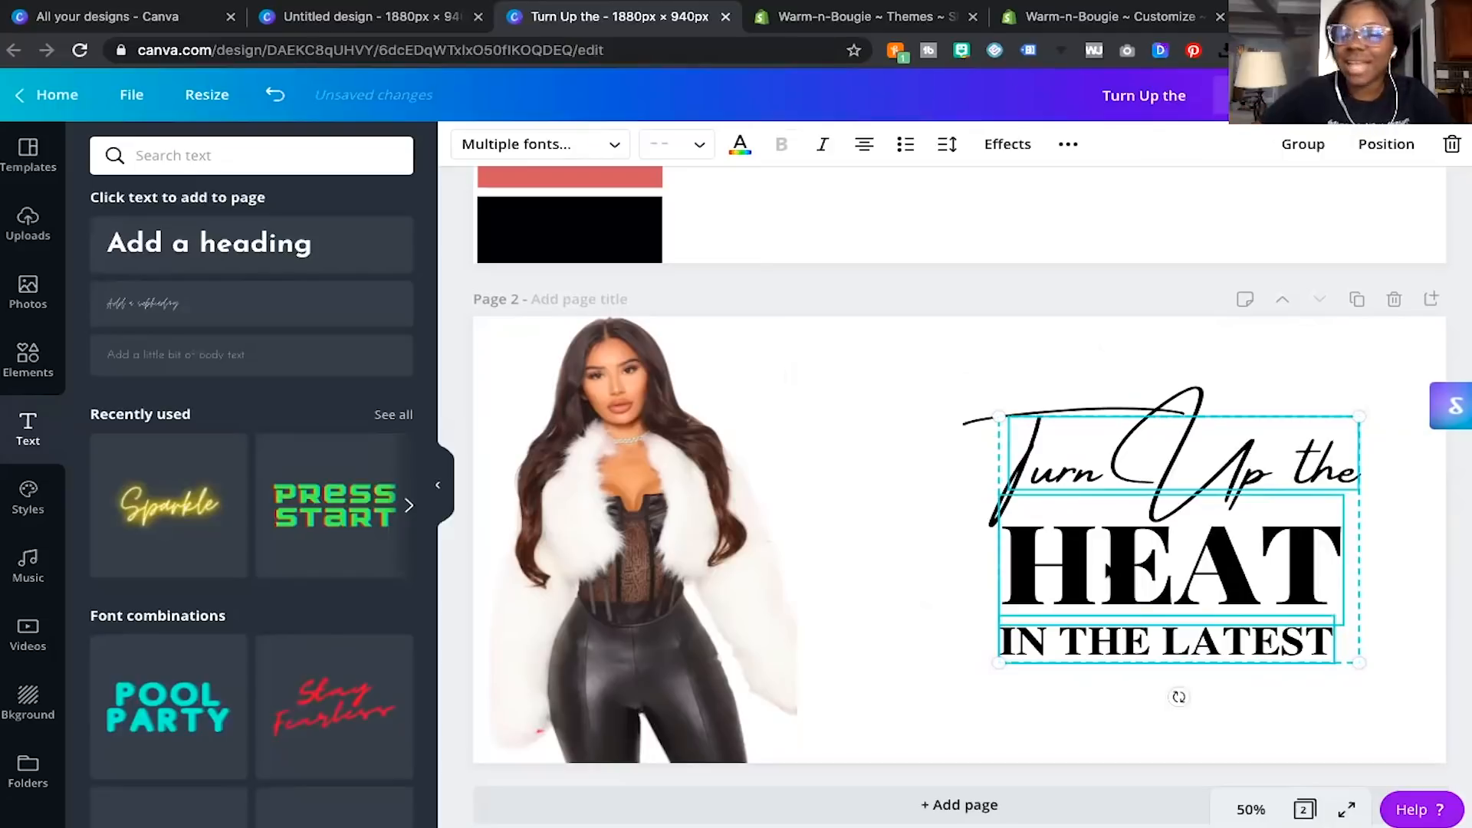
{"action": "left_click", "coordinate": [995, 376]}
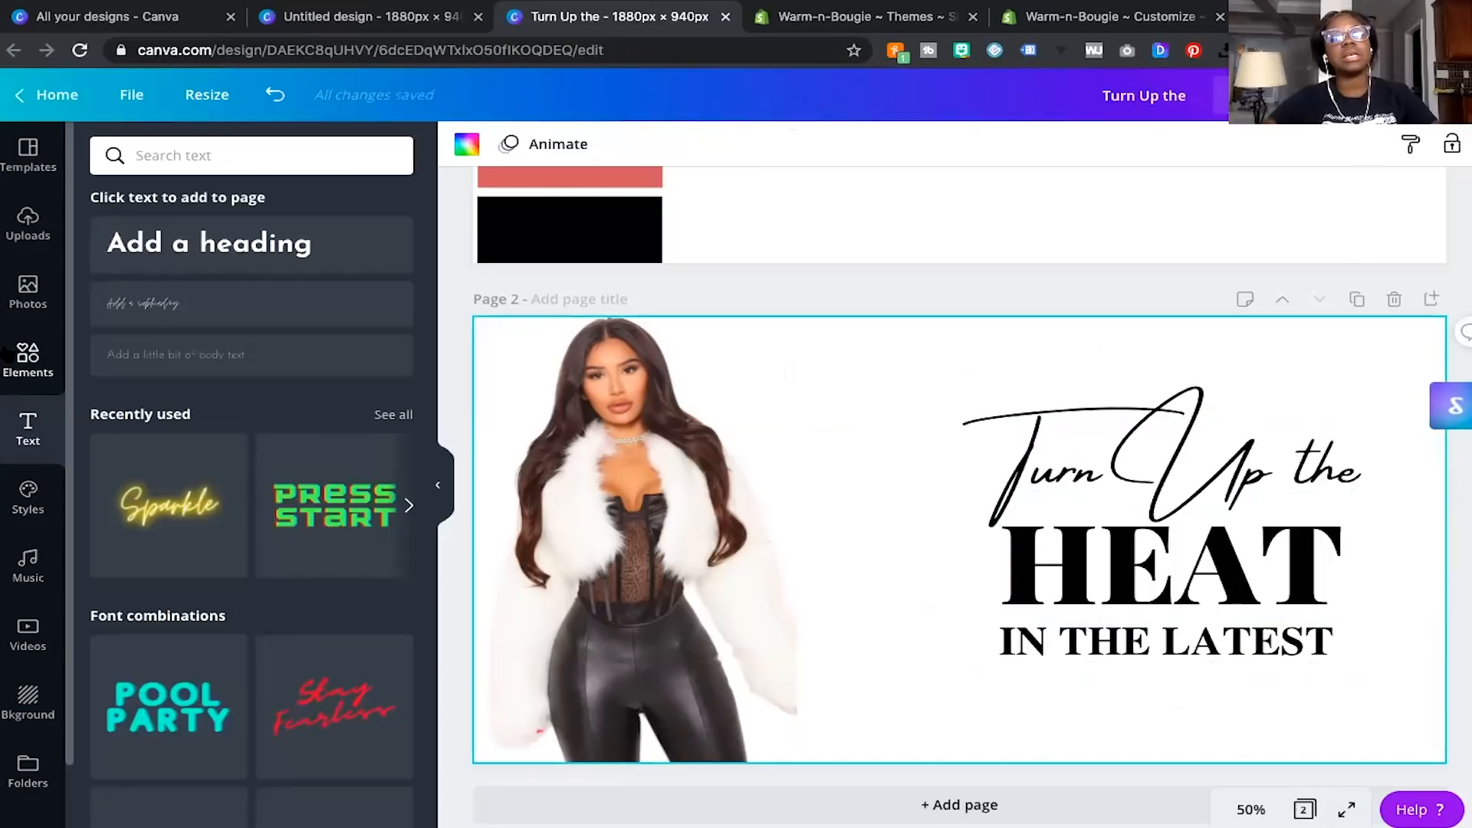
Search the uploaded images for "metallic".
{"action": "left_click", "coordinate": [23, 226]}
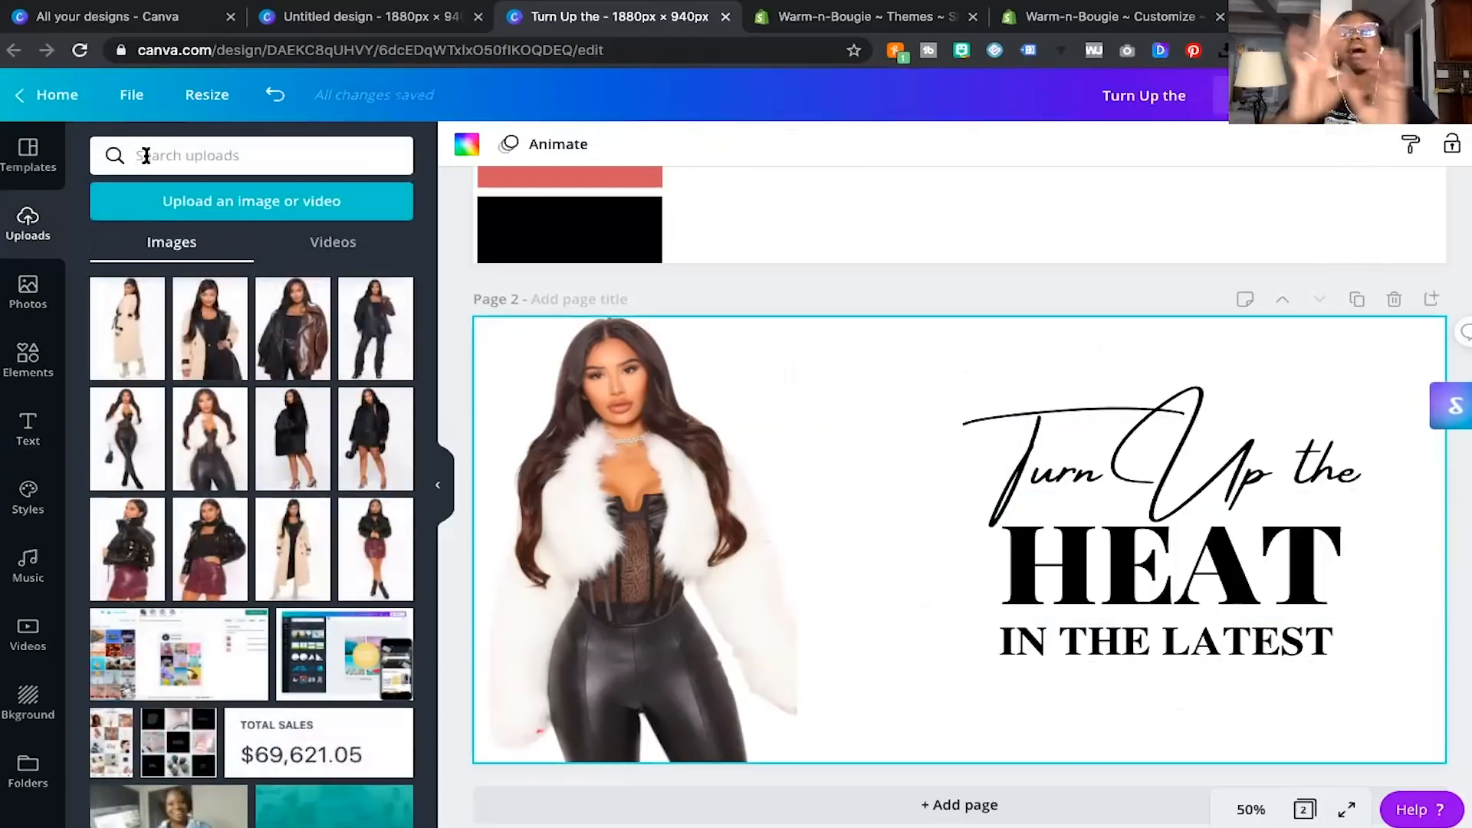
{"action": "left_click", "coordinate": [146, 155]}
{"action": "type", "text": "metallic"}
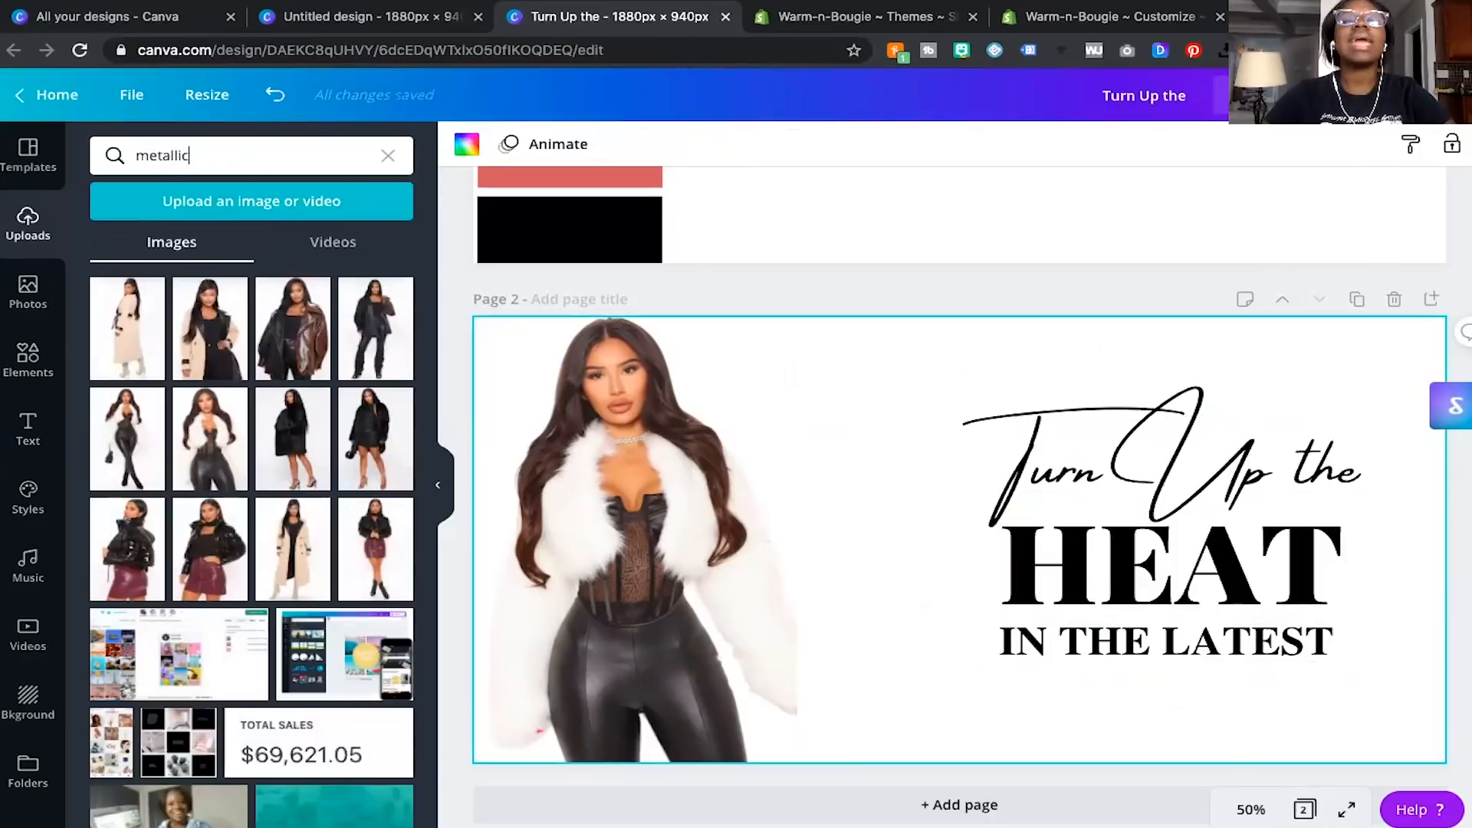
{"action": "key", "text": "Return"}
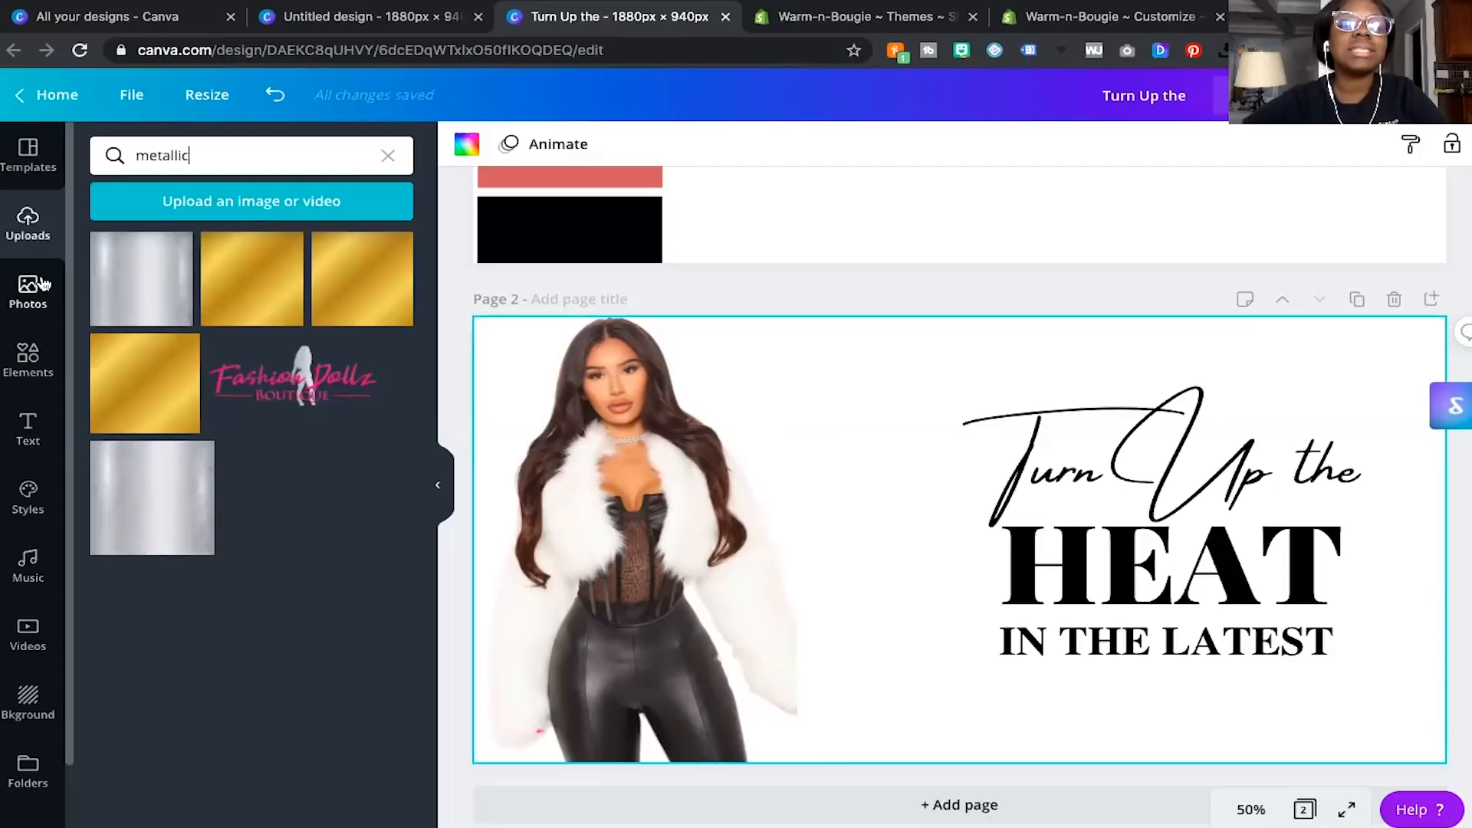
Search the graphic elements for "metallic gold" and look through the results.
{"action": "left_click", "coordinate": [34, 349]}
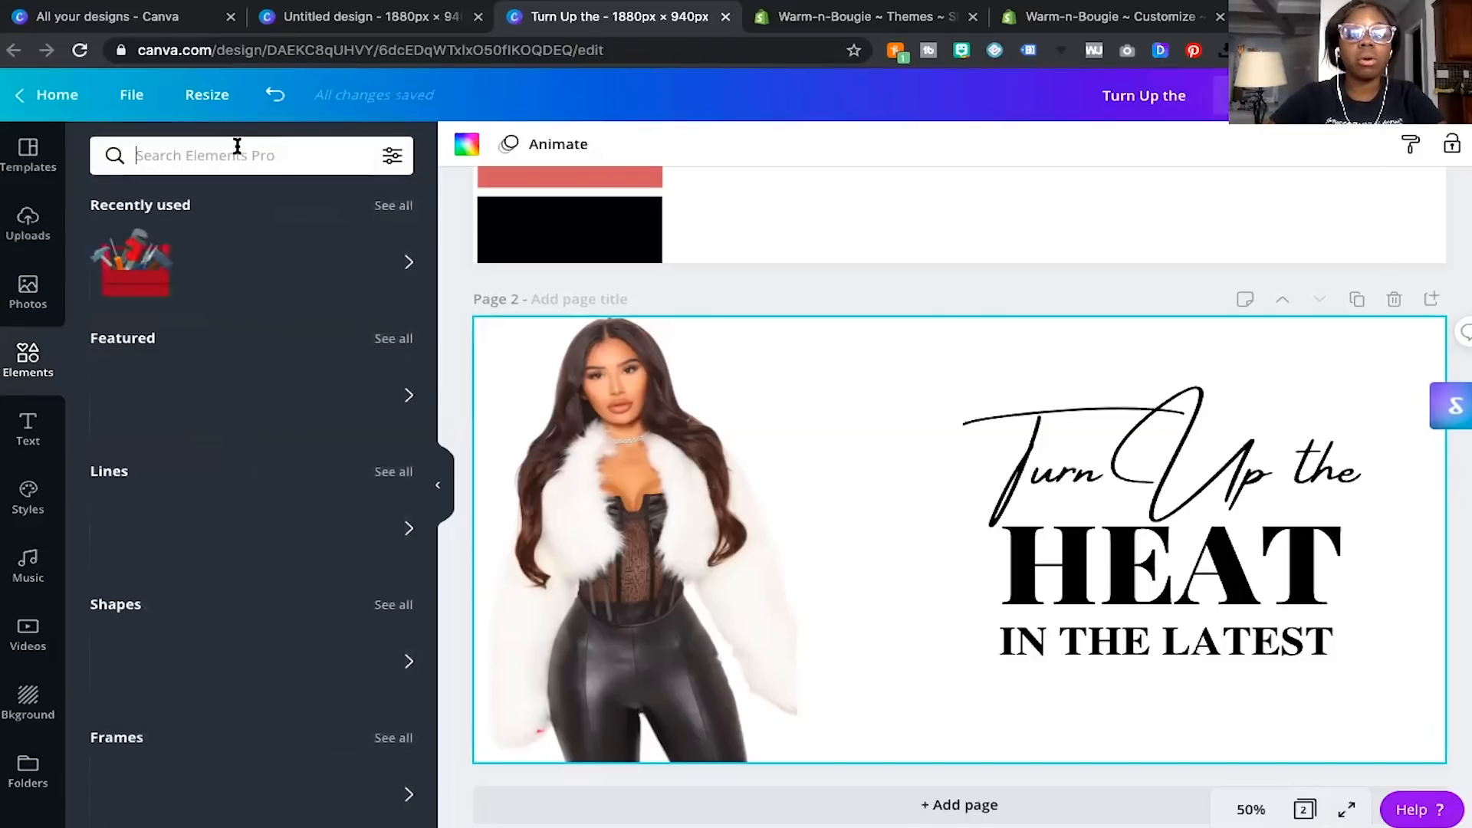
{"action": "type", "text": "metallic gold"}
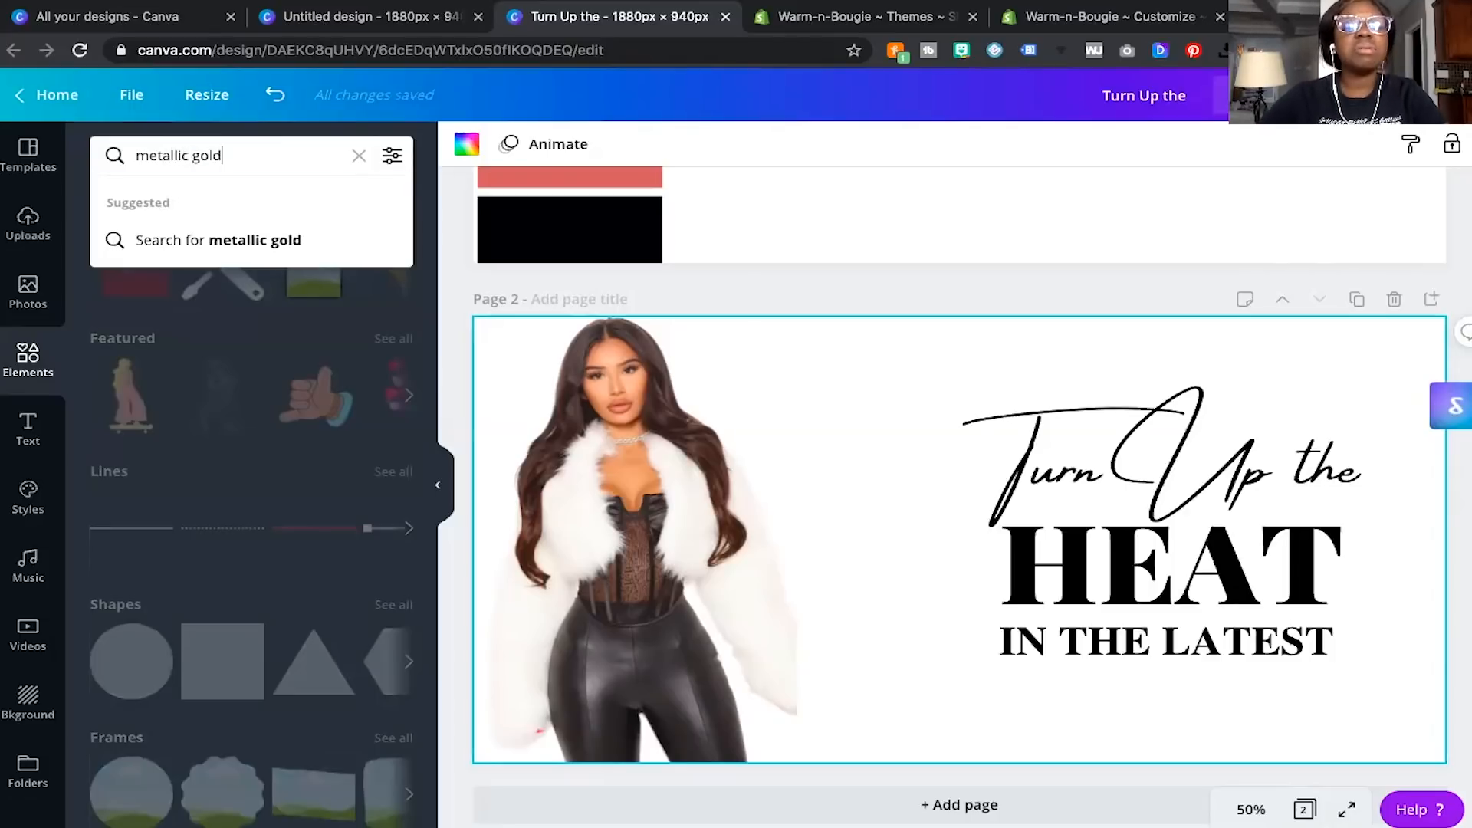
{"action": "key", "text": "Return"}
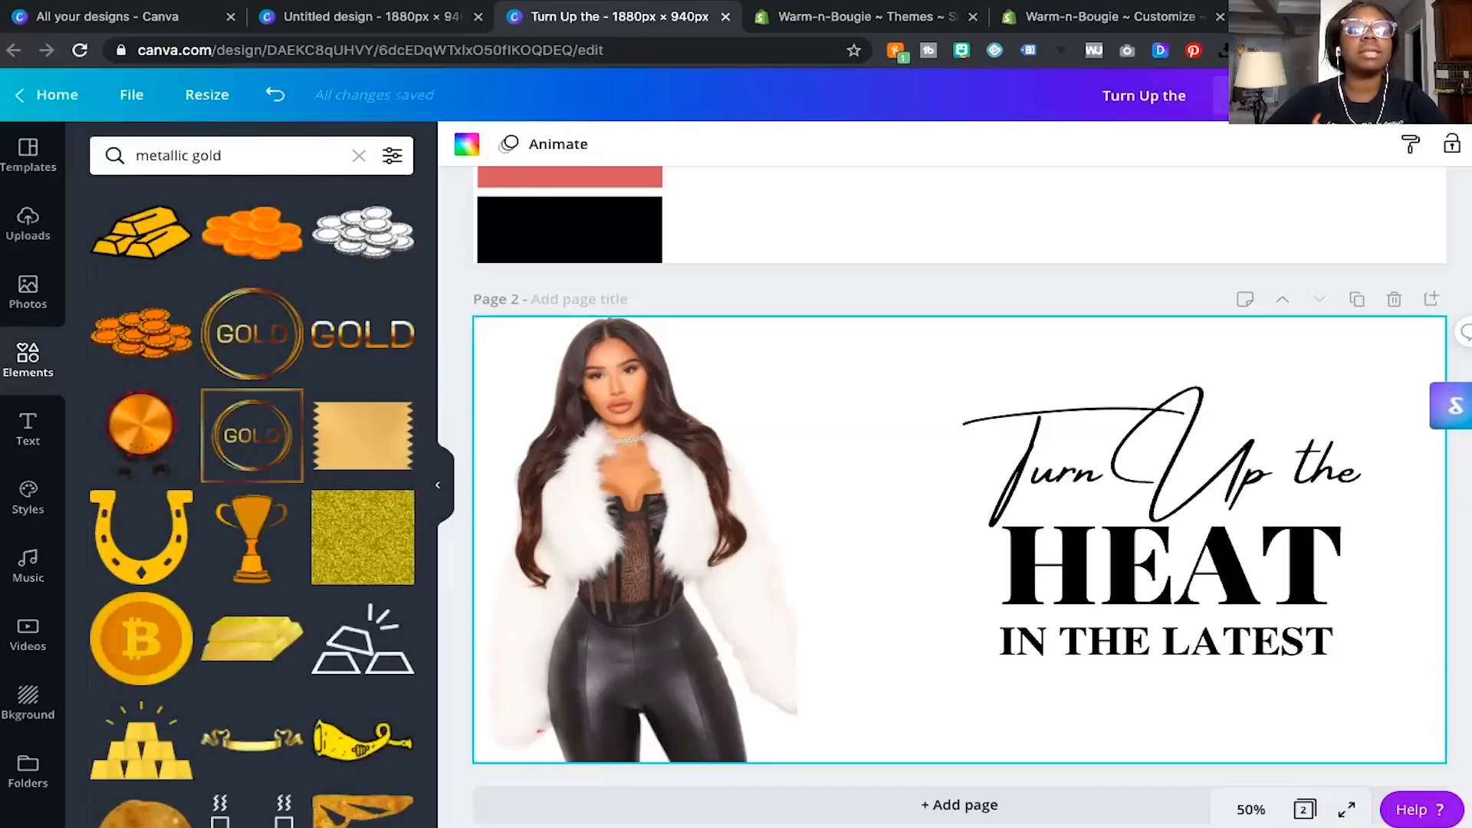
{"action": "scroll", "coordinate": [268, 600], "scroll_direction": "down", "scroll_amount": 6}
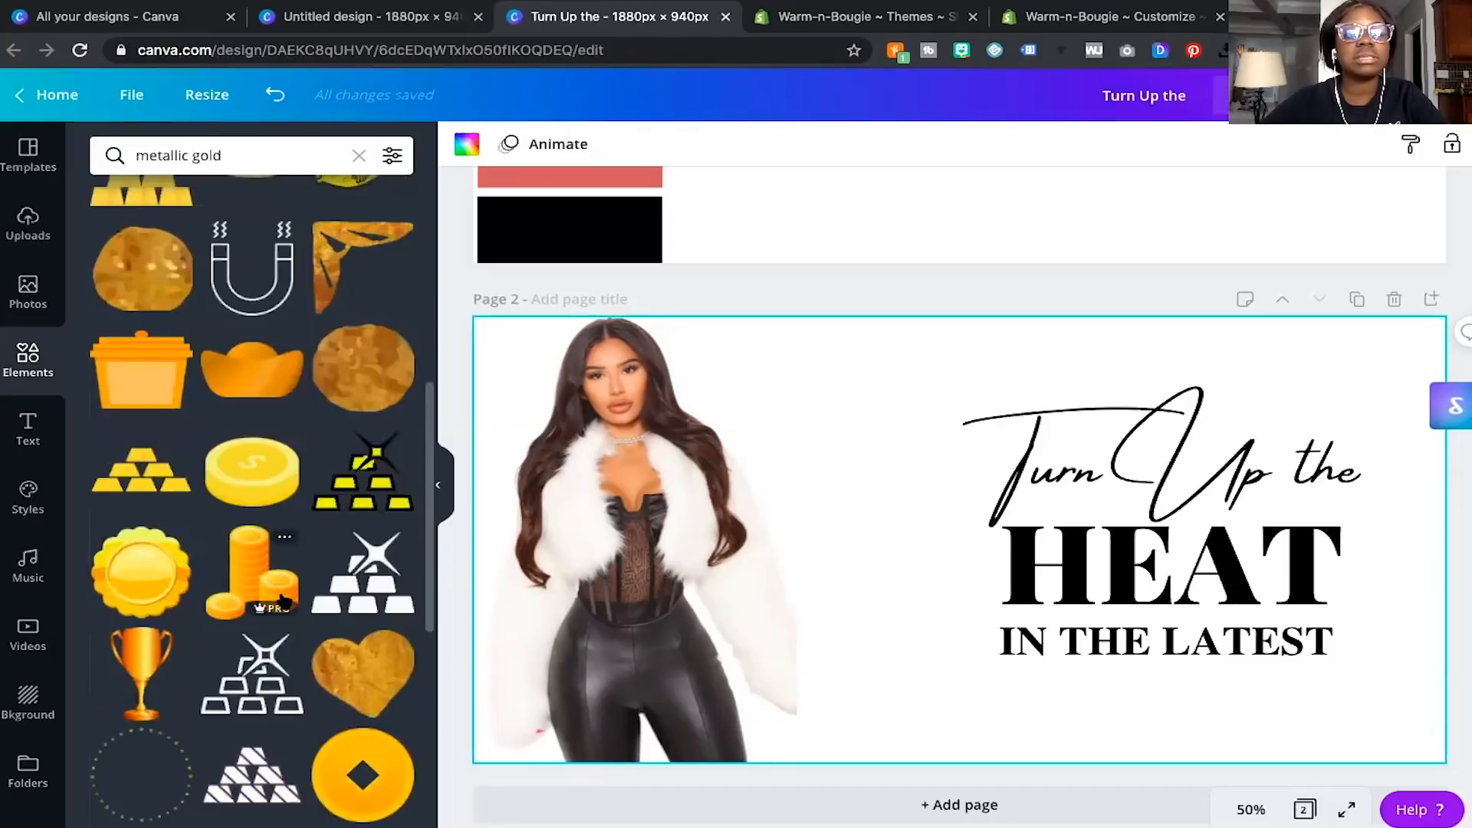
Search the graphic elements for "gold" and look through the results for a headline accent.
{"action": "triple_click", "coordinate": [194, 151]}
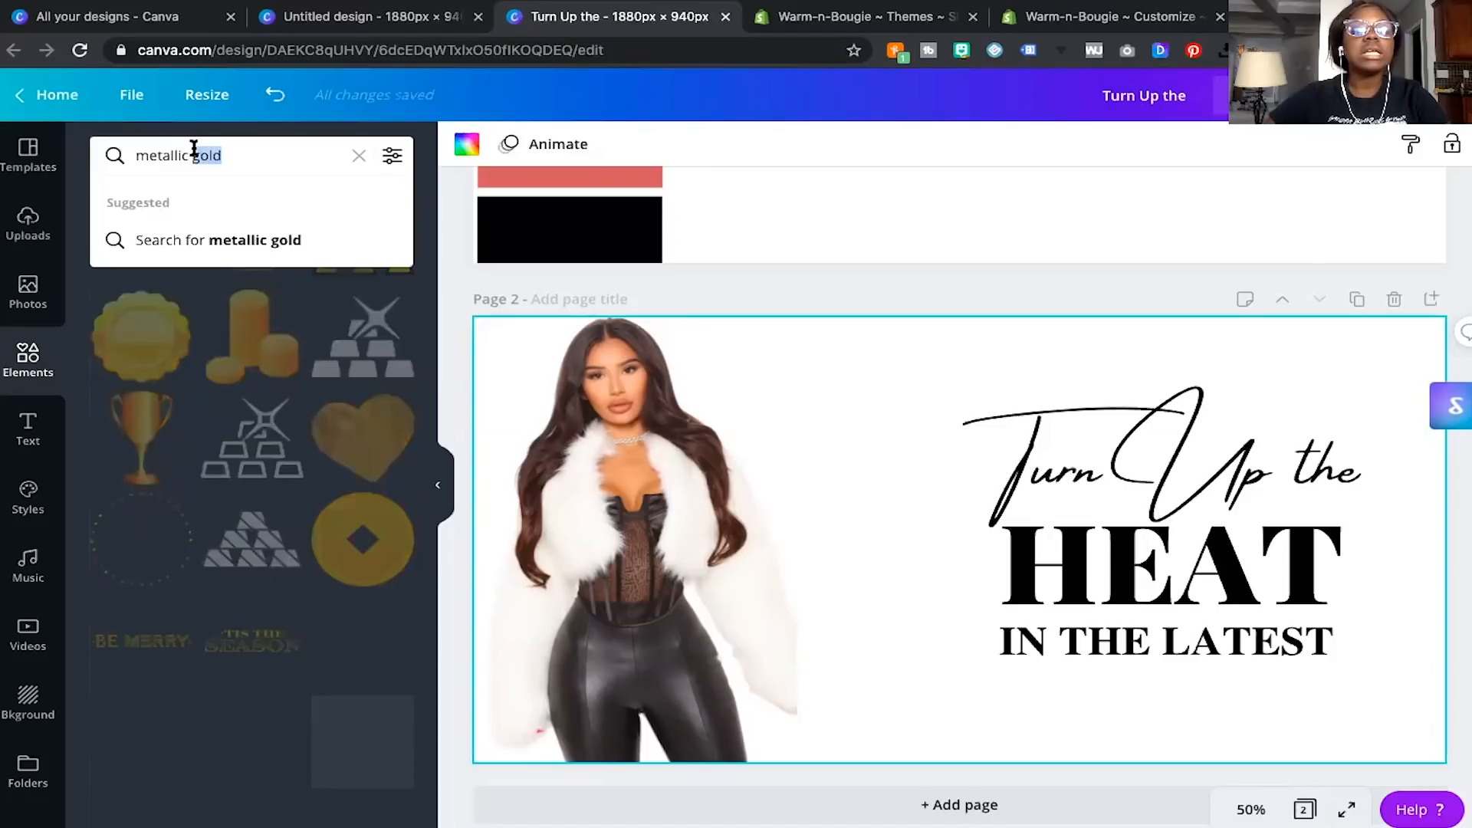
{"action": "type", "text": "gold"}
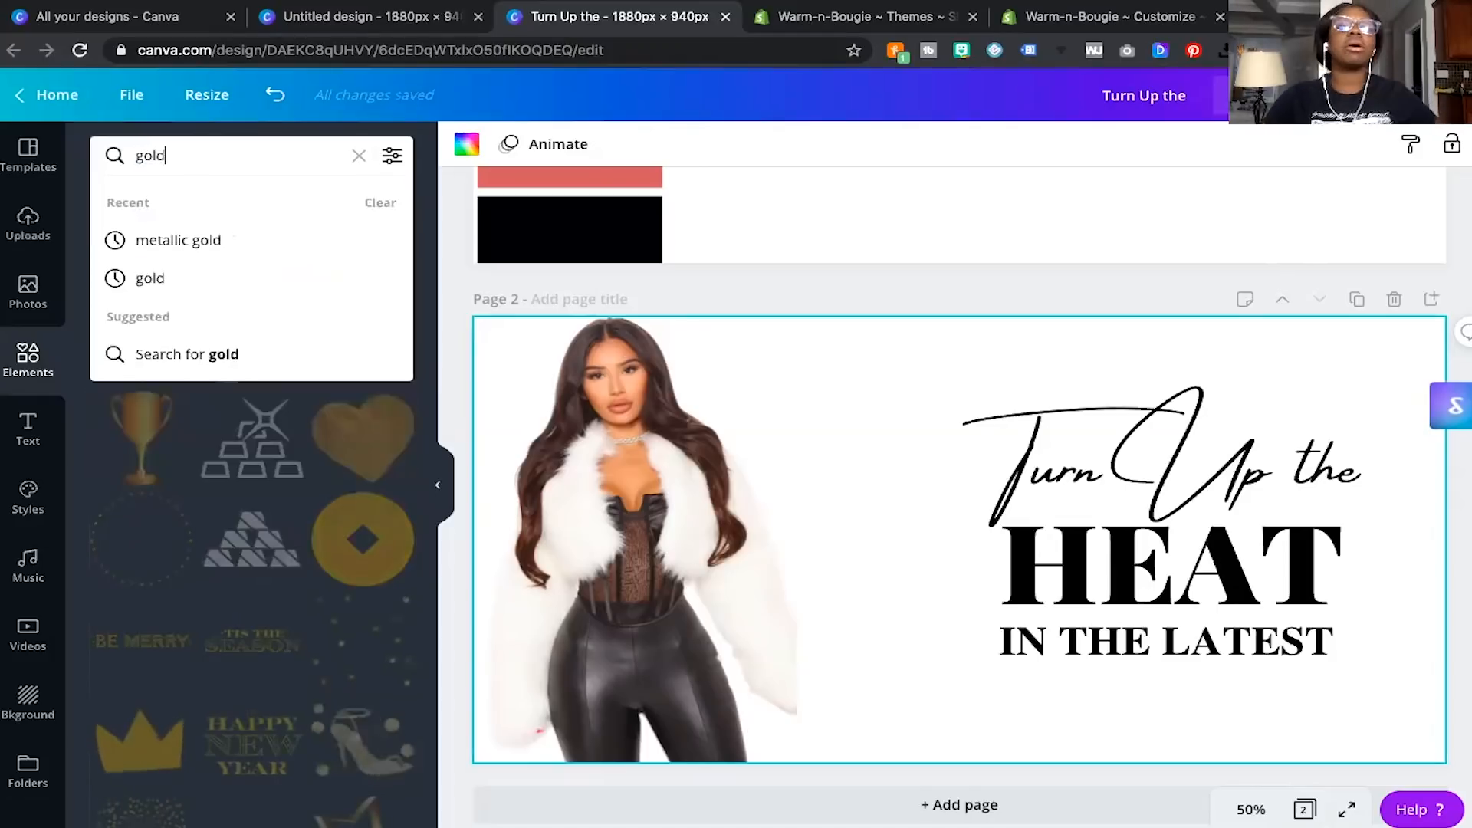
{"action": "key", "text": "Return"}
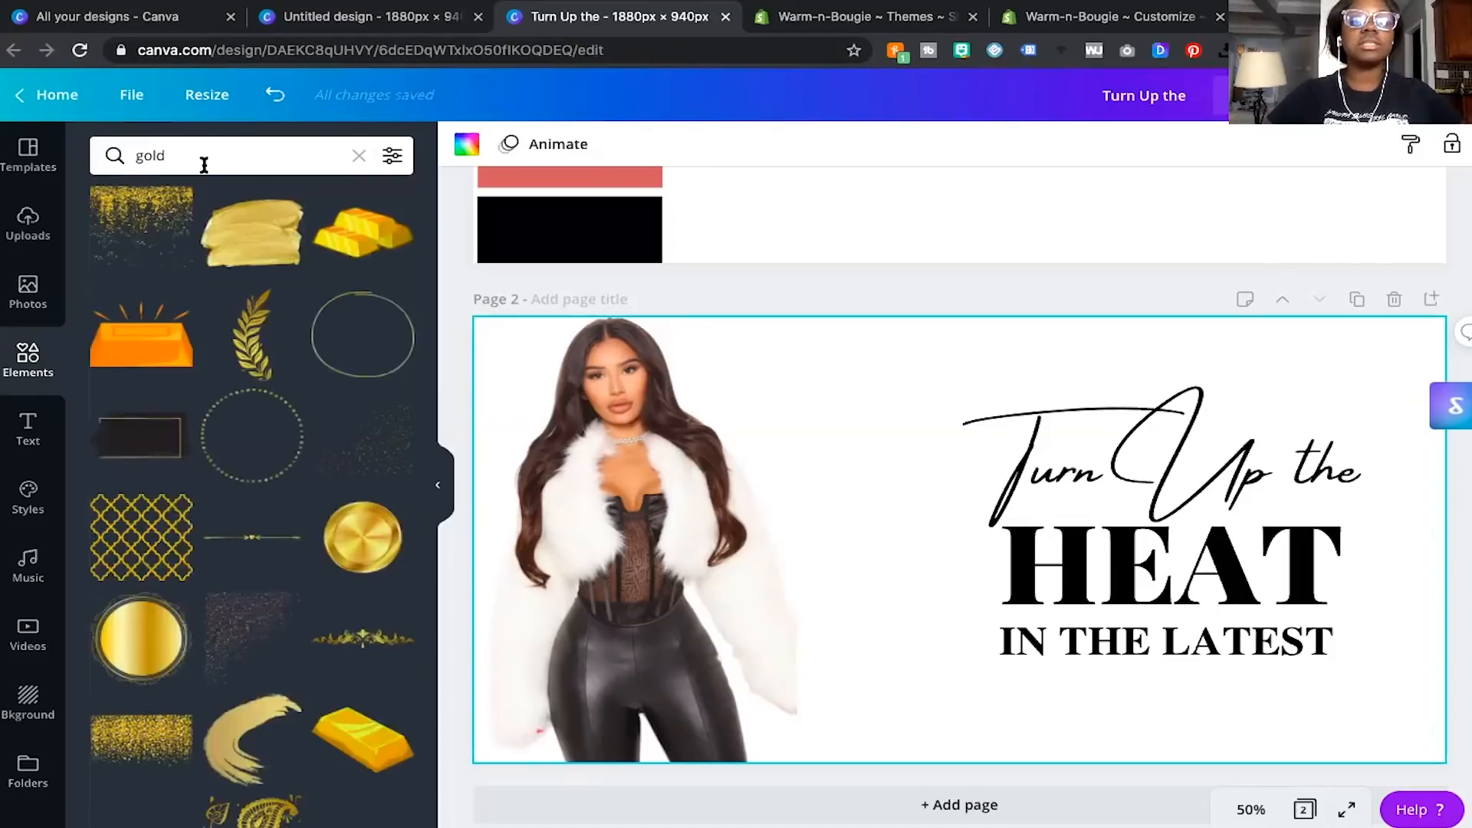
{"action": "scroll", "coordinate": [259, 424], "scroll_direction": "down", "scroll_amount": 5}
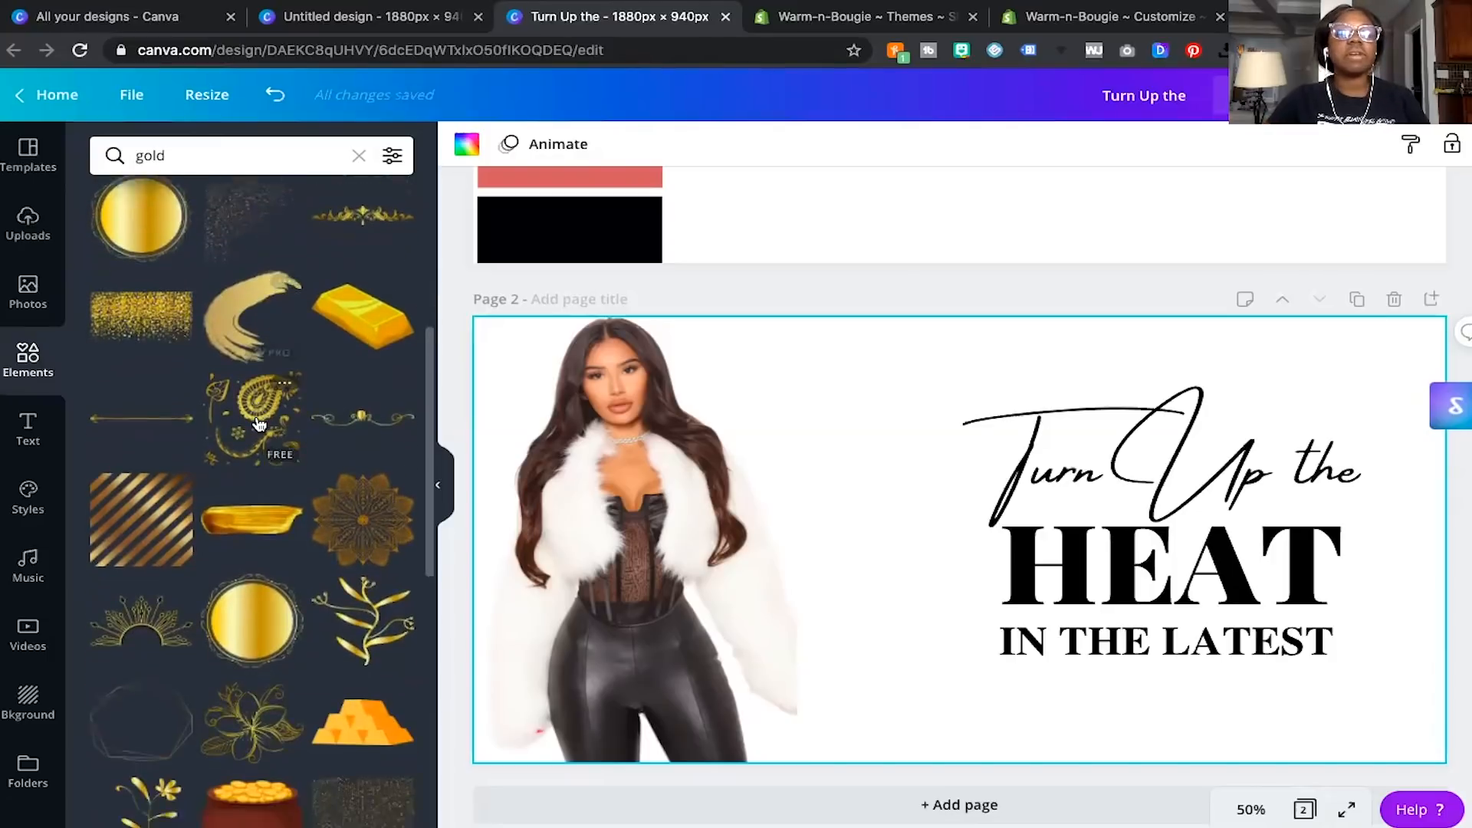
{"action": "scroll", "coordinate": [259, 424], "scroll_direction": "down", "scroll_amount": 1}
{"action": "scroll", "coordinate": [255, 452], "scroll_direction": "down", "scroll_amount": 4}
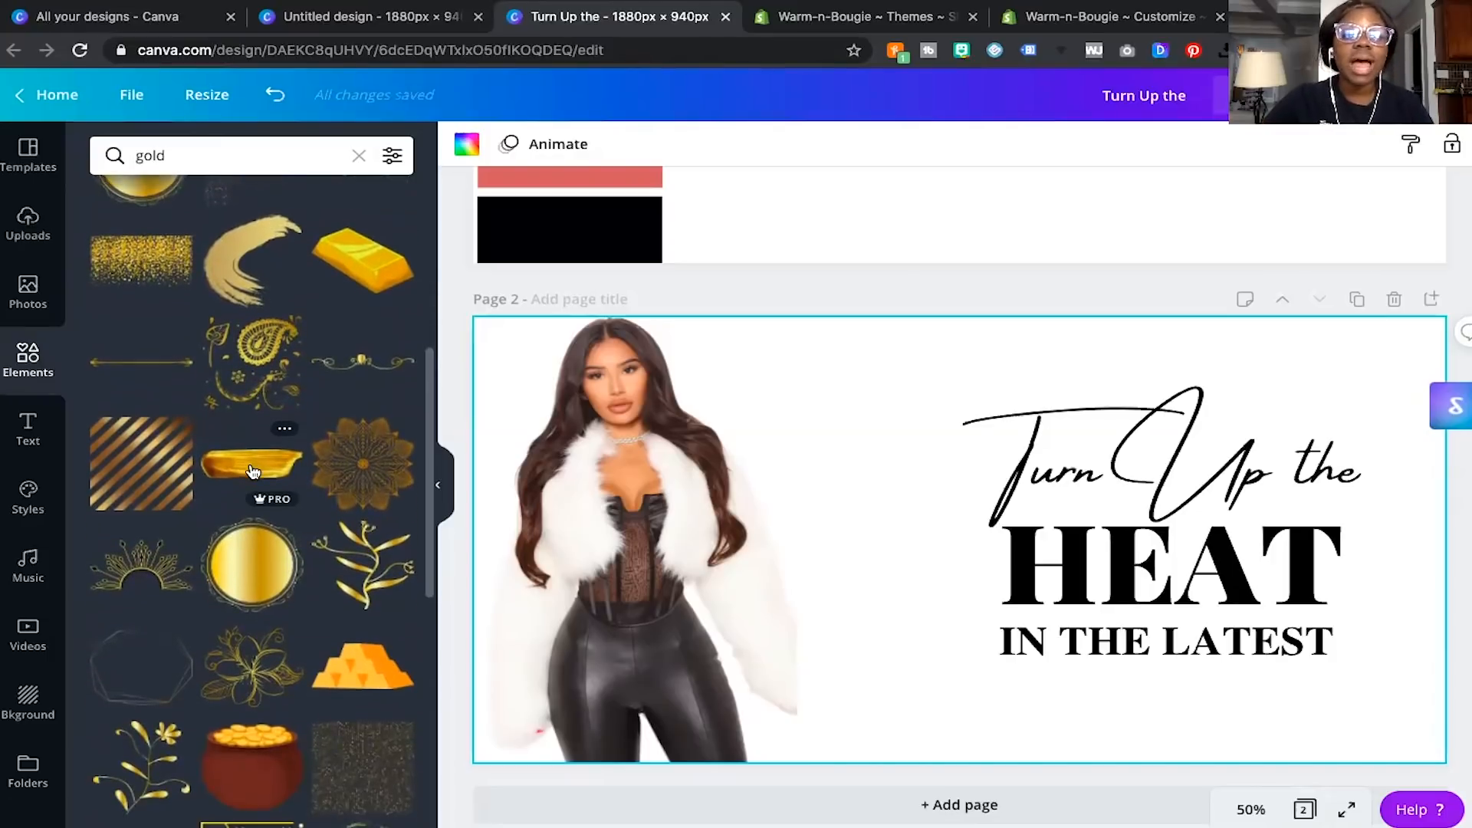
{"action": "scroll", "coordinate": [255, 471], "scroll_direction": "down", "scroll_amount": 2}
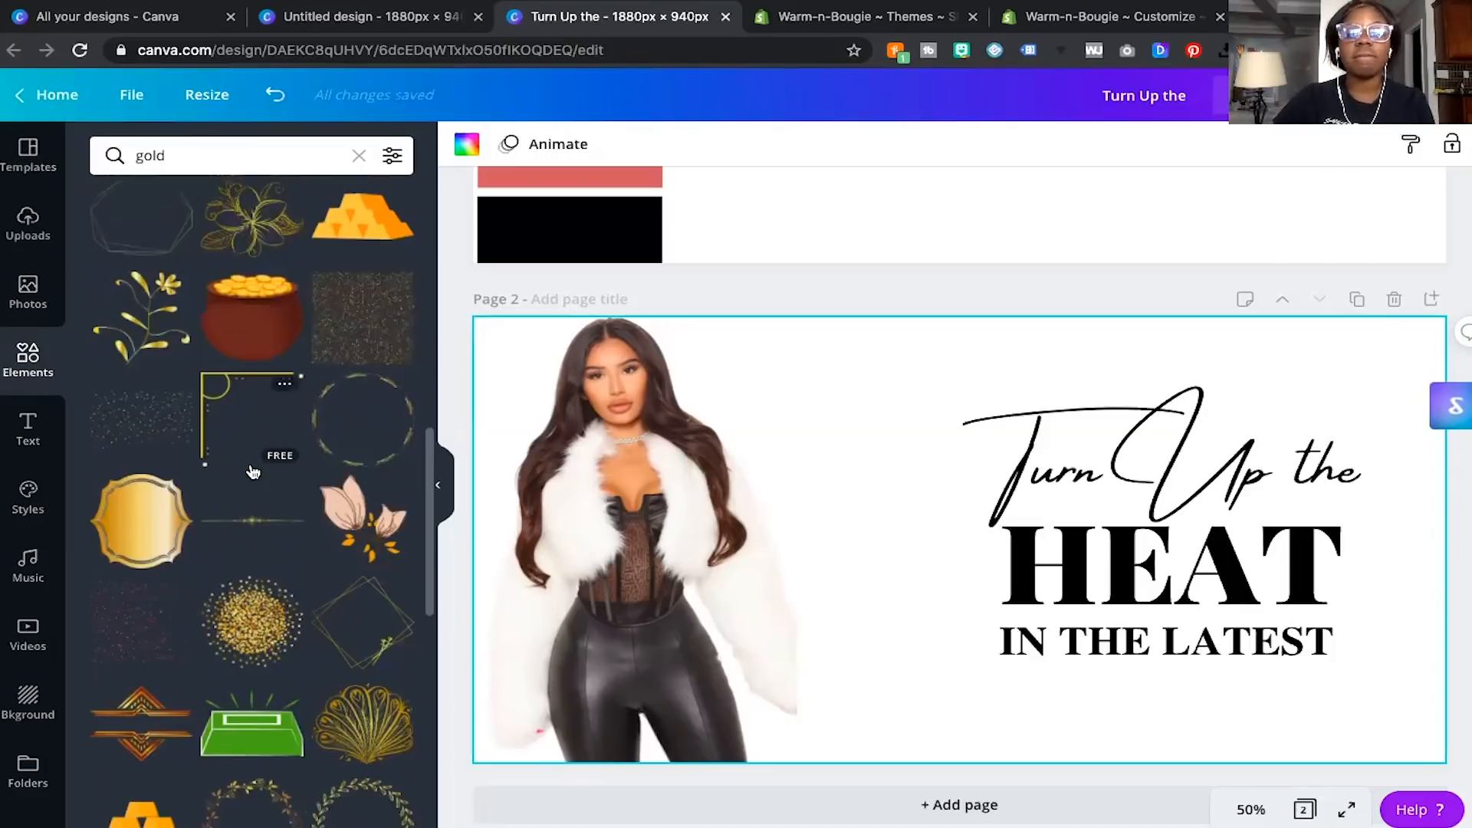
Try a thin ornamental gold divider between "HEAT" and "IN THE LATEST", scaled to about the headline's width, and delete it.
{"action": "left_click", "coordinate": [257, 523]}
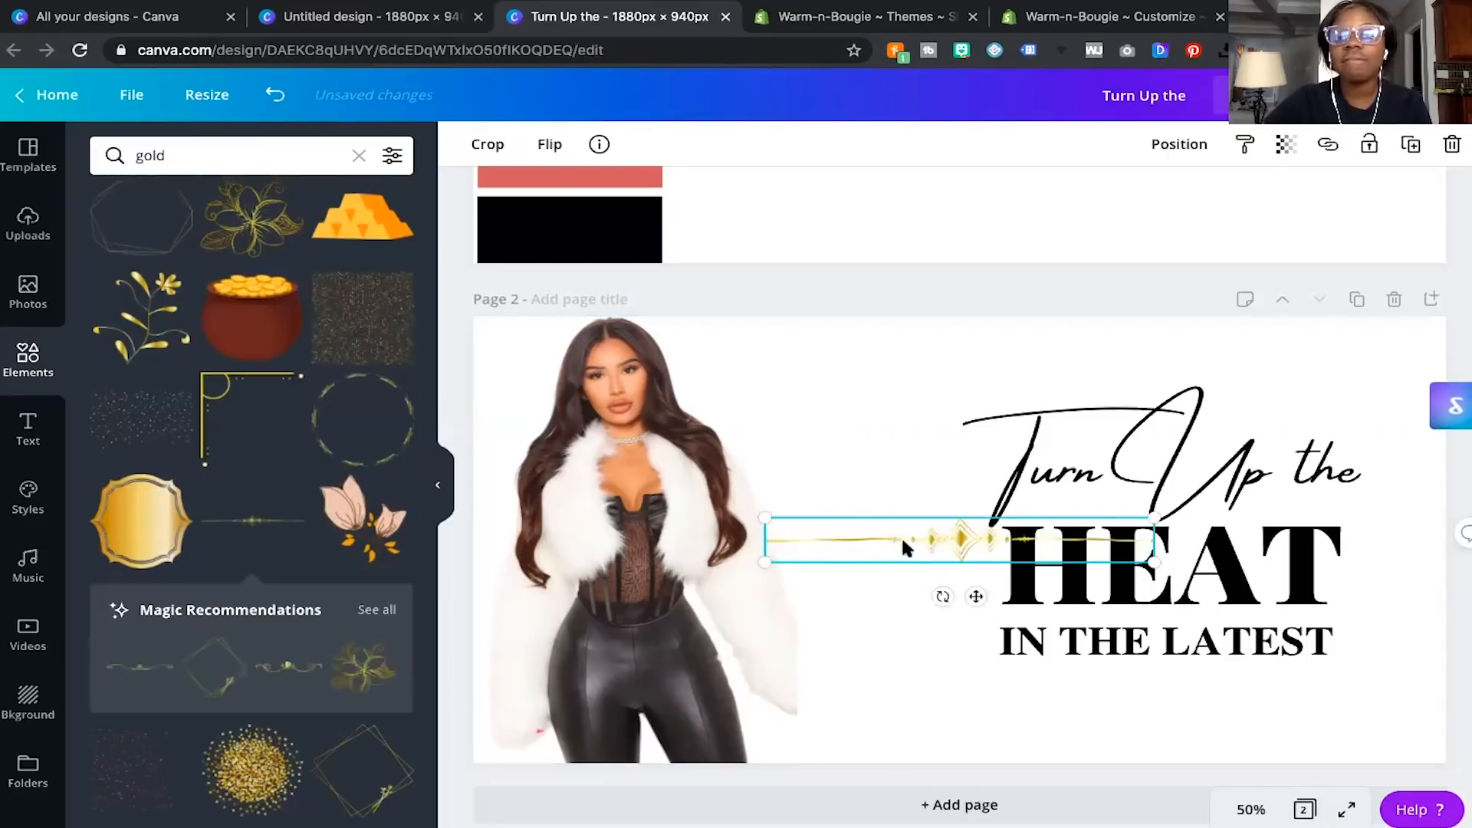
{"action": "left_click_drag", "start_coordinate": [912, 542], "coordinate": [1156, 622]}
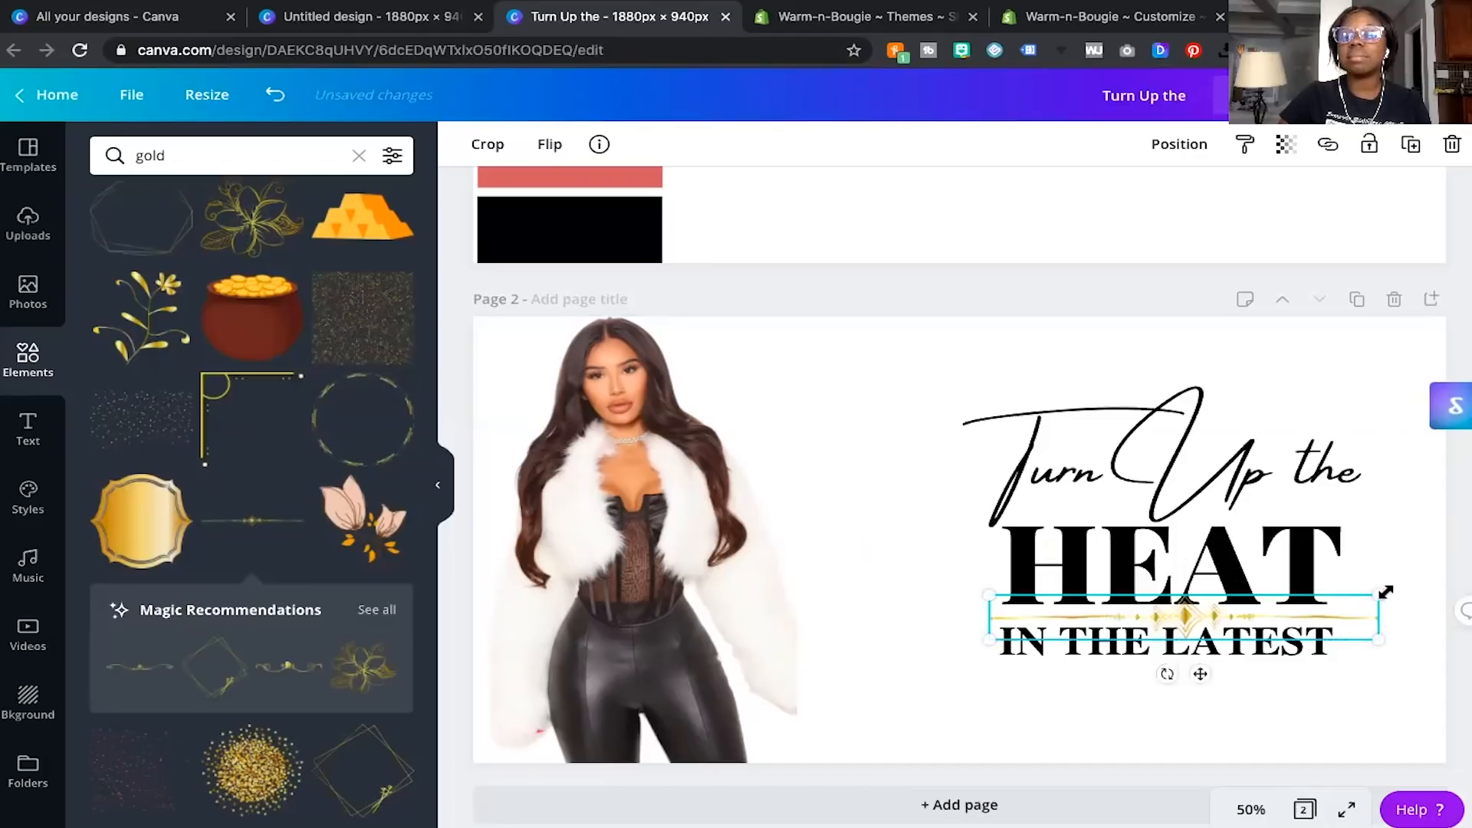
{"action": "left_click_drag", "start_coordinate": [1379, 592], "coordinate": [1336, 588]}
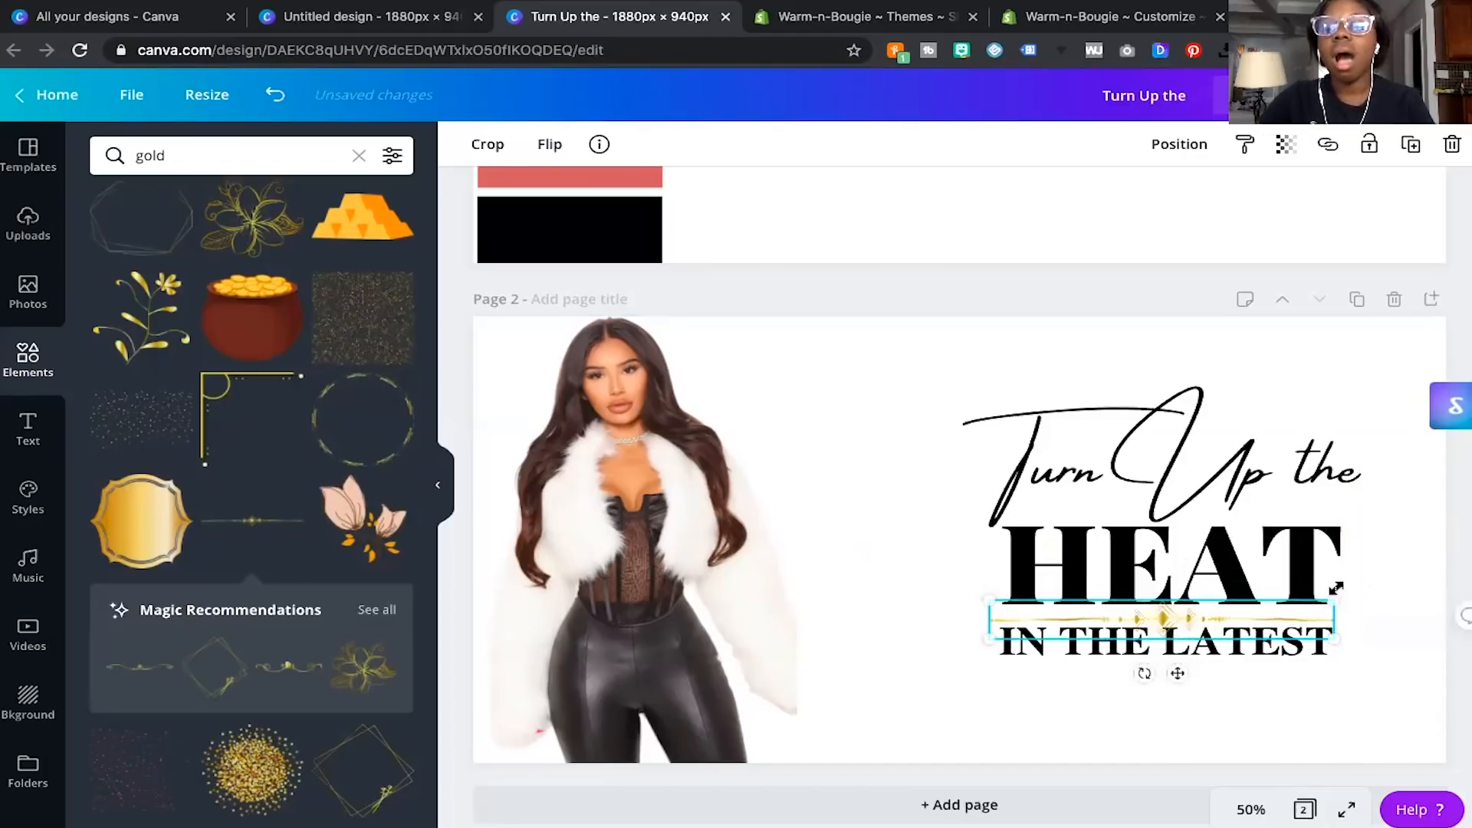
{"action": "left_click_drag", "start_coordinate": [989, 600], "coordinate": [1005, 594]}
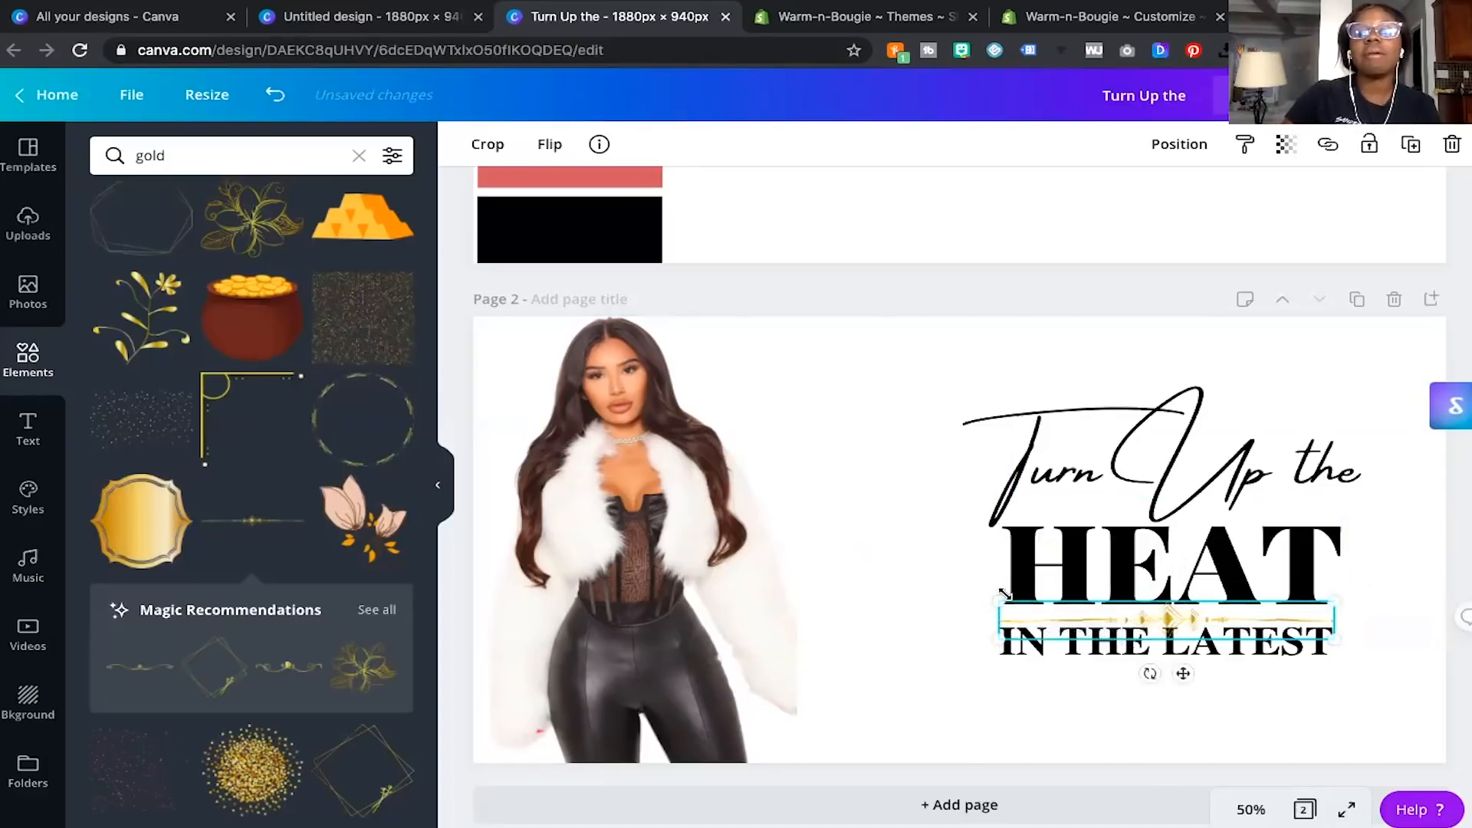
{"action": "key", "text": "Delete"}
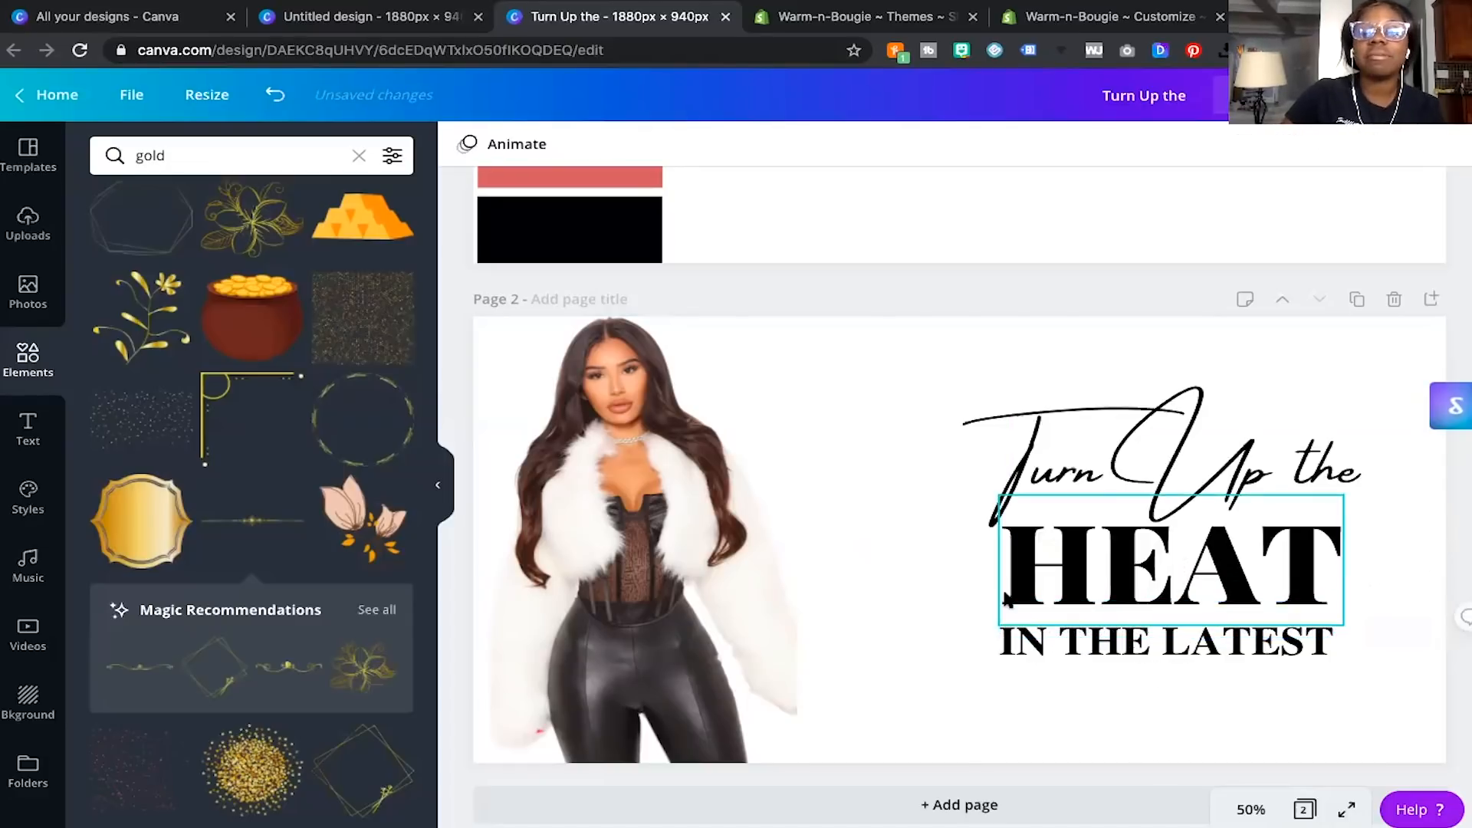
Add the uploaded metallic gold texture, crop it to a thin bar and place it between "HEAT" and "IN THE LATEST".
{"action": "left_click", "coordinate": [24, 217]}
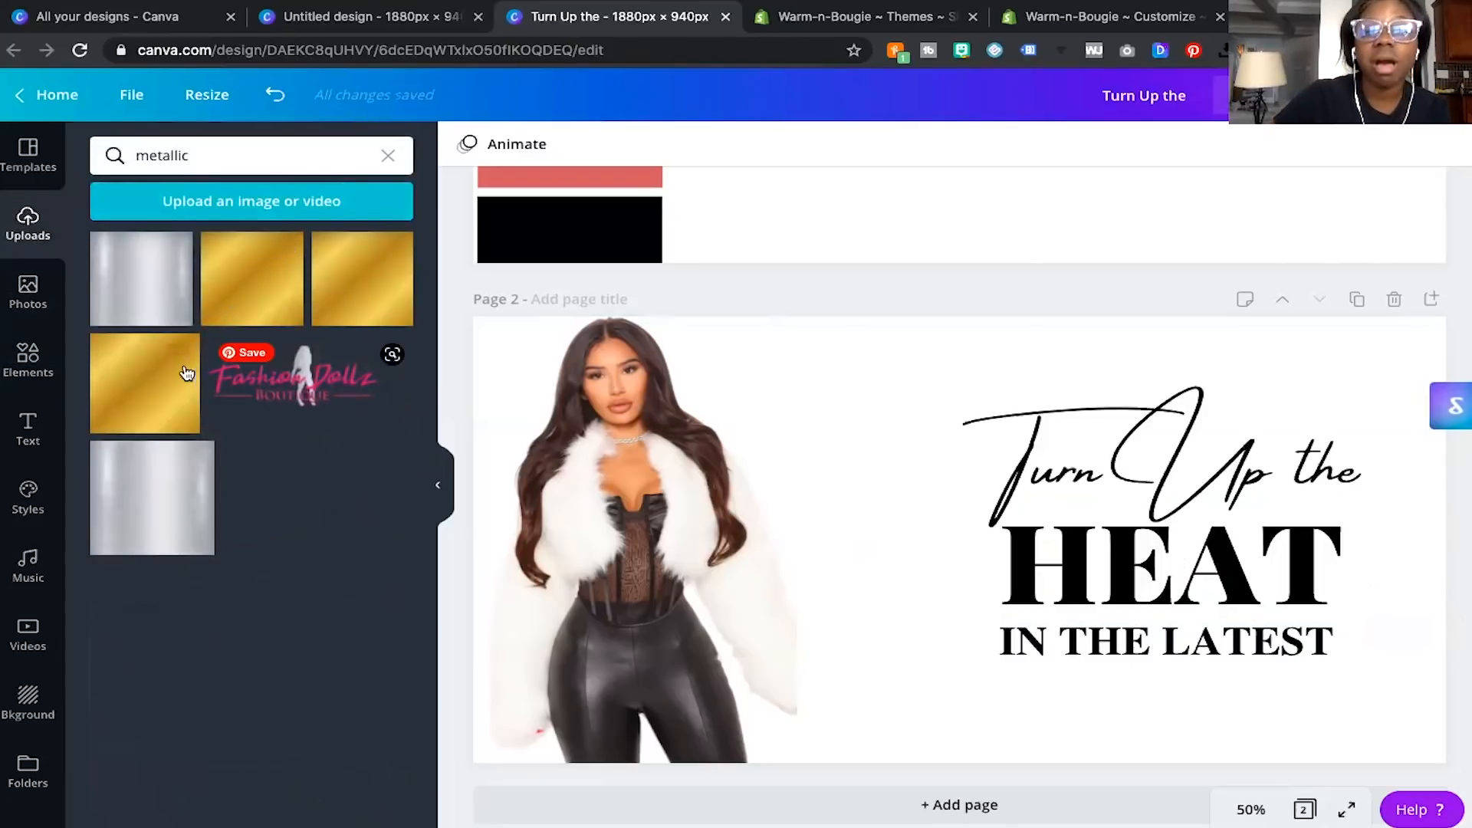
{"action": "left_click", "coordinate": [186, 374]}
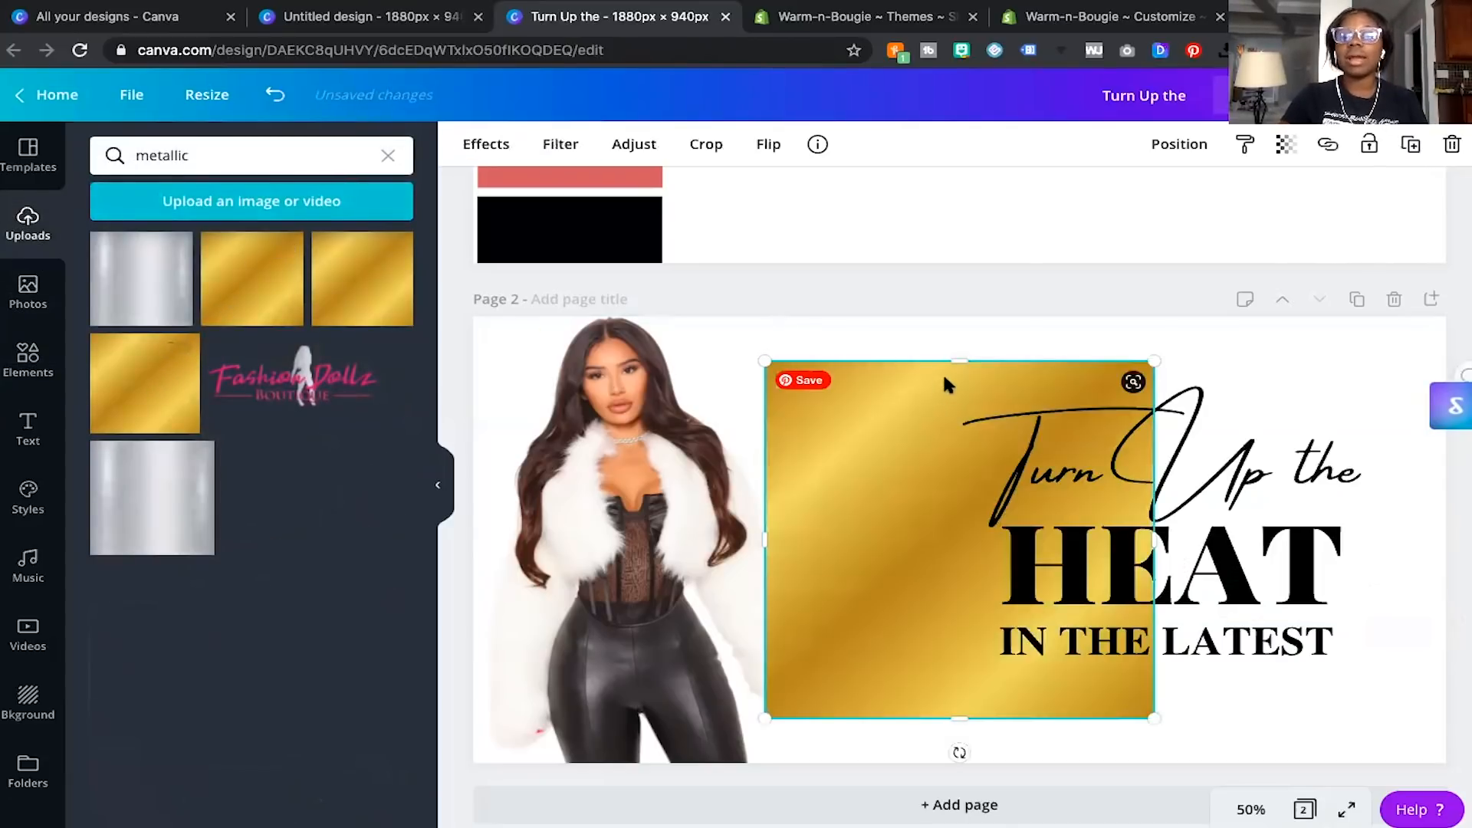
{"action": "left_click_drag", "start_coordinate": [957, 424], "coordinate": [840, 704]}
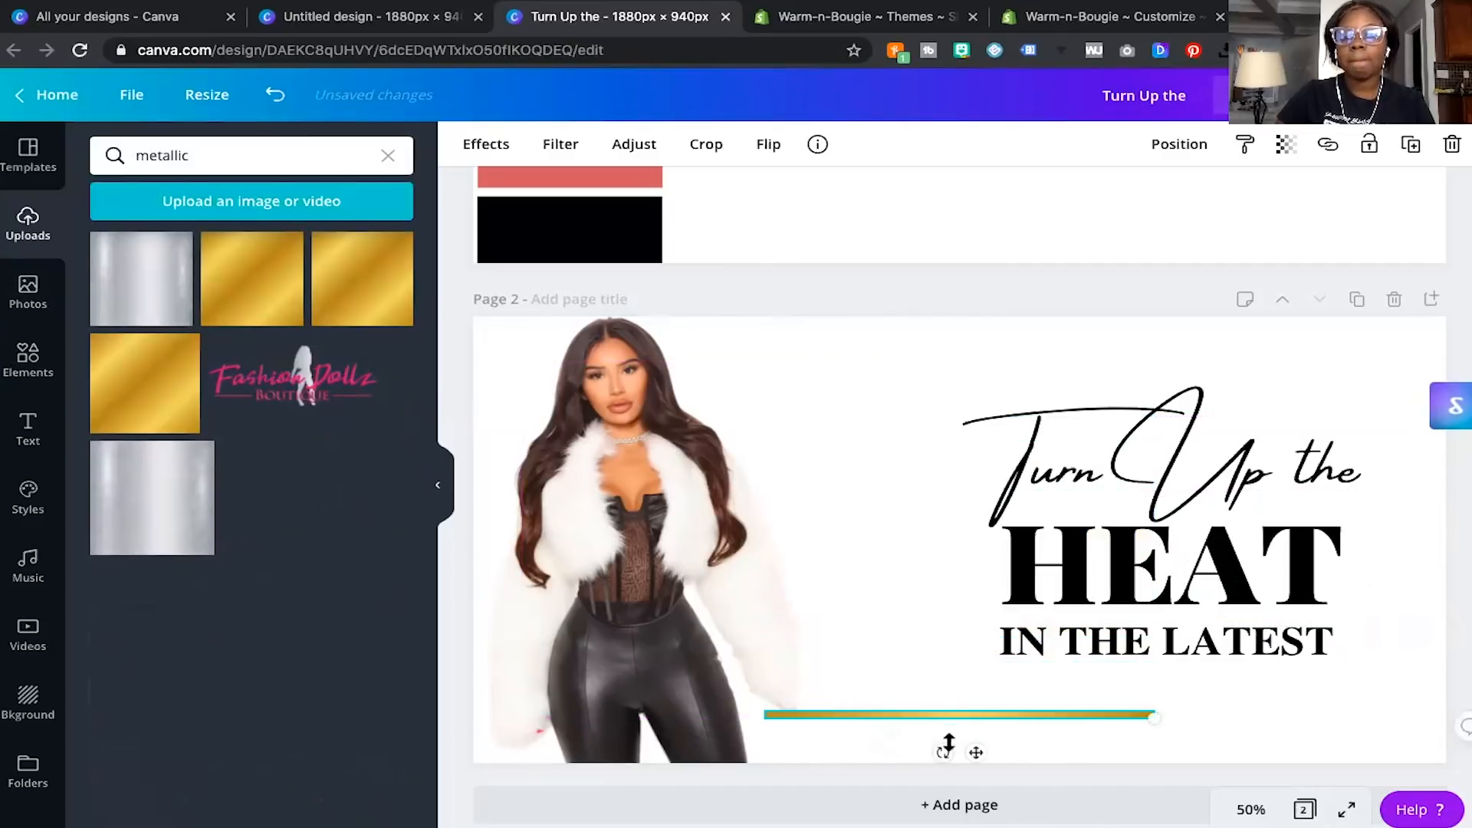
{"action": "left_click_drag", "start_coordinate": [974, 748], "coordinate": [1189, 648]}
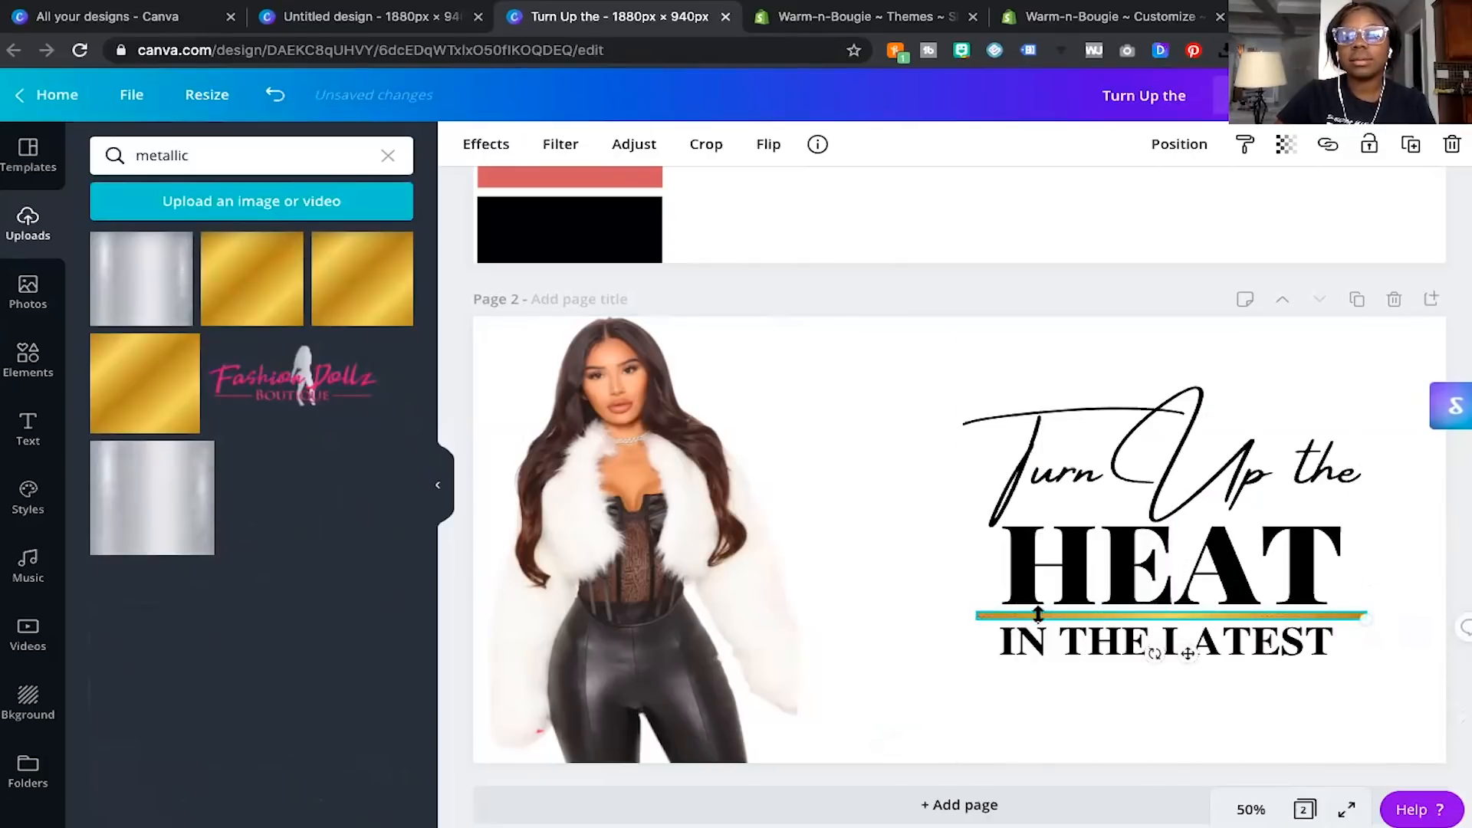
Shorten the gold bar to the width of "IN THE LATEST", keep it thin and align it directly beneath "HEAT".
{"action": "left_click_drag", "start_coordinate": [1365, 613], "coordinate": [1457, 638]}
{"action": "left_click_drag", "start_coordinate": [881, 489], "coordinate": [813, 491]}
{"action": "left_click_drag", "start_coordinate": [1111, 607], "coordinate": [1110, 464]}
{"action": "mouse_move", "coordinate": [980, 563]}
{"action": "left_mouse_down"}
{"action": "mouse_move", "coordinate": [1004, 587]}
{"action": "mouse_move", "coordinate": [984, 593]}
{"action": "left_mouse_up"}
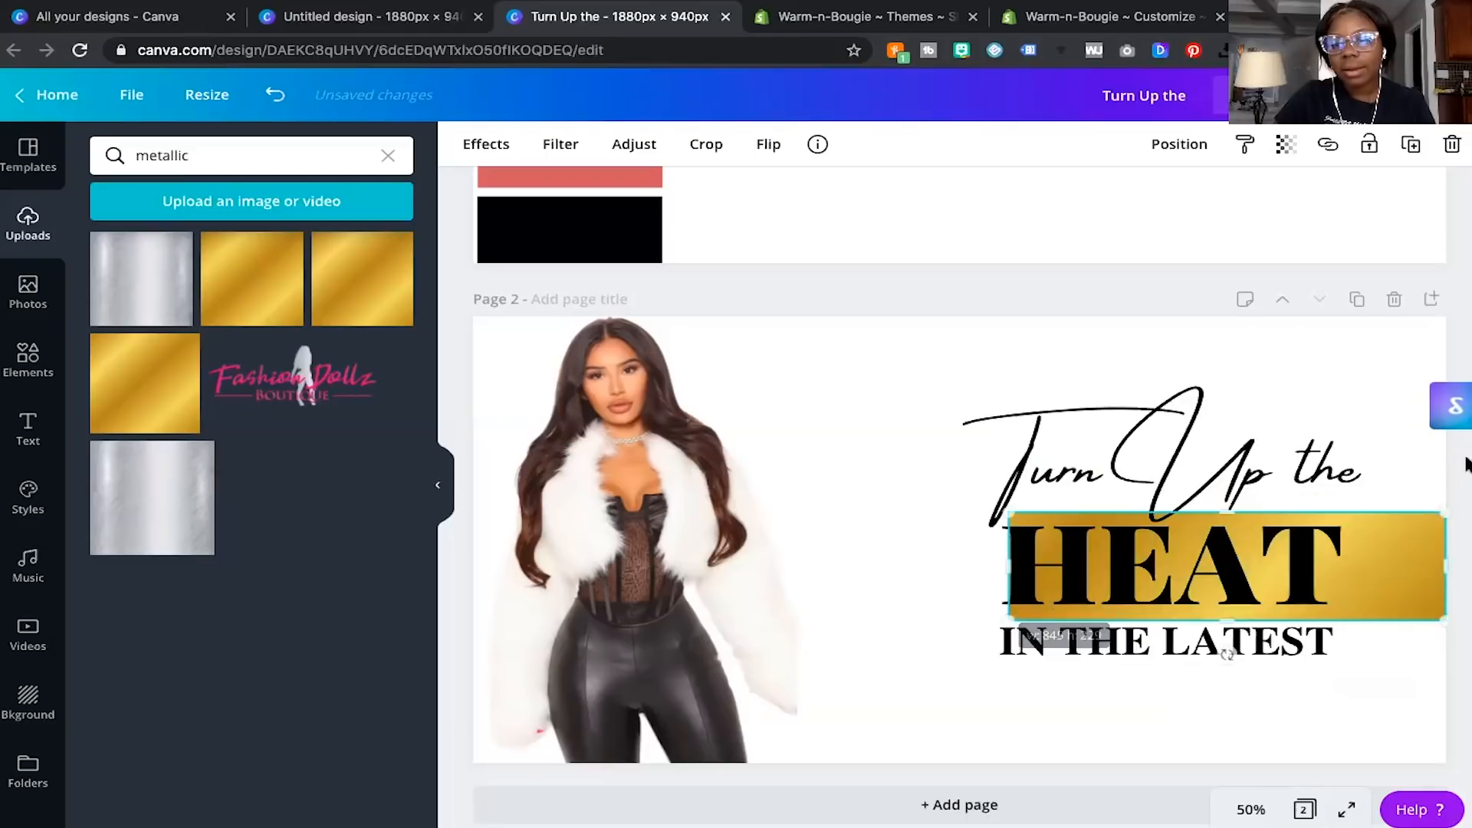
{"action": "left_click_drag", "start_coordinate": [1444, 513], "coordinate": [1330, 518]}
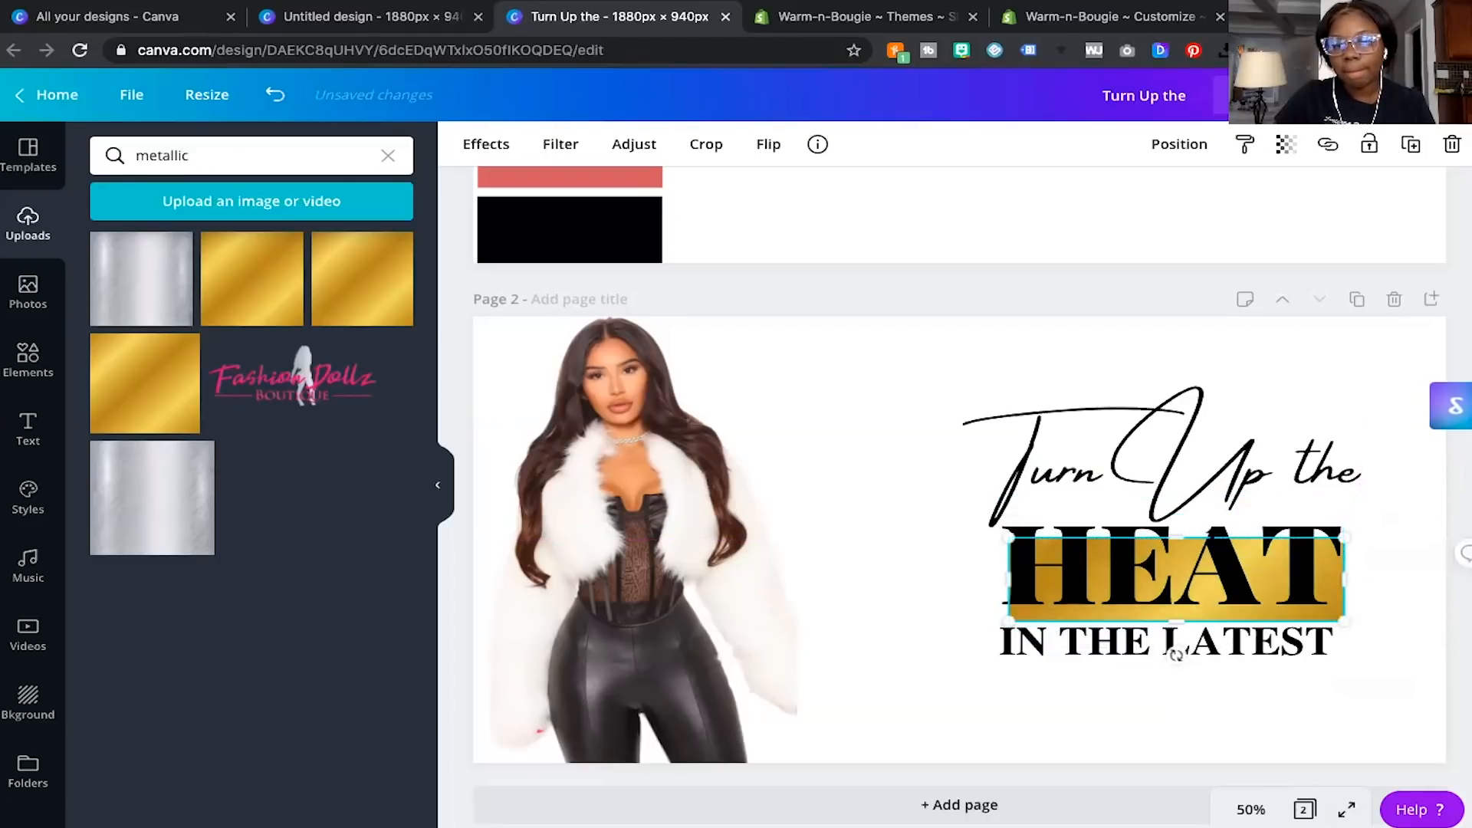
{"action": "left_click_drag", "start_coordinate": [1185, 537], "coordinate": [1187, 608]}
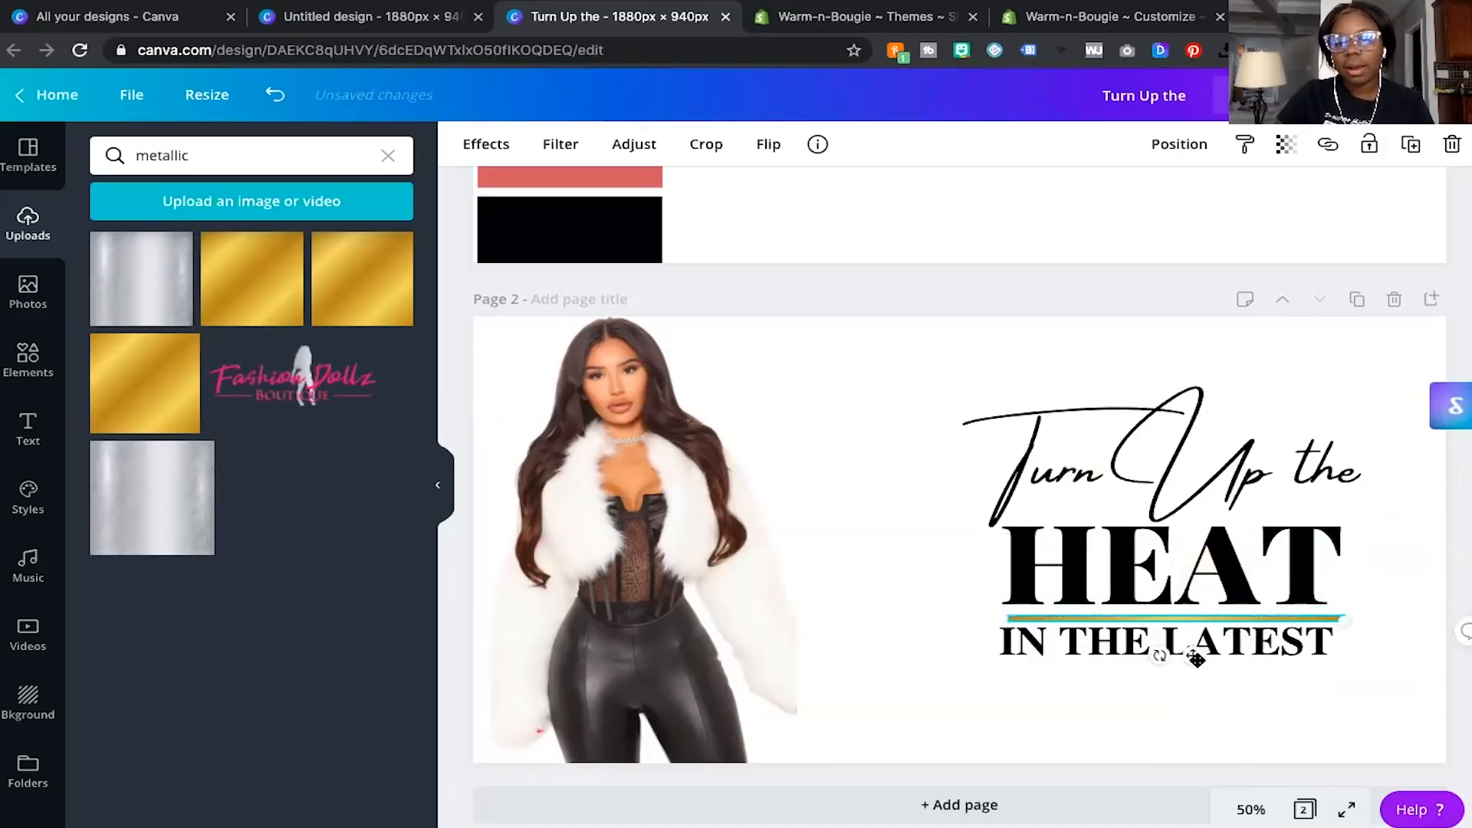
{"action": "left_click_drag", "start_coordinate": [1199, 661], "coordinate": [1184, 653]}
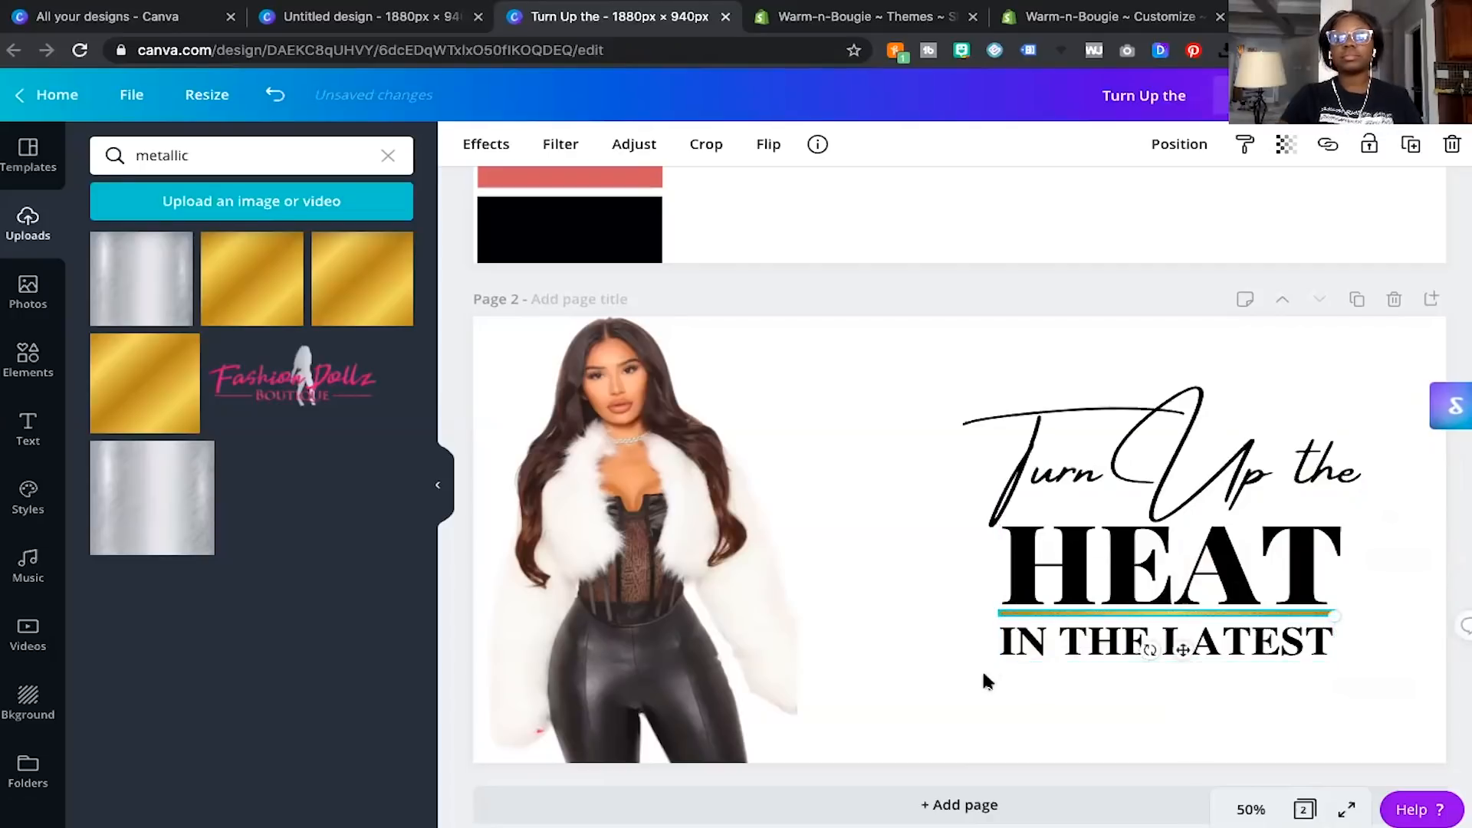
{"action": "left_click", "coordinate": [981, 690]}
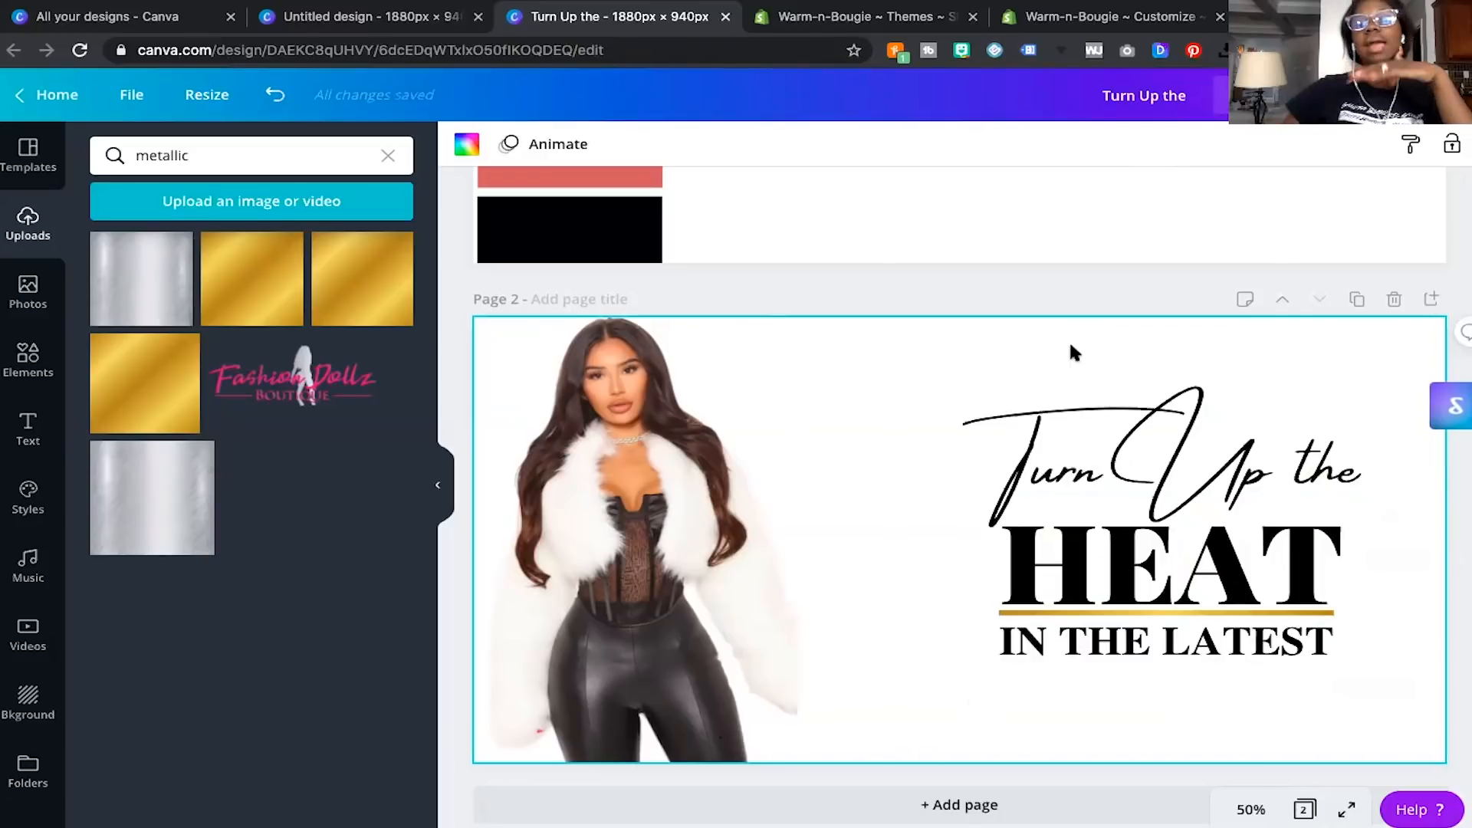
{"action": "scroll", "coordinate": [918, 393], "scroll_direction": "up", "scroll_amount": 5}
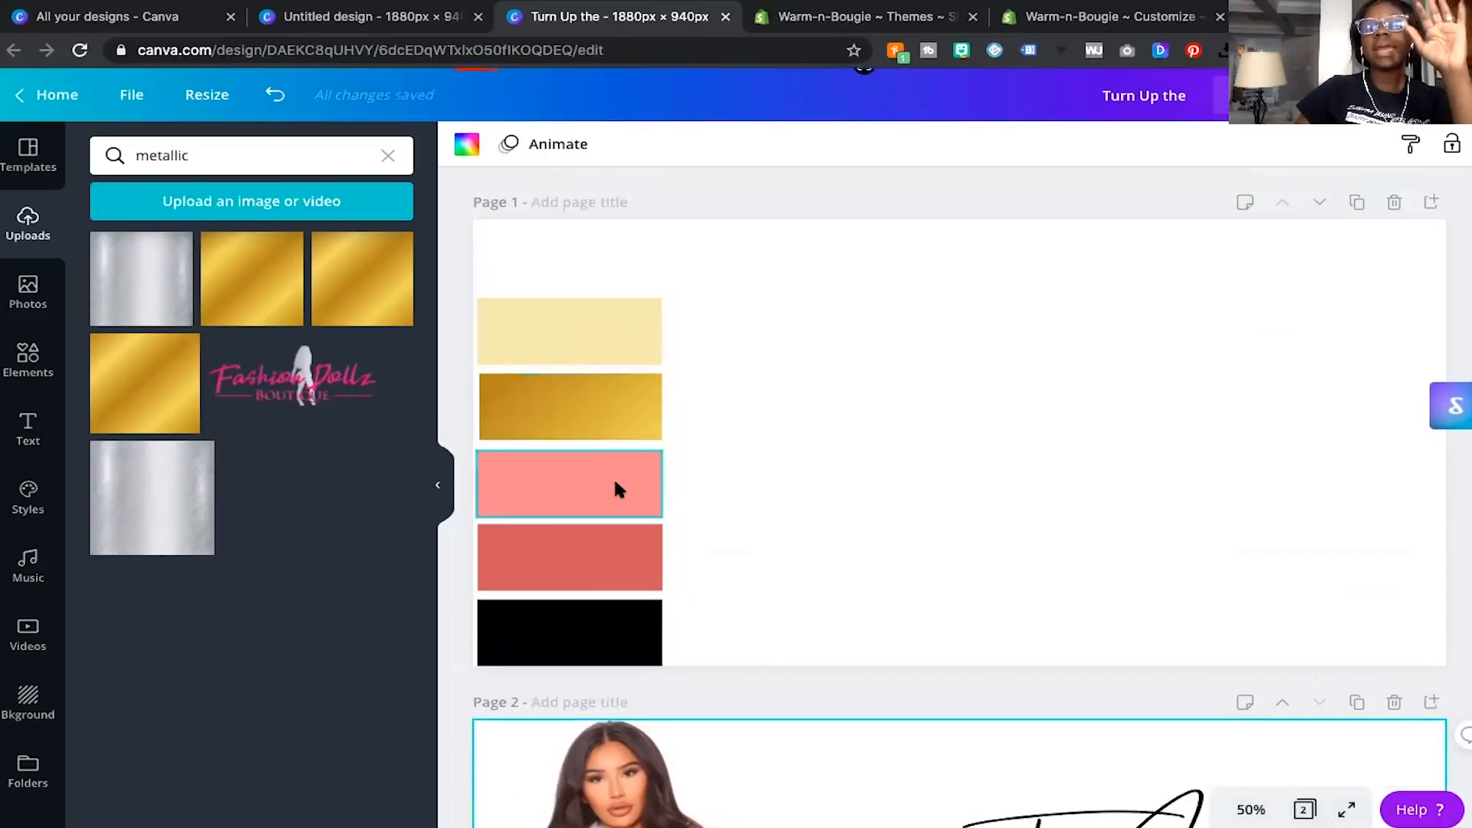
{"action": "scroll", "coordinate": [619, 489], "scroll_direction": "down", "scroll_amount": 2}
{"action": "scroll", "coordinate": [569, 345], "scroll_direction": "up", "scroll_amount": 1}
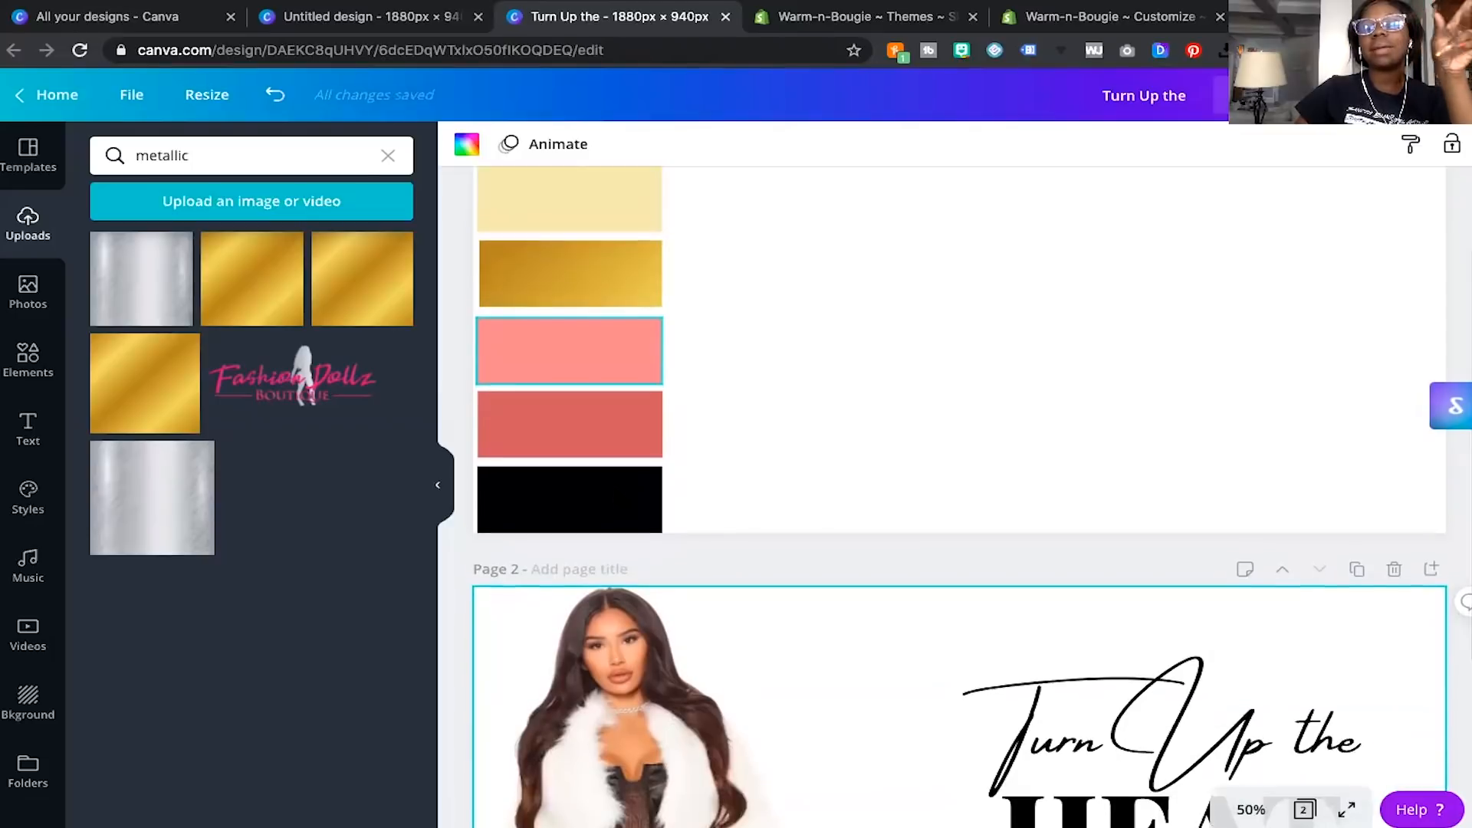
{"action": "scroll", "coordinate": [617, 495], "scroll_direction": "down", "scroll_amount": 4}
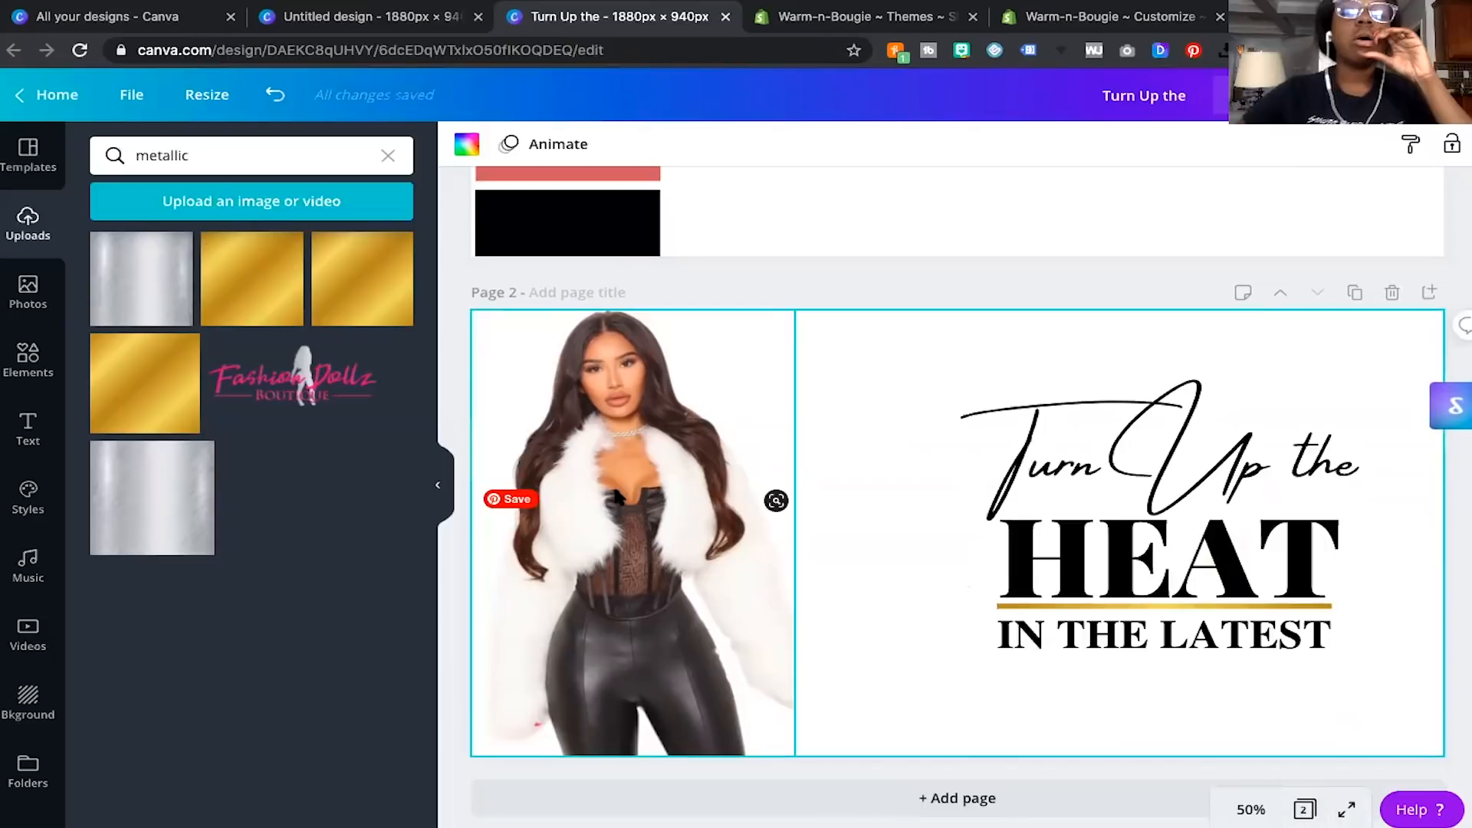
{"action": "scroll", "coordinate": [868, 420], "scroll_direction": "up", "scroll_amount": 5}
{"action": "scroll", "coordinate": [723, 460], "scroll_direction": "down", "scroll_amount": 5}
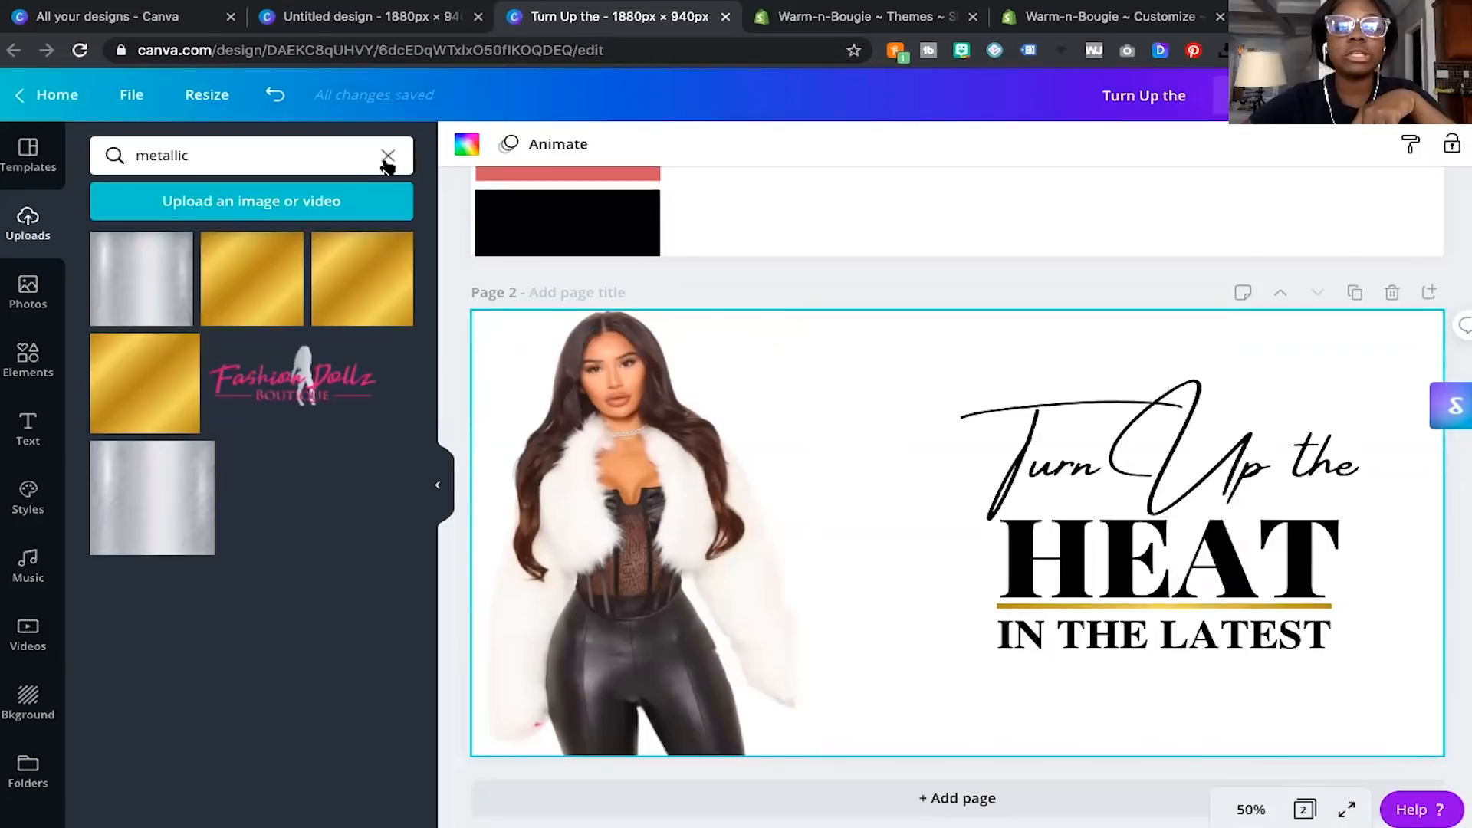
Search the stock photos for "luxury" and set the bright living room with the chandelier as the banner's background.
{"action": "left_click", "coordinate": [40, 239]}
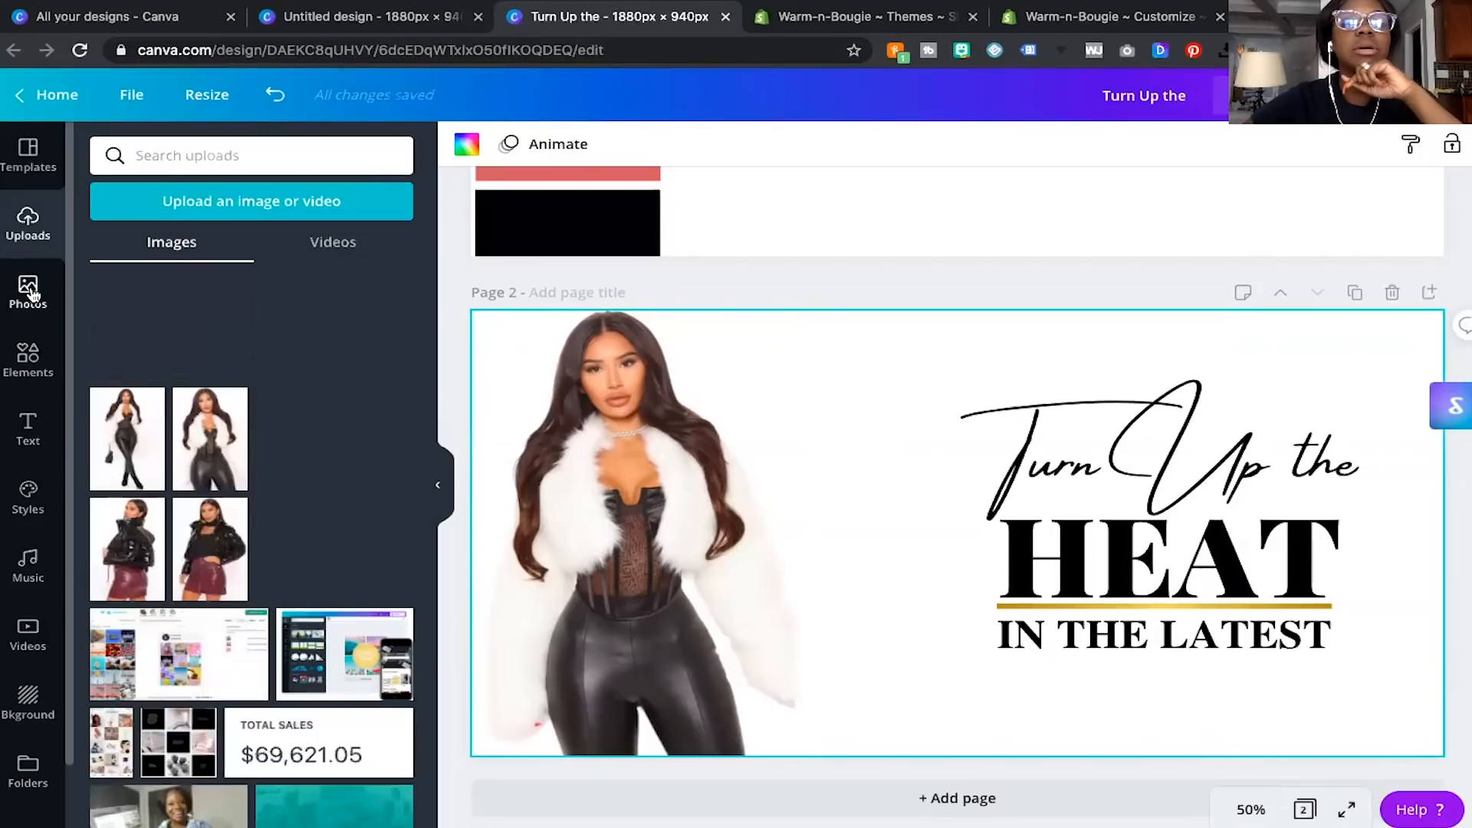
{"action": "left_click", "coordinate": [31, 293]}
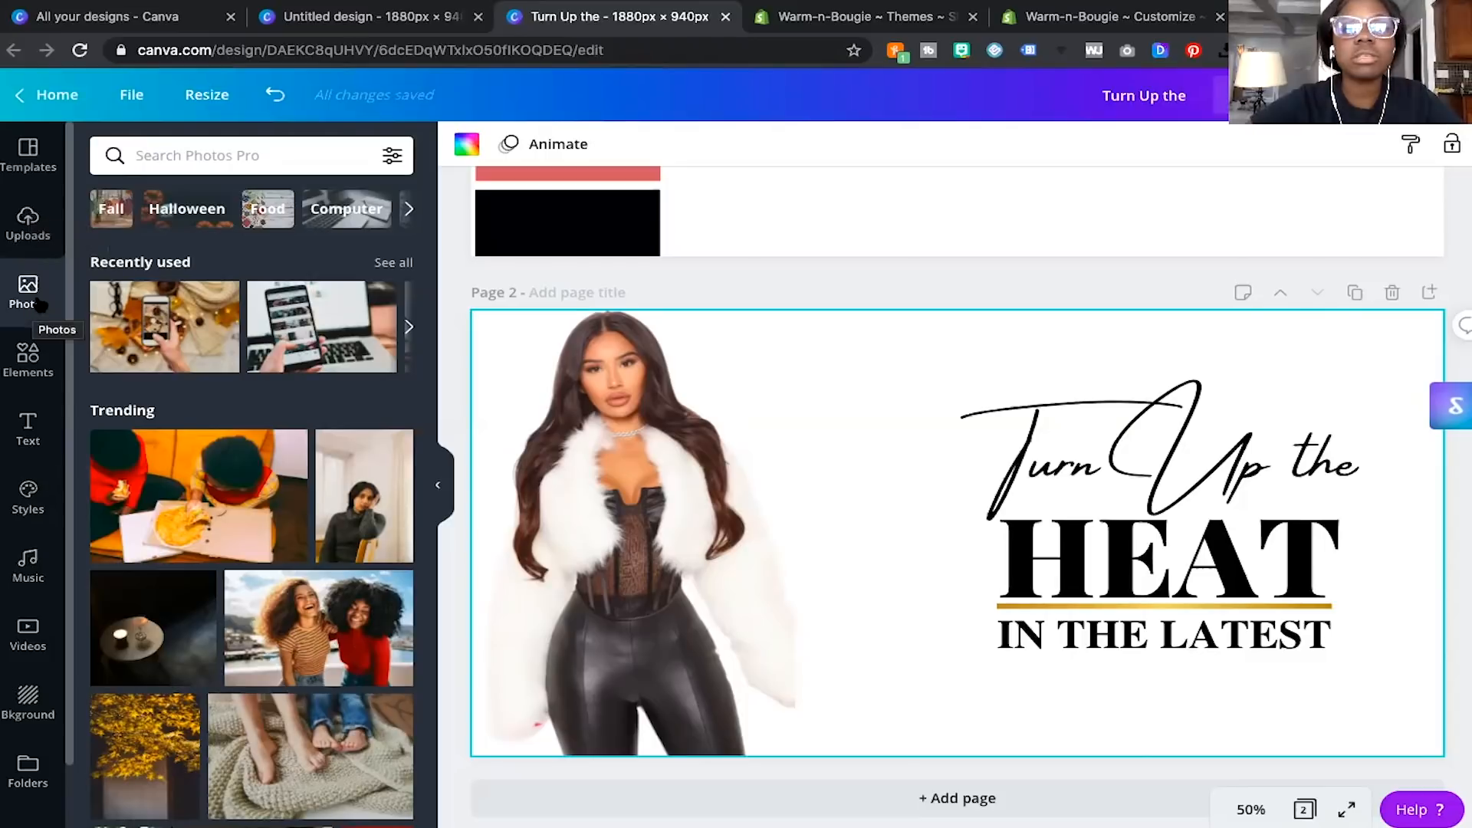
{"action": "left_click", "coordinate": [158, 157]}
{"action": "type", "text": "luxury"}
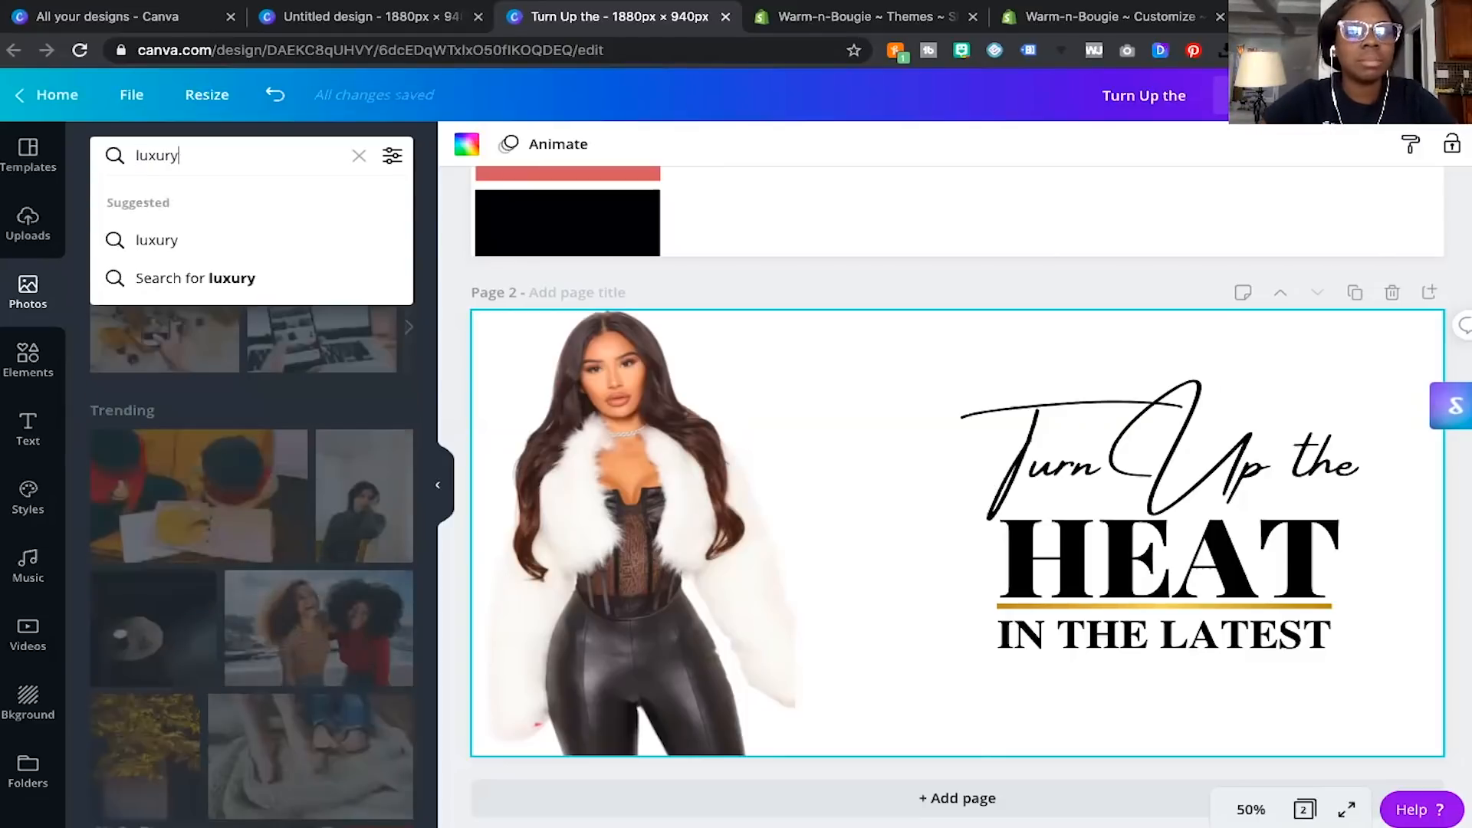
{"action": "key", "text": "Return"}
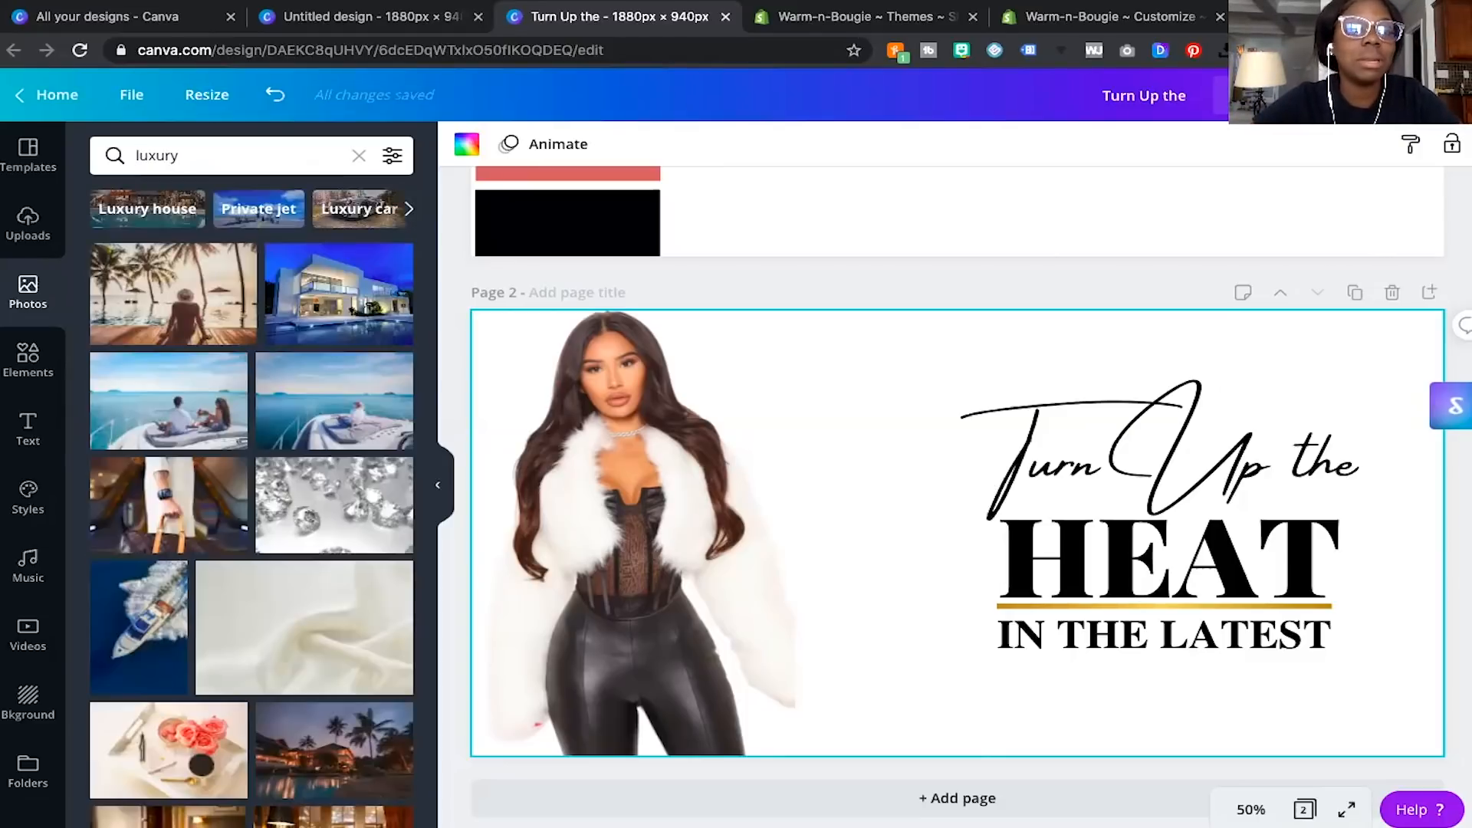
{"action": "scroll", "coordinate": [192, 552], "scroll_direction": "down", "scroll_amount": 4}
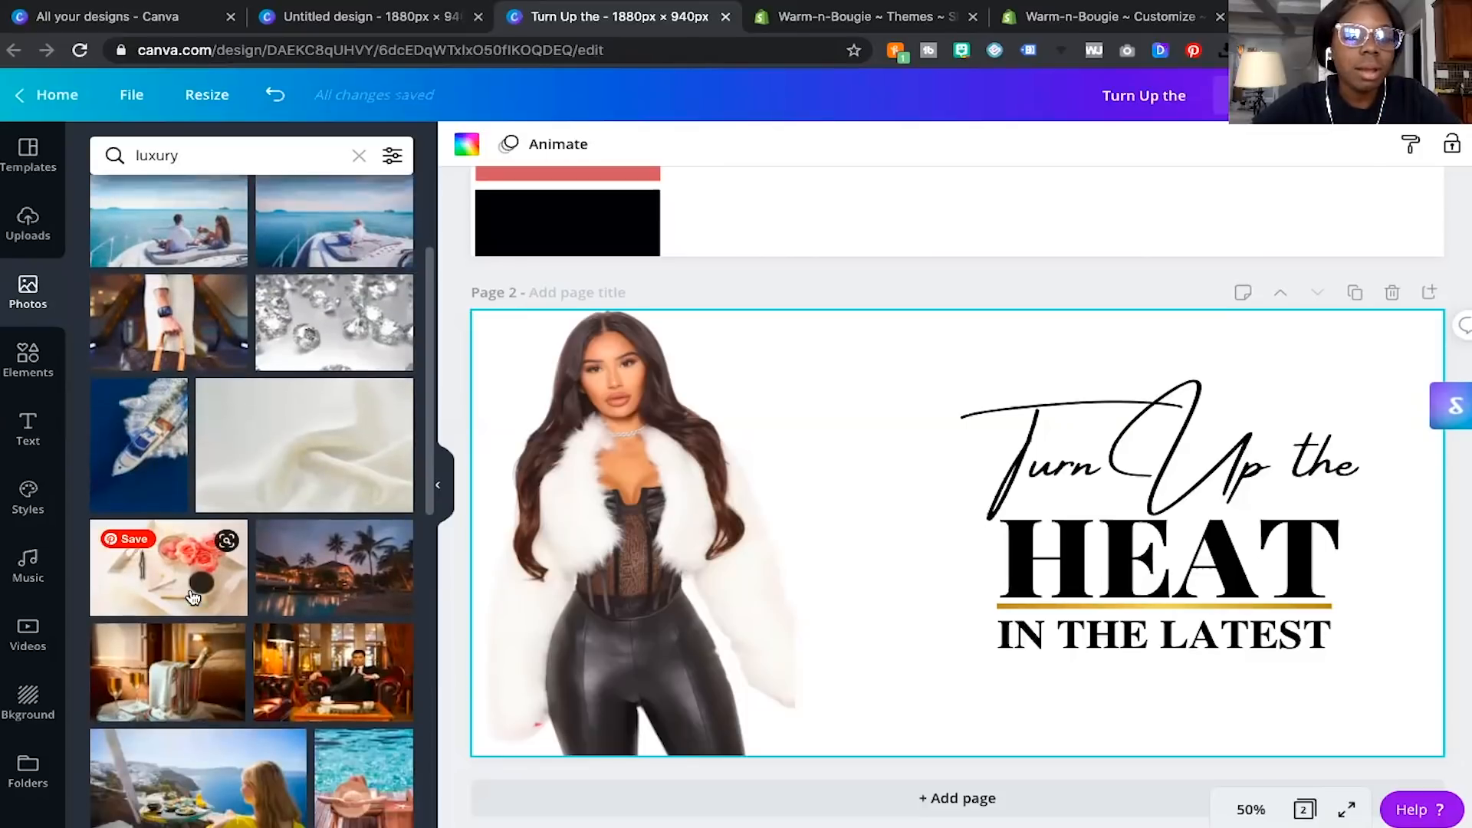
{"action": "scroll", "coordinate": [192, 598], "scroll_direction": "down", "scroll_amount": 2}
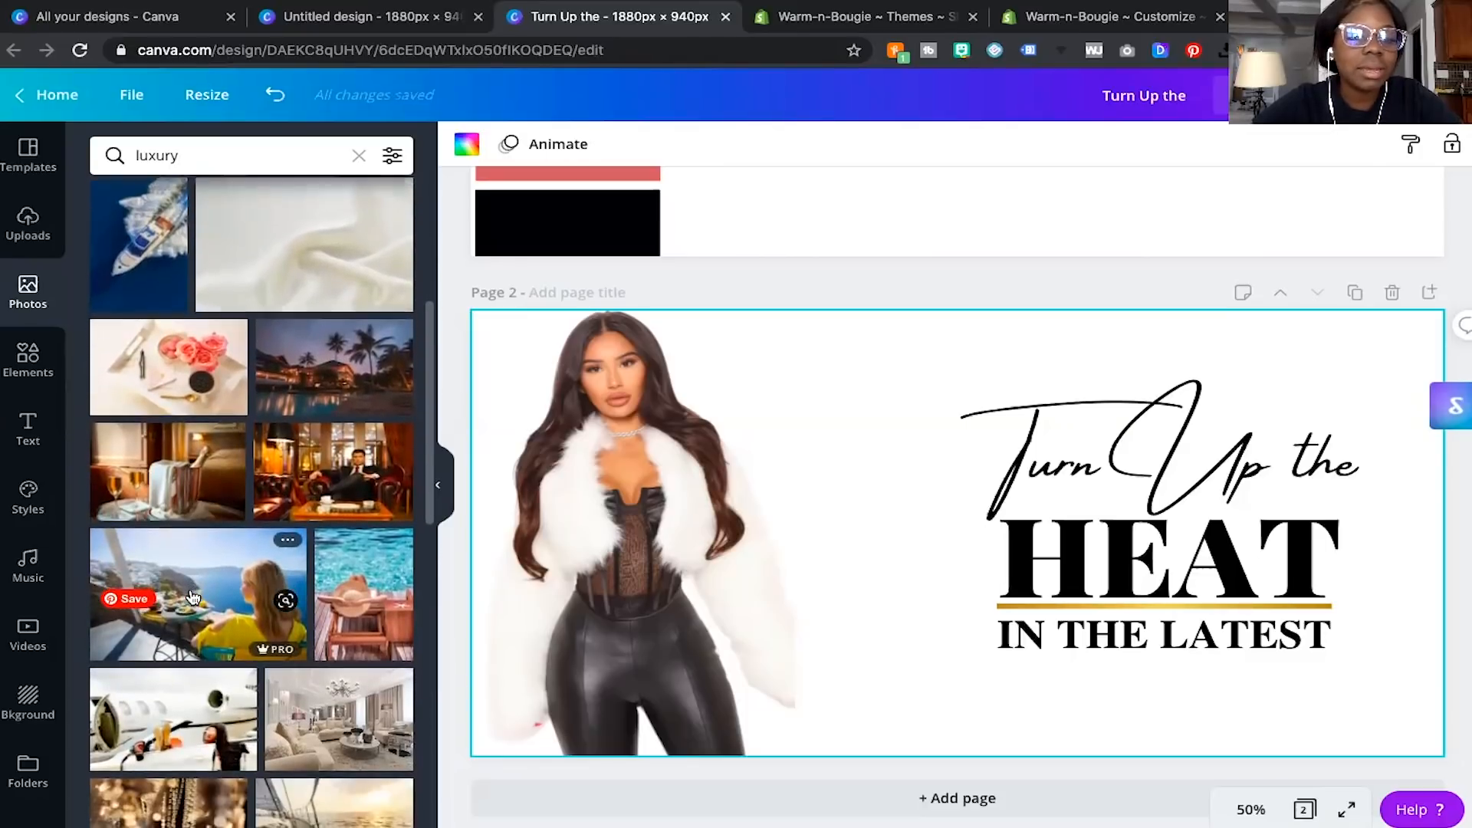
{"action": "scroll", "coordinate": [192, 598], "scroll_direction": "down", "scroll_amount": 3}
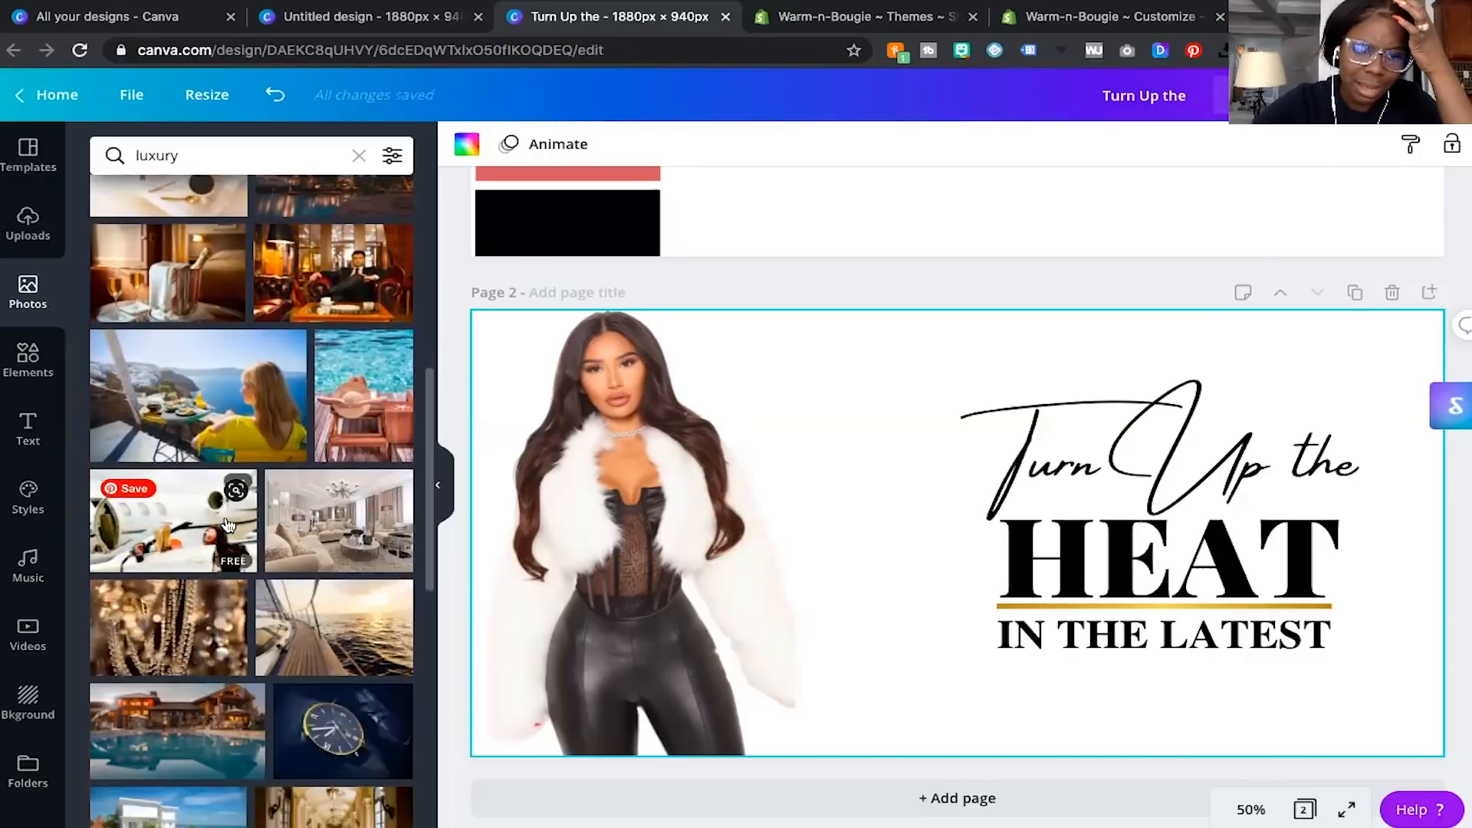
{"action": "scroll", "coordinate": [226, 529], "scroll_direction": "down", "scroll_amount": 1}
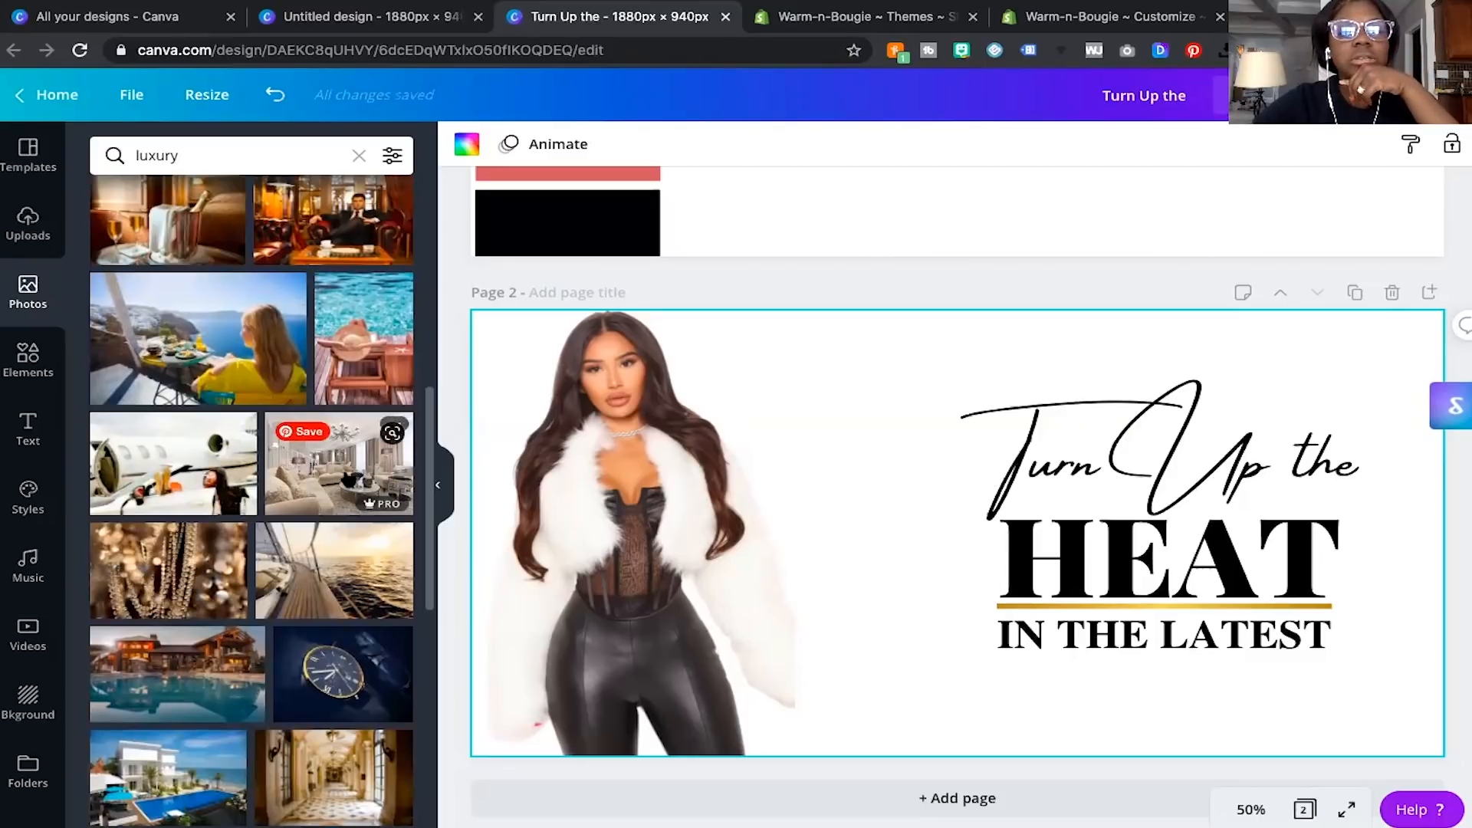
{"action": "left_click_drag", "start_coordinate": [673, 404], "coordinate": [813, 343]}
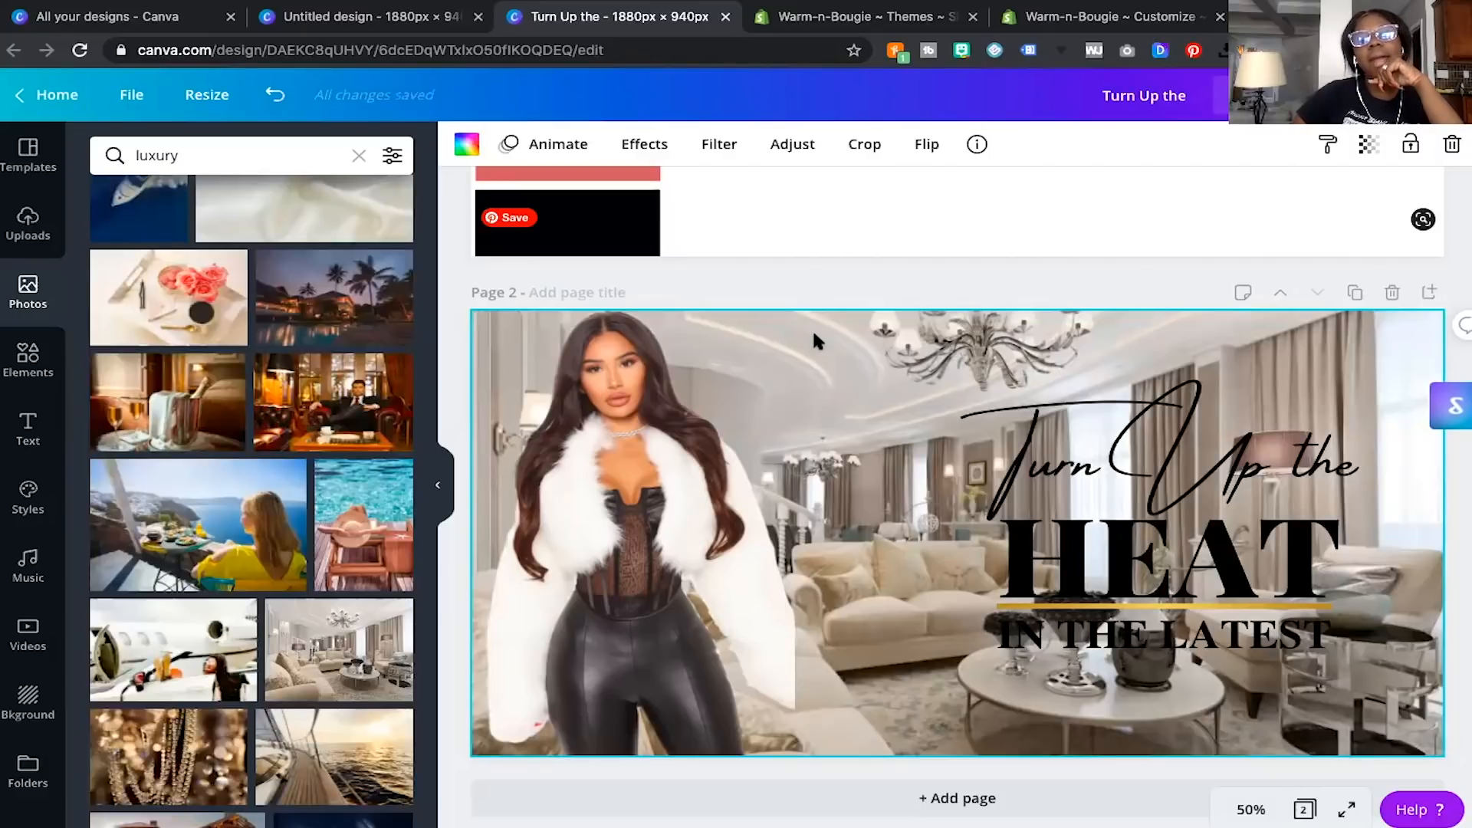
Try placing the golden arched hallway photo from the "luxury" results on the banner and undo it.
{"action": "scroll", "coordinate": [354, 665], "scroll_direction": "down", "scroll_amount": 2}
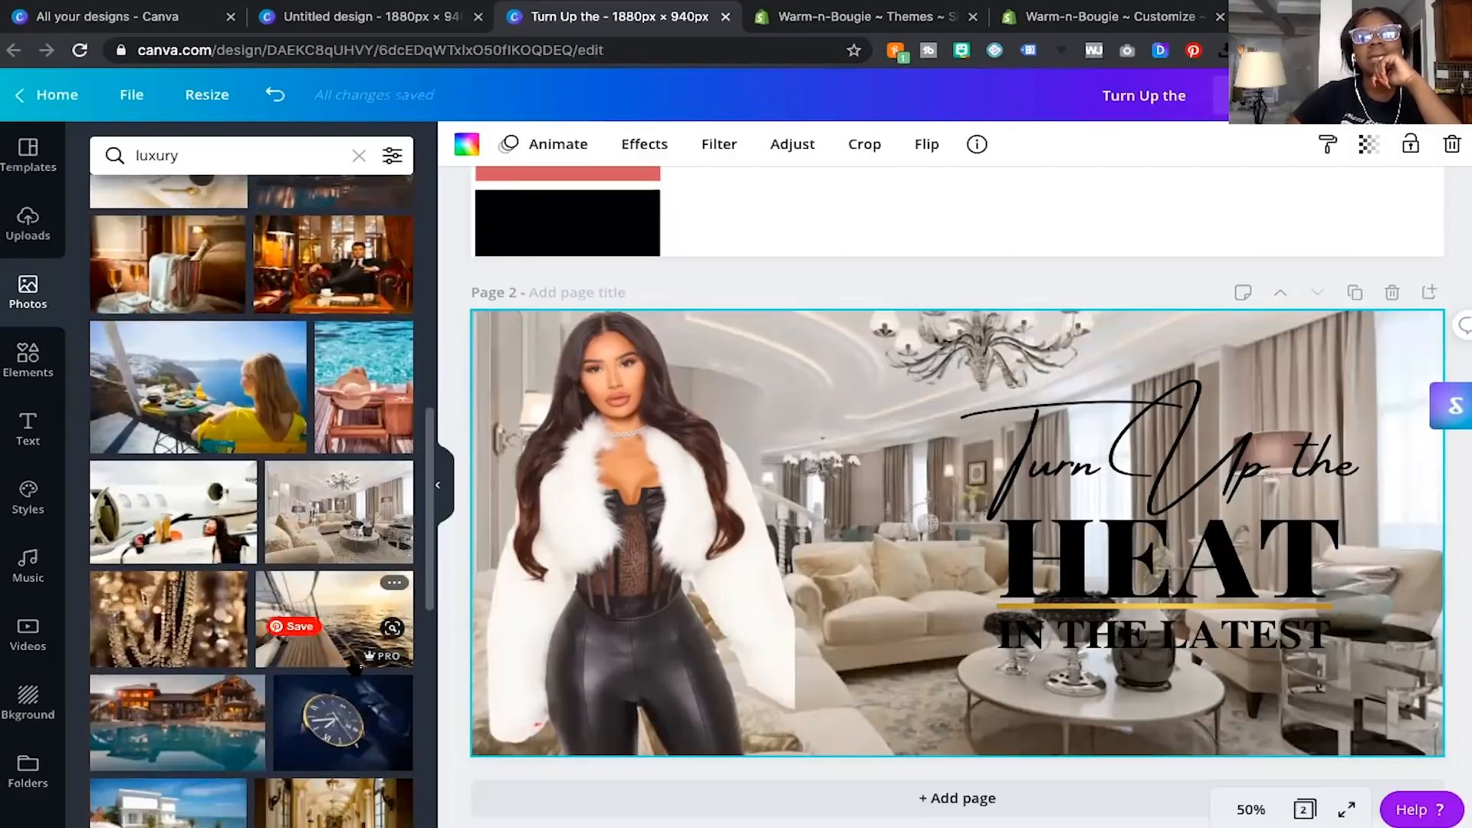
{"action": "scroll", "coordinate": [355, 667], "scroll_direction": "down", "scroll_amount": 2}
{"action": "scroll", "coordinate": [354, 666], "scroll_direction": "down", "scroll_amount": 3}
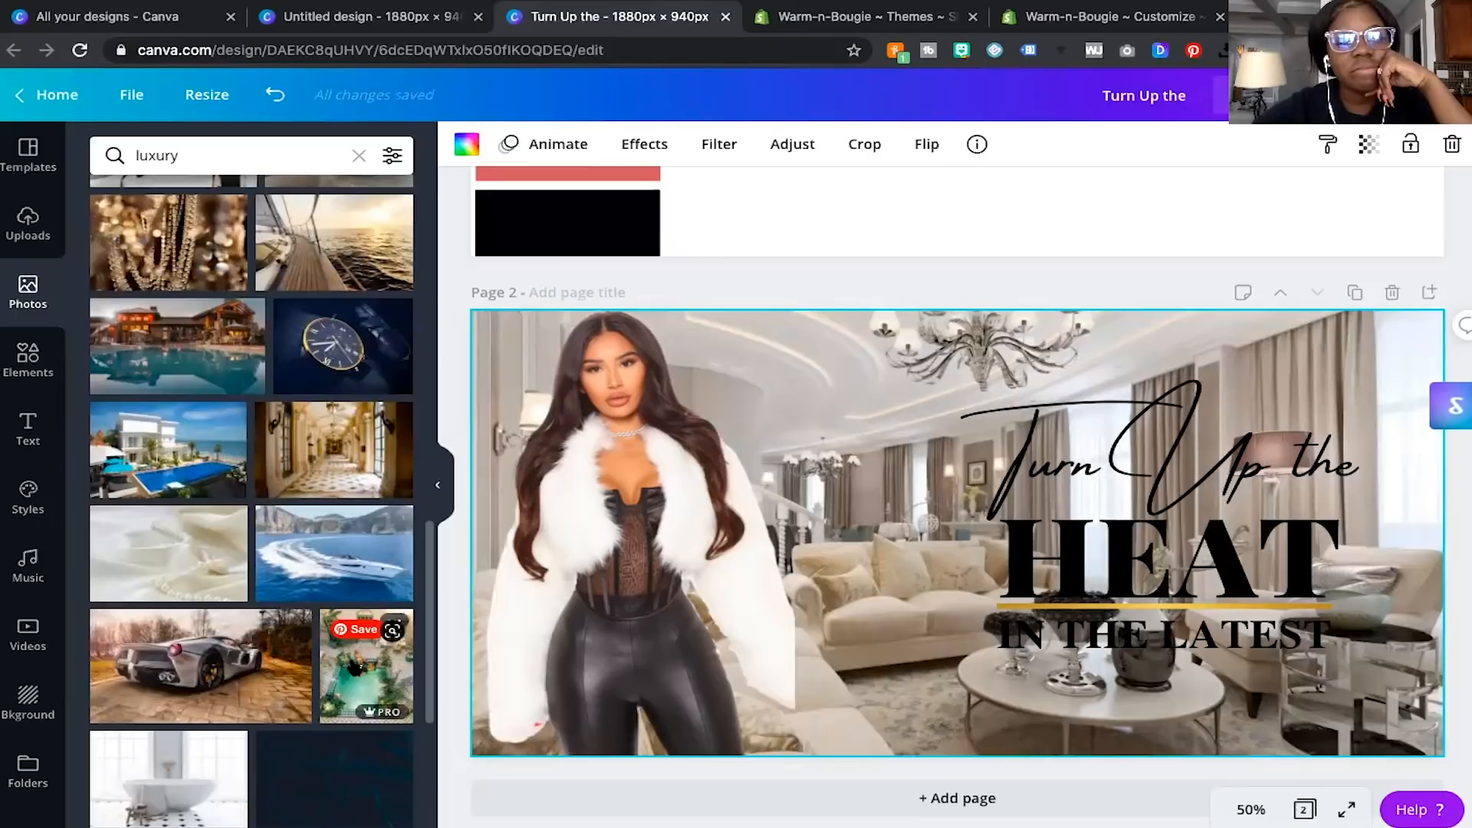
{"action": "left_click_drag", "start_coordinate": [333, 452], "coordinate": [755, 339]}
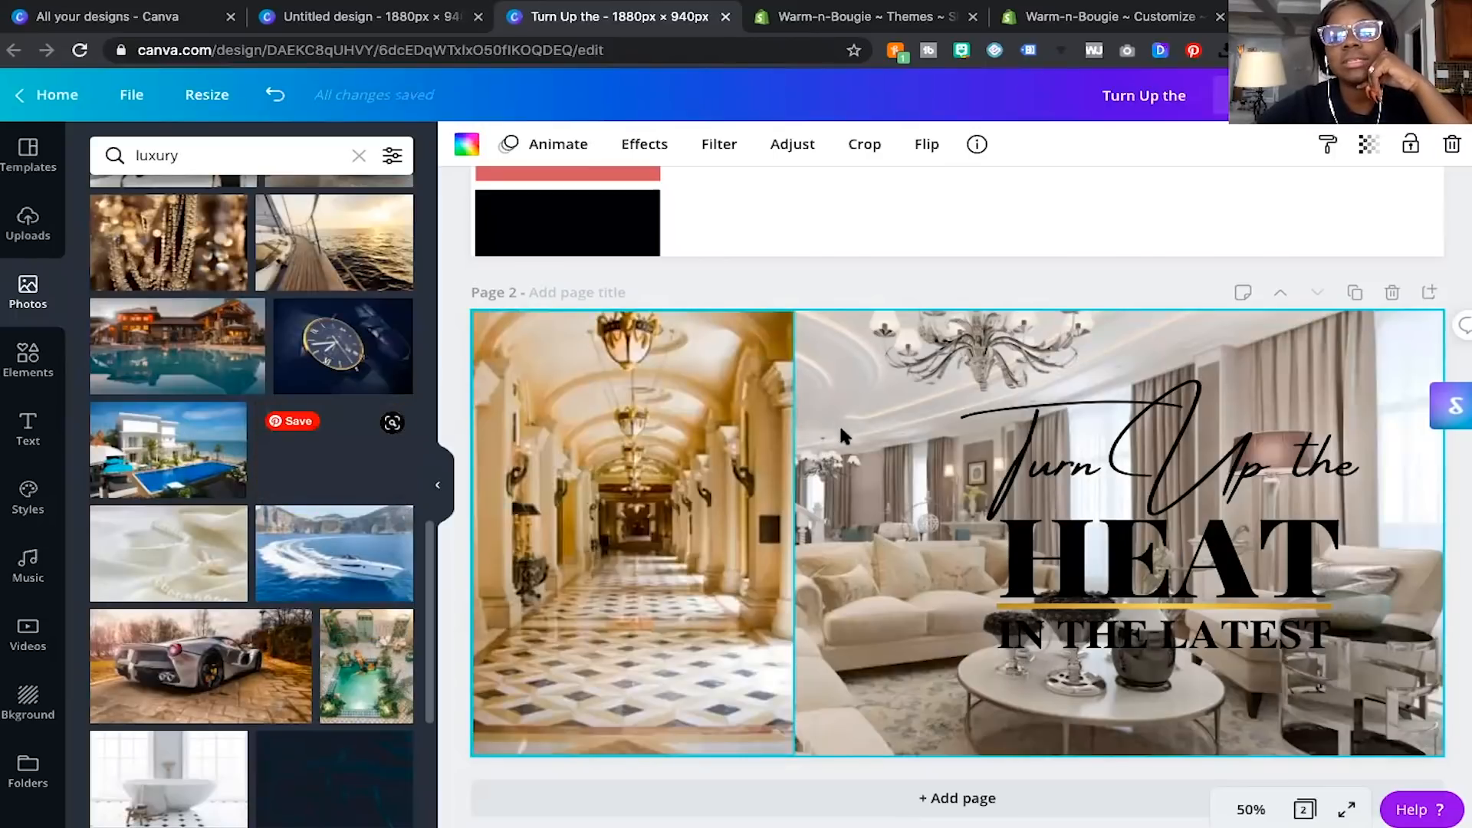
{"action": "left_click_drag", "start_coordinate": [838, 424], "coordinate": [844, 429]}
{"action": "key", "text": "ctrl+z"}
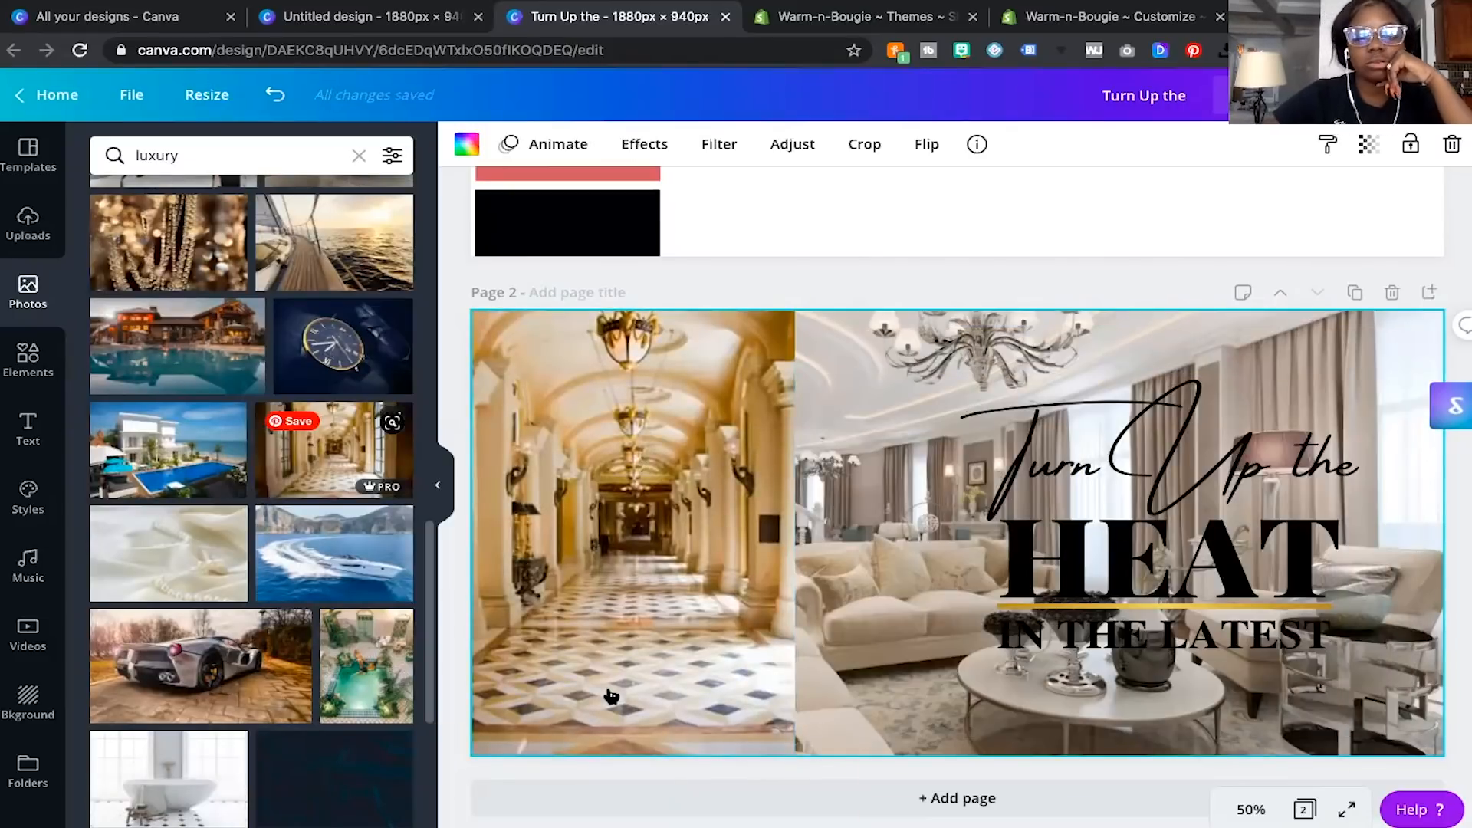
{"action": "key", "text": "ctrl+z"}
Set the golden arched hallway photo as the banner's background and fade it to a transparency value of 60.
{"action": "left_click_drag", "start_coordinate": [333, 450], "coordinate": [817, 337]}
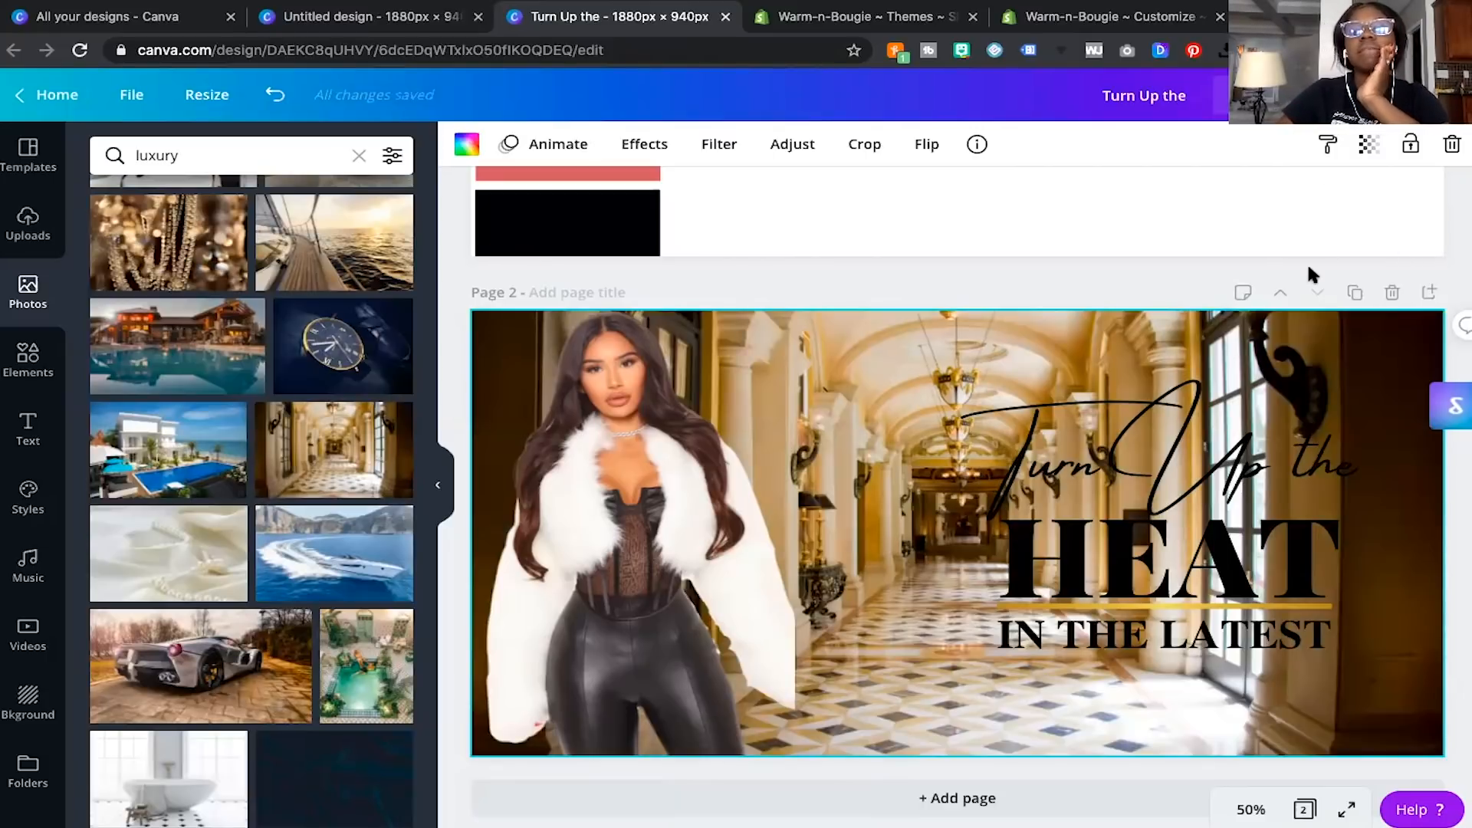
{"action": "left_click", "coordinate": [1369, 145]}
{"action": "mouse_move", "coordinate": [1305, 193]}
{"action": "left_mouse_down"}
{"action": "mouse_move", "coordinate": [1258, 194]}
{"action": "mouse_move", "coordinate": [1307, 194]}
{"action": "left_mouse_up"}
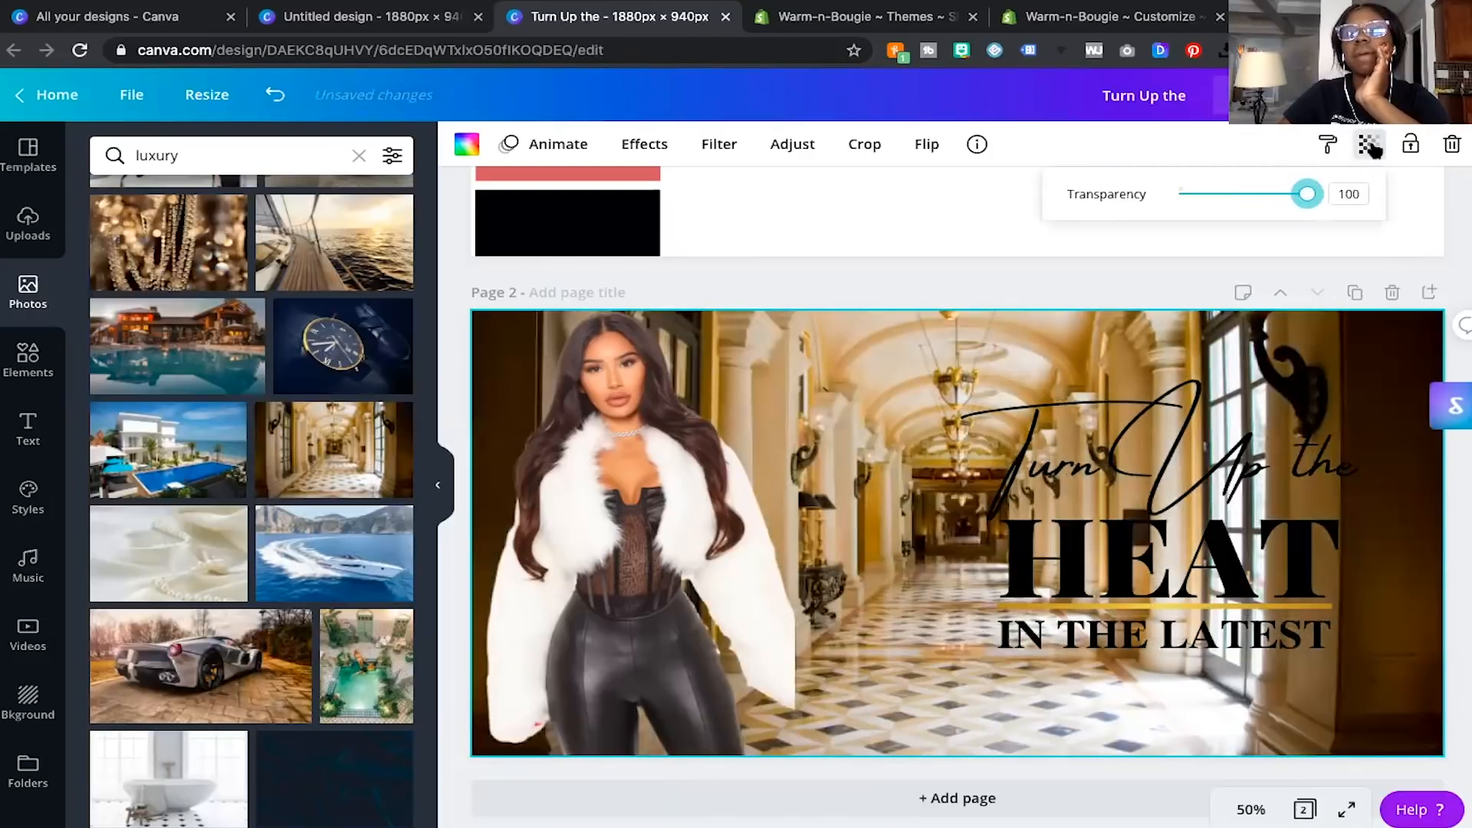
{"action": "left_click", "coordinate": [1415, 215]}
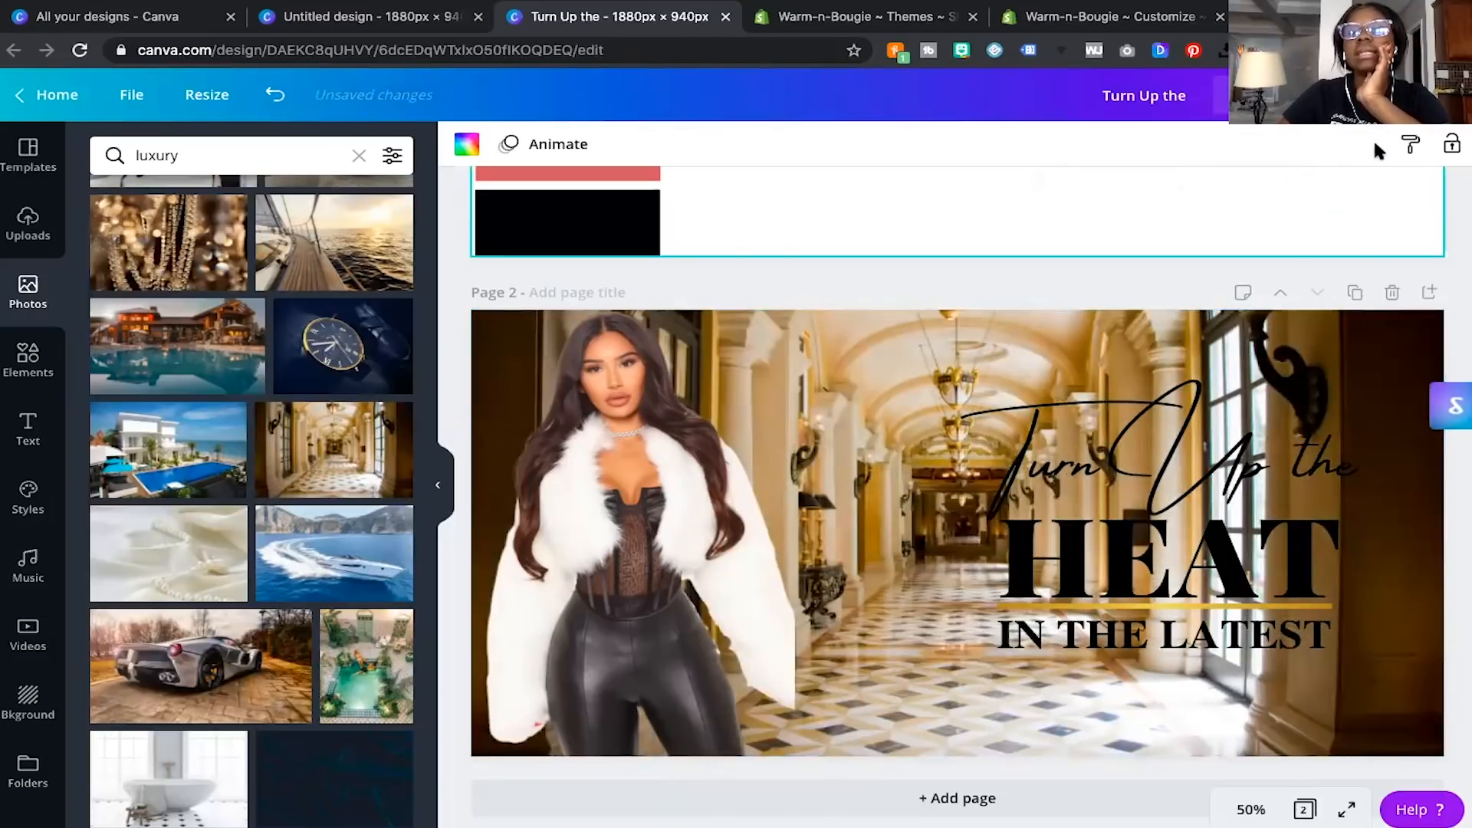
{"action": "left_click", "coordinate": [814, 335]}
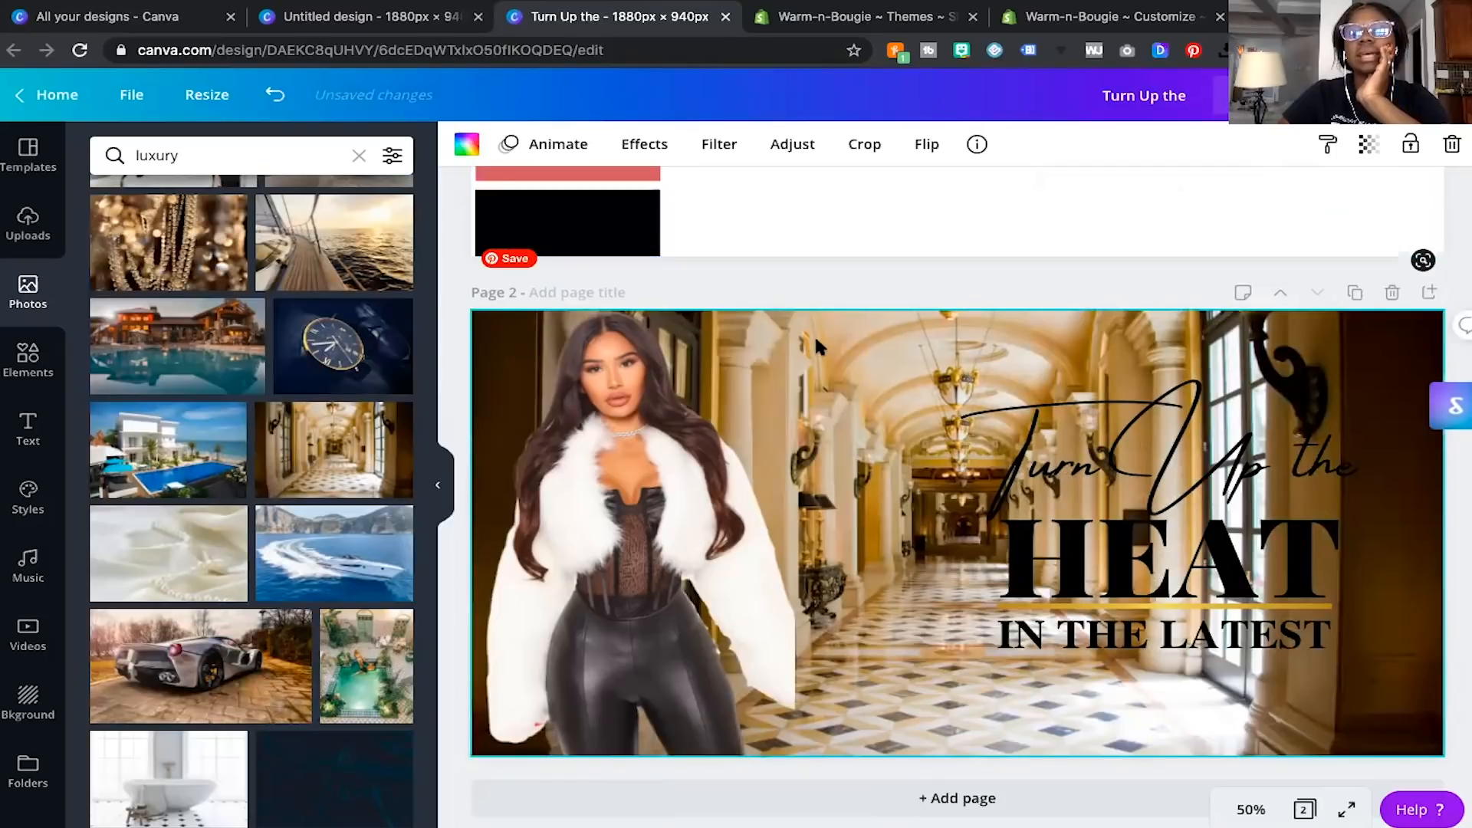
{"action": "left_click", "coordinate": [1371, 146]}
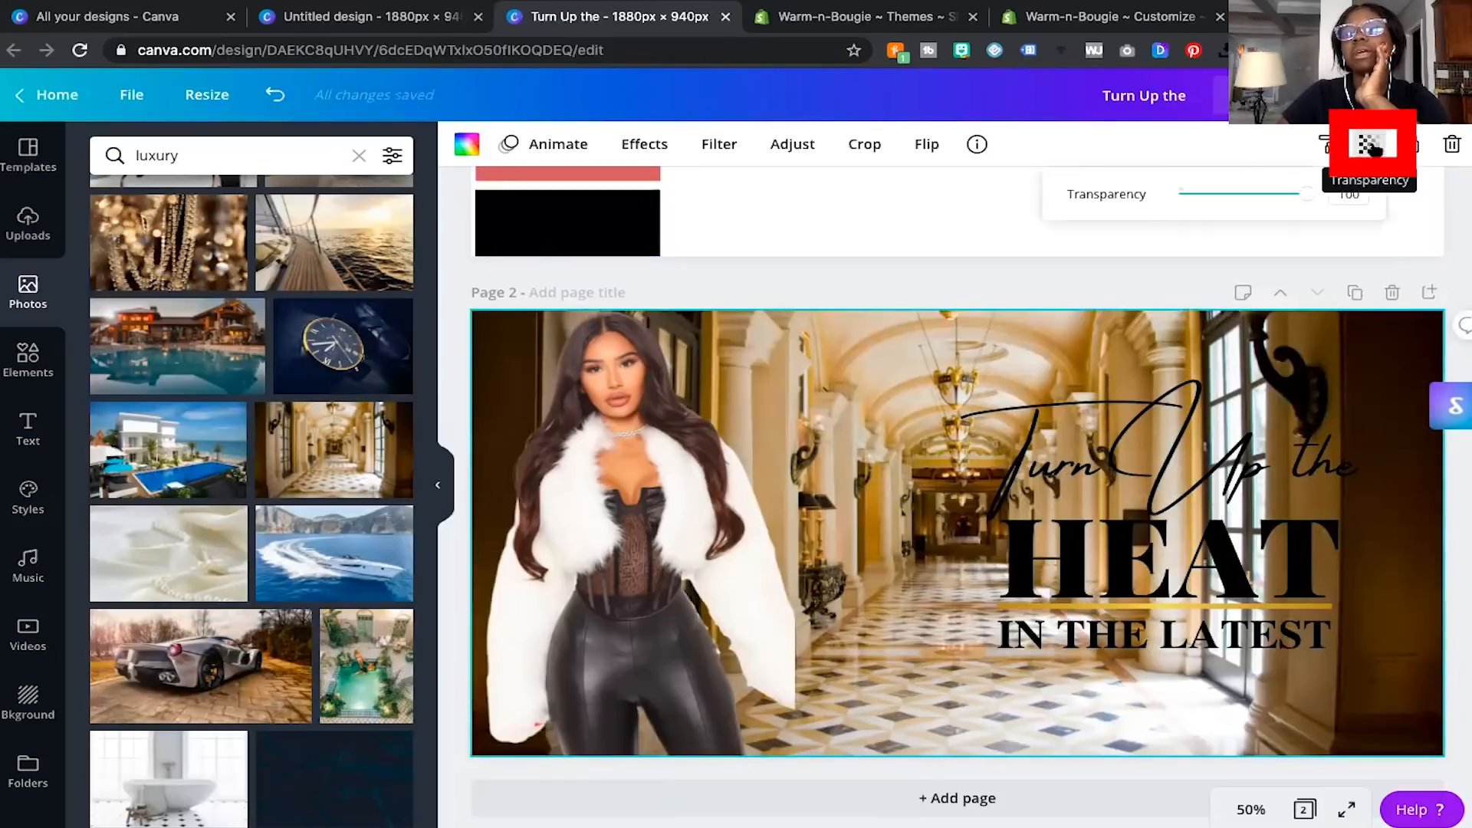
{"action": "left_click", "coordinate": [1265, 195]}
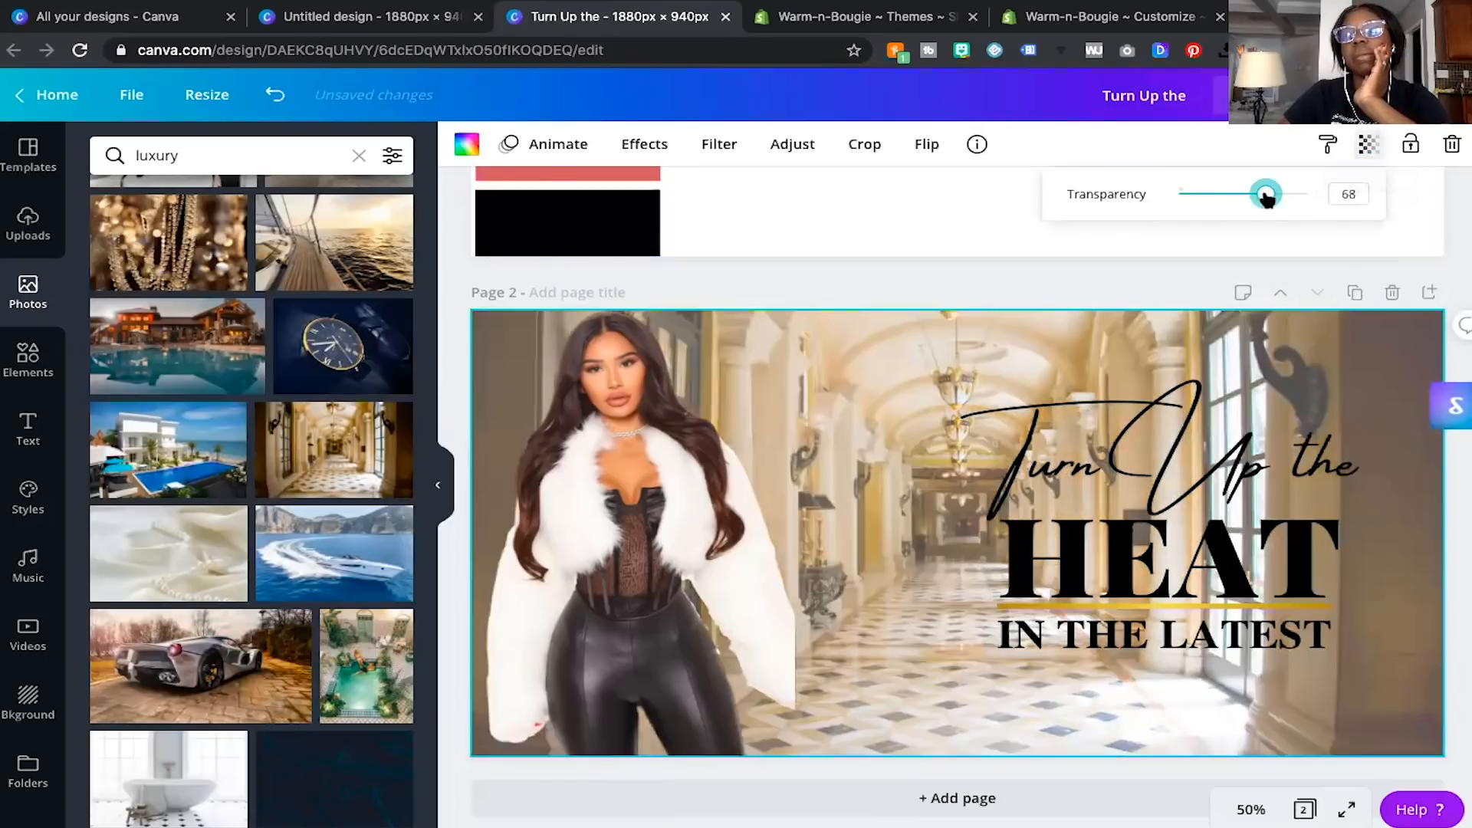
{"action": "left_click_drag", "start_coordinate": [1265, 196], "coordinate": [1260, 198]}
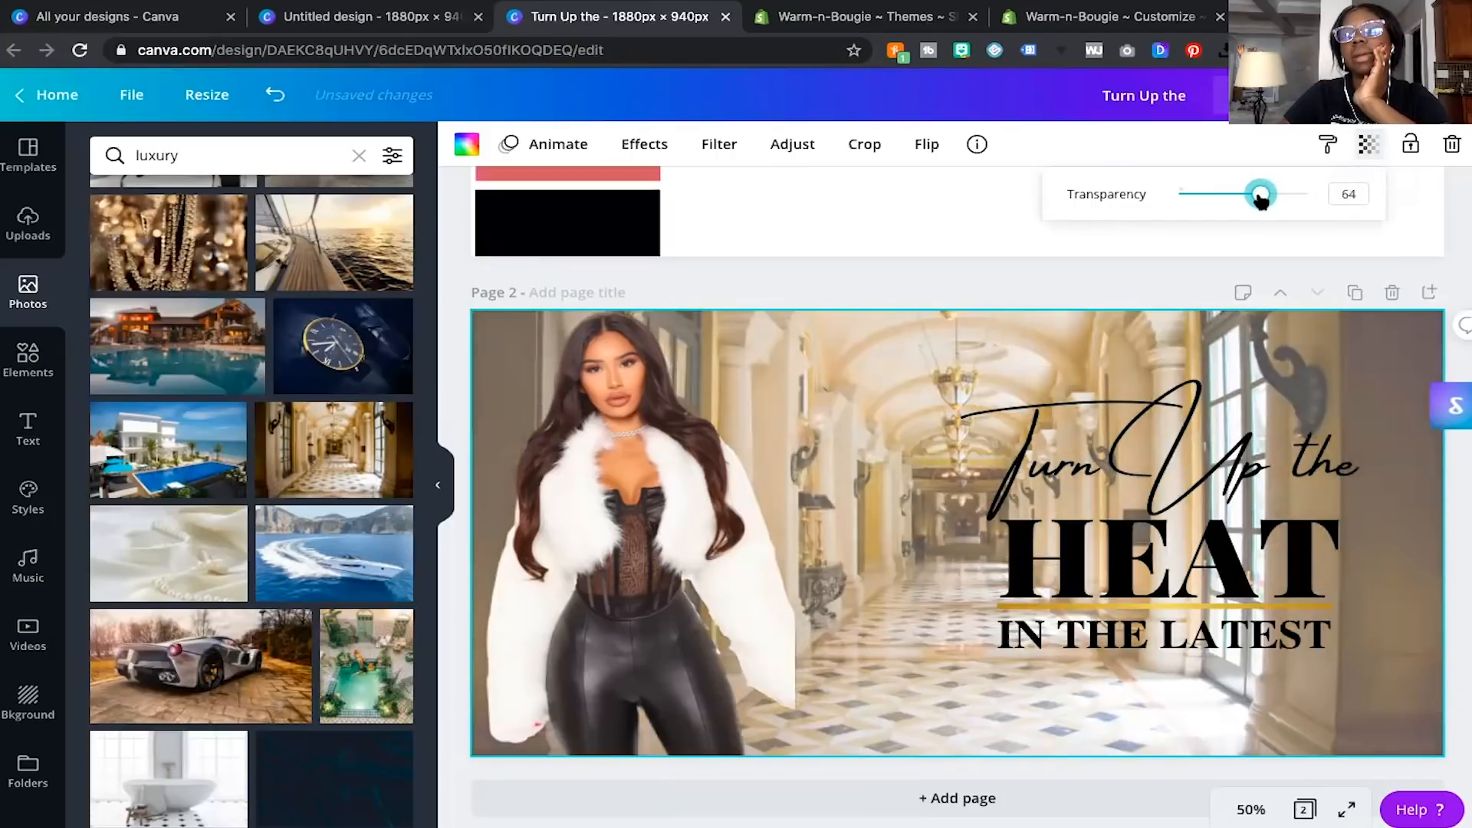
{"action": "left_click_drag", "start_coordinate": [1258, 198], "coordinate": [1255, 196]}
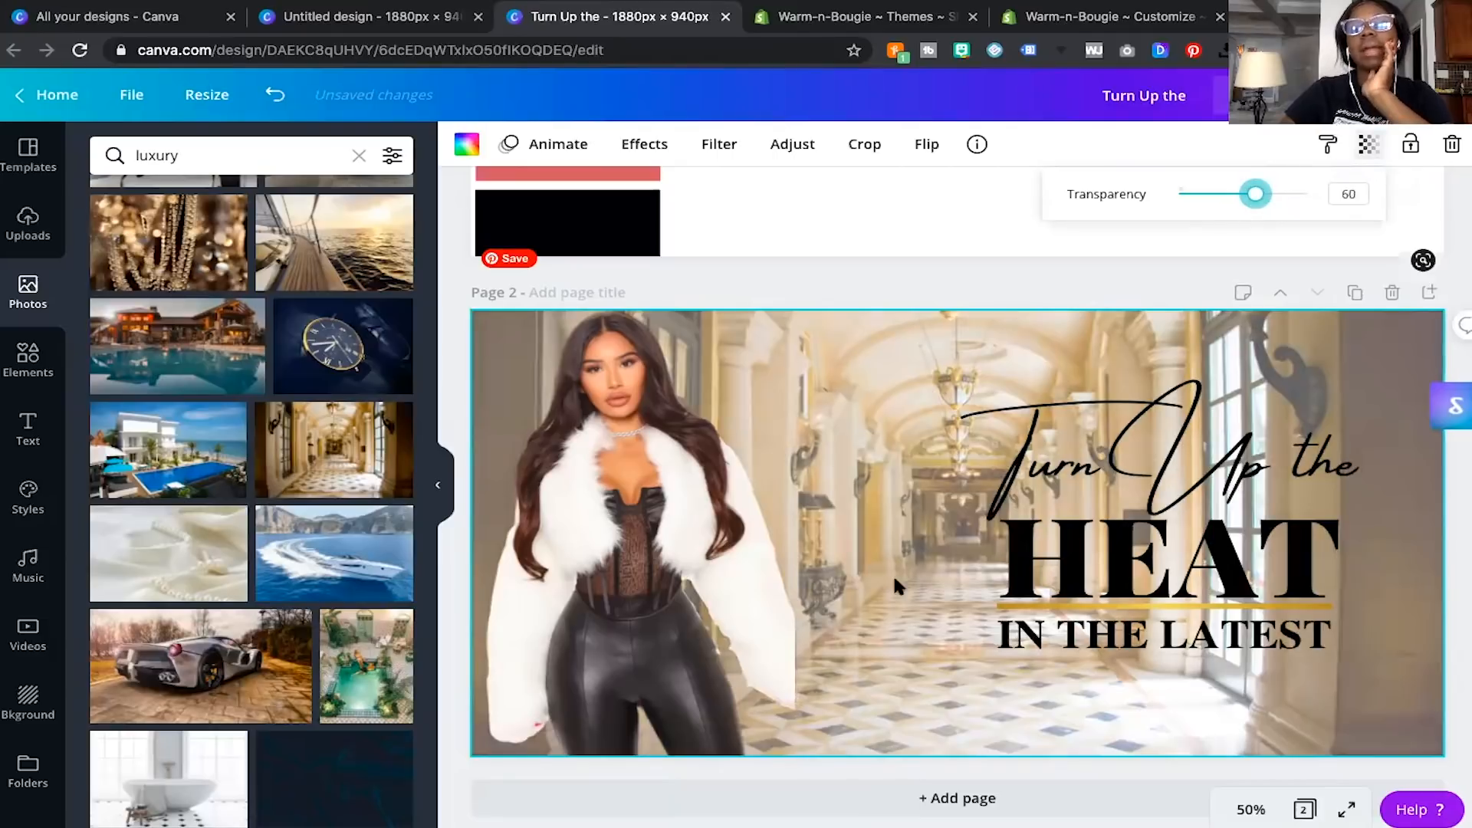
Lock the hallway background photo so it stays fixed while other elements are selected.
{"action": "left_click", "coordinate": [762, 563]}
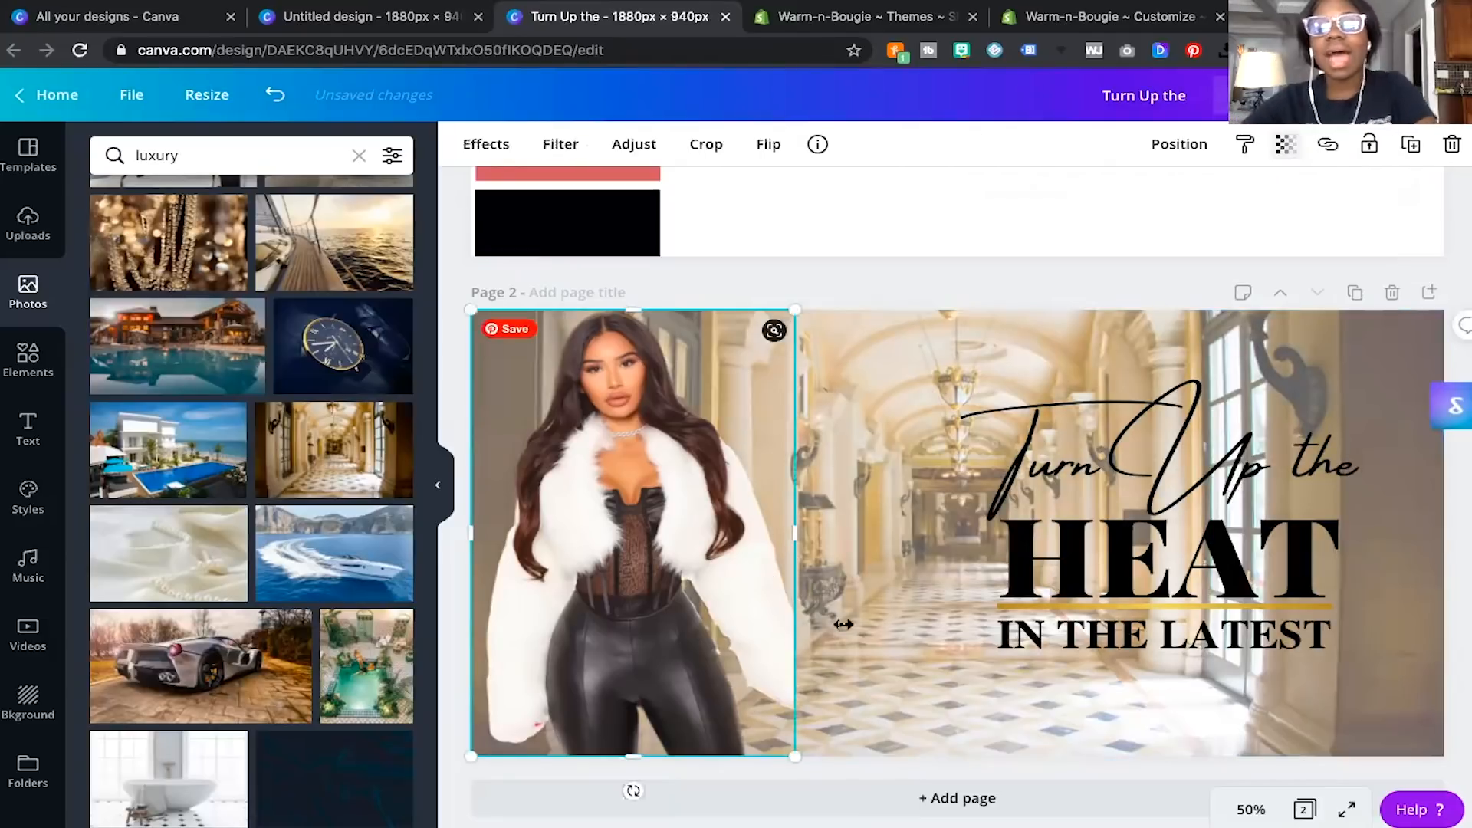
{"action": "left_click", "coordinate": [875, 650]}
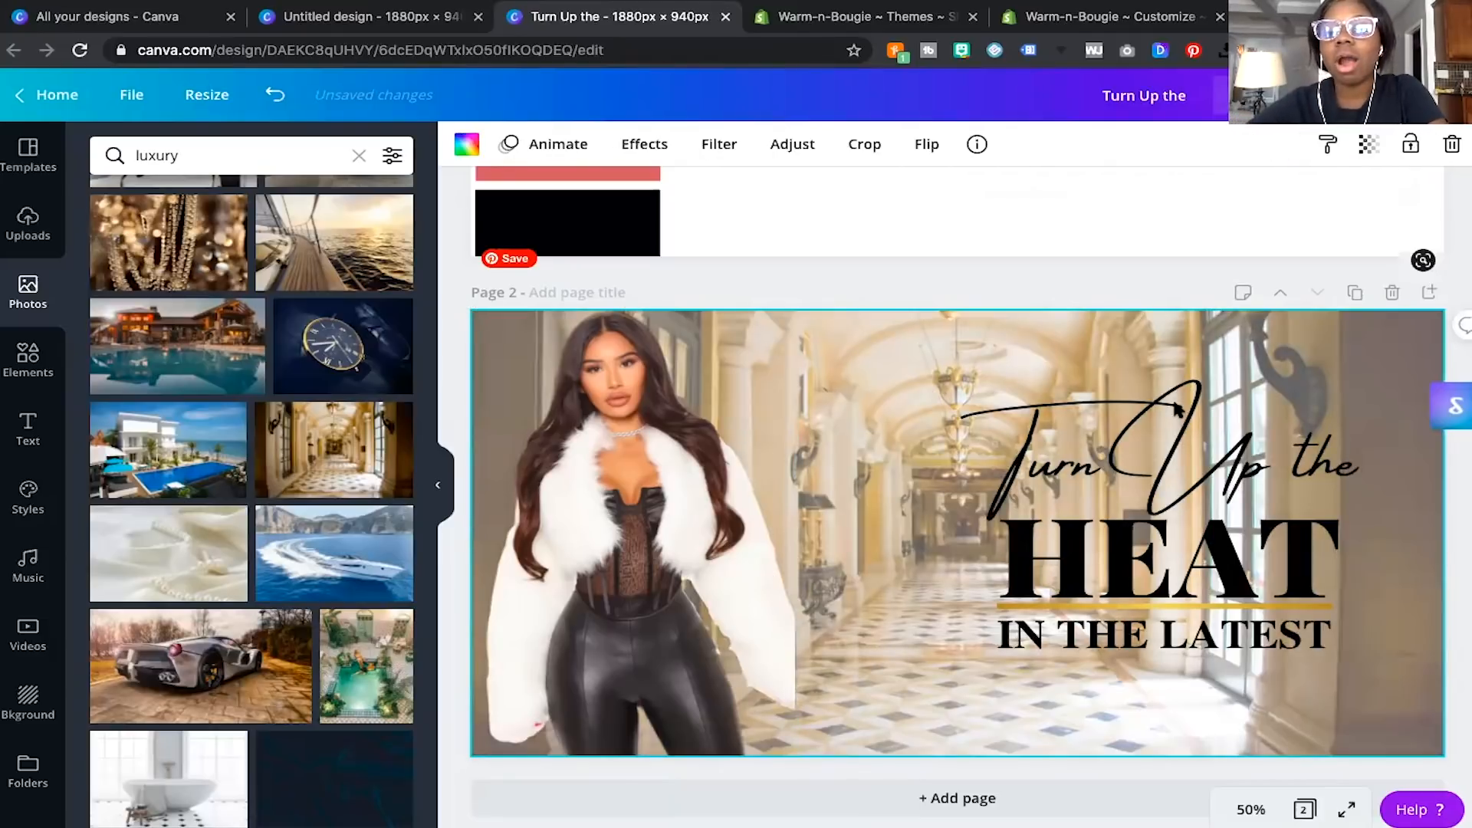
{"action": "left_click", "coordinate": [1050, 469]}
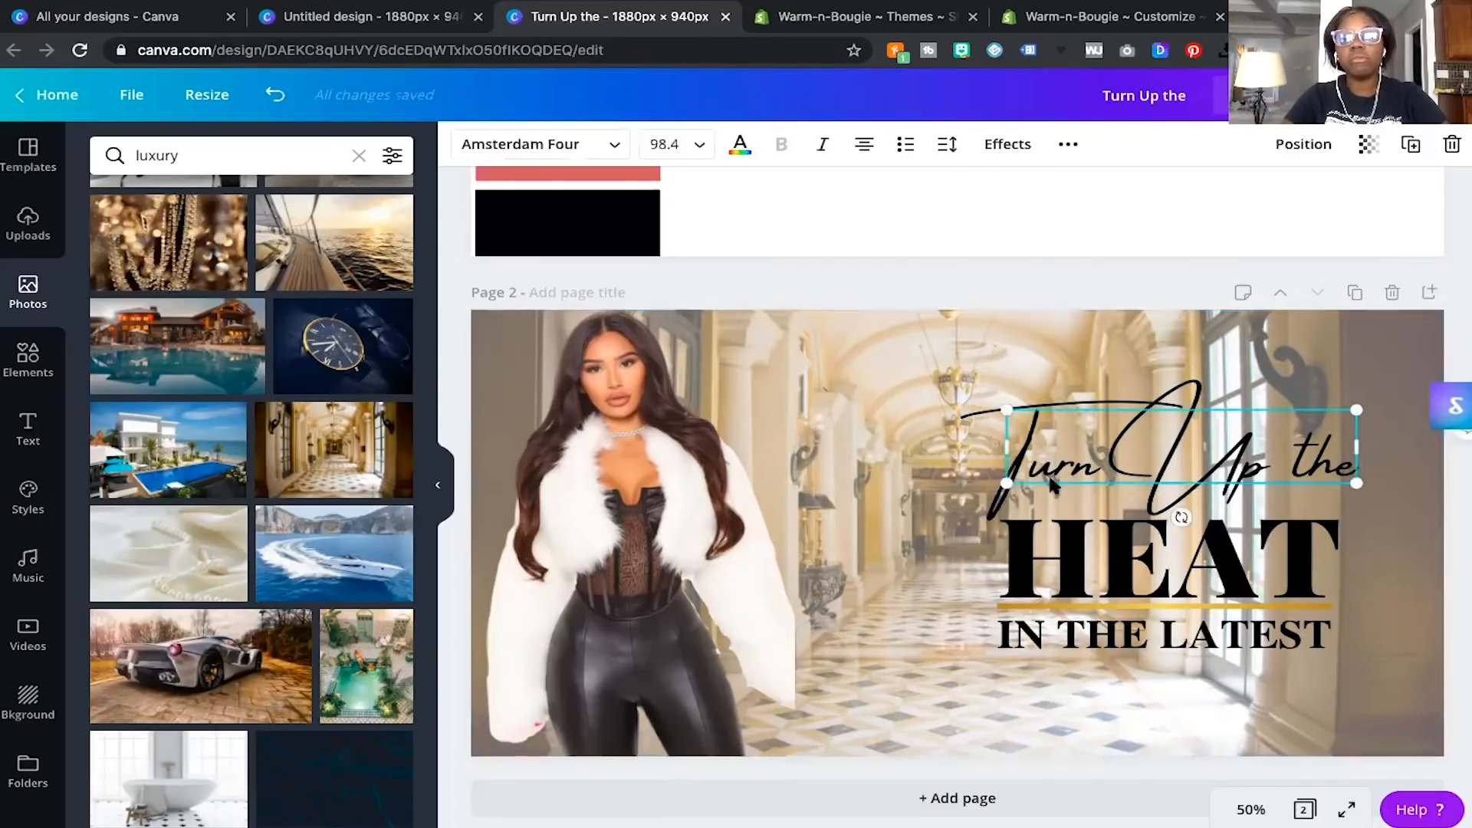
{"action": "left_click", "coordinate": [1069, 614], "text": "shift"}
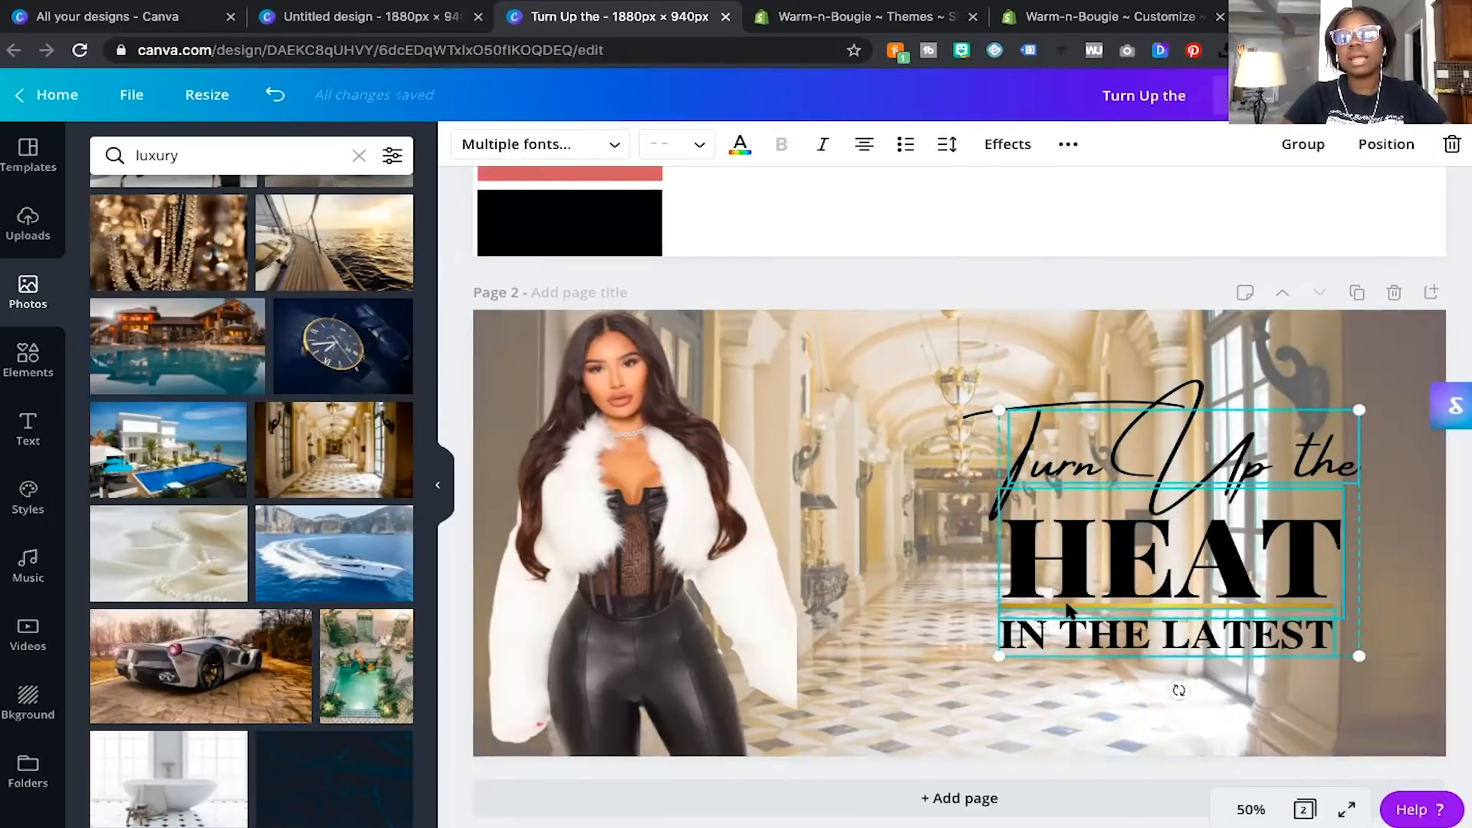
{"action": "left_click", "coordinate": [891, 589]}
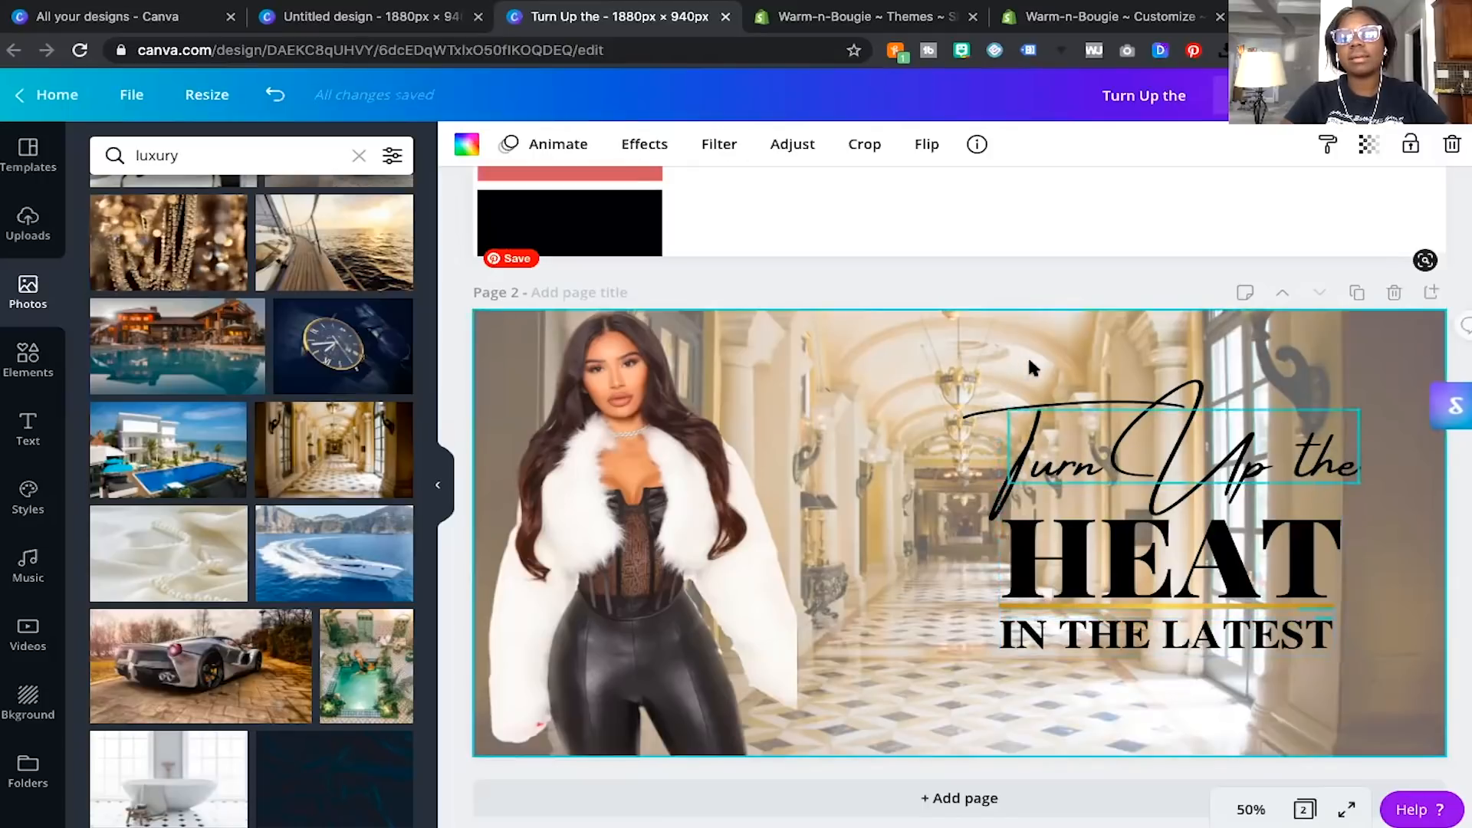
{"action": "left_click", "coordinate": [1029, 362]}
{"action": "left_click", "coordinate": [999, 315]}
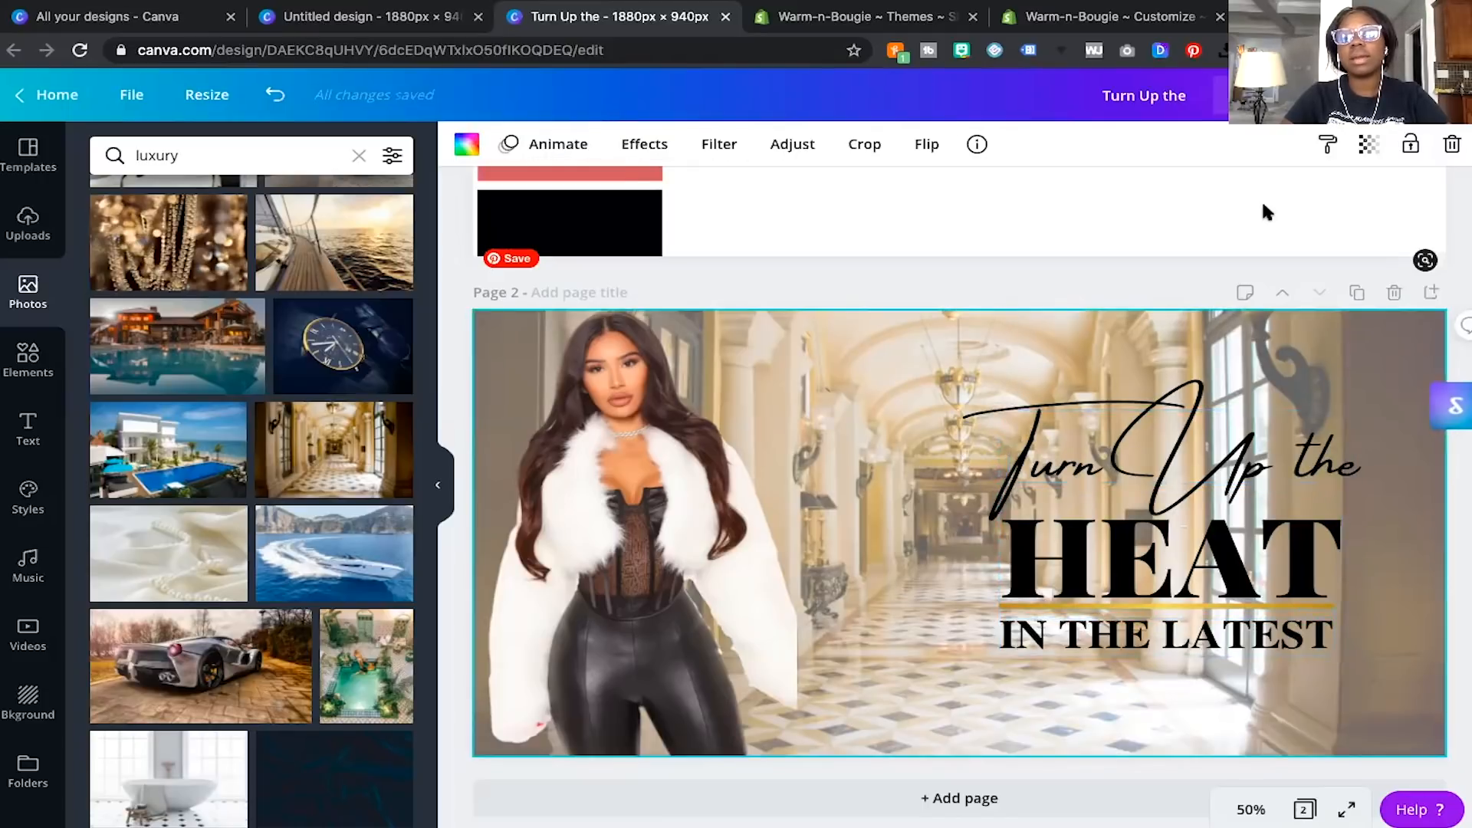
{"action": "left_click", "coordinate": [1410, 144]}
Move the headline text and gold bar down close beside the model, and flip the model photo horizontally.
{"action": "left_click_drag", "start_coordinate": [1002, 343], "coordinate": [1106, 663]}
{"action": "left_click_drag", "start_coordinate": [1105, 555], "coordinate": [895, 647]}
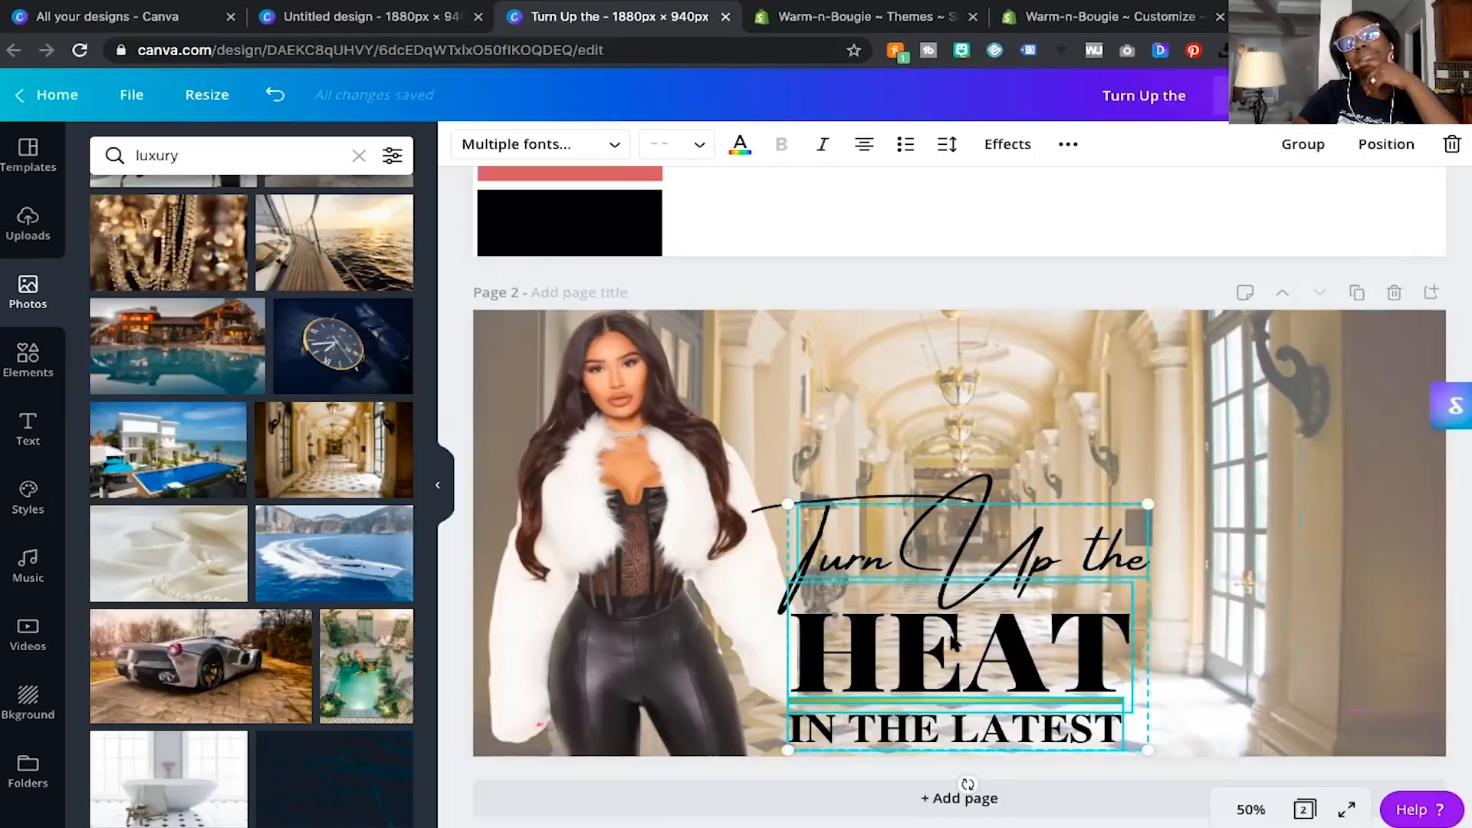
{"action": "left_click", "coordinate": [683, 498]}
{"action": "left_click_drag", "start_coordinate": [586, 517], "coordinate": [632, 510]}
{"action": "left_click", "coordinate": [769, 150]}
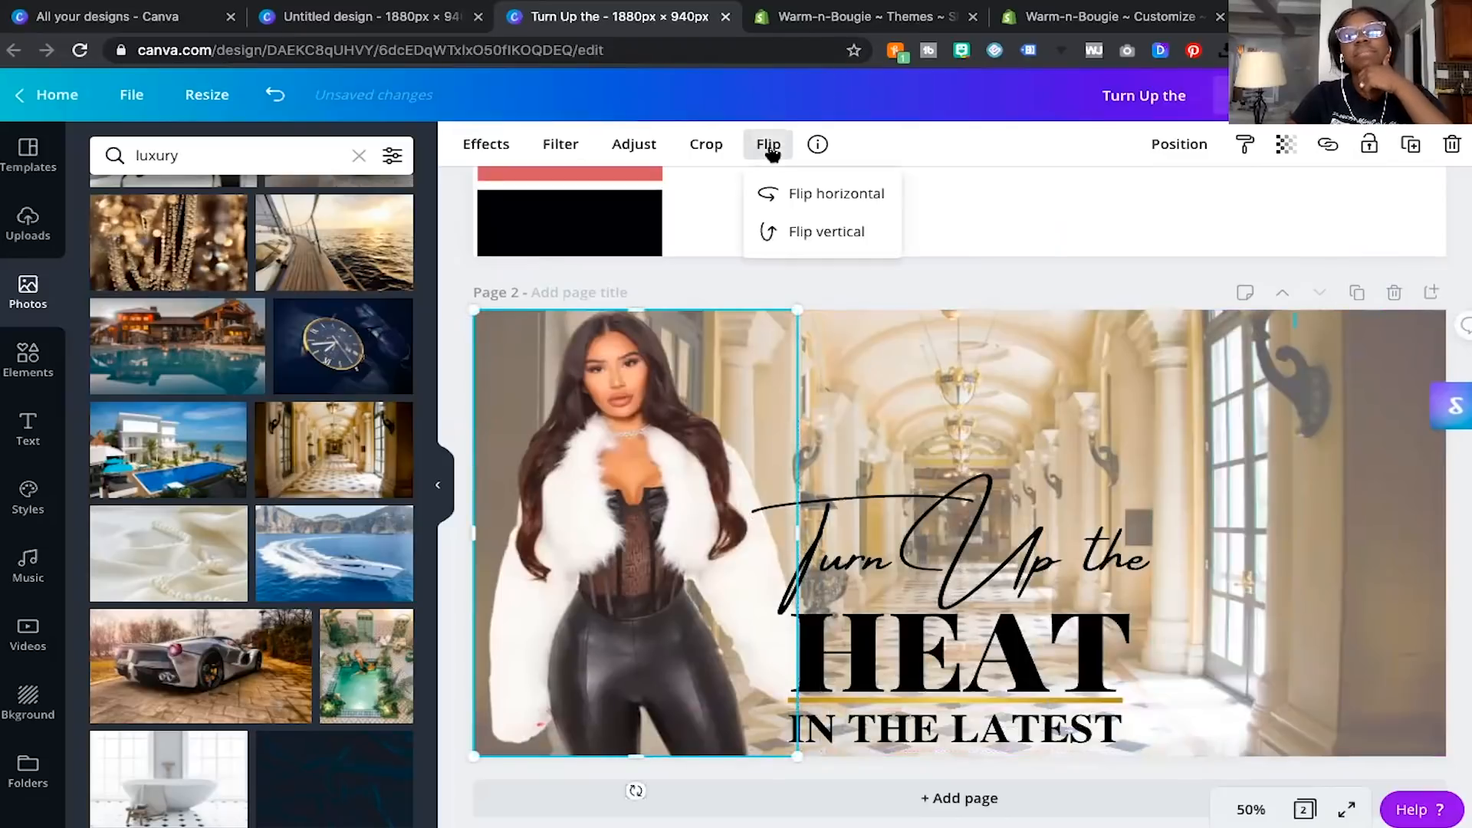
{"action": "left_click", "coordinate": [798, 195]}
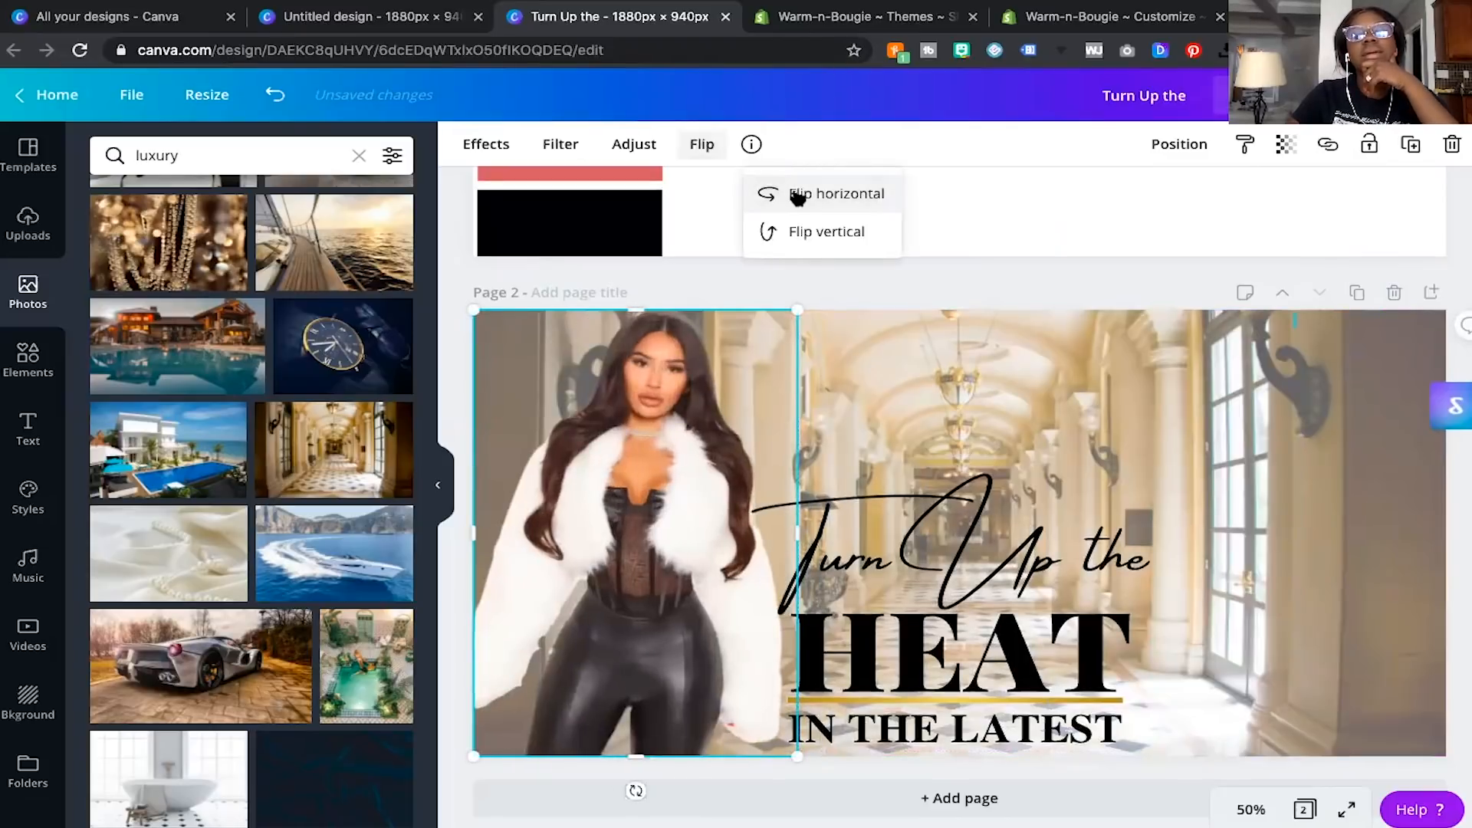
{"action": "left_click", "coordinate": [998, 226]}
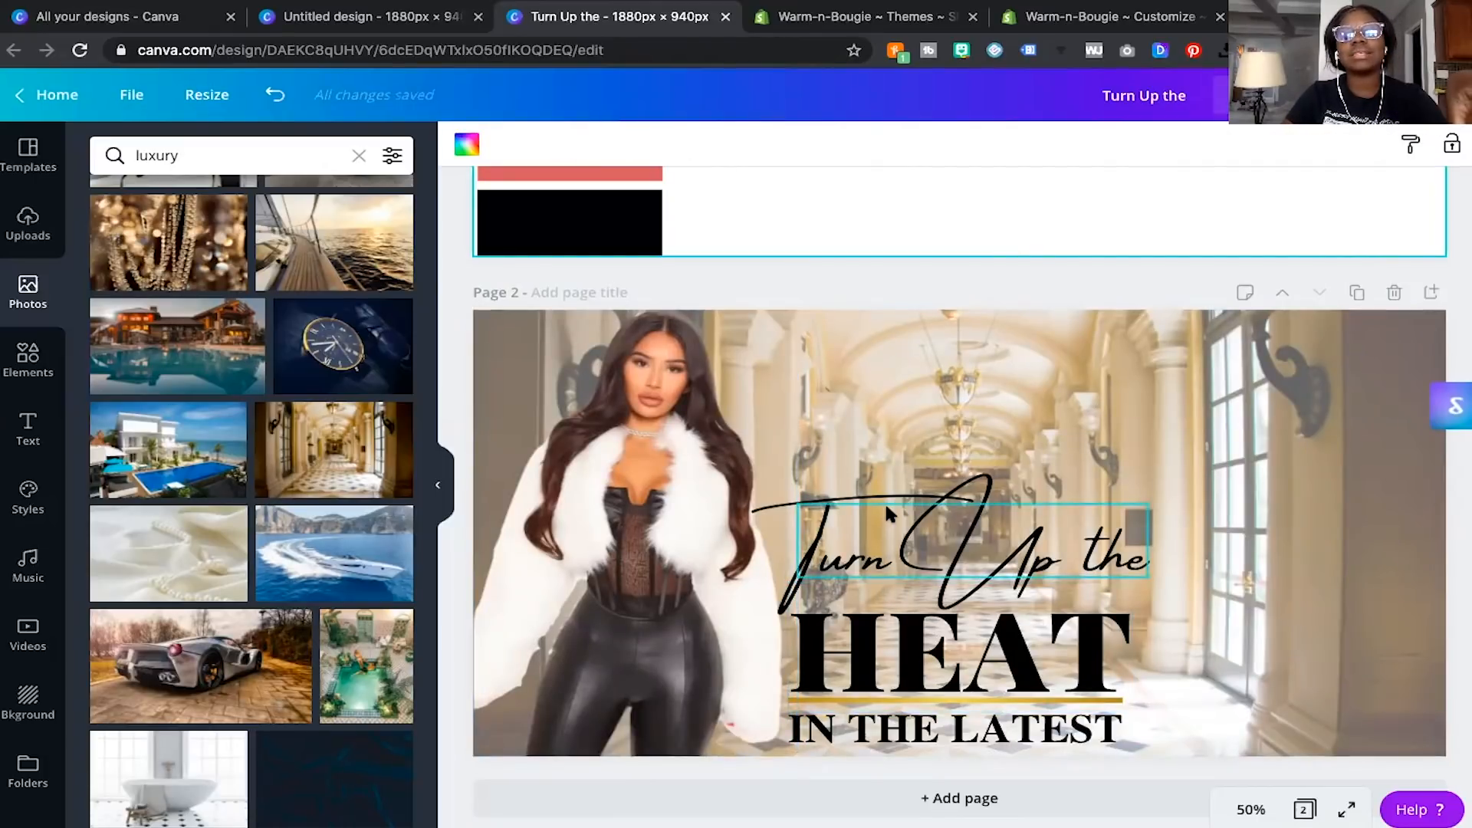
Move the headline text and gold bar back together over the right half of the hallway, away from the model.
{"action": "left_click_drag", "start_coordinate": [881, 440], "coordinate": [890, 725]}
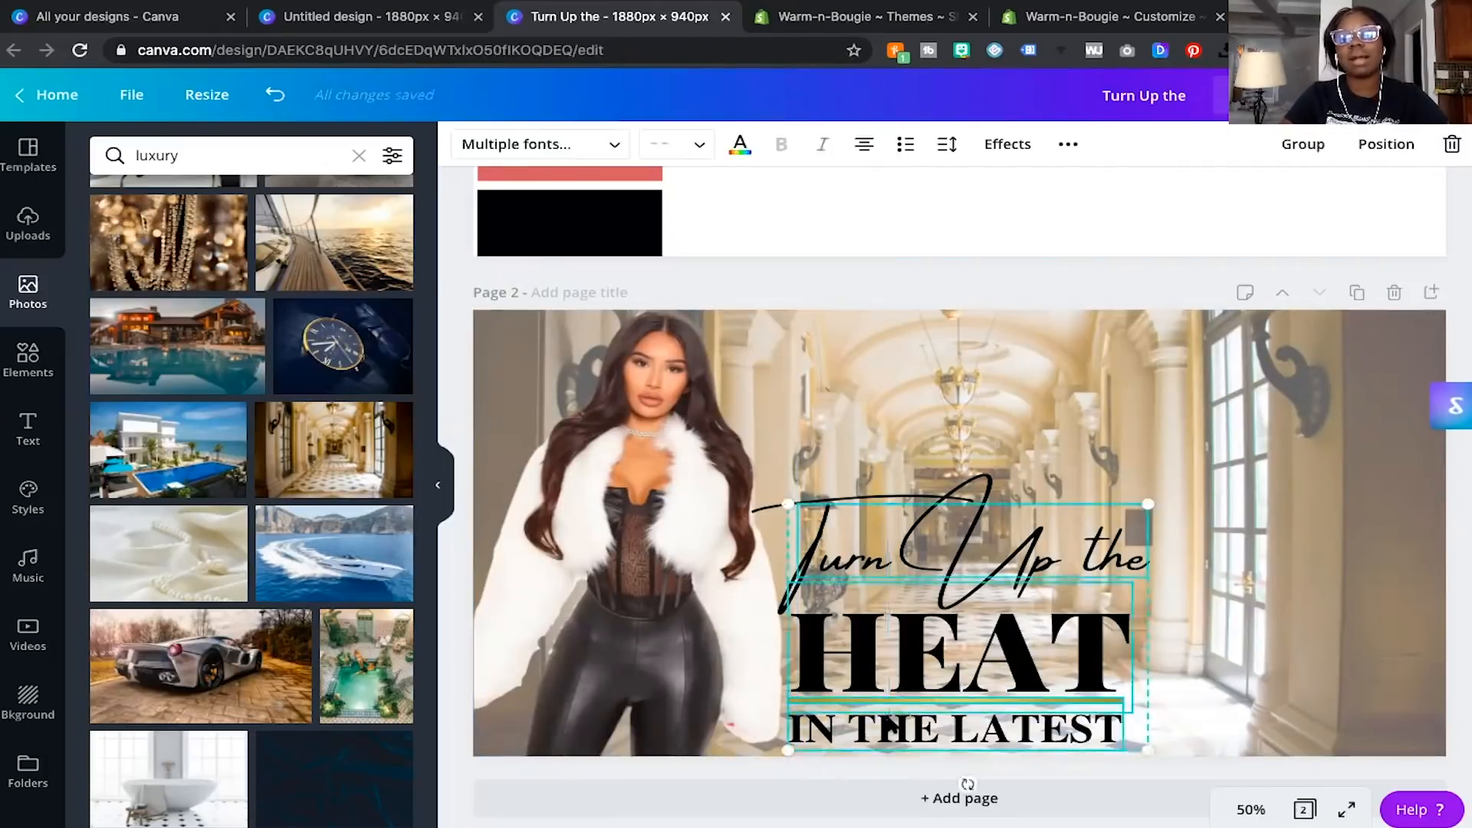
{"action": "left_click_drag", "start_coordinate": [891, 665], "coordinate": [1094, 583]}
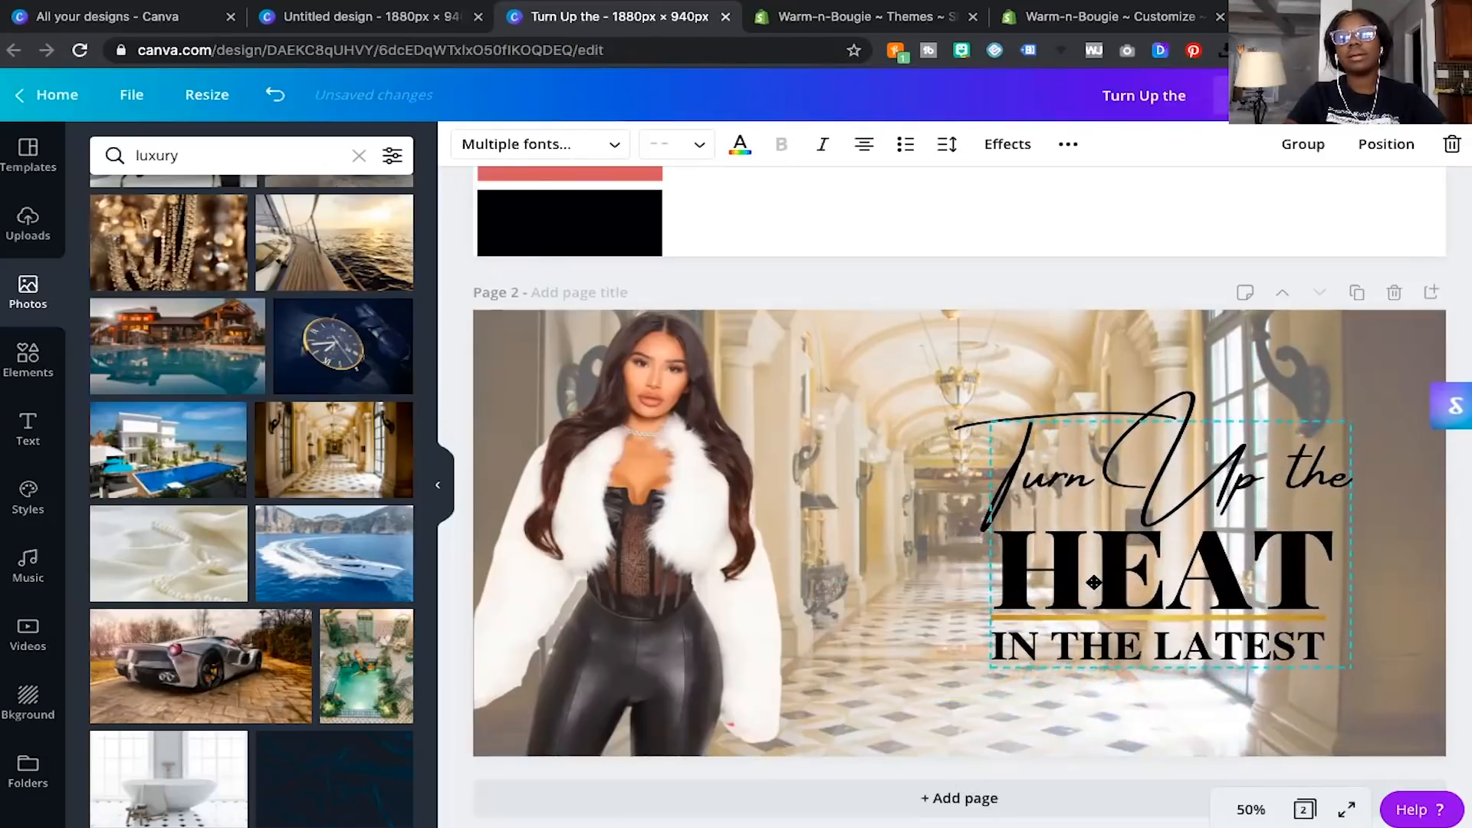
{"action": "left_click", "coordinate": [736, 384]}
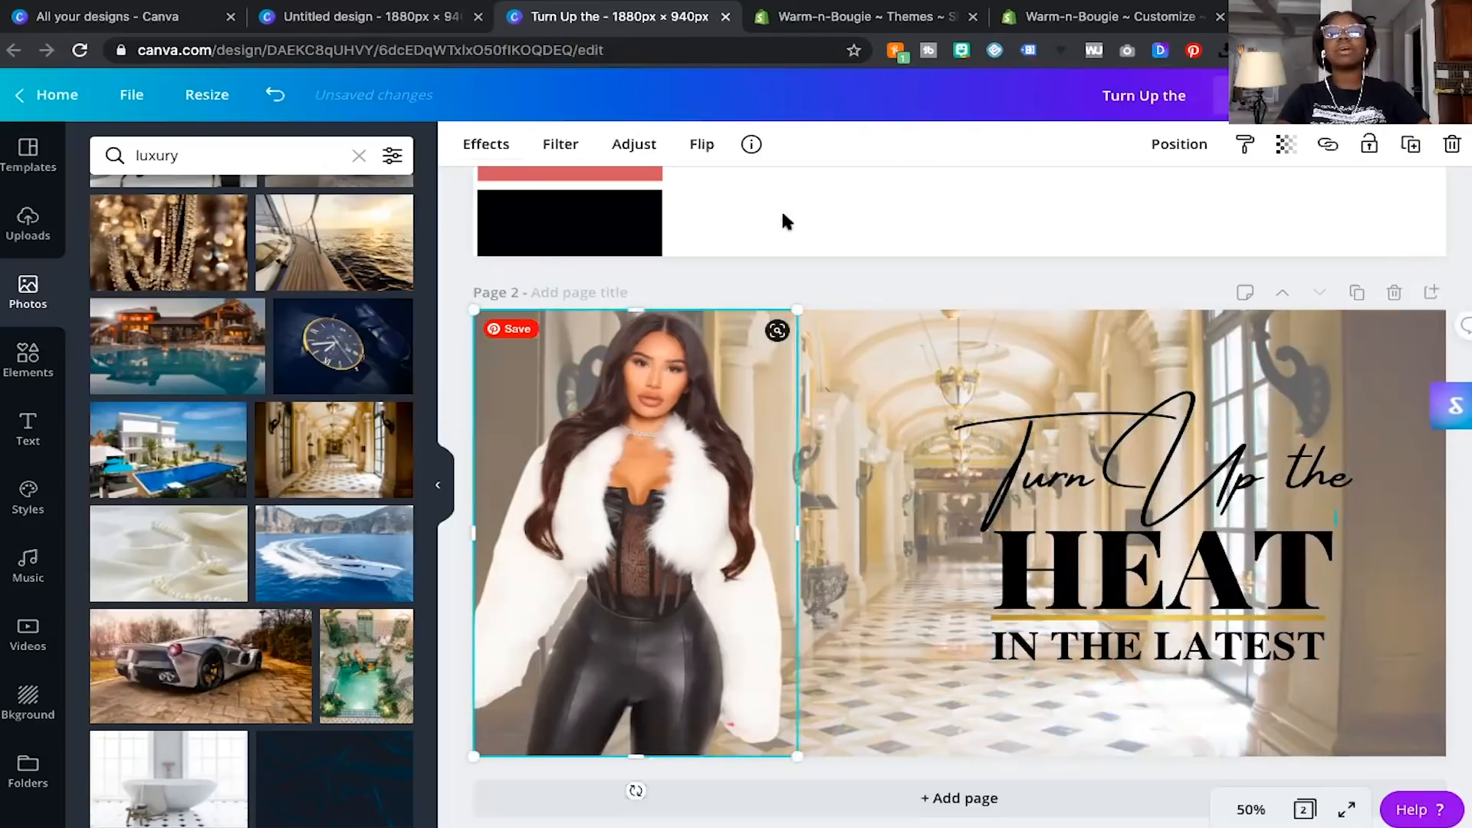
{"action": "left_click", "coordinate": [704, 146]}
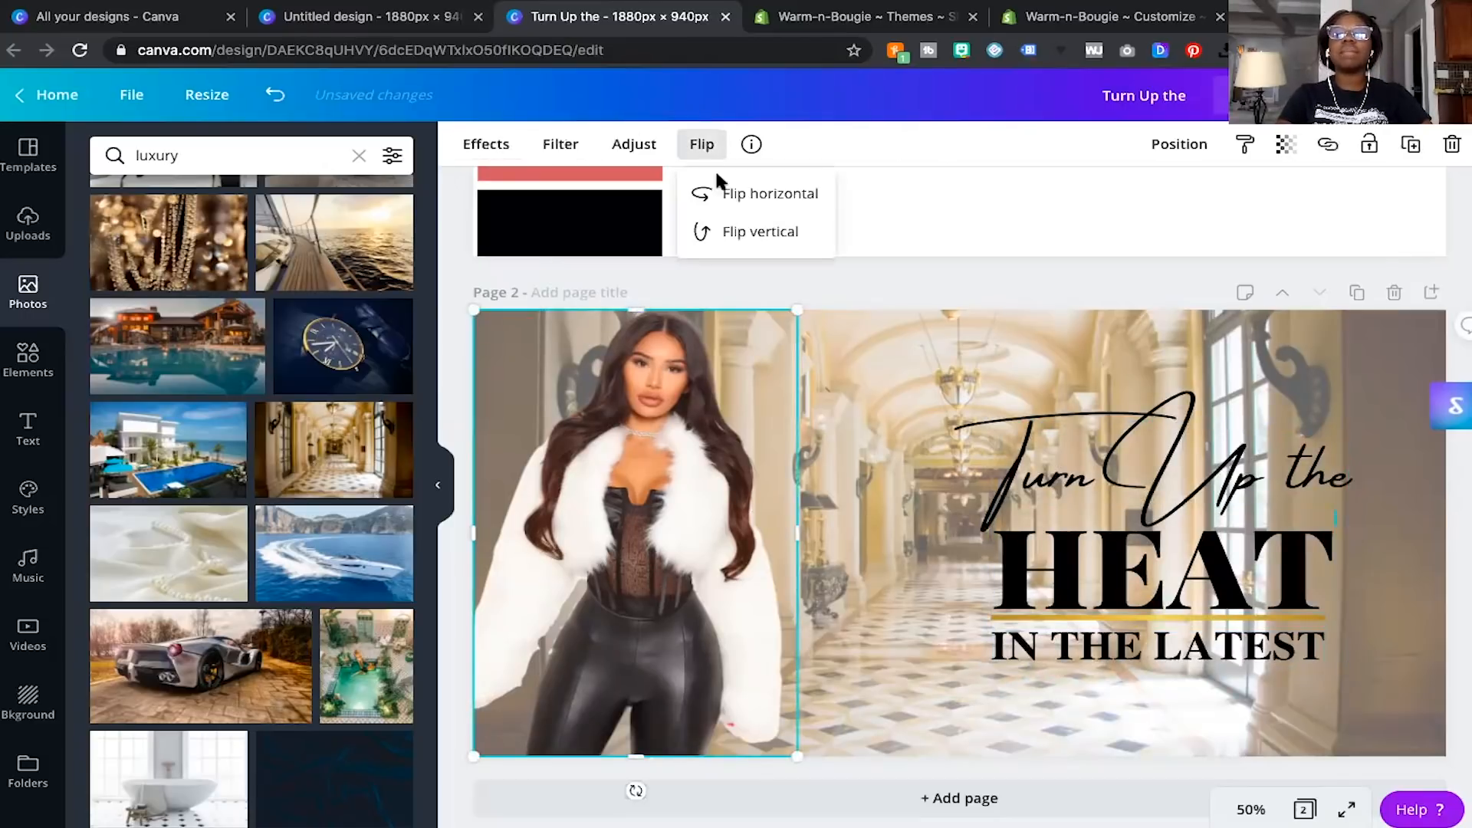
{"action": "left_click", "coordinate": [916, 265]}
{"action": "left_click", "coordinate": [920, 271]}
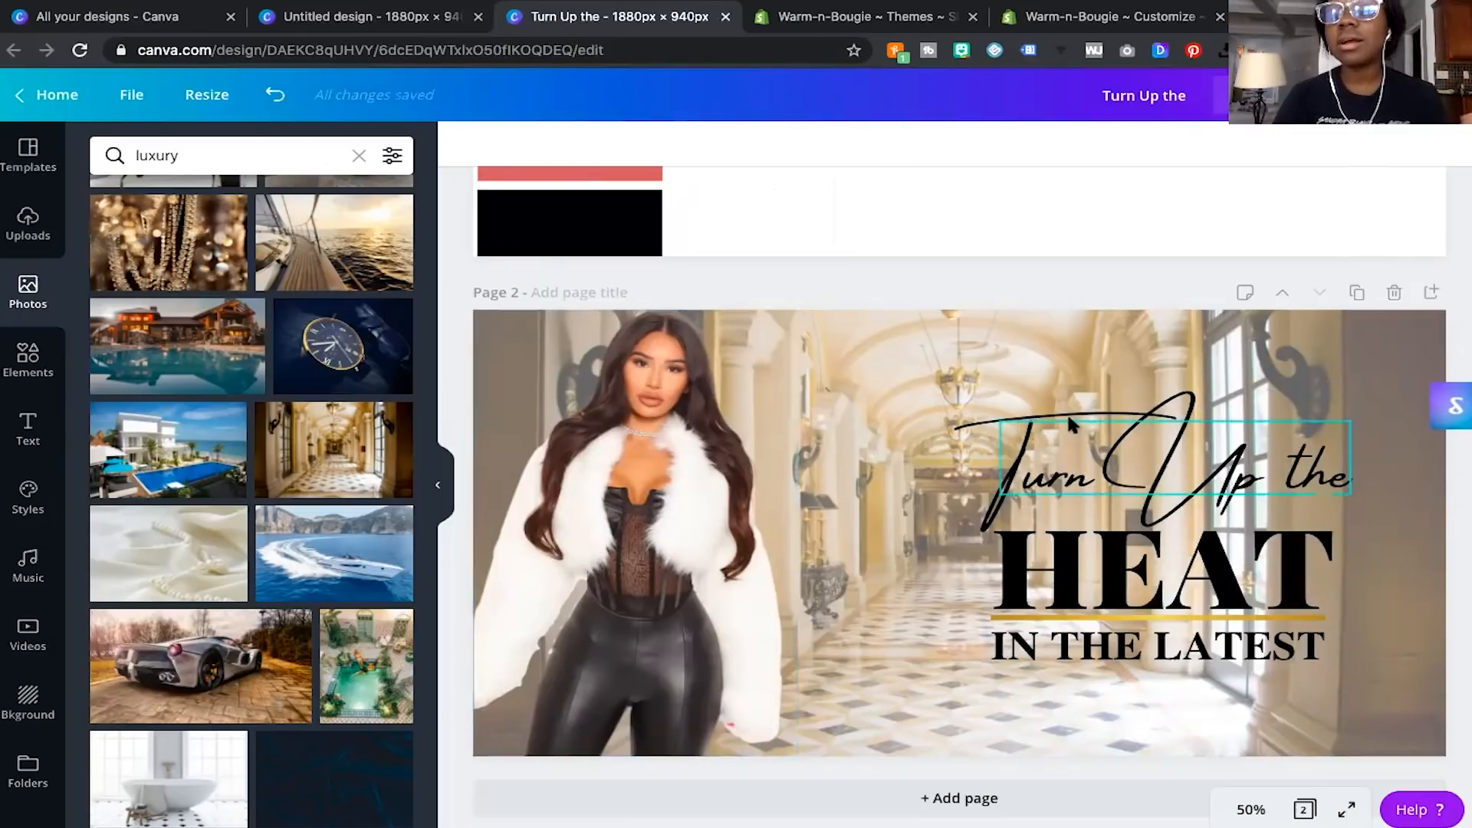
Enlarge the three headline text lines and the gold bar together, bringing "HEAT" to a font size of about 202.
{"action": "left_click", "coordinate": [1068, 376]}
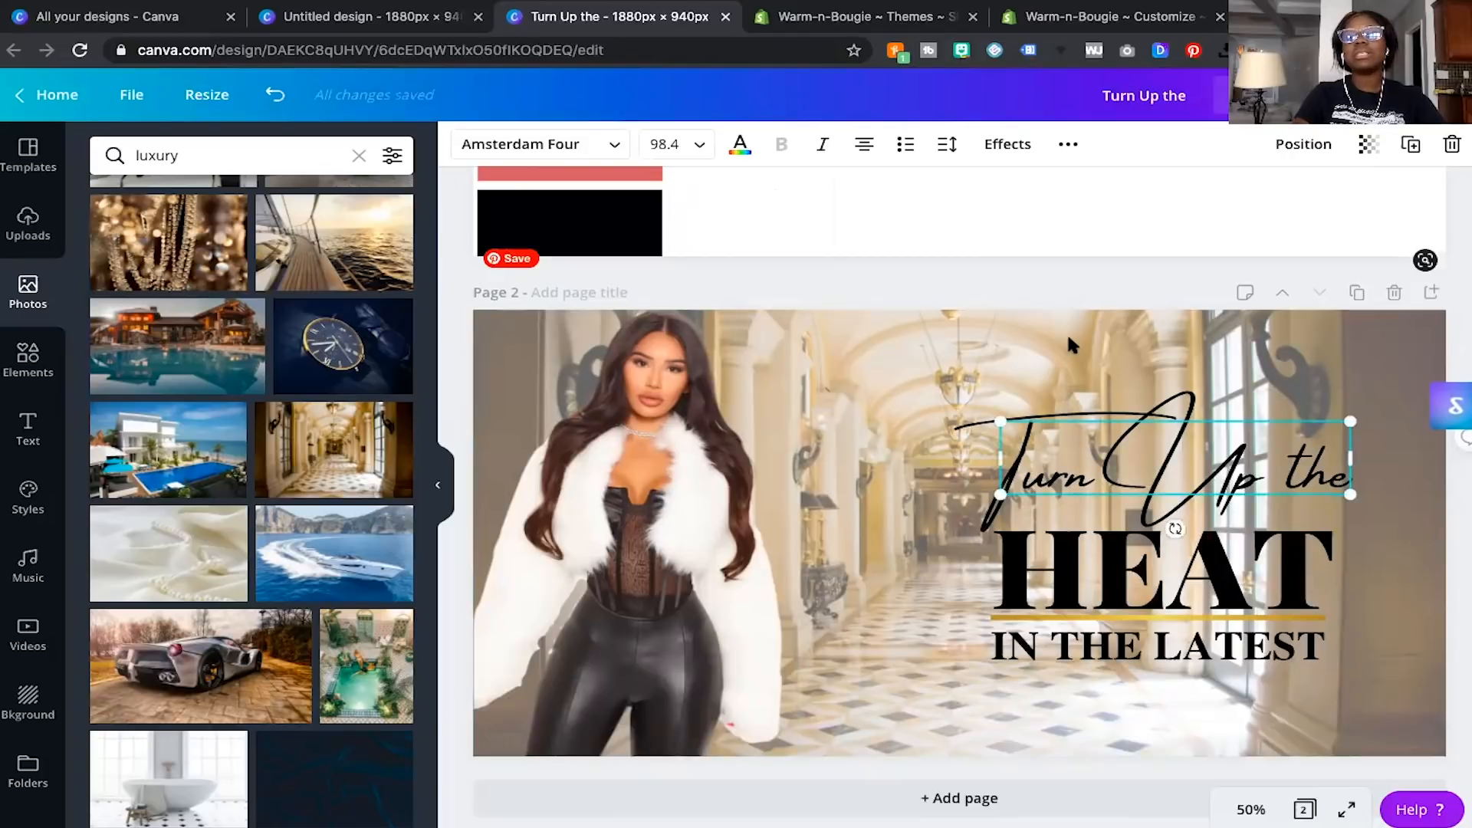
{"action": "left_click", "coordinate": [1068, 339]}
{"action": "left_click_drag", "start_coordinate": [1066, 333], "coordinate": [919, 692]}
{"action": "left_click_drag", "start_coordinate": [958, 460], "coordinate": [966, 443]}
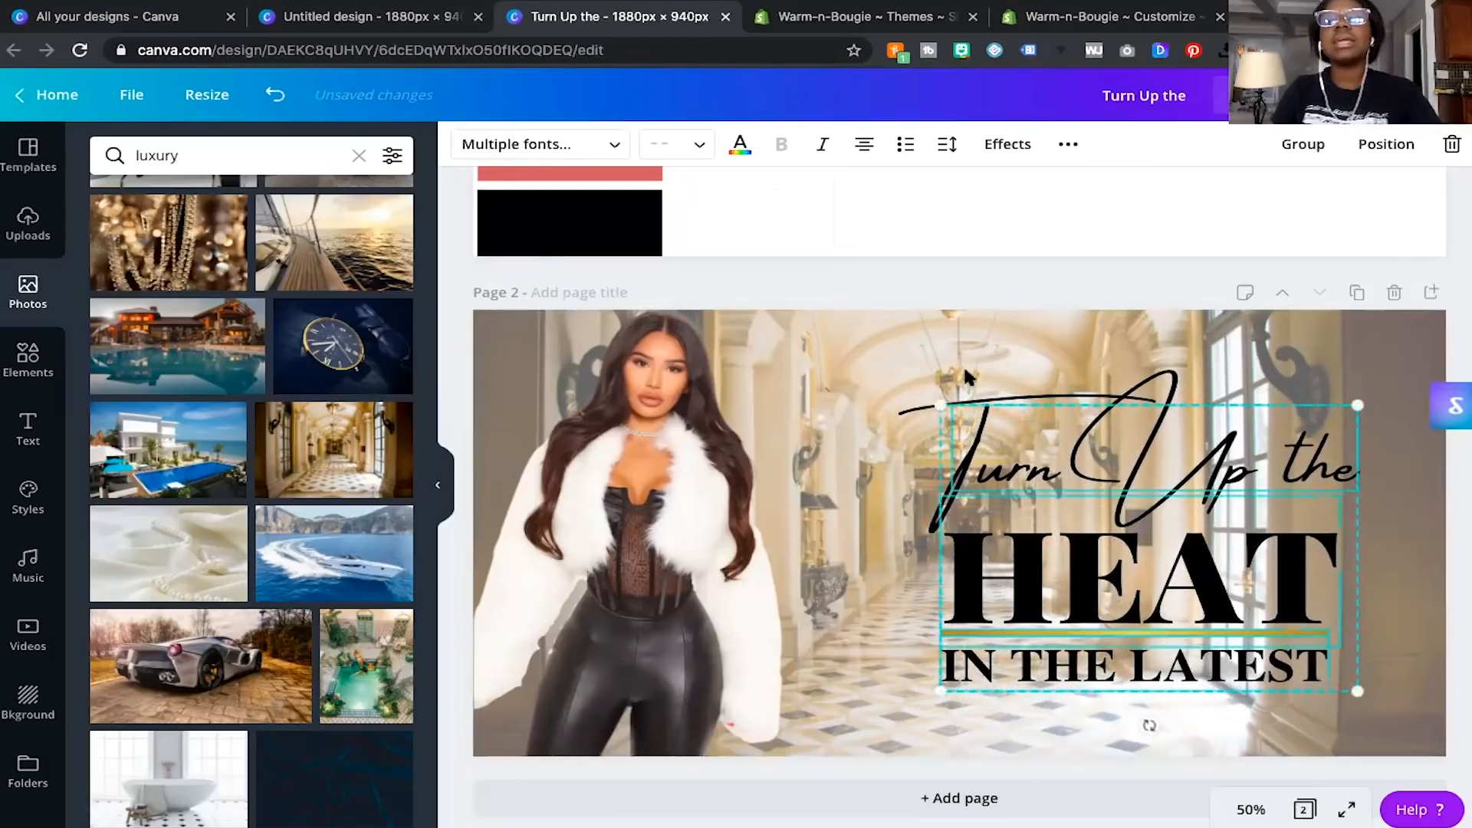
{"action": "left_click", "coordinate": [959, 301]}
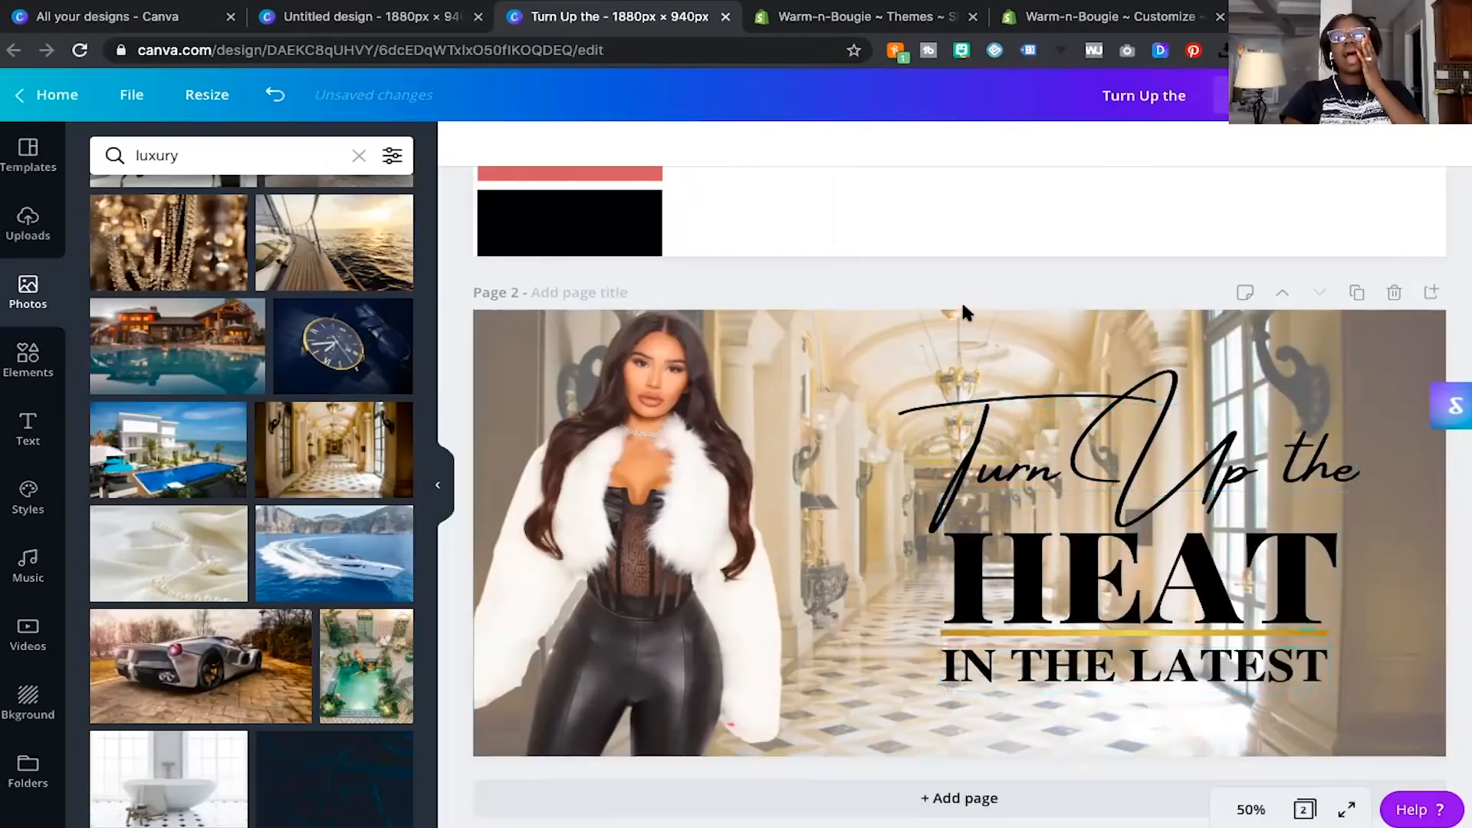
Recolor only the letter "H" of "HEAT" with the light gold taken from the metallic texture's photo colors.
{"action": "double_click", "coordinate": [1059, 575]}
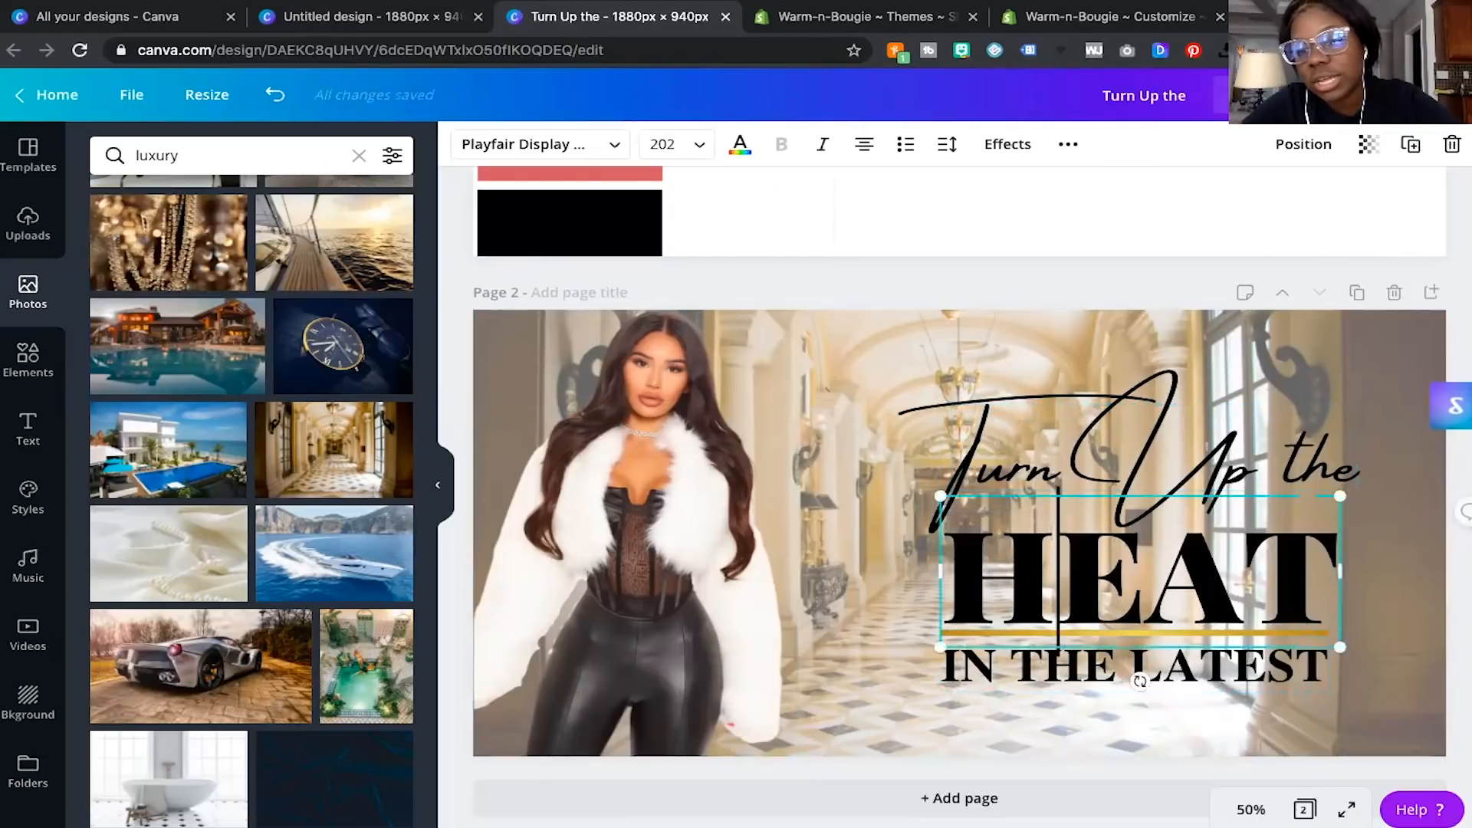
{"action": "left_click_drag", "start_coordinate": [1058, 575], "coordinate": [945, 583]}
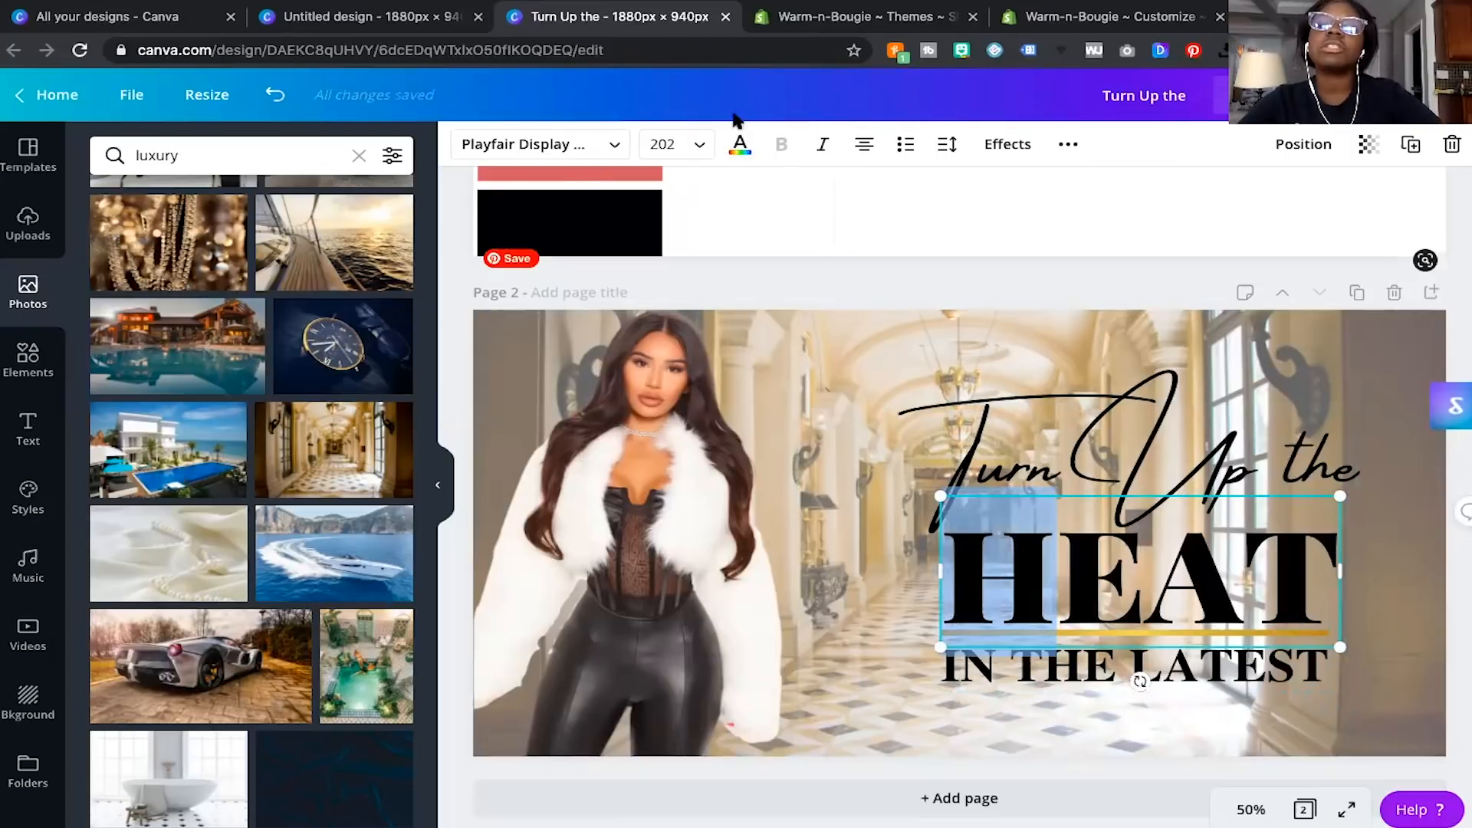
{"action": "left_click", "coordinate": [740, 149]}
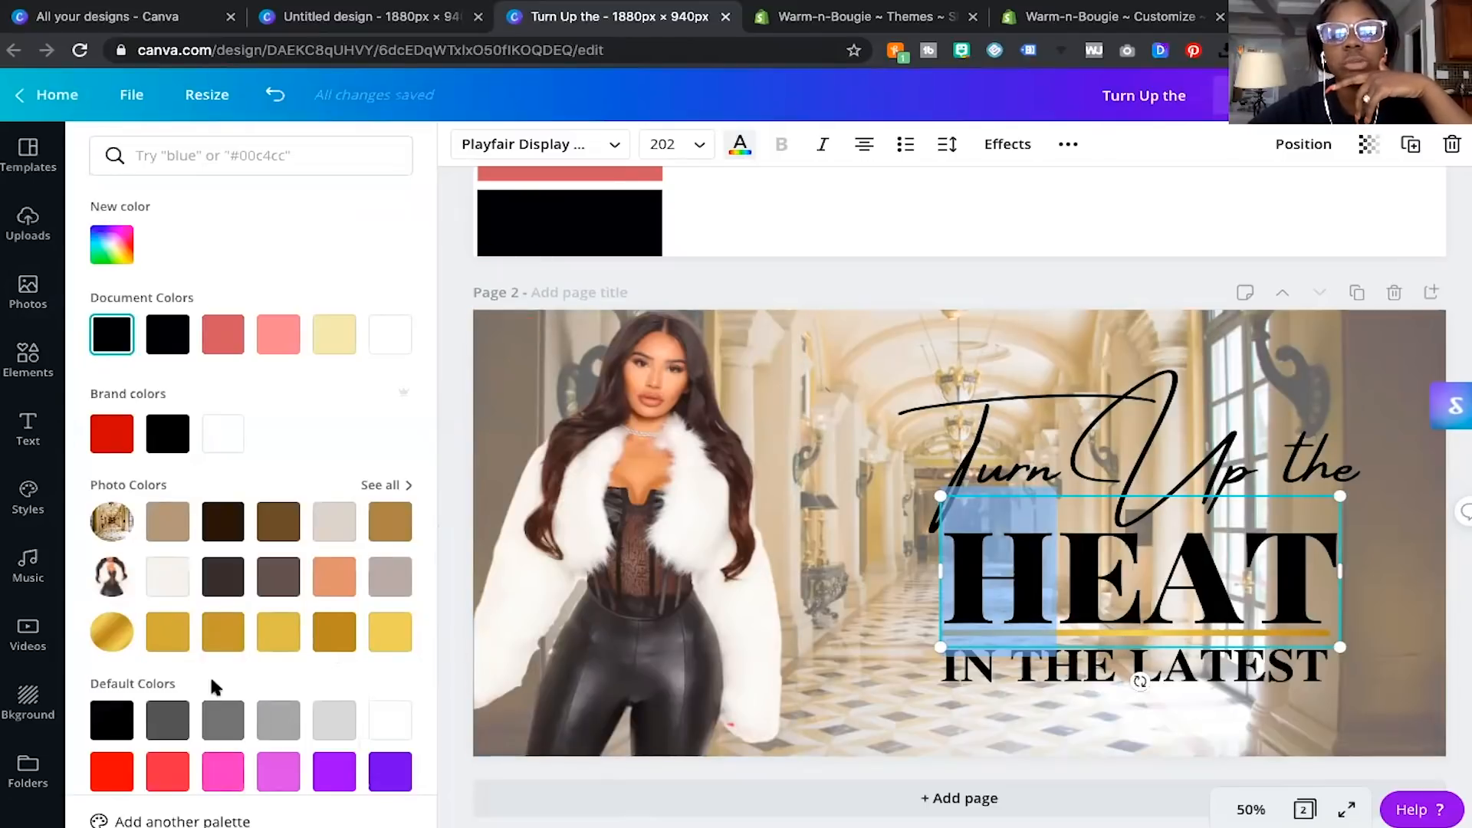
{"action": "left_click", "coordinate": [272, 647]}
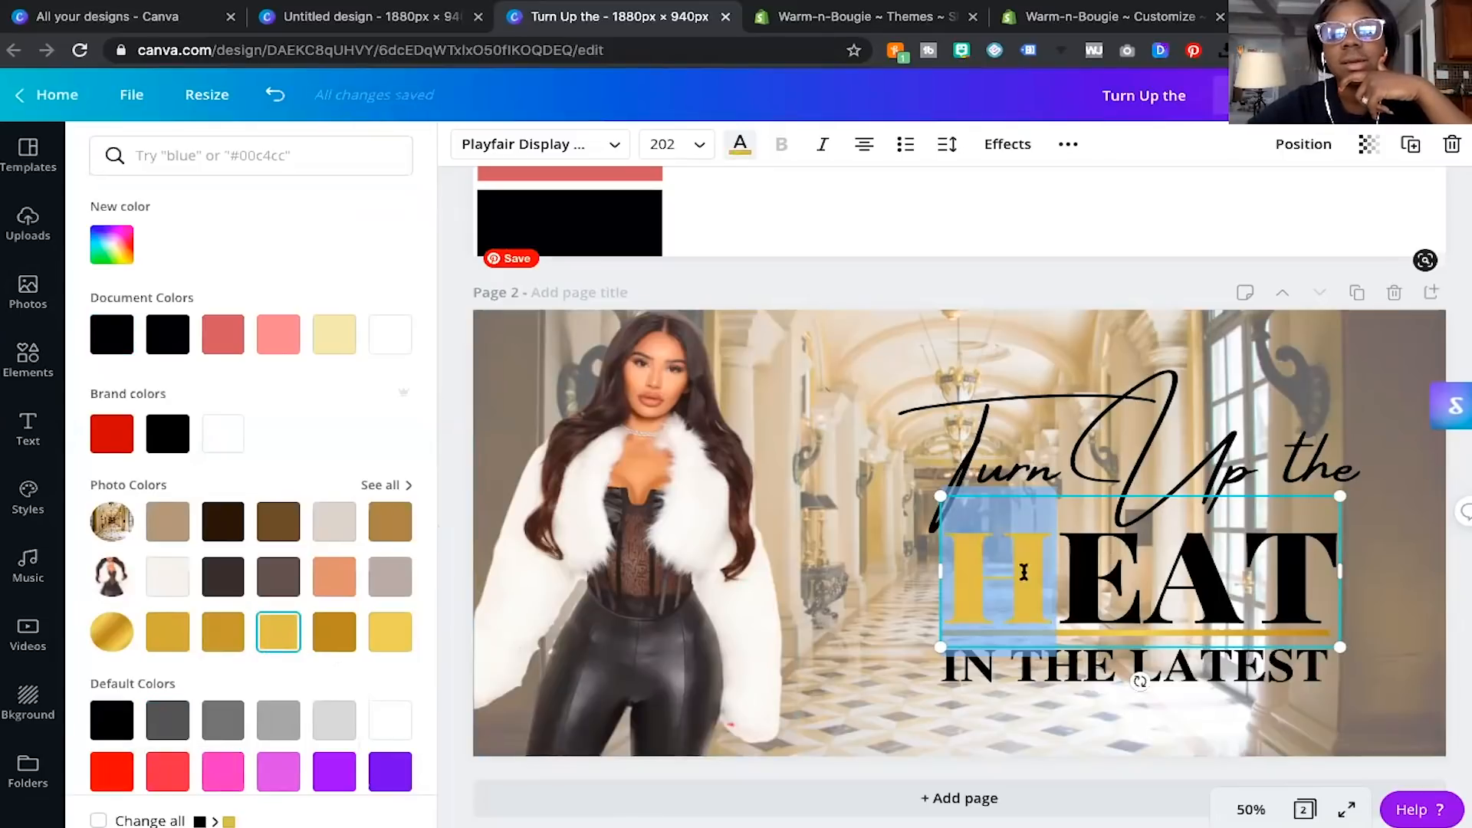
Recolor the "E" of "HEAT" with the metallic texture's first gold and the "A" with its second, darker gold.
{"action": "left_click", "coordinate": [1145, 566]}
{"action": "double_click", "coordinate": [1146, 566]}
{"action": "left_click", "coordinate": [1074, 571]}
{"action": "left_click_drag", "start_coordinate": [1140, 564], "coordinate": [1097, 594]}
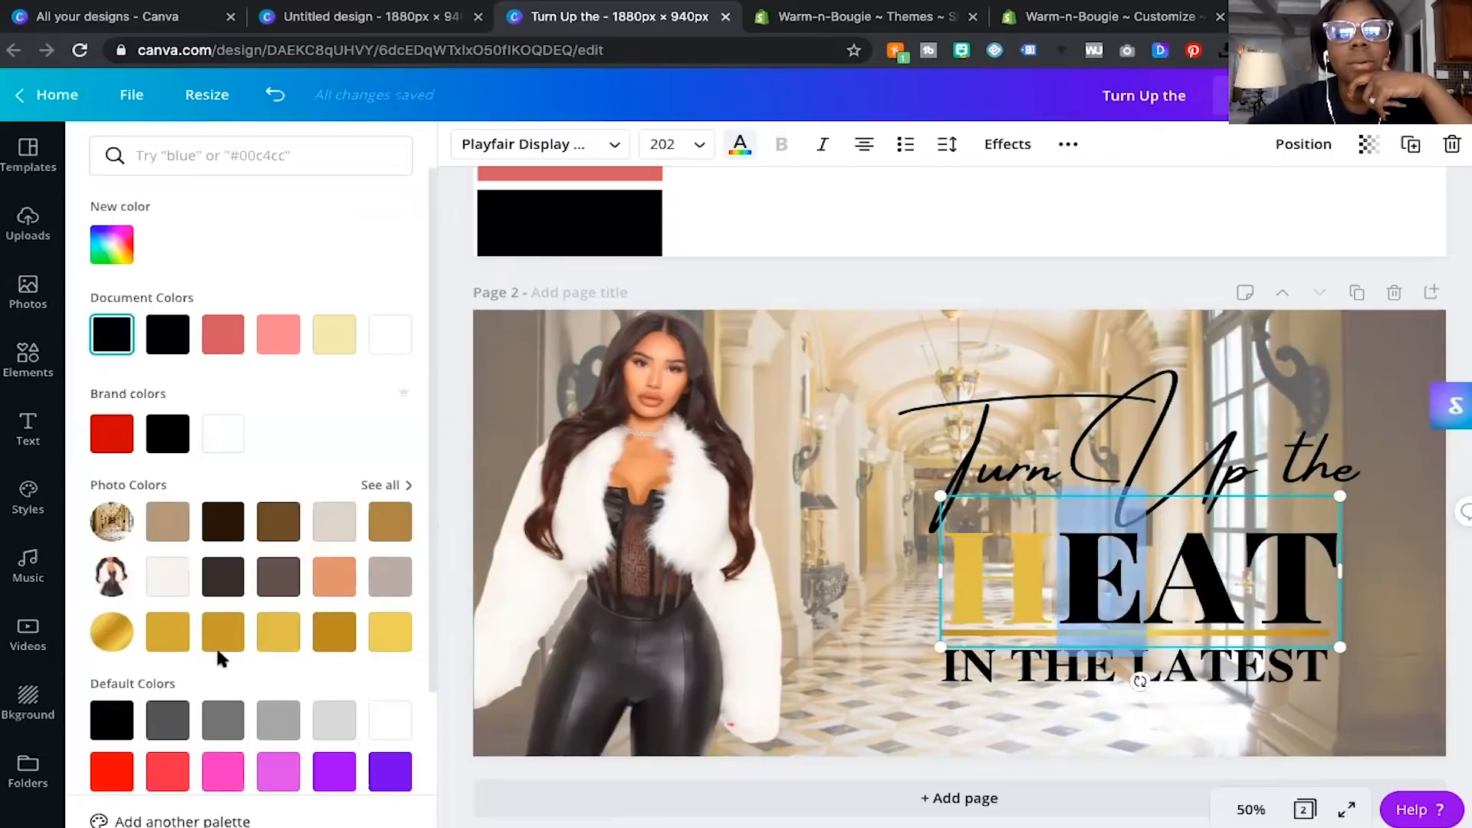
{"action": "left_click", "coordinate": [167, 631]}
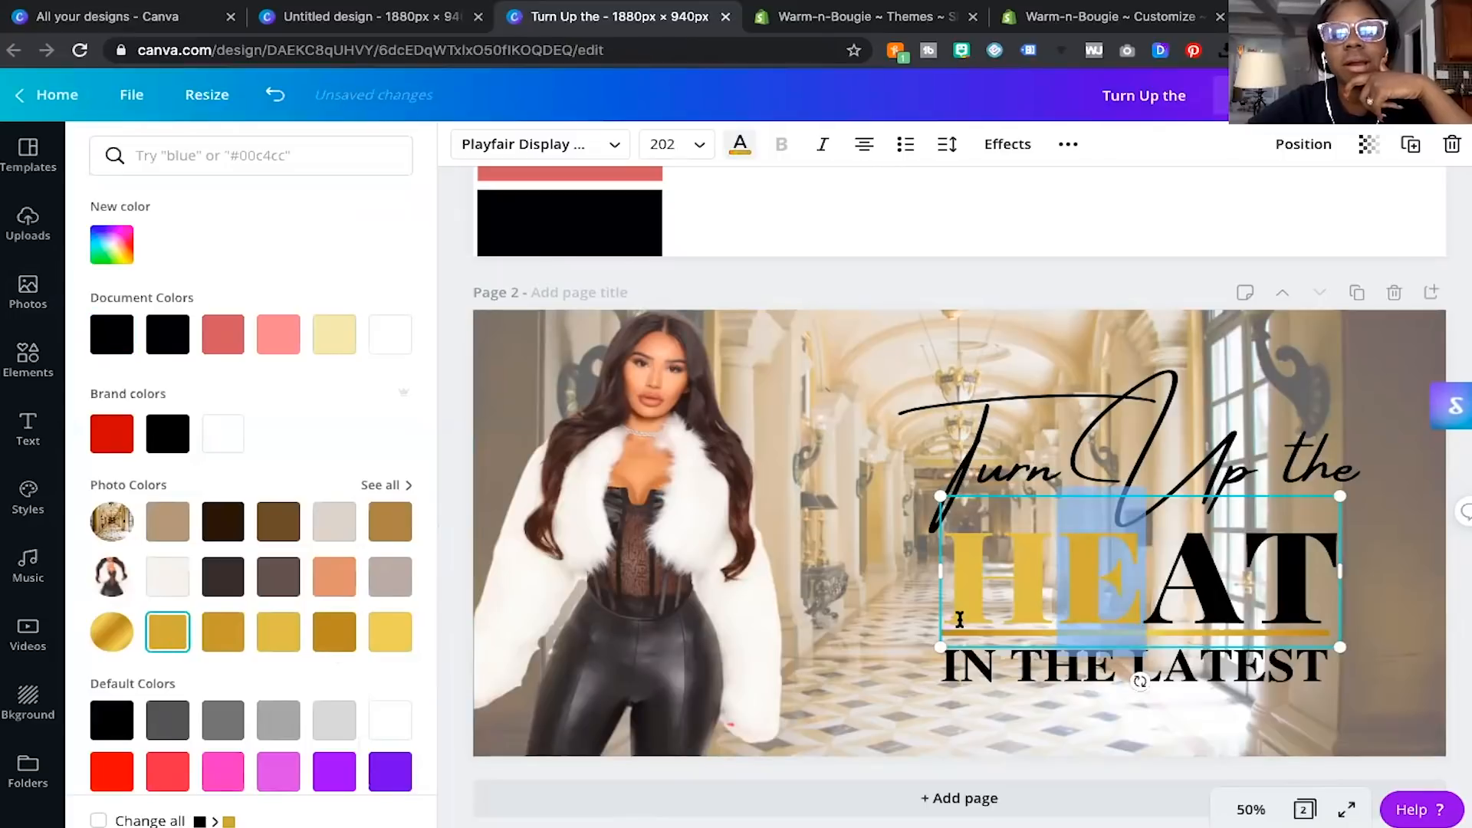
{"action": "left_click_drag", "start_coordinate": [1244, 584], "coordinate": [1162, 586]}
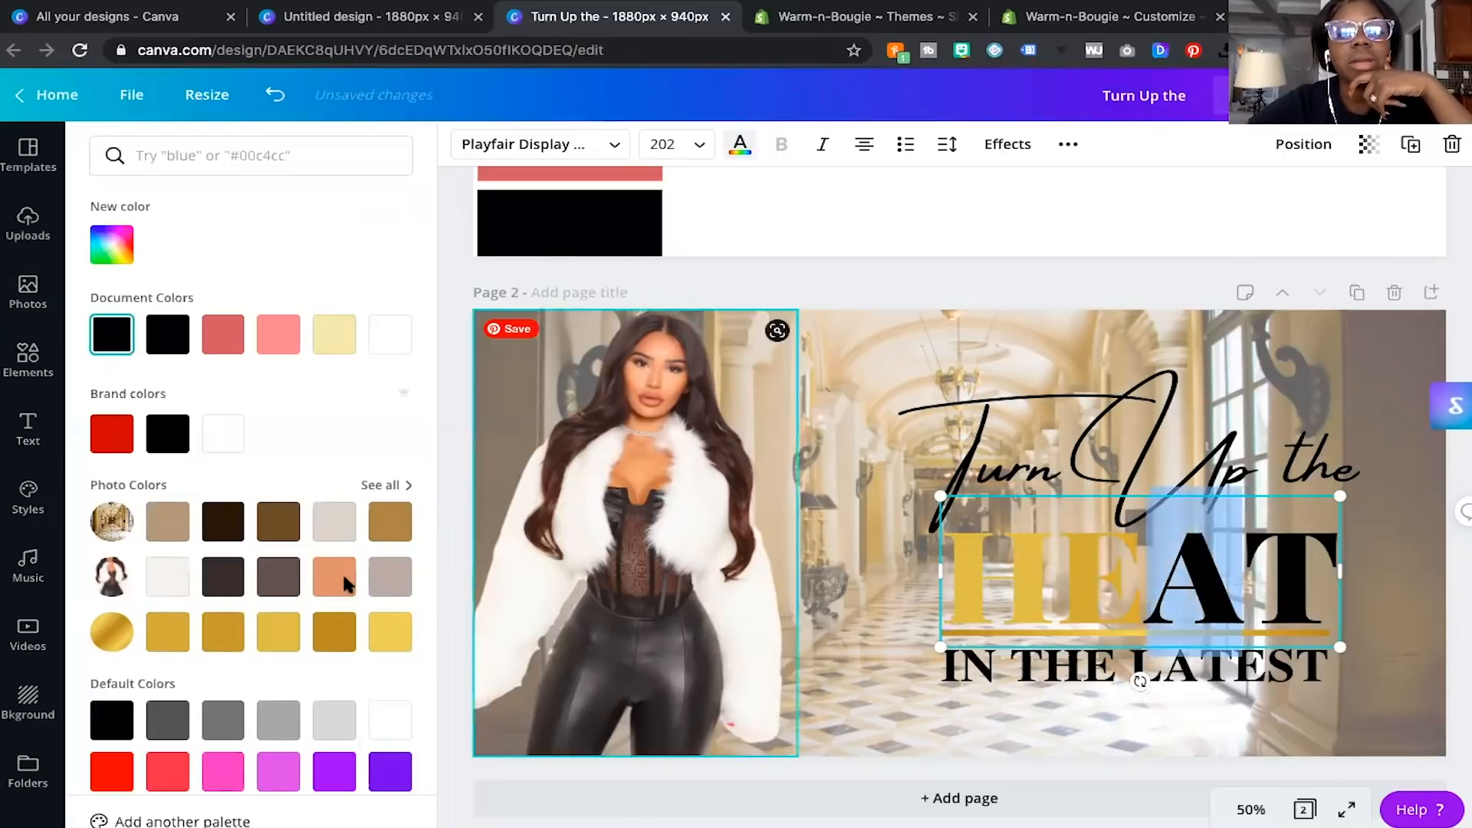
{"action": "left_click", "coordinate": [216, 636]}
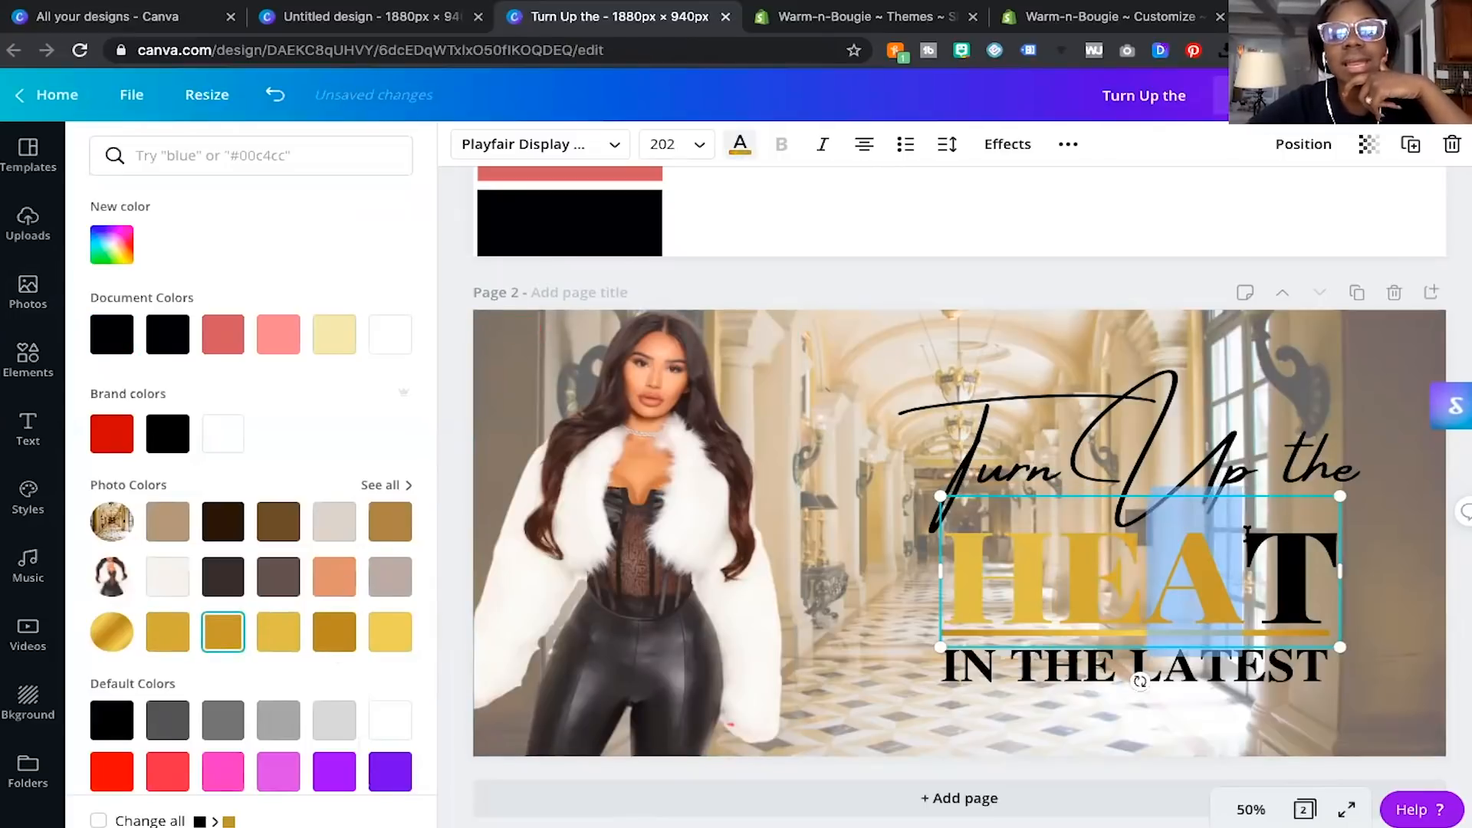
Recolor the letter "T" of "HEAT" with the third, light gold from the metallic texture's photo colors.
{"action": "left_click", "coordinate": [1248, 539]}
{"action": "left_click_drag", "start_coordinate": [1249, 539], "coordinate": [1324, 545]}
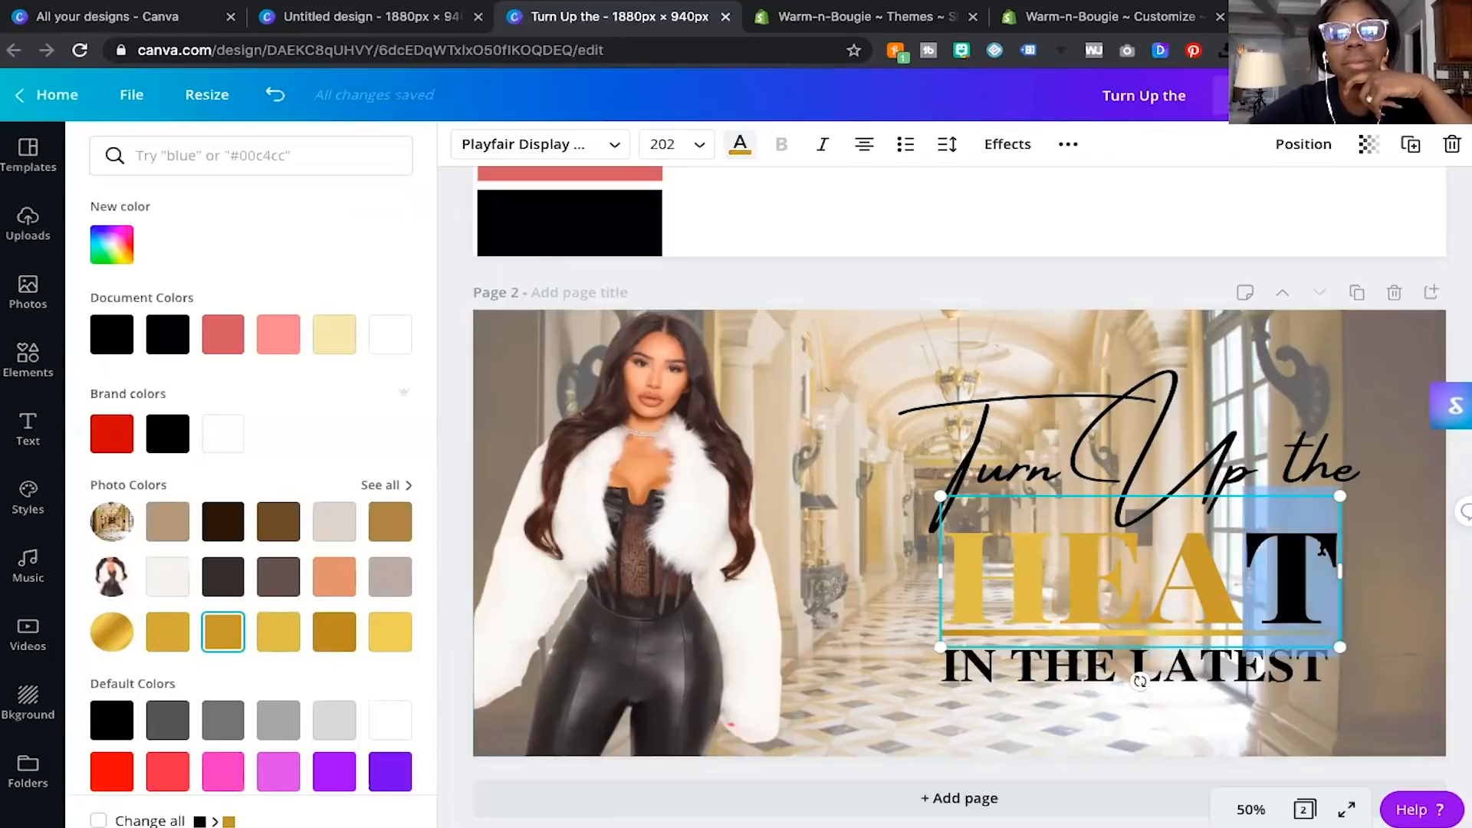
{"action": "left_click", "coordinate": [278, 632]}
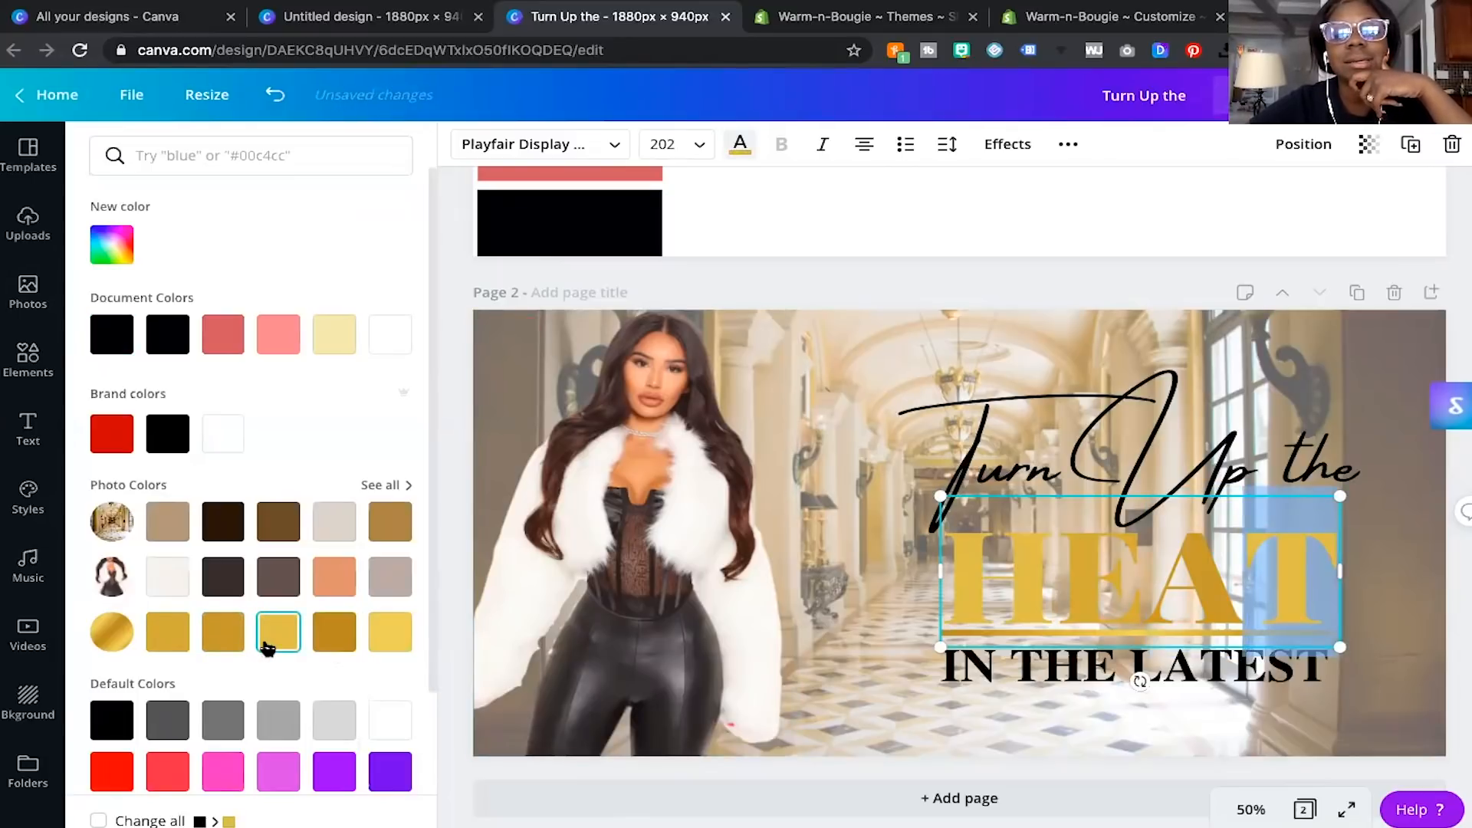
{"action": "left_click", "coordinate": [159, 644]}
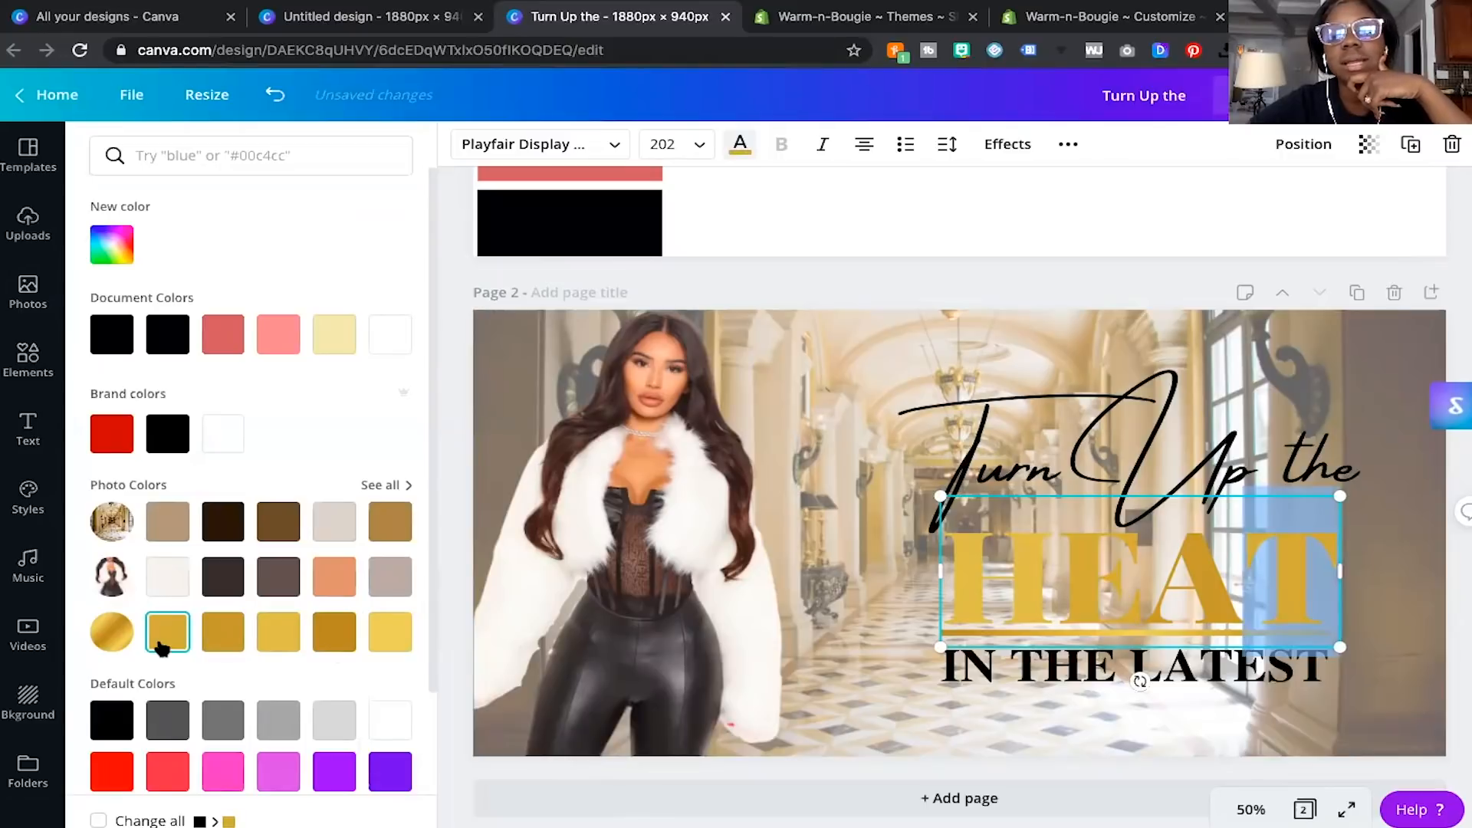
{"action": "left_click", "coordinate": [278, 635]}
{"action": "left_click", "coordinate": [761, 410]}
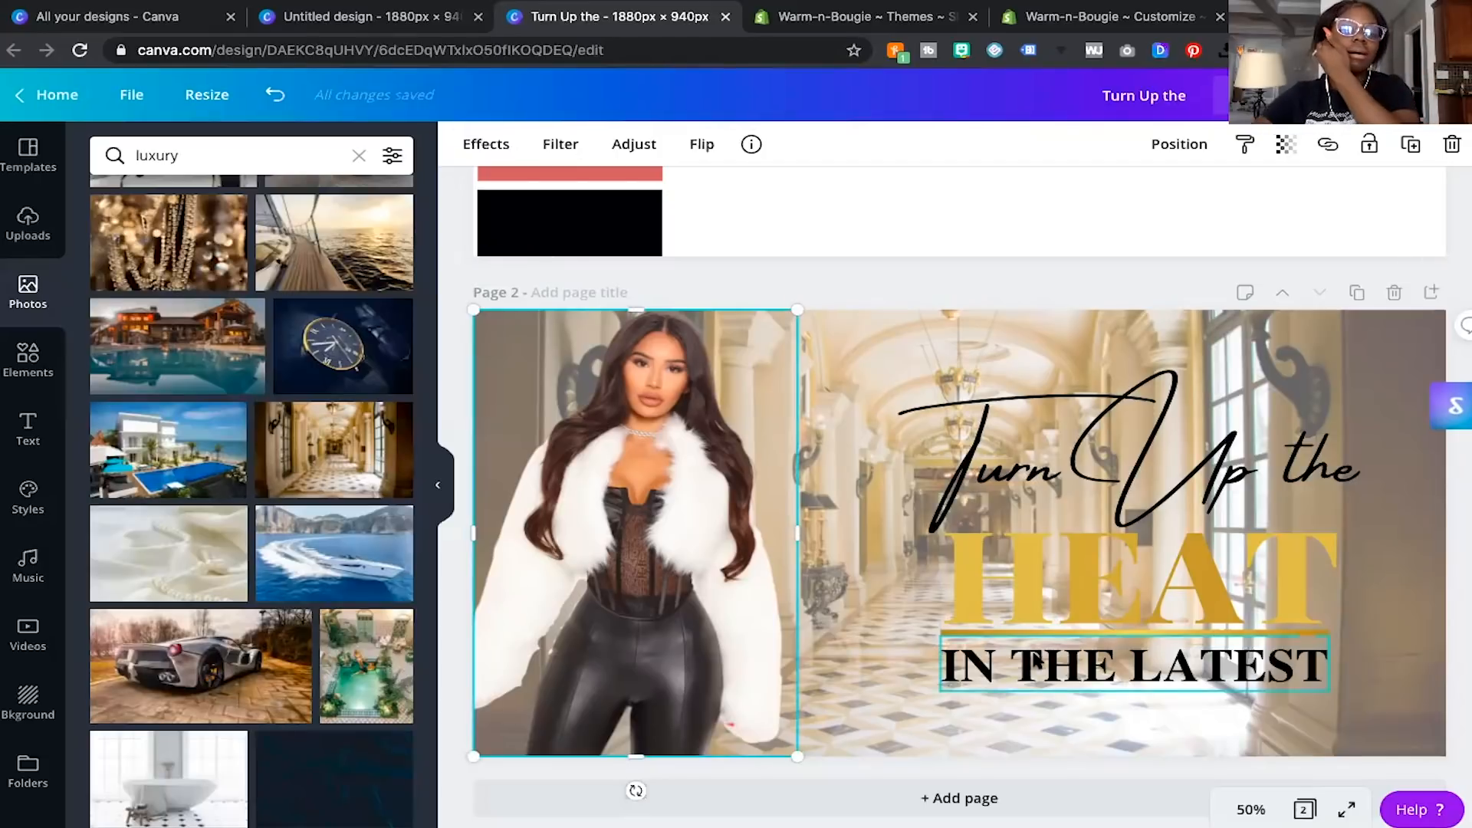
Apply the Shadow text effect to "HEAT" and color the shadow black.
{"action": "left_click", "coordinate": [1083, 570]}
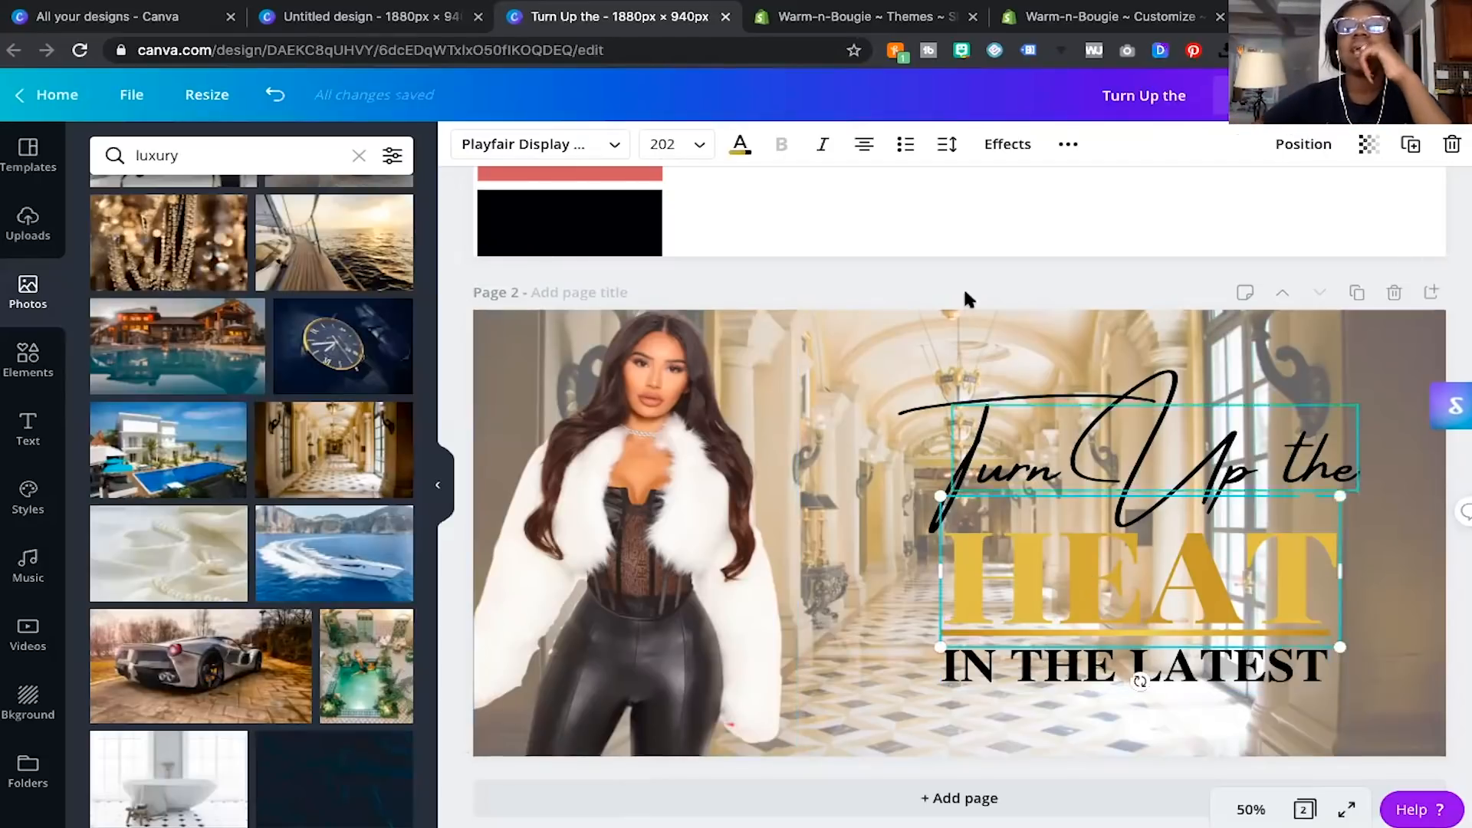
{"action": "left_click", "coordinate": [1003, 145]}
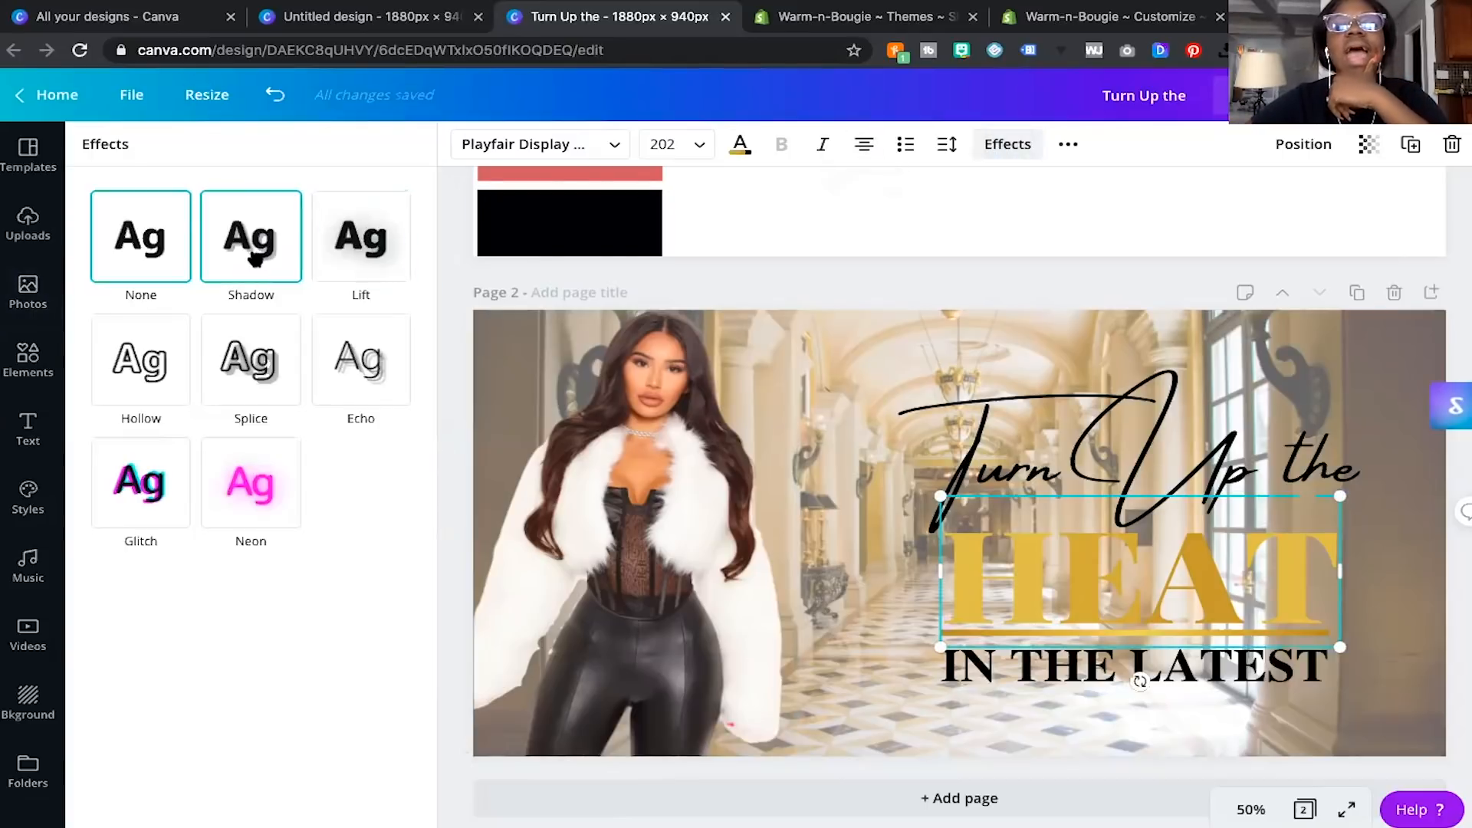
{"action": "left_click", "coordinate": [353, 268]}
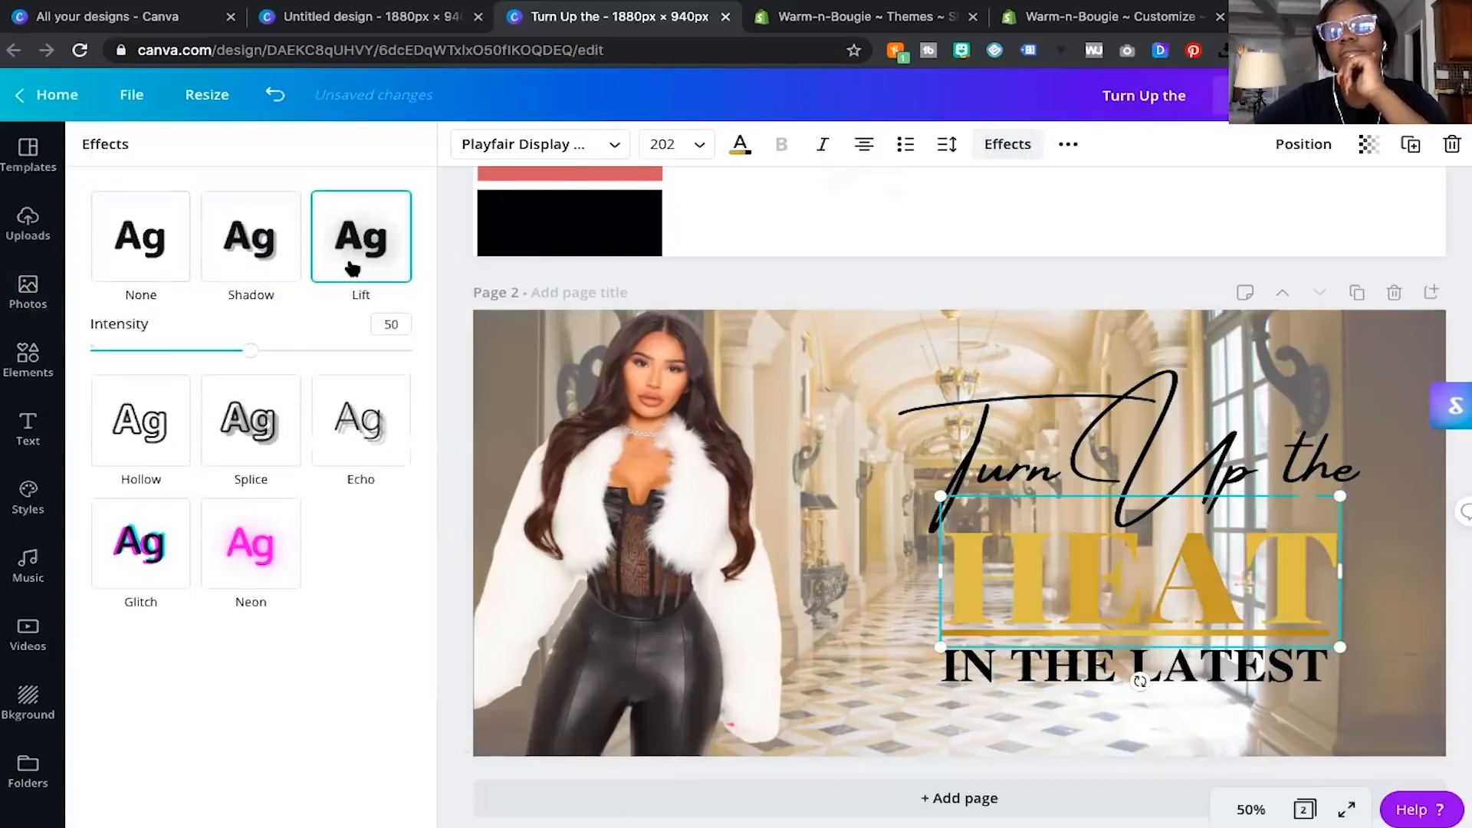
{"action": "left_click", "coordinate": [281, 262]}
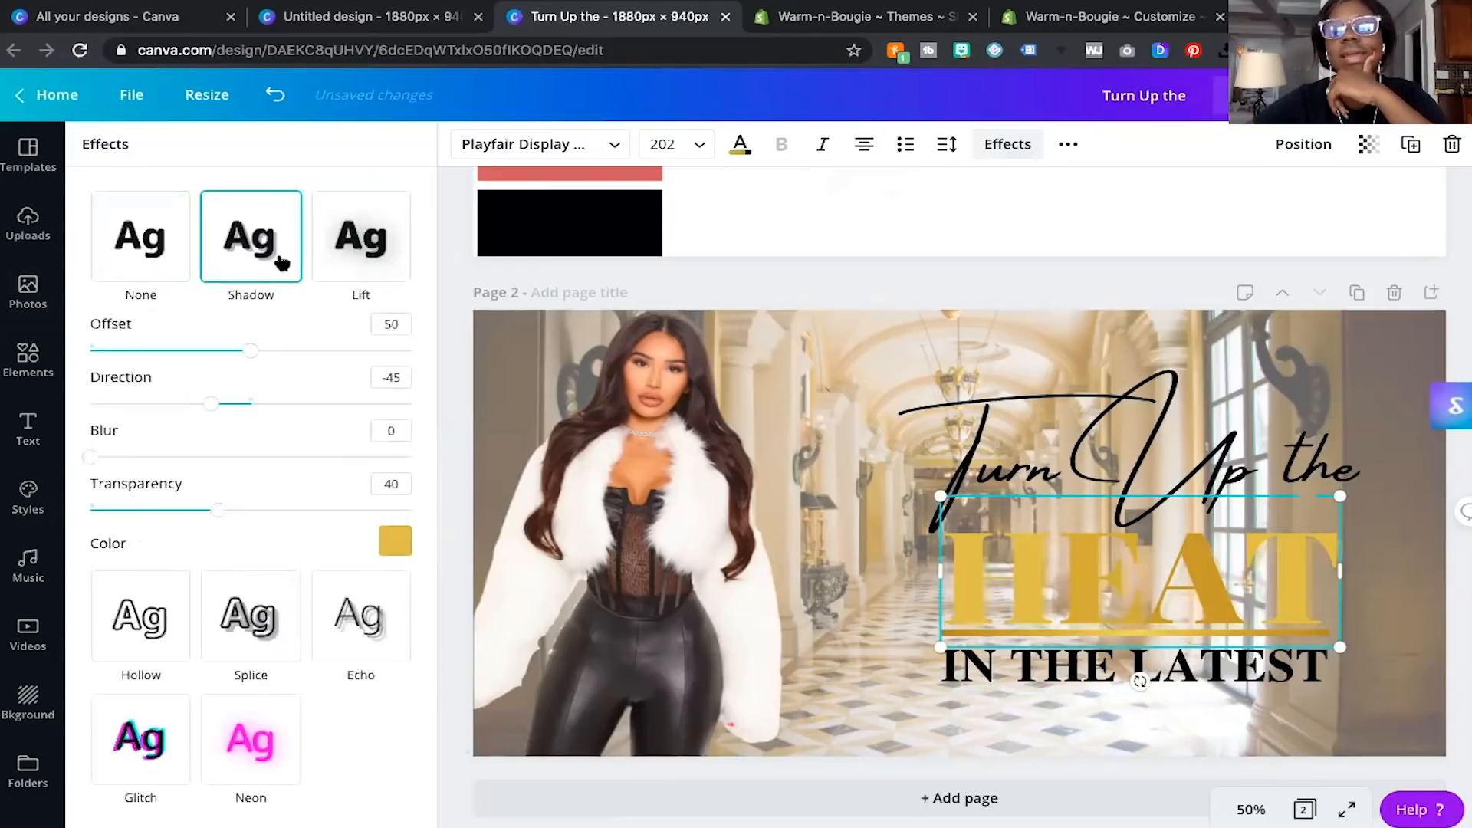
{"action": "left_click", "coordinate": [391, 544]}
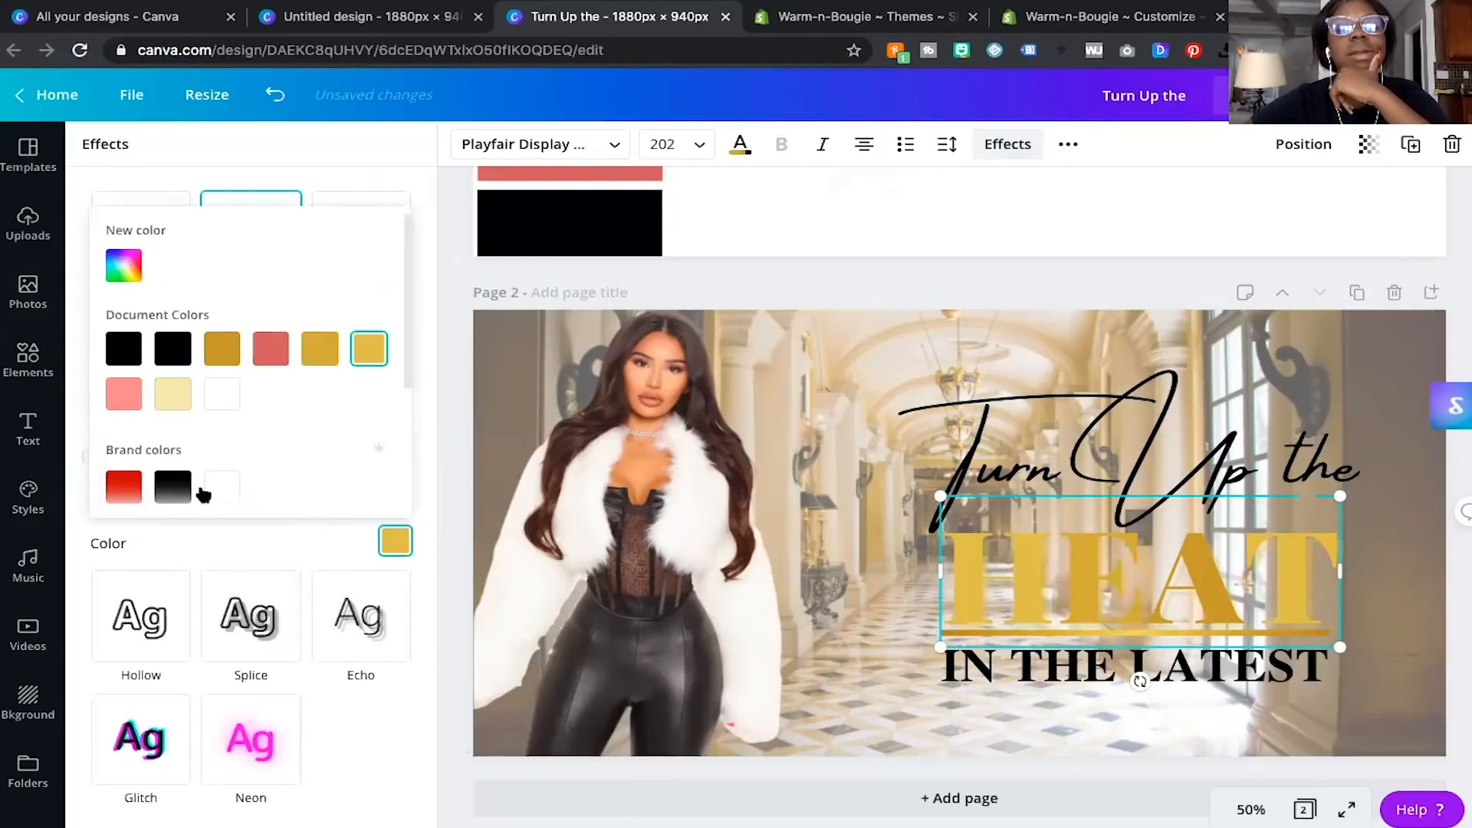
{"action": "left_click", "coordinate": [172, 487]}
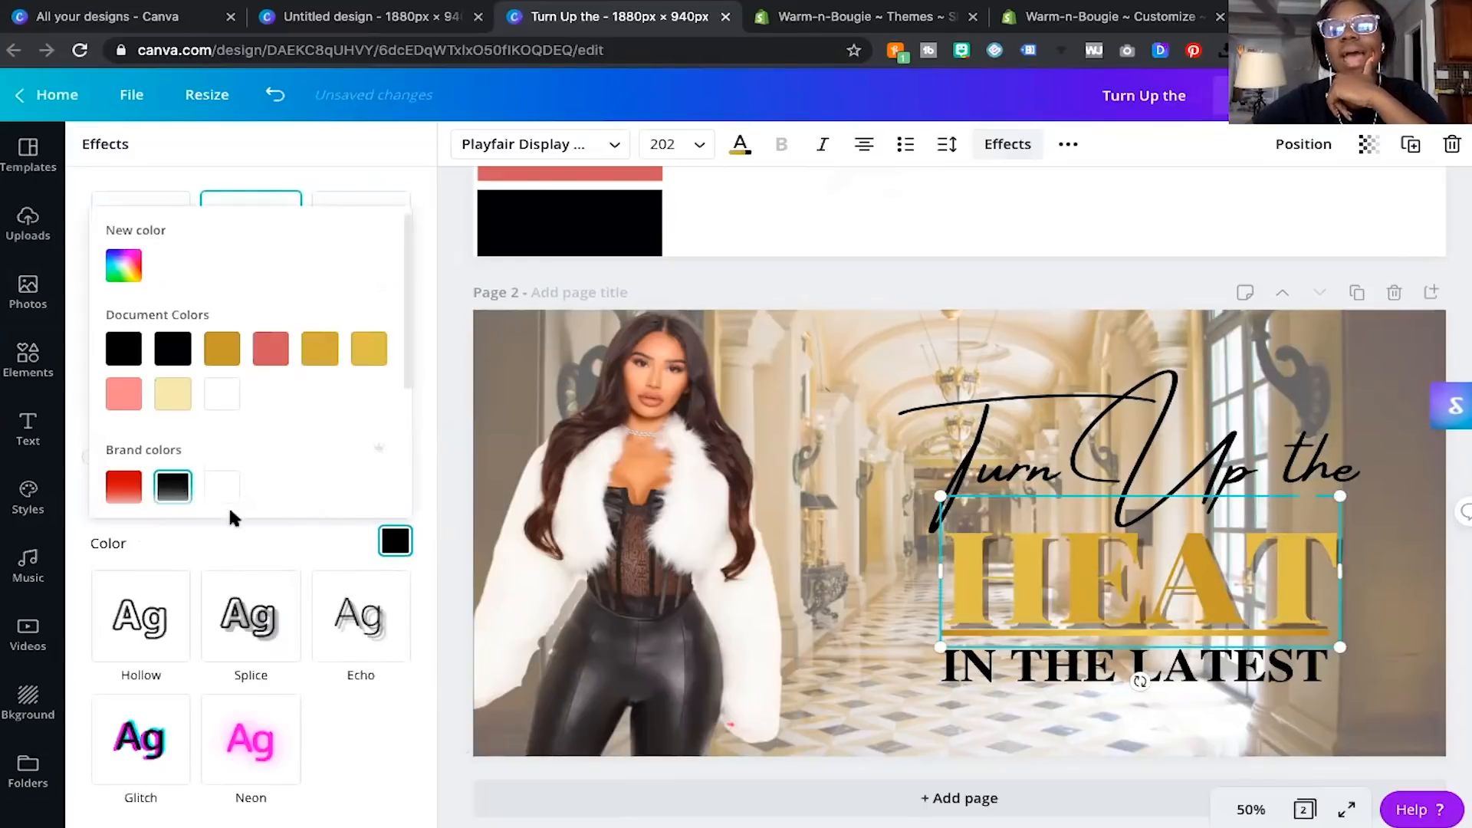
{"action": "left_click", "coordinate": [261, 536]}
Set the "HEAT" shadow's offset to 27 and raise its transparency value to the maximum.
{"action": "left_click_drag", "start_coordinate": [230, 518], "coordinate": [363, 515]}
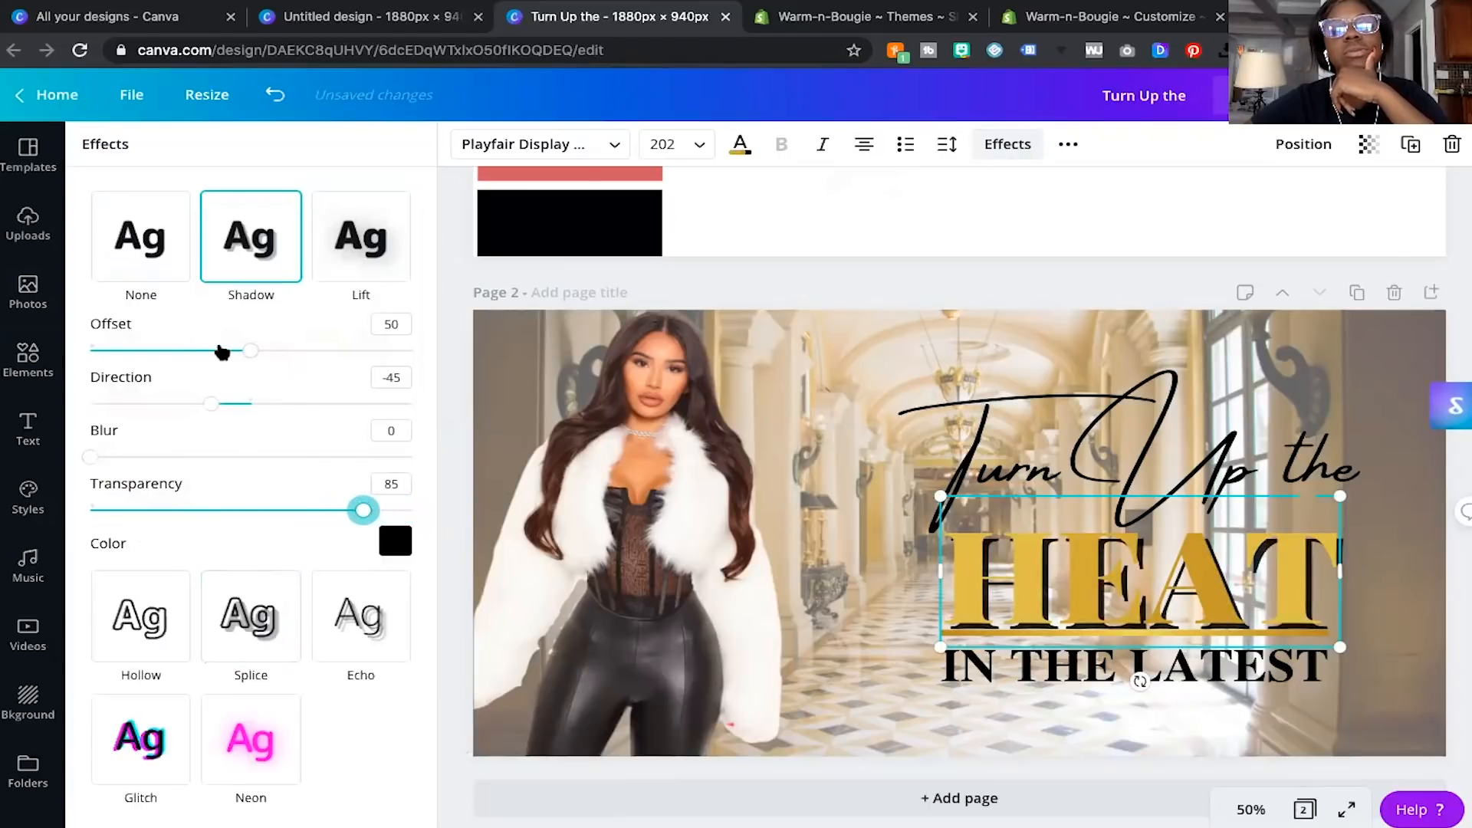
{"action": "left_click", "coordinate": [223, 351]}
{"action": "left_click_drag", "start_coordinate": [222, 351], "coordinate": [177, 352]}
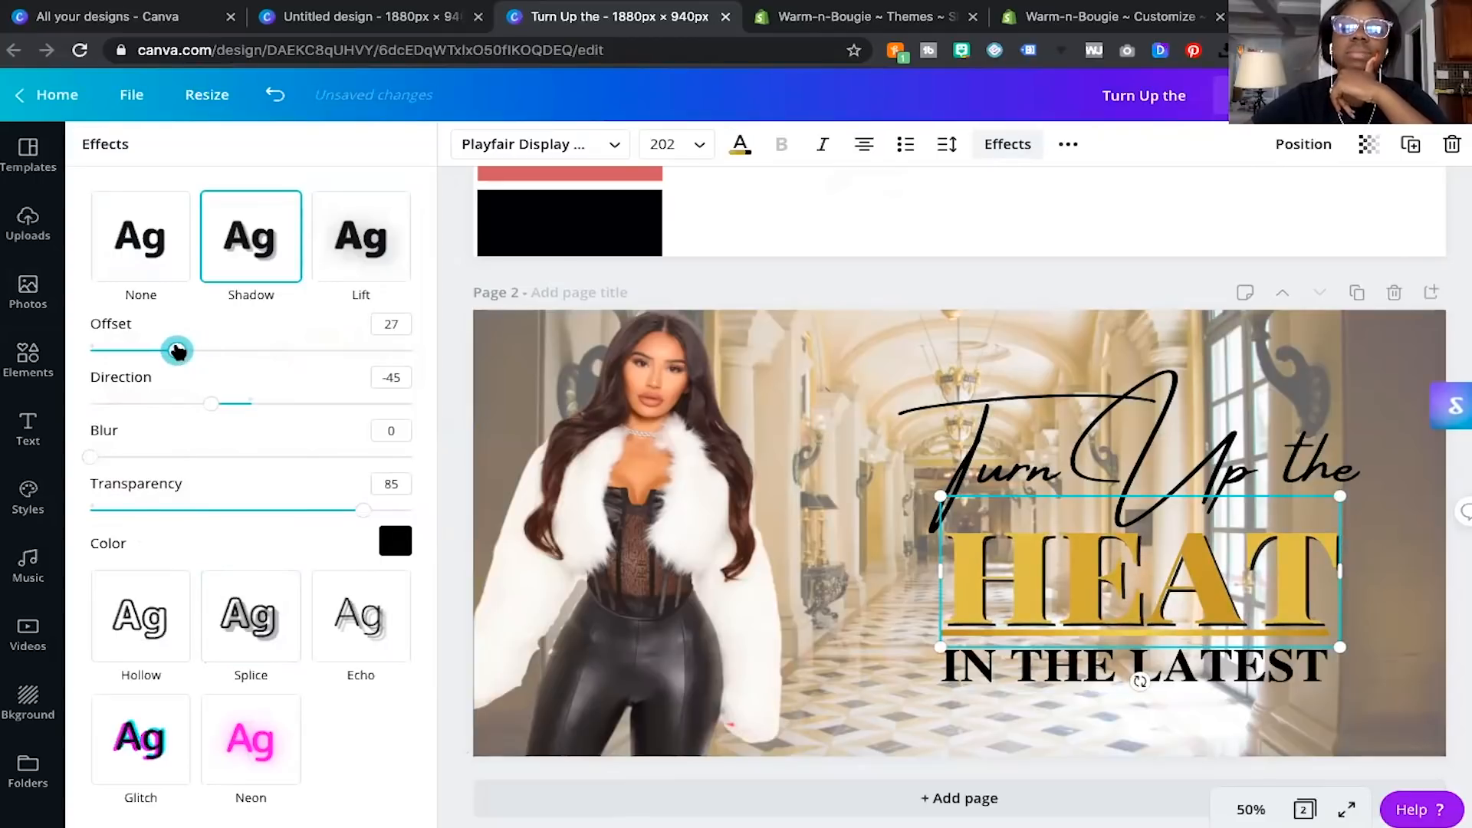
{"action": "left_click_drag", "start_coordinate": [366, 512], "coordinate": [453, 526]}
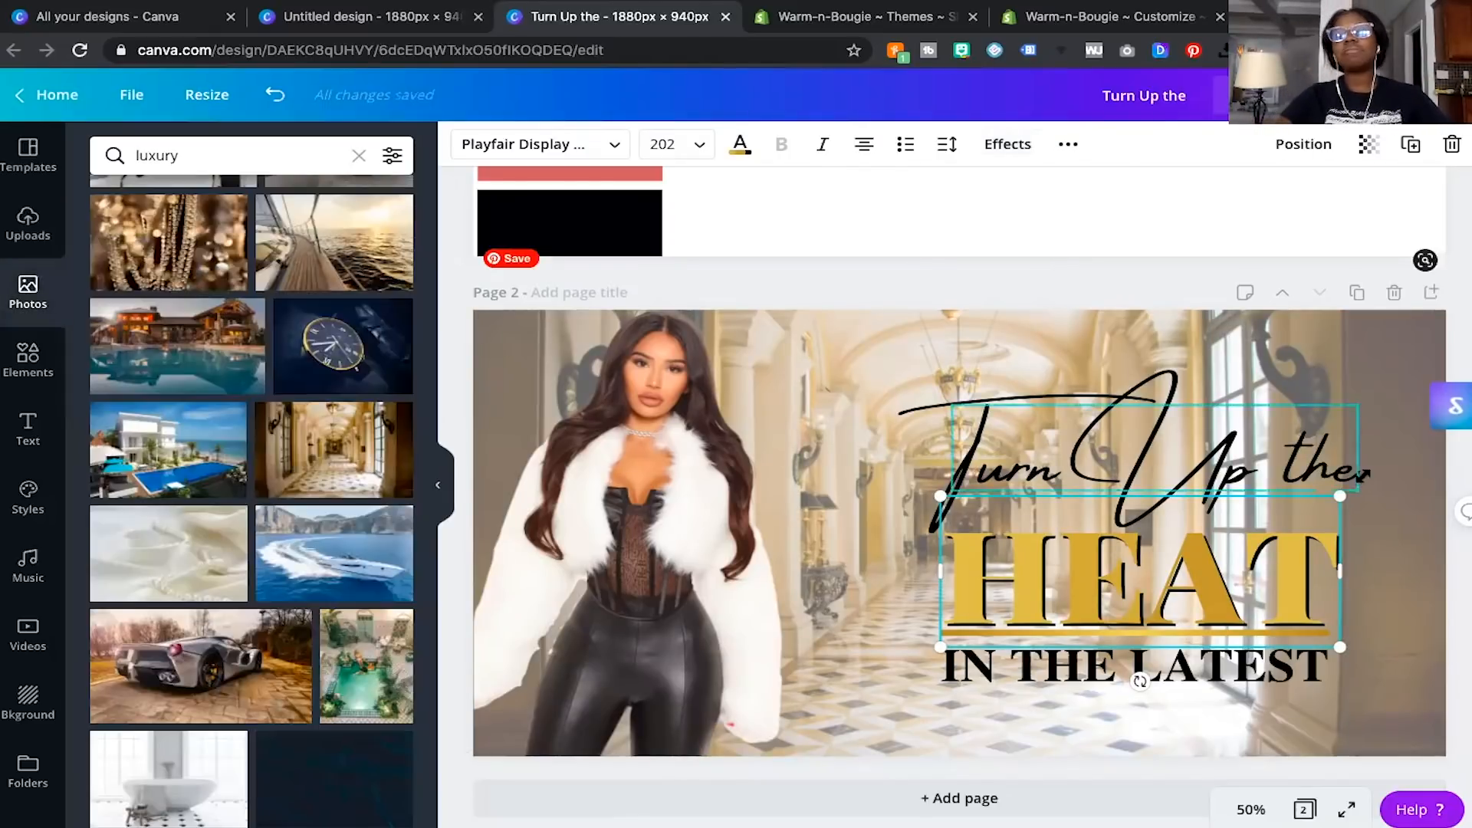
{"action": "left_click", "coordinate": [1373, 455]}
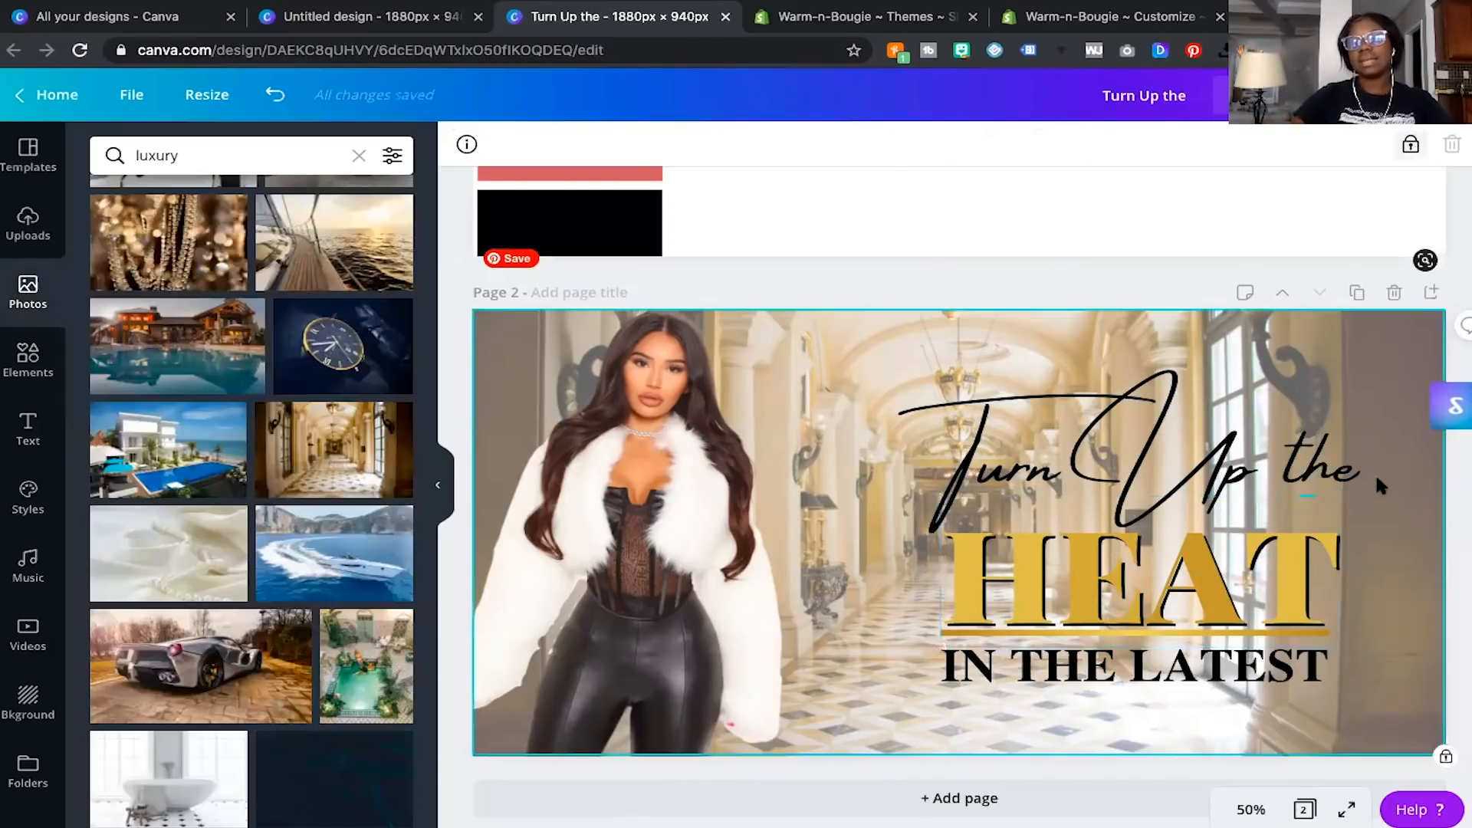
Try white on the script line "Turn Up the" and set it back to black.
{"action": "left_click", "coordinate": [1234, 408]}
{"action": "left_click", "coordinate": [740, 146]}
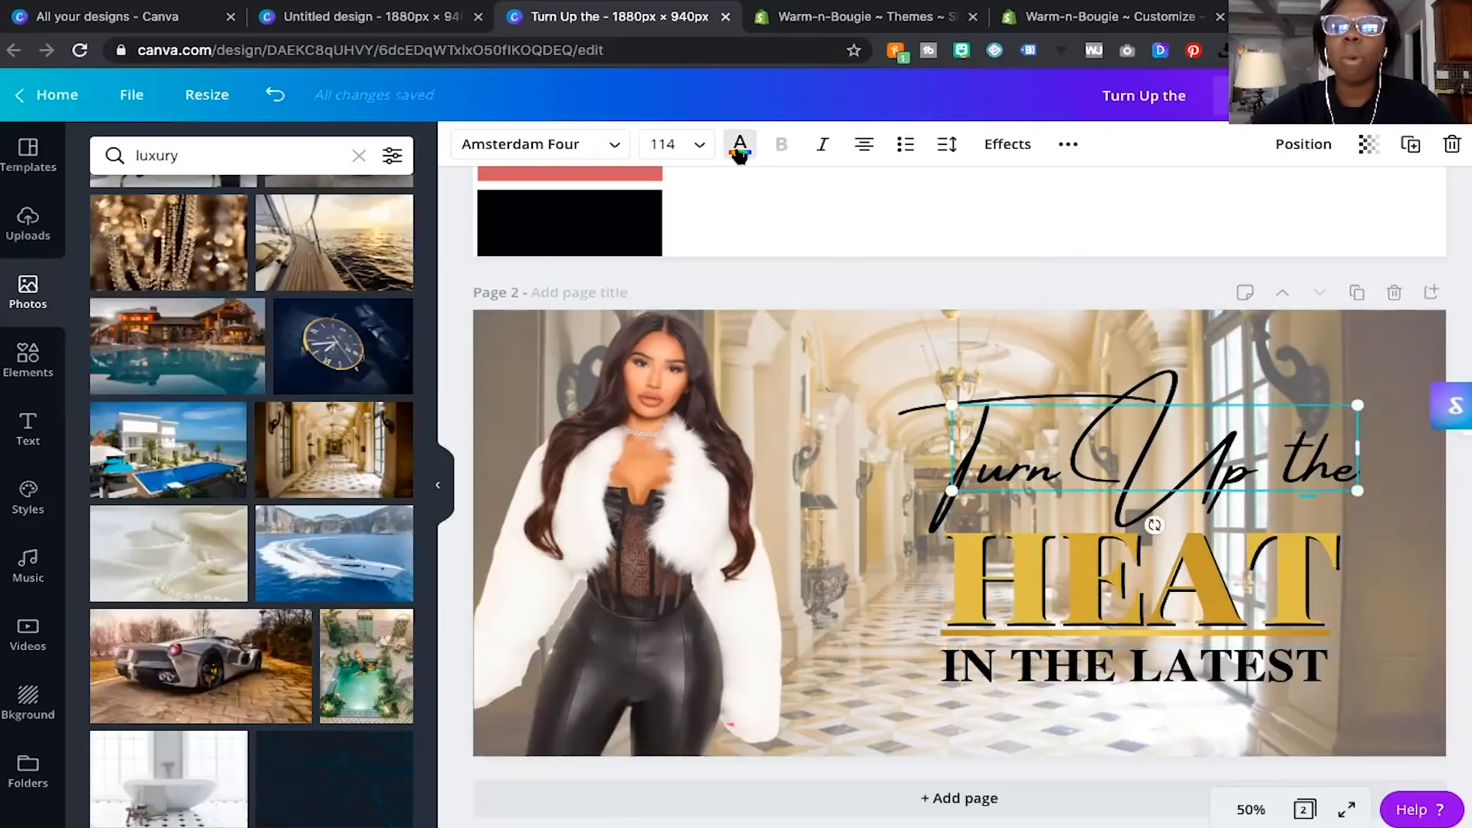
{"action": "left_click", "coordinate": [210, 393]}
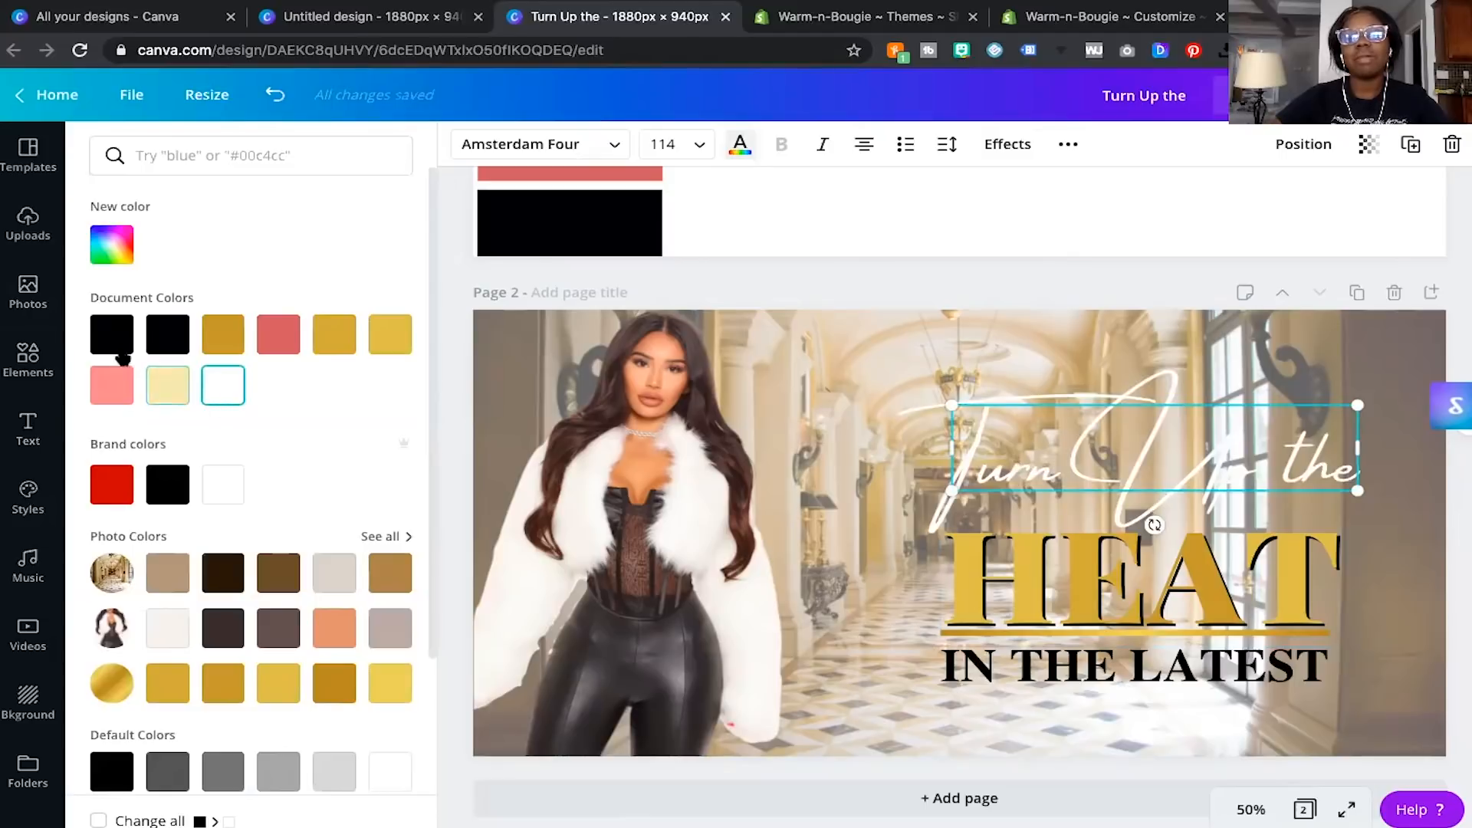
{"action": "left_click", "coordinate": [168, 485]}
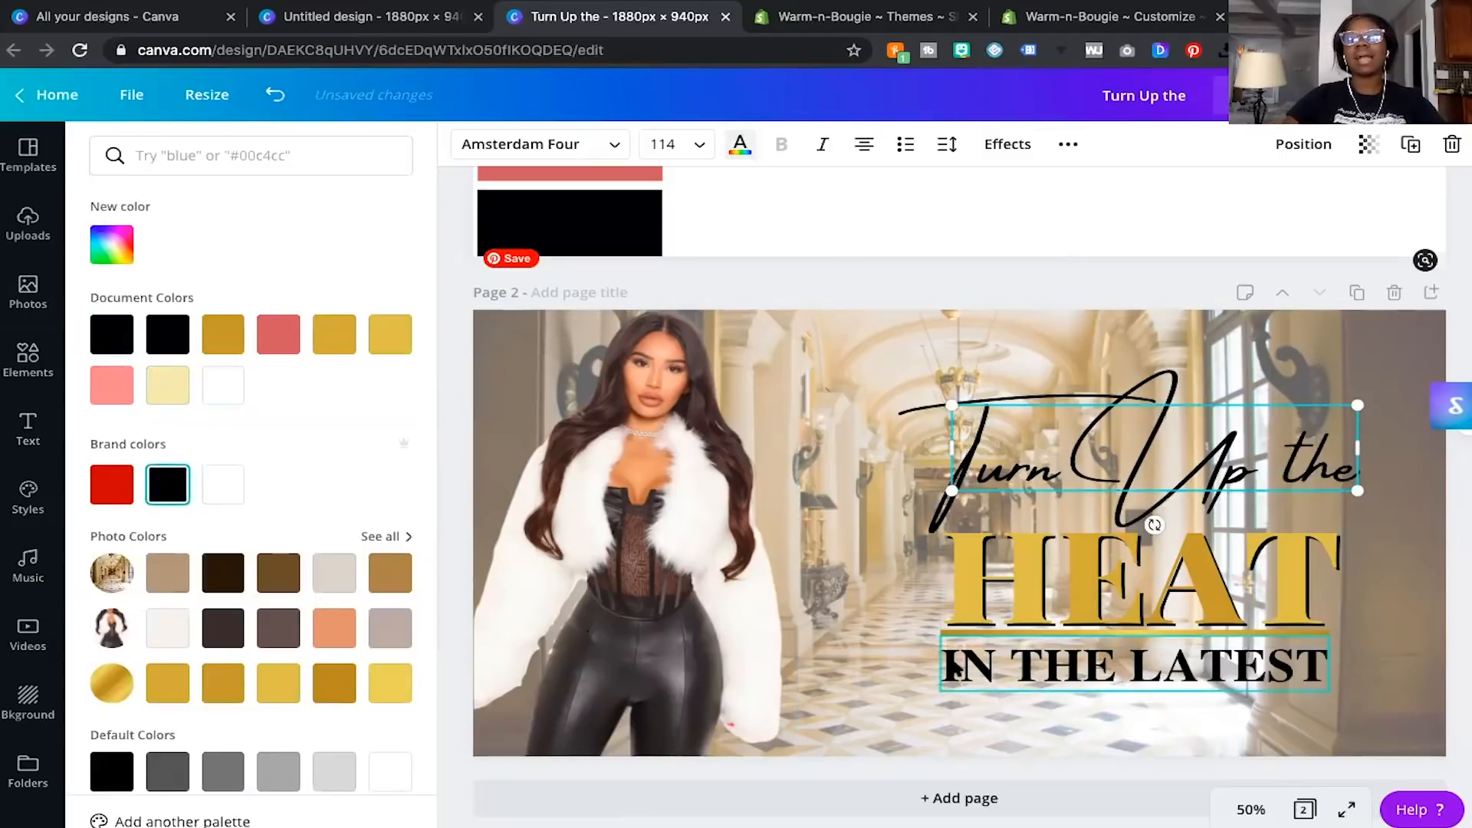
Recolor the line "IN THE LATEST" white and apply the Shadow text effect to it.
{"action": "left_click", "coordinate": [1134, 664]}
{"action": "left_click", "coordinate": [230, 494]}
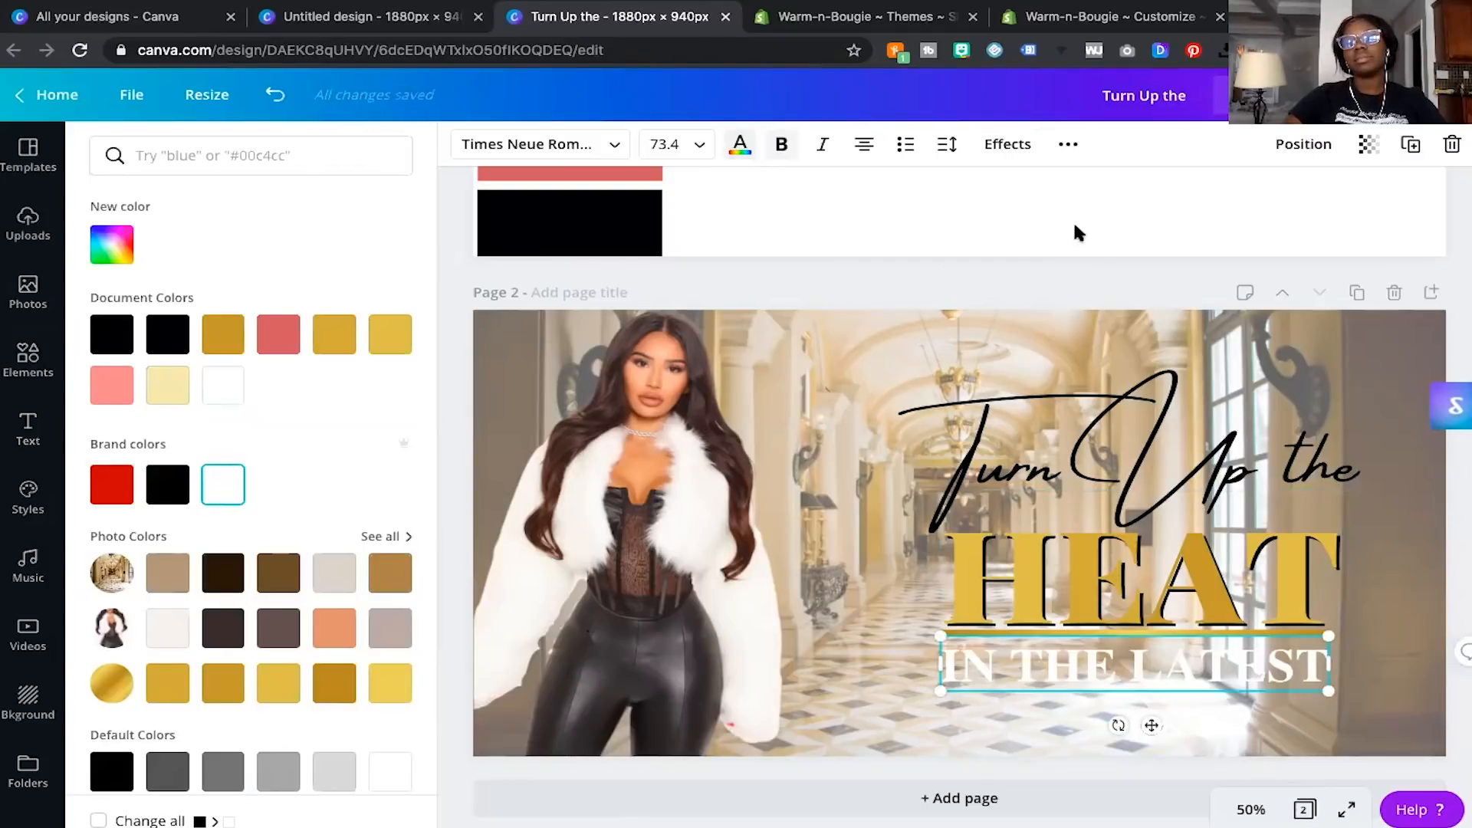
{"action": "left_click", "coordinate": [1012, 149]}
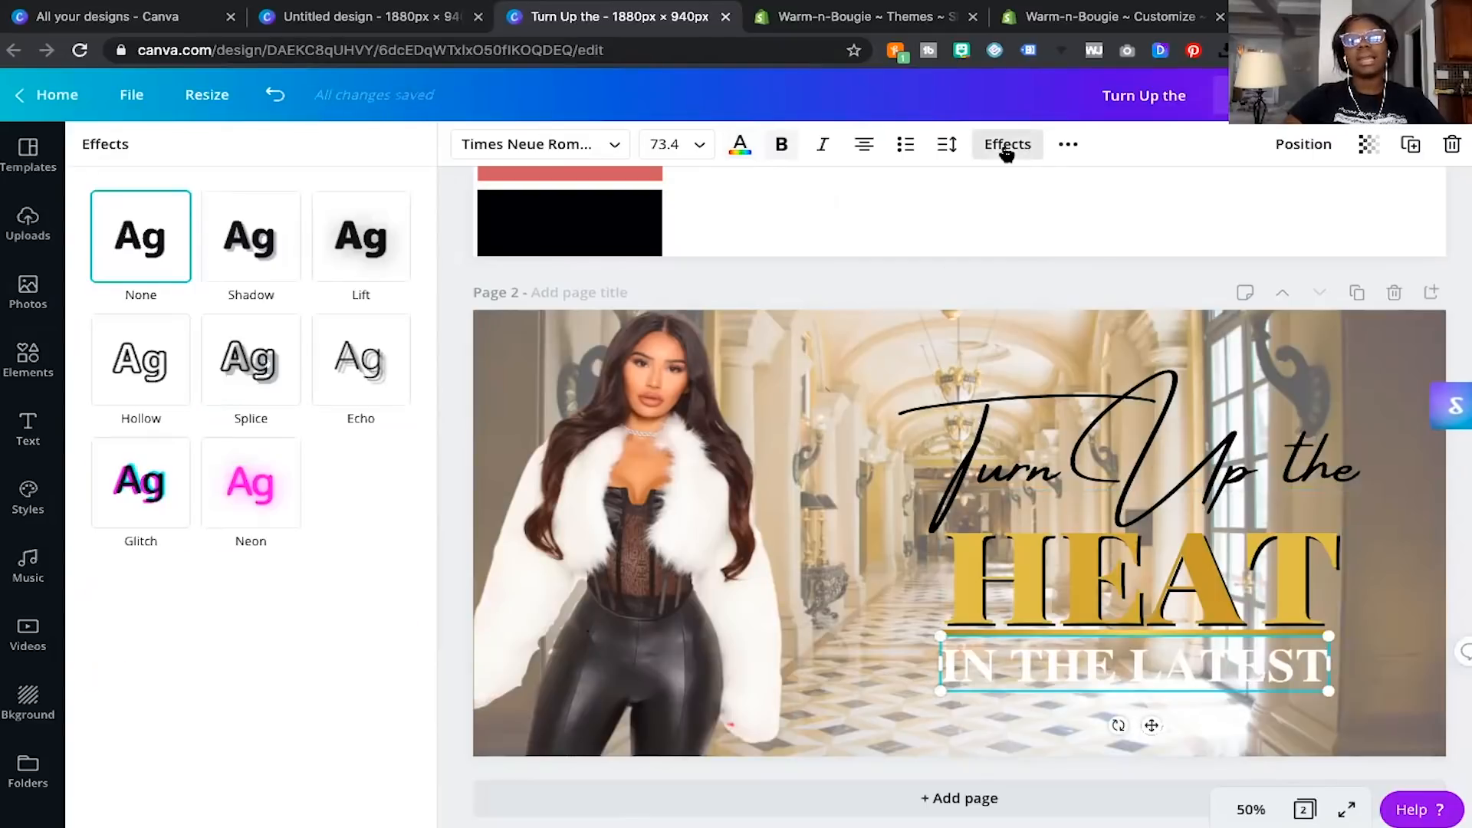
{"action": "left_click", "coordinate": [353, 256]}
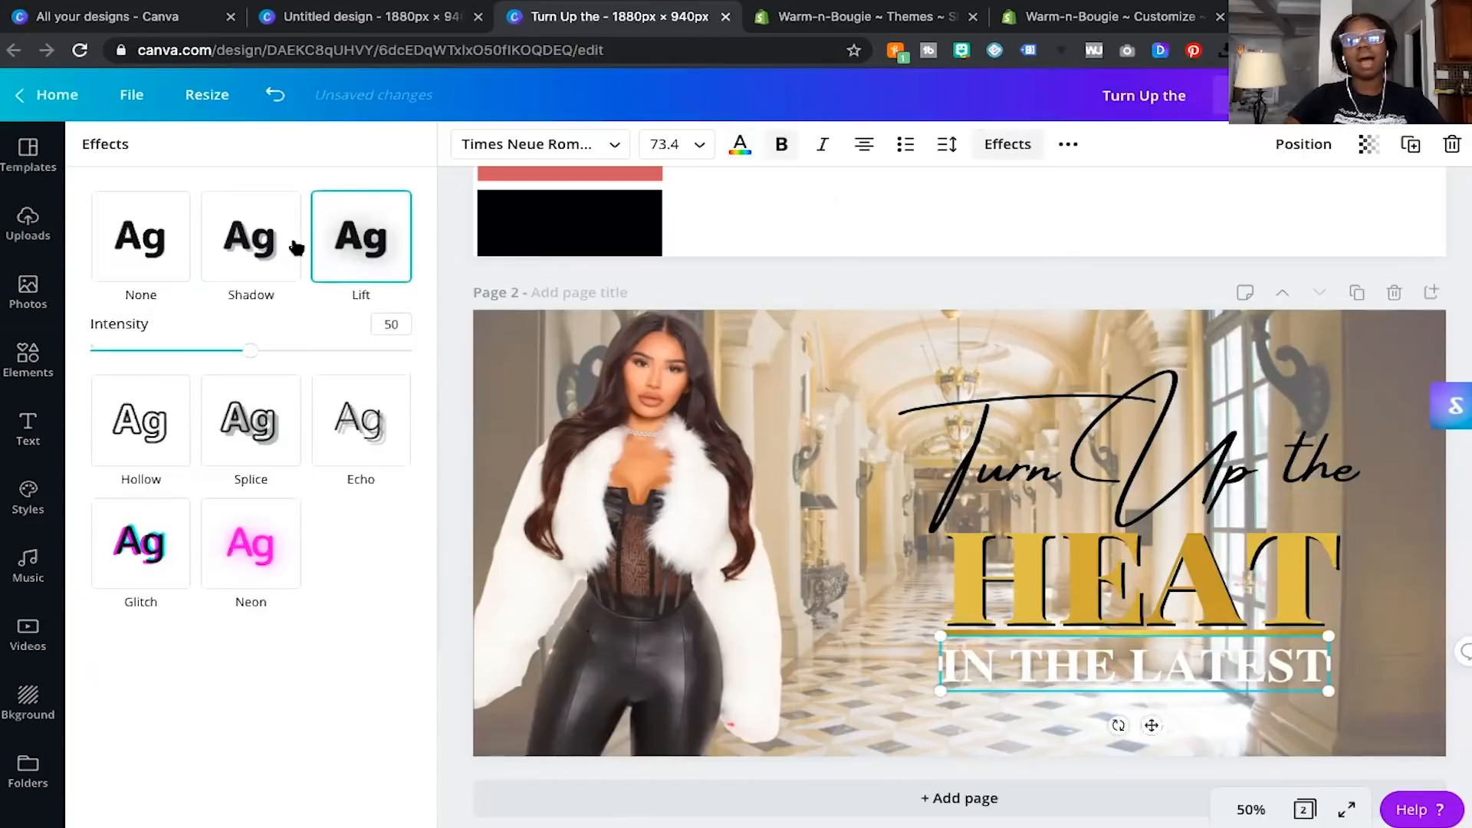
{"action": "left_click", "coordinate": [246, 263]}
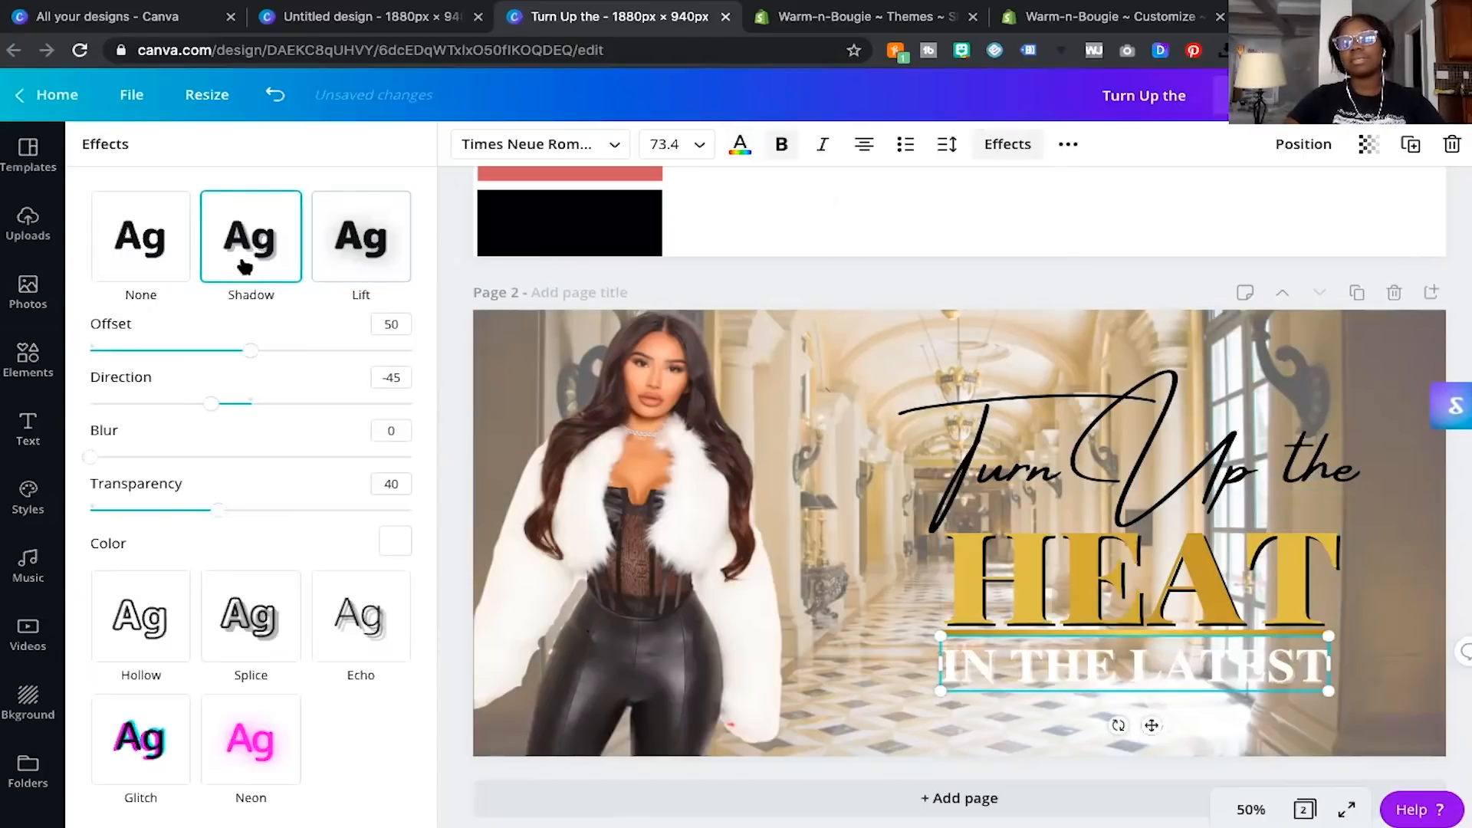
Color the shadow of "IN THE LATEST" black and set its transparency to 100.
{"action": "left_click", "coordinate": [393, 542]}
{"action": "left_click", "coordinate": [171, 489]}
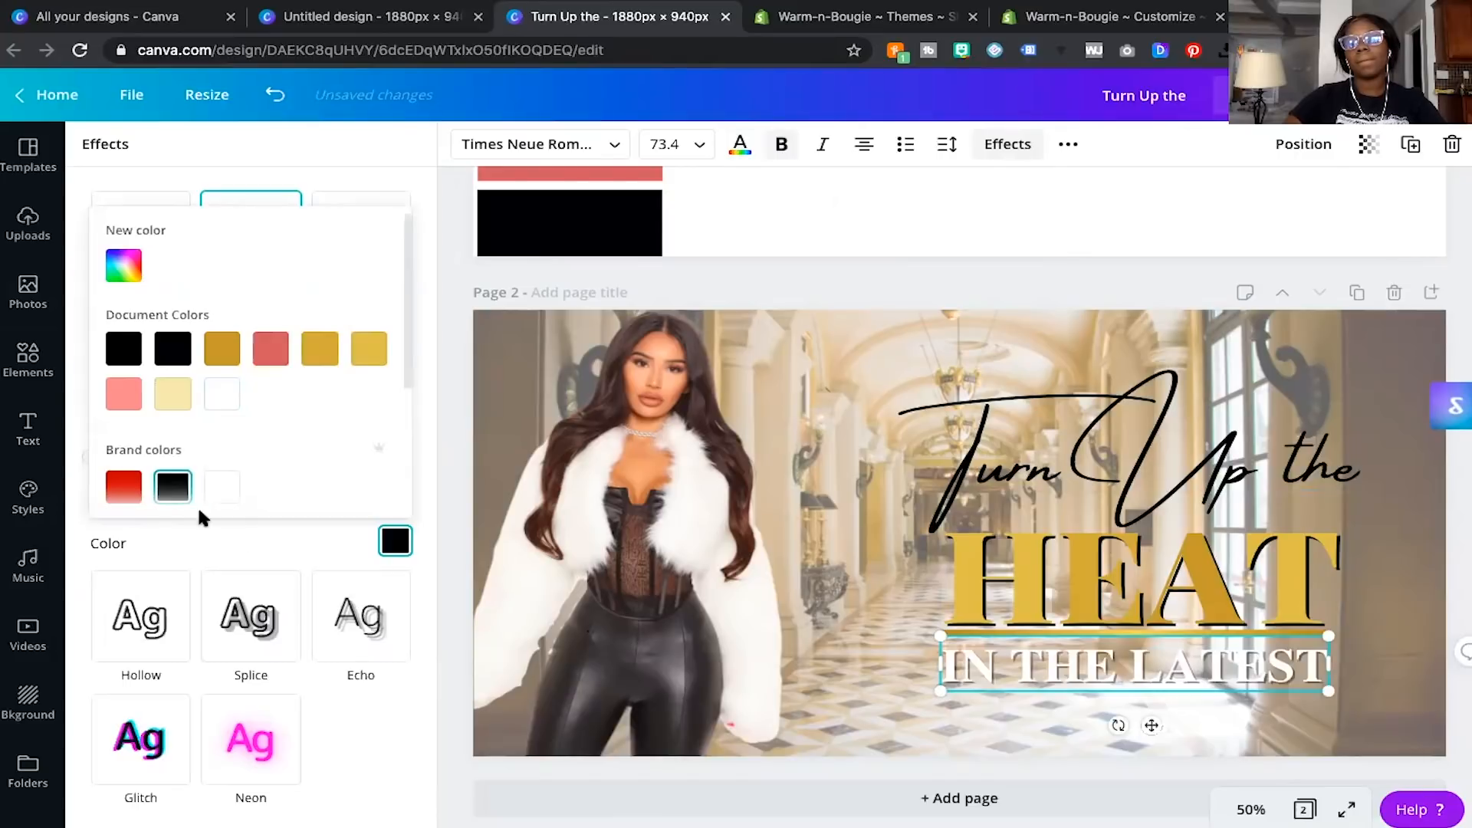
{"action": "left_click", "coordinate": [254, 537]}
{"action": "left_click_drag", "start_coordinate": [228, 510], "coordinate": [434, 522]}
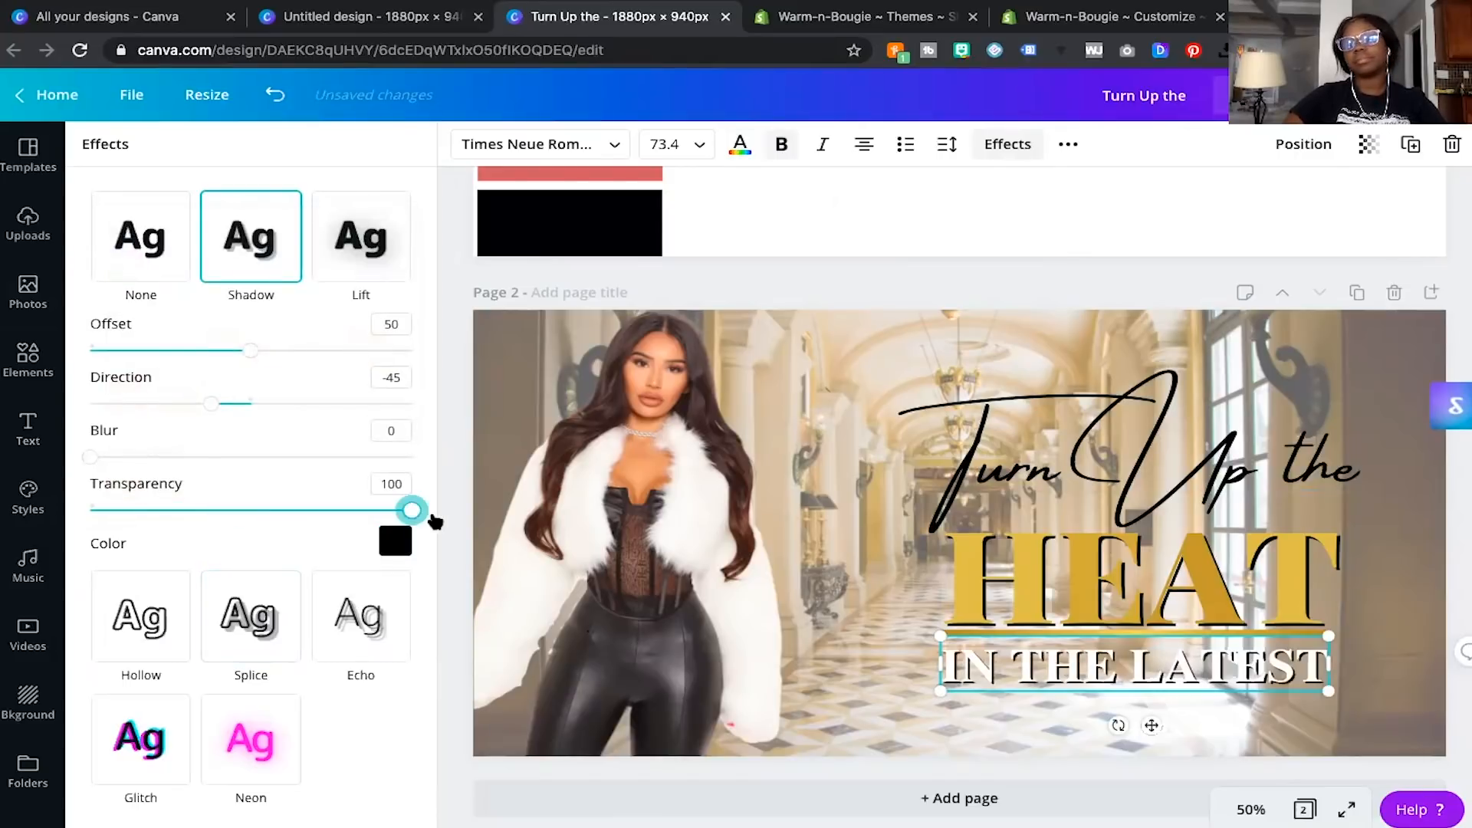
{"action": "left_click", "coordinate": [1060, 269]}
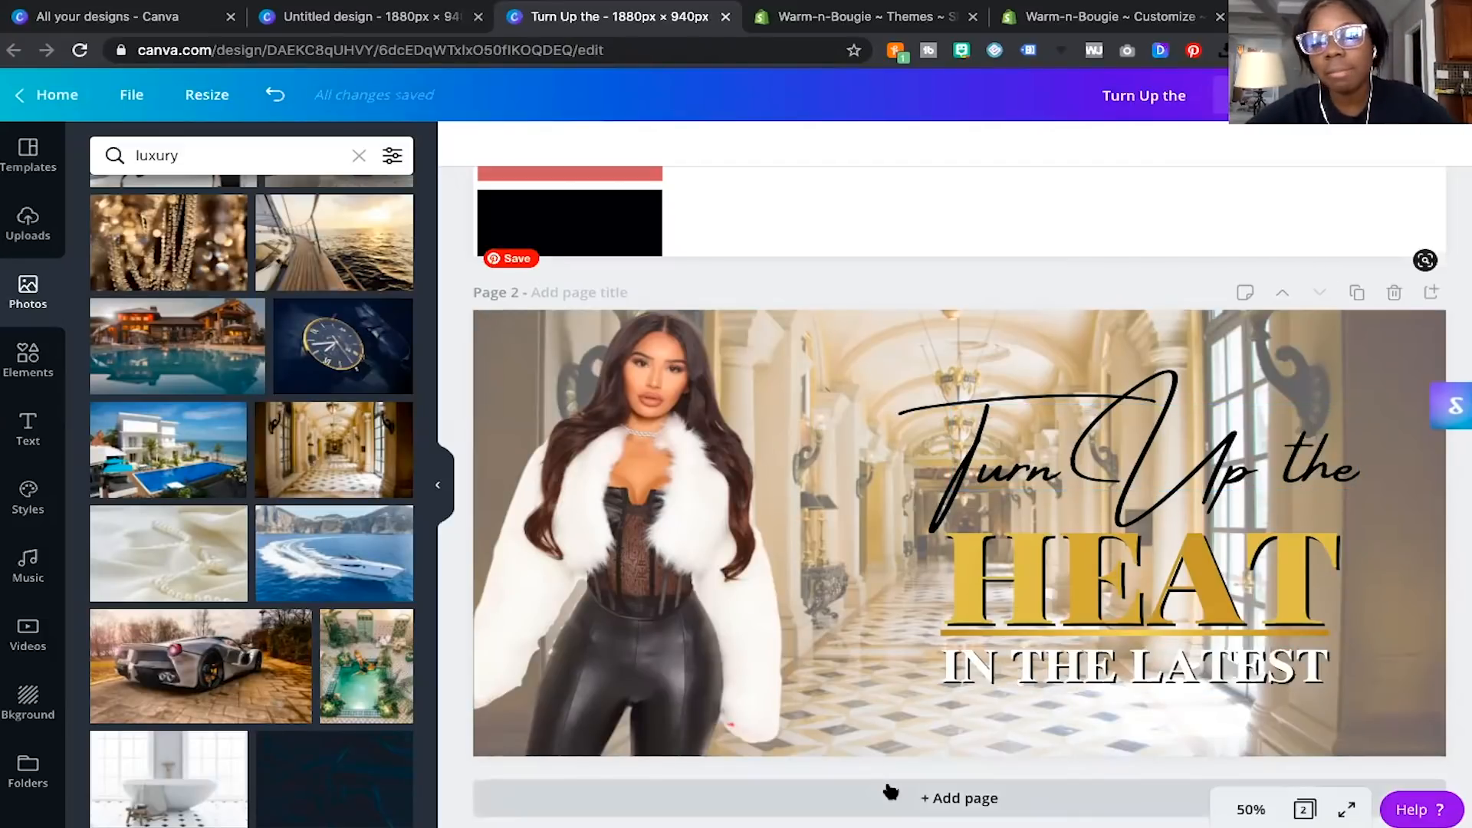
Add a third page and insert the uploaded full-length photo of the model in the white fur jacket.
{"action": "left_click", "coordinate": [893, 792]}
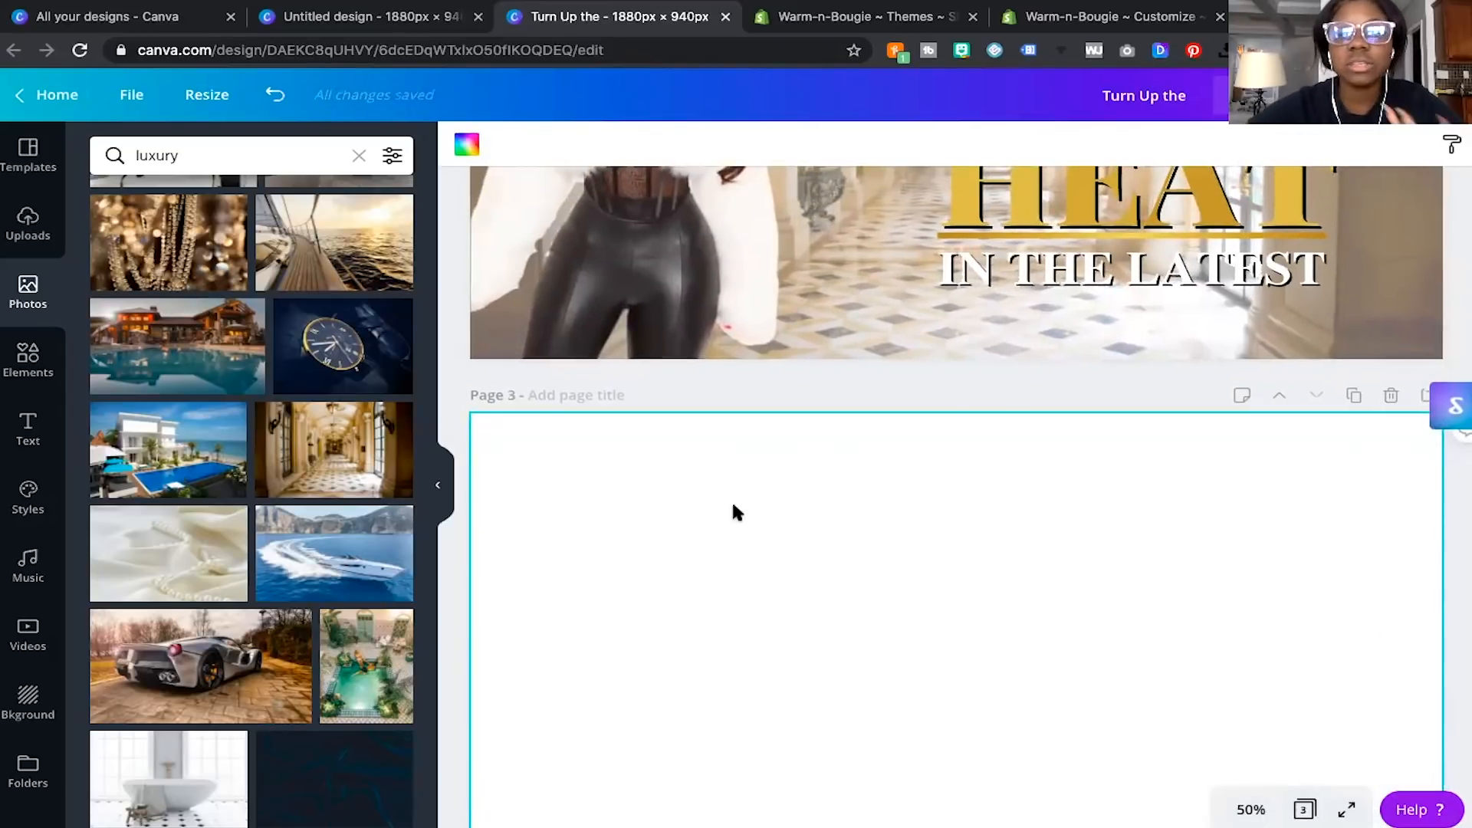
{"action": "left_click", "coordinate": [10, 255]}
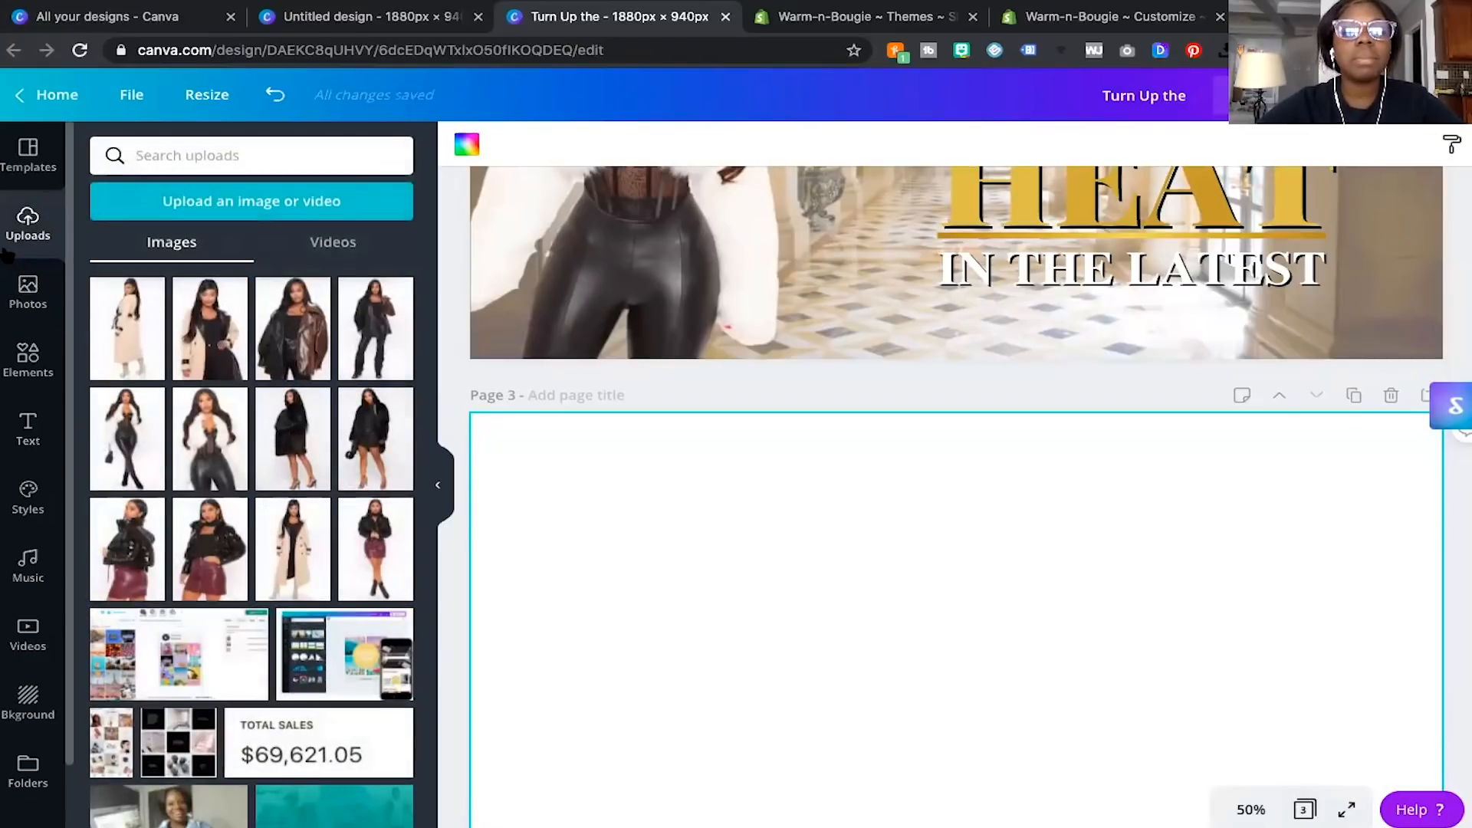
{"action": "left_click", "coordinate": [142, 402]}
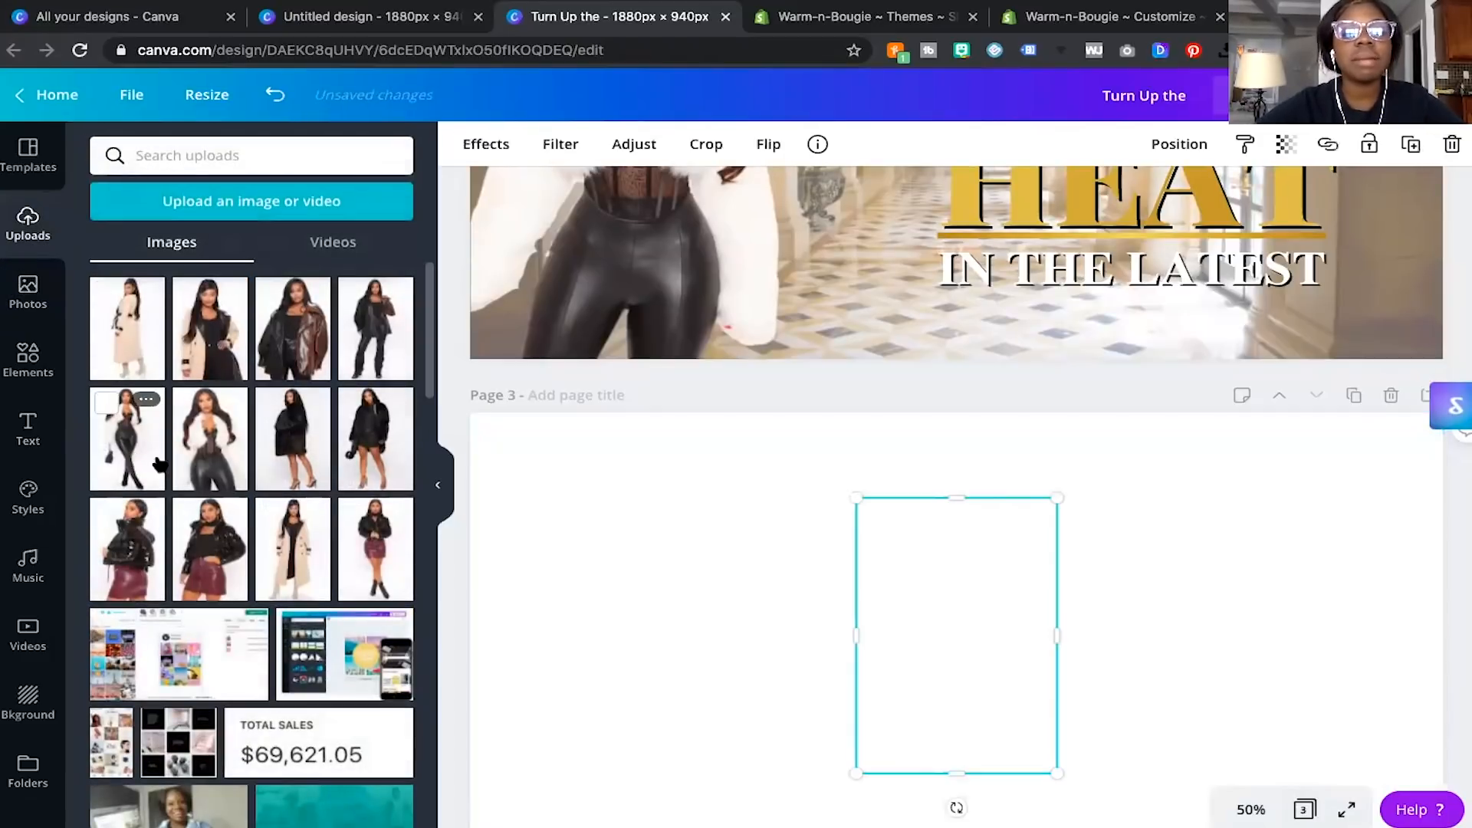
Enlarge the full-length model photo to the full height of page 3 and place it against the page's right edge.
{"action": "left_click_drag", "start_coordinate": [1130, 488], "coordinate": [1202, 453]}
{"action": "scroll", "coordinate": [1203, 452], "scroll_direction": "down", "scroll_amount": 2}
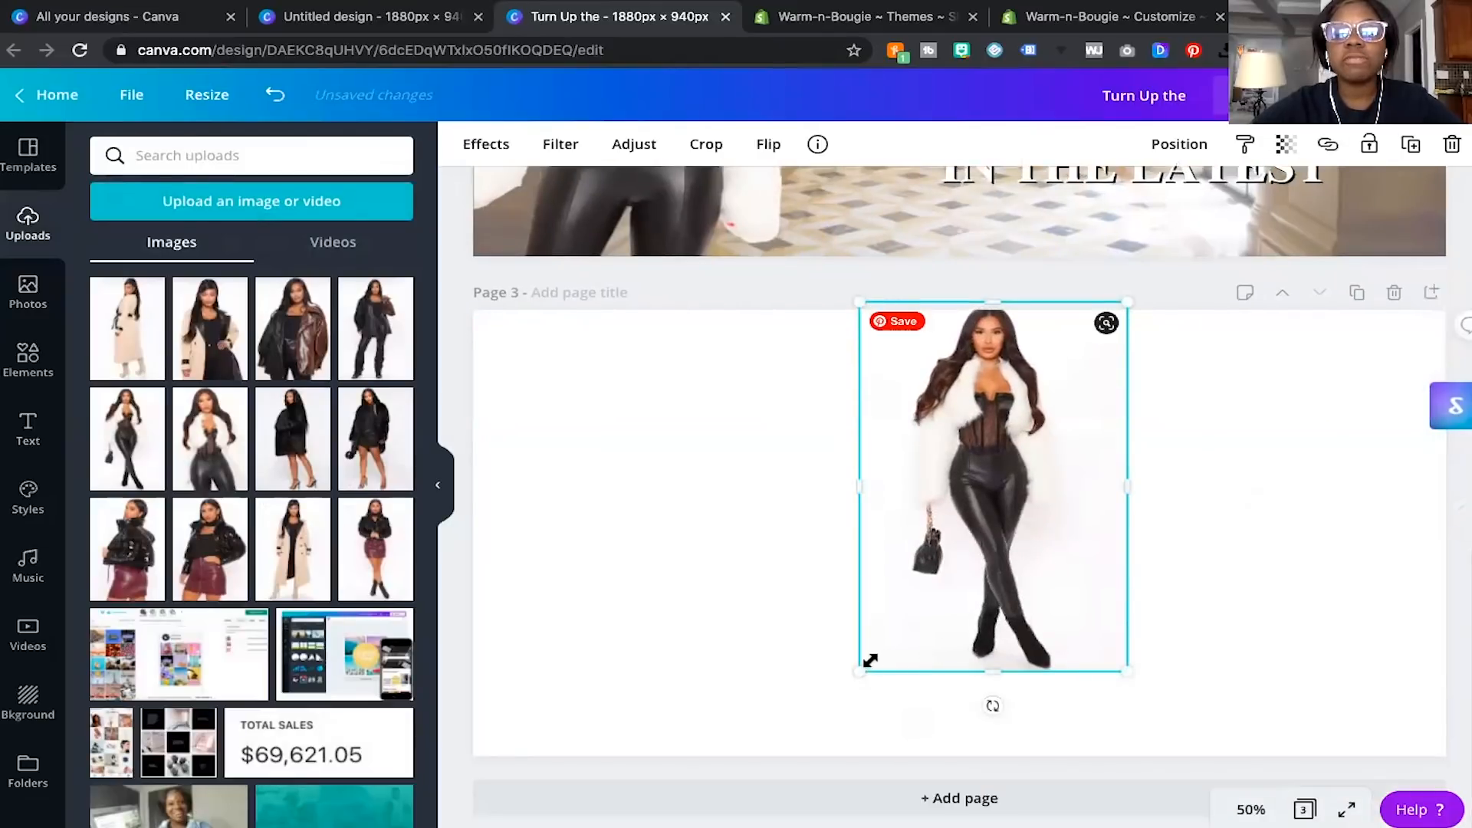
{"action": "left_click_drag", "start_coordinate": [855, 713], "coordinate": [822, 727]}
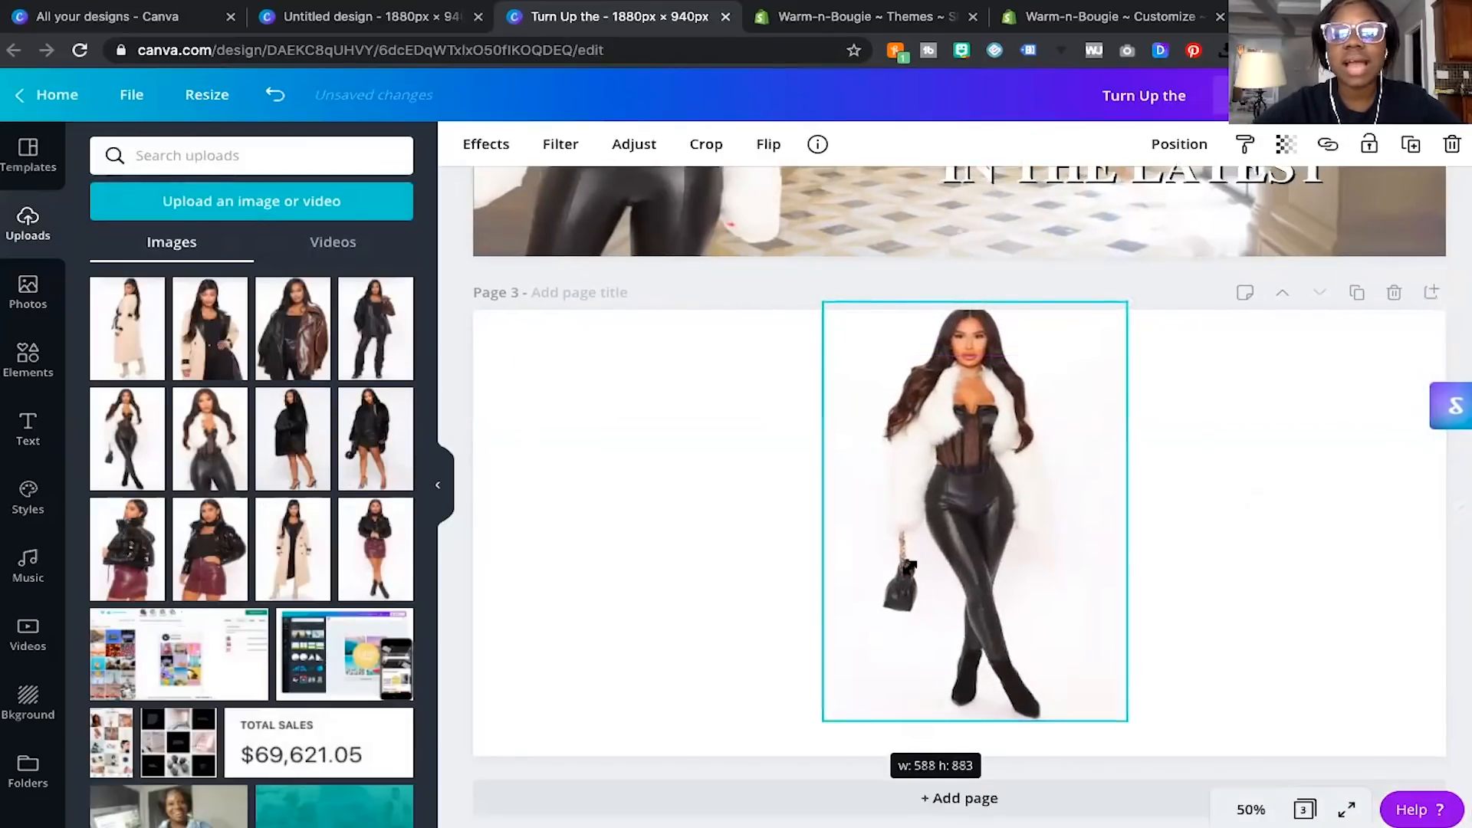
{"action": "left_click_drag", "start_coordinate": [973, 610], "coordinate": [1233, 572]}
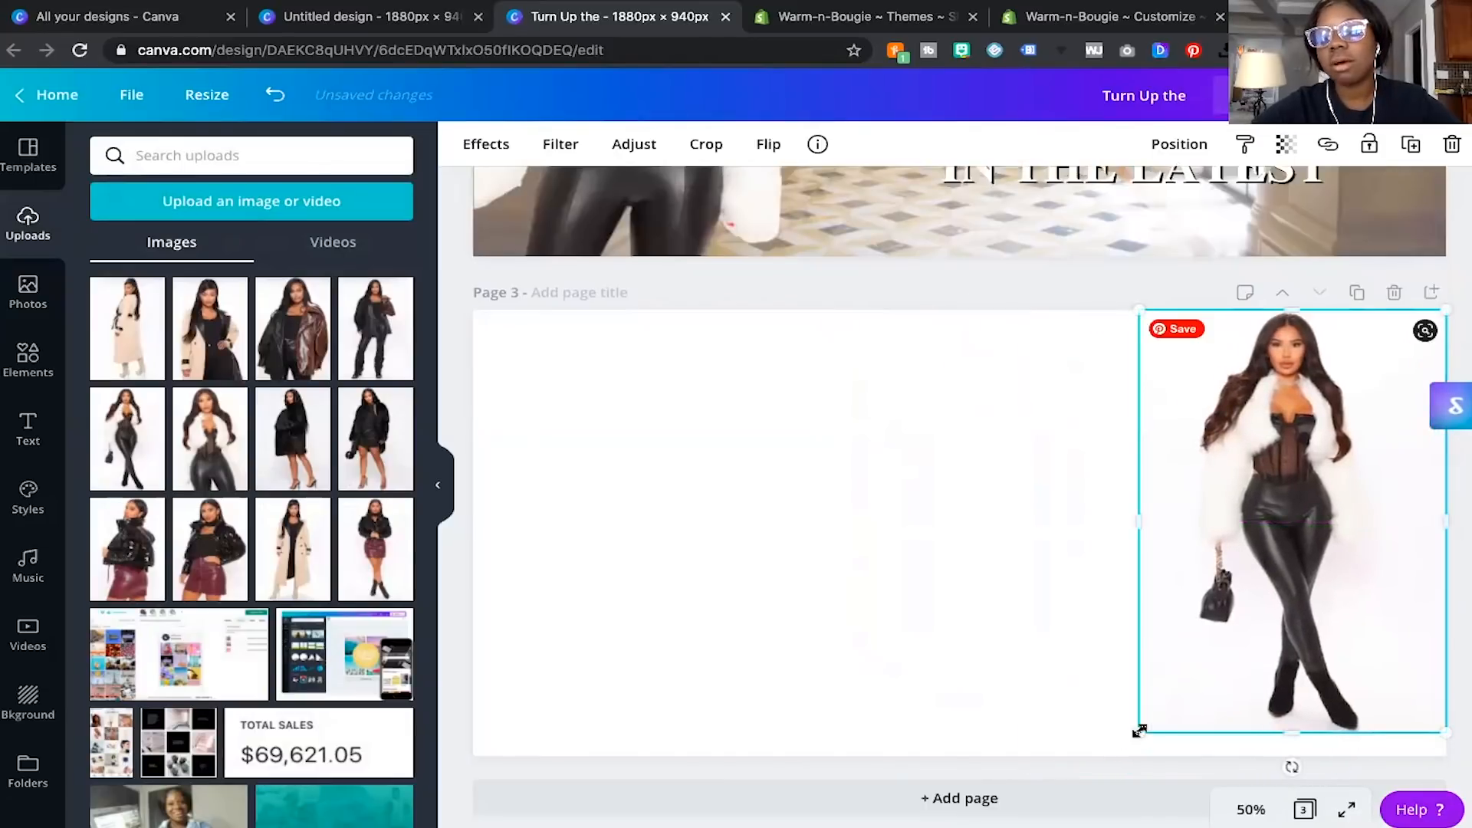
{"action": "left_click_drag", "start_coordinate": [1137, 730], "coordinate": [1122, 757]}
{"action": "left_click", "coordinate": [862, 521]}
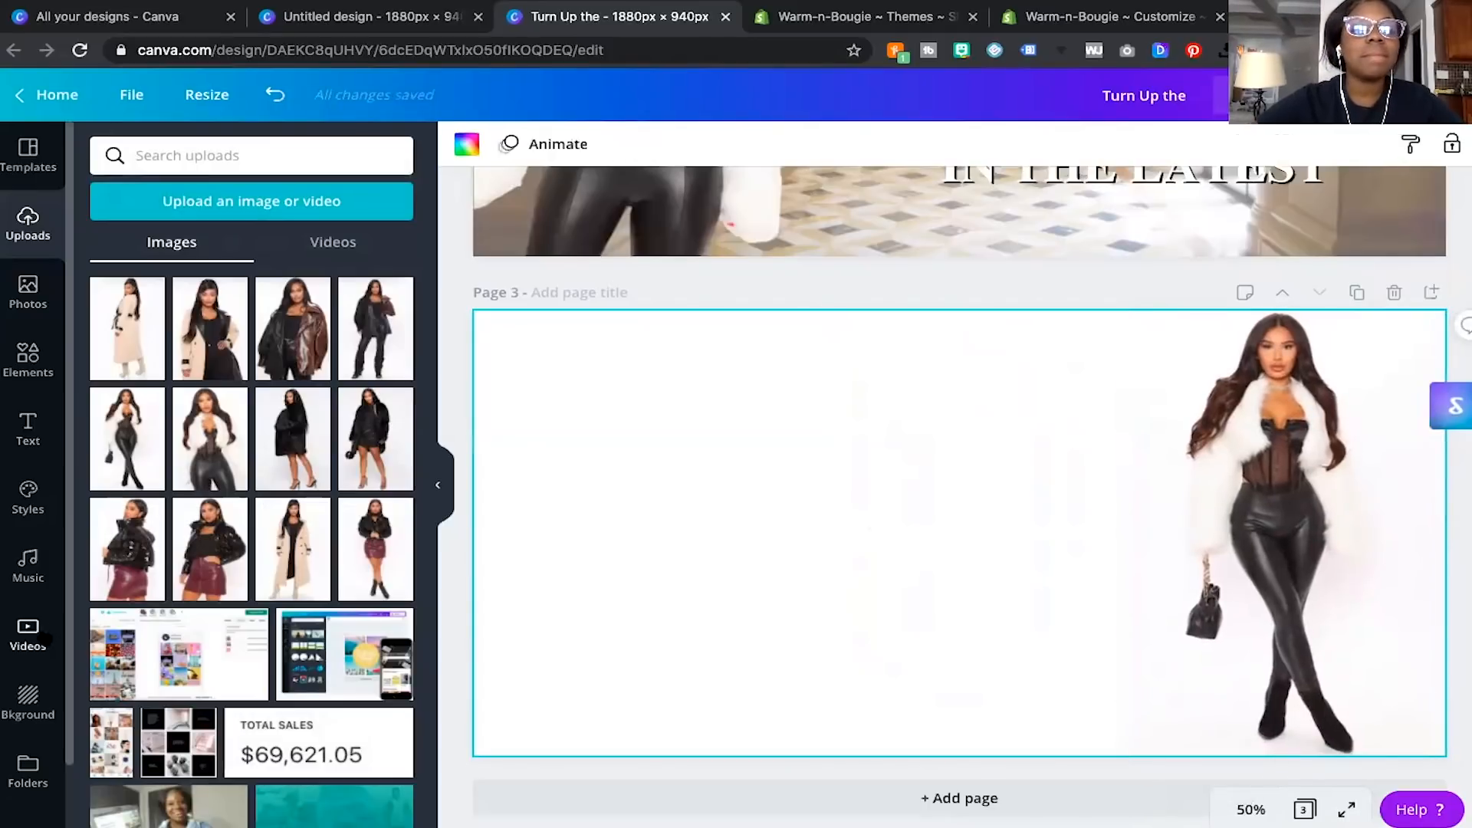
Color page 3's background blue and cut out the full-length model photo with Background Remover.
{"action": "left_click", "coordinate": [466, 143]}
{"action": "left_click", "coordinate": [391, 764]}
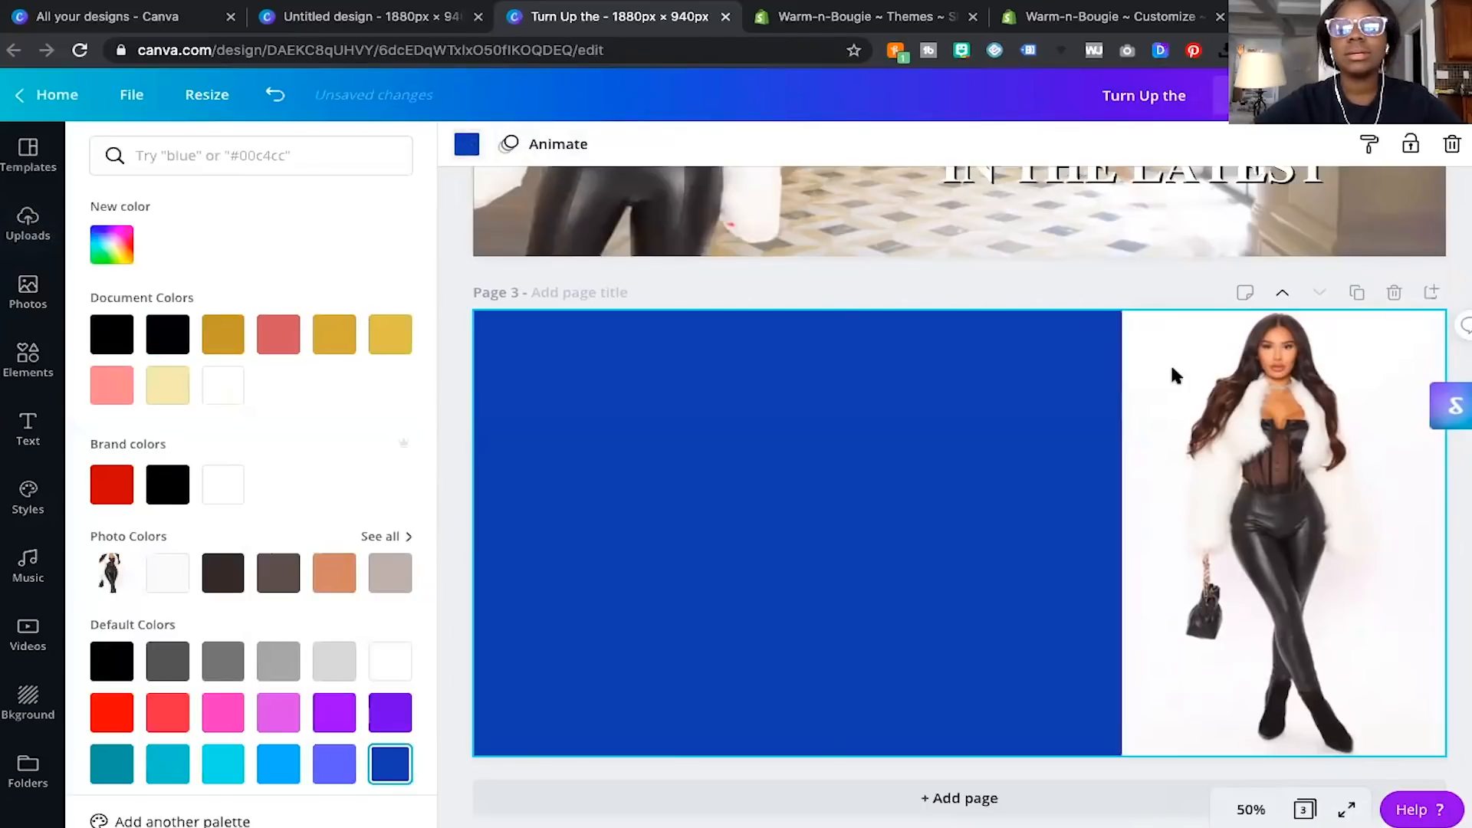
{"action": "left_click", "coordinate": [1166, 401]}
{"action": "left_click", "coordinate": [499, 145]}
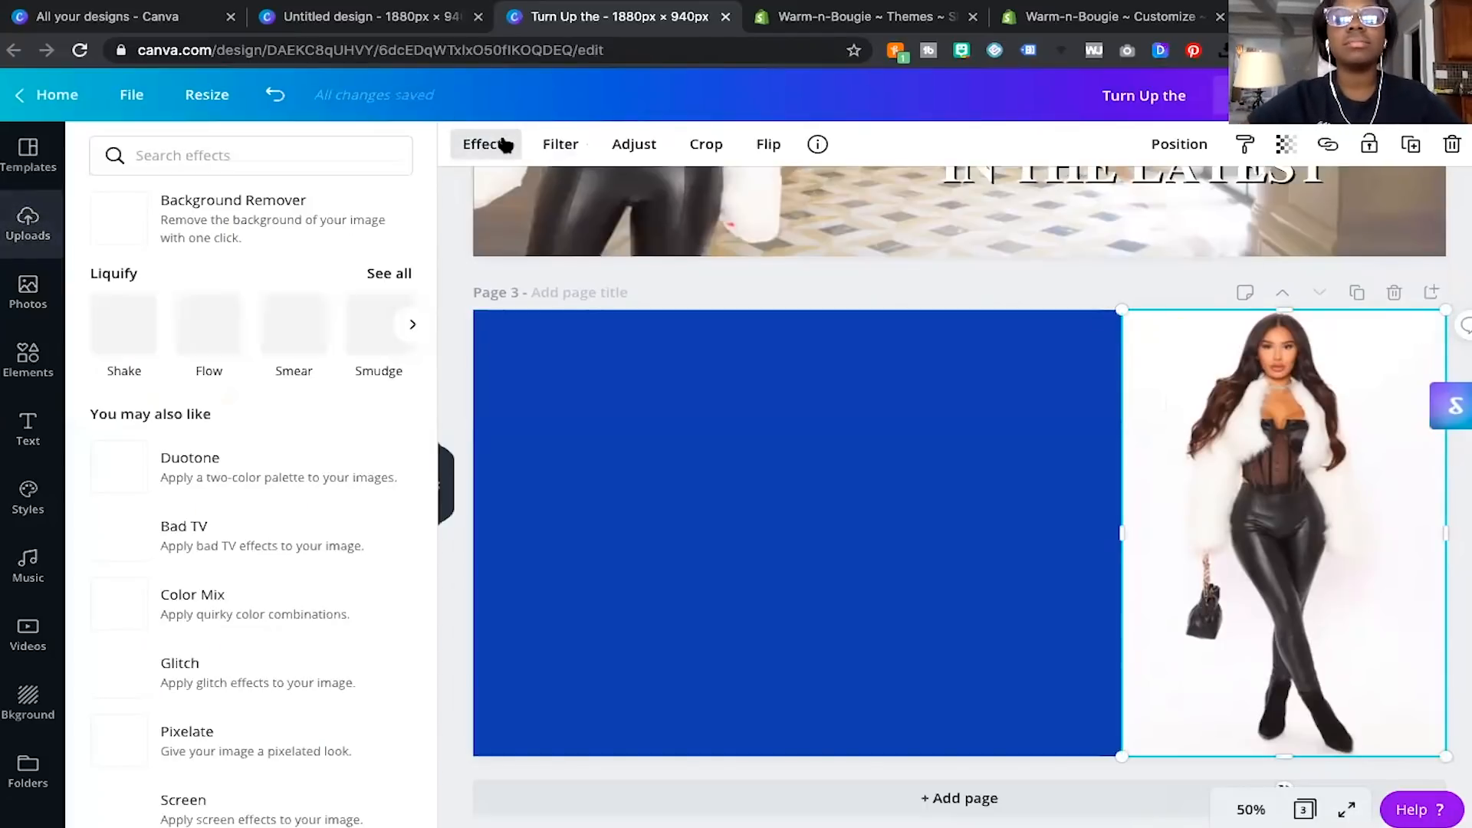
{"action": "left_click", "coordinate": [121, 223]}
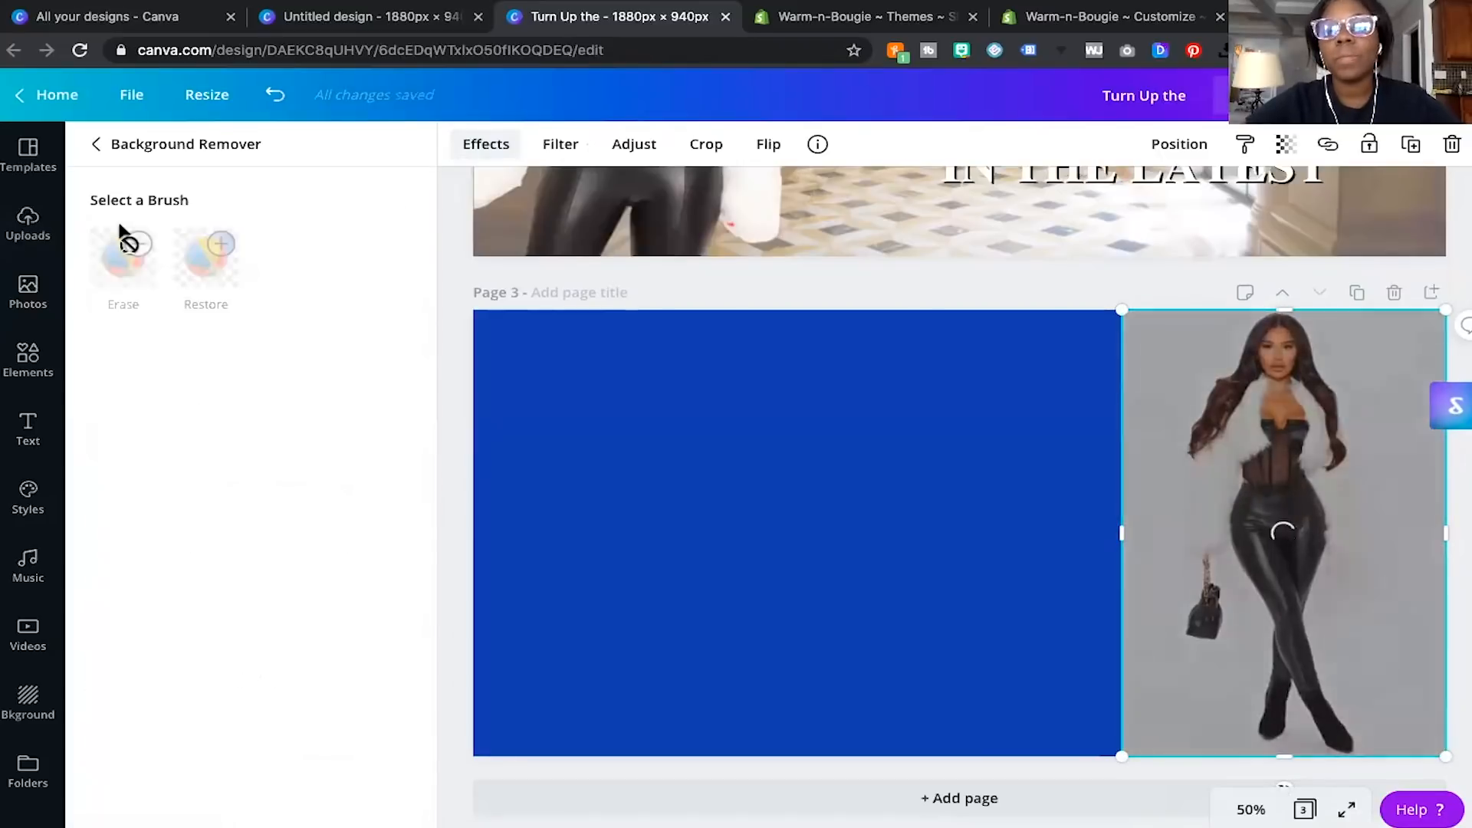
Set page 3's background color to white.
{"action": "left_click", "coordinate": [706, 144]}
{"action": "left_click", "coordinate": [572, 383]}
{"action": "left_click", "coordinate": [467, 144]}
{"action": "left_click", "coordinate": [390, 661]}
{"action": "left_click", "coordinate": [789, 434]}
Duplicate the cut-out model photo, enlarge the copy on the left half of page 3, and shift the original closer to the right edge.
{"action": "left_click", "coordinate": [1226, 536]}
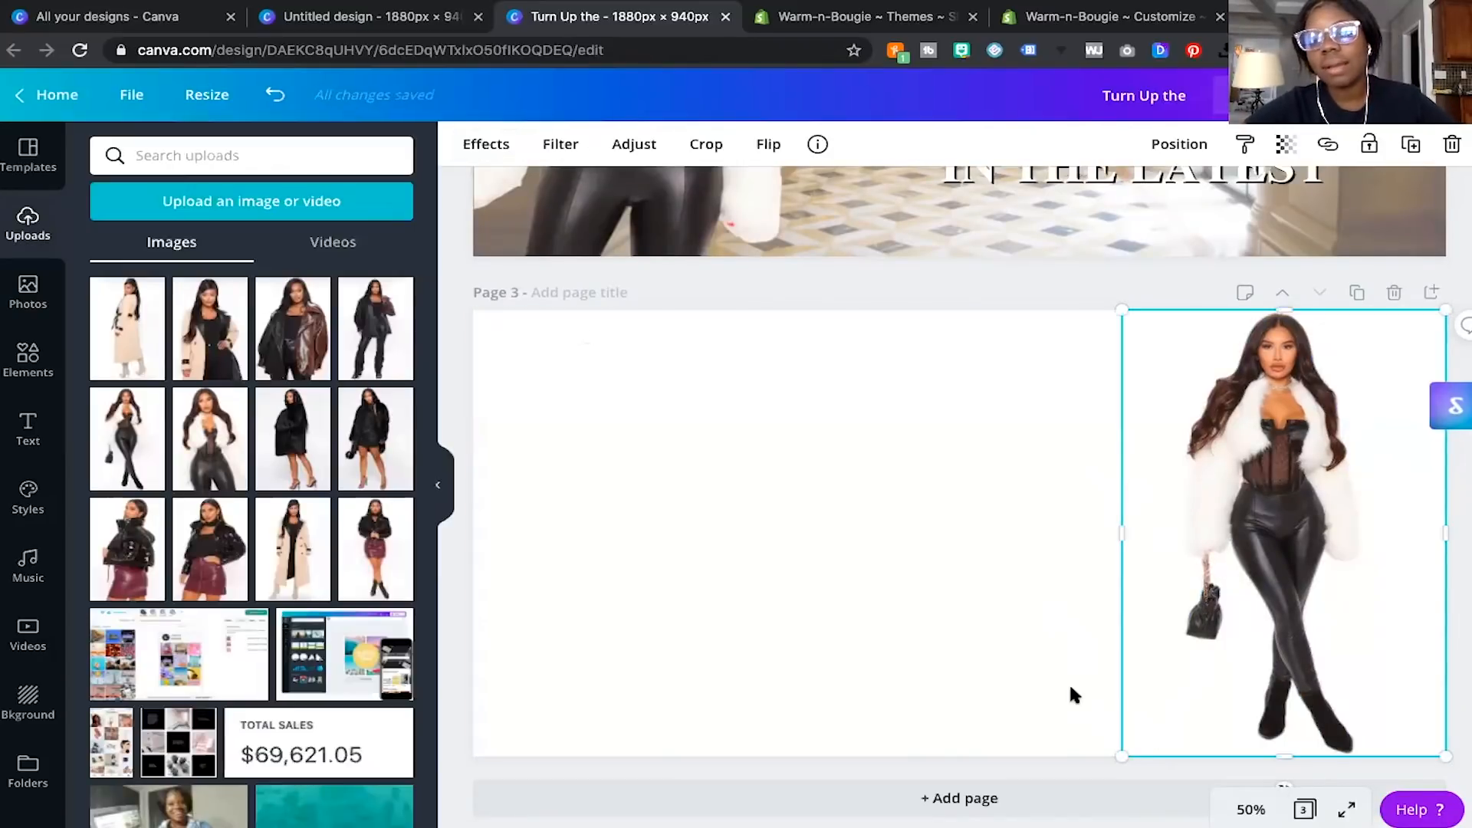
{"action": "key", "text": "super+d"}
{"action": "left_click_drag", "start_coordinate": [1276, 529], "coordinate": [601, 642]}
{"action": "left_click_drag", "start_coordinate": [772, 435], "coordinate": [1075, 327]}
{"action": "left_click_drag", "start_coordinate": [716, 360], "coordinate": [648, 567]}
{"action": "left_click_drag", "start_coordinate": [1328, 453], "coordinate": [1403, 453]}
Copy the script line "Turn Up the" from page 2 onto page 3 and change its text to "Luxury".
{"action": "left_click", "coordinate": [1061, 456]}
{"action": "scroll", "coordinate": [1060, 455], "scroll_direction": "up", "scroll_amount": 3}
{"action": "left_click", "coordinate": [996, 242]}
{"action": "key", "text": "super+c"}
{"action": "scroll", "coordinate": [996, 242], "scroll_direction": "down", "scroll_amount": 3}
{"action": "key", "text": "super+v"}
{"action": "triple_click", "coordinate": [864, 457]}
{"action": "type", "text": "Luxury"}
Copy the gold headline "HEAT" from page 2 onto page 3 and change its text to "LOOK".
{"action": "scroll", "coordinate": [1020, 460], "scroll_direction": "up", "scroll_amount": 3}
{"action": "left_click", "coordinate": [1137, 434]}
{"action": "scroll", "coordinate": [1137, 460], "scroll_direction": "down", "scroll_amount": 3}
{"action": "key", "text": "super+v"}
{"action": "type", "text": "LOOKL"}
{"action": "key", "text": "BackSpace"}
{"action": "key", "text": "BackSpace"}
{"action": "type", "text": "O"}
{"action": "key", "text": "BackSpace"}
{"action": "type", "text": "OK"}
{"action": "key", "text": "BackSpace"}
Scale down the "LOOK" headline and move it beneath the script word "Luxury".
{"action": "left_click_drag", "start_coordinate": [1351, 646], "coordinate": [1177, 585]}
{"action": "left_click_drag", "start_coordinate": [1128, 529], "coordinate": [1005, 204]}
{"action": "scroll", "coordinate": [938, 618], "scroll_direction": "up", "scroll_amount": 3}
{"action": "left_click_drag", "start_coordinate": [926, 416], "coordinate": [1030, 583]}
{"action": "scroll", "coordinate": [1030, 583], "scroll_direction": "down", "scroll_amount": 3}
{"action": "left_click_drag", "start_coordinate": [1025, 583], "coordinate": [912, 556]}
Recolor letters of the "LOOK" headline in gold and extend the word to "LOOKS".
{"action": "left_click", "coordinate": [739, 144]}
{"action": "scroll", "coordinate": [979, 613], "scroll_direction": "up", "scroll_amount": 1}
{"action": "scroll", "coordinate": [917, 547], "scroll_direction": "up", "scroll_amount": 4}
{"action": "left_click", "coordinate": [223, 620]}
{"action": "left_click_drag", "start_coordinate": [985, 555], "coordinate": [1042, 555]}
{"action": "left_click", "coordinate": [167, 621]}
{"action": "type", "text": "S"}
Enlarge "LOOKS" to about size 137 and fit it closely under "Luxury" between the two model photos.
{"action": "scroll", "coordinate": [920, 613], "scroll_direction": "down", "scroll_amount": 4}
{"action": "left_click_drag", "start_coordinate": [920, 192], "coordinate": [1002, 559]}
{"action": "left_click_drag", "start_coordinate": [851, 513], "coordinate": [809, 502]}
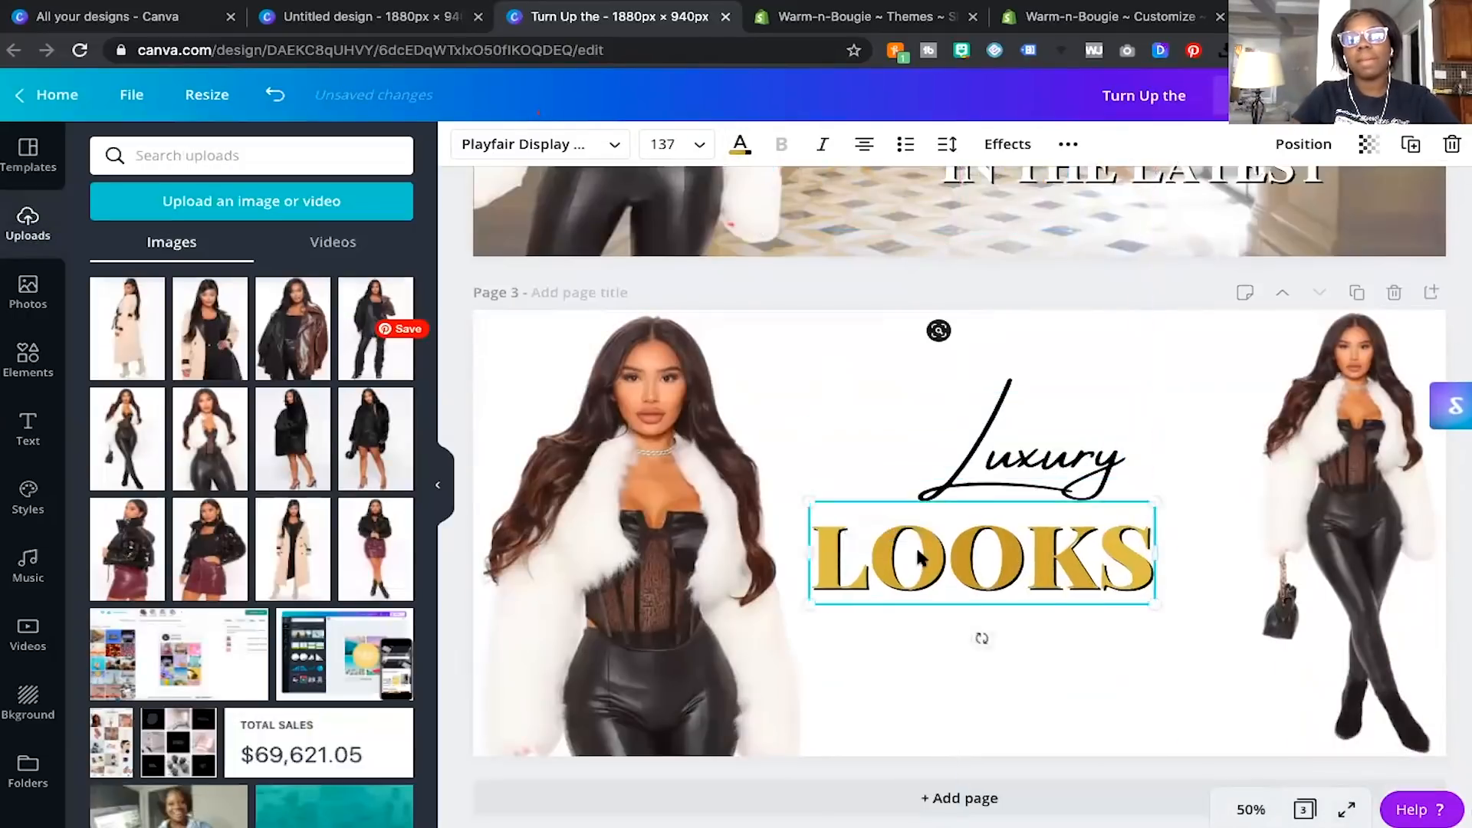
{"action": "left_click_drag", "start_coordinate": [1012, 460], "coordinate": [908, 412]}
{"action": "left_click_drag", "start_coordinate": [917, 558], "coordinate": [937, 493]}
Copy the line "IN THE LATEST" onto page 3, change it to "WITHOUT THE", and place it resized beneath "LOOKS".
{"action": "left_click", "coordinate": [1133, 175]}
{"action": "key", "text": "super+c"}
{"action": "key", "text": "super+v"}
{"action": "triple_click", "coordinate": [1205, 576]}
{"action": "type", "text": "WITHOUT THE COST"}
{"action": "left_click_drag", "start_coordinate": [1258, 656], "coordinate": [1198, 553]}
{"action": "key", "text": "BackSpace"}
{"action": "key", "text": "BackSpace"}
{"action": "key", "text": "BackSpace"}
{"action": "key", "text": "BackSpace"}
{"action": "key", "text": "BackSpace"}
{"action": "left_click", "coordinate": [1081, 507]}
{"action": "left_click_drag", "start_coordinate": [1047, 485], "coordinate": [1042, 480]}
Enlarge the script word "Luxury" to about size 138 and bring it forward over "LOOKS".
{"action": "left_click", "coordinate": [989, 414]}
{"action": "left_click_drag", "start_coordinate": [1022, 427], "coordinate": [1063, 445]}
{"action": "left_click", "coordinate": [1303, 144]}
{"action": "left_click", "coordinate": [1068, 211]}
{"action": "left_click_drag", "start_coordinate": [1089, 575], "coordinate": [1086, 664]}
{"action": "left_click", "coordinate": [1114, 480]}
{"action": "key", "text": "super+d"}
{"action": "left_click", "coordinate": [1071, 570]}
{"action": "key", "text": "BackSpace"}
{"action": "key", "text": "BackSpace"}
{"action": "left_click", "coordinate": [997, 414]}
{"action": "key", "text": "super+d"}
{"action": "left_click_drag", "start_coordinate": [1004, 418], "coordinate": [1005, 637]}
{"action": "triple_click", "coordinate": [1006, 638]}
{"action": "type", "text": "Cost"}
Add the word "COST" in Playfair Display beneath "WITHOUT THE", widen its letter spacing, and scale it to about size 117.
{"action": "key", "text": "super+d"}
{"action": "left_click_drag", "start_coordinate": [1094, 548], "coordinate": [1094, 668]}
{"action": "triple_click", "coordinate": [1019, 647]}
{"action": "type", "text": "COST"}
{"action": "left_click_drag", "start_coordinate": [1154, 594], "coordinate": [1137, 600]}
{"action": "double_click", "coordinate": [1007, 649]}
{"action": "left_click", "coordinate": [947, 144]}
{"action": "left_click_drag", "start_coordinate": [1078, 201], "coordinate": [1104, 201]}
{"action": "left_click_drag", "start_coordinate": [1152, 595], "coordinate": [1118, 609]}
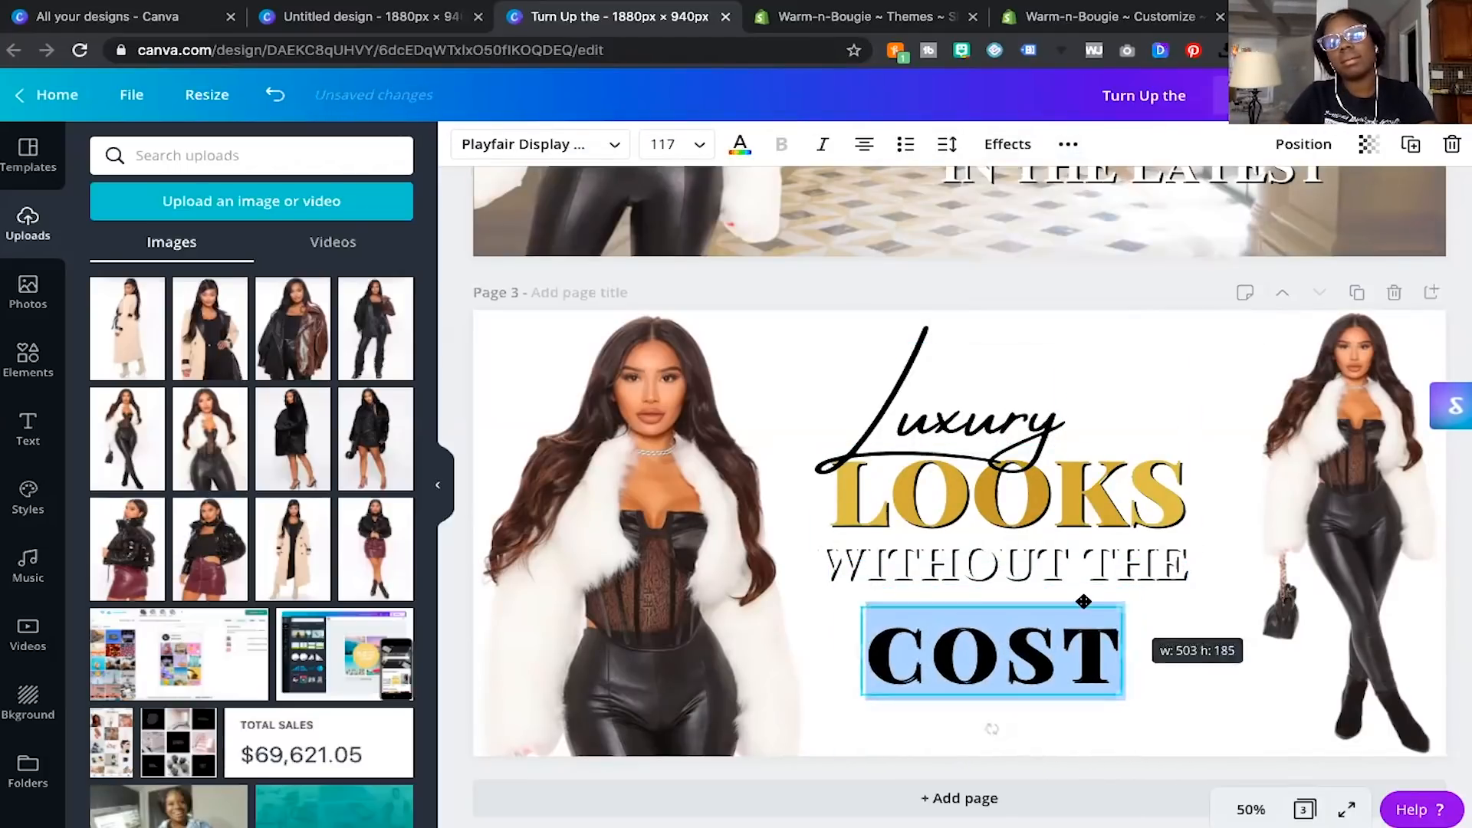
Move "COST" to the right with "THE" in front of it, and reduce its letter spacing and size to about 99.
{"action": "left_click_drag", "start_coordinate": [972, 655], "coordinate": [1019, 625]}
{"action": "left_click", "coordinate": [920, 624]}
{"action": "type", "text": "THE"}
{"action": "double_click", "coordinate": [1150, 624]}
{"action": "left_click", "coordinate": [947, 144]}
{"action": "left_click_drag", "start_coordinate": [1104, 201], "coordinate": [1078, 204]}
{"action": "left_click_drag", "start_coordinate": [1252, 578], "coordinate": [1194, 591]}
Shorten the line "WITHOUT THE" to "WITHOUT" and enlarge it to match the width of "LOOKS".
{"action": "left_click", "coordinate": [1147, 564]}
{"action": "double_click", "coordinate": [1148, 564]}
{"action": "key", "text": "BackSpace"}
{"action": "left_click_drag", "start_coordinate": [925, 588], "coordinate": [851, 588]}
Replace the plain "THE" before "COST" with a smaller copy of the "Luxury" script text reading "The".
{"action": "double_click", "coordinate": [933, 624]}
{"action": "key", "text": "BackSpace"}
{"action": "left_click", "coordinate": [998, 414]}
{"action": "key", "text": "super+d"}
{"action": "left_click_drag", "start_coordinate": [1009, 406], "coordinate": [1062, 625]}
{"action": "double_click", "coordinate": [920, 683]}
{"action": "type", "text": "The"}
{"action": "left_click_drag", "start_coordinate": [894, 678], "coordinate": [932, 617]}
{"action": "left_click_drag", "start_coordinate": [876, 535], "coordinate": [916, 574]}
{"action": "left_click_drag", "start_coordinate": [950, 621], "coordinate": [924, 621]}
Recolor "COST" in the document's coral red and the script word "The" in light gold.
{"action": "left_click", "coordinate": [1064, 625]}
{"action": "left_click", "coordinate": [739, 144]}
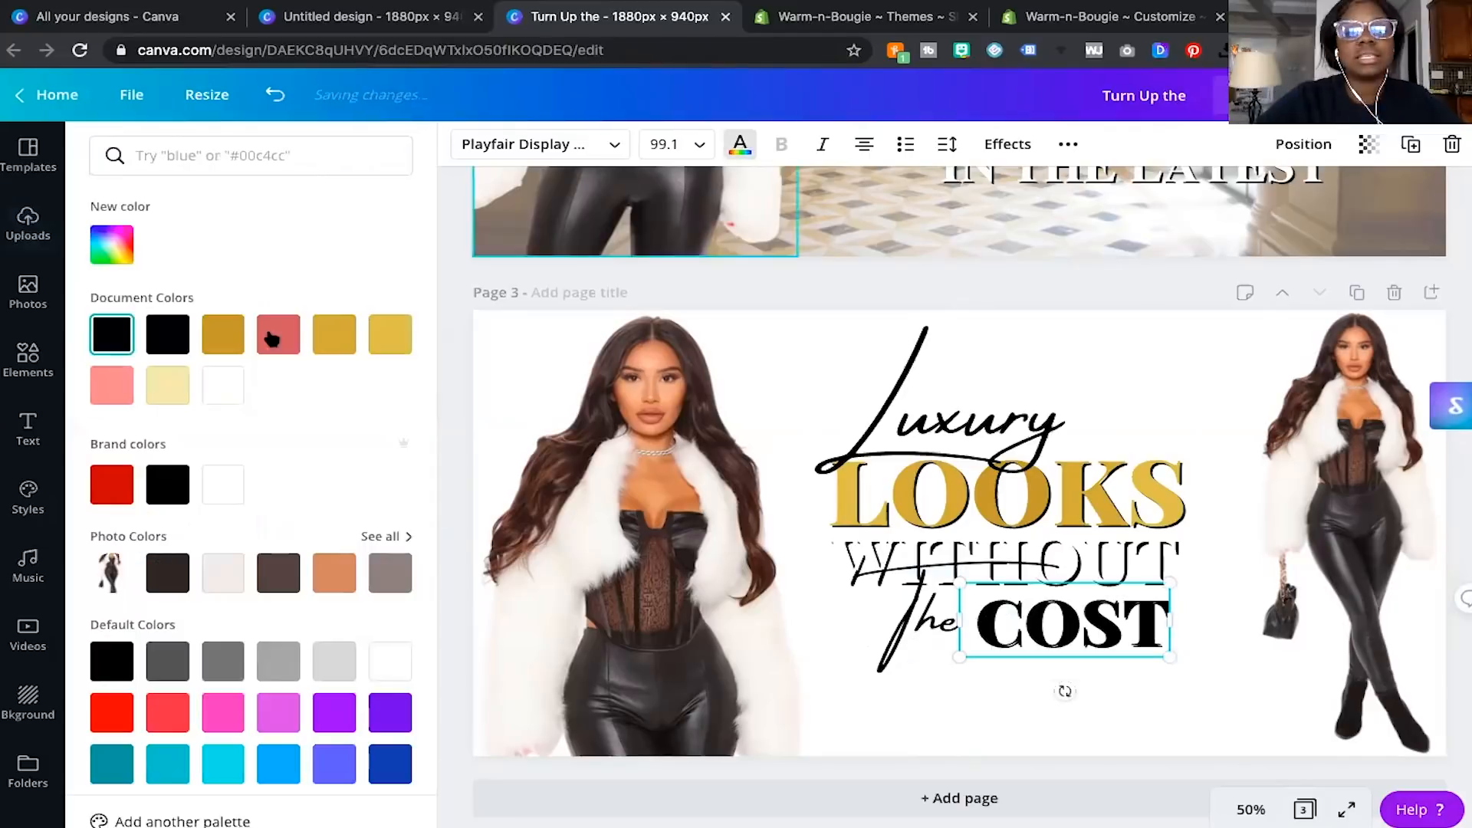
{"action": "left_click", "coordinate": [272, 331]}
{"action": "left_click", "coordinate": [924, 621]}
{"action": "left_click", "coordinate": [390, 334]}
{"action": "left_click", "coordinate": [1140, 388]}
Insert the pink flower petal photo from the luxury results, enlarge it to cover page 3, and send it behind the other elements.
{"action": "left_click", "coordinate": [27, 291]}
{"action": "scroll", "coordinate": [230, 487], "scroll_direction": "down", "scroll_amount": 10}
{"action": "scroll", "coordinate": [319, 644], "scroll_direction": "down", "scroll_amount": 2}
{"action": "left_click_drag", "start_coordinate": [184, 430], "coordinate": [989, 345]}
{"action": "left_click_drag", "start_coordinate": [1359, 350], "coordinate": [1446, 306]}
{"action": "left_click_drag", "start_coordinate": [774, 706], "coordinate": [491, 797]}
{"action": "left_click", "coordinate": [1188, 144]}
{"action": "left_click", "coordinate": [1131, 196]}
{"action": "left_click", "coordinate": [1459, 372]}
Select all the headline words on page 3 together, enlarge them, and recenter them between the two models.
{"action": "left_click", "coordinate": [989, 418]}
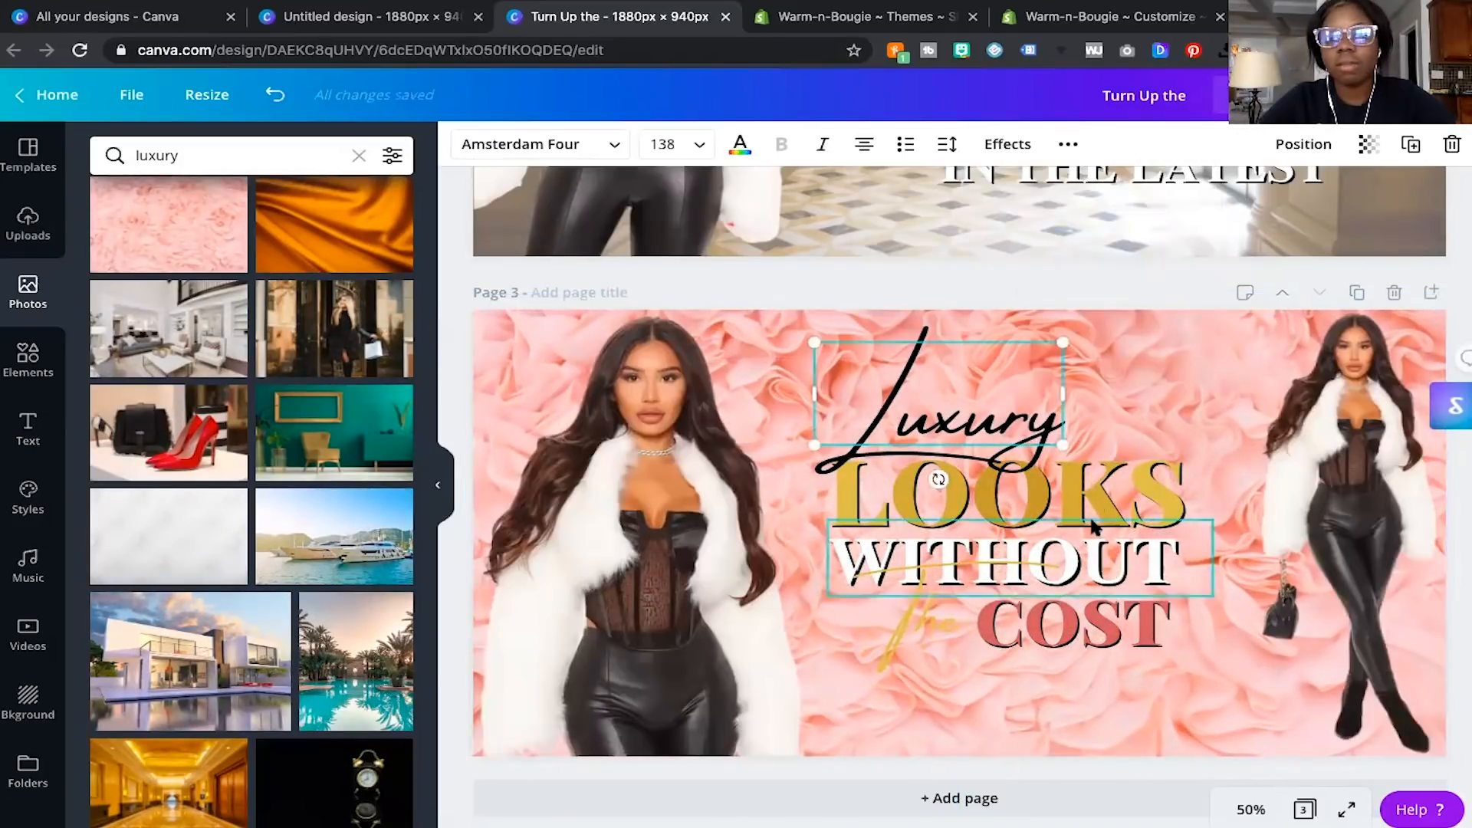
{"action": "left_click", "coordinate": [1095, 506], "text": "shift"}
{"action": "left_click", "coordinate": [1094, 559], "text": "shift"}
{"action": "left_click", "coordinate": [1073, 625], "text": "shift"}
{"action": "left_click", "coordinate": [920, 625], "text": "shift"}
{"action": "left_click_drag", "start_coordinate": [815, 662], "coordinate": [770, 713]}
{"action": "left_click_drag", "start_coordinate": [989, 537], "coordinate": [1022, 543]}
{"action": "left_click", "coordinate": [1039, 298]}
Download only pages 2 and 3 of the design as PNG images.
{"action": "scroll", "coordinate": [1039, 317], "scroll_direction": "up", "scroll_amount": 1}
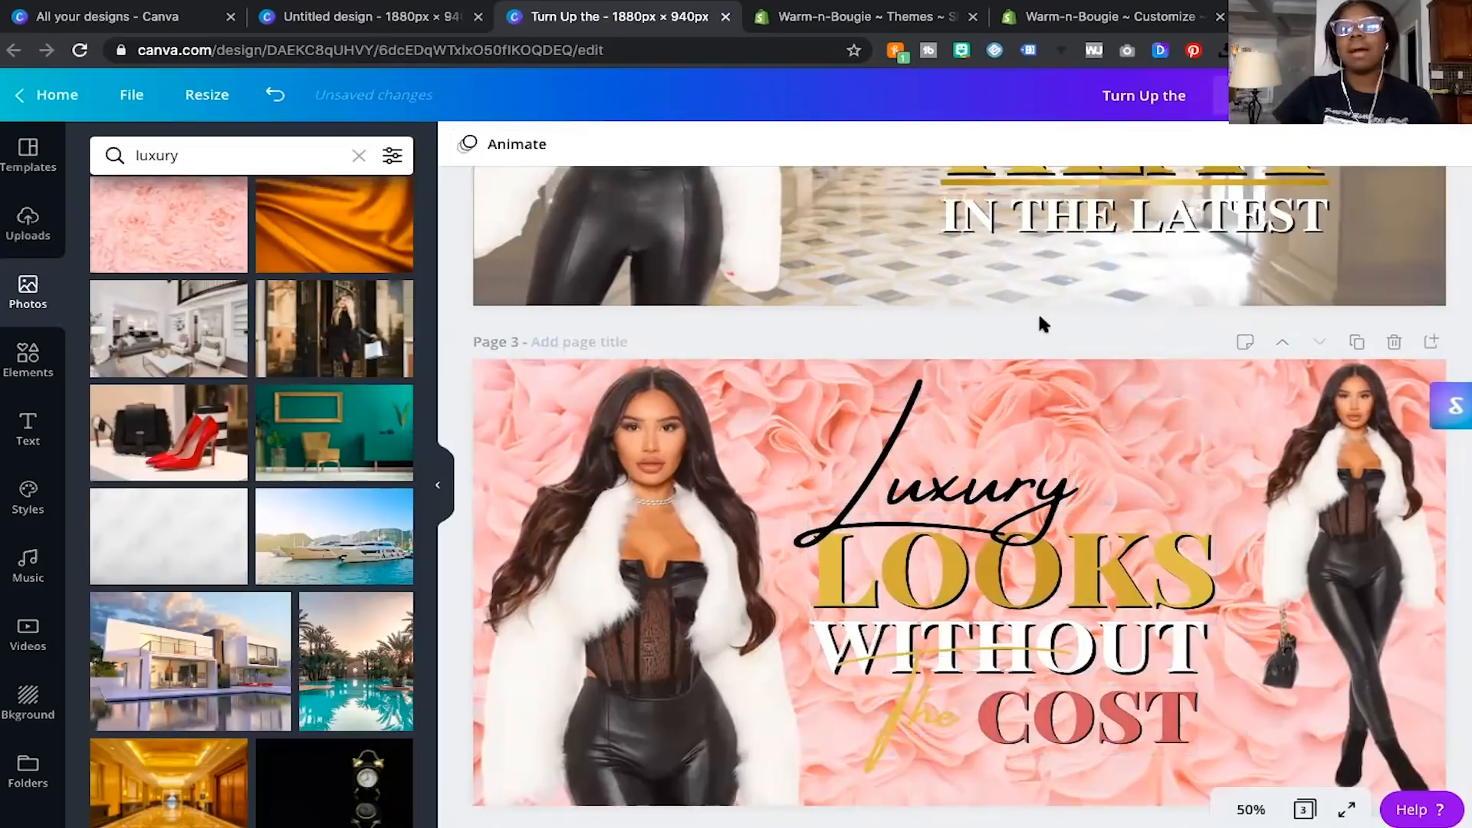
{"action": "scroll", "coordinate": [1039, 317], "scroll_direction": "up", "scroll_amount": 6}
{"action": "scroll", "coordinate": [1039, 318], "scroll_direction": "down", "scroll_amount": 4}
{"action": "scroll", "coordinate": [1039, 317], "scroll_direction": "up", "scroll_amount": 4}
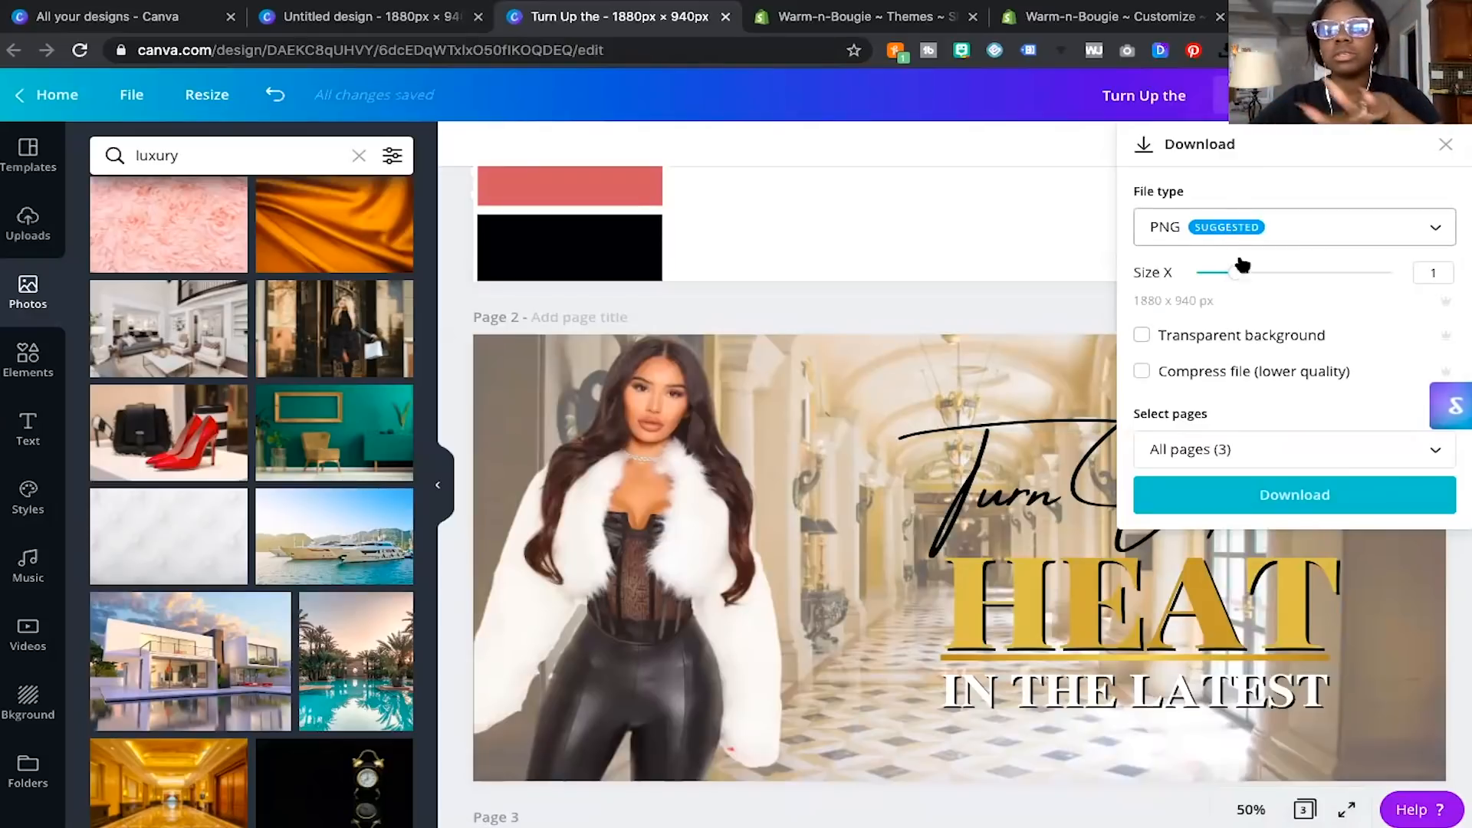
{"action": "left_click", "coordinate": [1232, 451]}
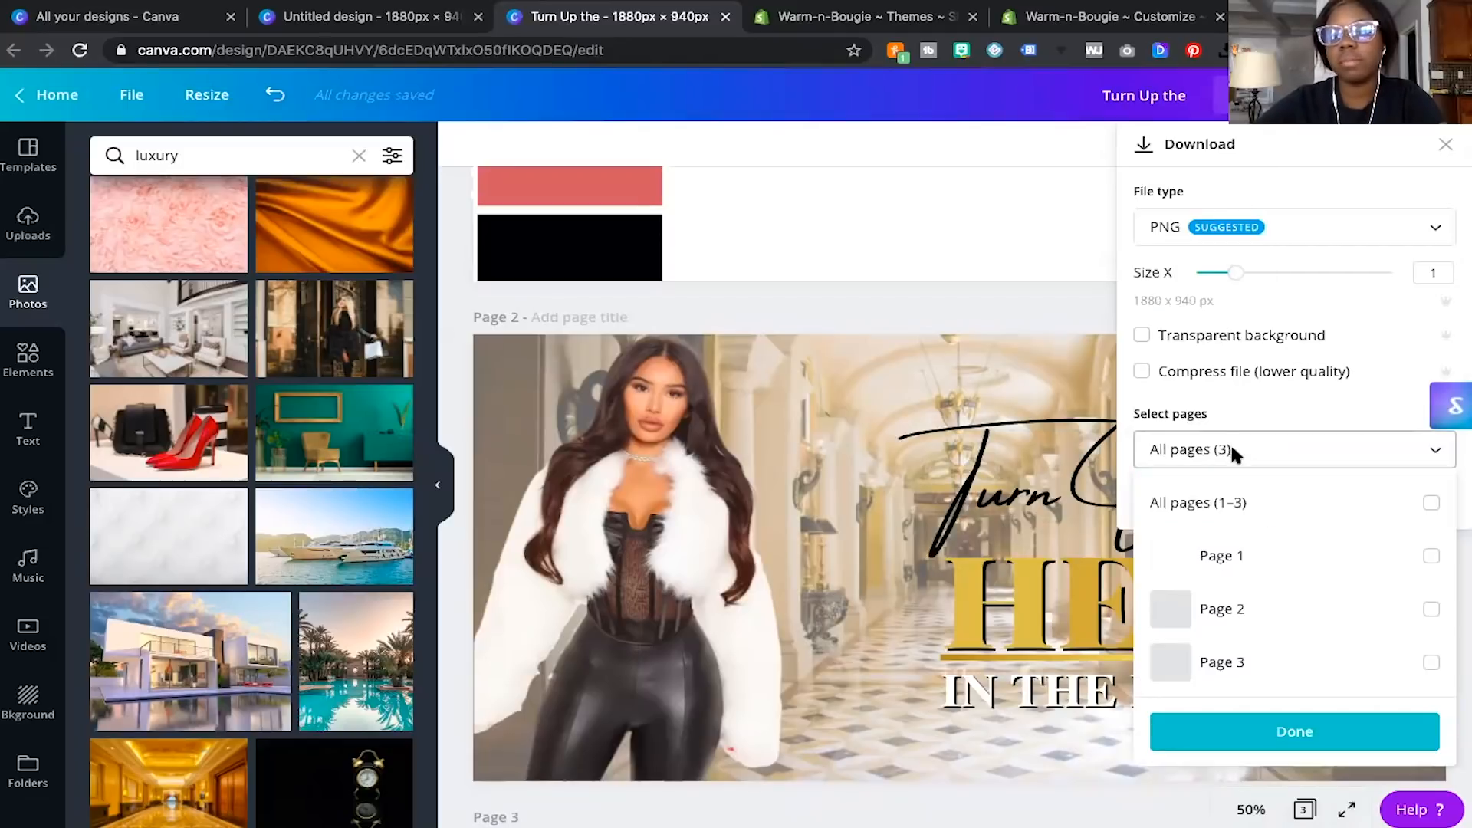
{"action": "left_click", "coordinate": [1219, 608]}
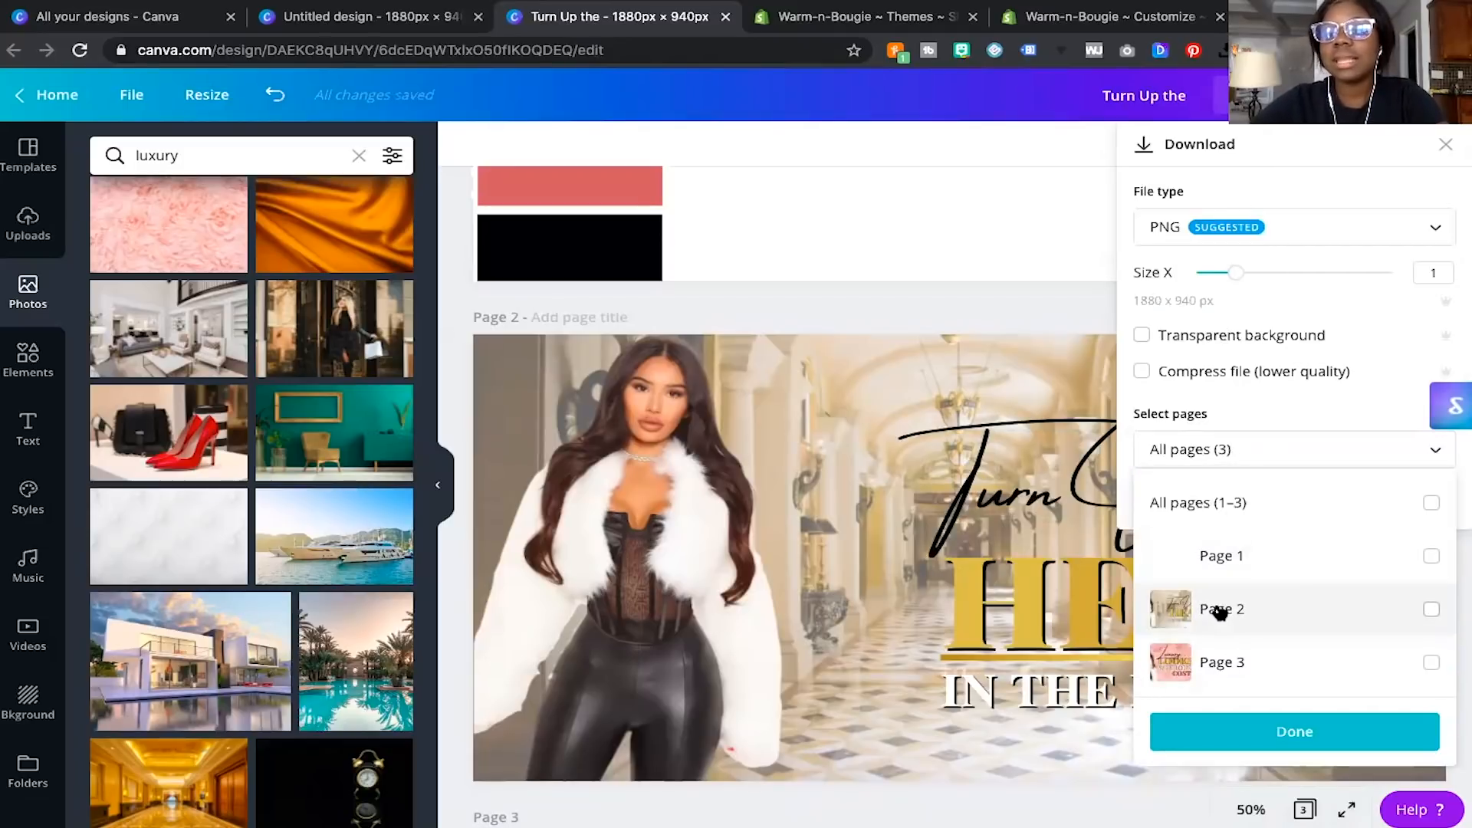
{"action": "left_click", "coordinate": [1240, 671]}
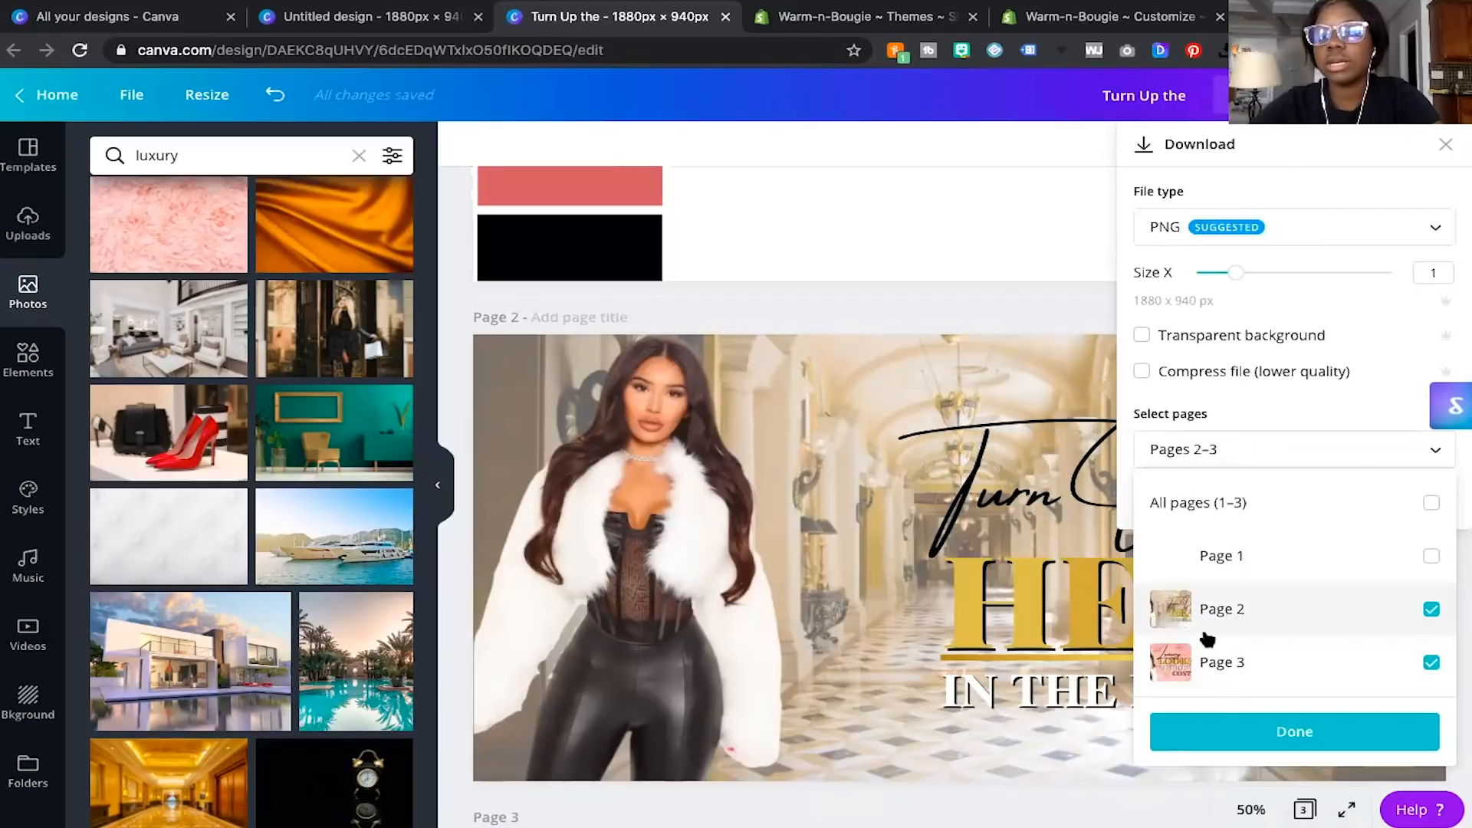
{"action": "left_click", "coordinate": [1323, 285]}
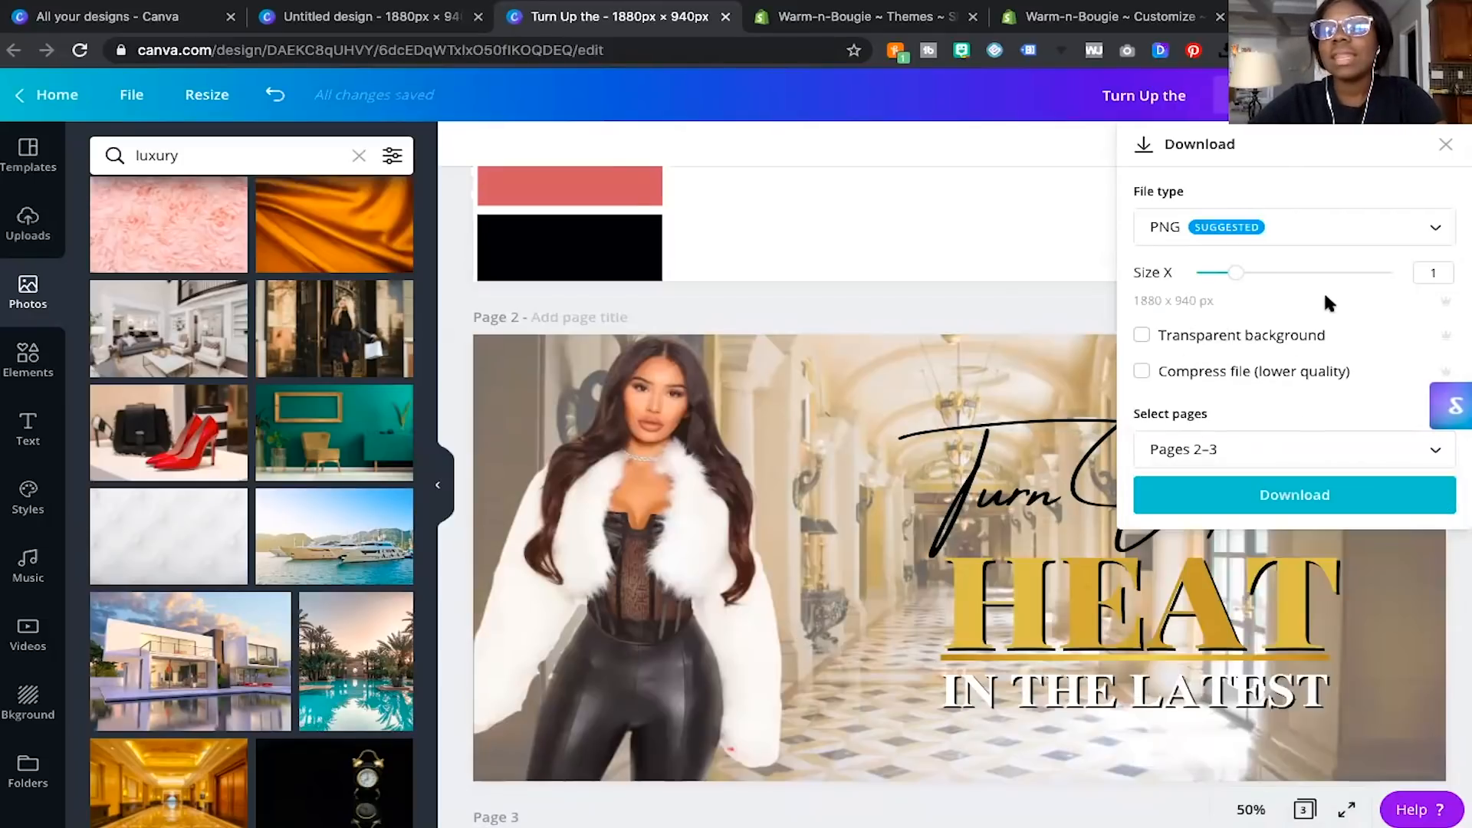
{"action": "left_click", "coordinate": [1331, 490]}
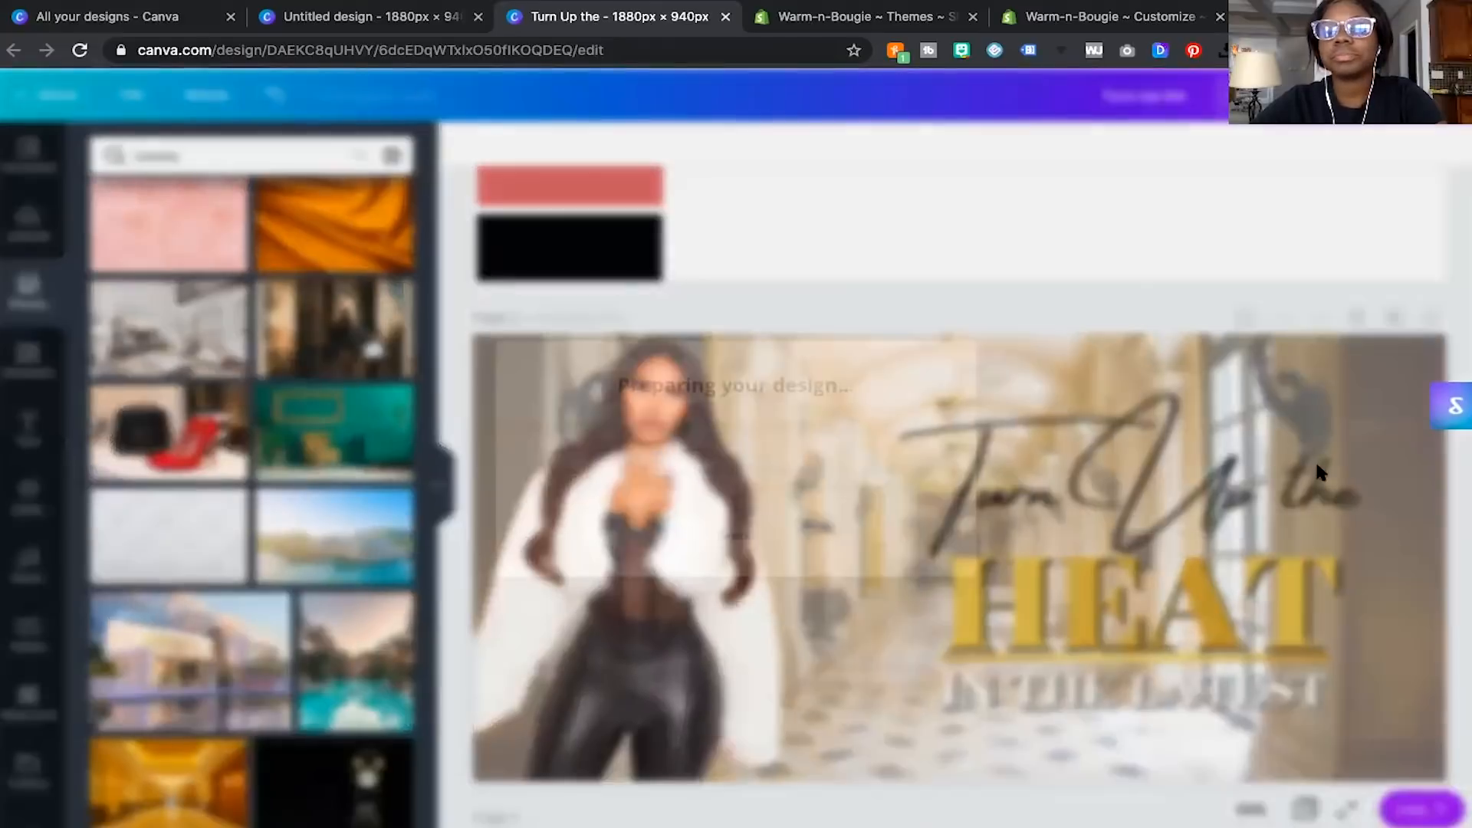
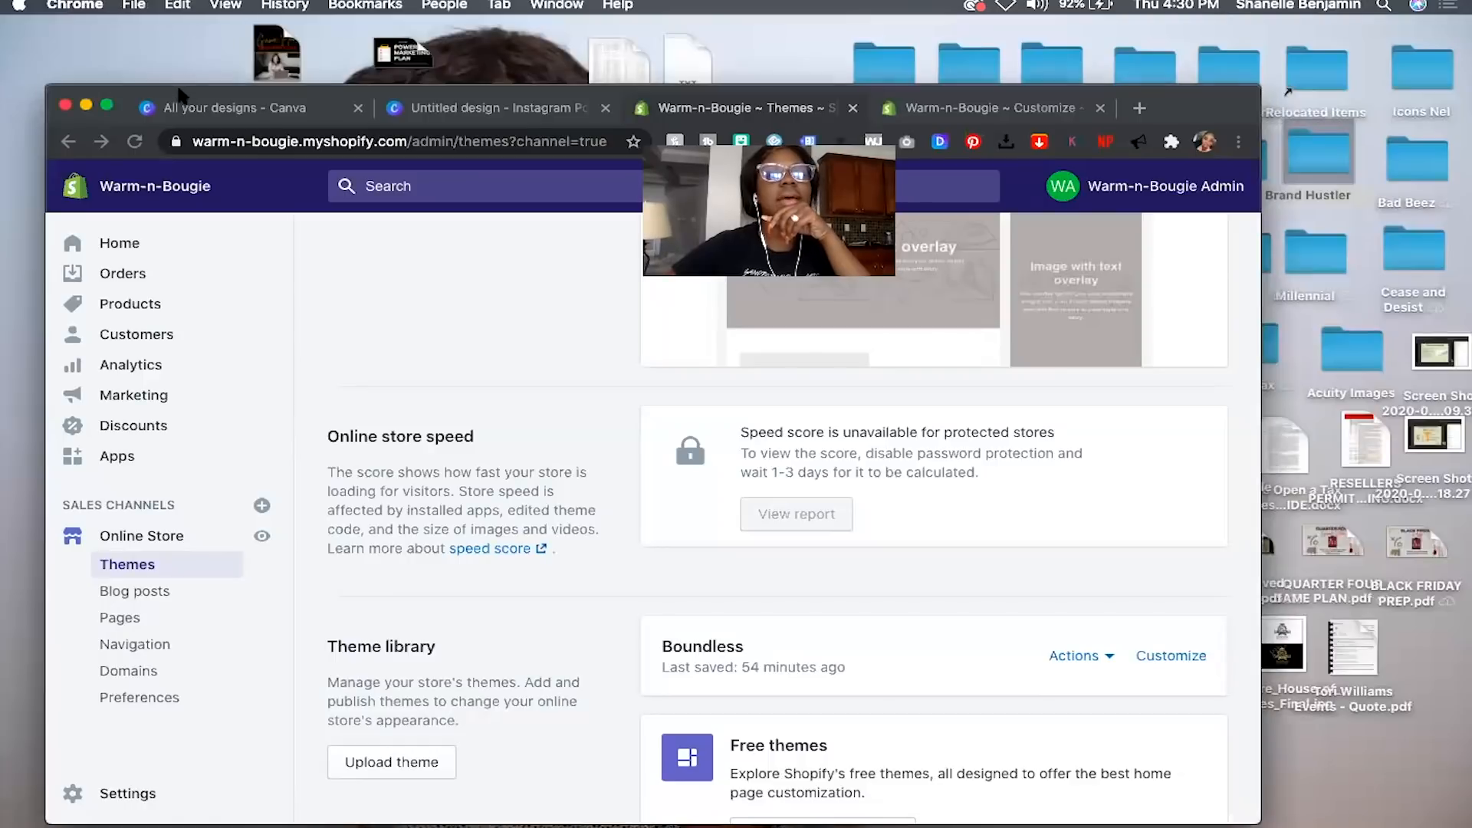
Switch to the Shopify theme customizer and open the existing image slide in the home page's Slideshow section.
{"action": "left_click", "coordinate": [107, 105]}
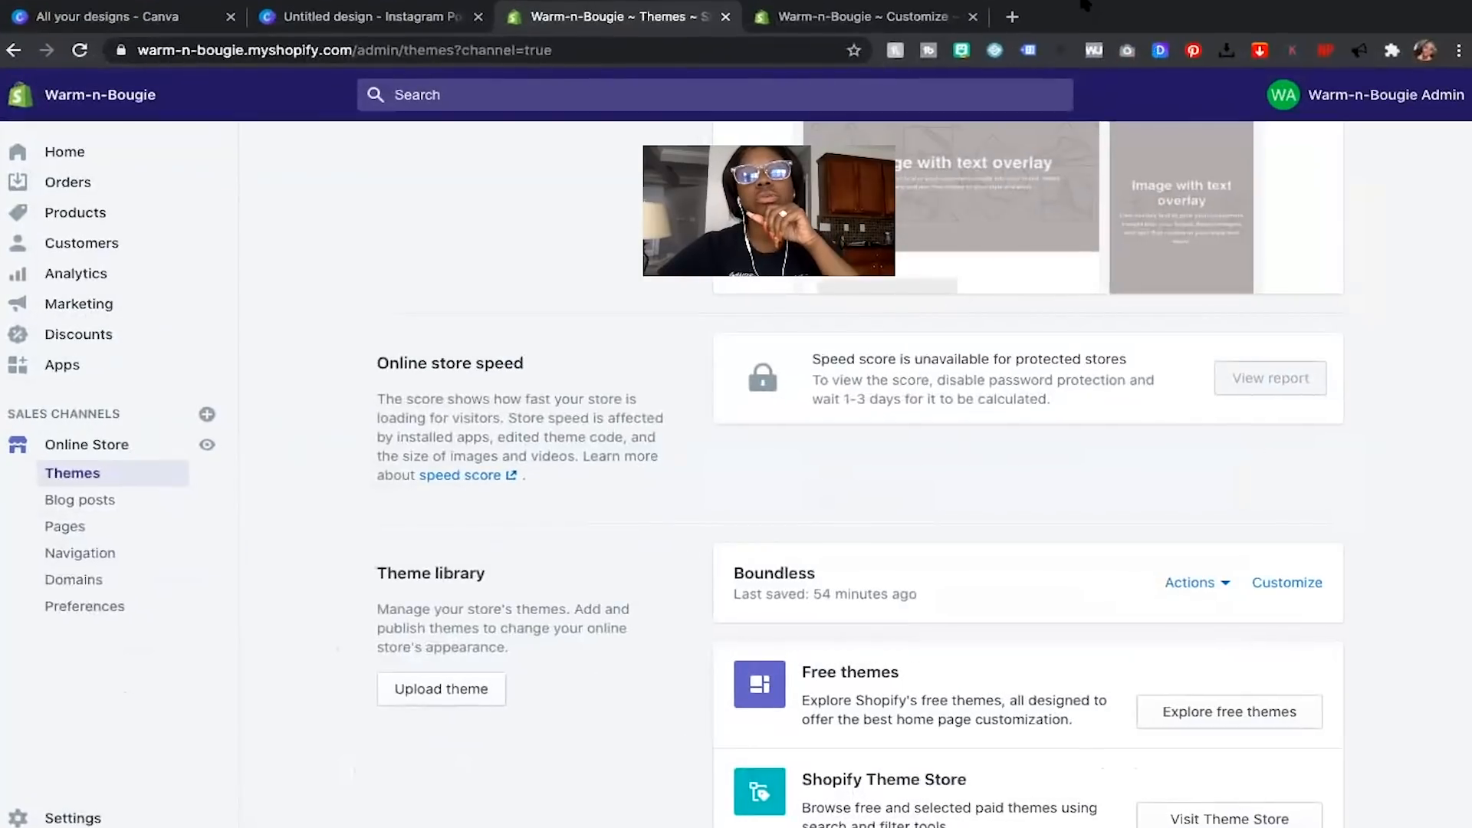
{"action": "left_click", "coordinate": [926, 15]}
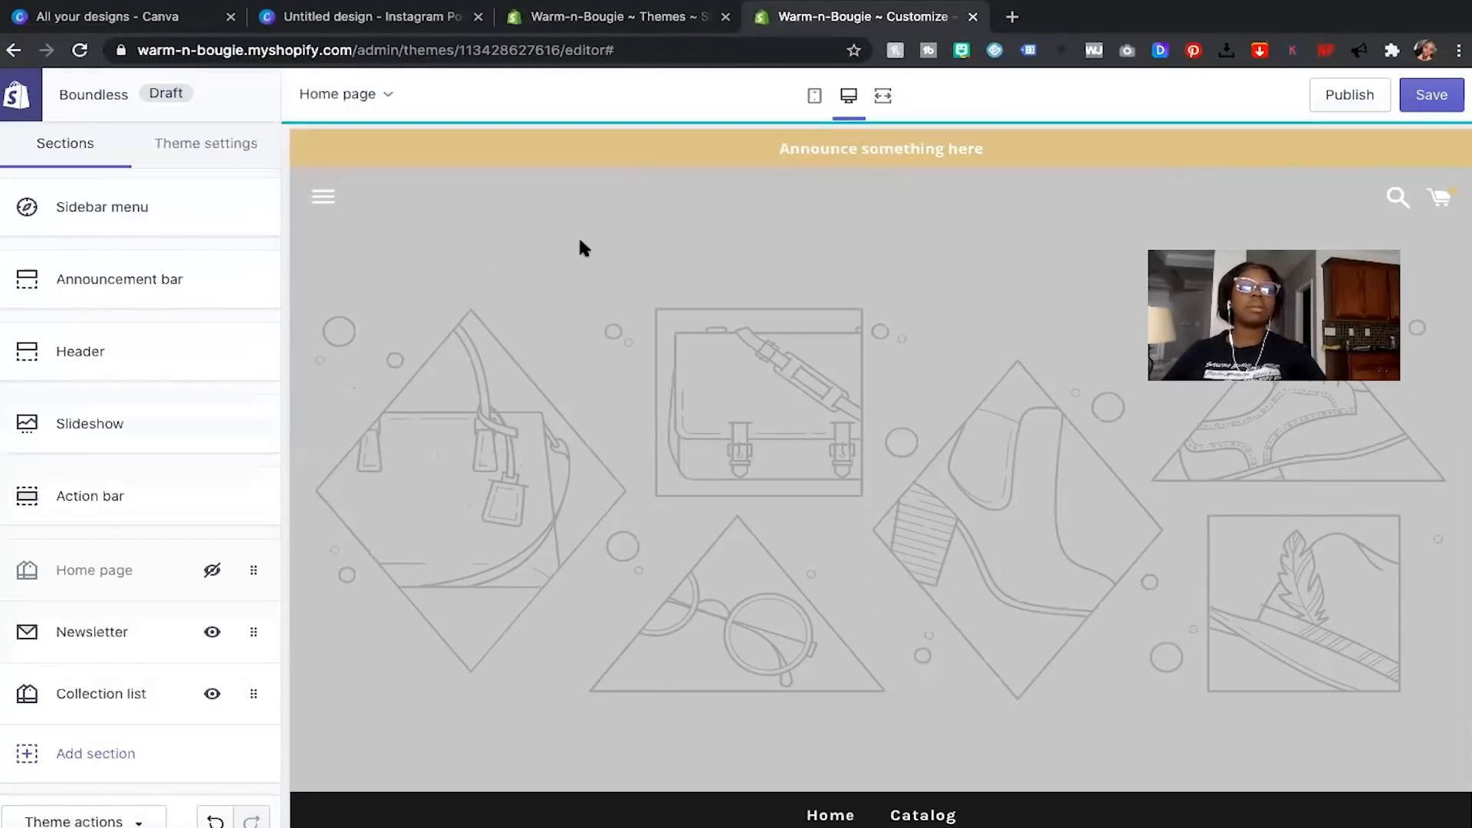
{"action": "left_click", "coordinate": [90, 423]}
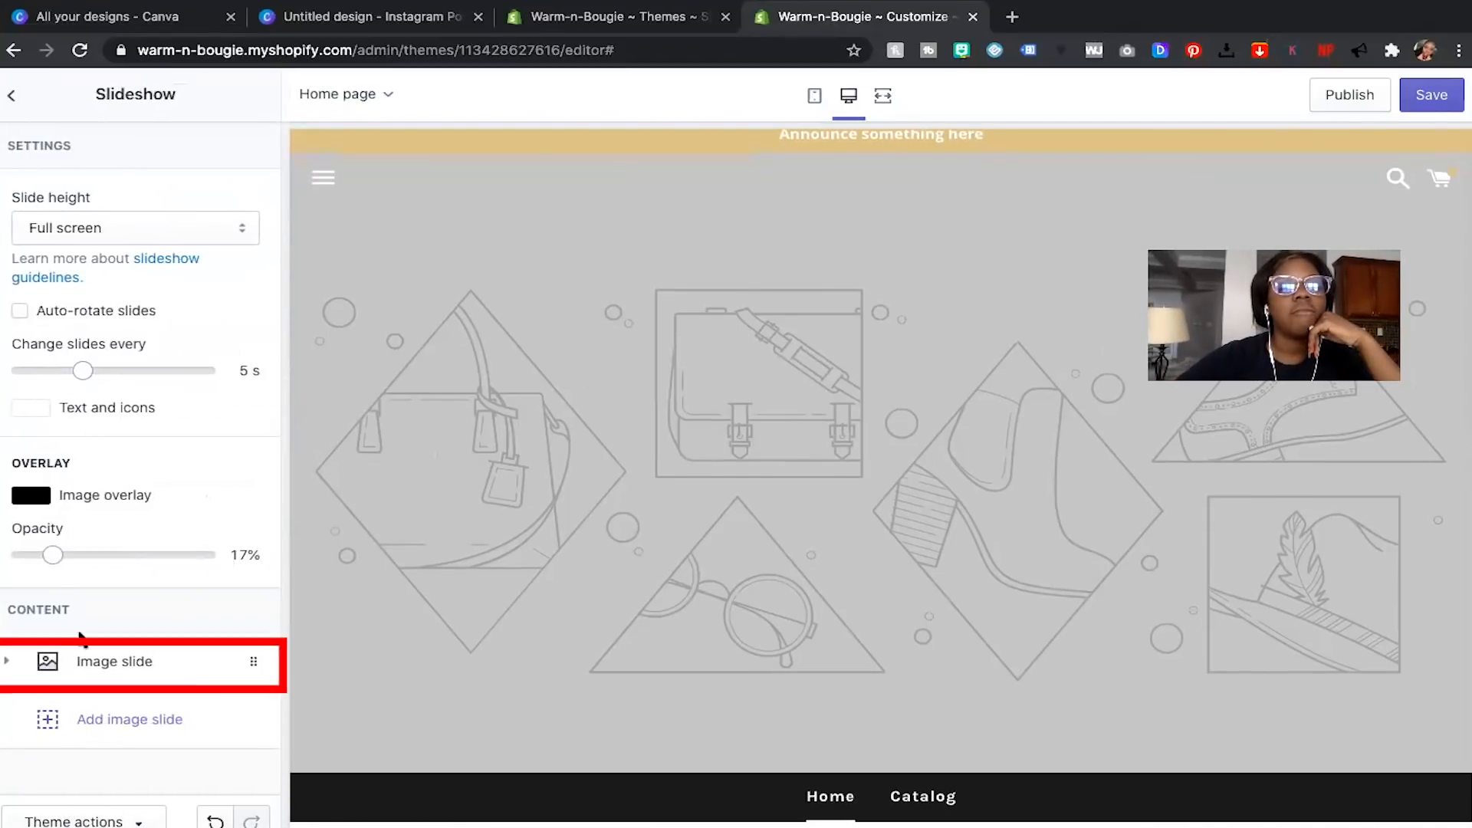
{"action": "left_click", "coordinate": [76, 657]}
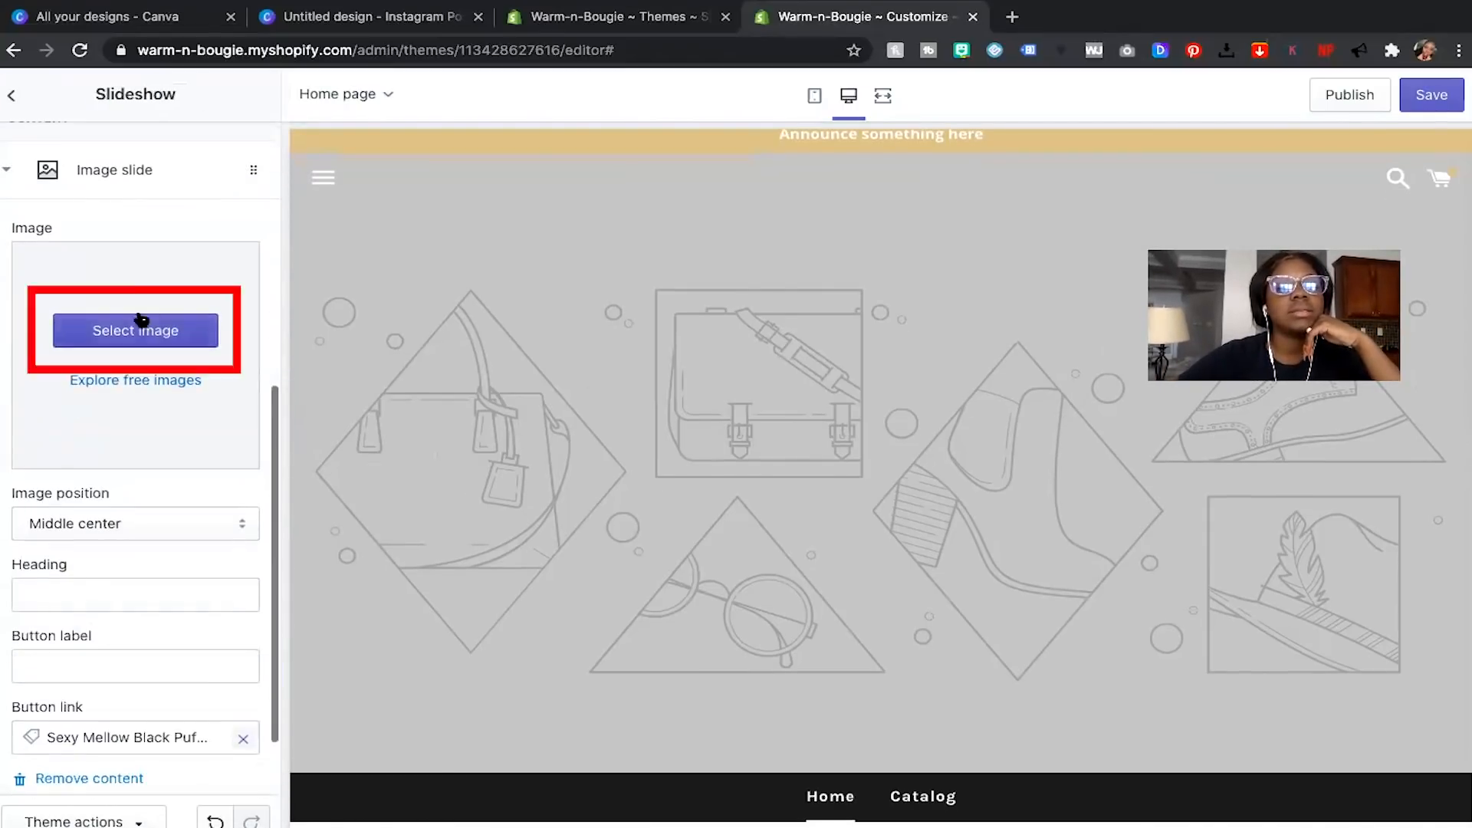
Upload Website Banner1.png from Downloads and use it as the slide's image.
{"action": "left_click", "coordinate": [151, 329]}
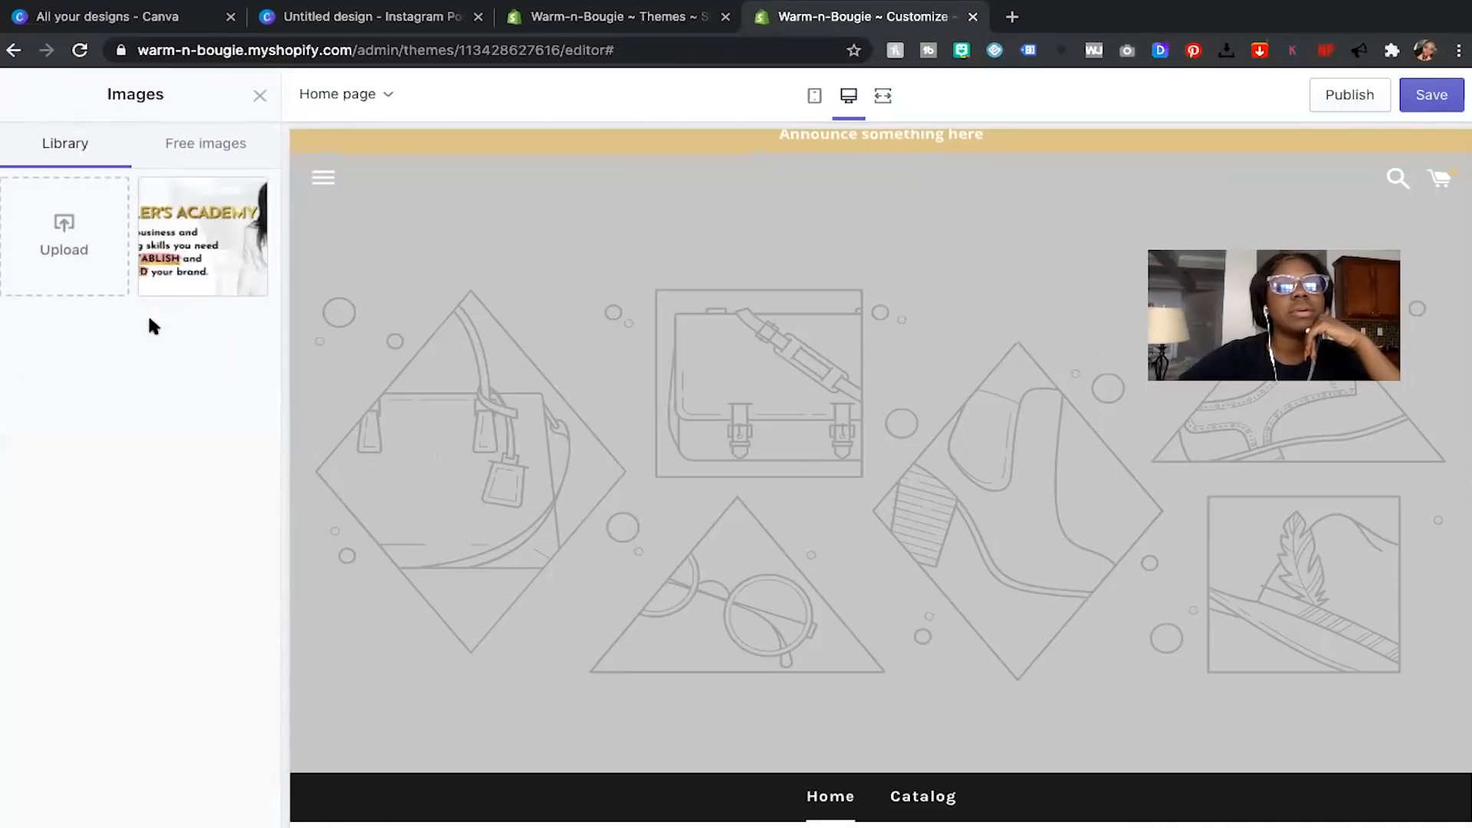
{"action": "left_click", "coordinate": [85, 268]}
{"action": "left_click", "coordinate": [652, 92]}
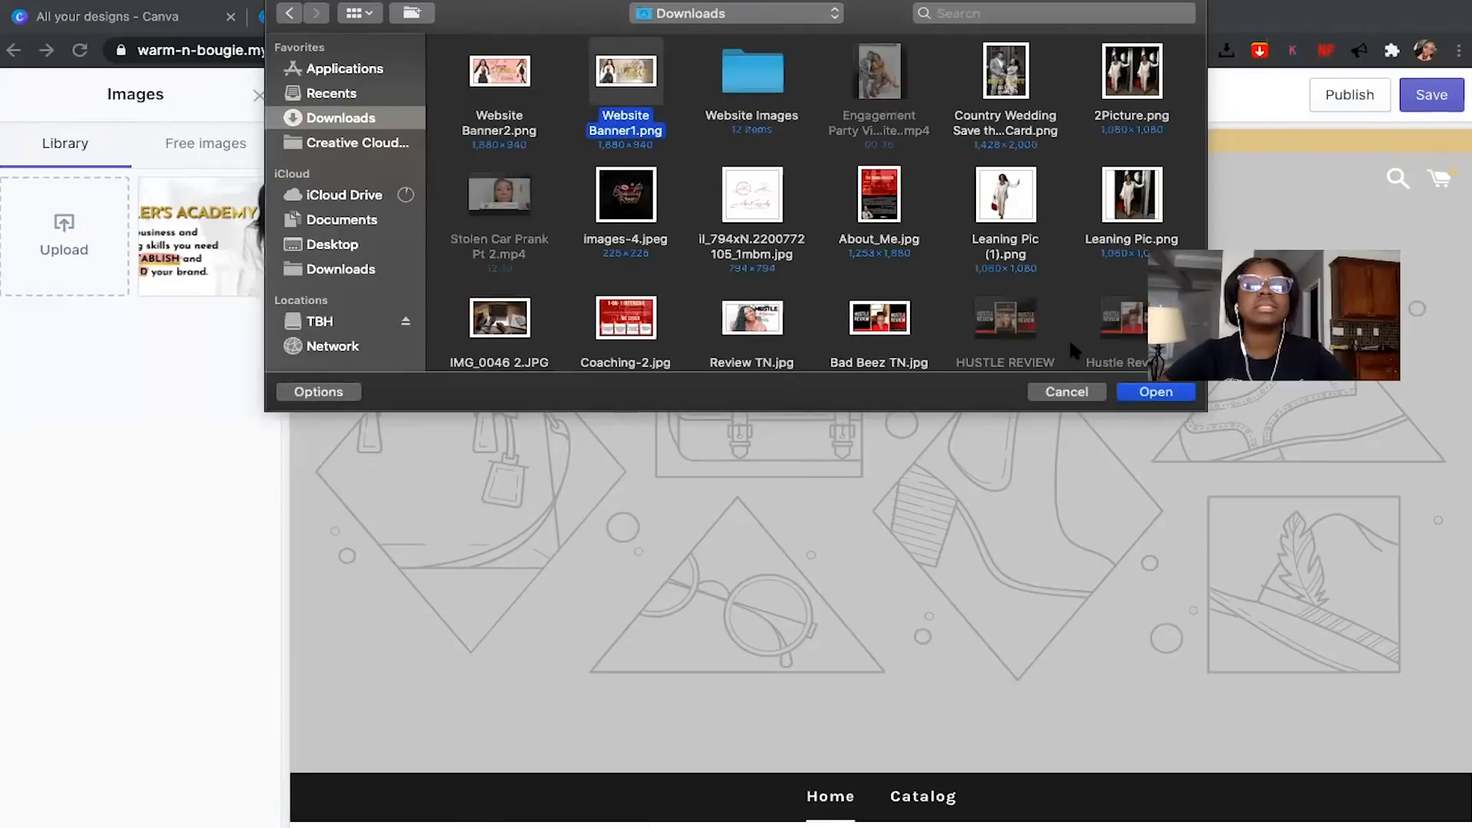
{"action": "left_click", "coordinate": [1156, 391]}
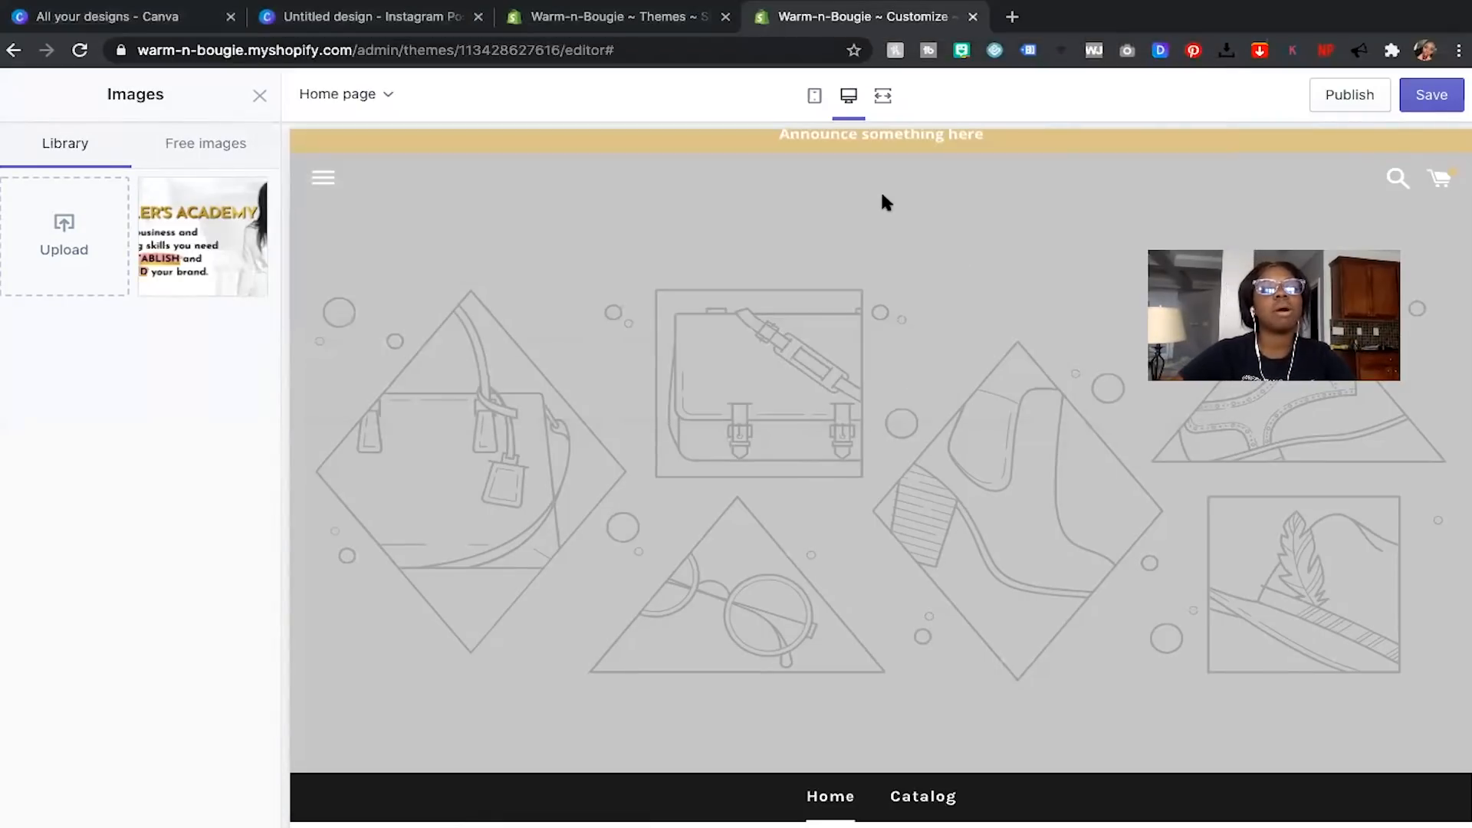
{"action": "left_click", "coordinate": [51, 25]}
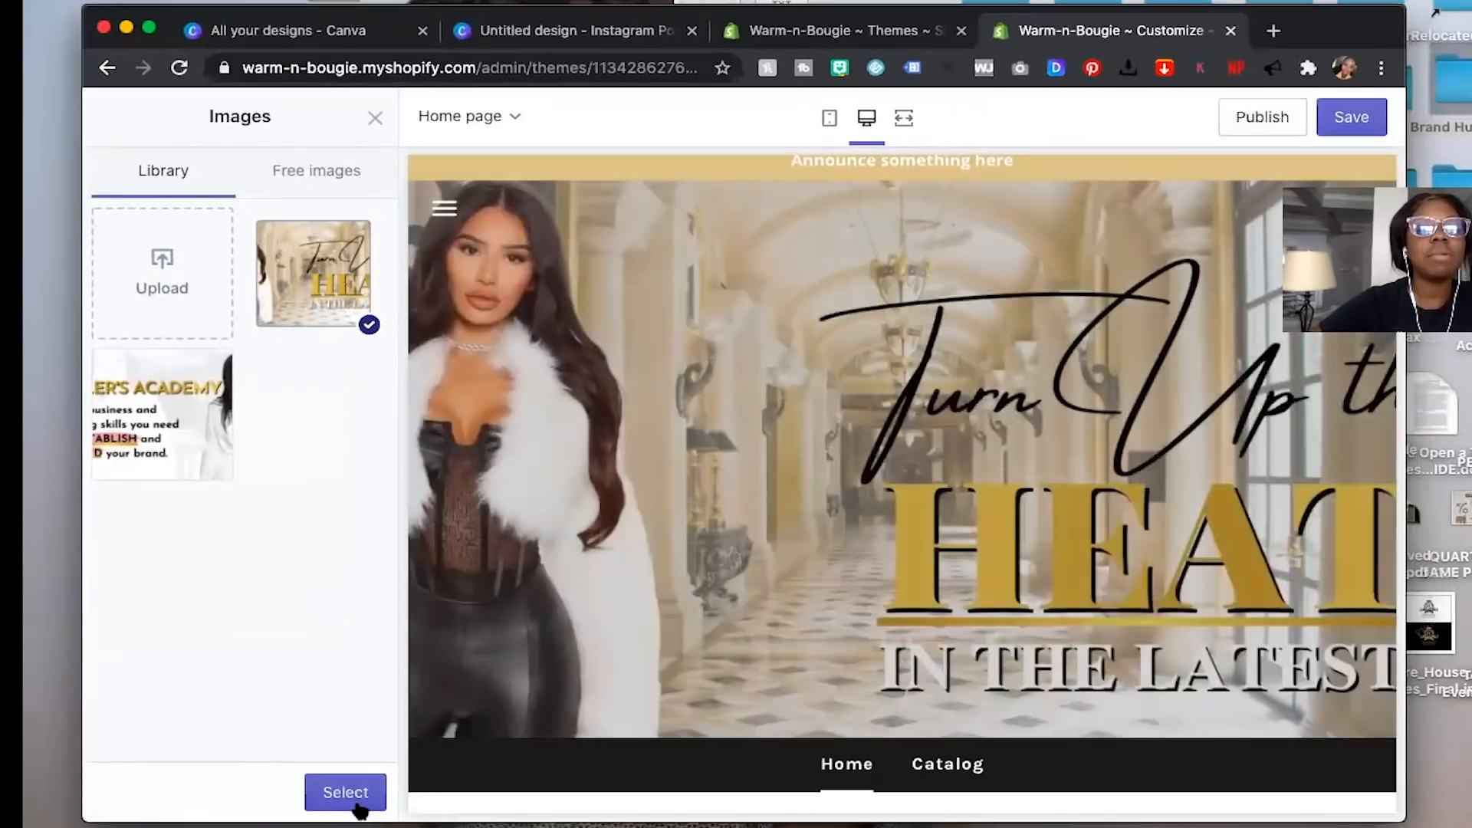
{"action": "left_click", "coordinate": [345, 794]}
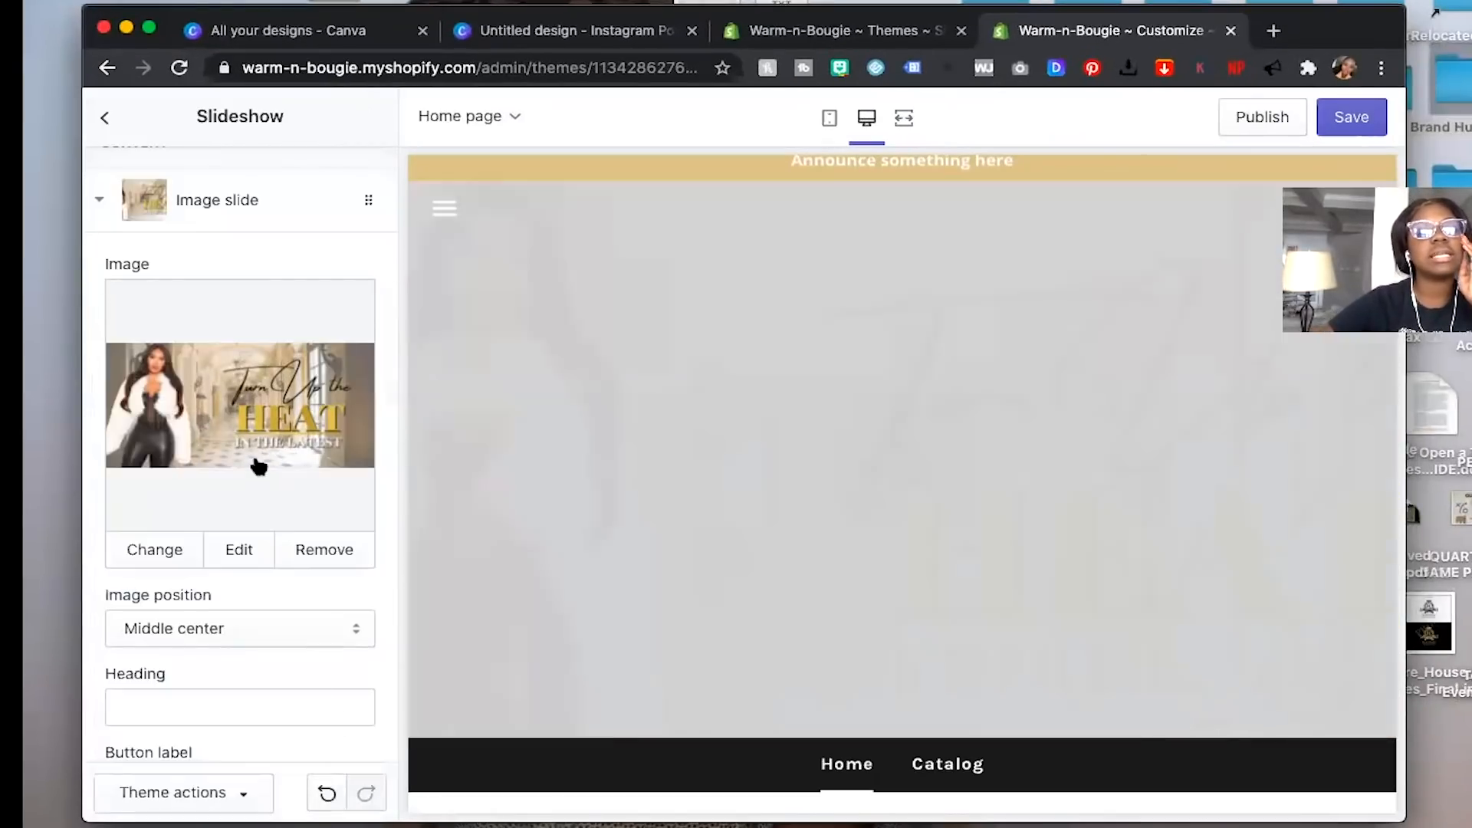
Remove the linked product from the first slide's button link and leave the link empty.
{"action": "scroll", "coordinate": [264, 429], "scroll_direction": "down", "scroll_amount": 5}
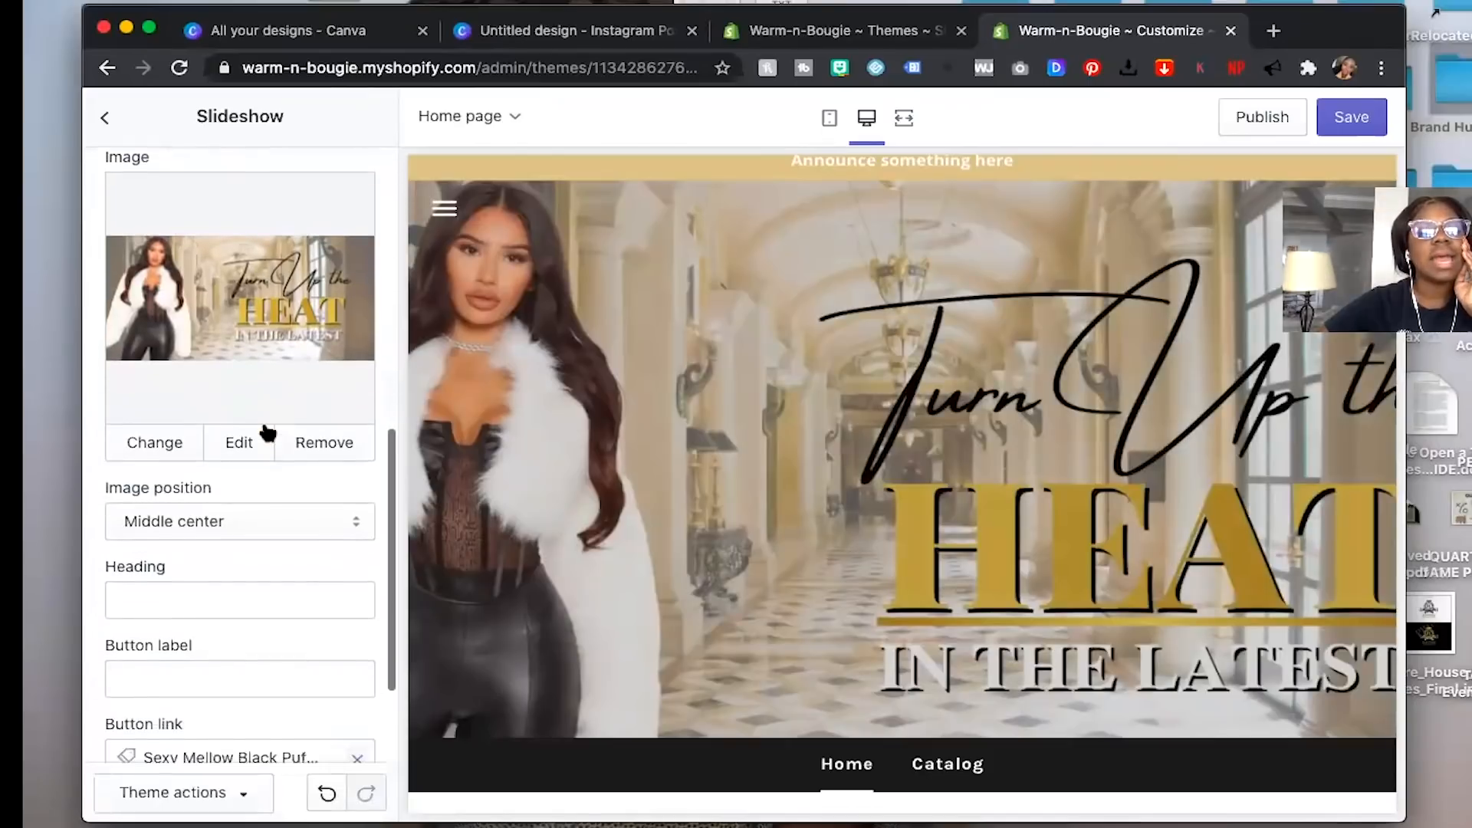
{"action": "scroll", "coordinate": [265, 432], "scroll_direction": "down", "scroll_amount": 2}
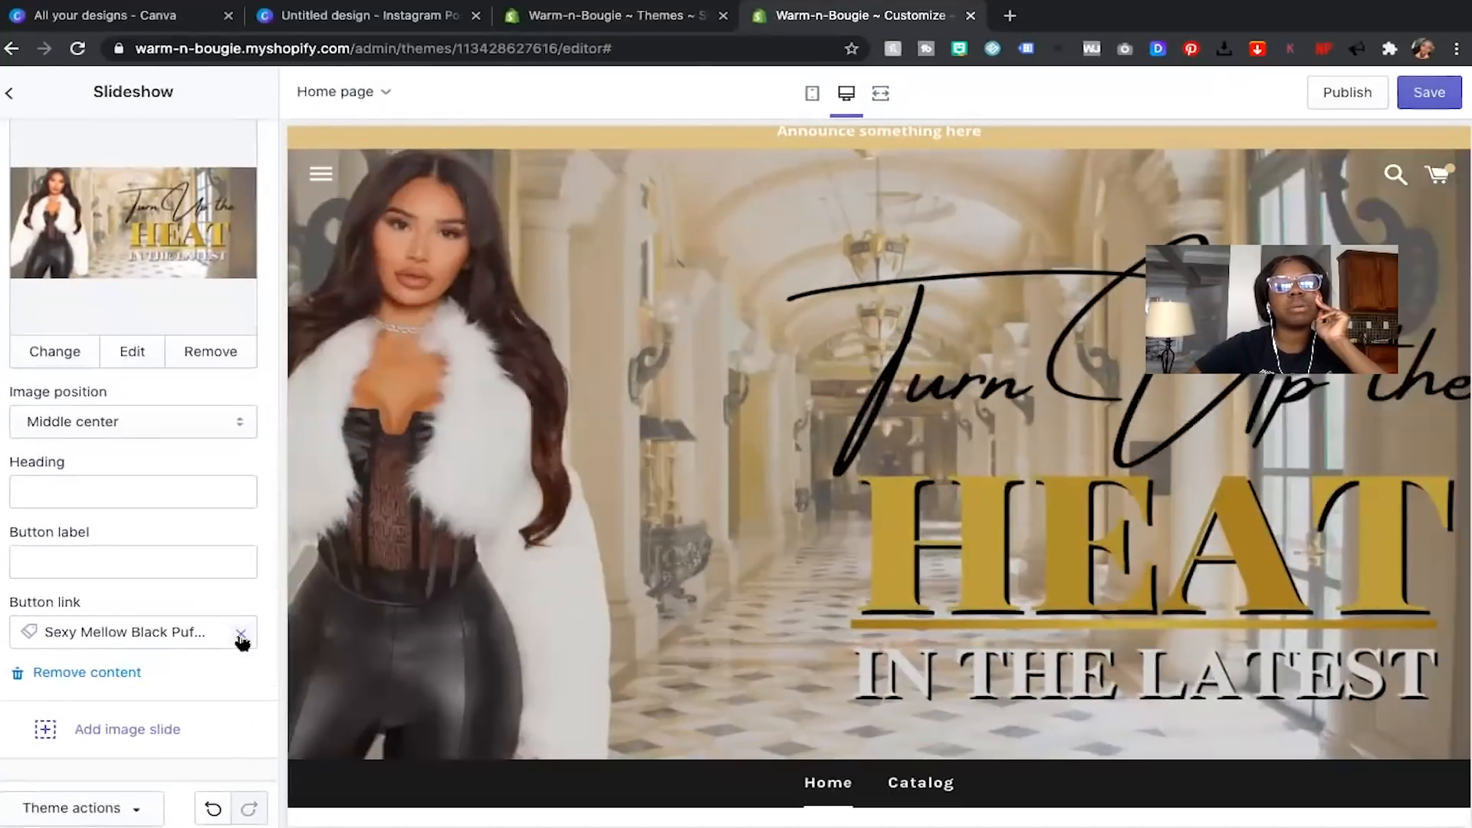
{"action": "left_click", "coordinate": [240, 636]}
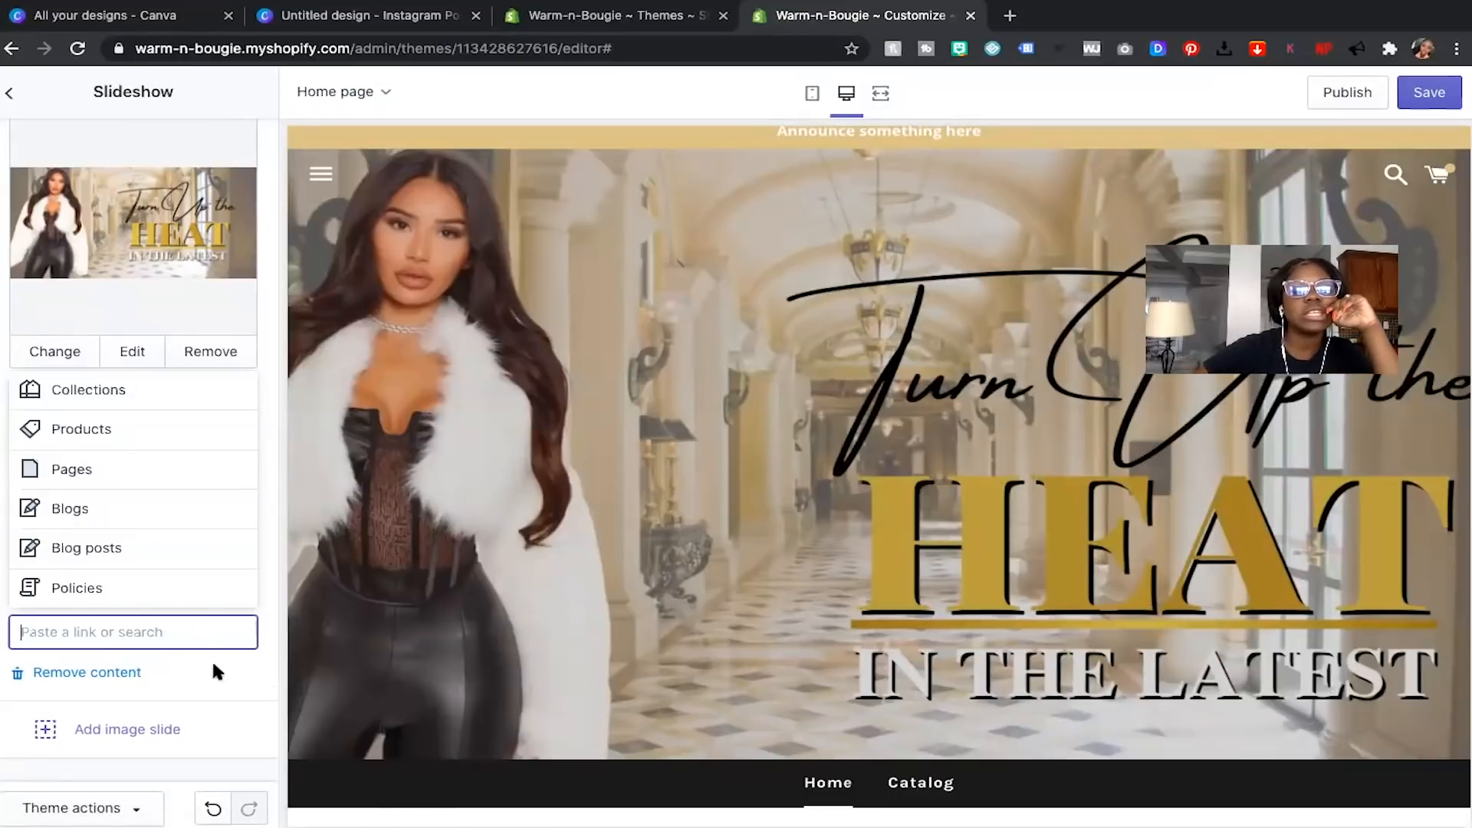
{"action": "left_click", "coordinate": [234, 669]}
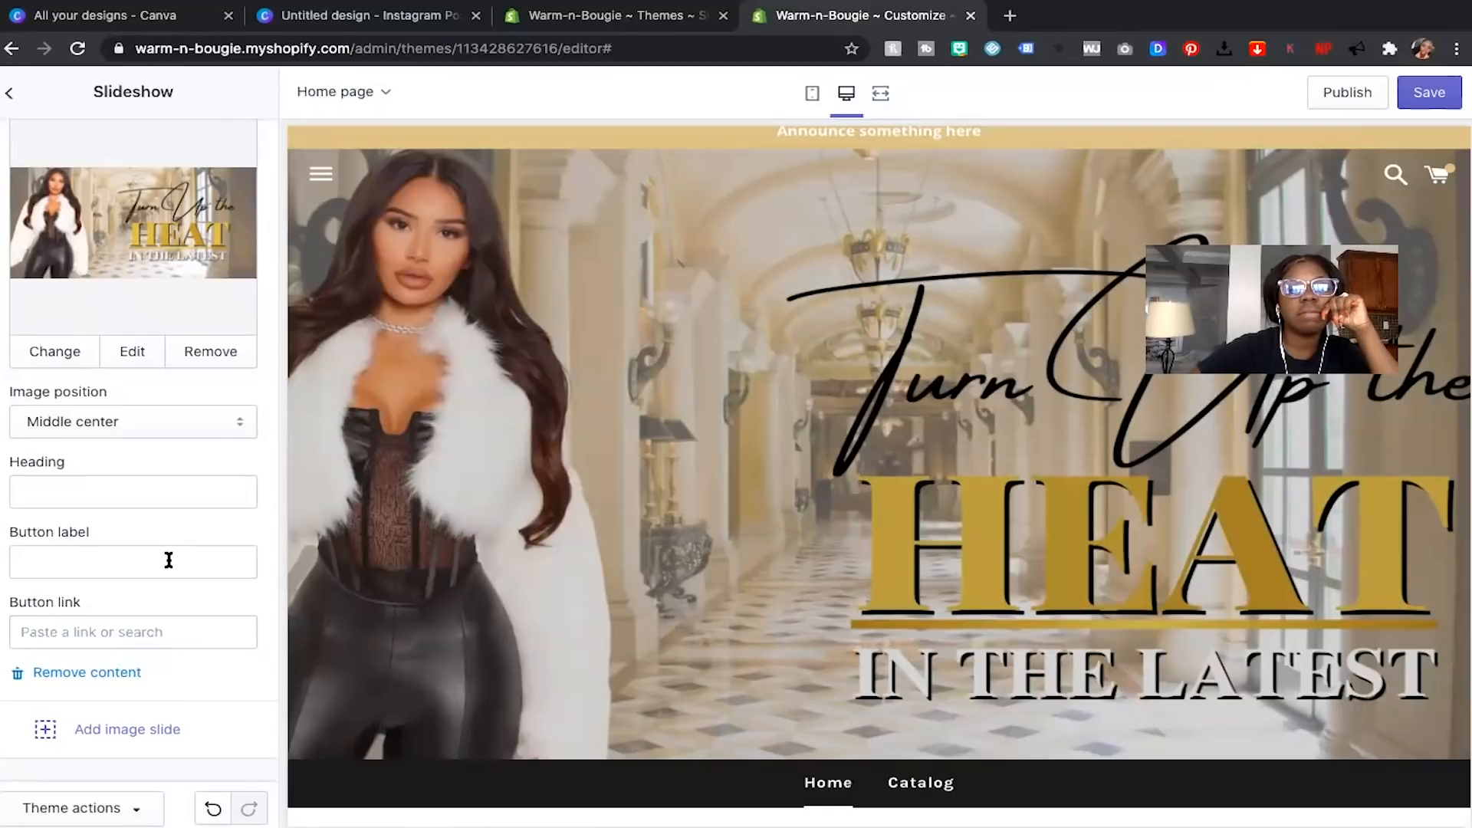
Add a second image slide and set the pink "Luxury Looks Without the Cost" banner as its image.
{"action": "left_click", "coordinate": [117, 727]}
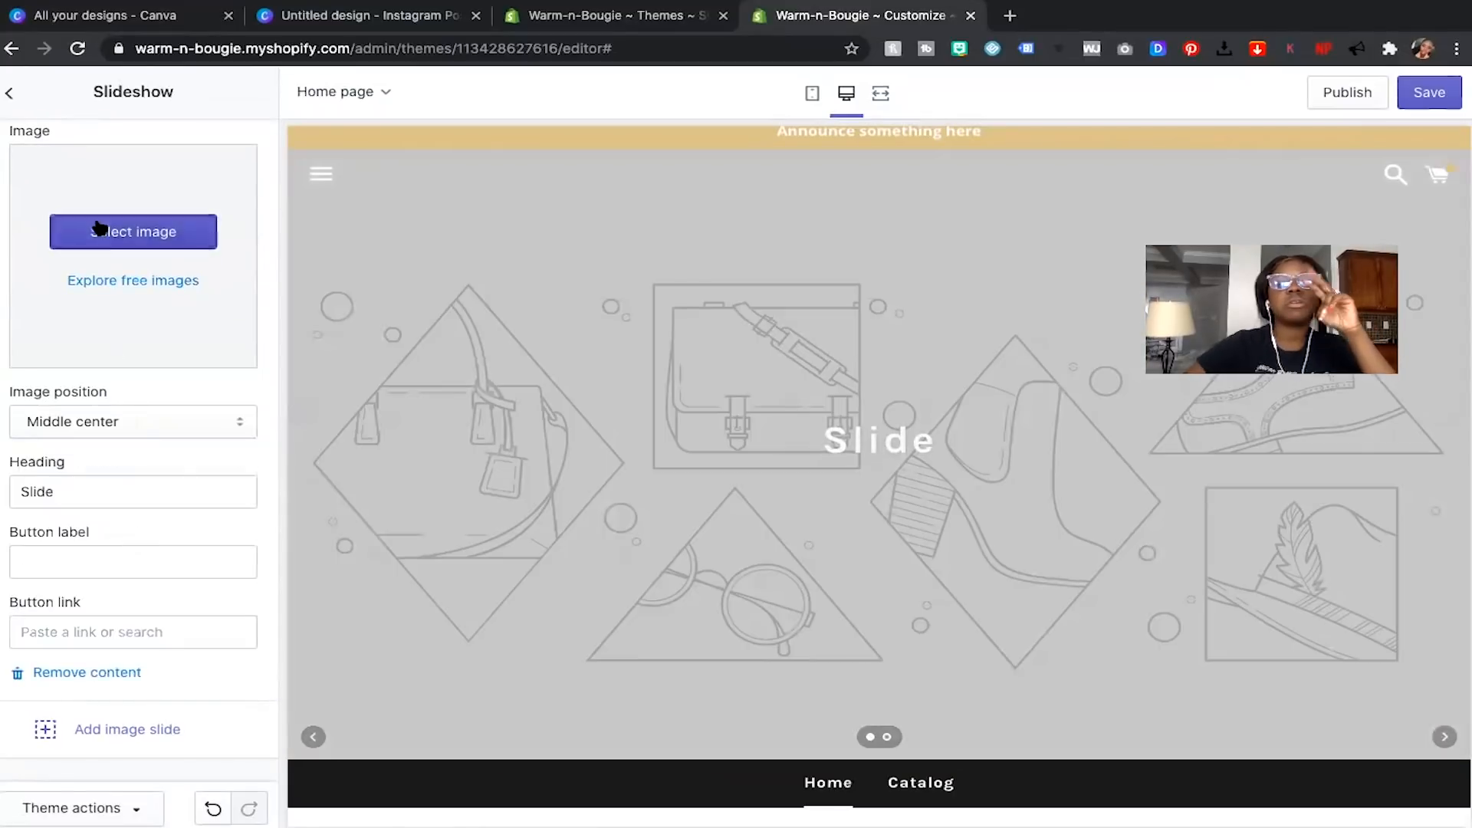
{"action": "left_click", "coordinate": [99, 228]}
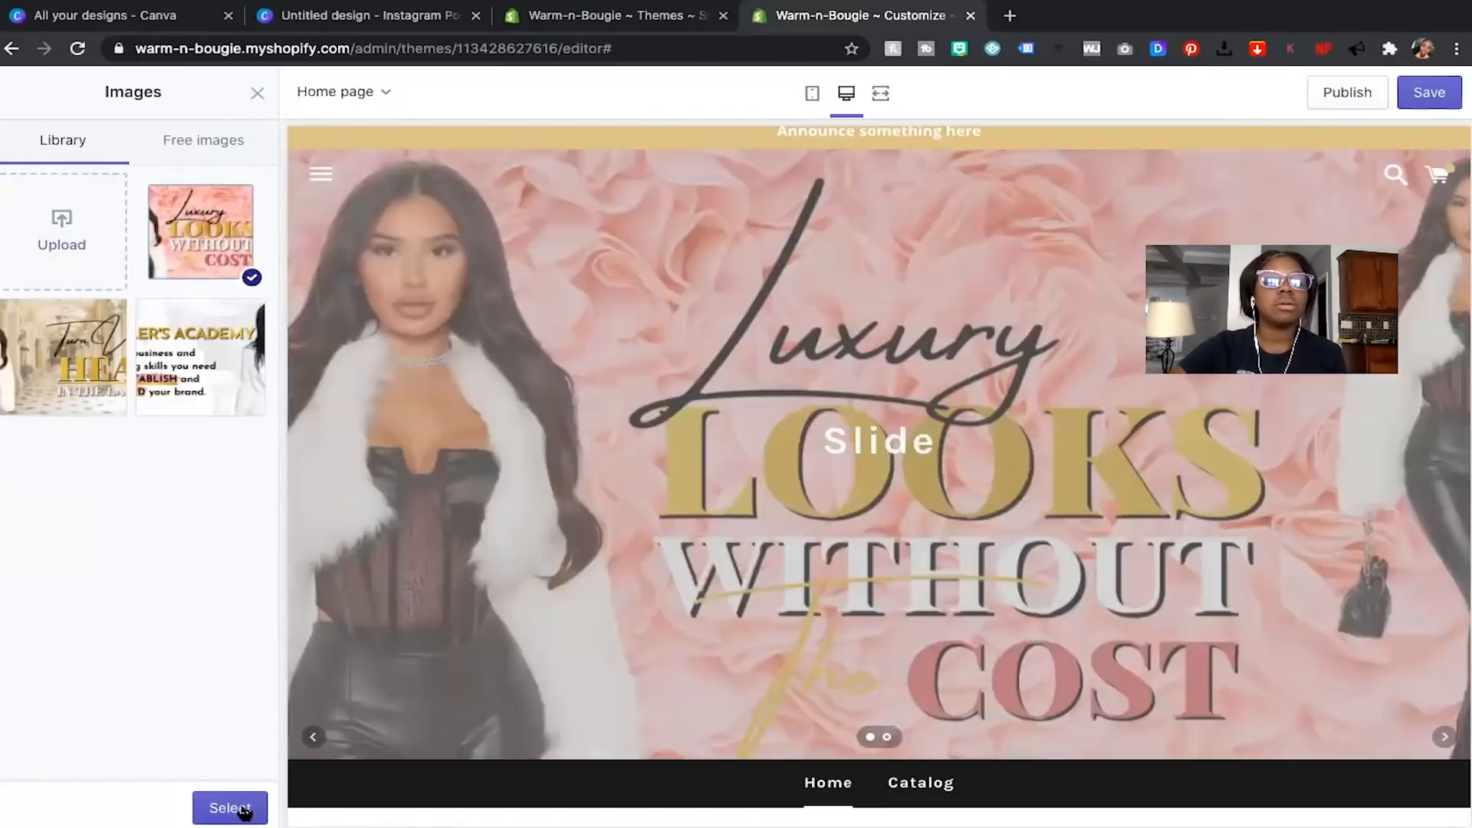
{"action": "left_click", "coordinate": [240, 806]}
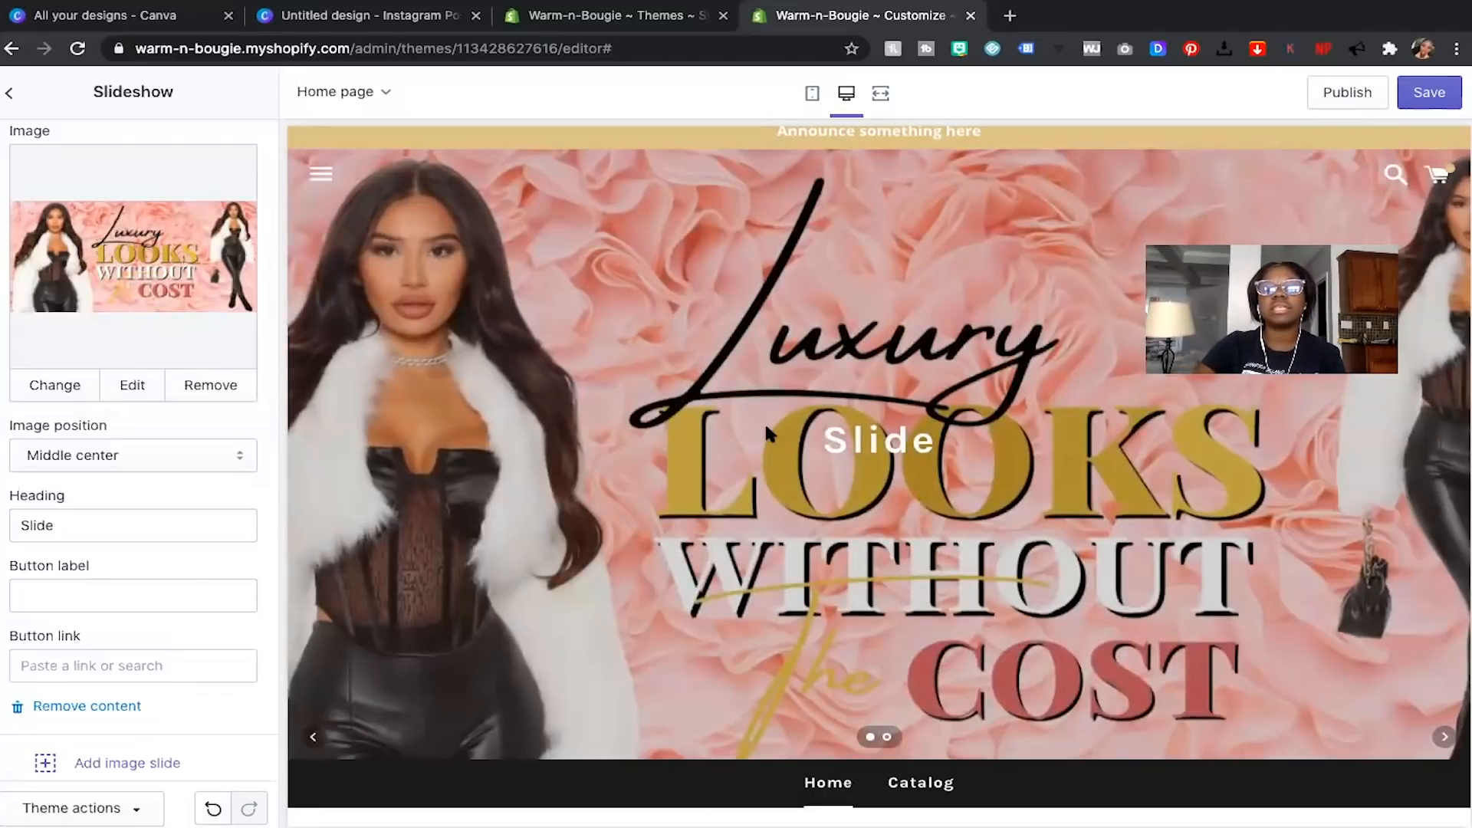
Clear the default heading text from the pink "Luxury Looks Without the Cost" slide and collapse that slide's settings.
{"action": "double_click", "coordinate": [83, 520]}
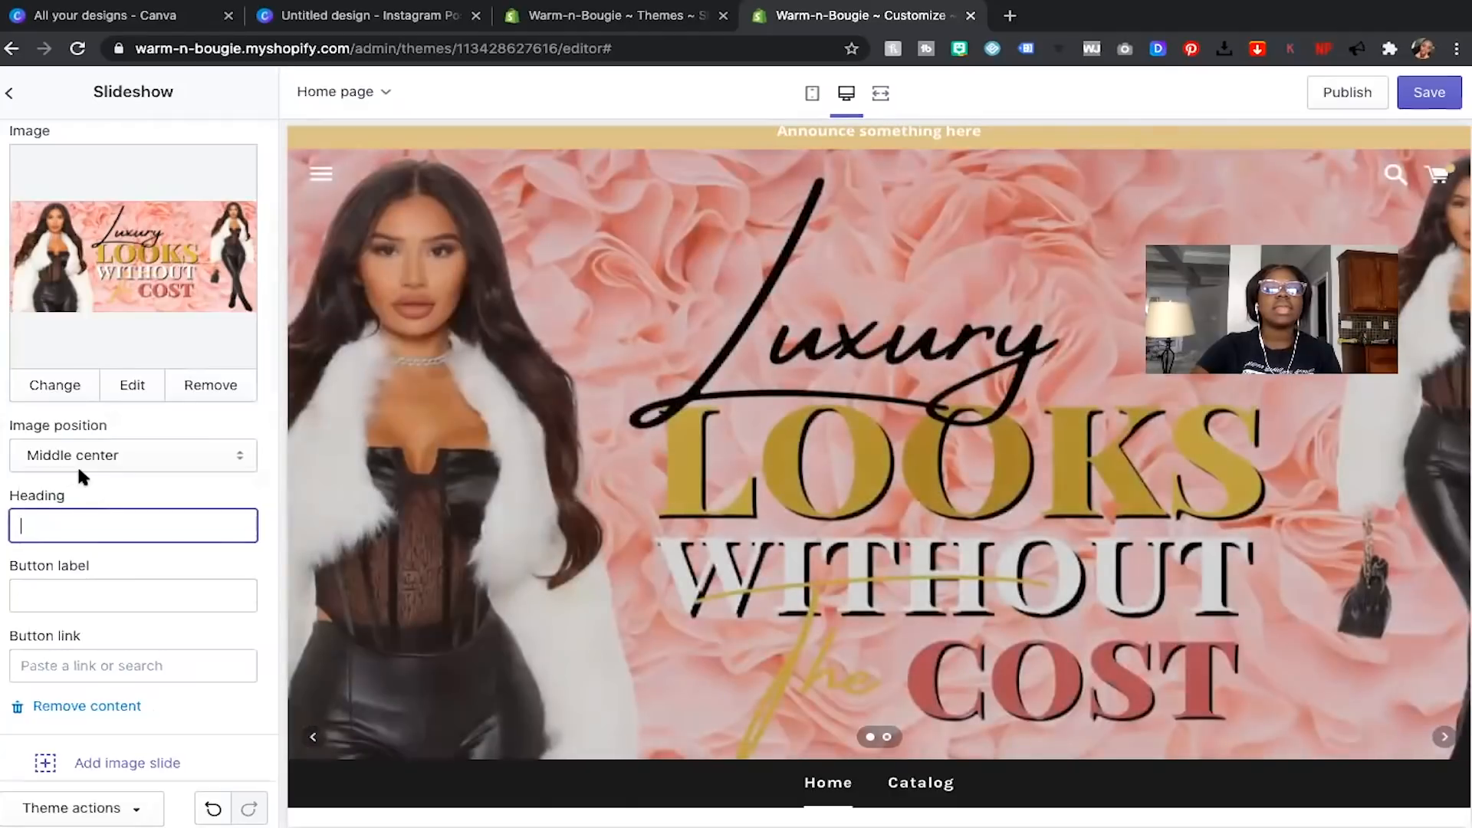
{"action": "scroll", "coordinate": [77, 463], "scroll_direction": "up", "scroll_amount": 4}
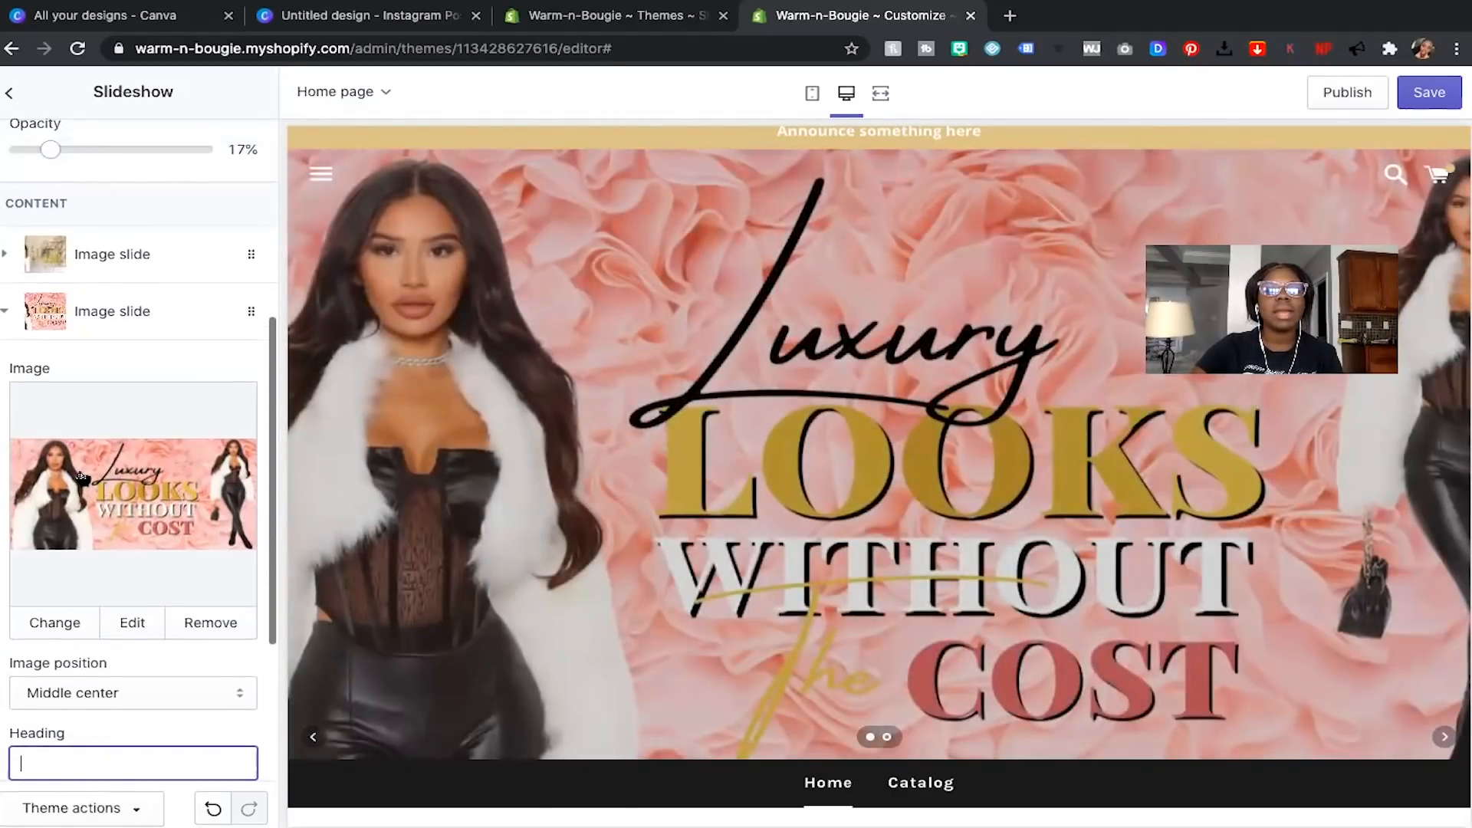
{"action": "scroll", "coordinate": [90, 493], "scroll_direction": "down", "scroll_amount": 4}
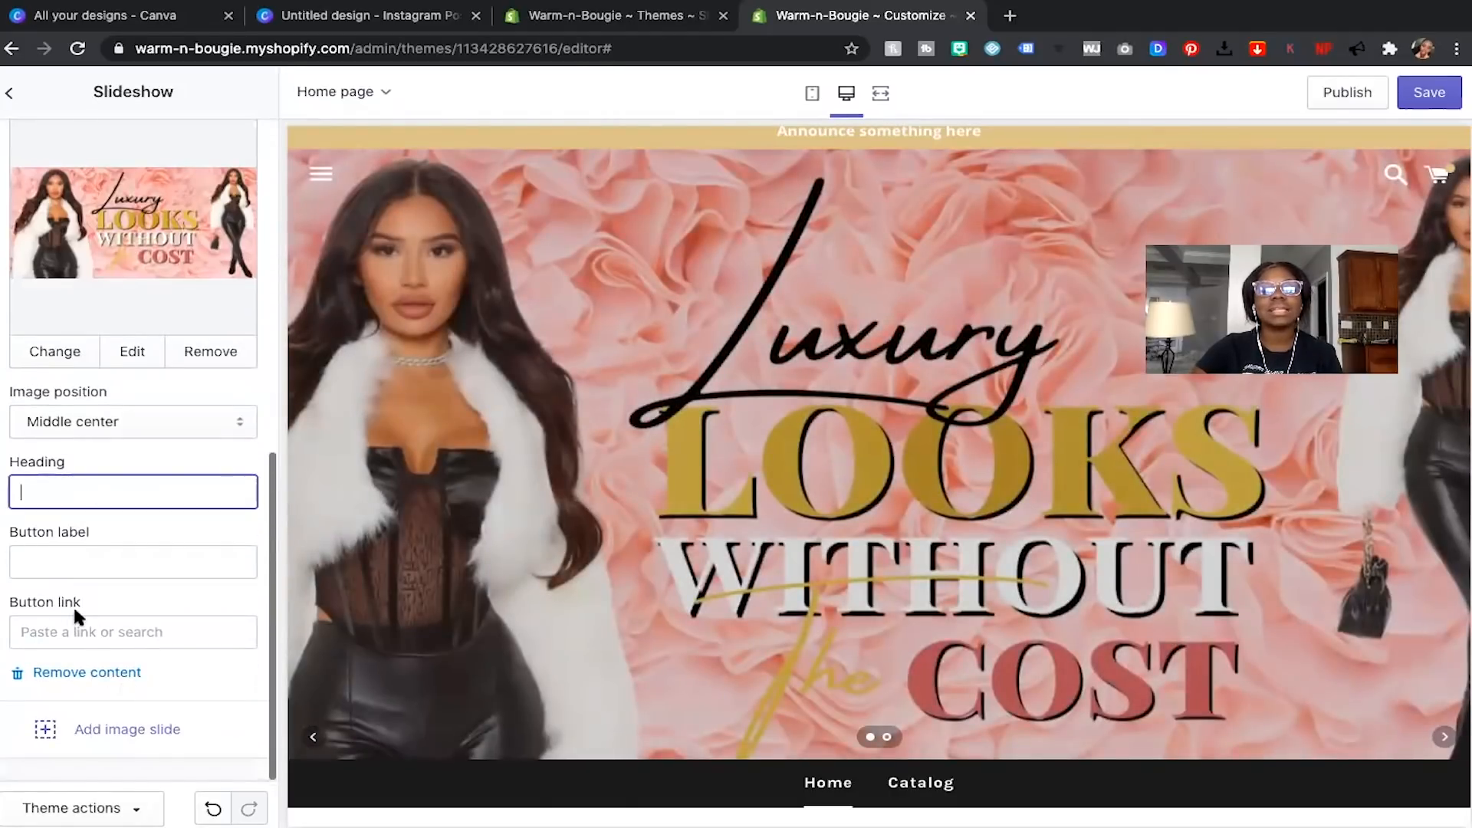
{"action": "scroll", "coordinate": [75, 611], "scroll_direction": "up", "scroll_amount": 3}
{"action": "left_click", "coordinate": [9, 281]}
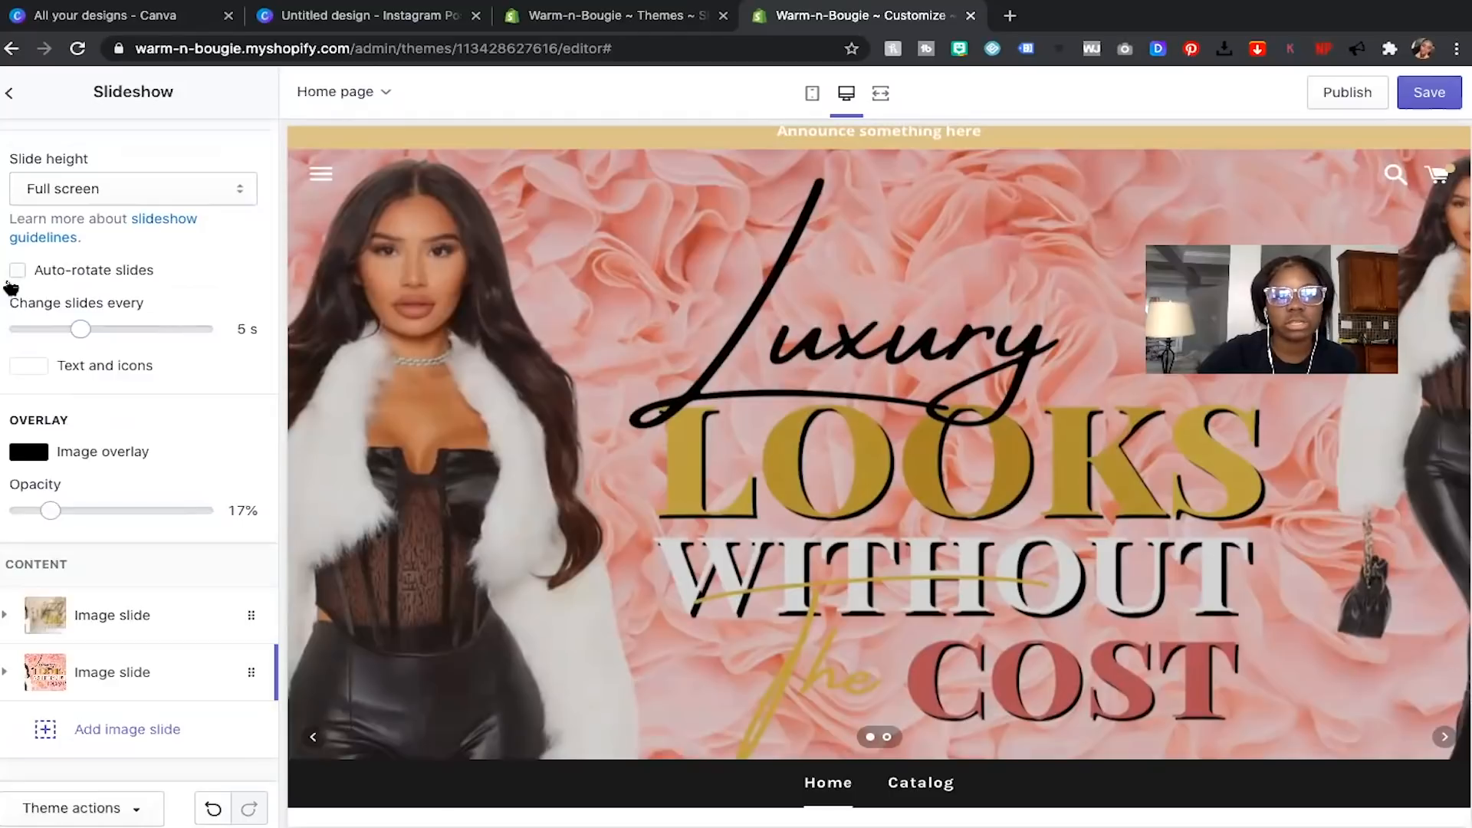
With the first slide in preview, set the slideshow's image overlay opacity to 0% and enable auto-rotation of the slides.
{"action": "left_click", "coordinate": [96, 617]}
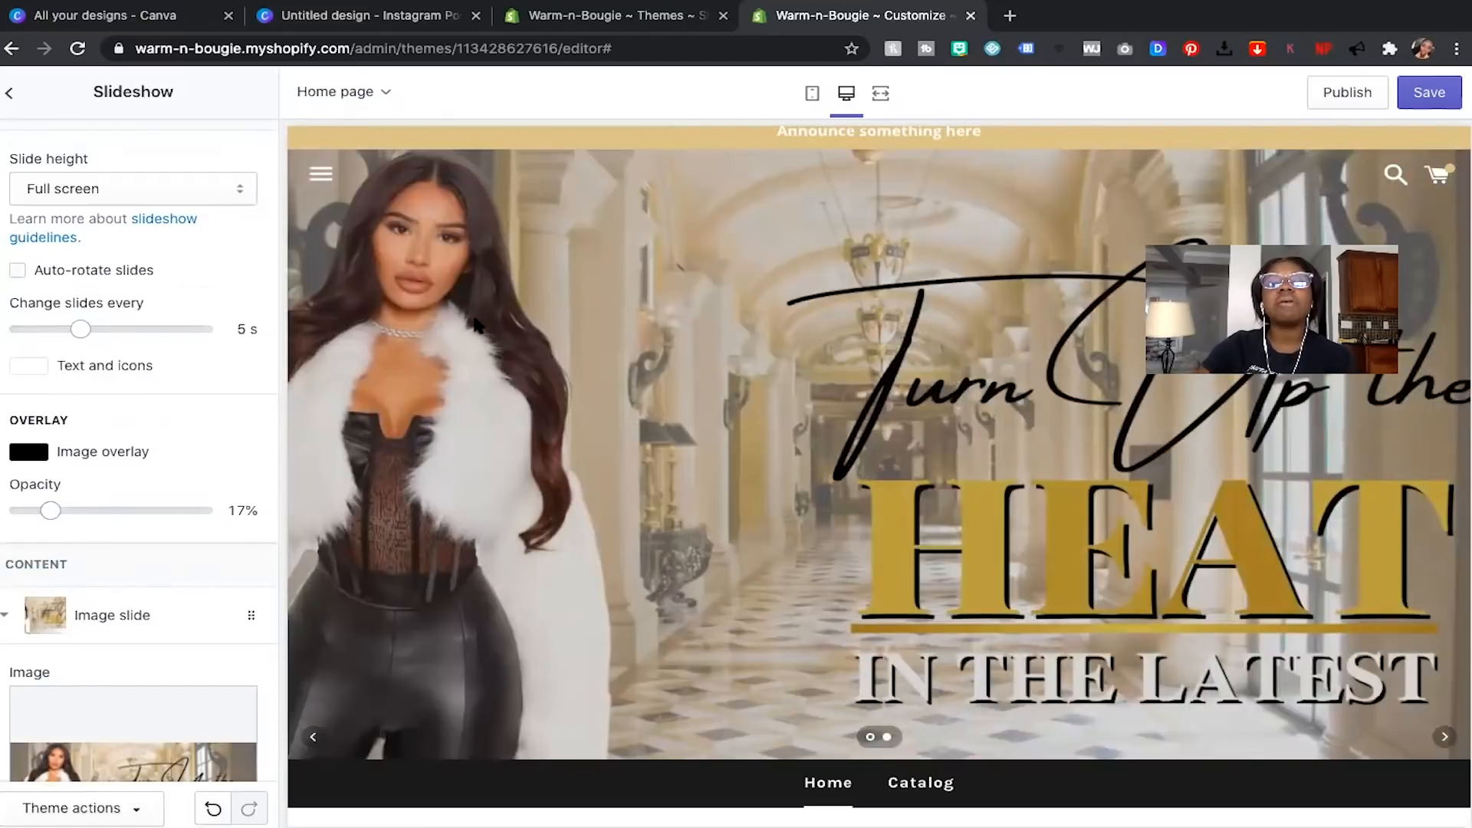
{"action": "scroll", "coordinate": [158, 634], "scroll_direction": "down", "scroll_amount": 3}
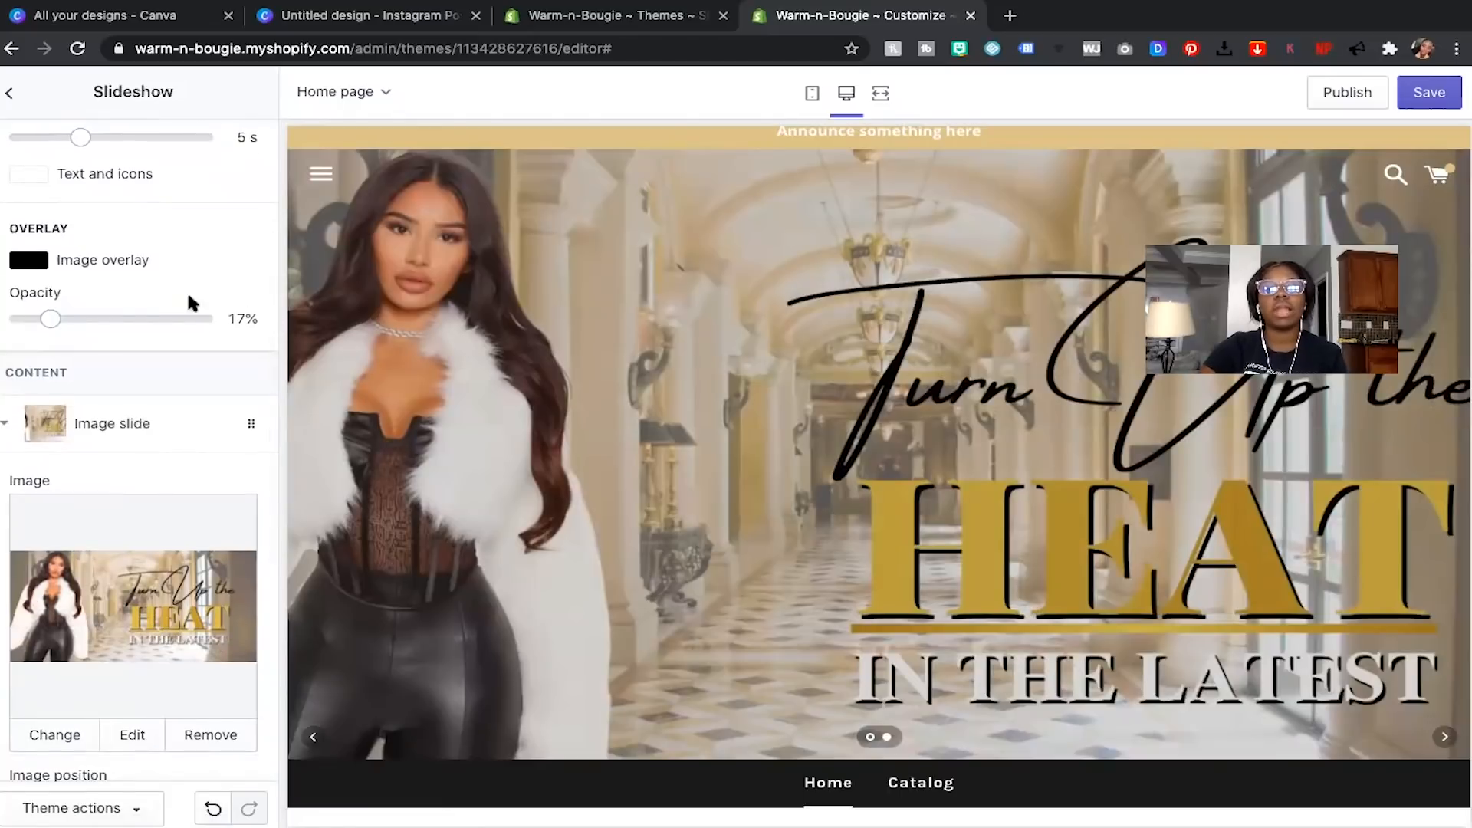
{"action": "scroll", "coordinate": [191, 303], "scroll_direction": "up", "scroll_amount": 3}
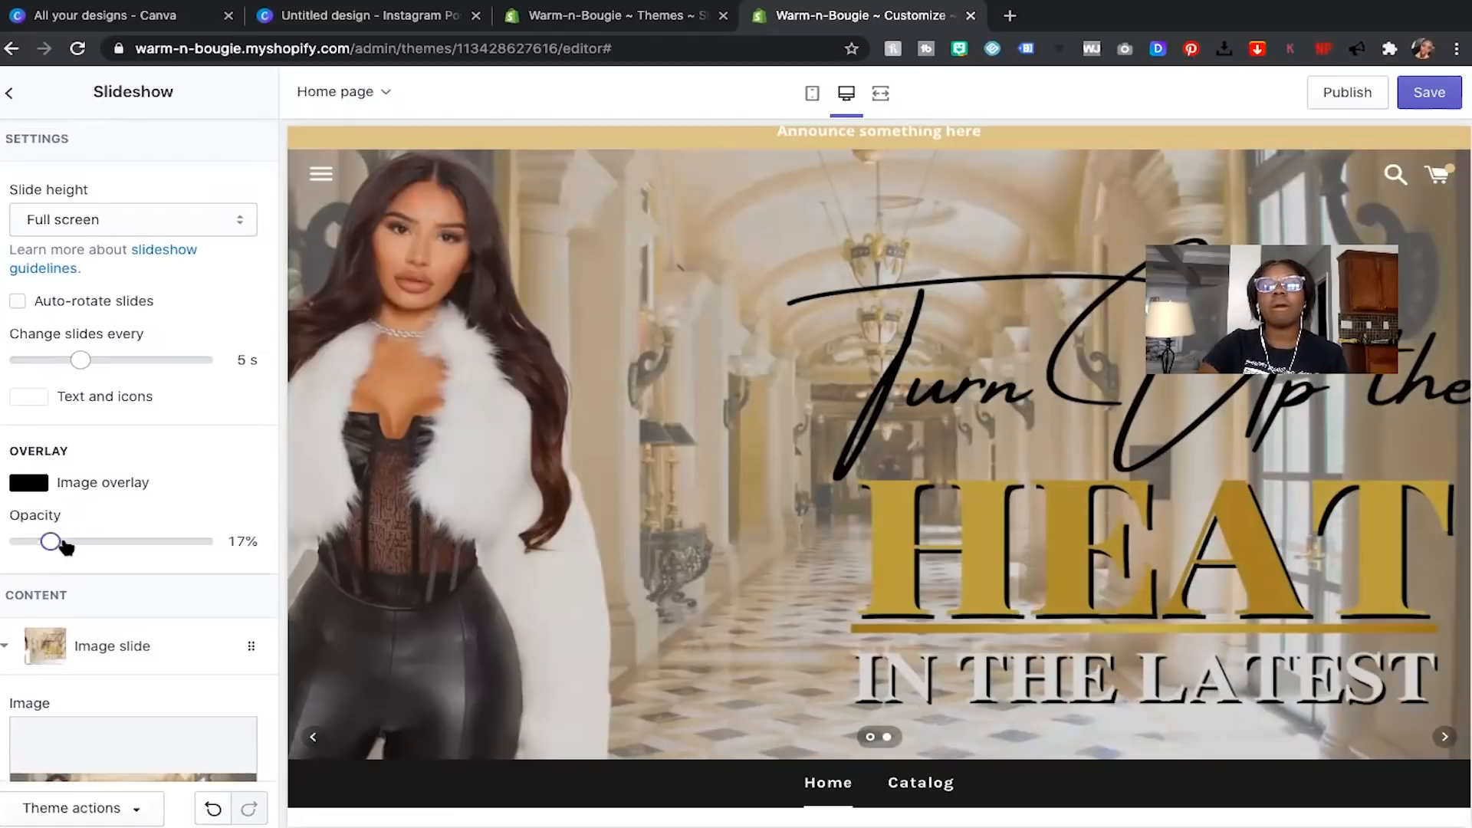
{"action": "left_click_drag", "start_coordinate": [64, 541], "coordinate": [150, 539]}
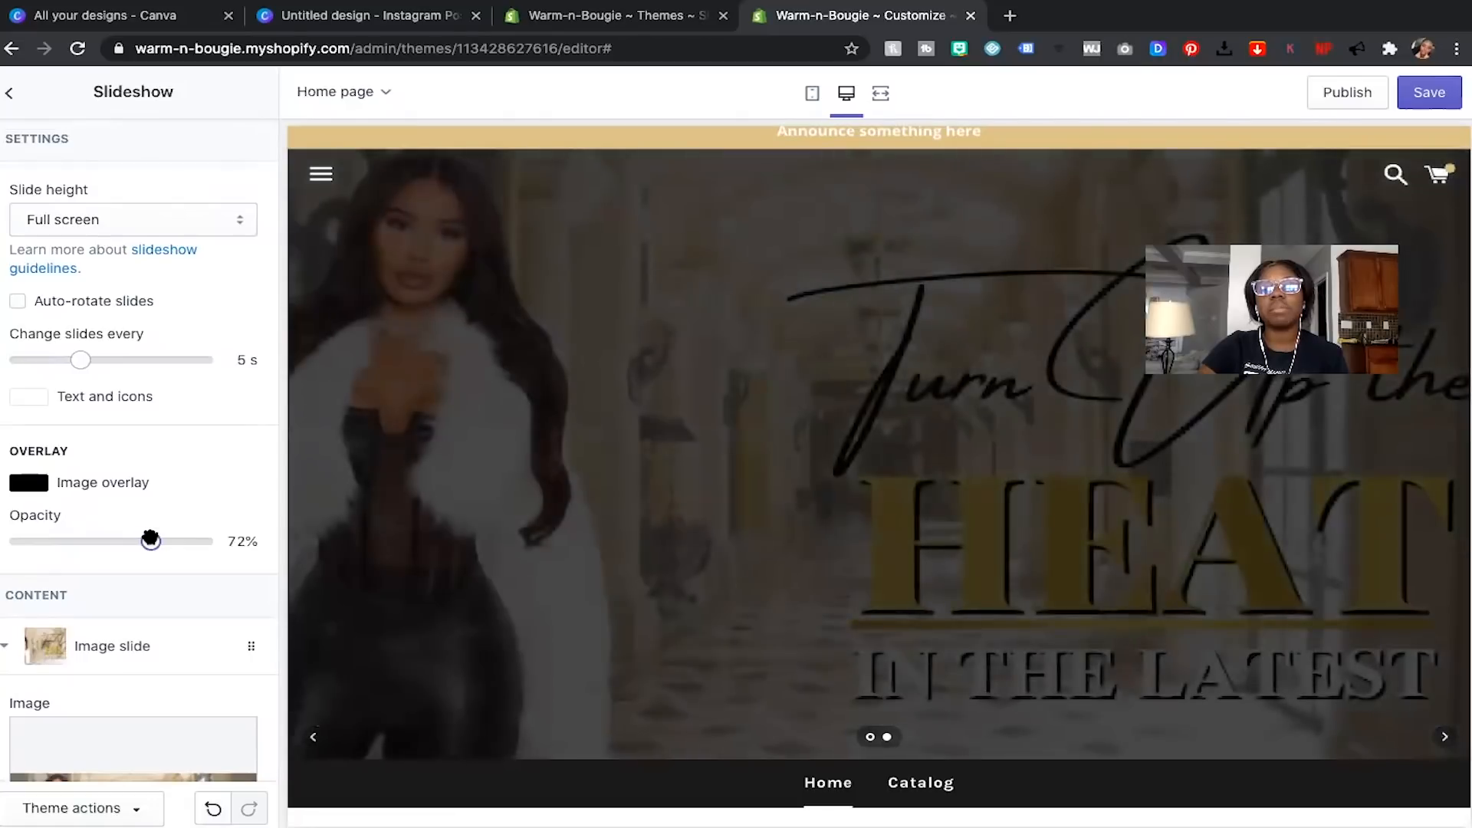
{"action": "left_click_drag", "start_coordinate": [151, 539], "coordinate": [4, 542]}
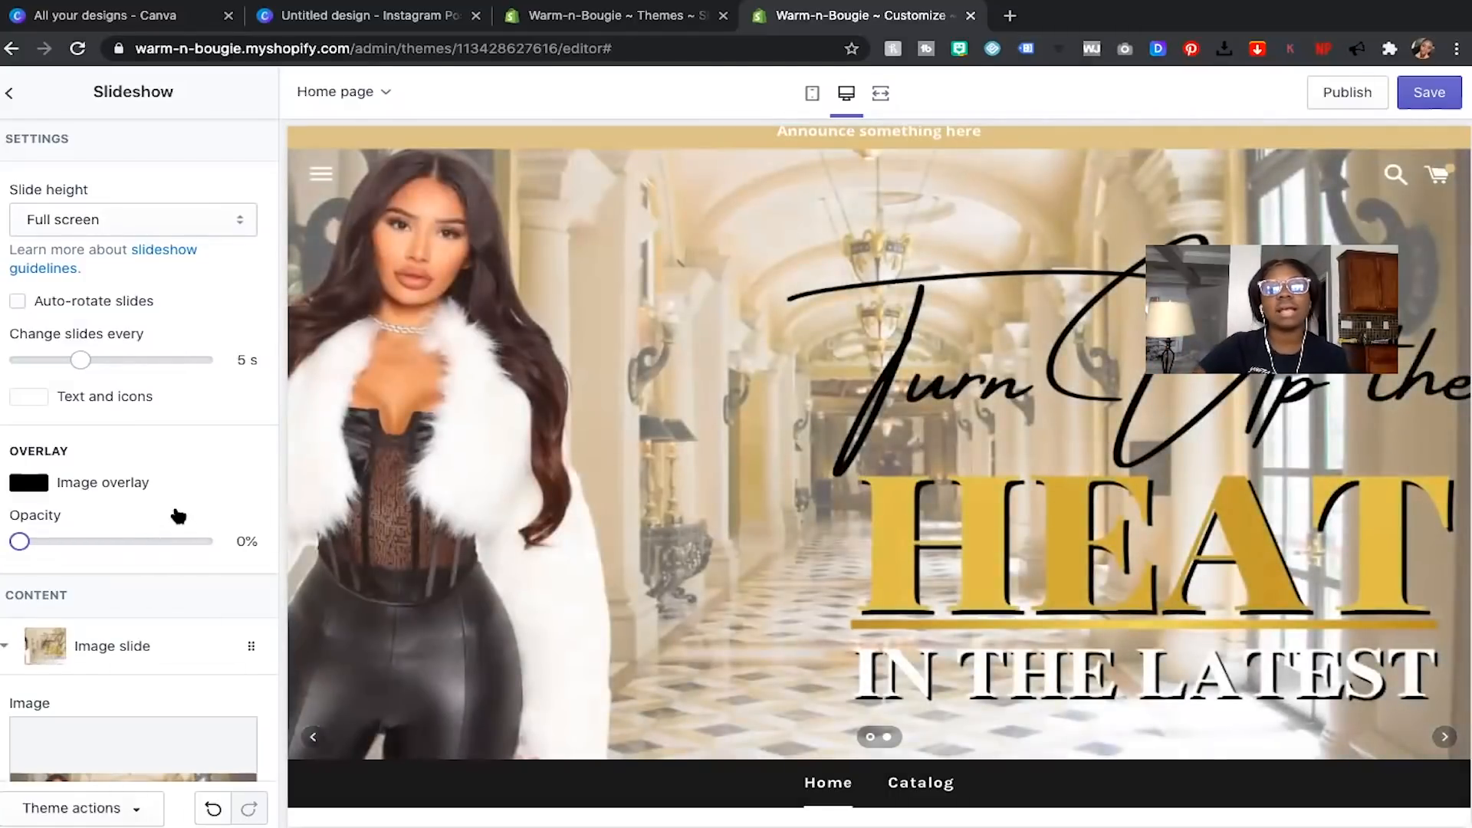
{"action": "left_click", "coordinate": [17, 301]}
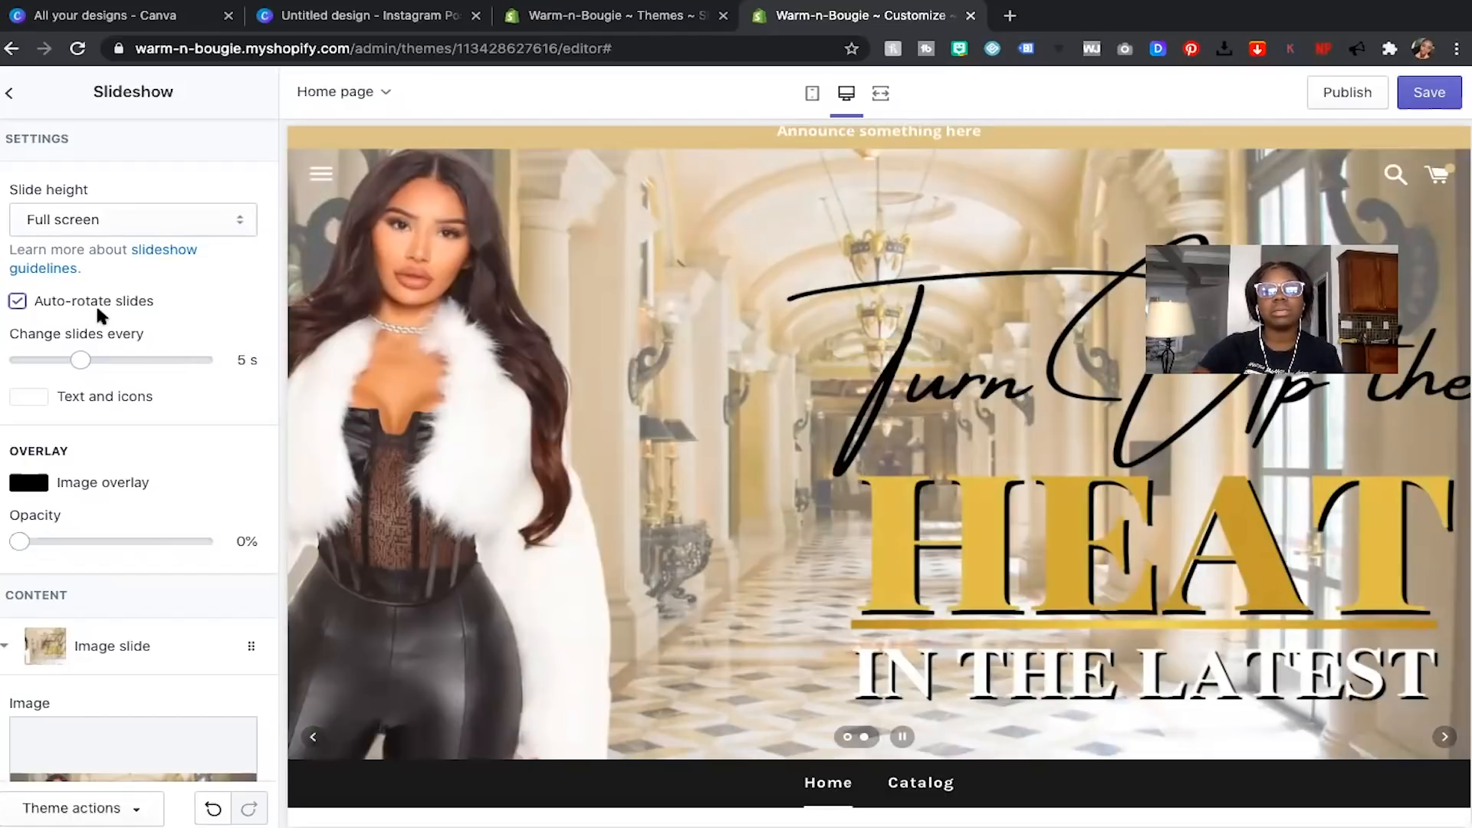
Save the slideshow settings and preview the home page in the mobile, full-width and desktop views.
{"action": "left_click", "coordinate": [1406, 92]}
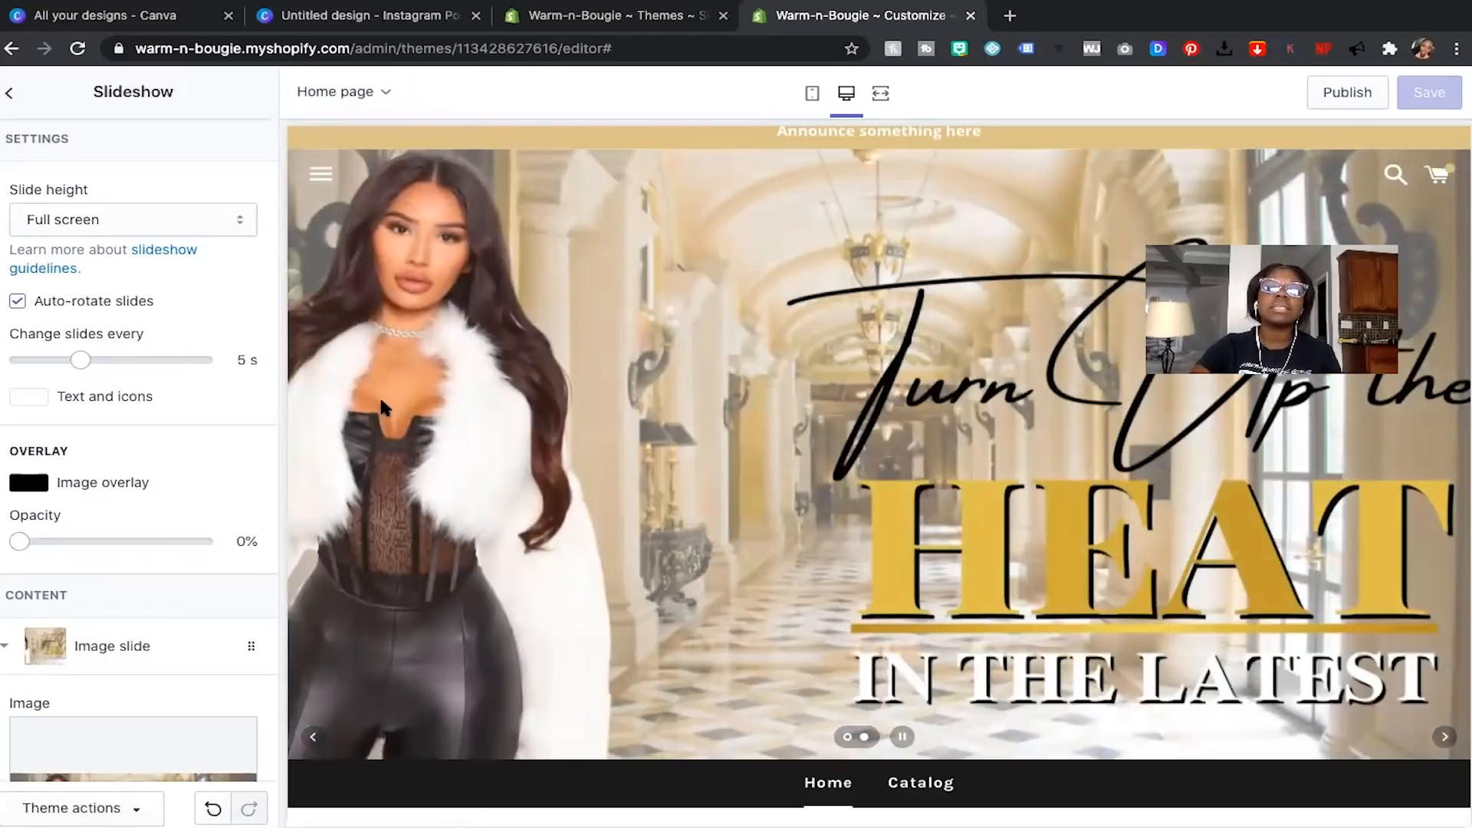
{"action": "left_click", "coordinate": [812, 95]}
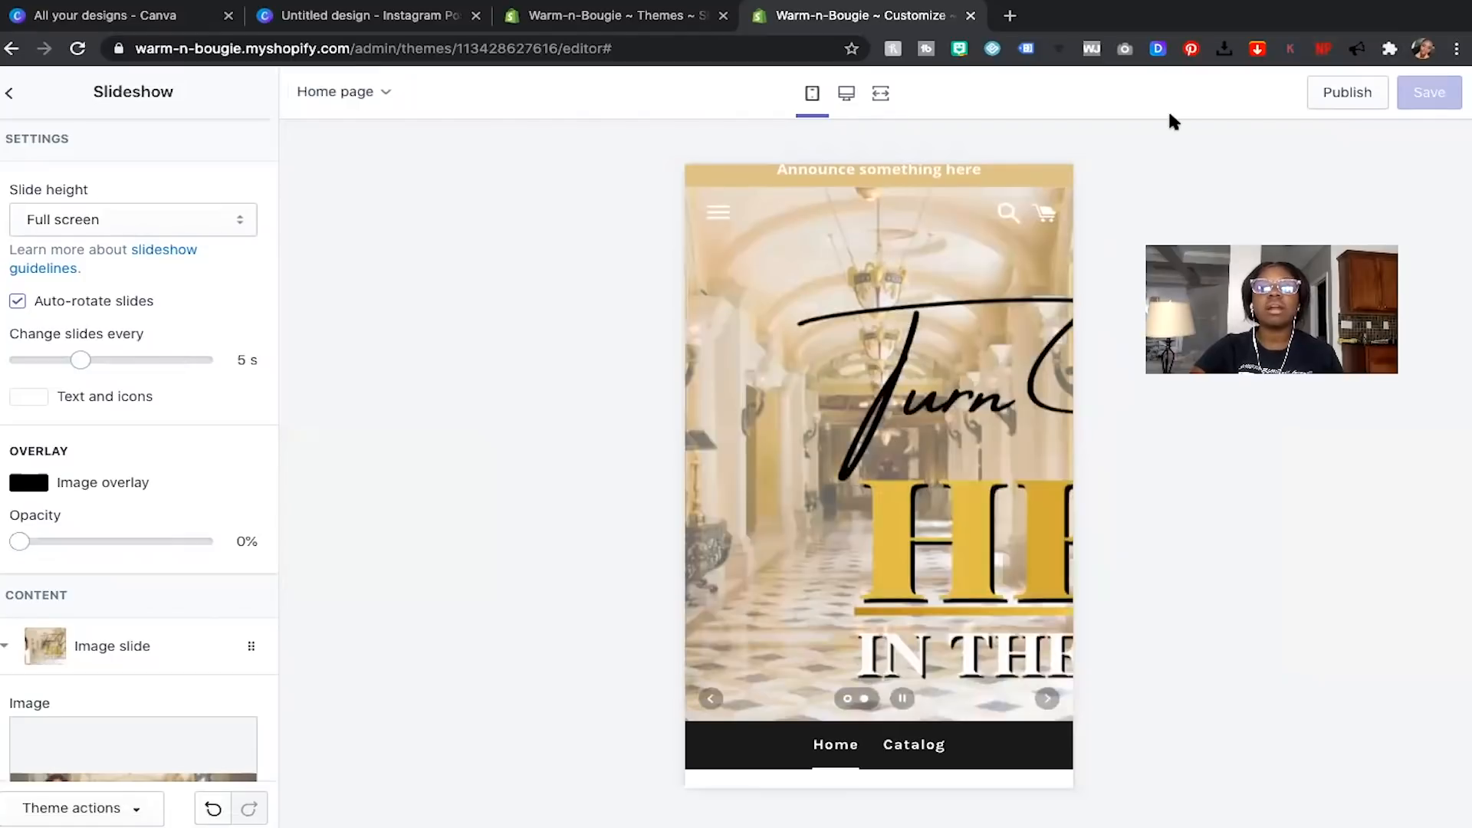
{"action": "left_click", "coordinate": [880, 93]}
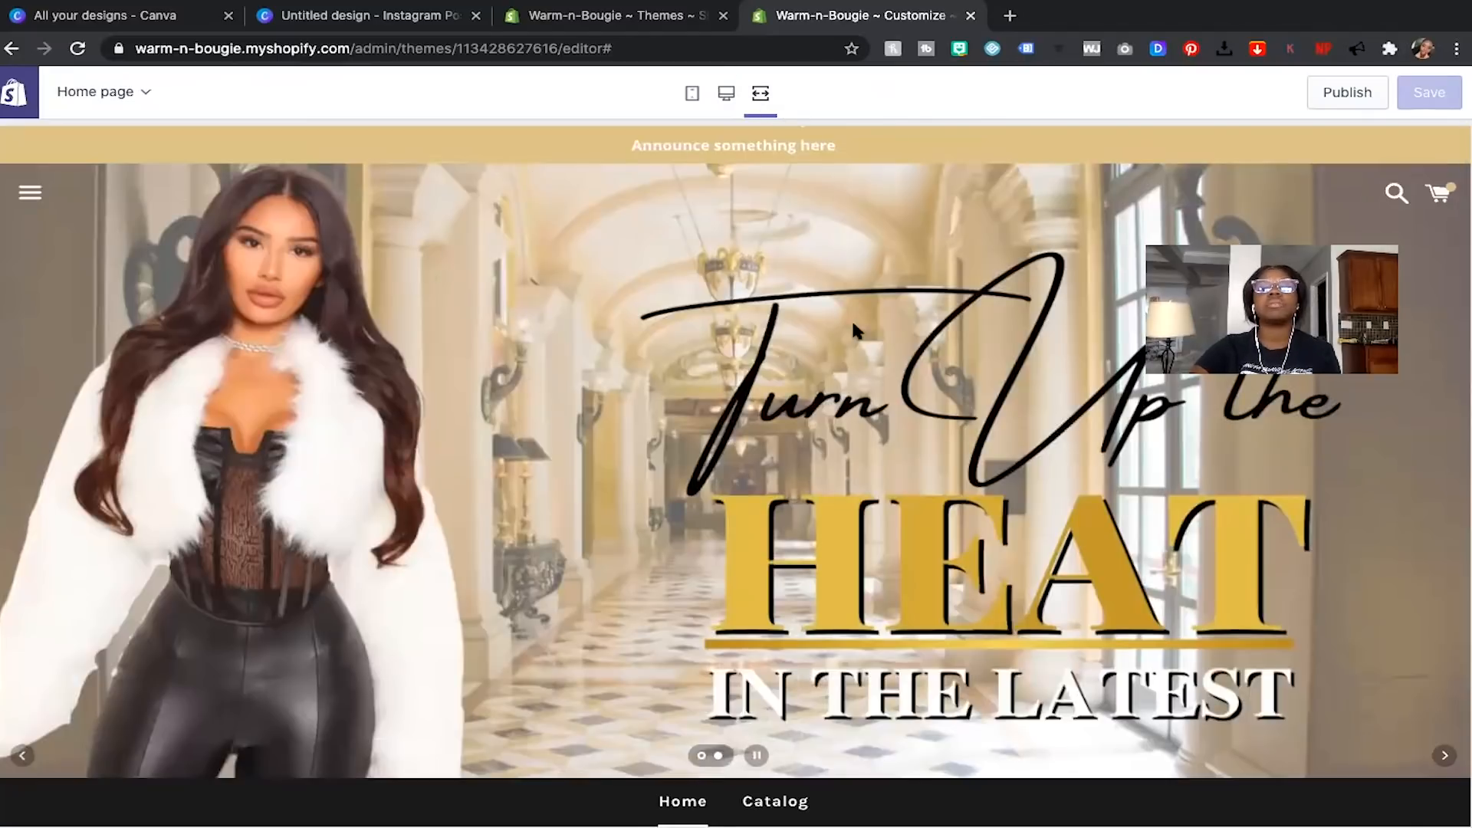
{"action": "left_click", "coordinate": [726, 100]}
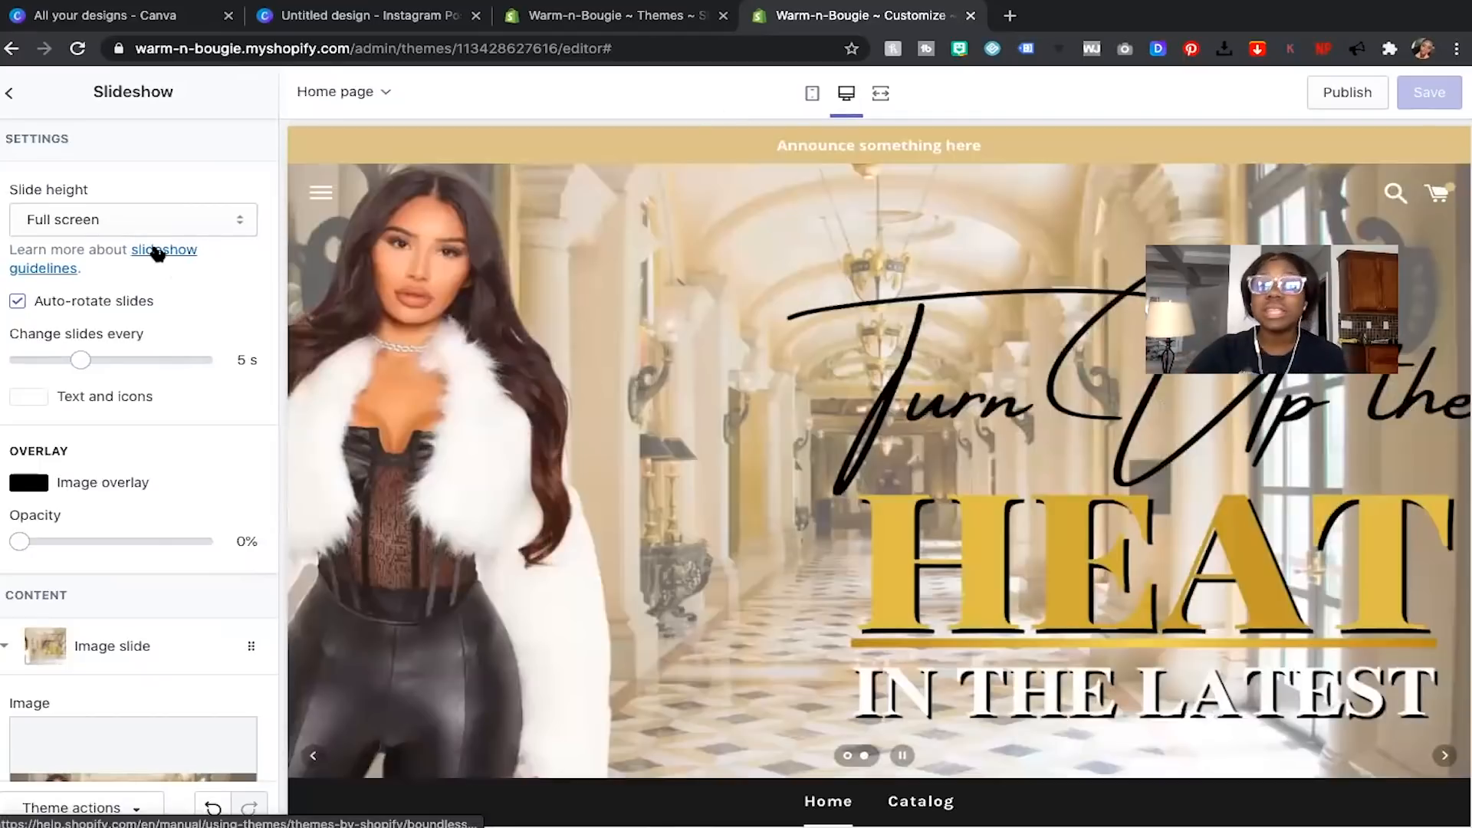
Set the slideshow's slide height to Adapt to first image and save the theme.
{"action": "left_click", "coordinate": [131, 220]}
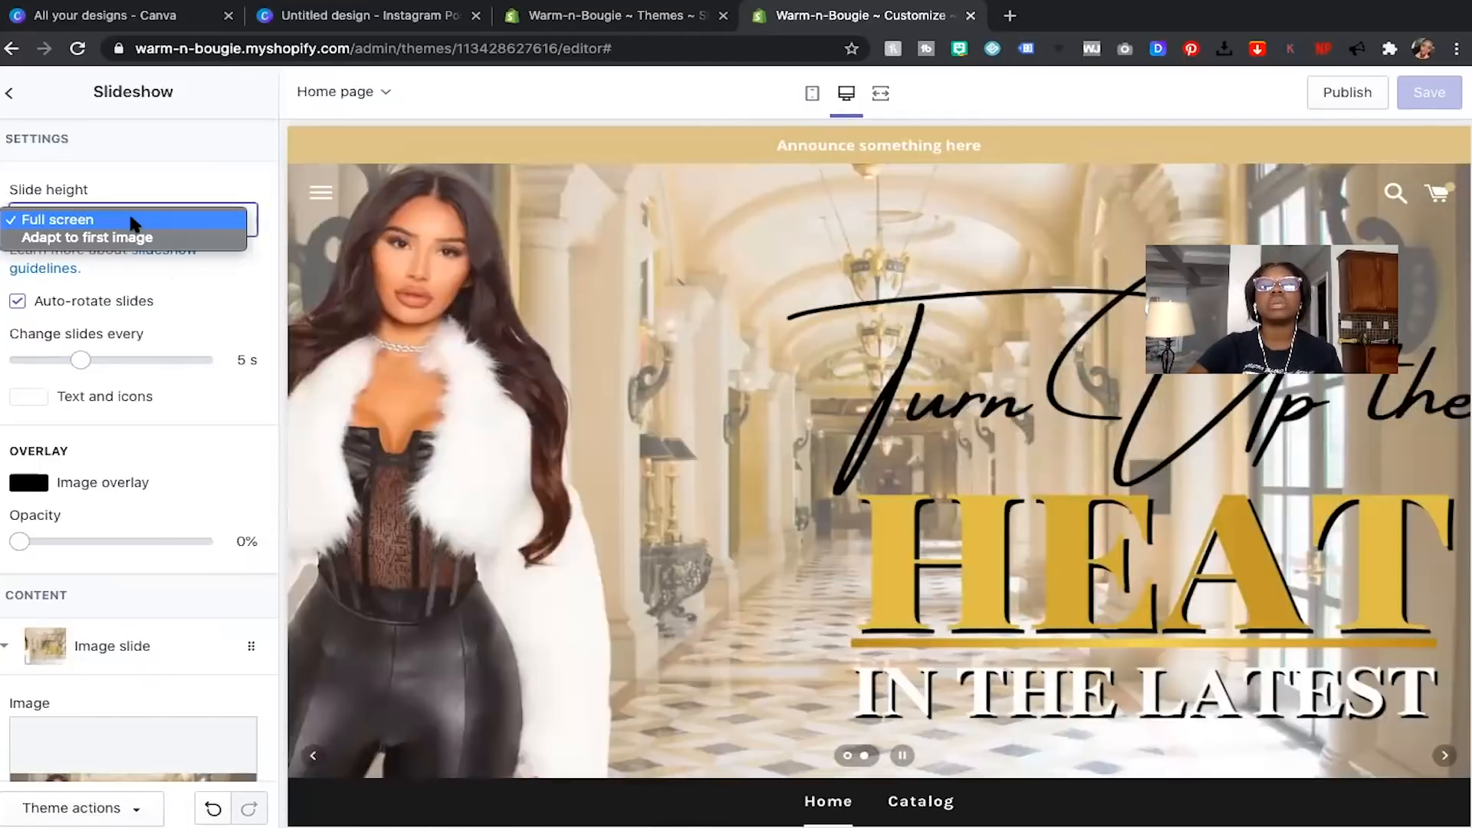
{"action": "left_click", "coordinate": [132, 237]}
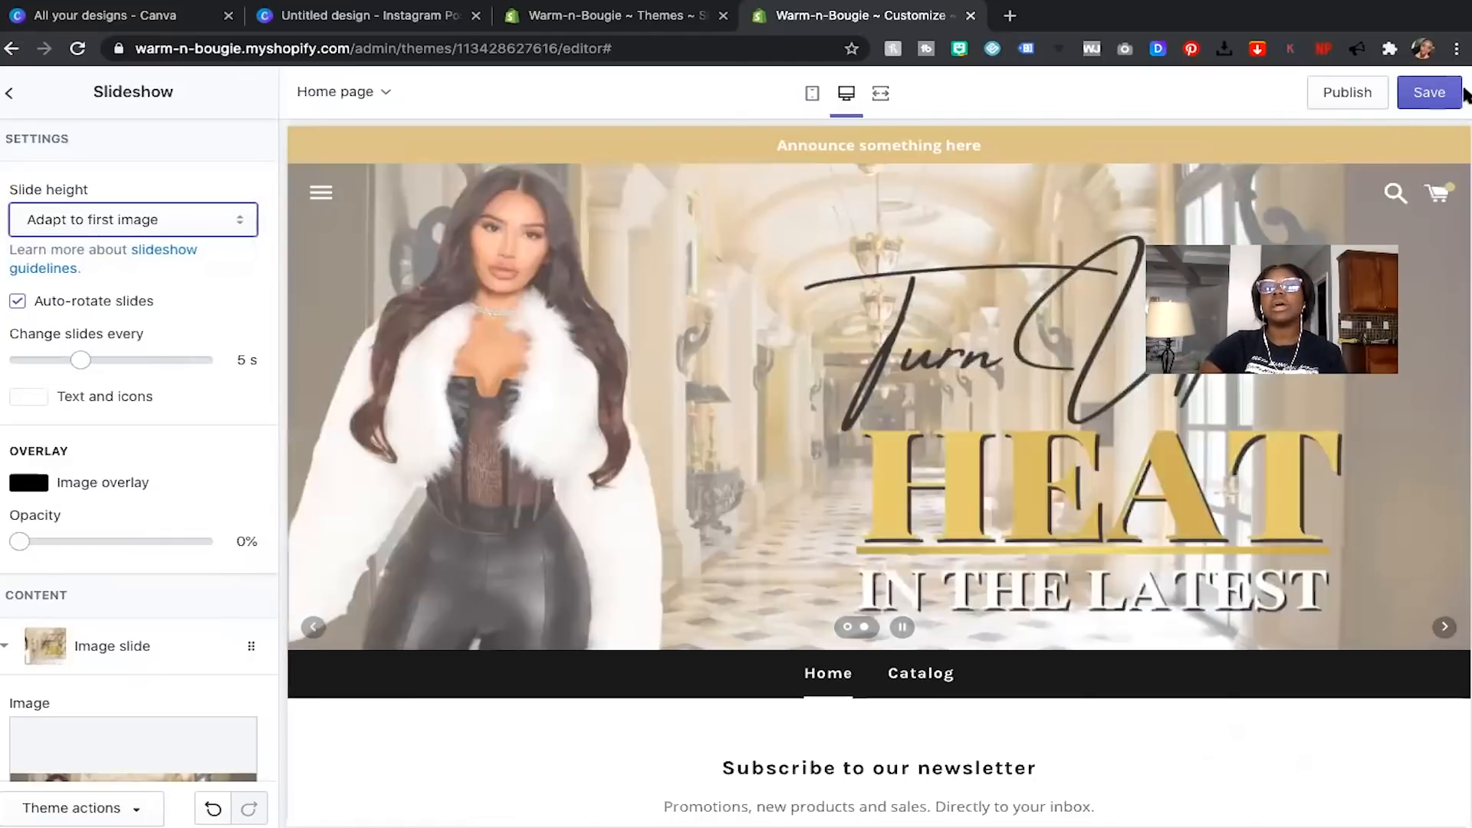
{"action": "left_click", "coordinate": [1430, 92]}
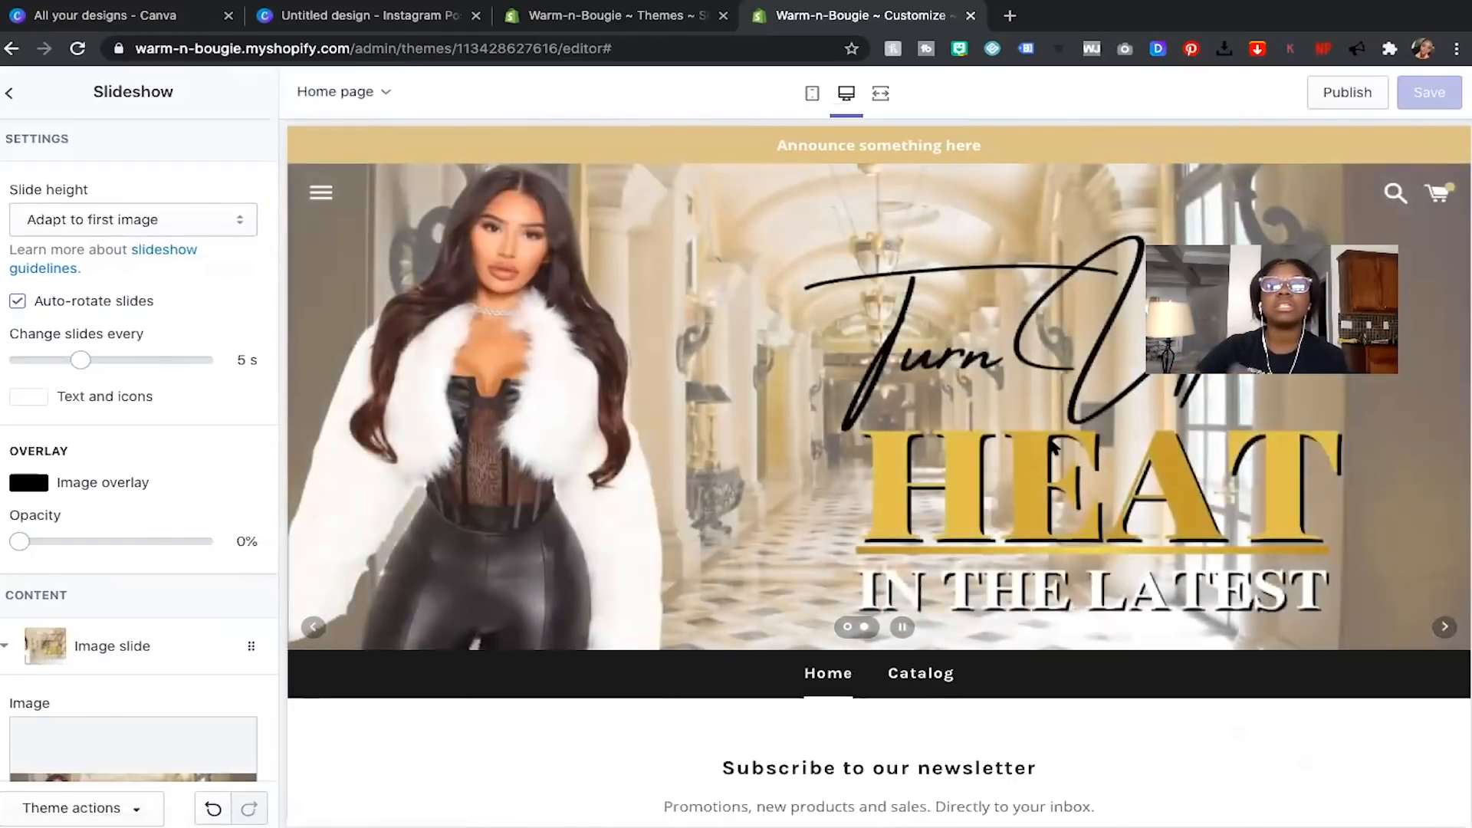
Check how the resized slideshow fits in the full-width, mobile and desktop previews of the home page.
{"action": "left_click", "coordinate": [880, 95]}
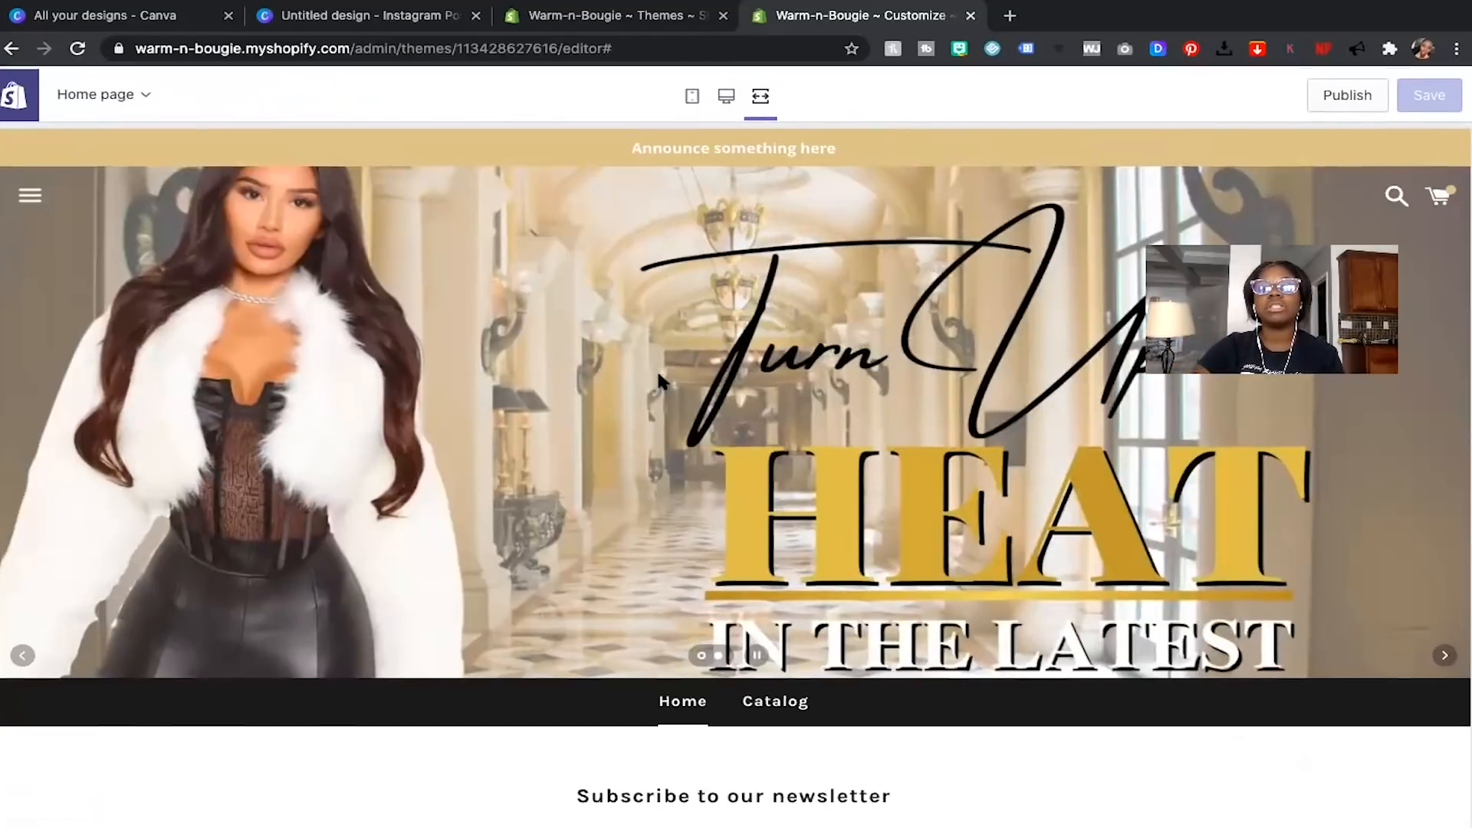
{"action": "left_click", "coordinate": [726, 93]}
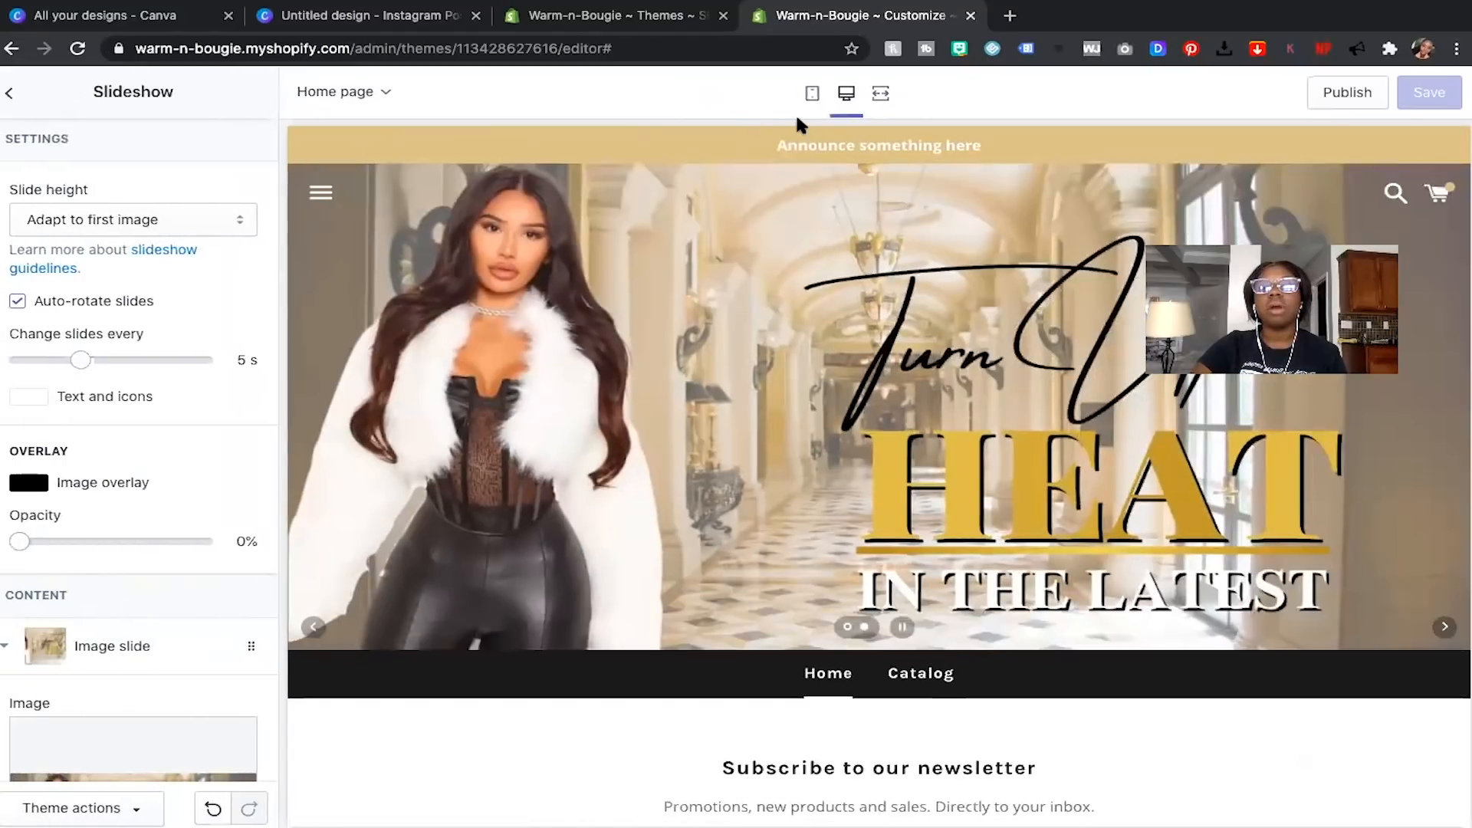
{"action": "left_click", "coordinate": [811, 95]}
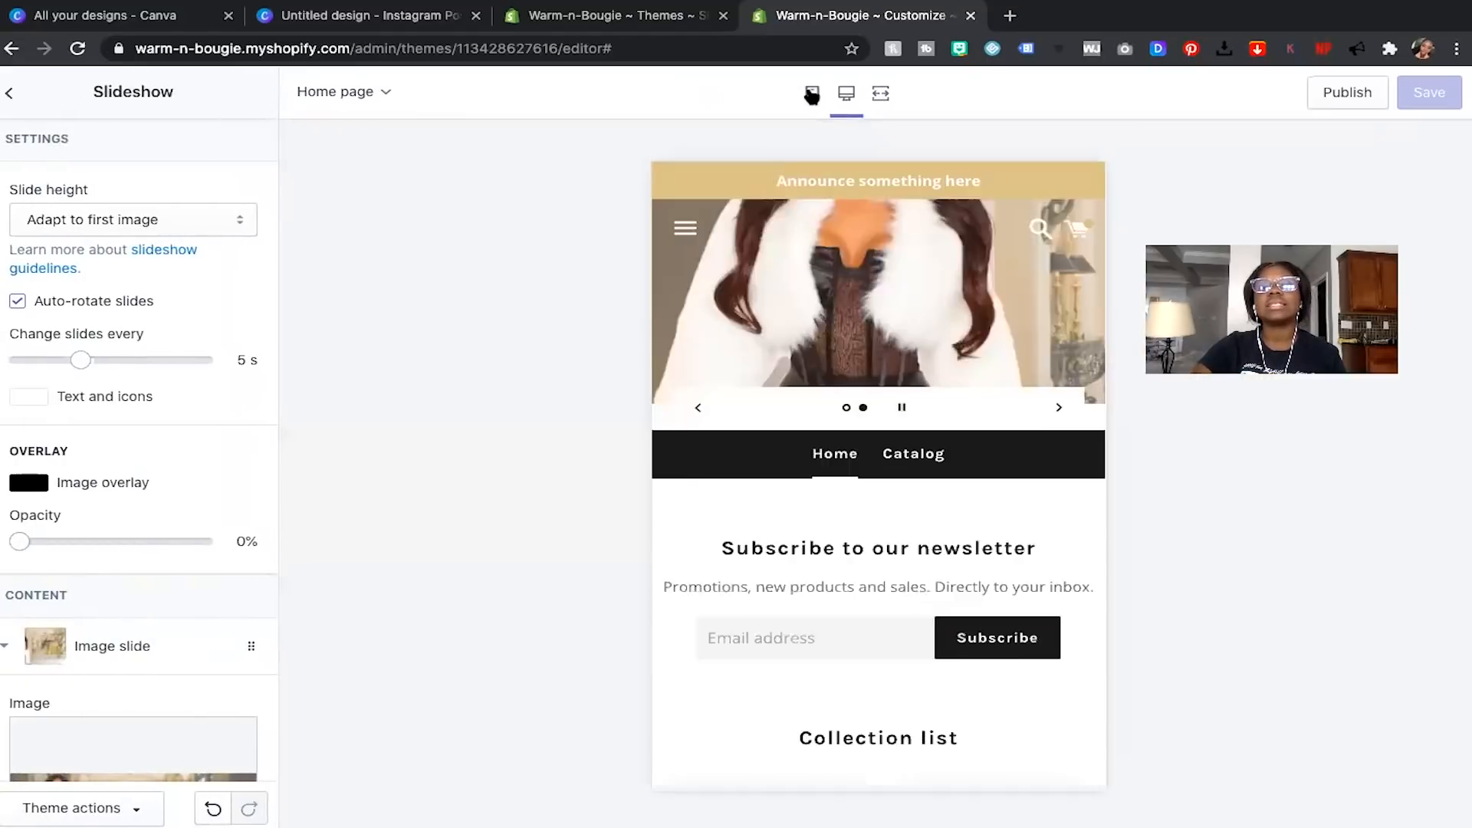
{"action": "left_click", "coordinate": [880, 94]}
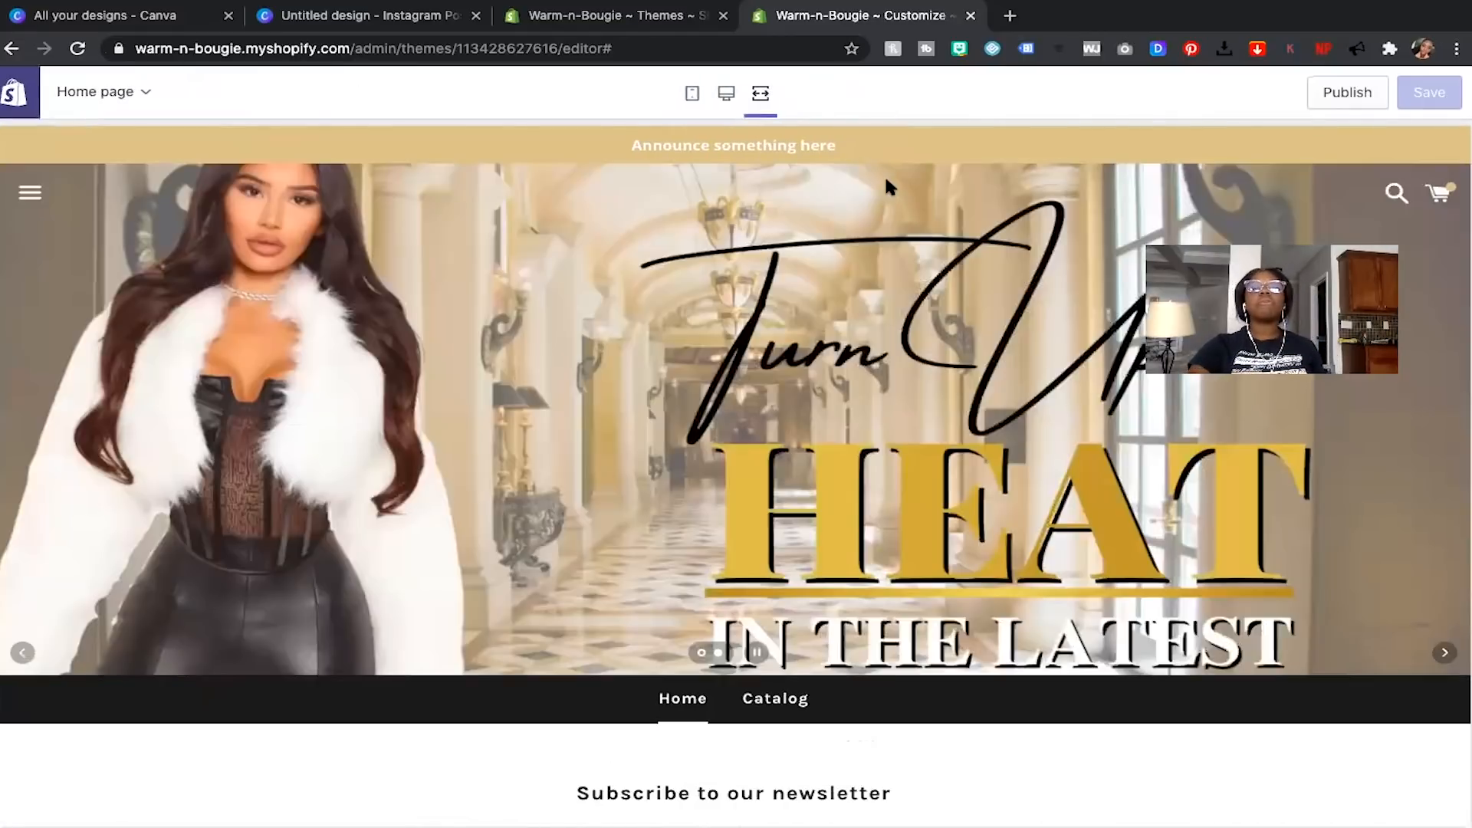
{"action": "left_click", "coordinate": [728, 95]}
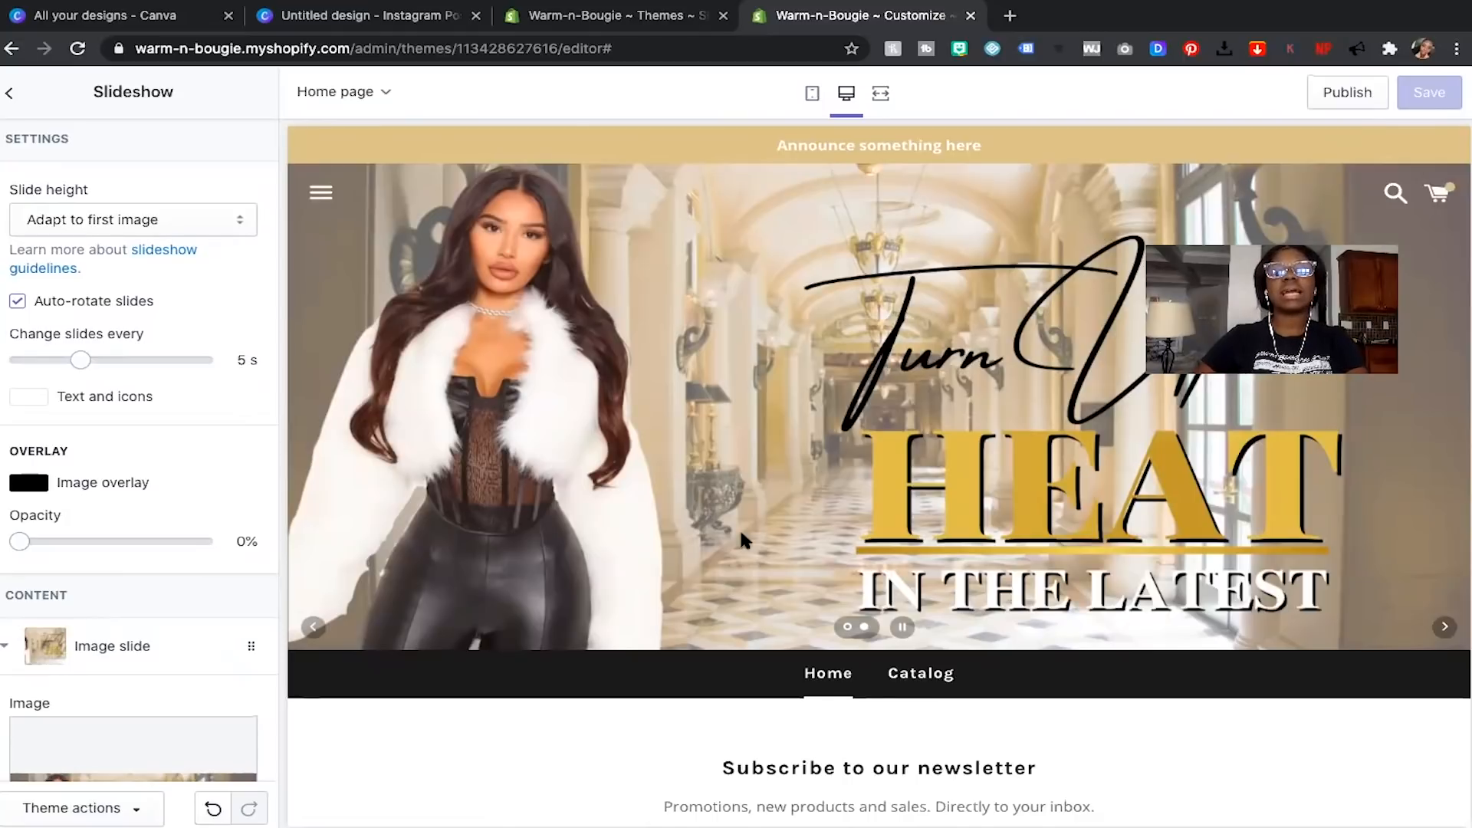
{"action": "scroll", "coordinate": [739, 528], "scroll_direction": "down", "scroll_amount": 1}
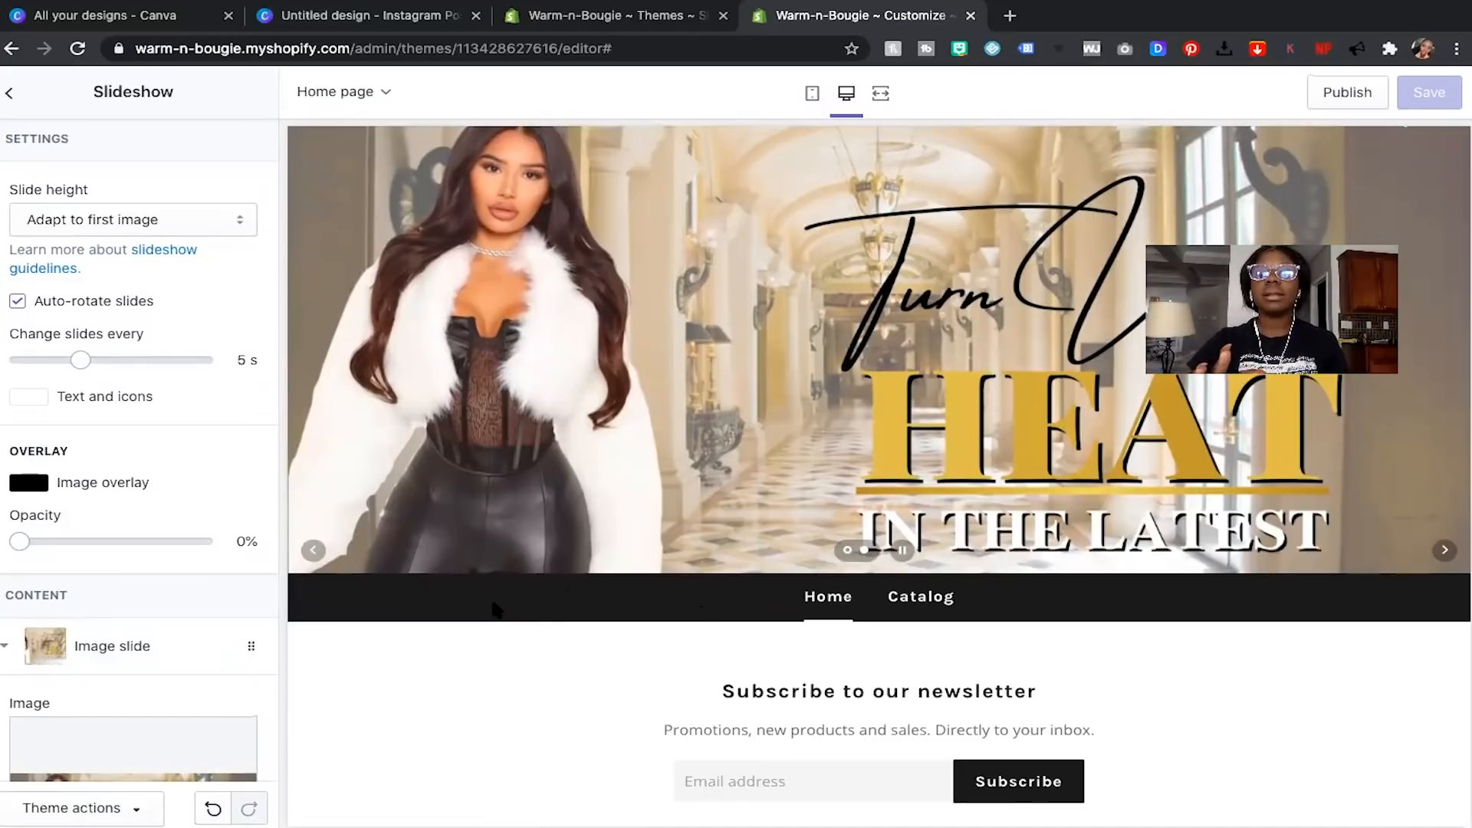
{"action": "scroll", "coordinate": [490, 596], "scroll_direction": "down", "scroll_amount": 1}
{"action": "scroll", "coordinate": [493, 608], "scroll_direction": "up", "scroll_amount": 2}
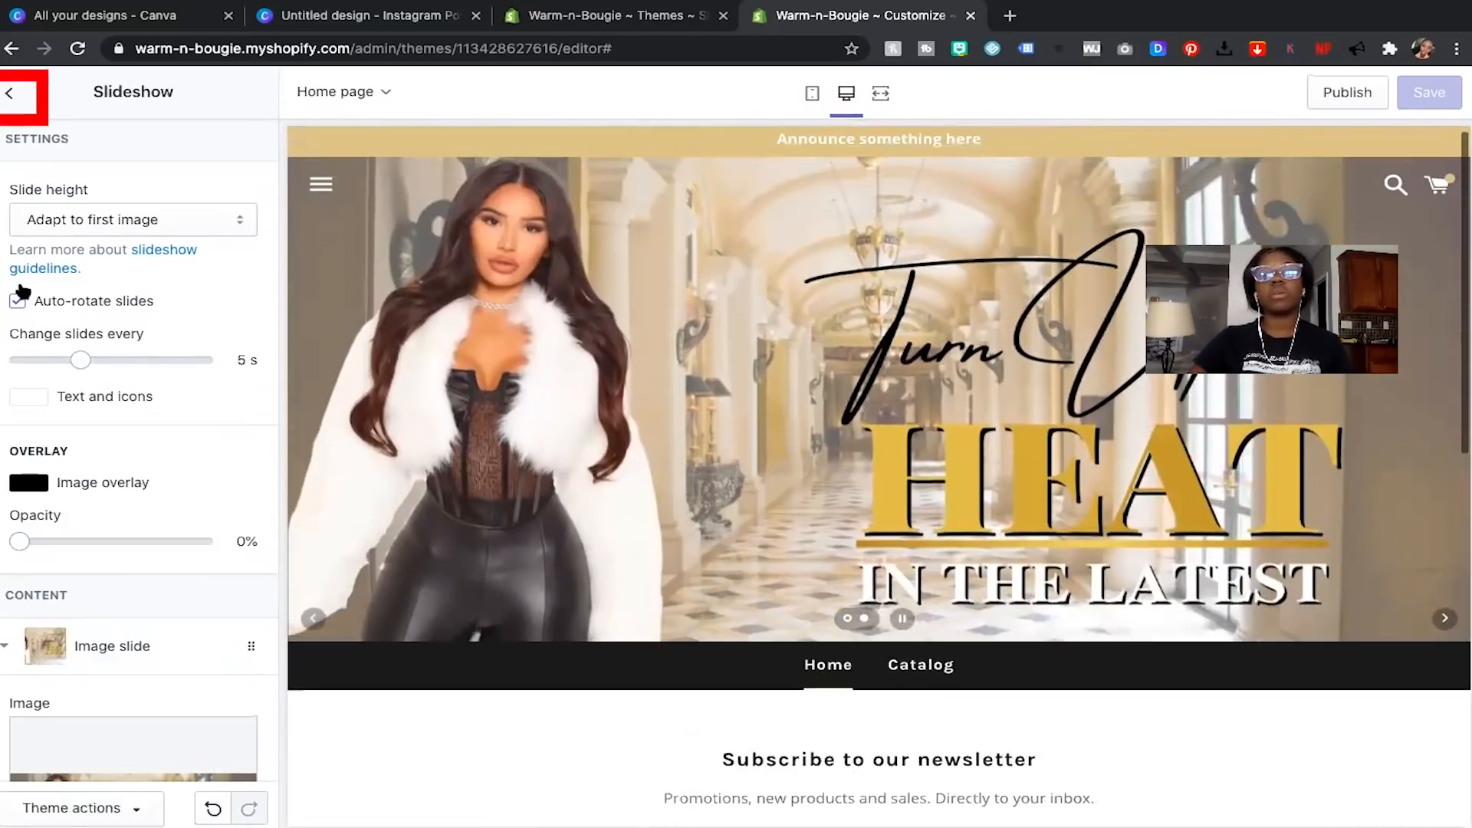
Leave the slideshow section and set the navigation Secondary bar color to pure black in the theme's color settings.
{"action": "left_click", "coordinate": [17, 93]}
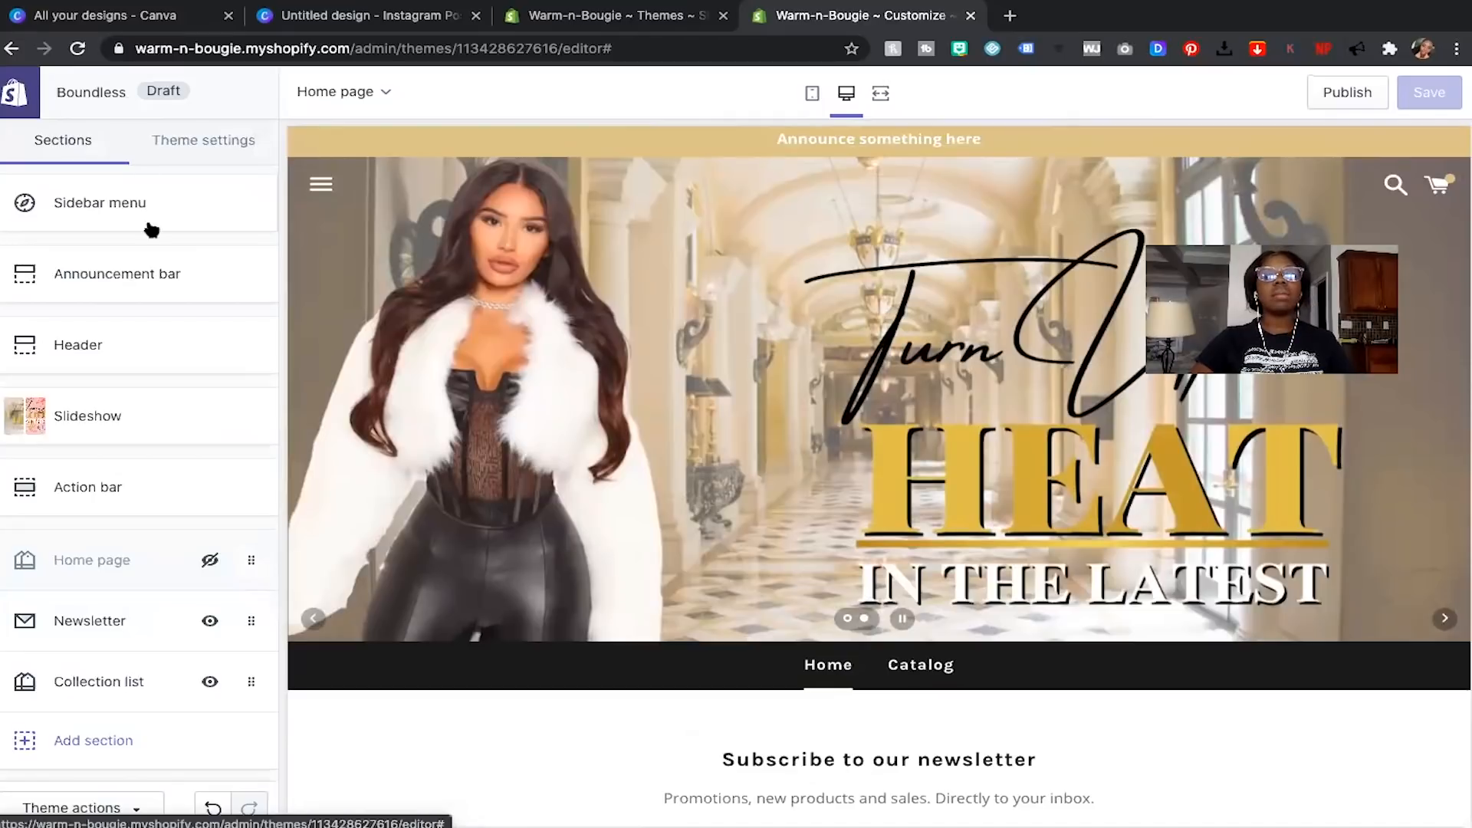
{"action": "left_click", "coordinate": [180, 144]}
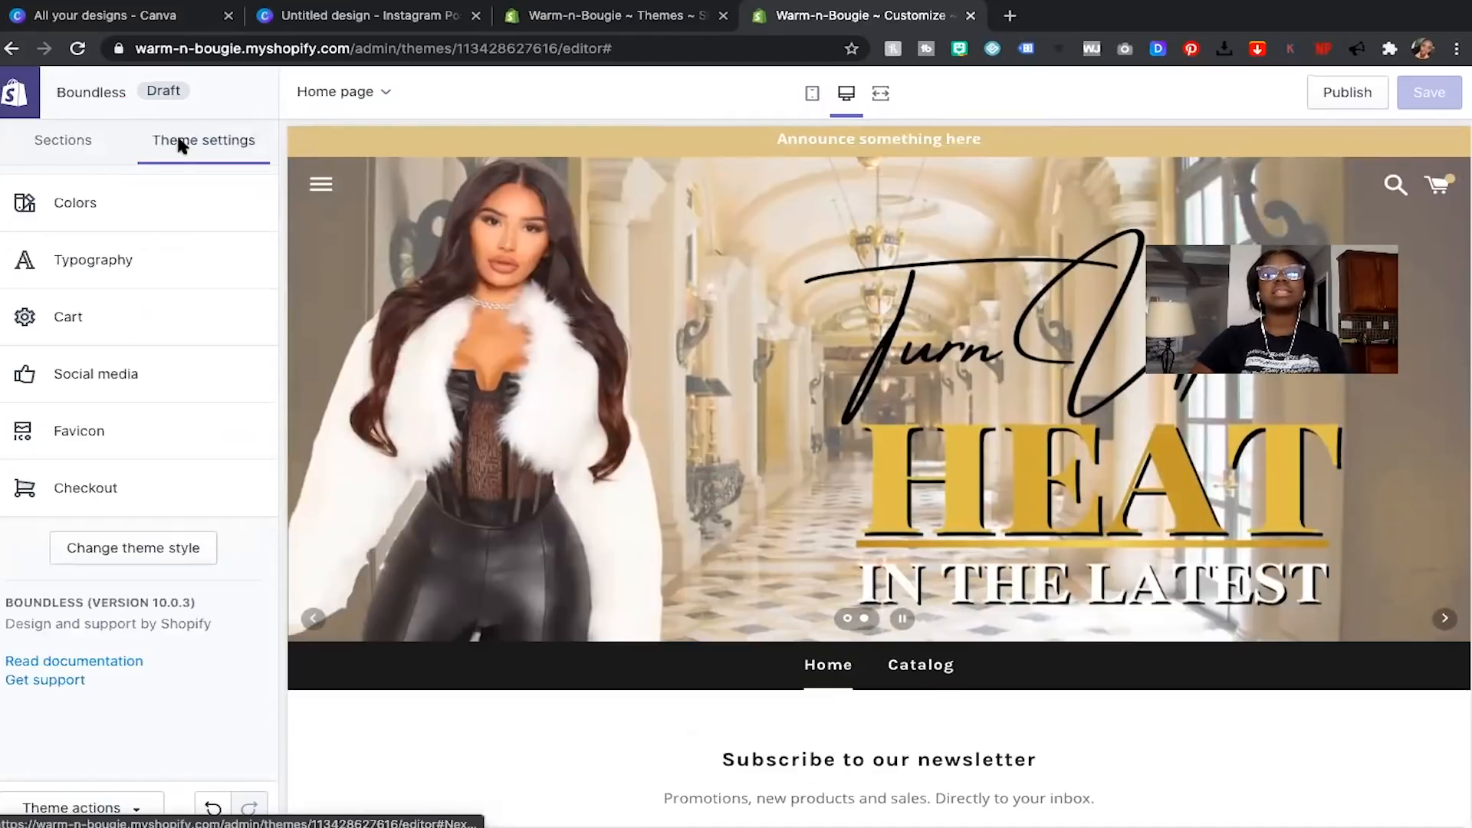
{"action": "left_click", "coordinate": [103, 198]}
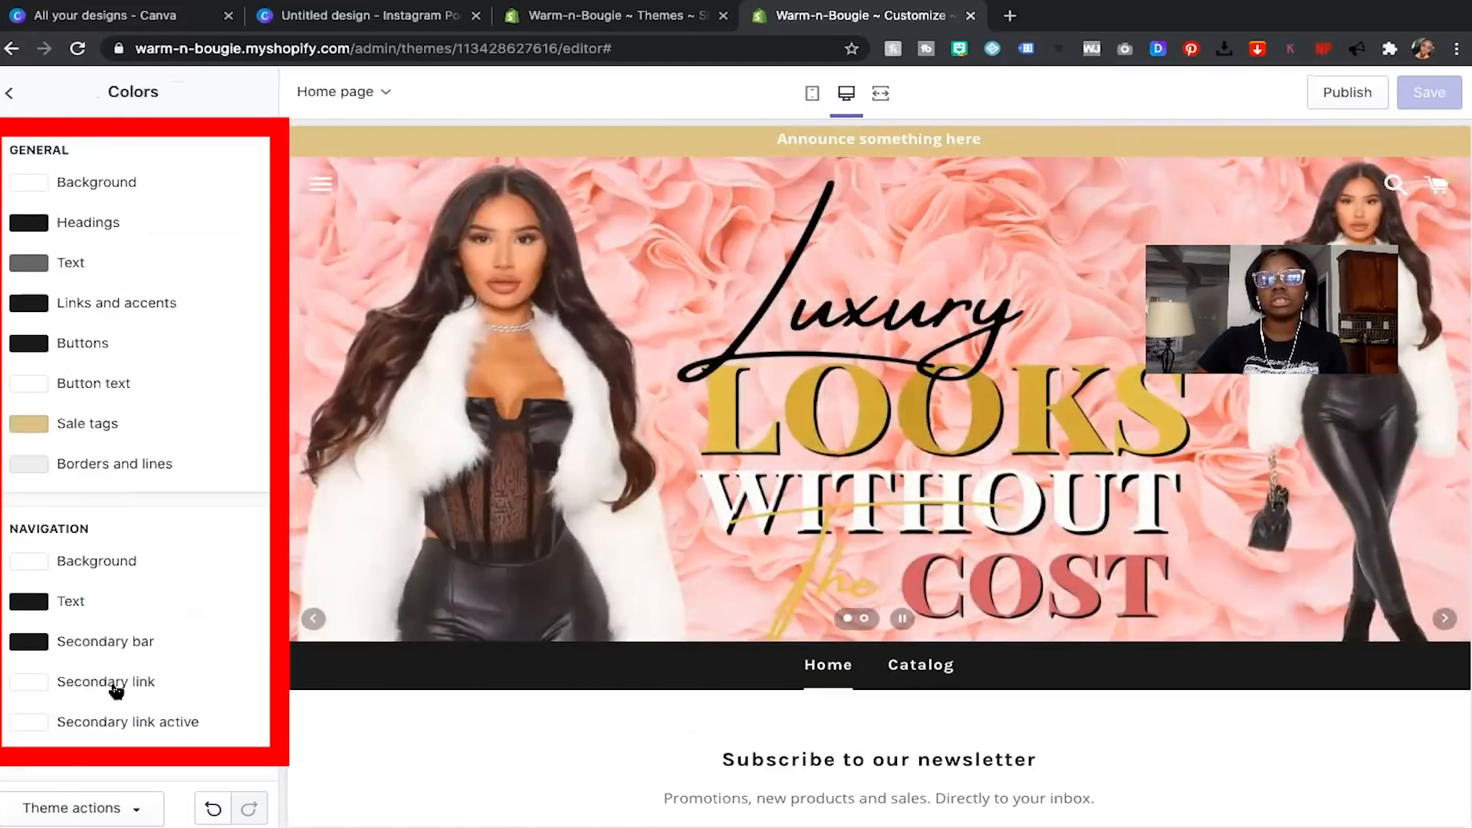
{"action": "scroll", "coordinate": [113, 690], "scroll_direction": "down", "scroll_amount": 3}
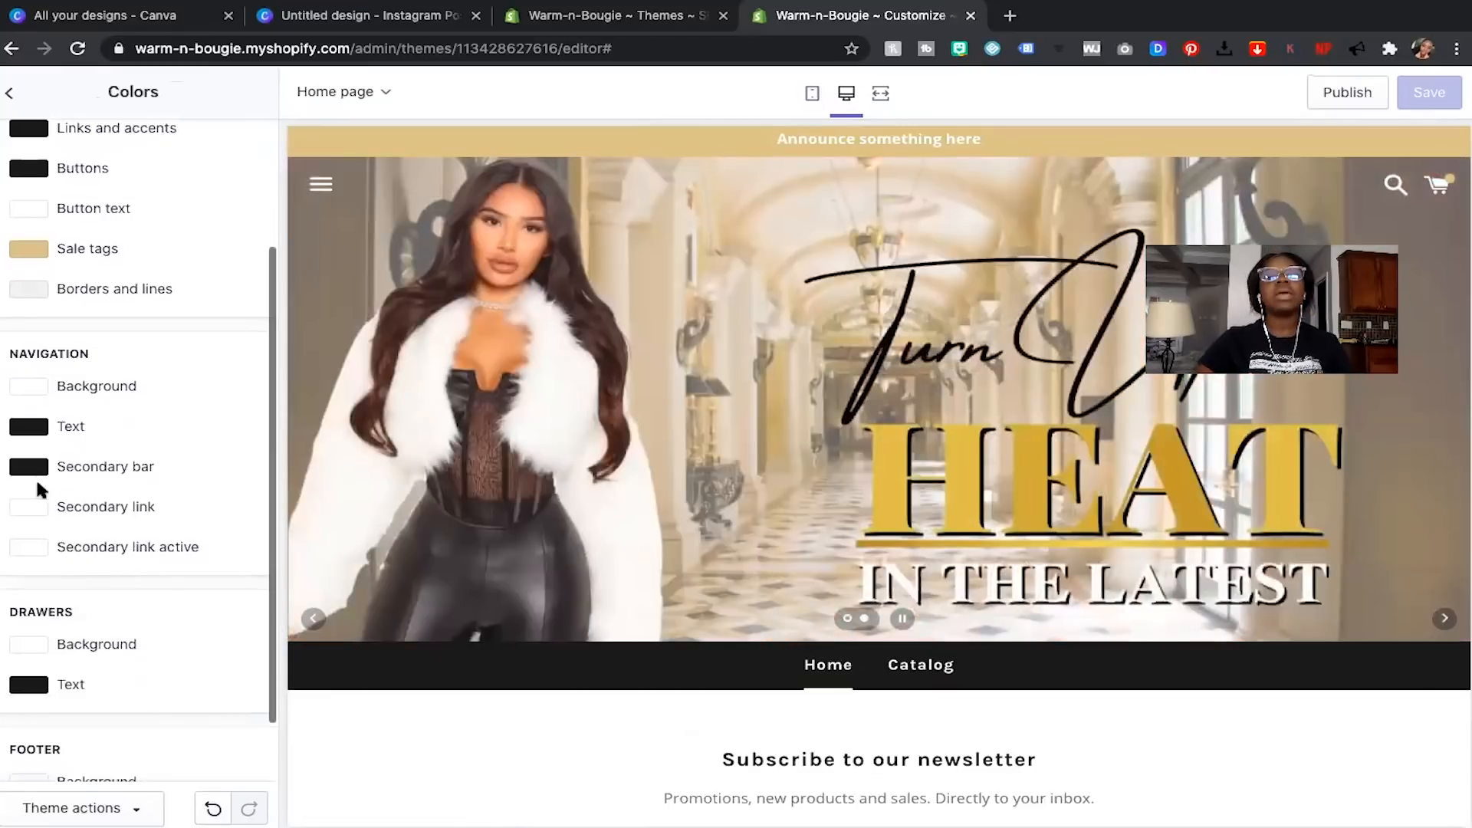
{"action": "scroll", "coordinate": [37, 489], "scroll_direction": "down", "scroll_amount": 1}
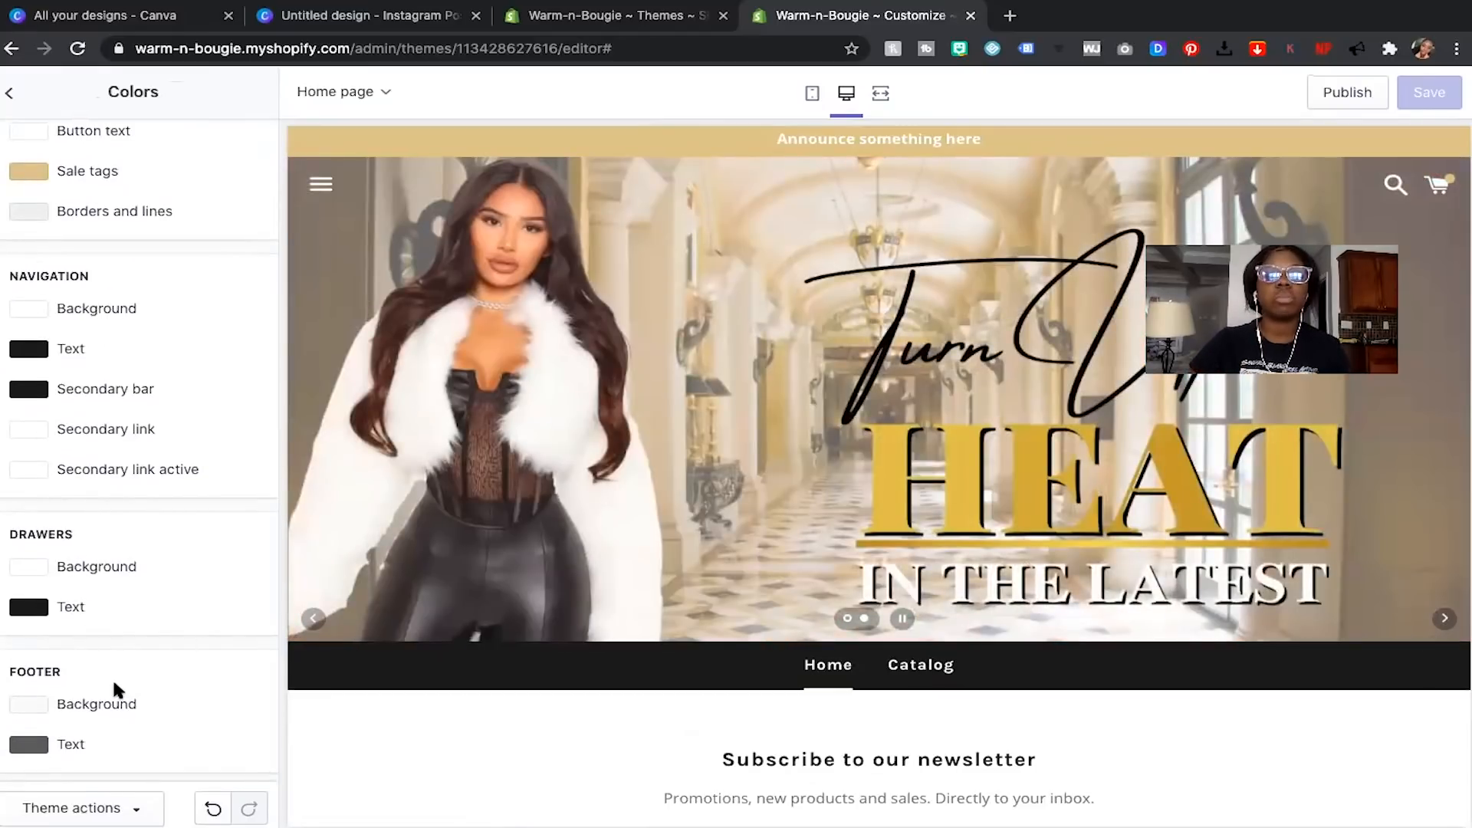
{"action": "scroll", "coordinate": [113, 684], "scroll_direction": "up", "scroll_amount": 2}
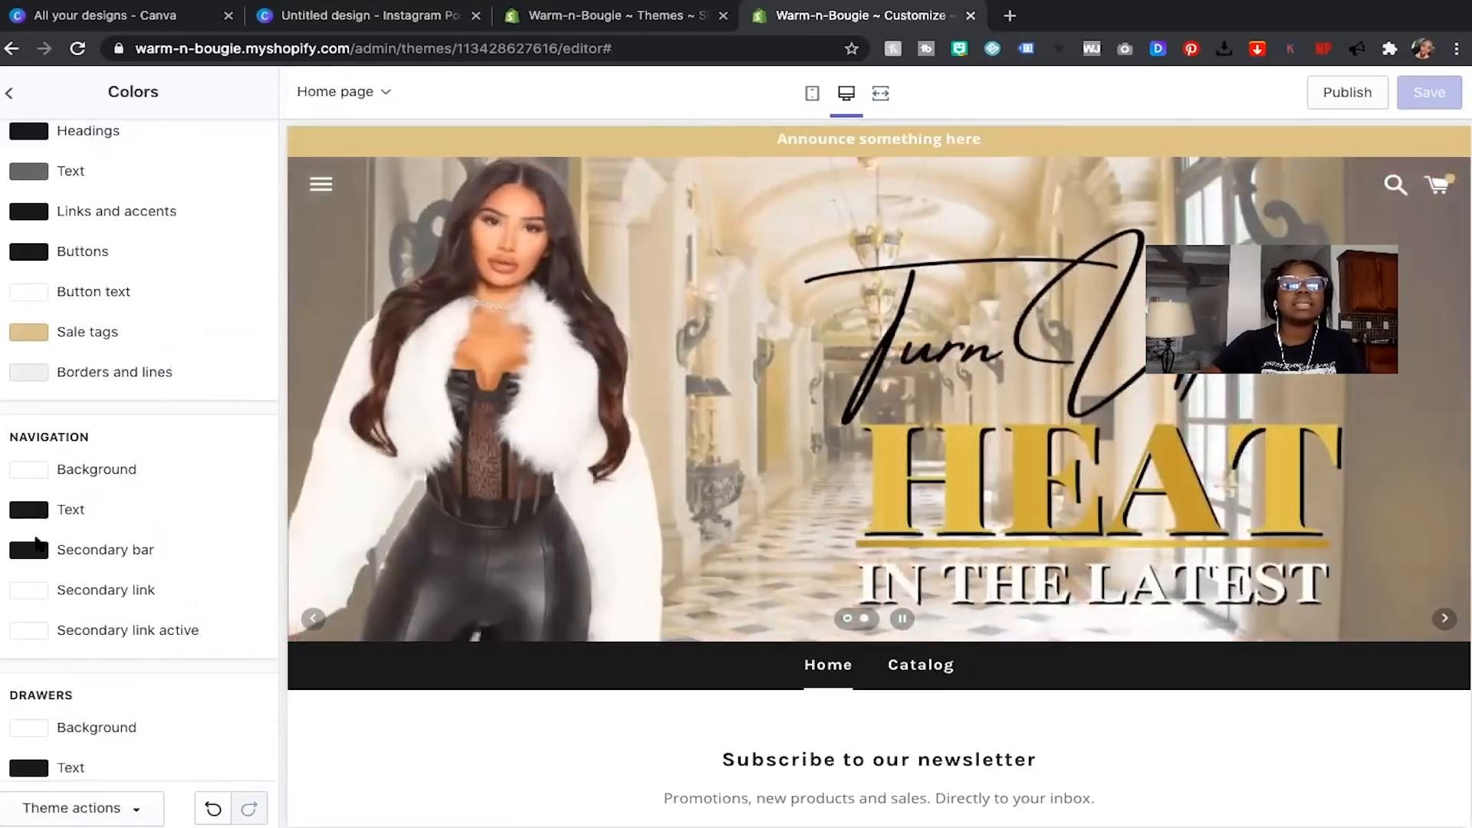
{"action": "left_click", "coordinate": [34, 549]}
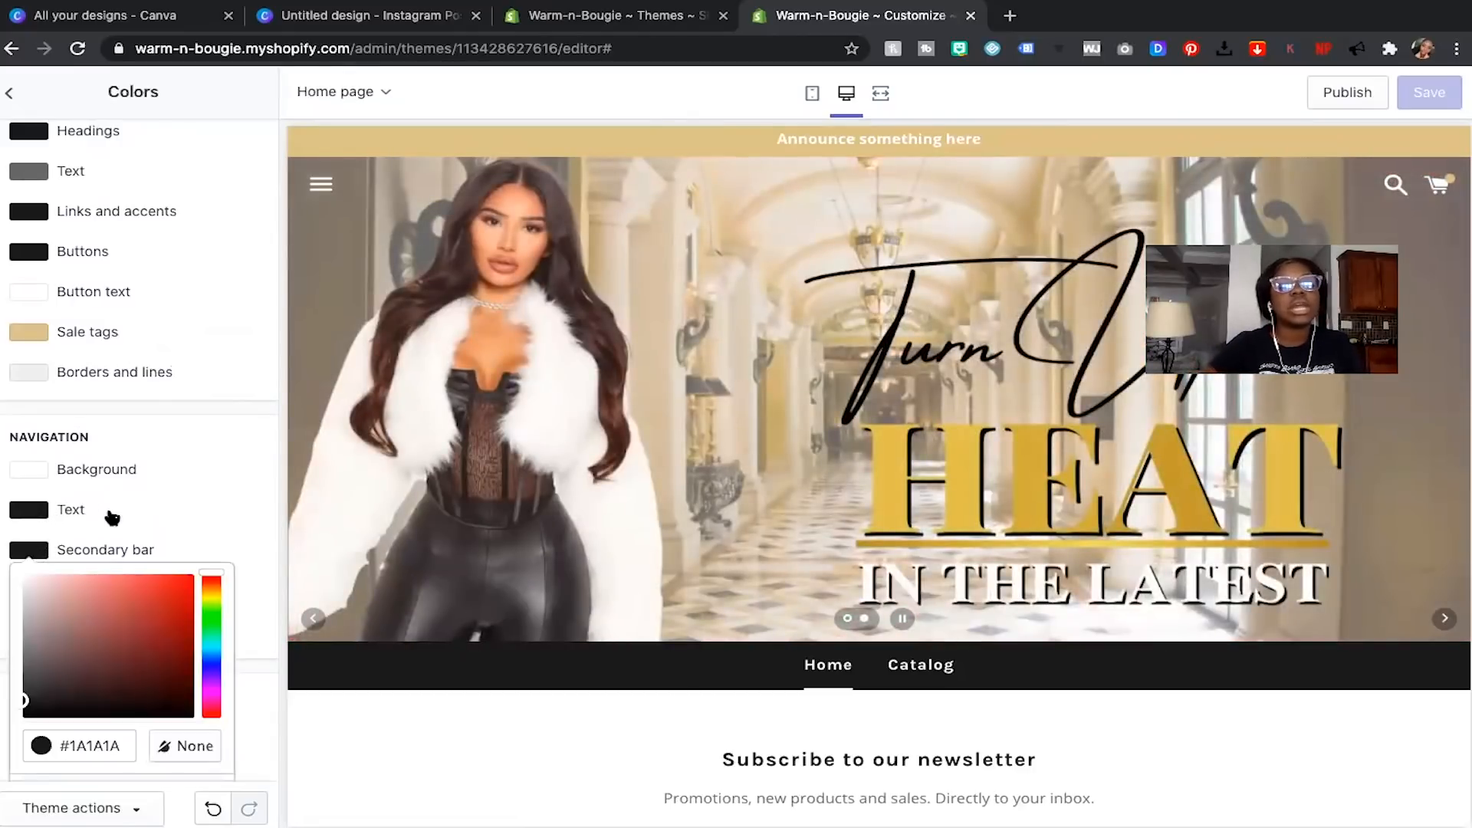
{"action": "left_click_drag", "start_coordinate": [27, 698], "coordinate": [2, 776]}
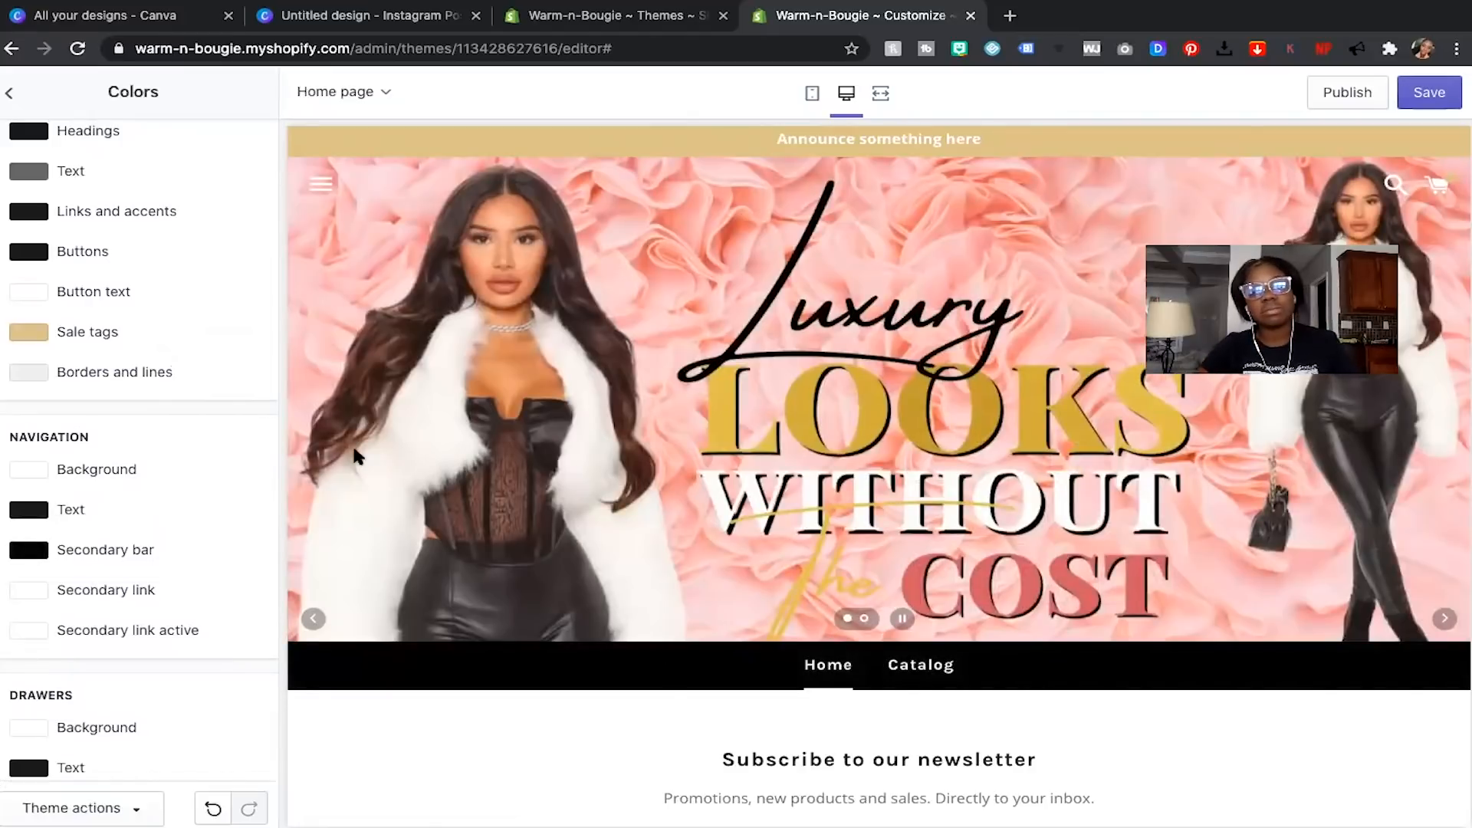
Select the general Buttons color code for replacement and copy the dark coral rectangle's hex code from the Canva palette design.
{"action": "scroll", "coordinate": [180, 408], "scroll_direction": "up", "scroll_amount": 1}
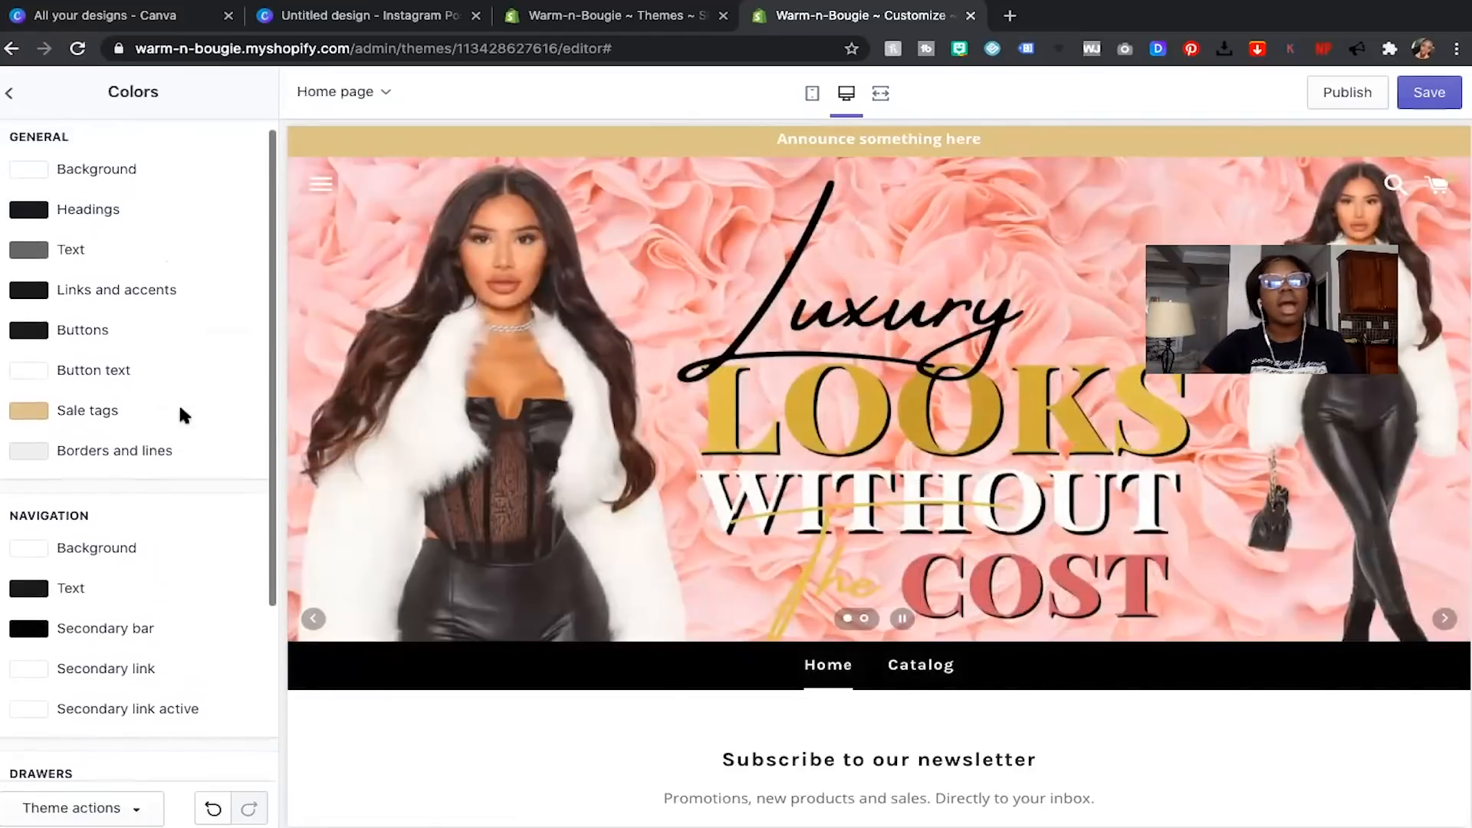
{"action": "left_click", "coordinate": [46, 332]}
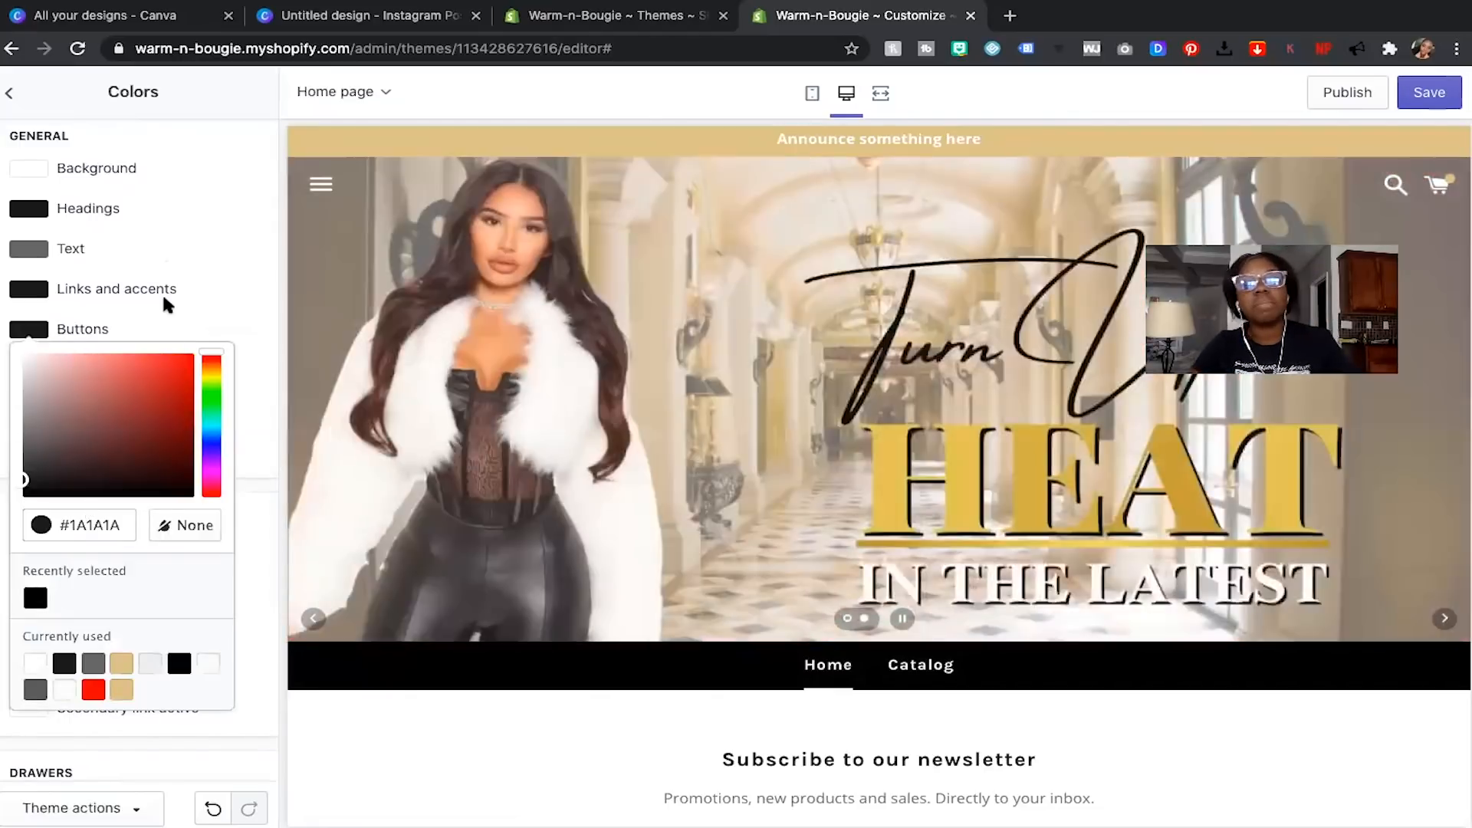
{"action": "double_click", "coordinate": [113, 525]}
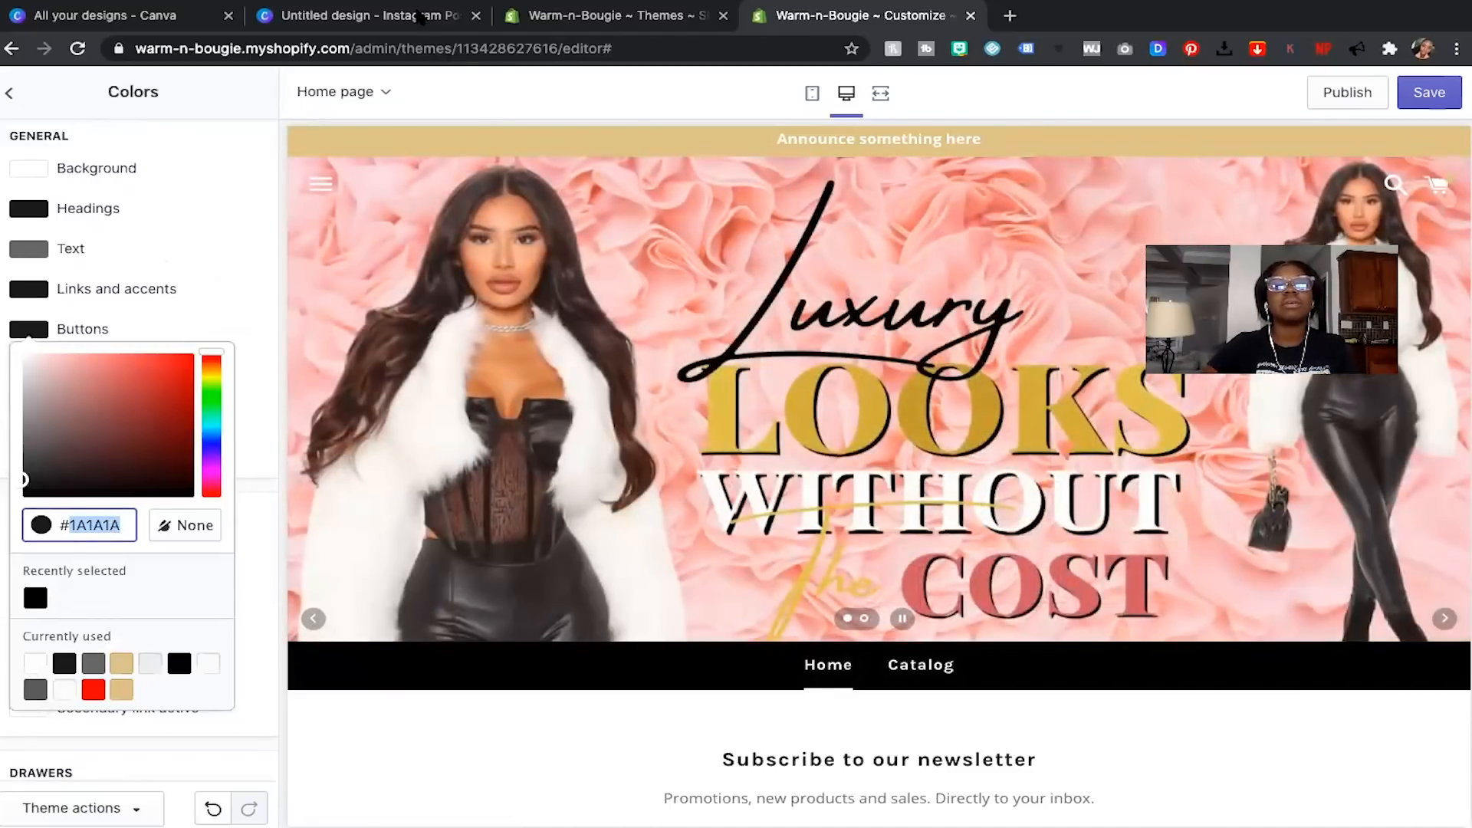
{"action": "left_click", "coordinate": [421, 17]}
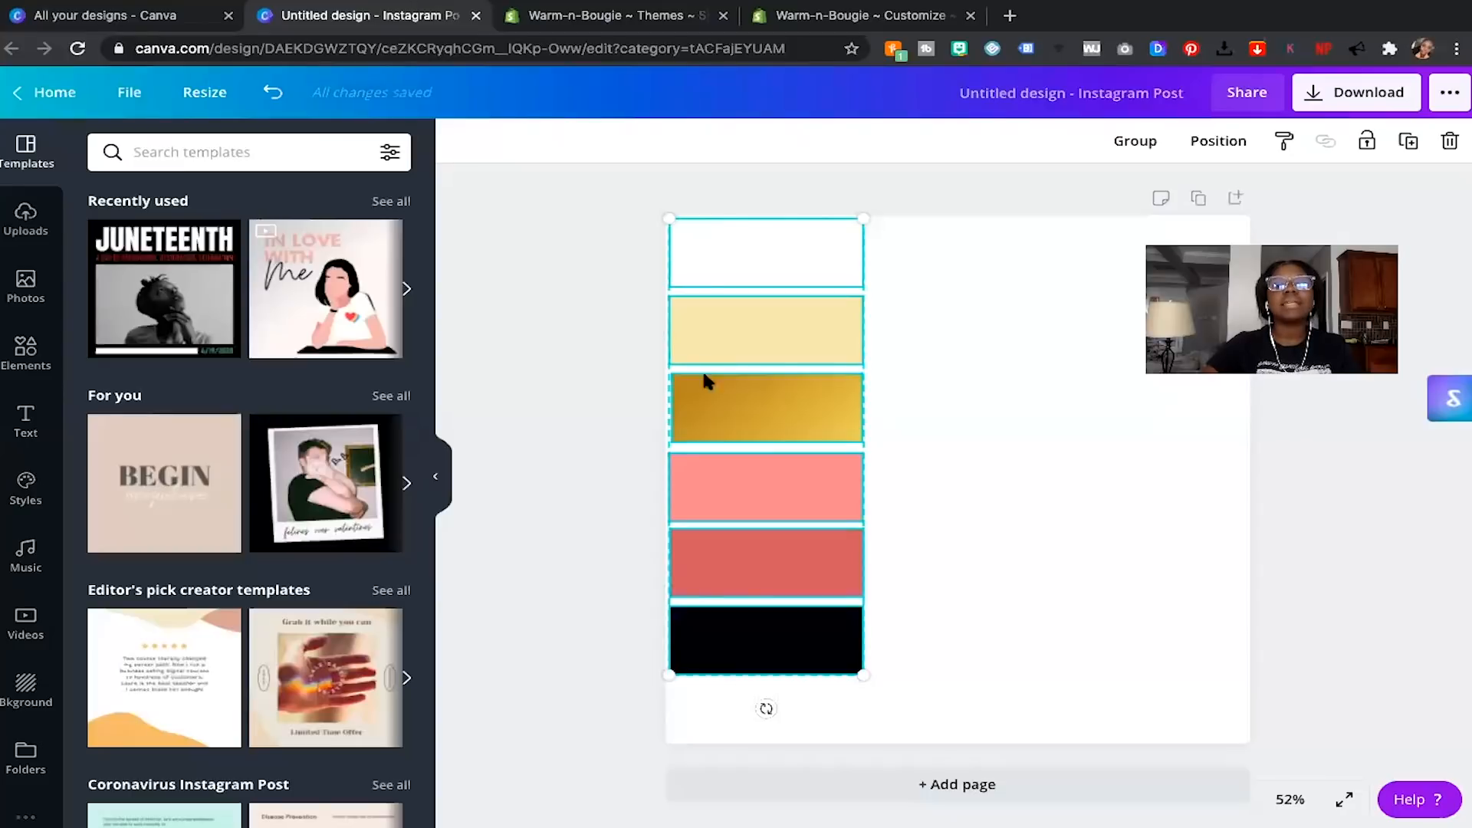
{"action": "left_click", "coordinate": [955, 485]}
{"action": "left_click", "coordinate": [822, 537]}
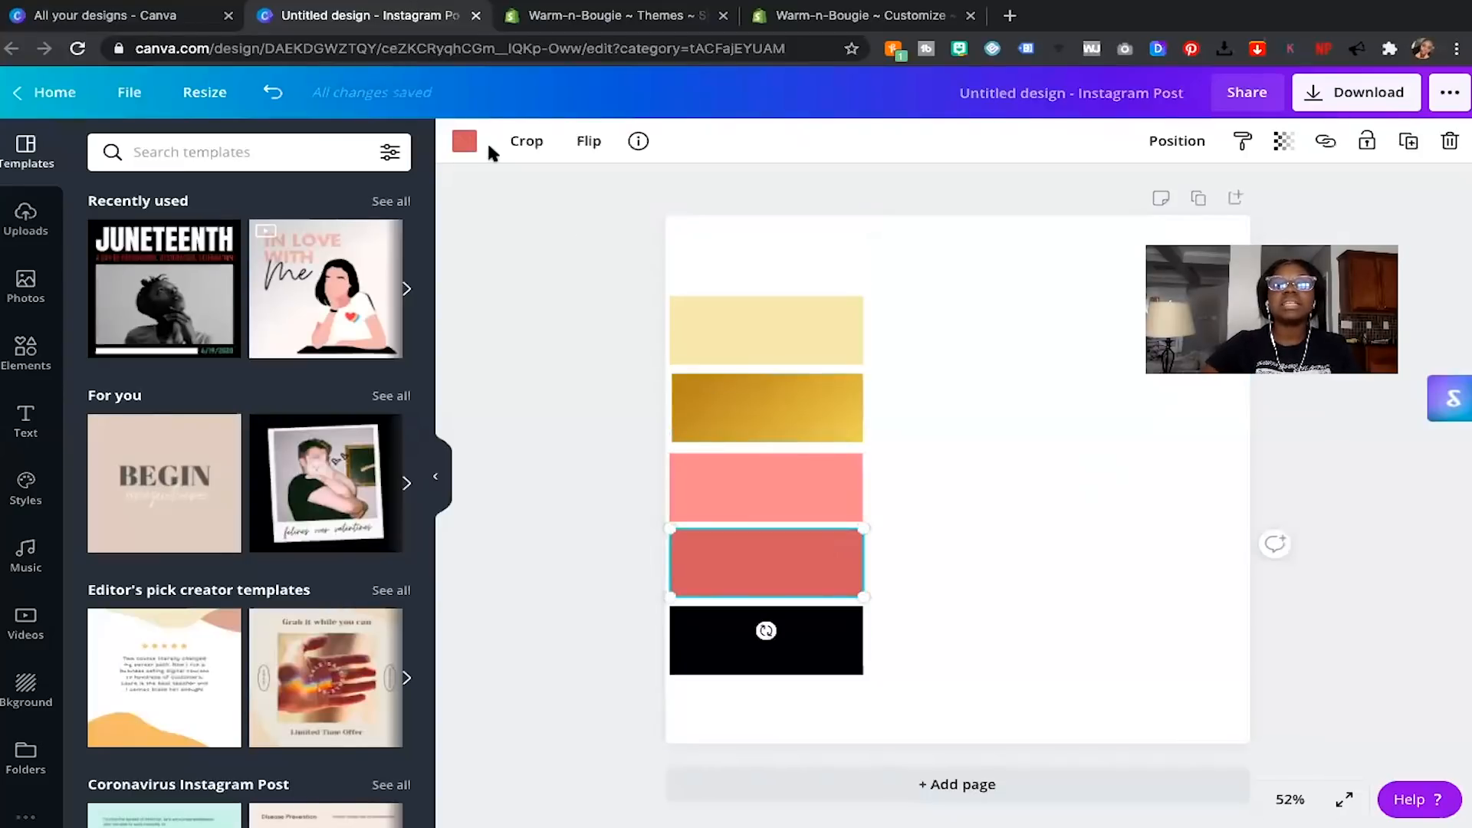
{"action": "left_click", "coordinate": [464, 140]}
{"action": "left_click", "coordinate": [111, 238]}
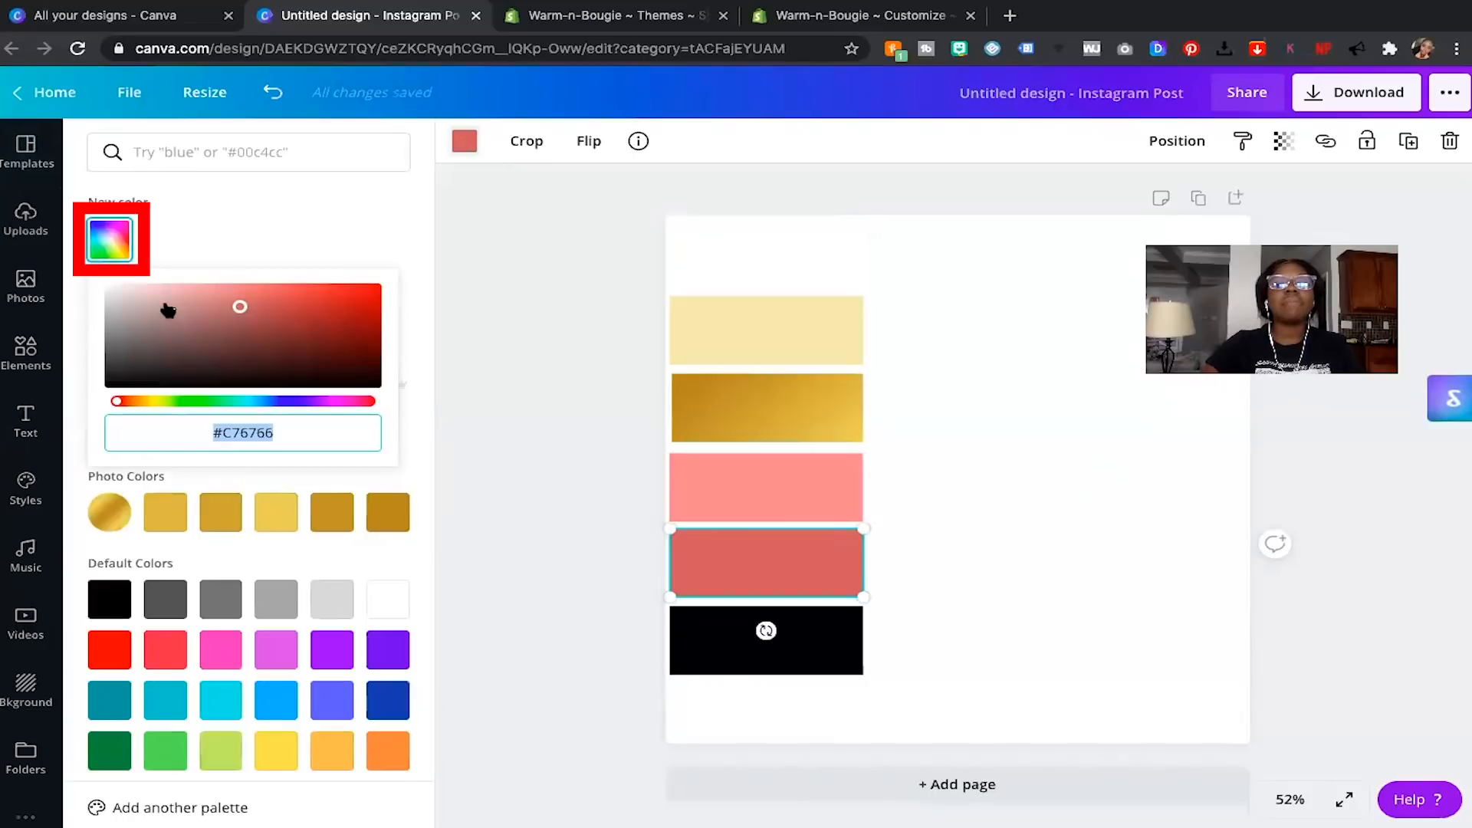
Switch back to the Shopify theme editor and set the Buttons color to the copied coral hex code.
{"action": "left_click", "coordinate": [908, 15]}
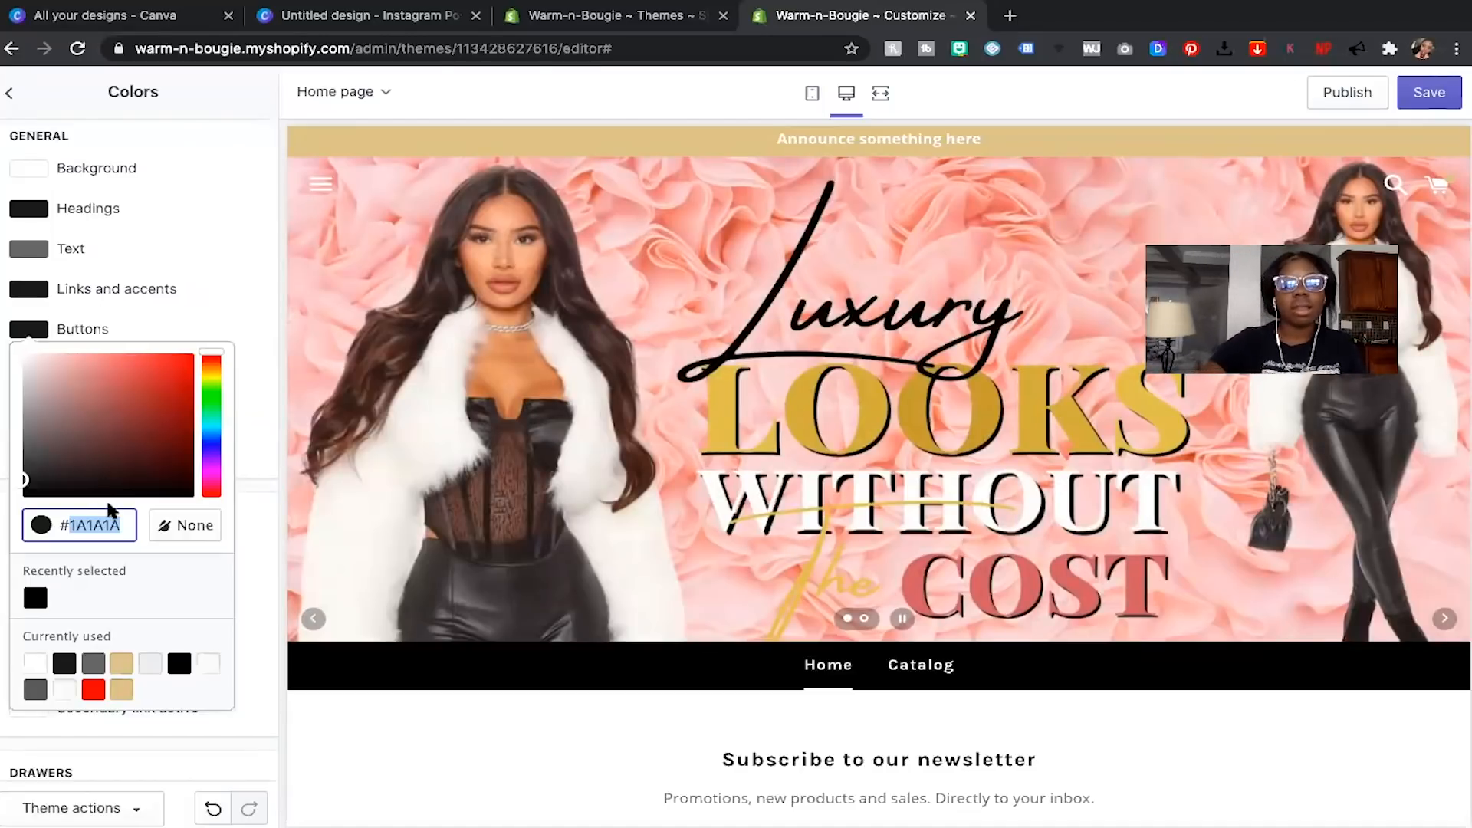
{"action": "key", "text": "ctrl+v"}
{"action": "left_click", "coordinate": [197, 304]}
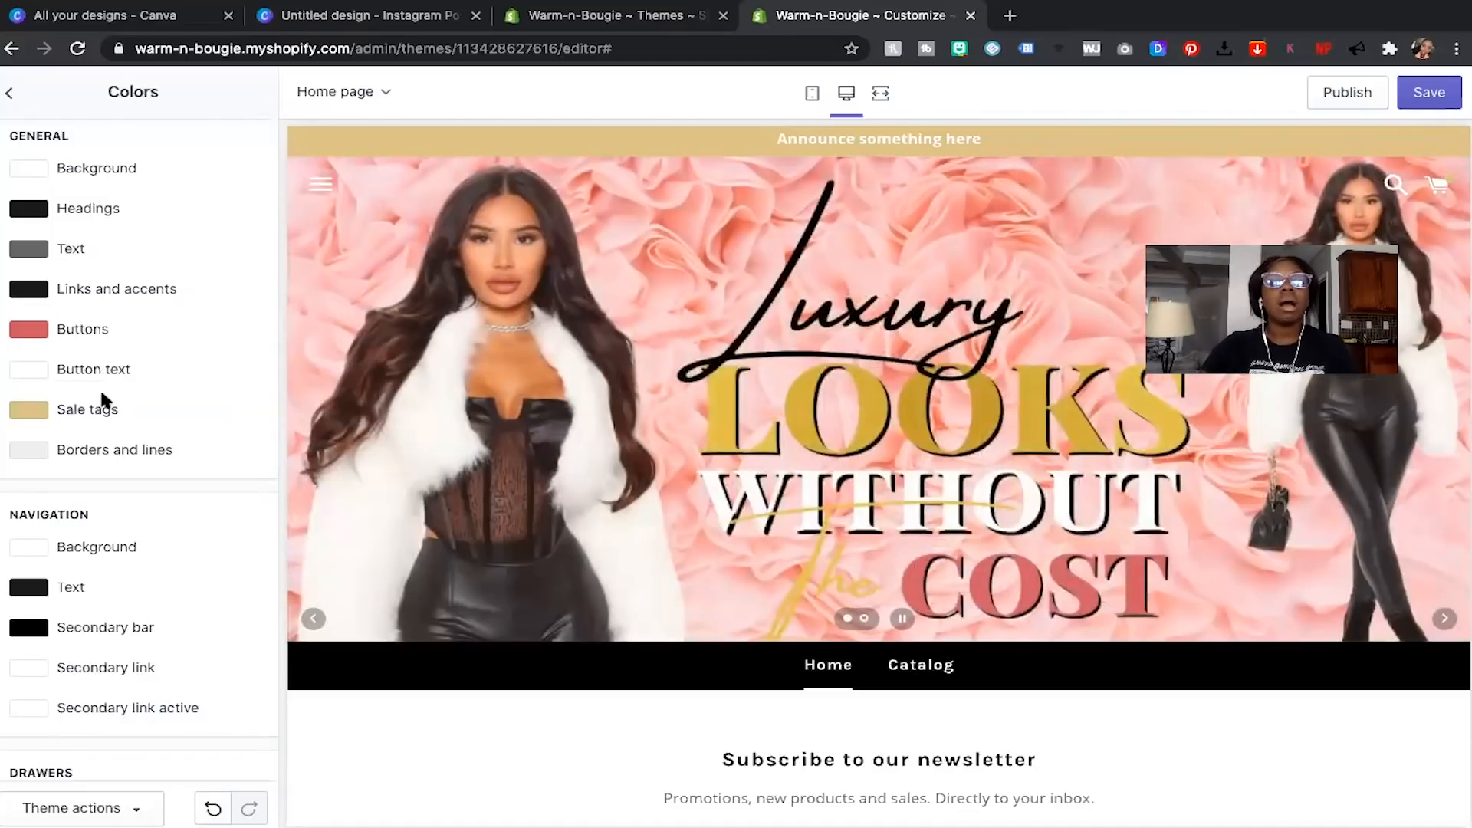
Look over the remaining color options, open the theme's Typography settings and examine the heading and body text options.
{"action": "scroll", "coordinate": [102, 399], "scroll_direction": "down", "scroll_amount": 2}
{"action": "scroll", "coordinate": [104, 396], "scroll_direction": "up", "scroll_amount": 3}
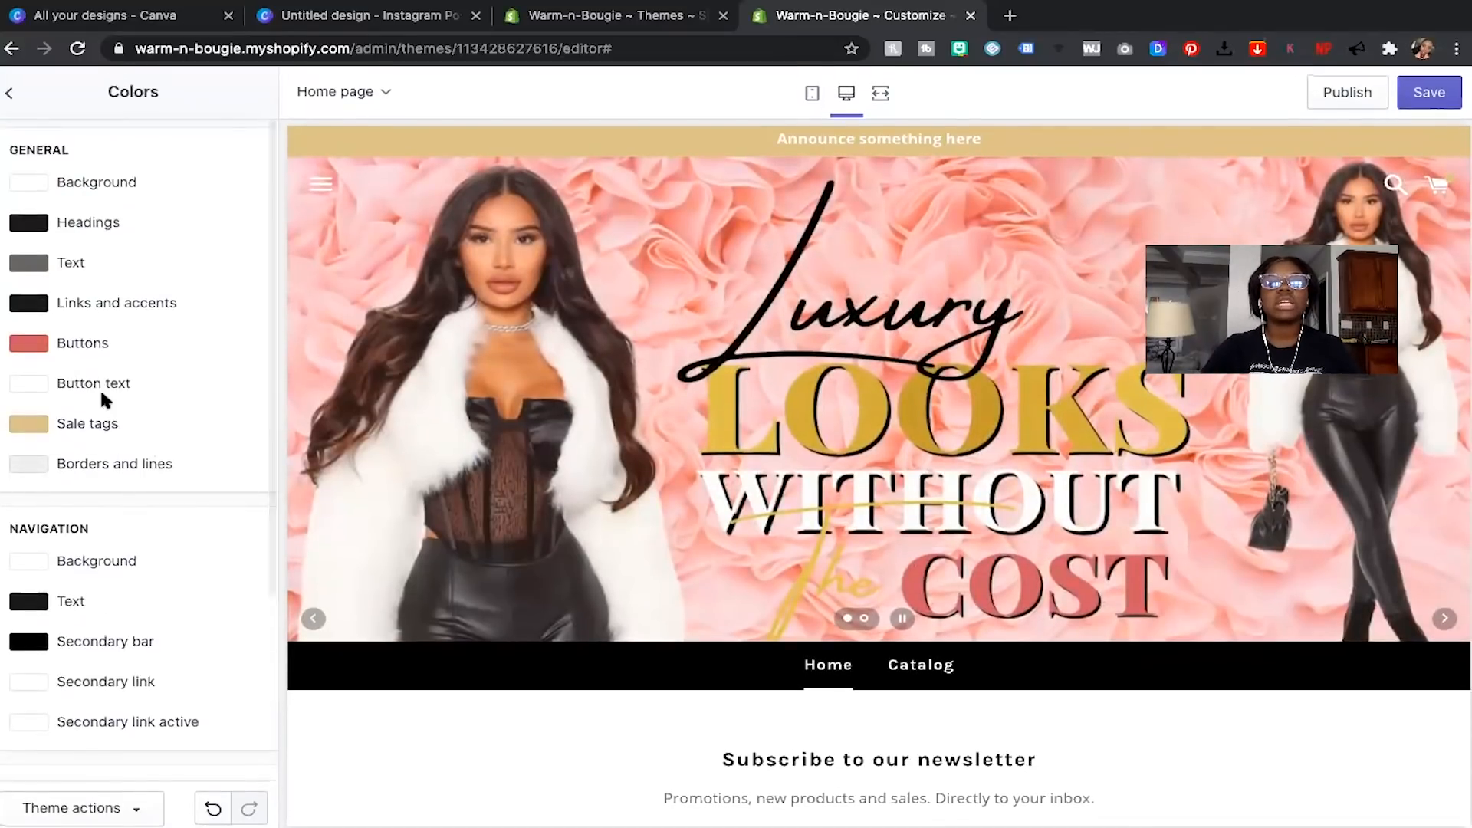
{"action": "left_click", "coordinate": [7, 93]}
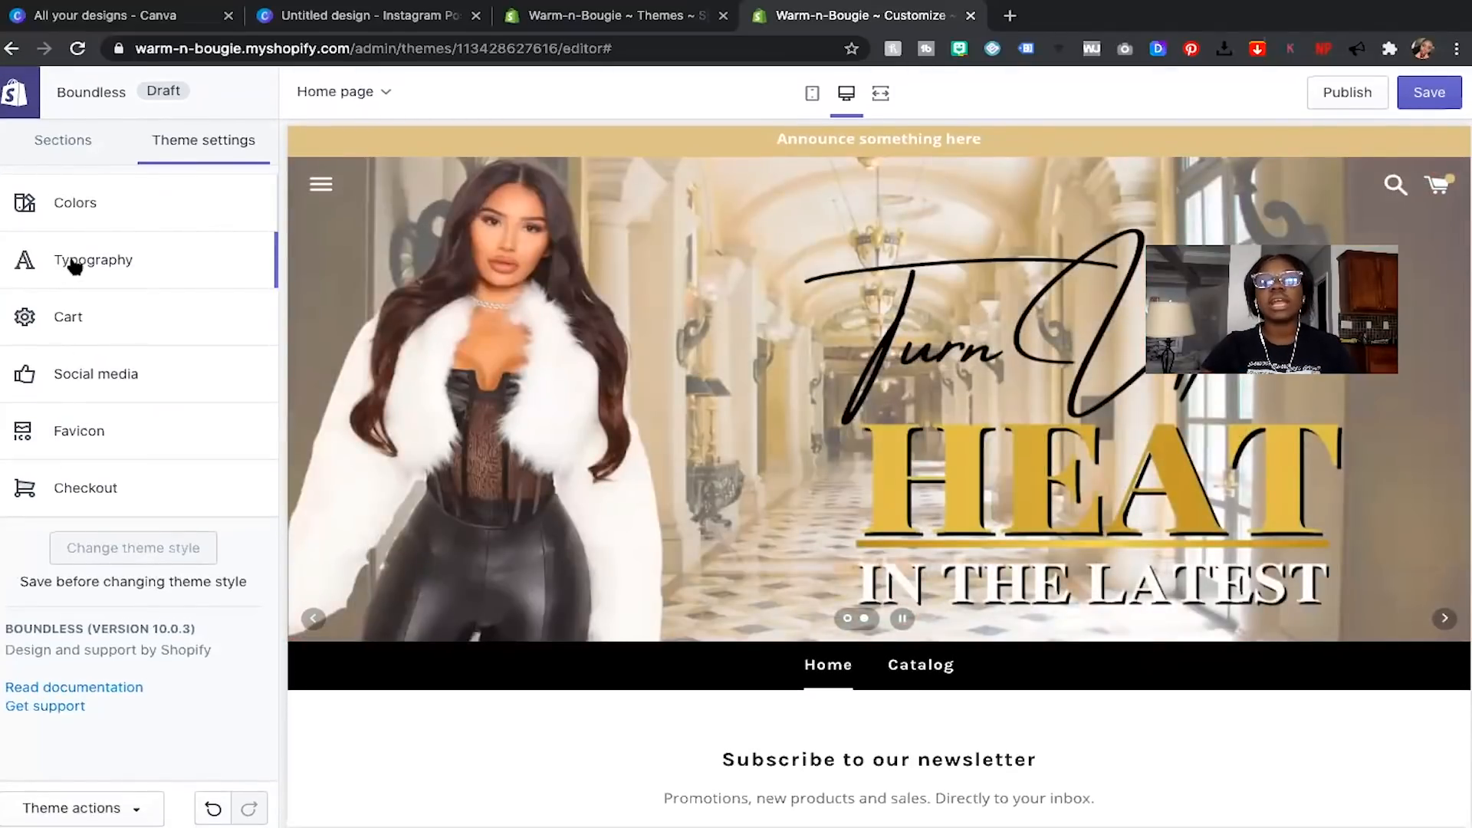
{"action": "left_click", "coordinate": [74, 259]}
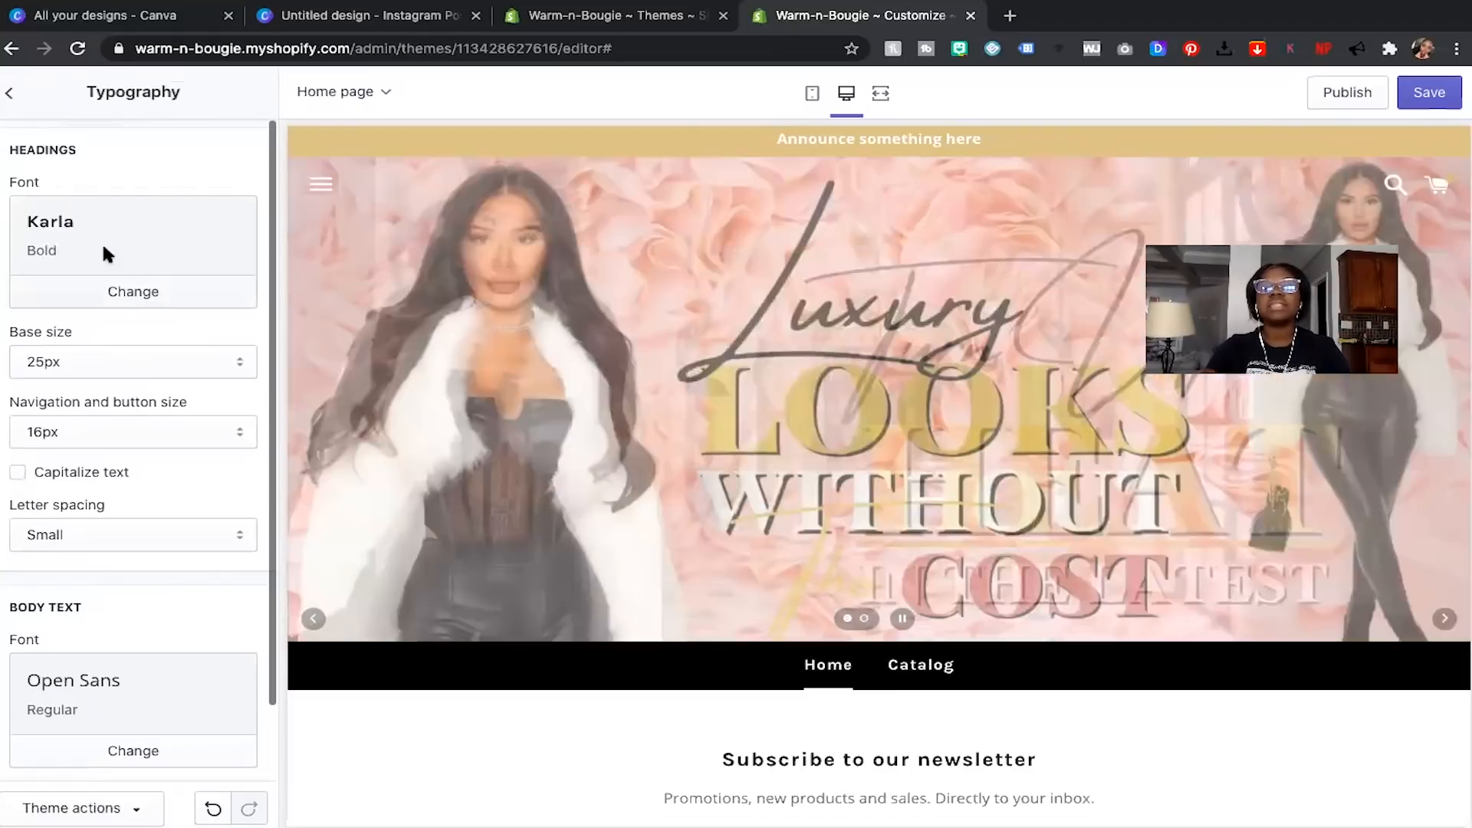
{"action": "scroll", "coordinate": [507, 598], "scroll_direction": "down", "scroll_amount": 3}
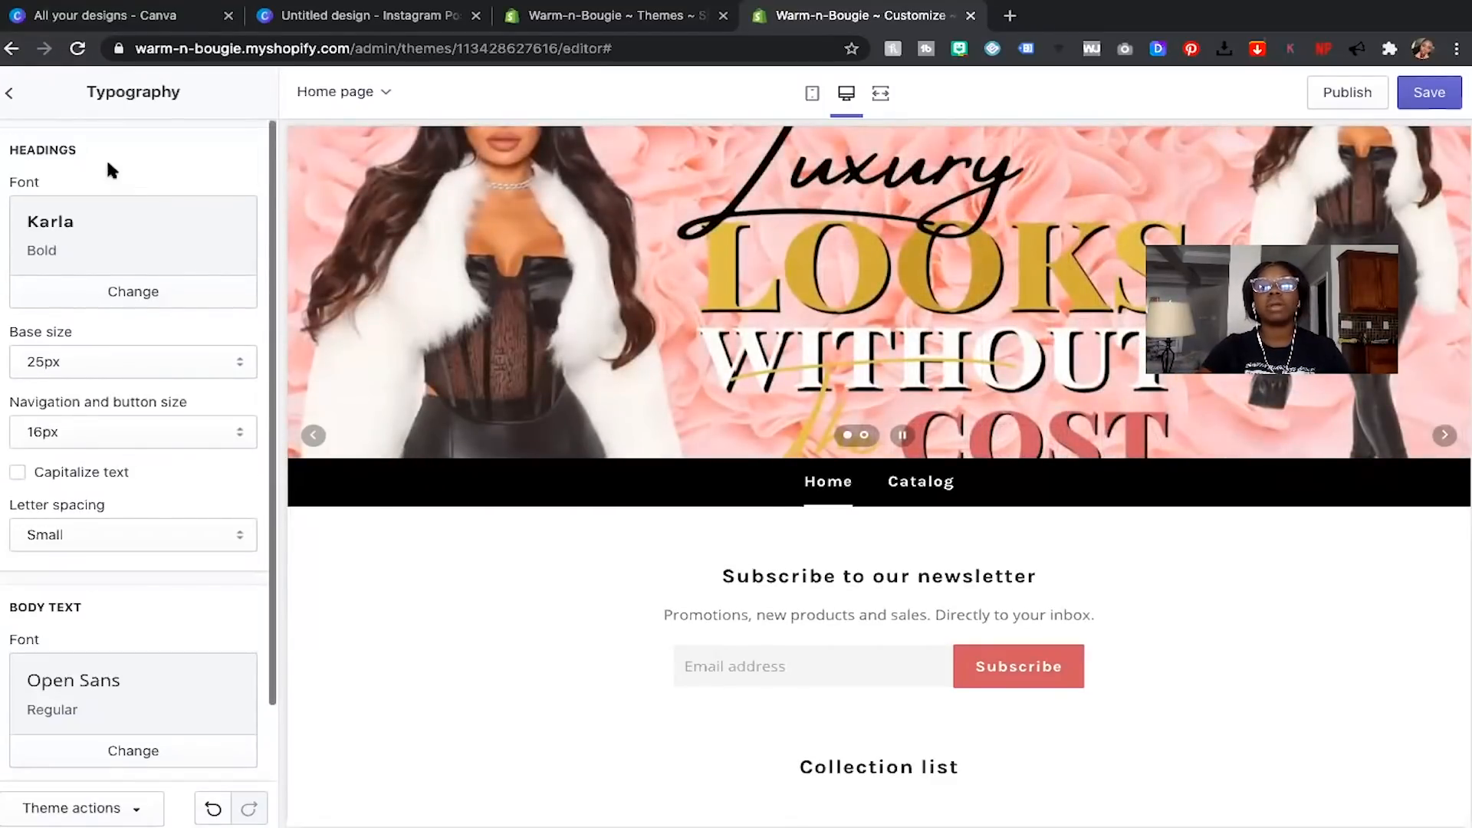
{"action": "scroll", "coordinate": [82, 414], "scroll_direction": "down", "scroll_amount": 1}
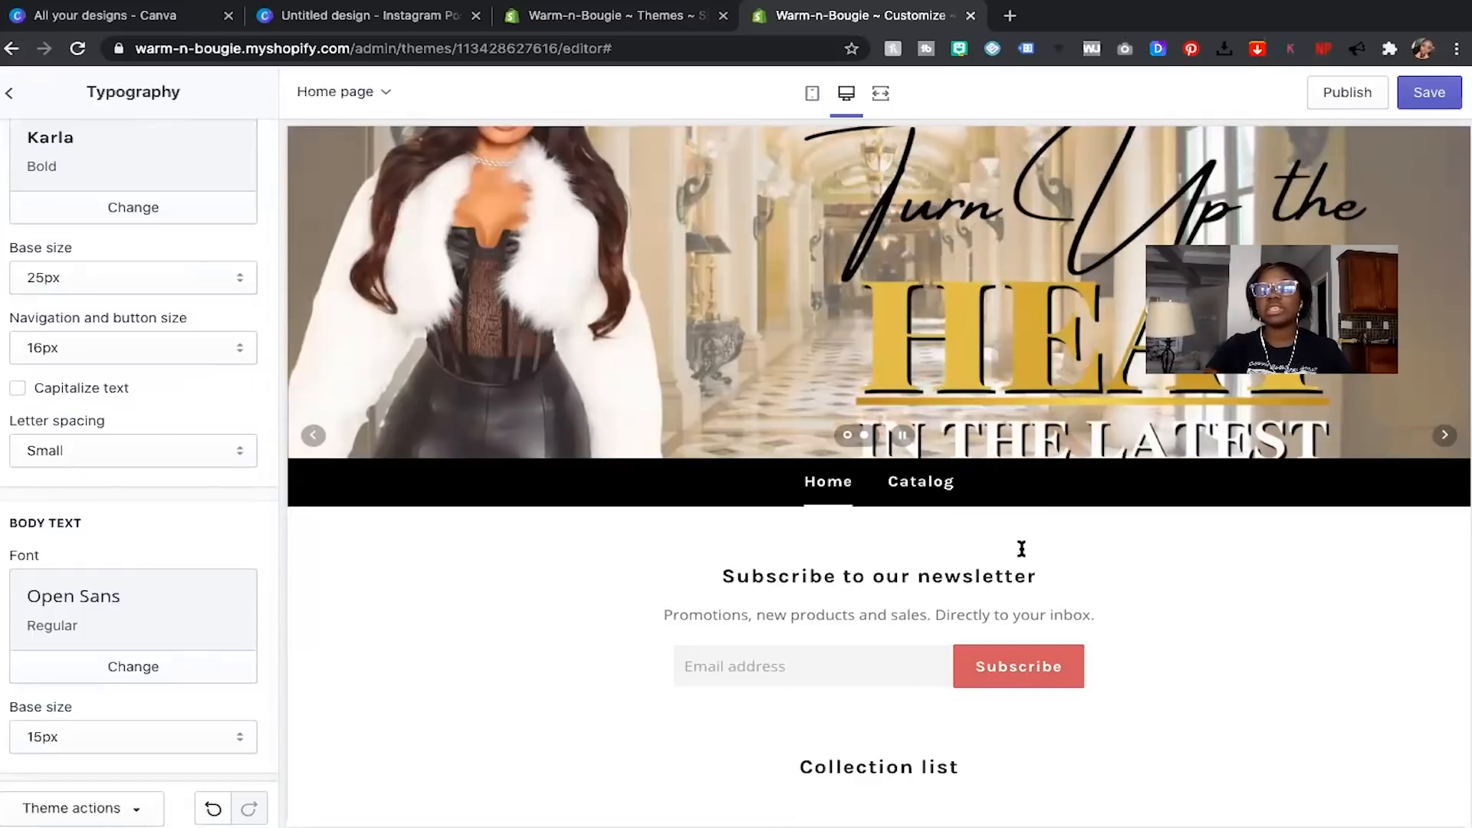
Save the theme changes and switch to the Canva palette design.
{"action": "left_click", "coordinate": [1423, 92]}
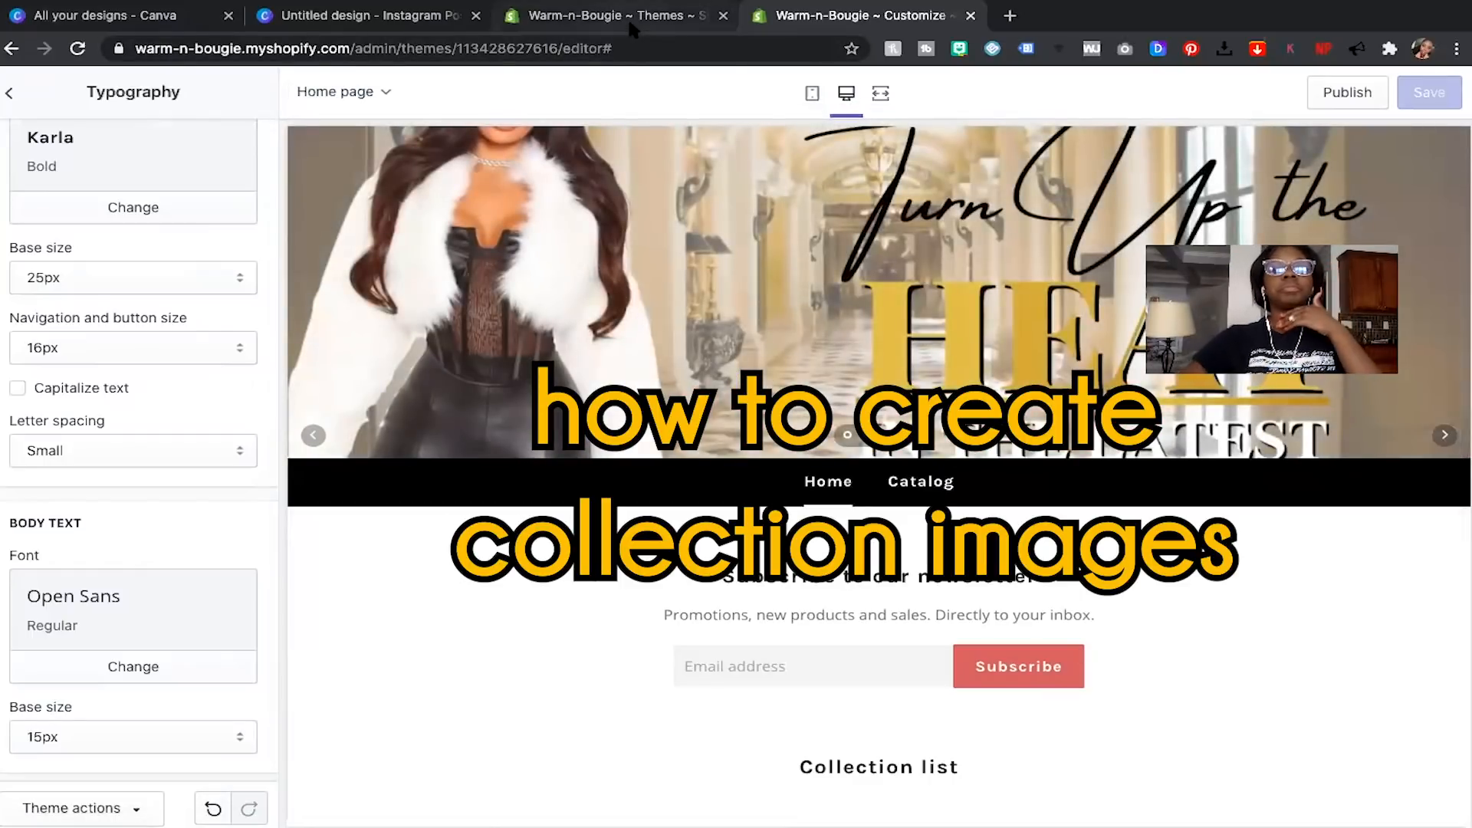
{"action": "left_click", "coordinate": [408, 23]}
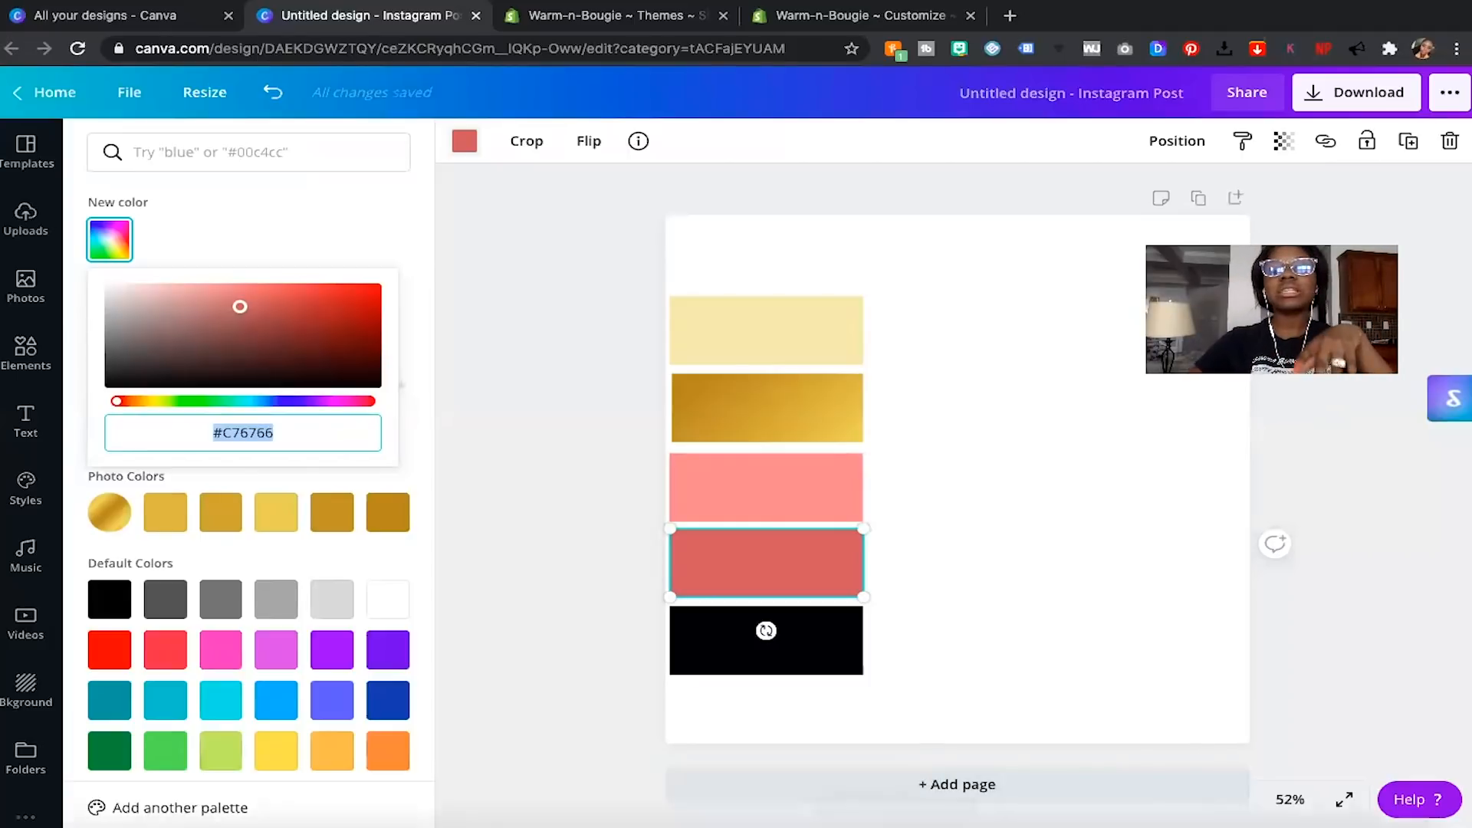
Add a blank second page and place the gold gradient image on it, searching the uploads for "meta".
{"action": "left_click", "coordinate": [817, 790]}
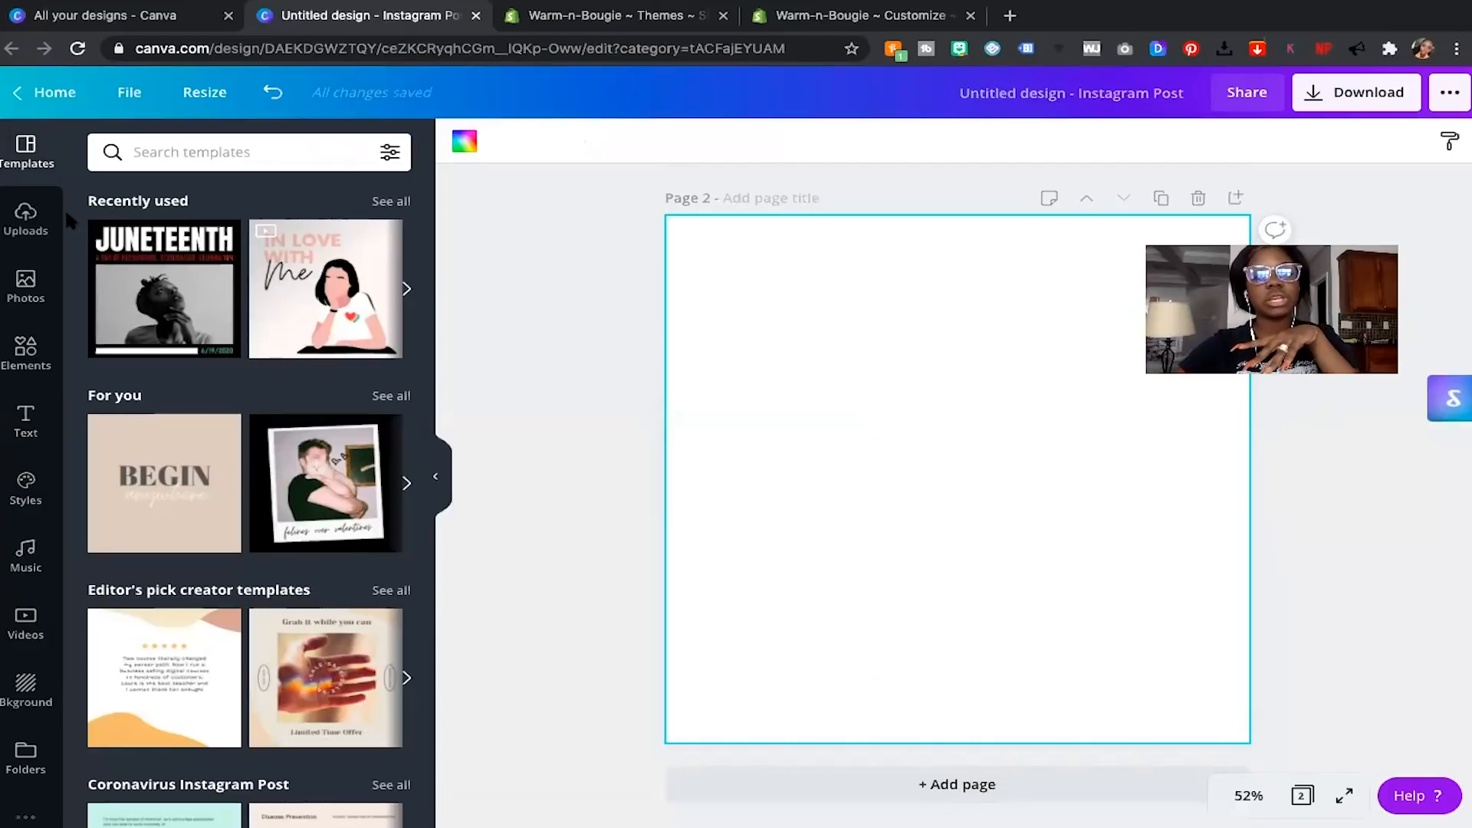
{"action": "left_click", "coordinate": [26, 220]}
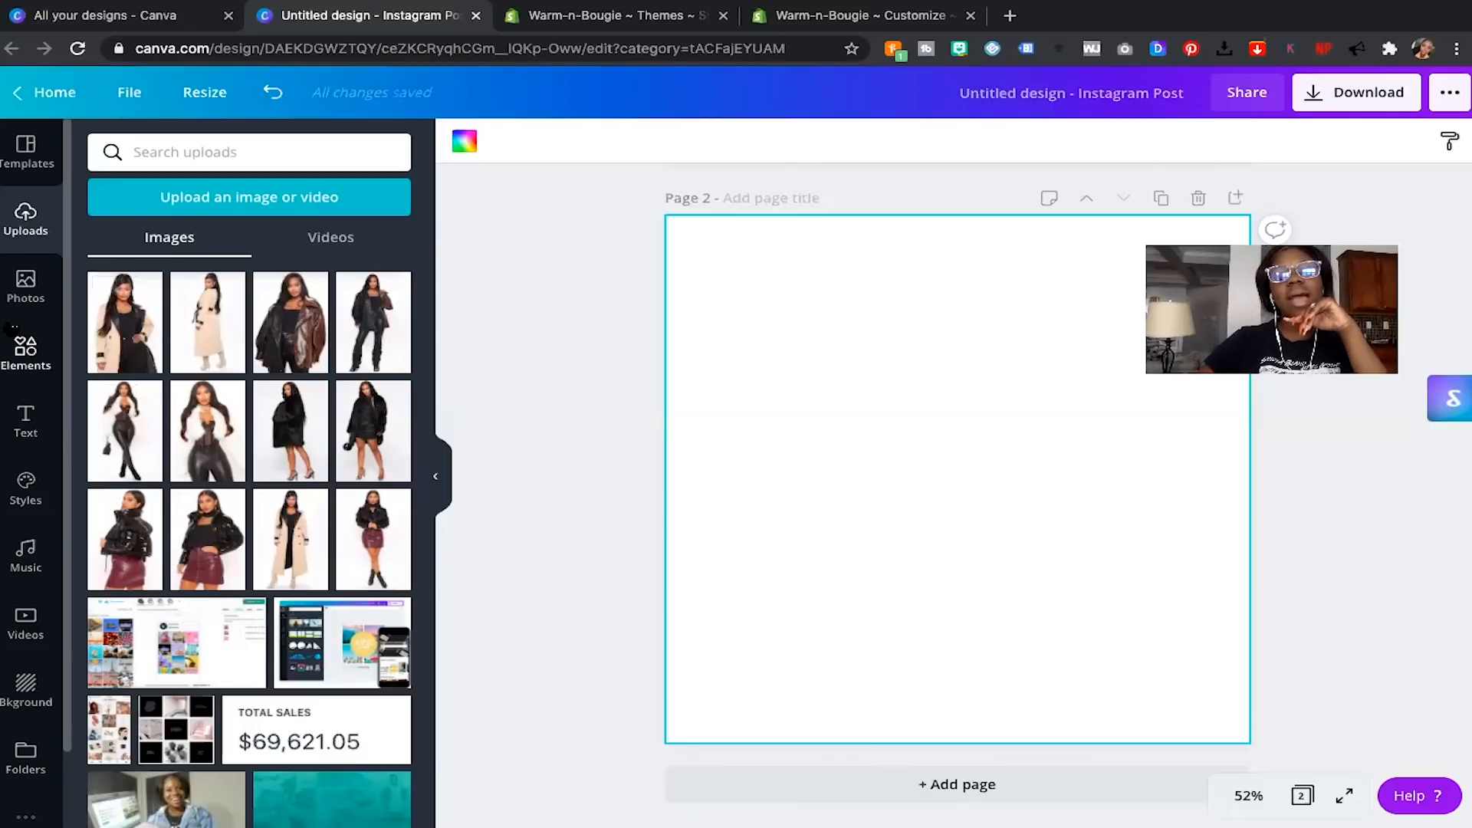
{"action": "left_click", "coordinate": [169, 149]}
{"action": "type", "text": "metal"}
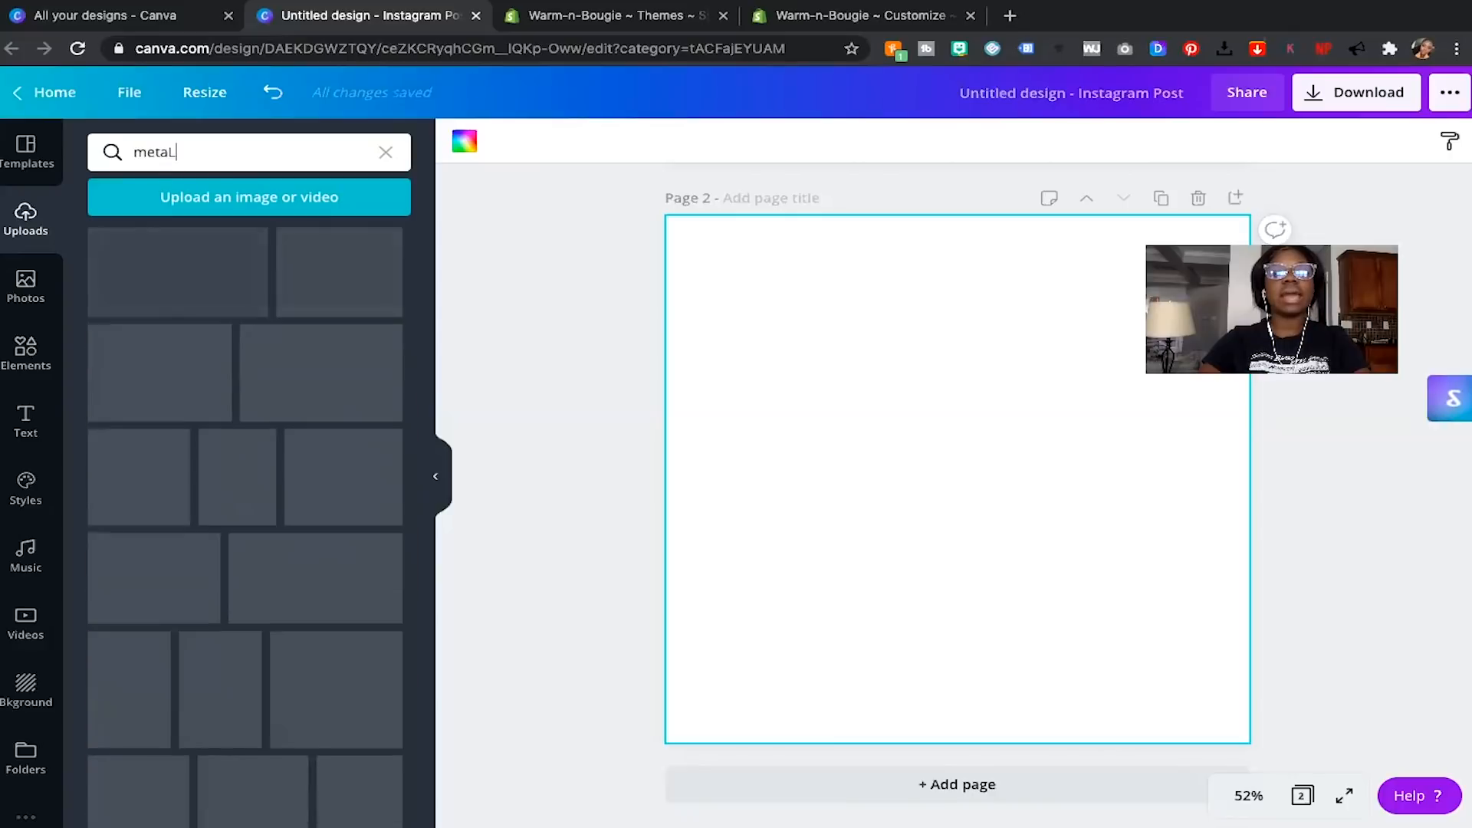
{"action": "key", "text": "BackSpace"}
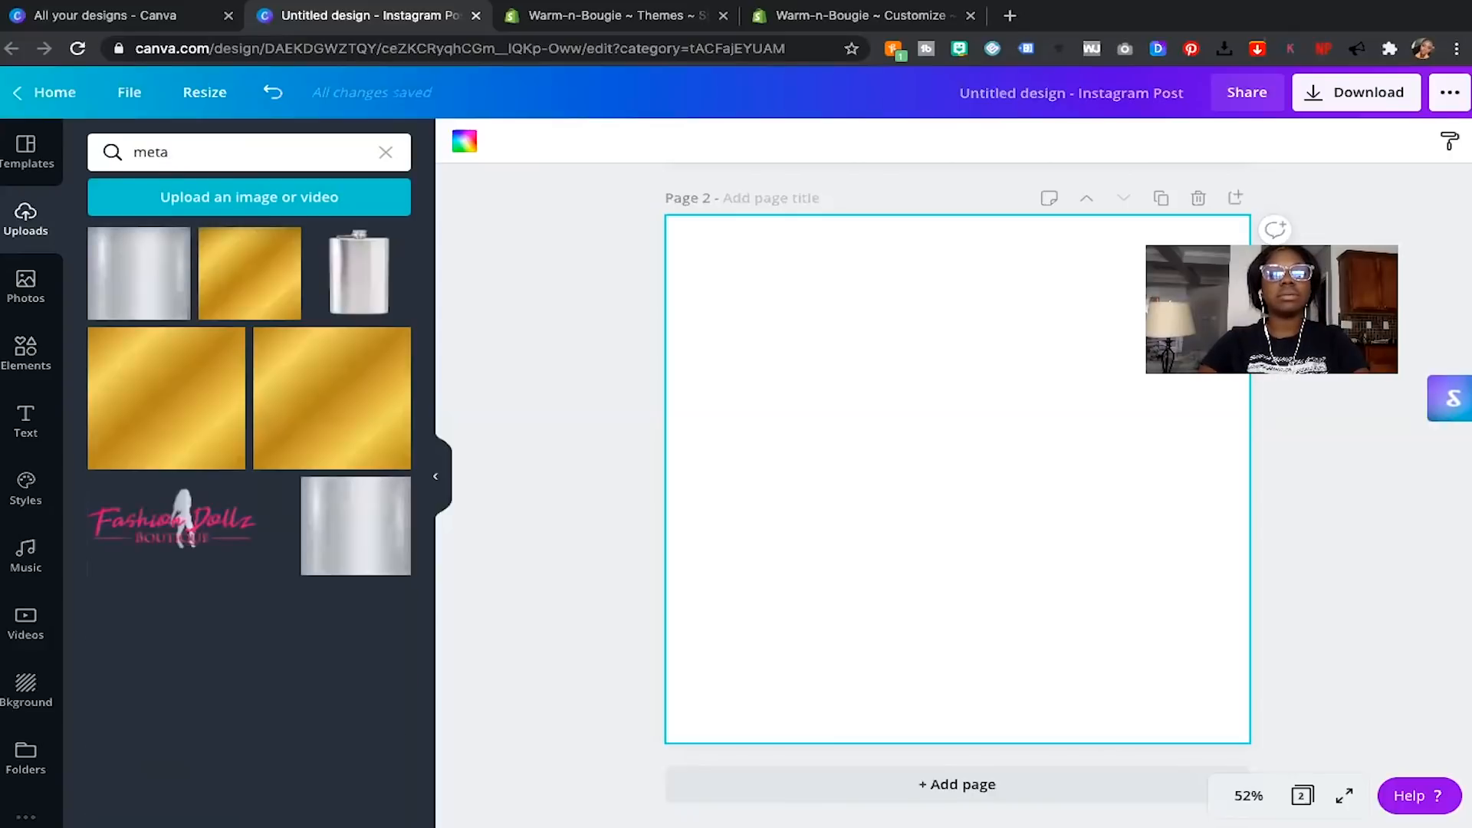
{"action": "left_click", "coordinate": [167, 398]}
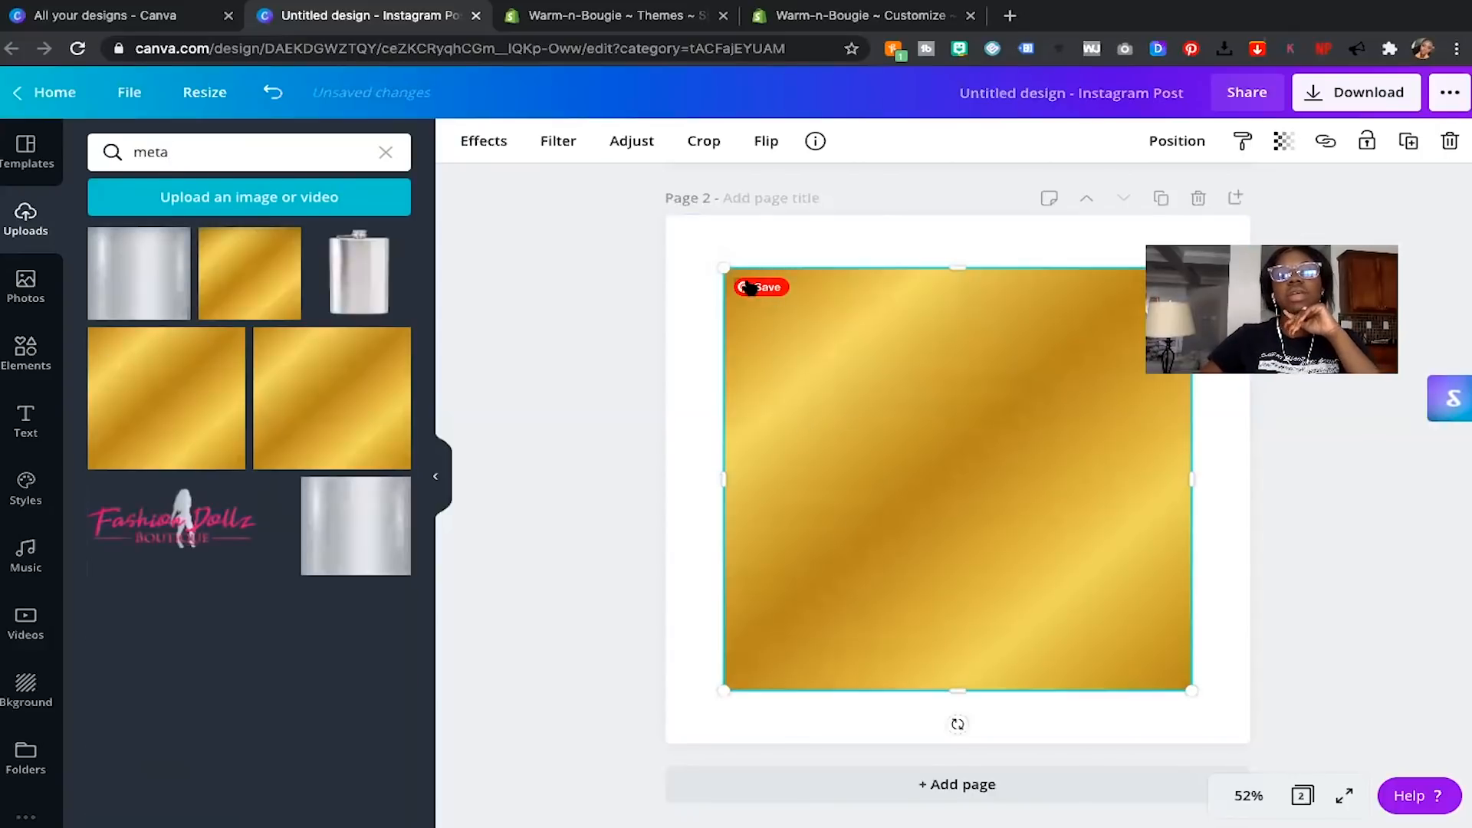
Enlarge the gold image to cover all of page 2 and lock it in place.
{"action": "left_click_drag", "start_coordinate": [726, 257], "coordinate": [665, 215]}
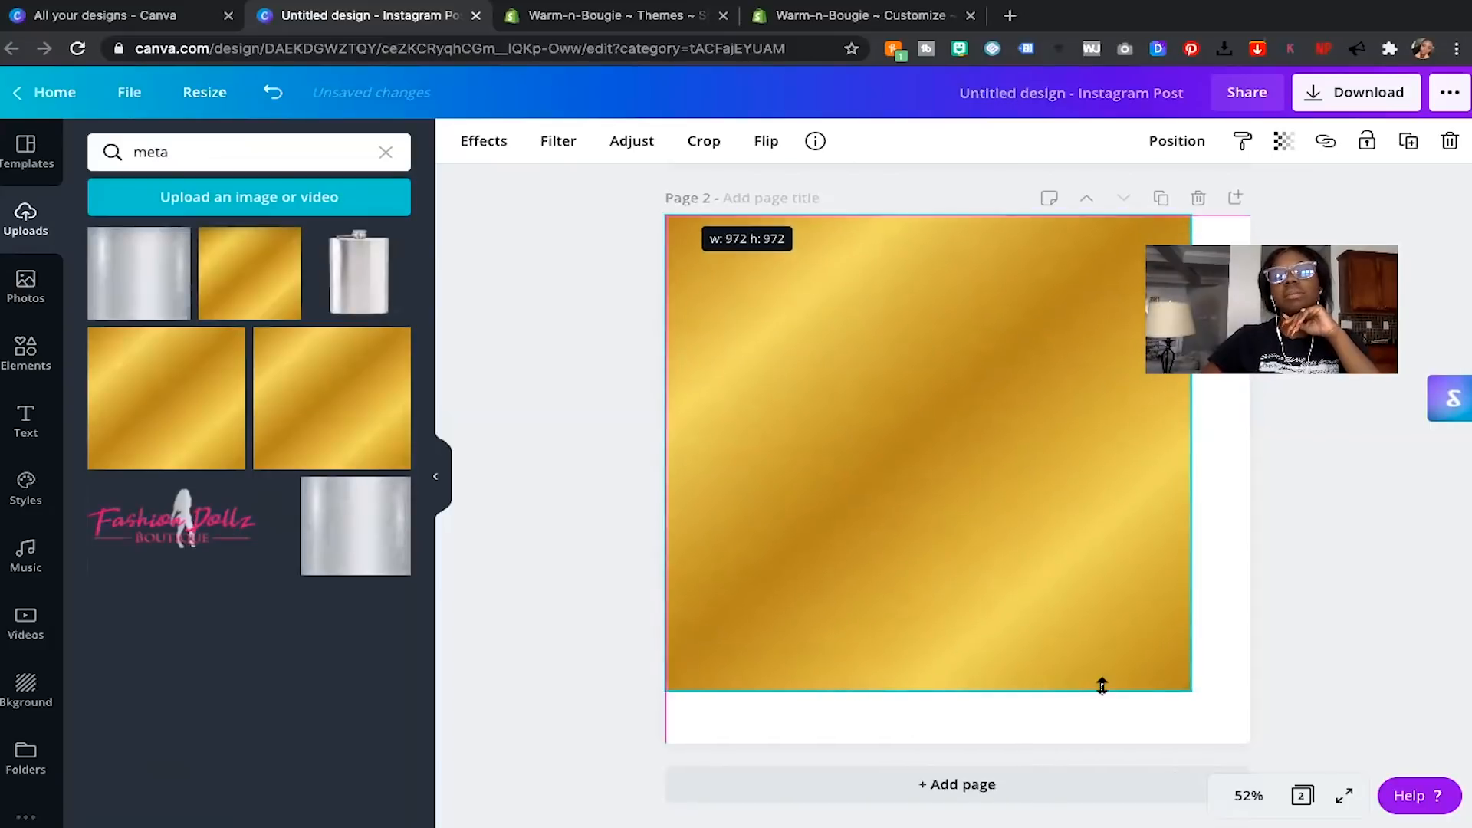
{"action": "left_click_drag", "start_coordinate": [1187, 692], "coordinate": [1250, 742]}
{"action": "left_click", "coordinate": [1367, 141]}
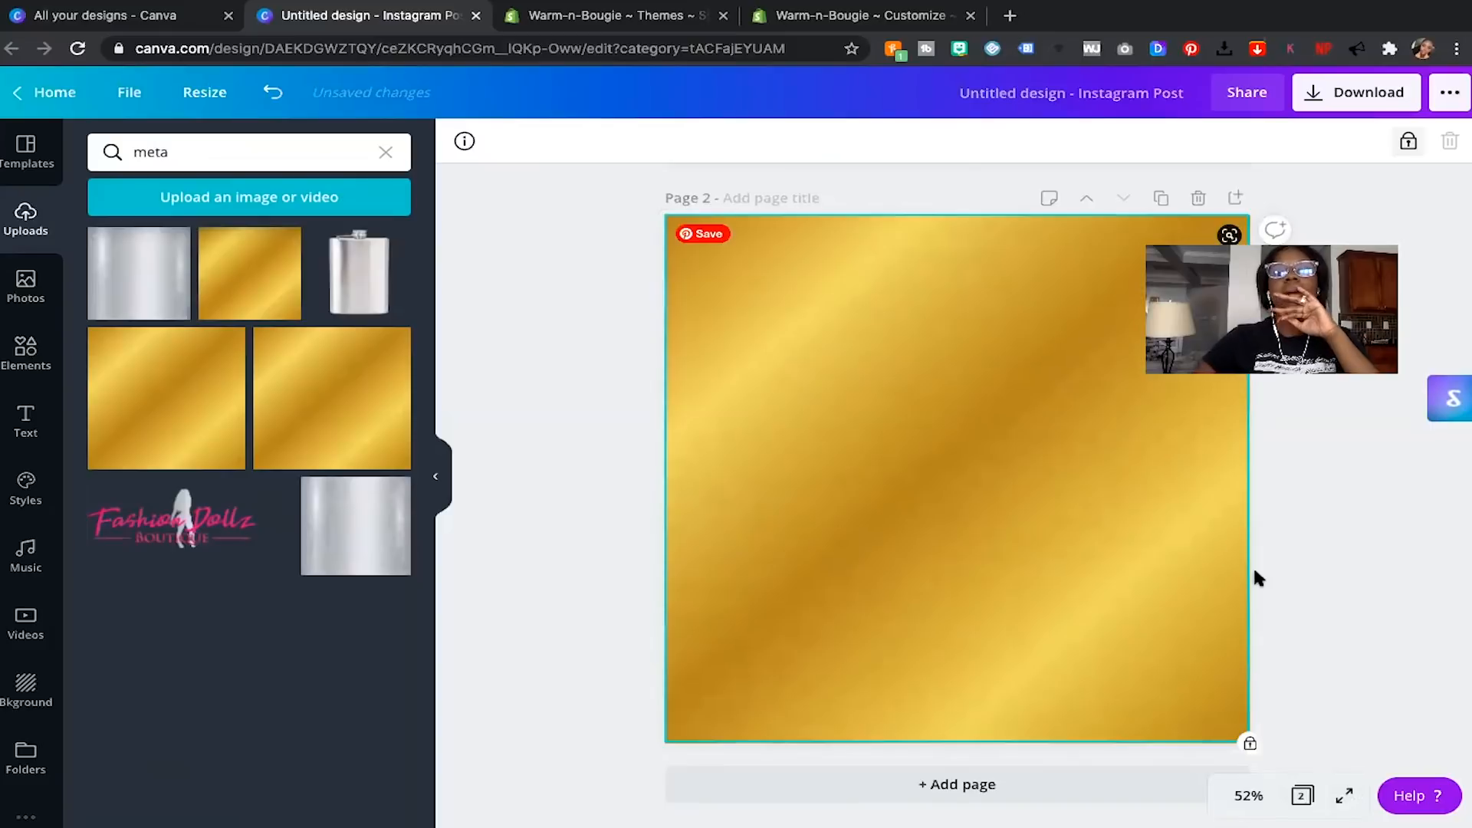
Duplicate the gold background page twice.
{"action": "left_click", "coordinate": [1161, 198]}
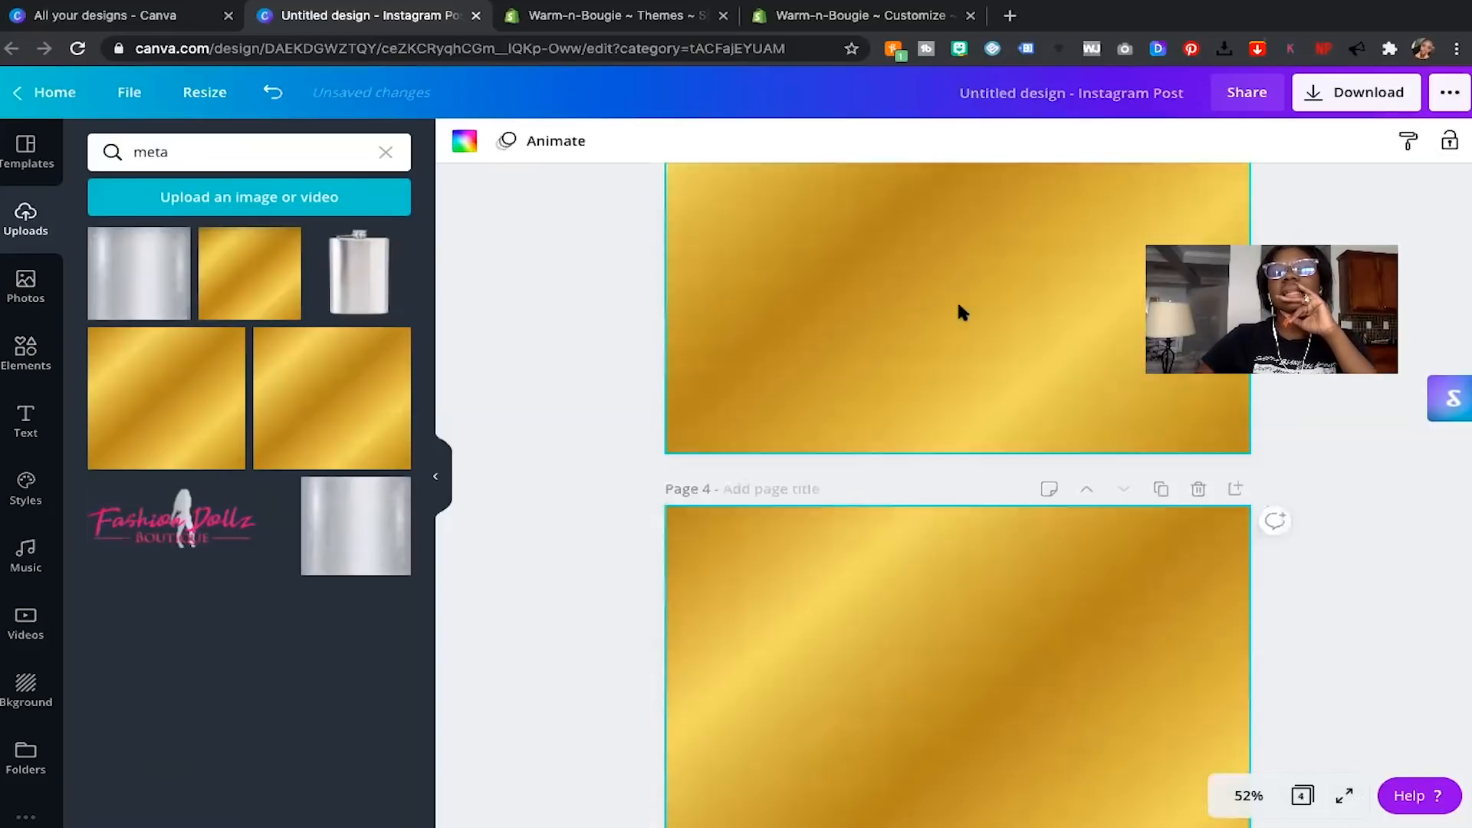
{"action": "scroll", "coordinate": [918, 347], "scroll_direction": "up", "scroll_amount": 10}
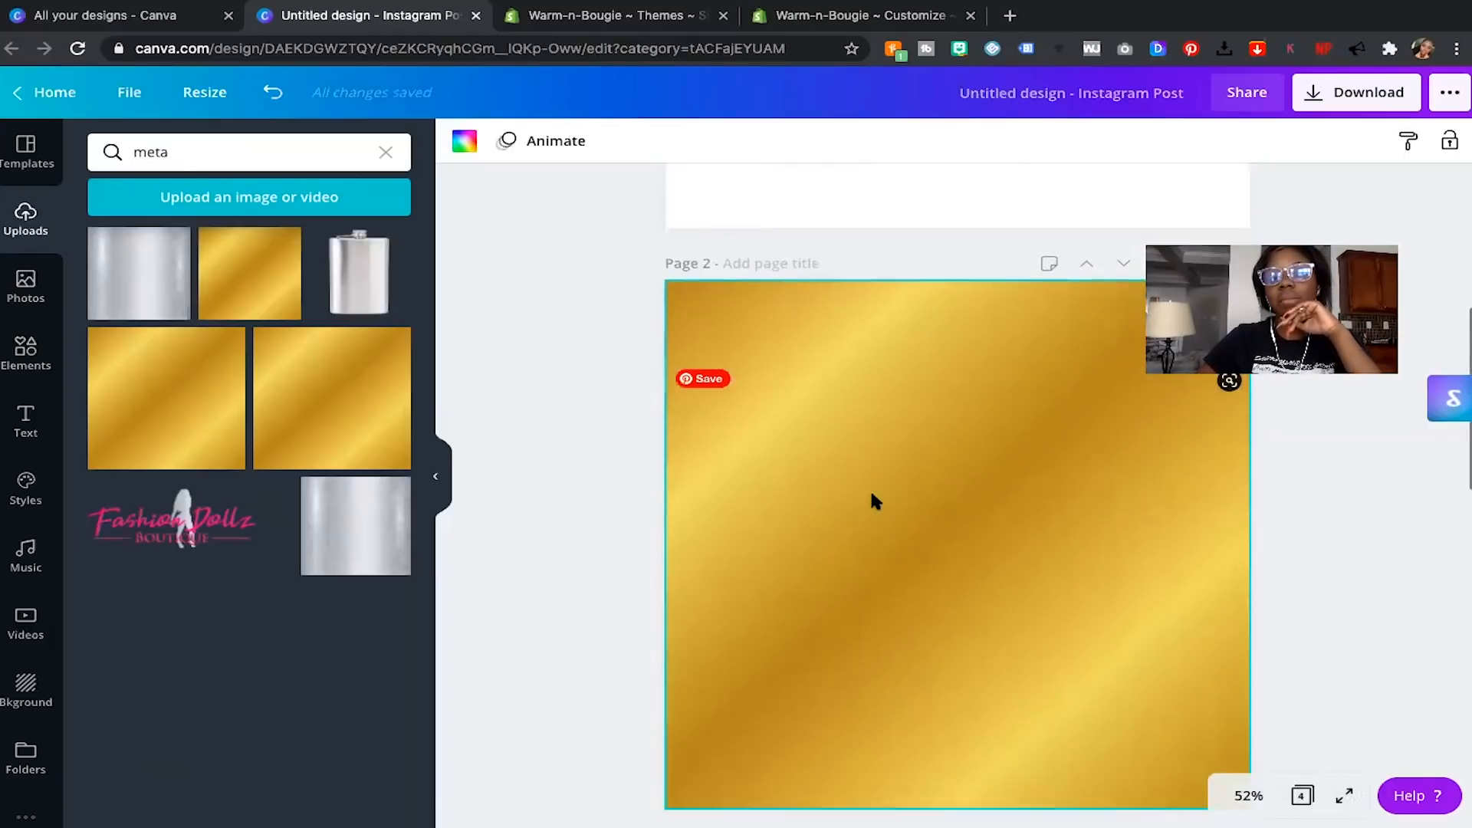
Place the uploaded full-length beige trench coat photo on page 2, enlarged to the right side with a thin gold border around it.
{"action": "left_click", "coordinate": [385, 155]}
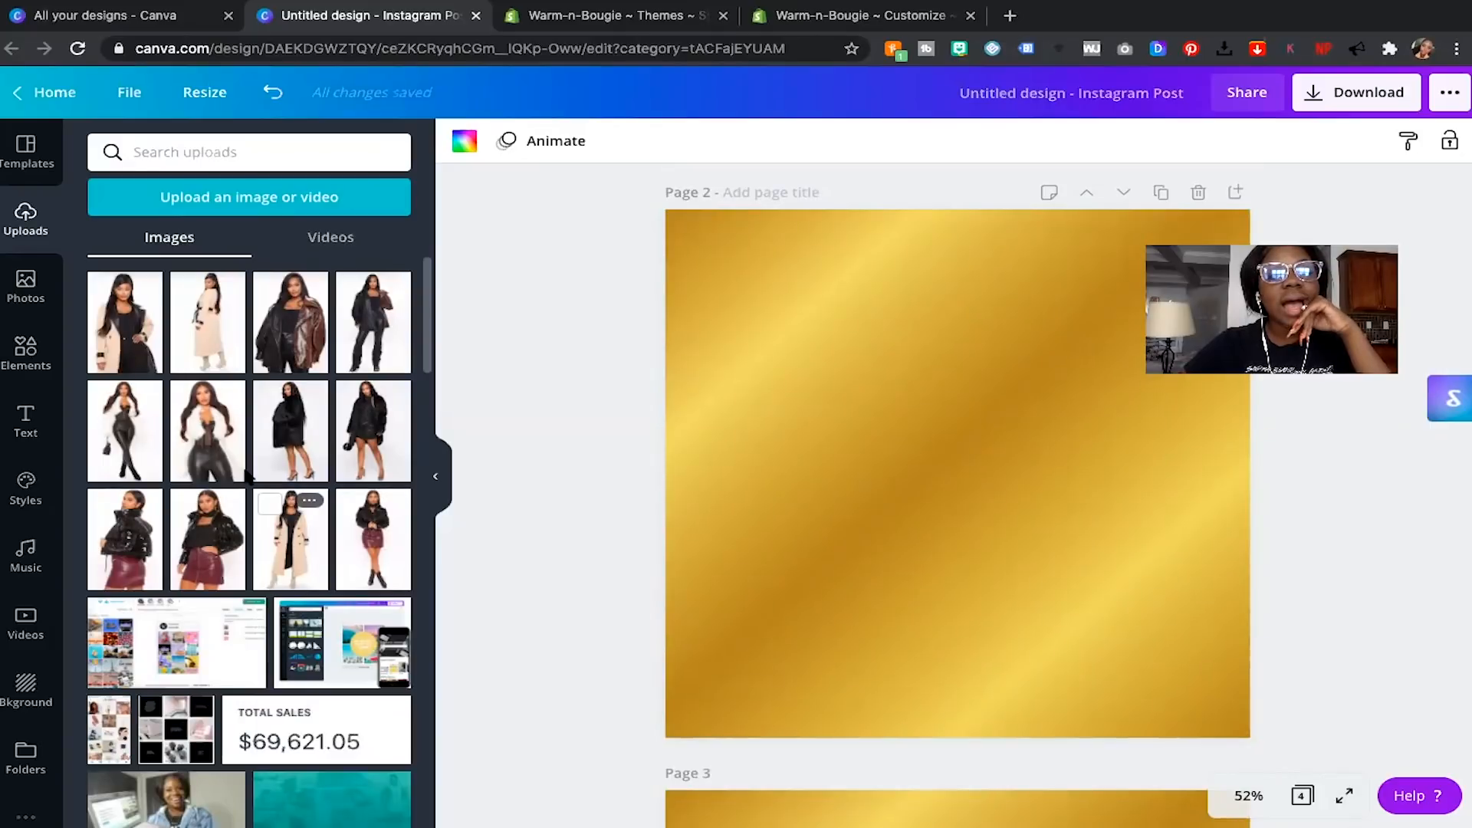
{"action": "left_click", "coordinate": [209, 347]}
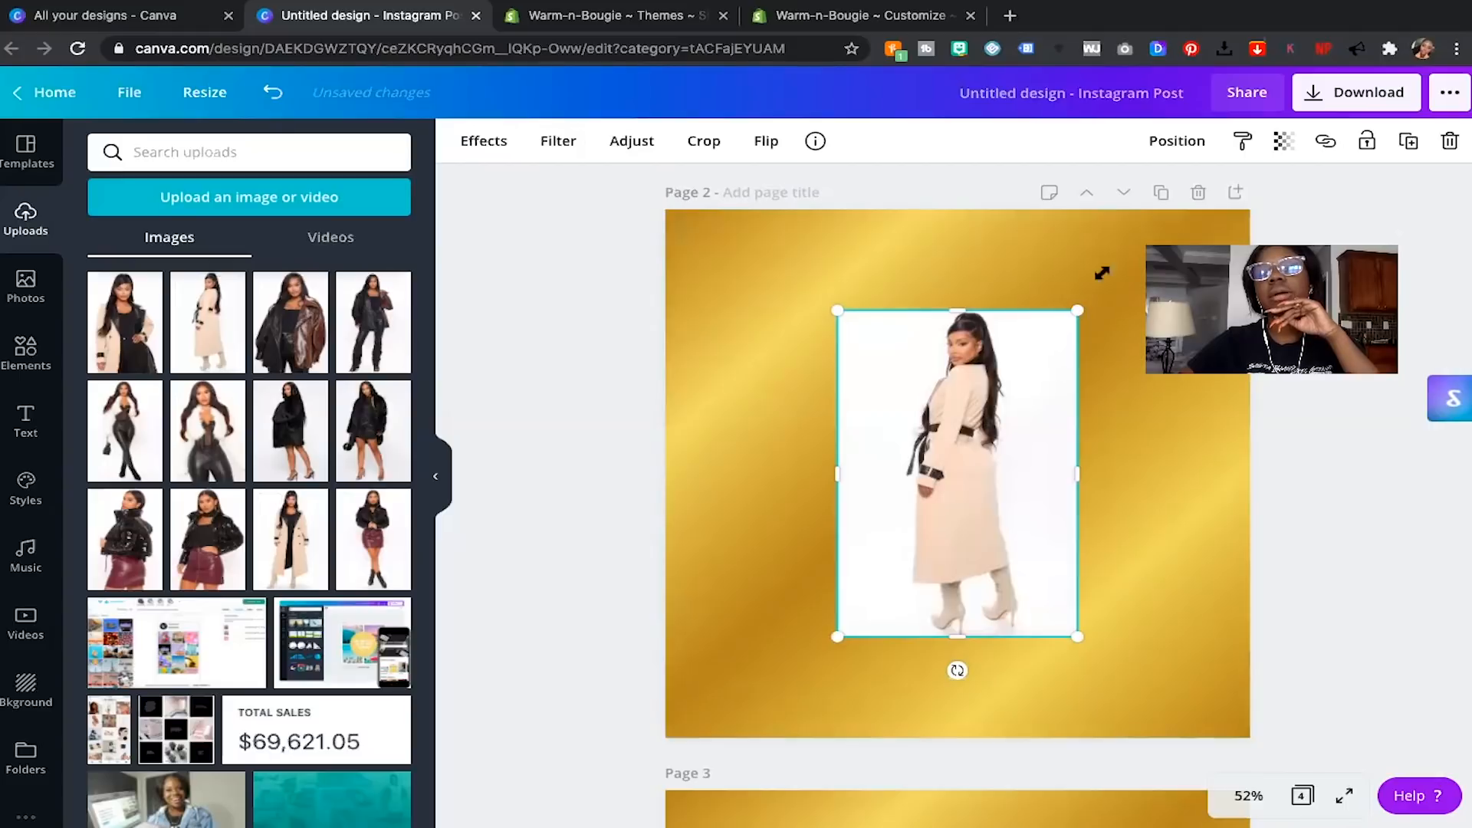
{"action": "left_click_drag", "start_coordinate": [1081, 301], "coordinate": [1145, 217]}
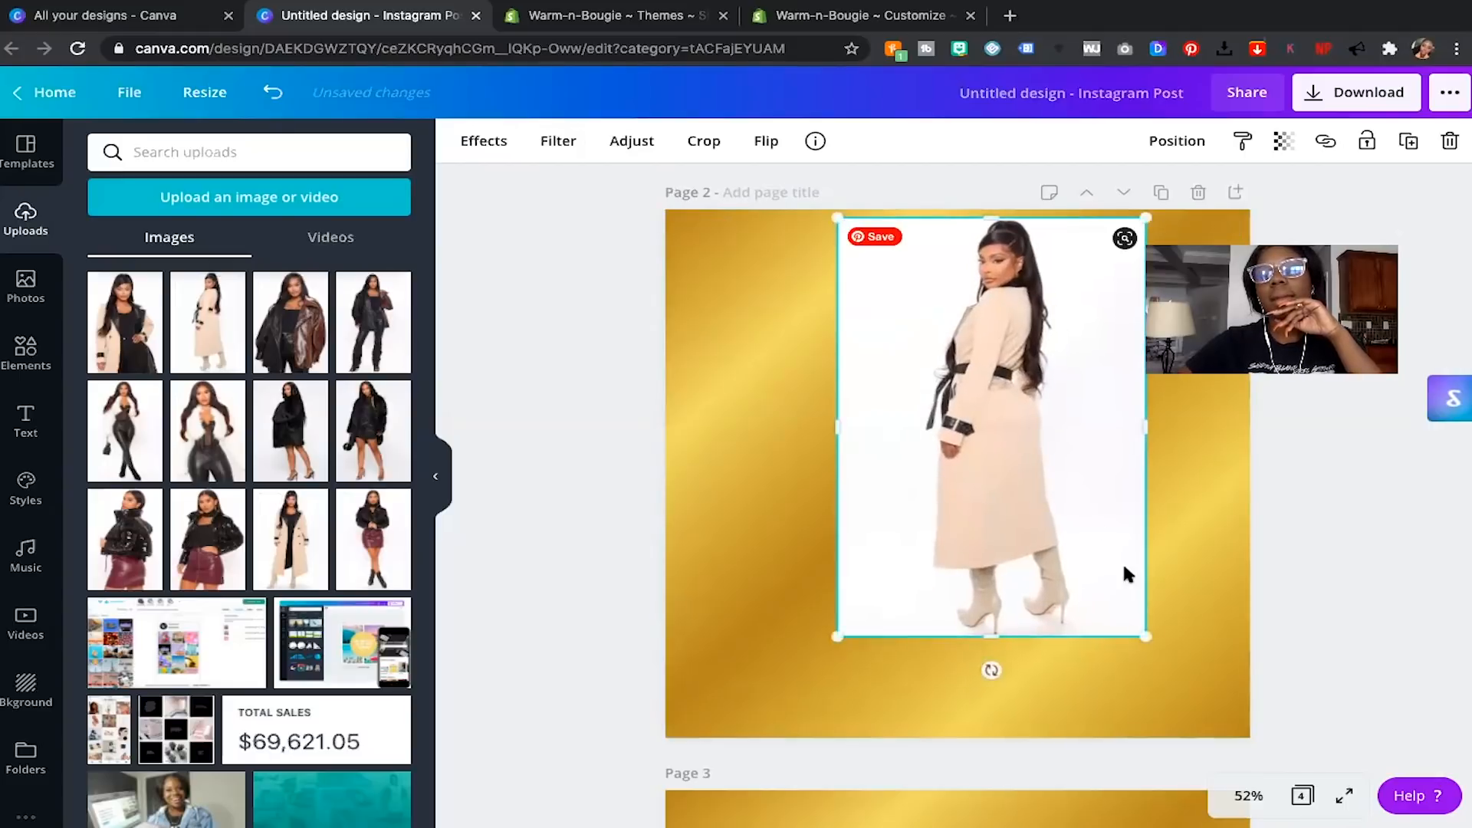
{"action": "left_click_drag", "start_coordinate": [1146, 637], "coordinate": [1228, 723]}
{"action": "left_click_drag", "start_coordinate": [1116, 586], "coordinate": [1143, 583]}
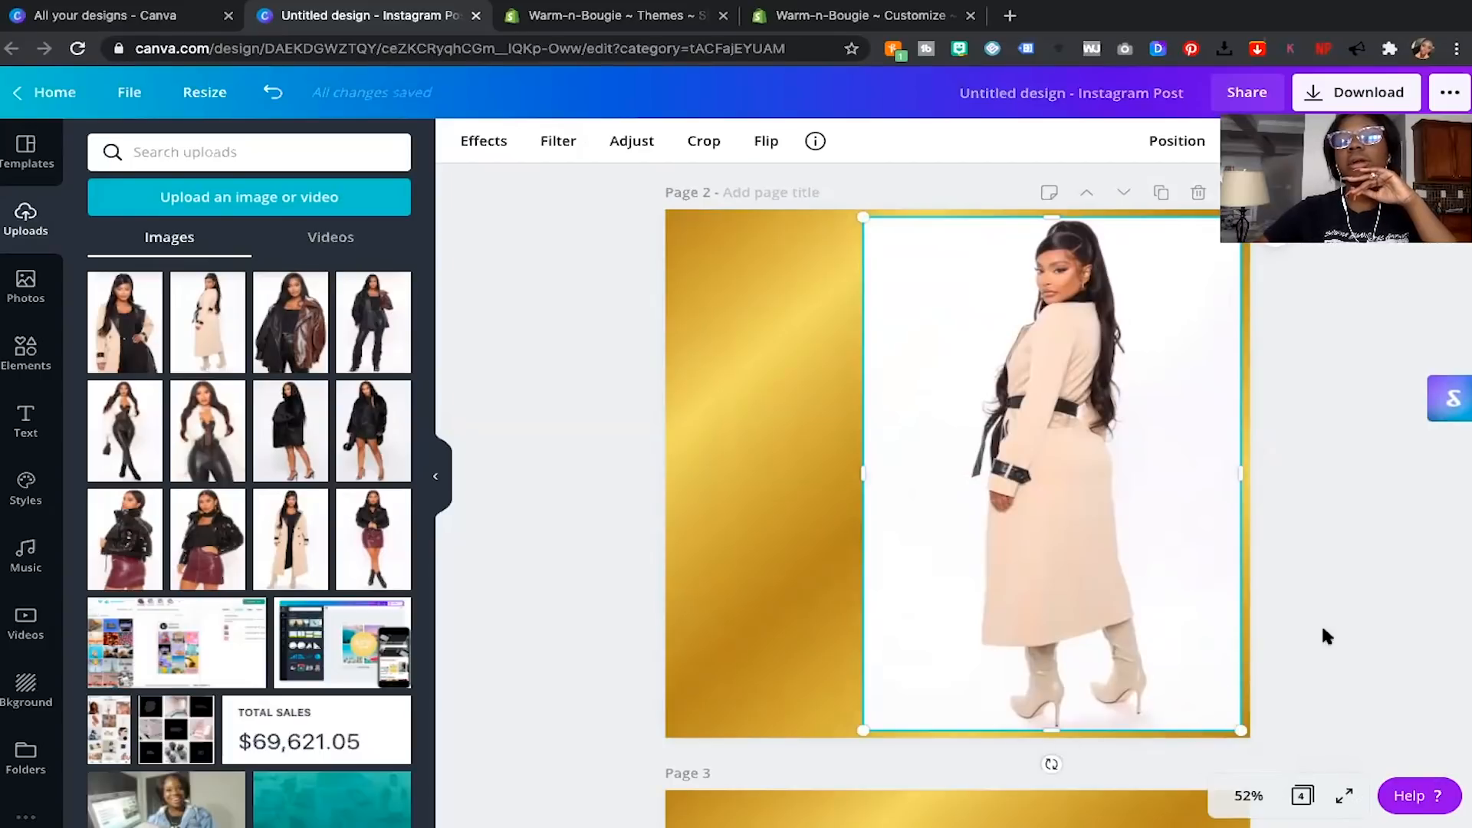
{"action": "left_click", "coordinate": [1383, 547]}
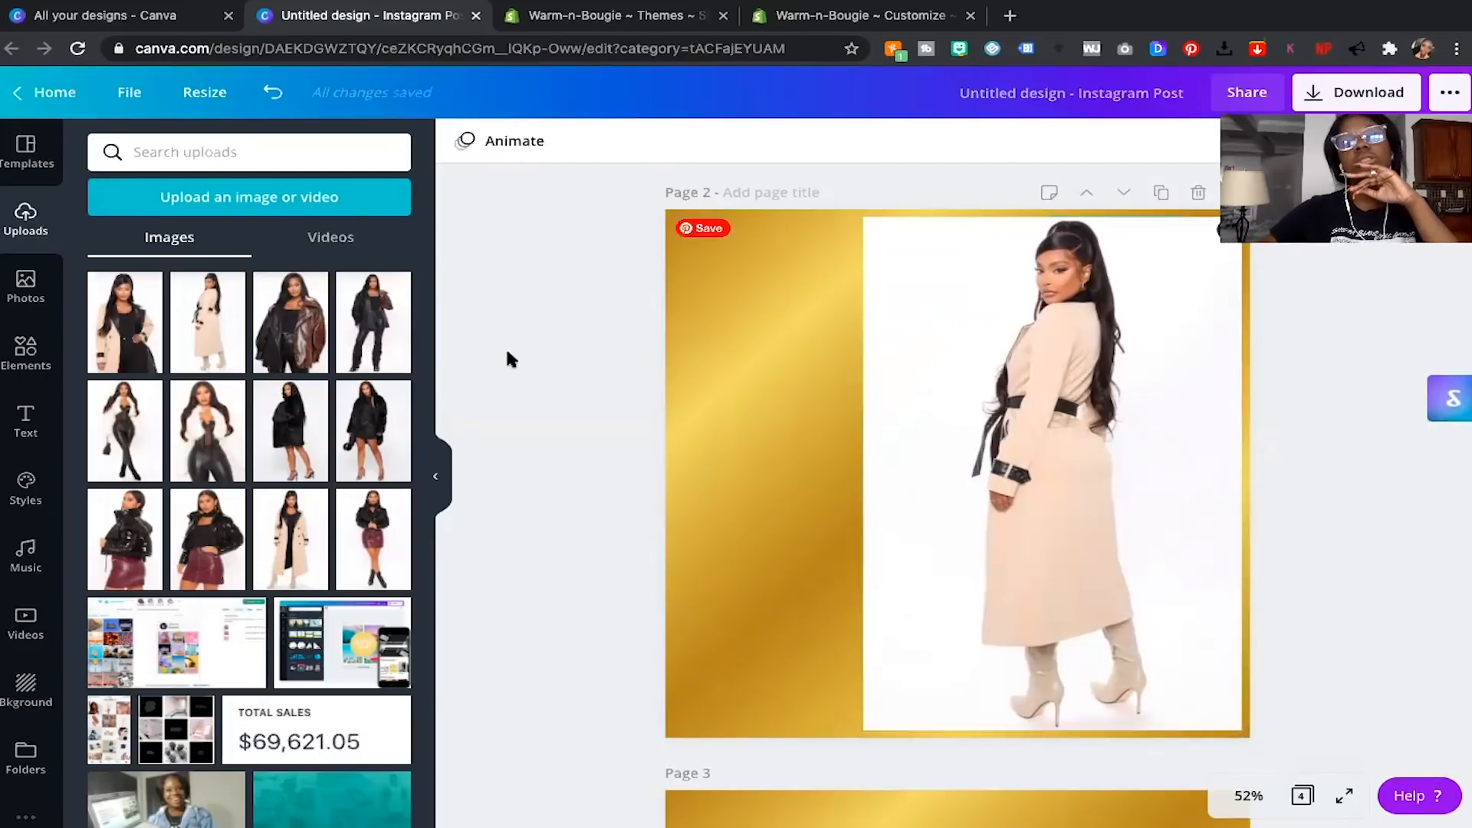
Add a square shape beside the coat photo, aligned to its top, and stretch it to a height of about 1,049.
{"action": "left_click", "coordinate": [25, 345]}
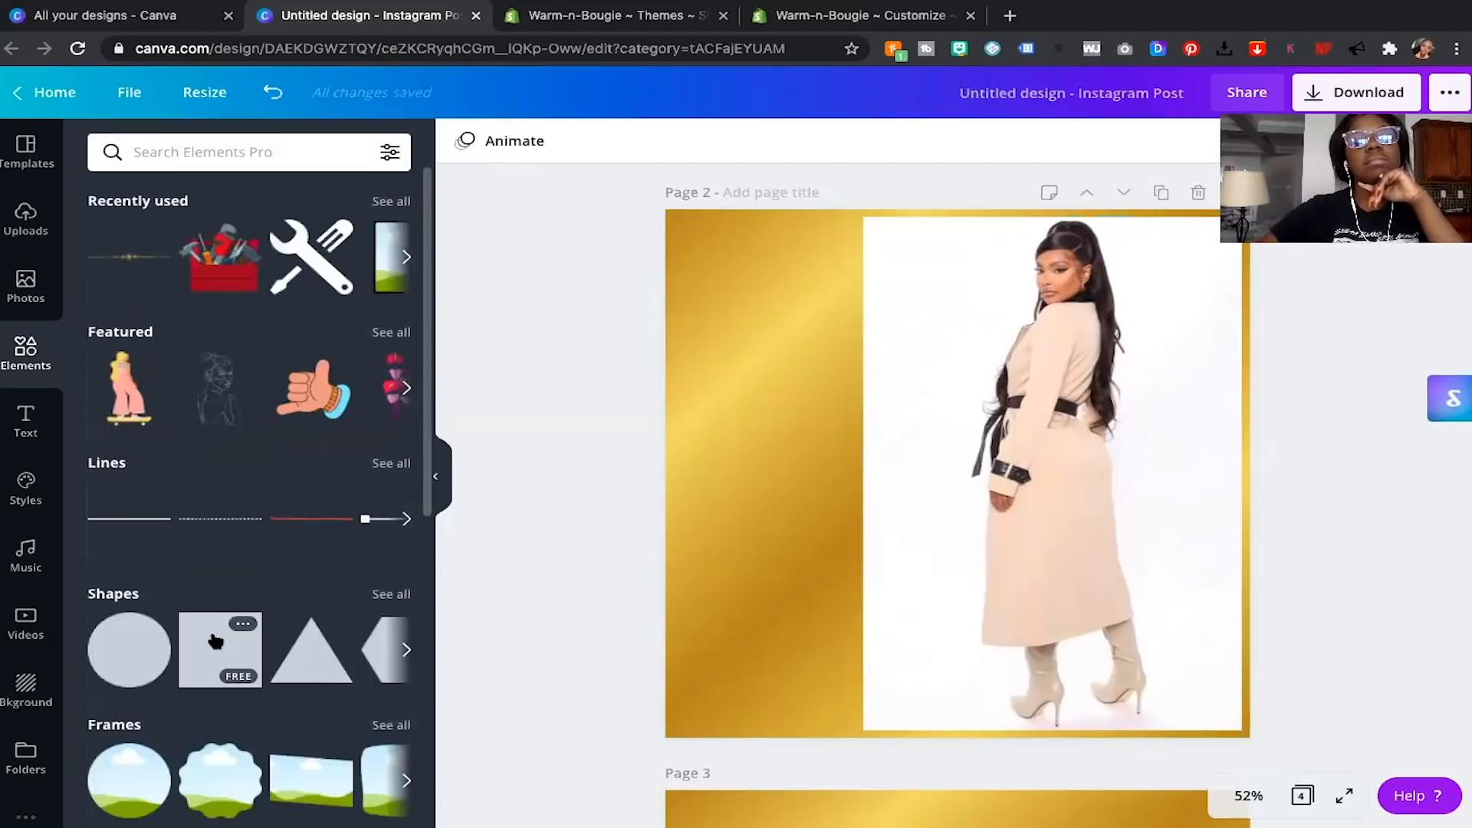
{"action": "left_click", "coordinate": [215, 641]}
{"action": "left_click_drag", "start_coordinate": [926, 366], "coordinate": [808, 263]}
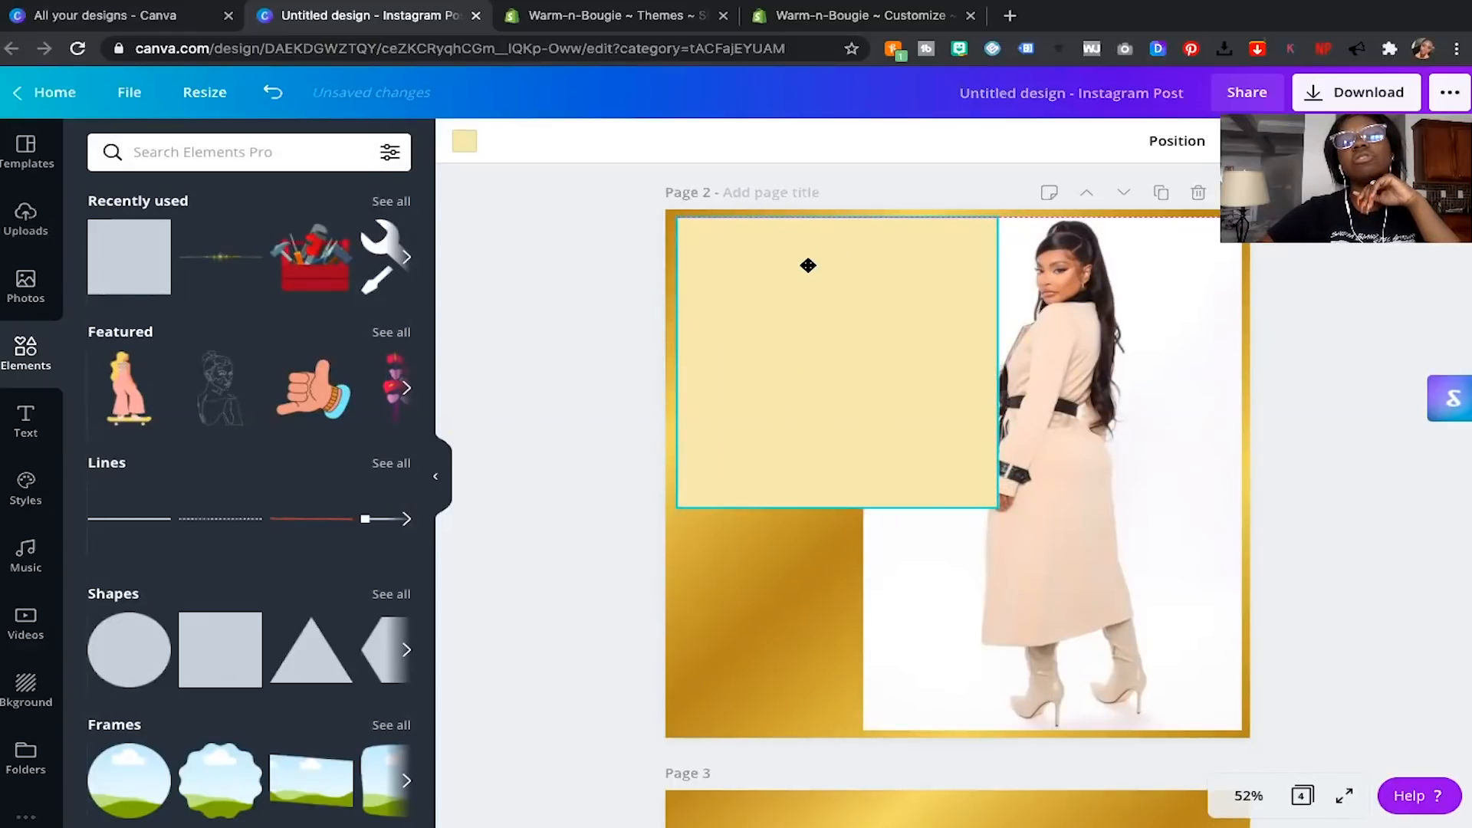
{"action": "left_click_drag", "start_coordinate": [838, 569], "coordinate": [841, 719]}
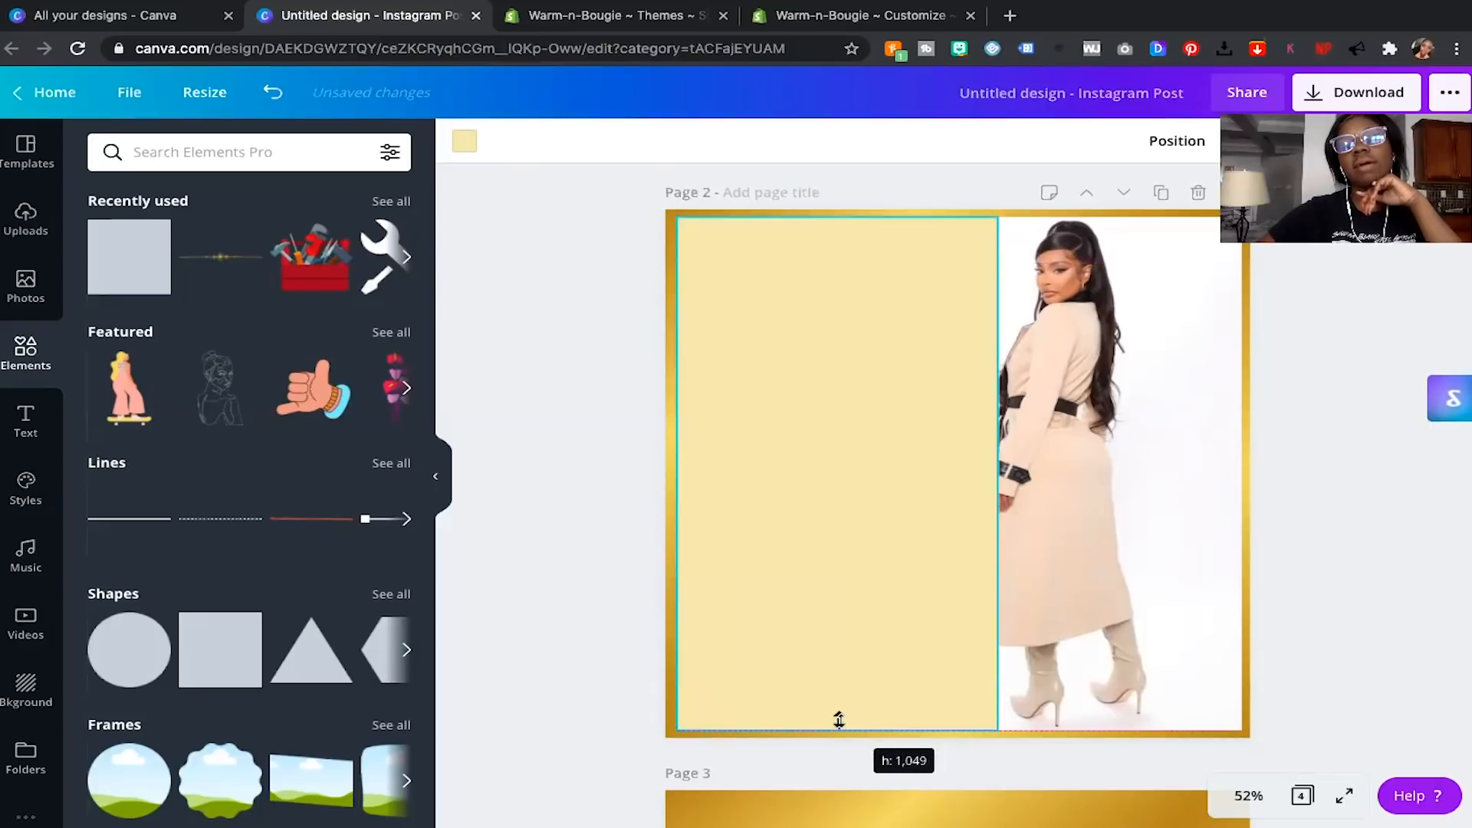
Send the rectangle behind the coat photo and change its color to white.
{"action": "left_click", "coordinate": [1165, 142]}
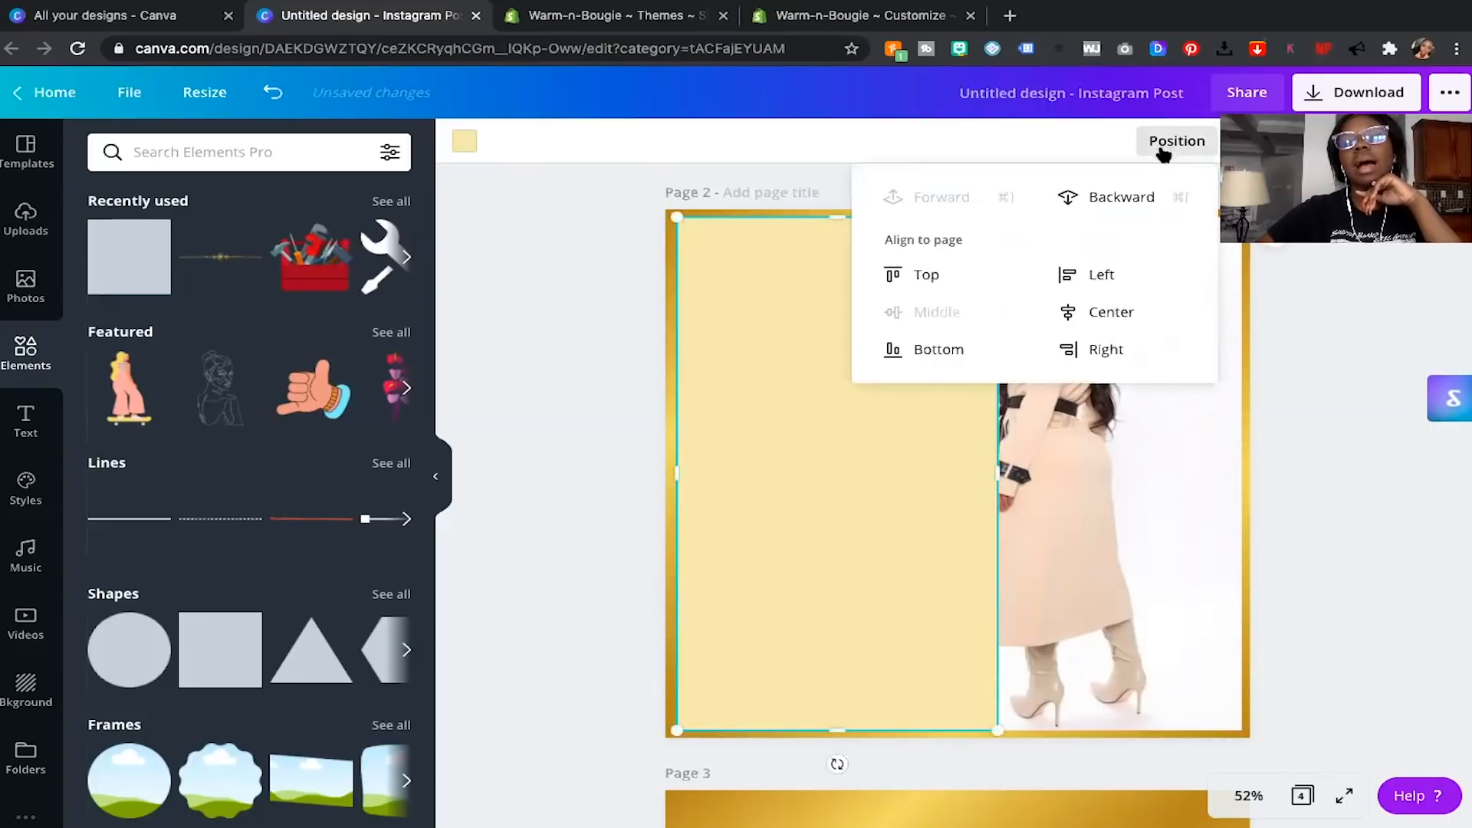
{"action": "left_click", "coordinate": [1124, 200]}
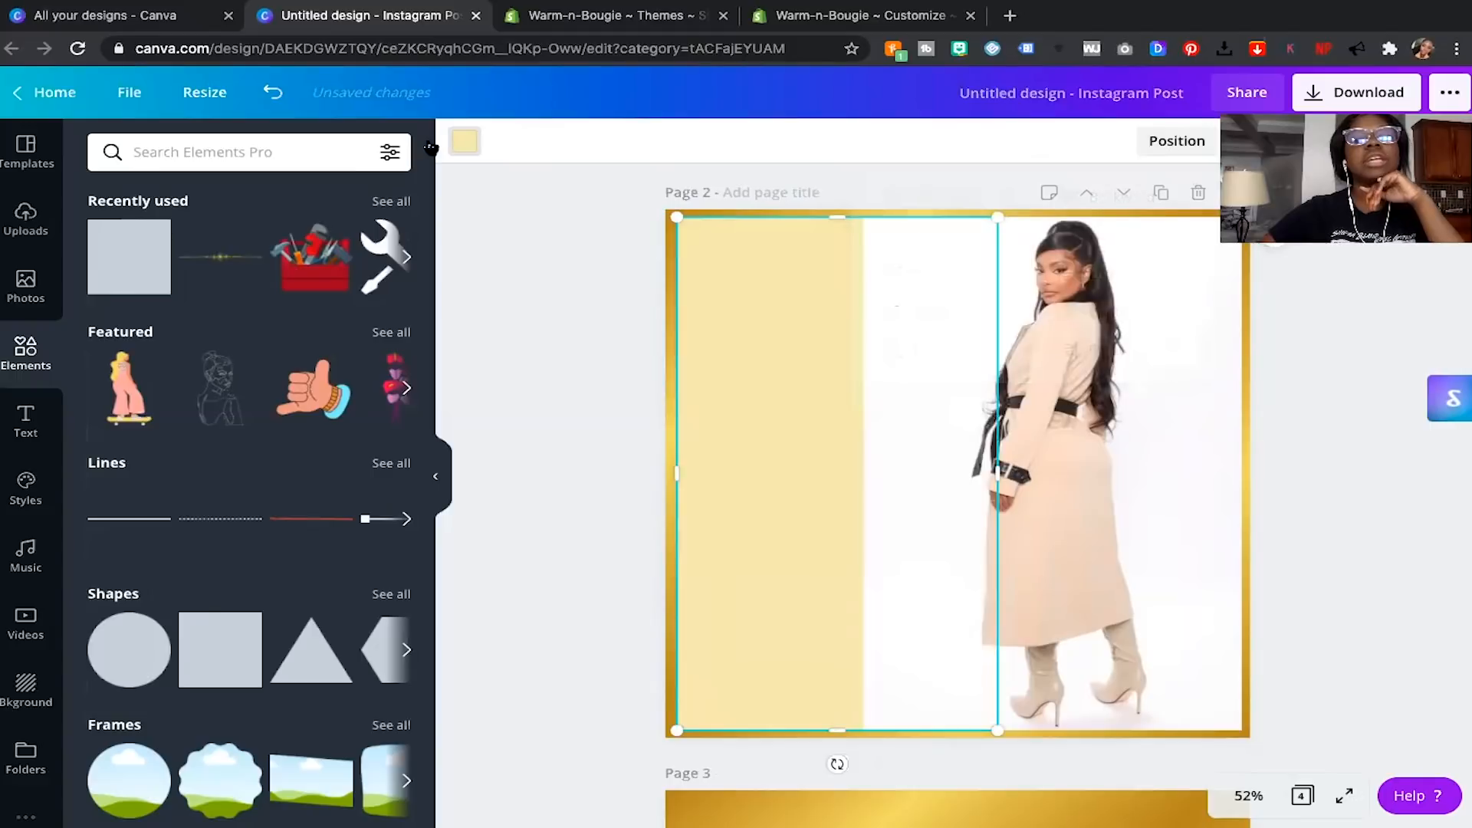
{"action": "left_click", "coordinate": [464, 141]}
{"action": "left_click", "coordinate": [332, 329]}
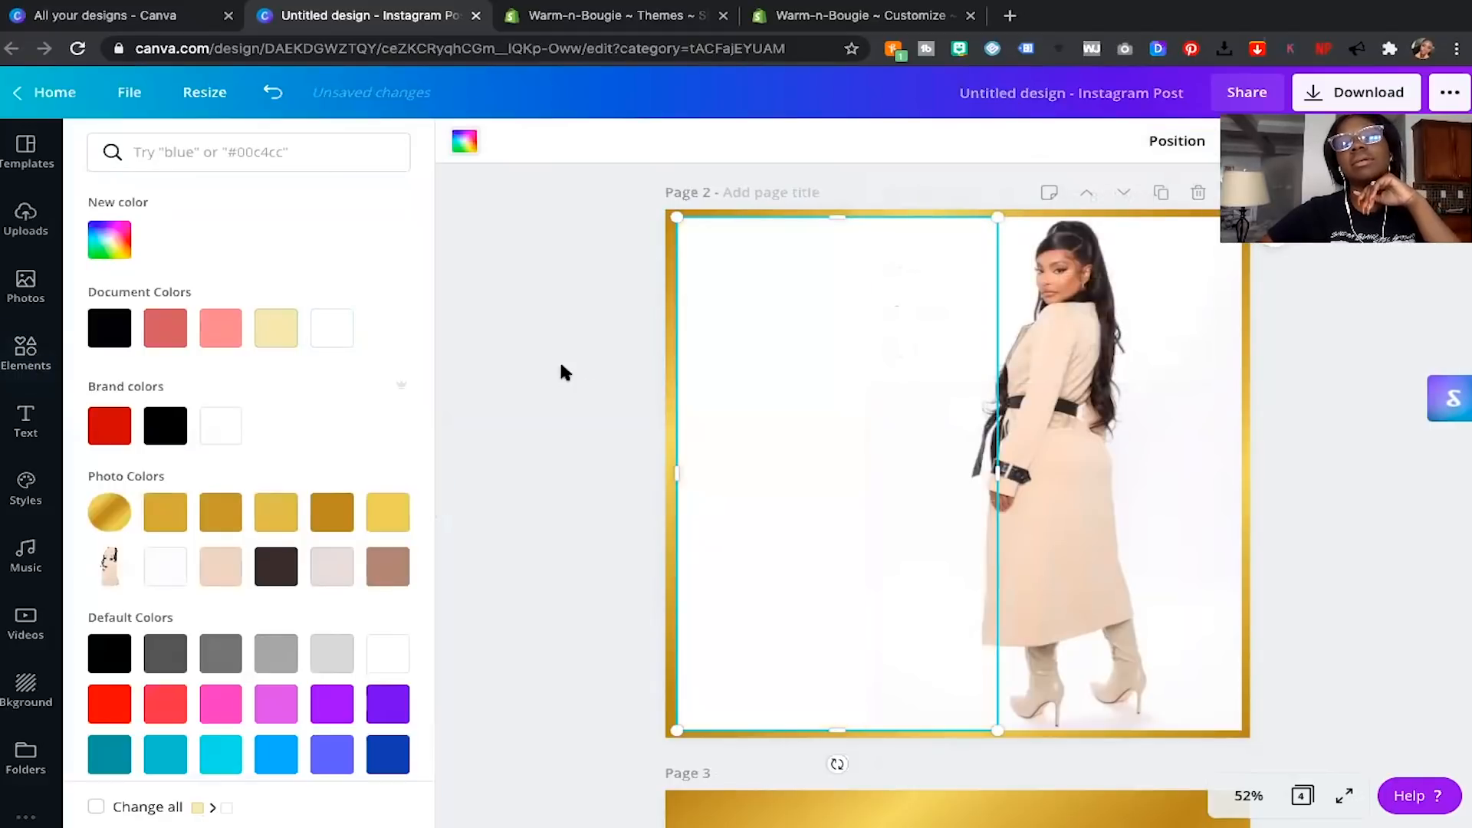
{"action": "left_click", "coordinate": [561, 367]}
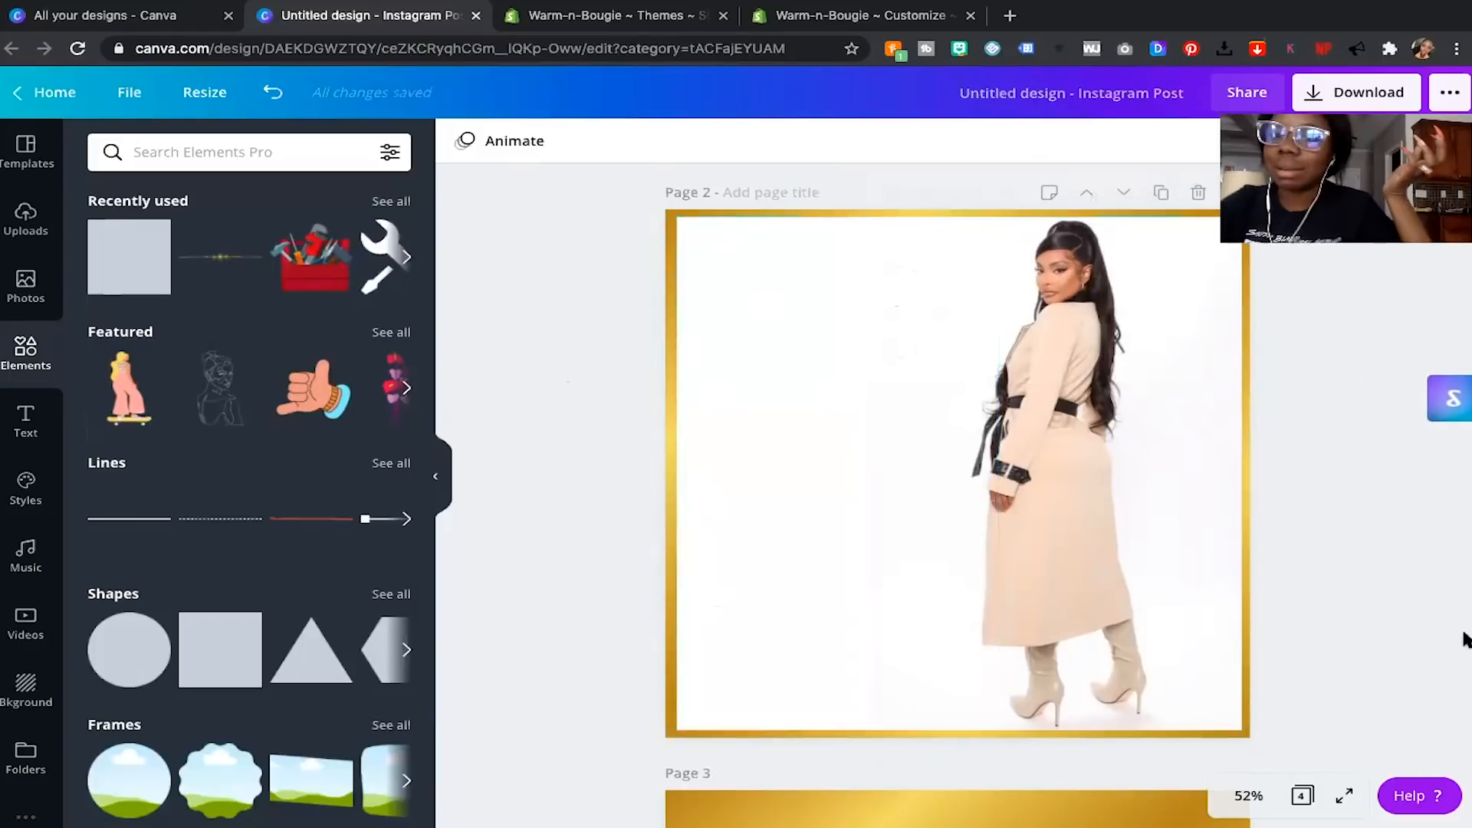
Lock the white rectangle on page 2 in place.
{"action": "left_click", "coordinate": [1095, 565]}
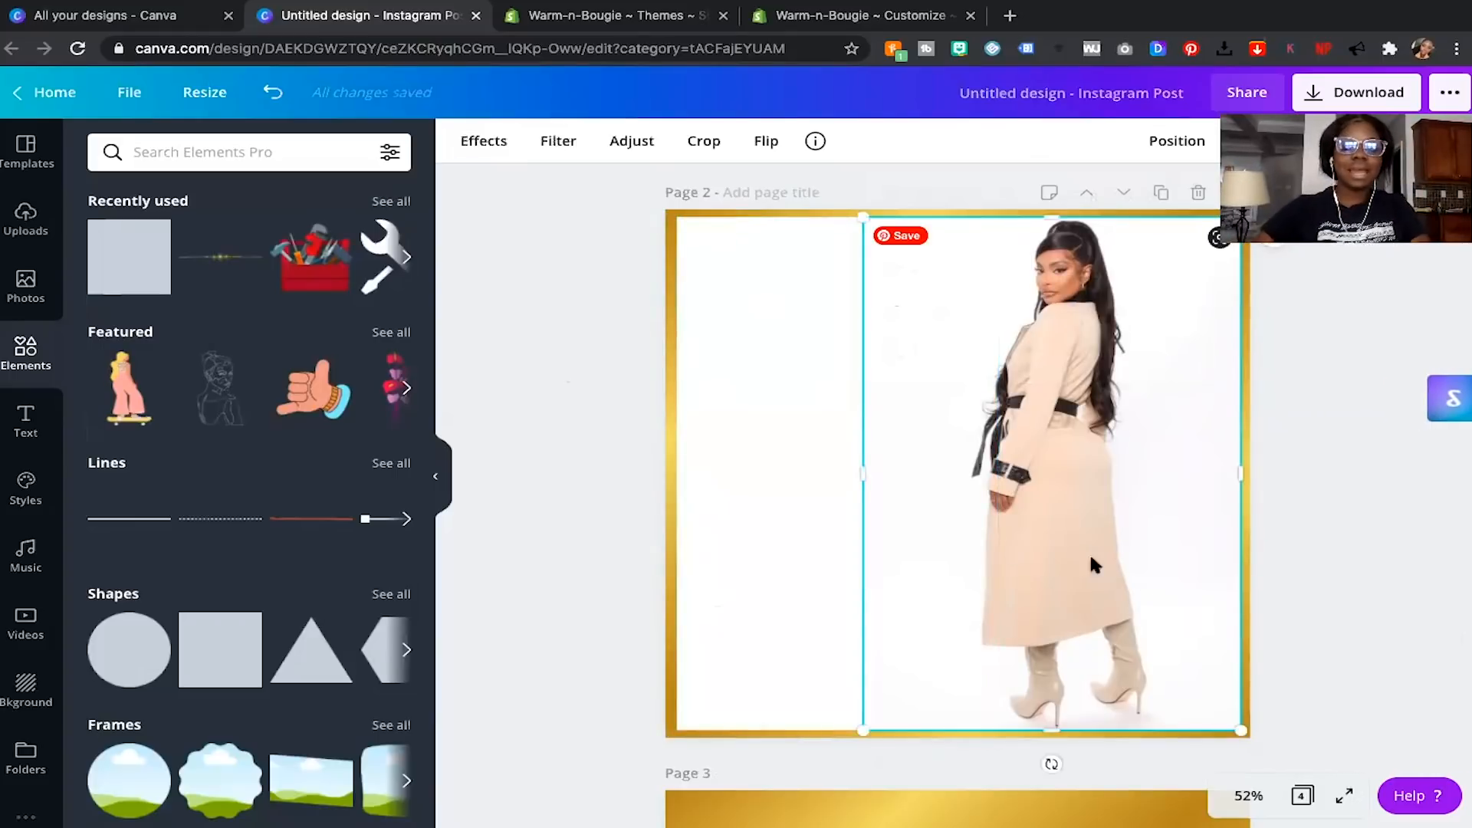
{"action": "left_click", "coordinate": [818, 499]}
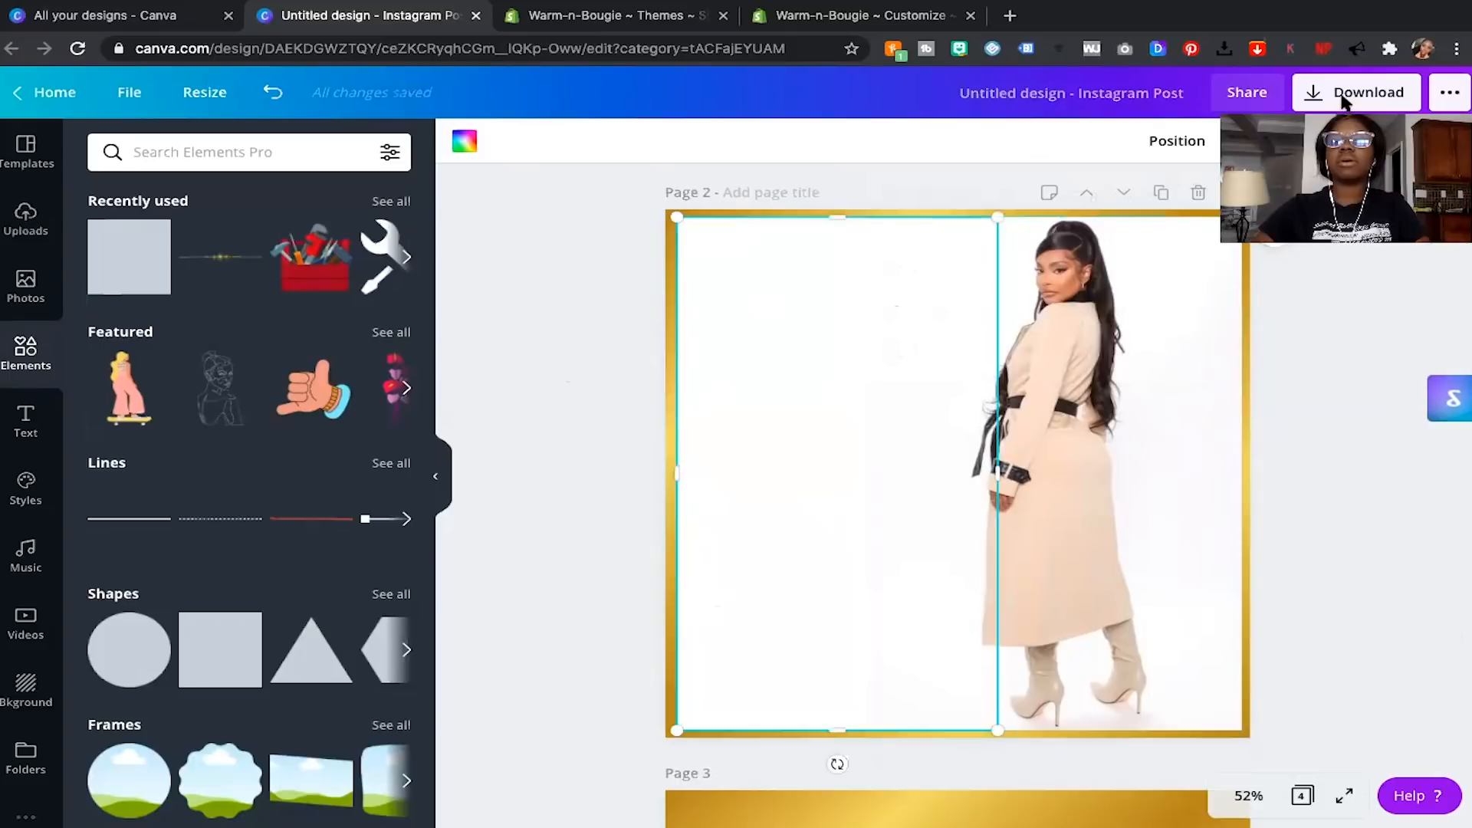
{"action": "left_click", "coordinate": [1444, 141]}
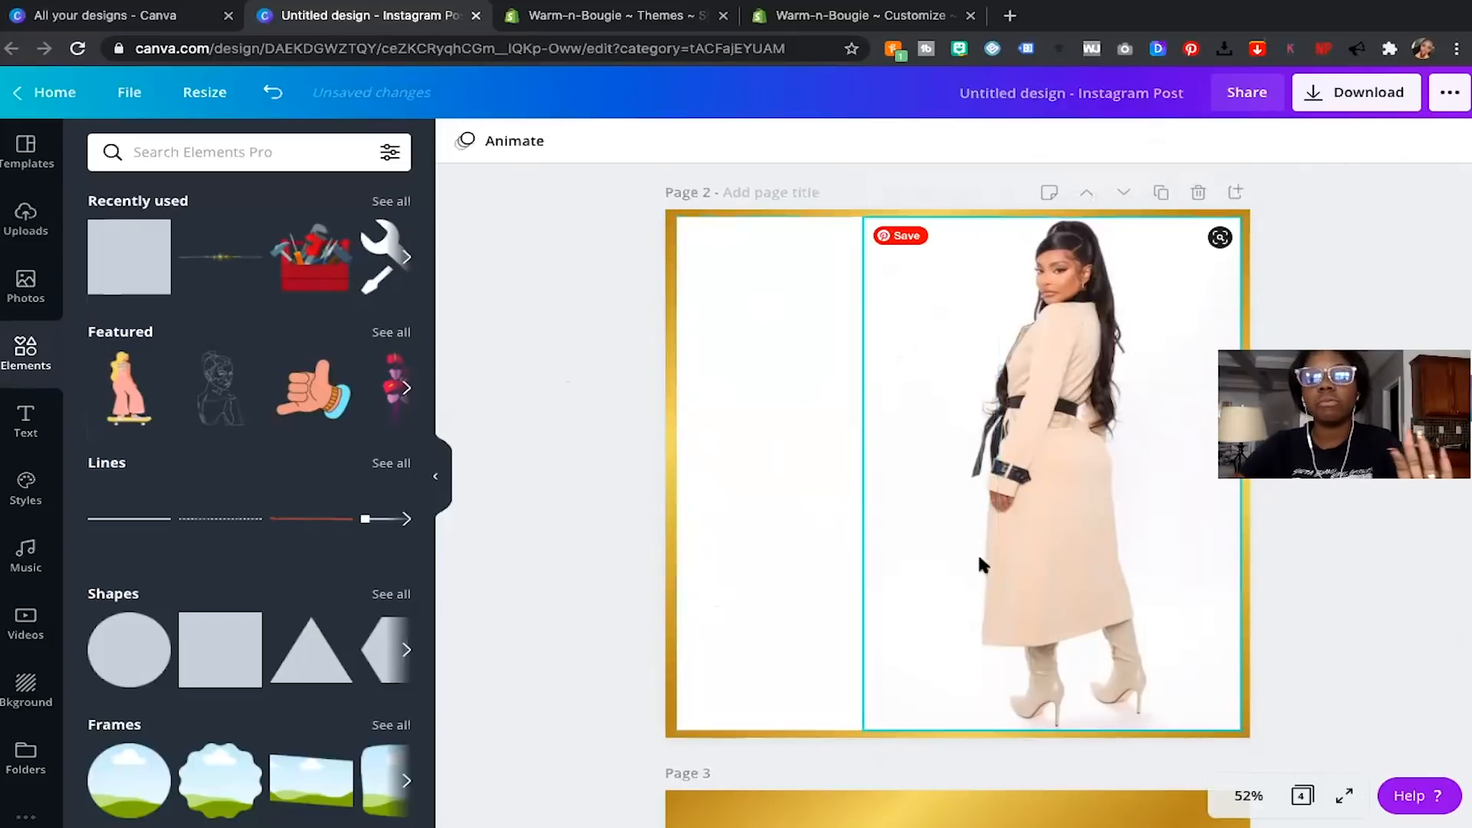
Duplicate page 2 and replace the copy's photo with the uploaded black and leopard leather jacket photo.
{"action": "scroll", "coordinate": [958, 546], "scroll_direction": "down", "scroll_amount": 2}
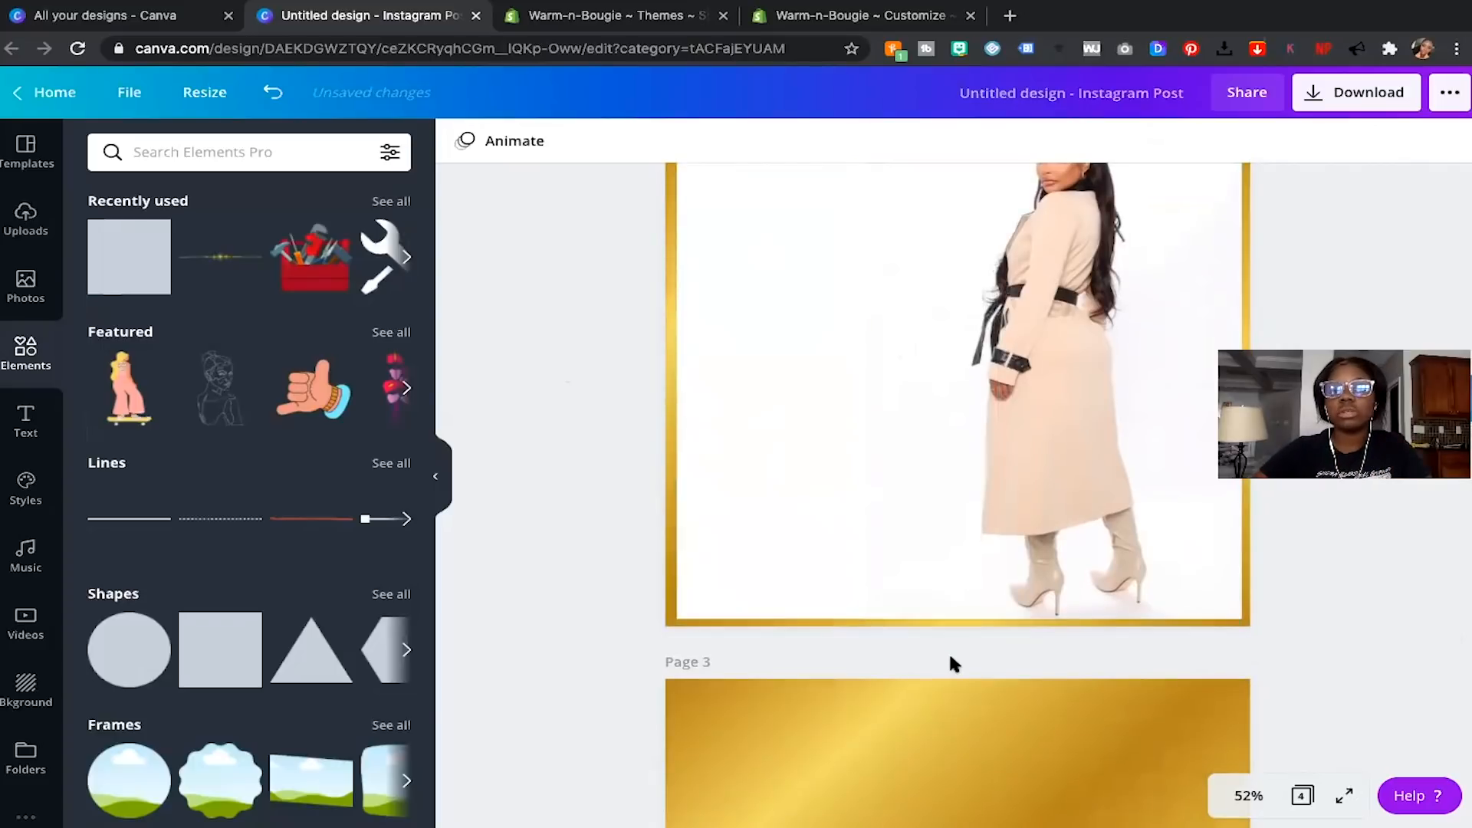
{"action": "scroll", "coordinate": [949, 651], "scroll_direction": "down", "scroll_amount": 1}
{"action": "scroll", "coordinate": [950, 651], "scroll_direction": "down", "scroll_amount": 1}
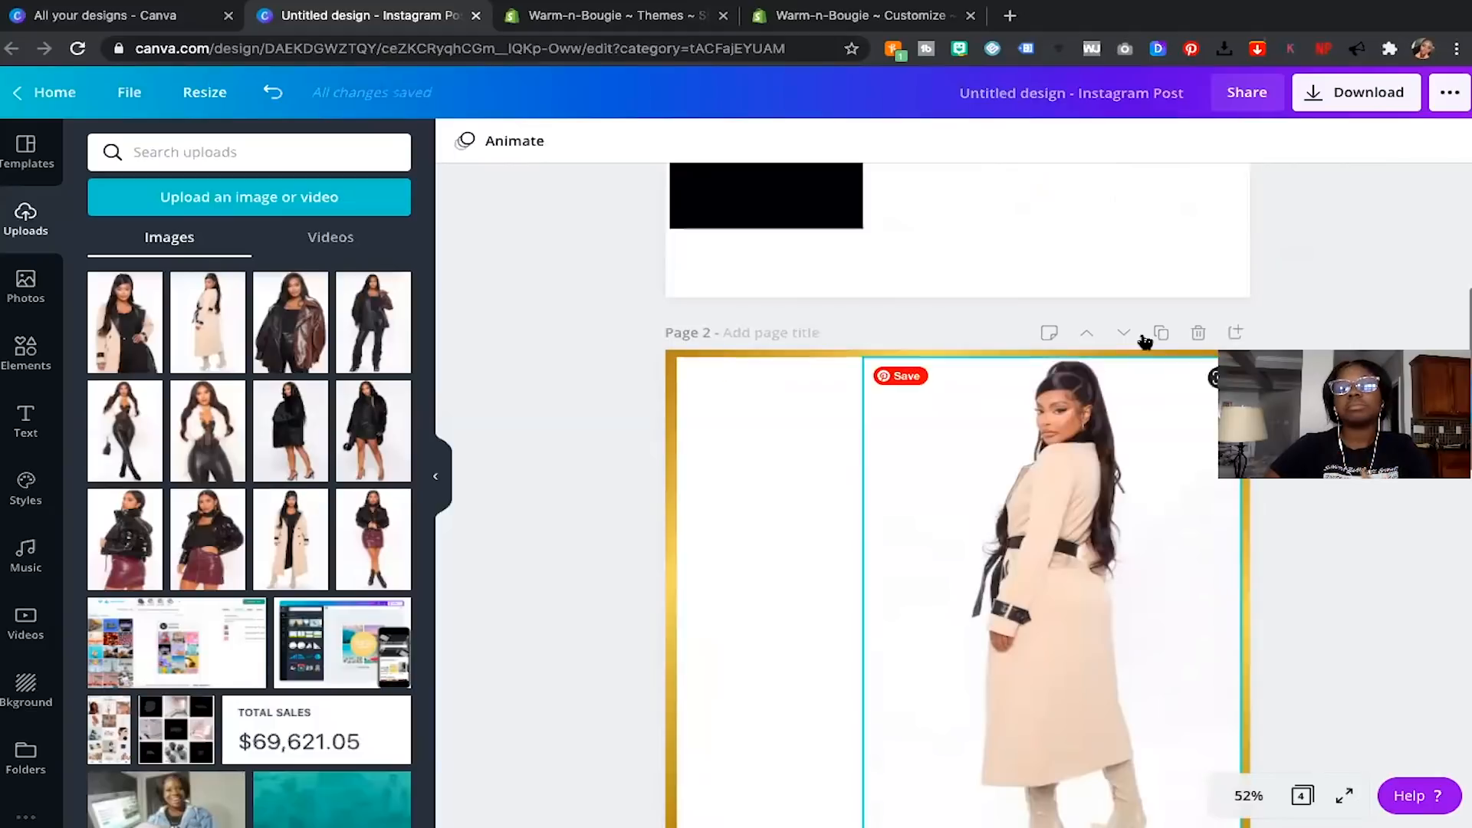
{"action": "left_click", "coordinate": [1142, 398]}
{"action": "scroll", "coordinate": [1028, 305], "scroll_direction": "down", "scroll_amount": 2}
{"action": "scroll", "coordinate": [1045, 421], "scroll_direction": "up", "scroll_amount": 1}
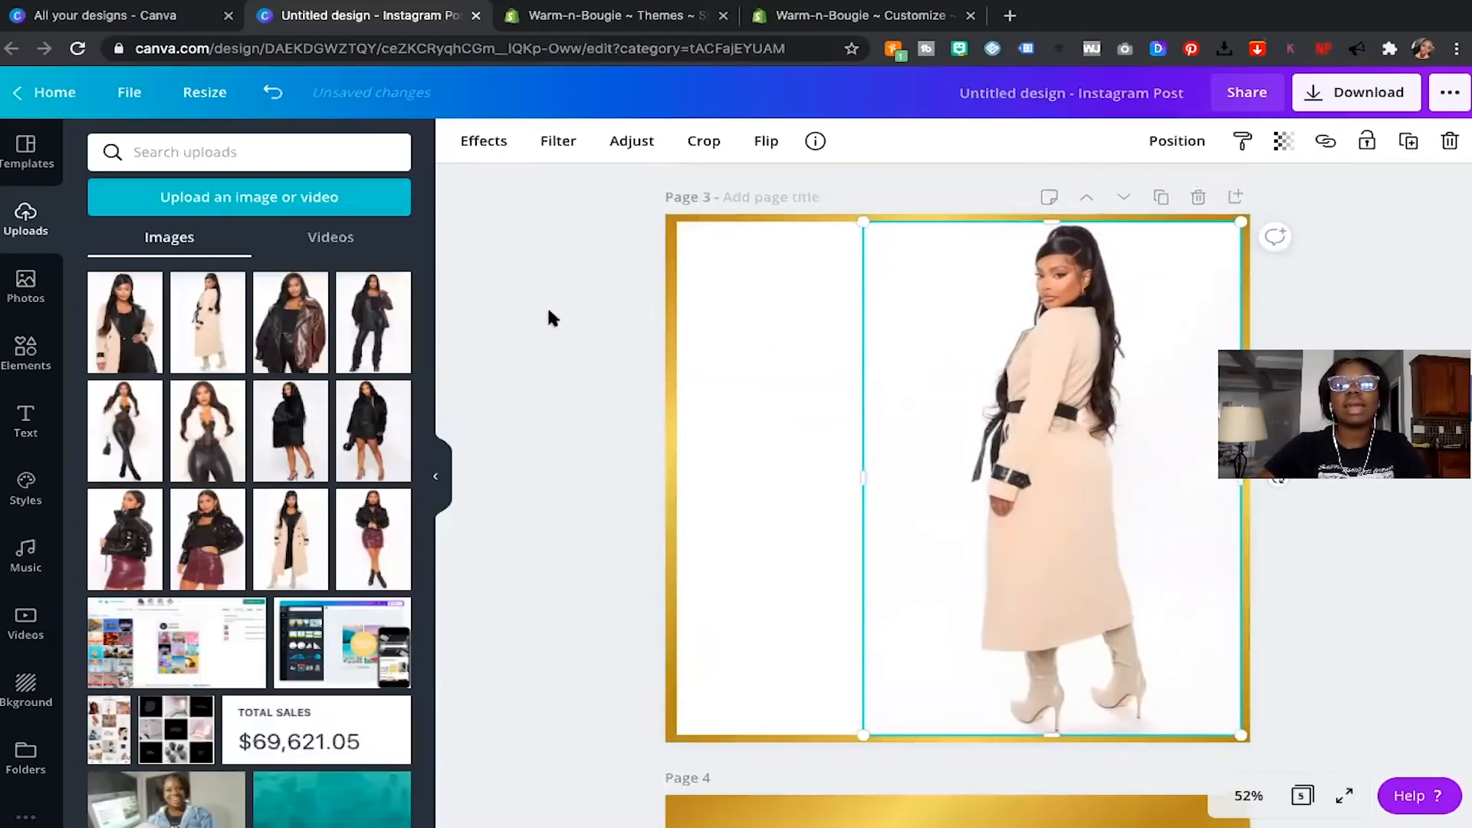
{"action": "left_click_drag", "start_coordinate": [290, 322], "coordinate": [1033, 342]}
{"action": "left_click", "coordinate": [1272, 319]}
Delete the two plain gold pages and duplicate the leather jacket page as page 4.
{"action": "scroll", "coordinate": [1196, 460], "scroll_direction": "down", "scroll_amount": 3}
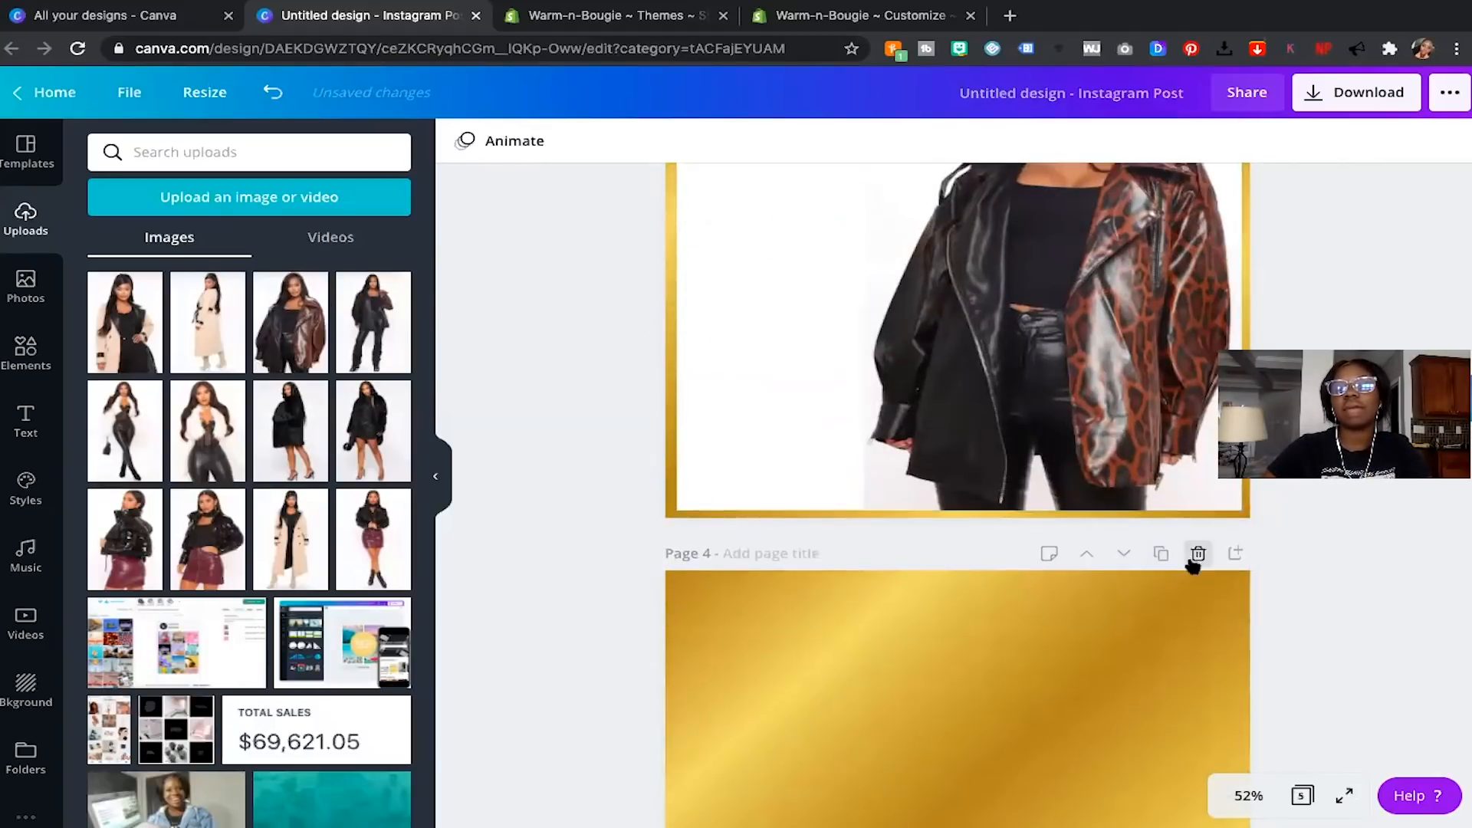
{"action": "scroll", "coordinate": [1165, 341], "scroll_direction": "up", "scroll_amount": 4}
{"action": "scroll", "coordinate": [930, 763], "scroll_direction": "down", "scroll_amount": 6}
{"action": "left_click", "coordinate": [1196, 673]}
Replace the photo on page 4 with the black fur coat photo and remove its background.
{"action": "left_click_drag", "start_coordinate": [290, 431], "coordinate": [919, 392]}
{"action": "left_click", "coordinate": [470, 144]}
{"action": "left_click", "coordinate": [104, 229]}
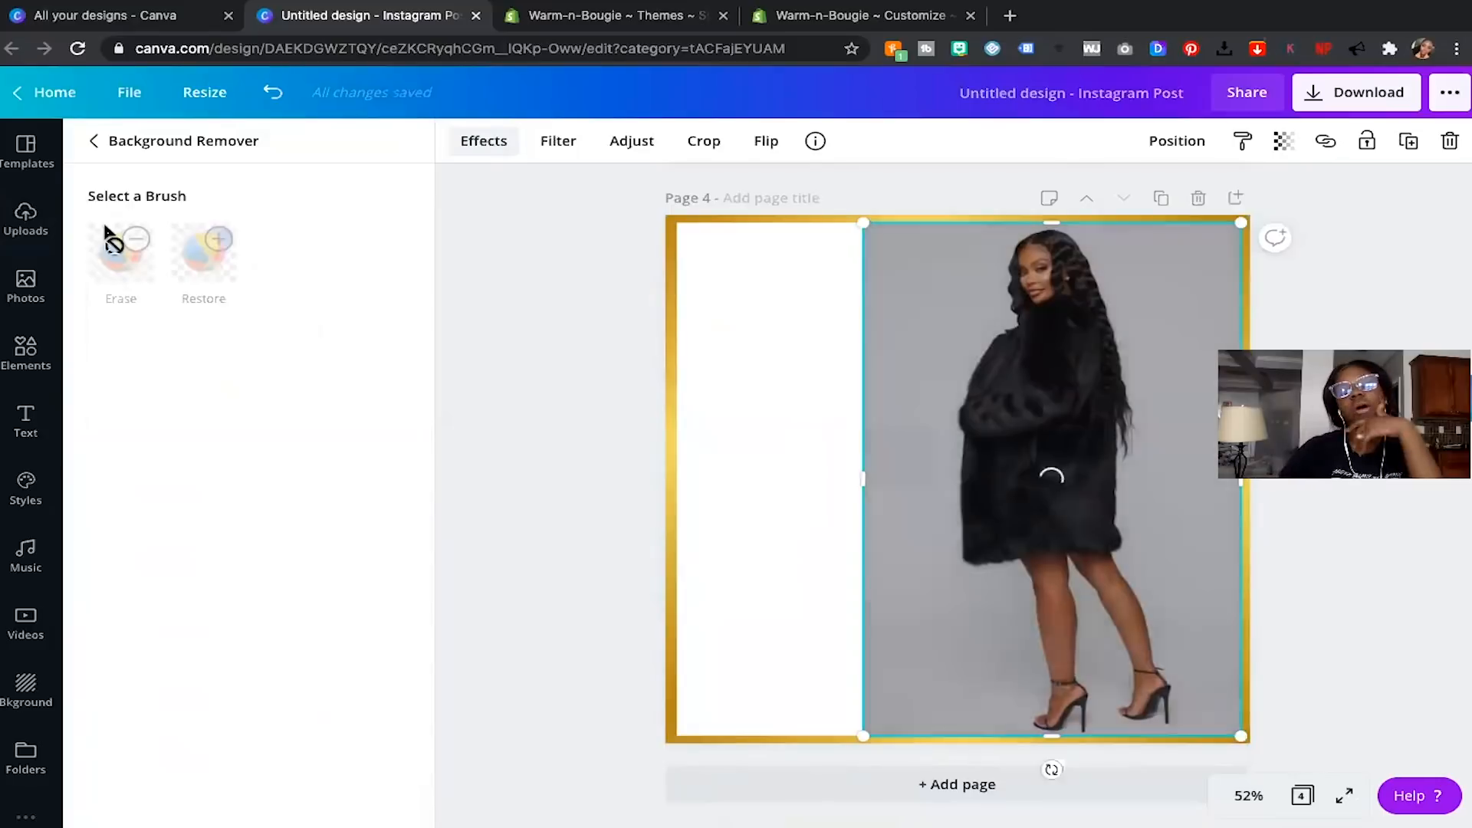
Unlock the white rectangle on page 4 and widen it behind the photo to the inner right edge of the gold border.
{"action": "left_click", "coordinate": [782, 260]}
{"action": "left_click", "coordinate": [1409, 144]}
{"action": "left_click_drag", "start_coordinate": [996, 476], "coordinate": [1288, 513]}
{"action": "left_click", "coordinate": [1289, 513]}
{"action": "left_click", "coordinate": [1068, 469]}
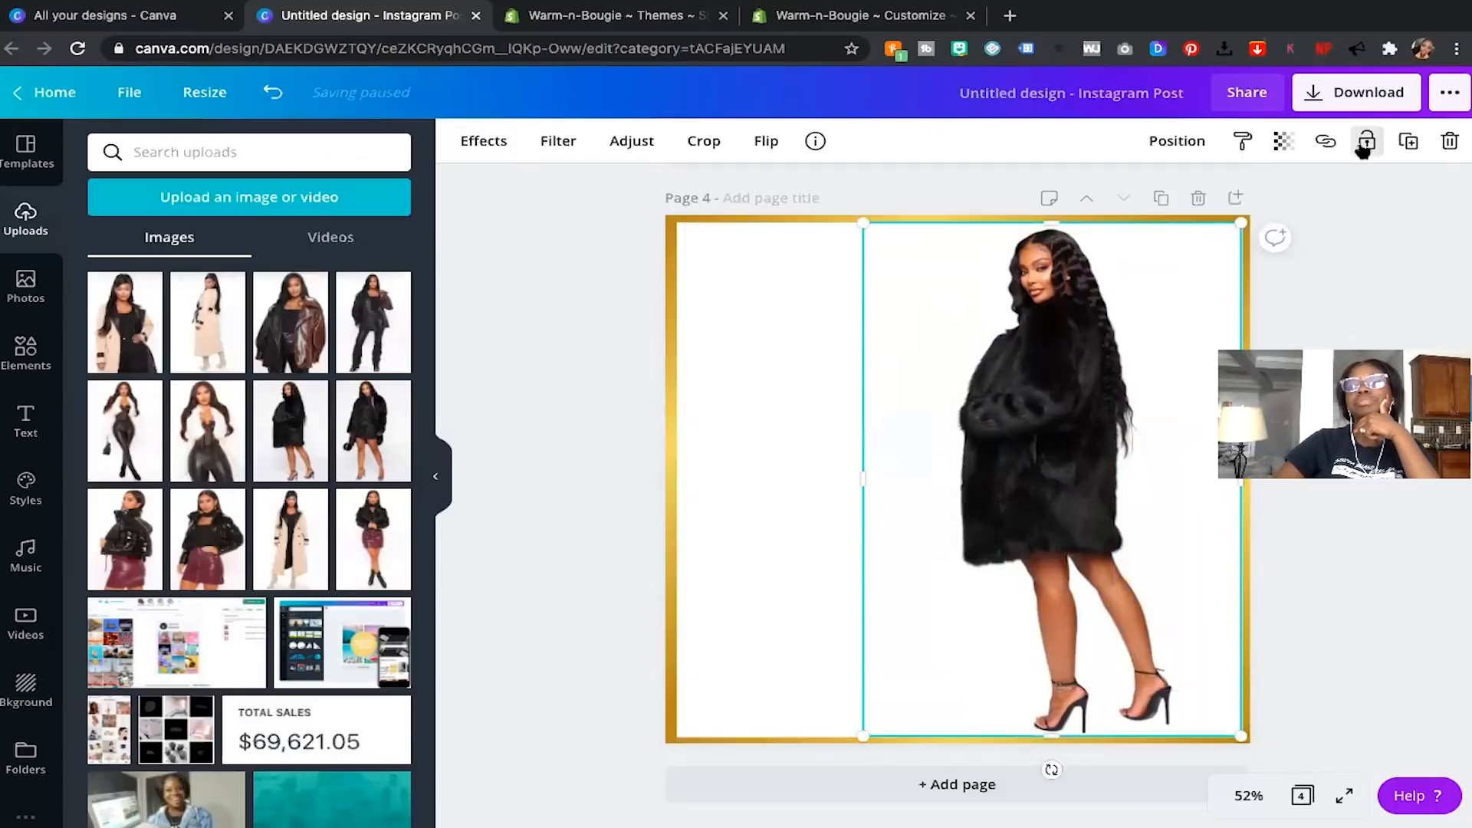
{"action": "left_click", "coordinate": [1366, 143]}
{"action": "left_click", "coordinate": [1366, 238]}
{"action": "scroll", "coordinate": [946, 516], "scroll_direction": "up", "scroll_amount": 5}
{"action": "scroll", "coordinate": [948, 519], "scroll_direction": "down", "scroll_amount": 5}
{"action": "left_click", "coordinate": [1227, 230]}
{"action": "left_click", "coordinate": [1406, 141]}
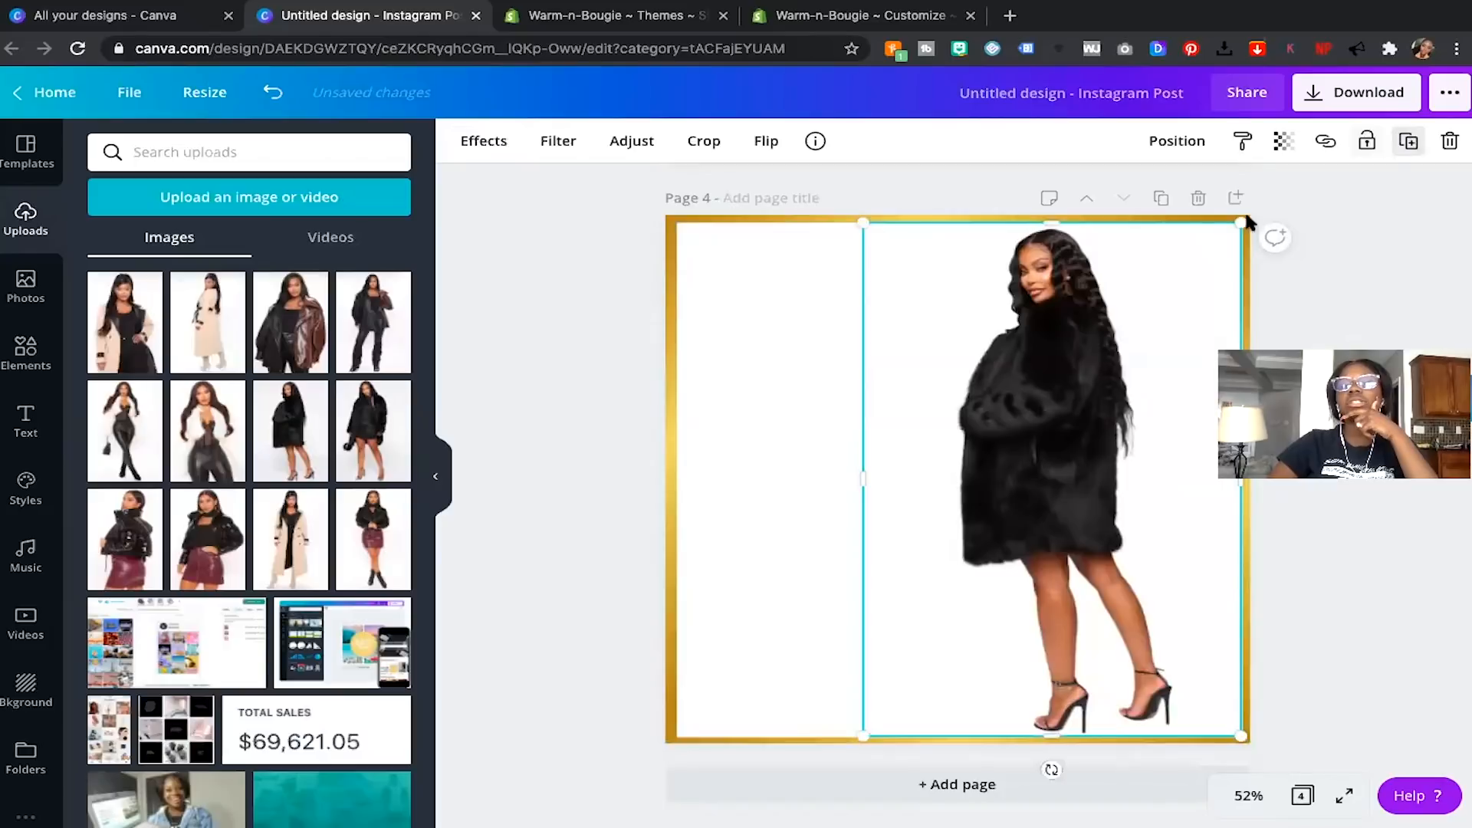
Shift the black fur coat photo on page 4 slightly to the right and deselect it.
{"action": "left_click_drag", "start_coordinate": [1056, 400], "coordinate": [1071, 392]}
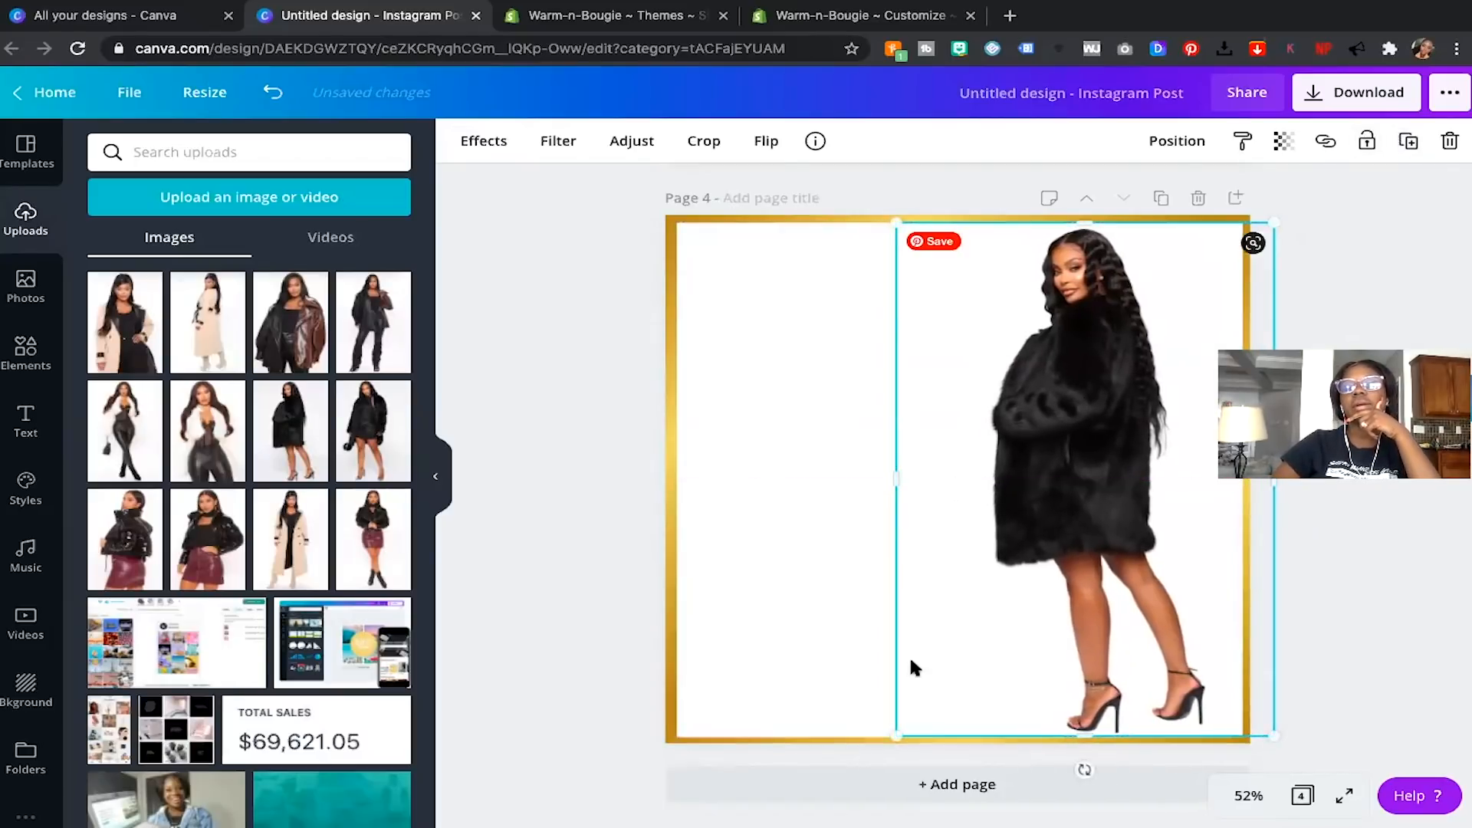
{"action": "scroll", "coordinate": [910, 667], "scroll_direction": "up", "scroll_amount": 2}
{"action": "left_click", "coordinate": [1395, 214]}
{"action": "scroll", "coordinate": [888, 450], "scroll_direction": "up", "scroll_amount": 15}
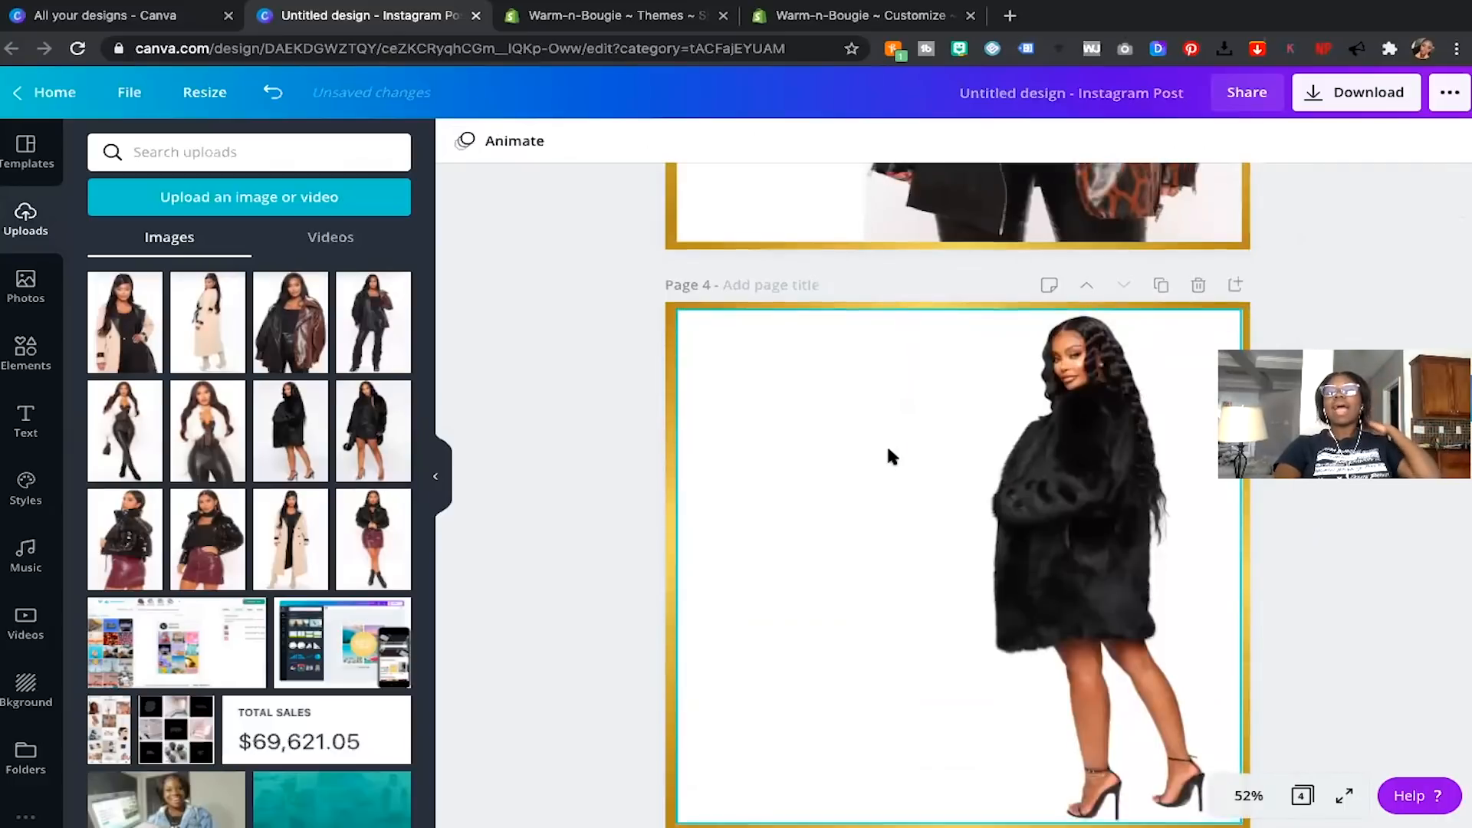
Remove the background from the leather jacket photo on page 3.
{"action": "scroll", "coordinate": [889, 453], "scroll_direction": "down", "scroll_amount": 9}
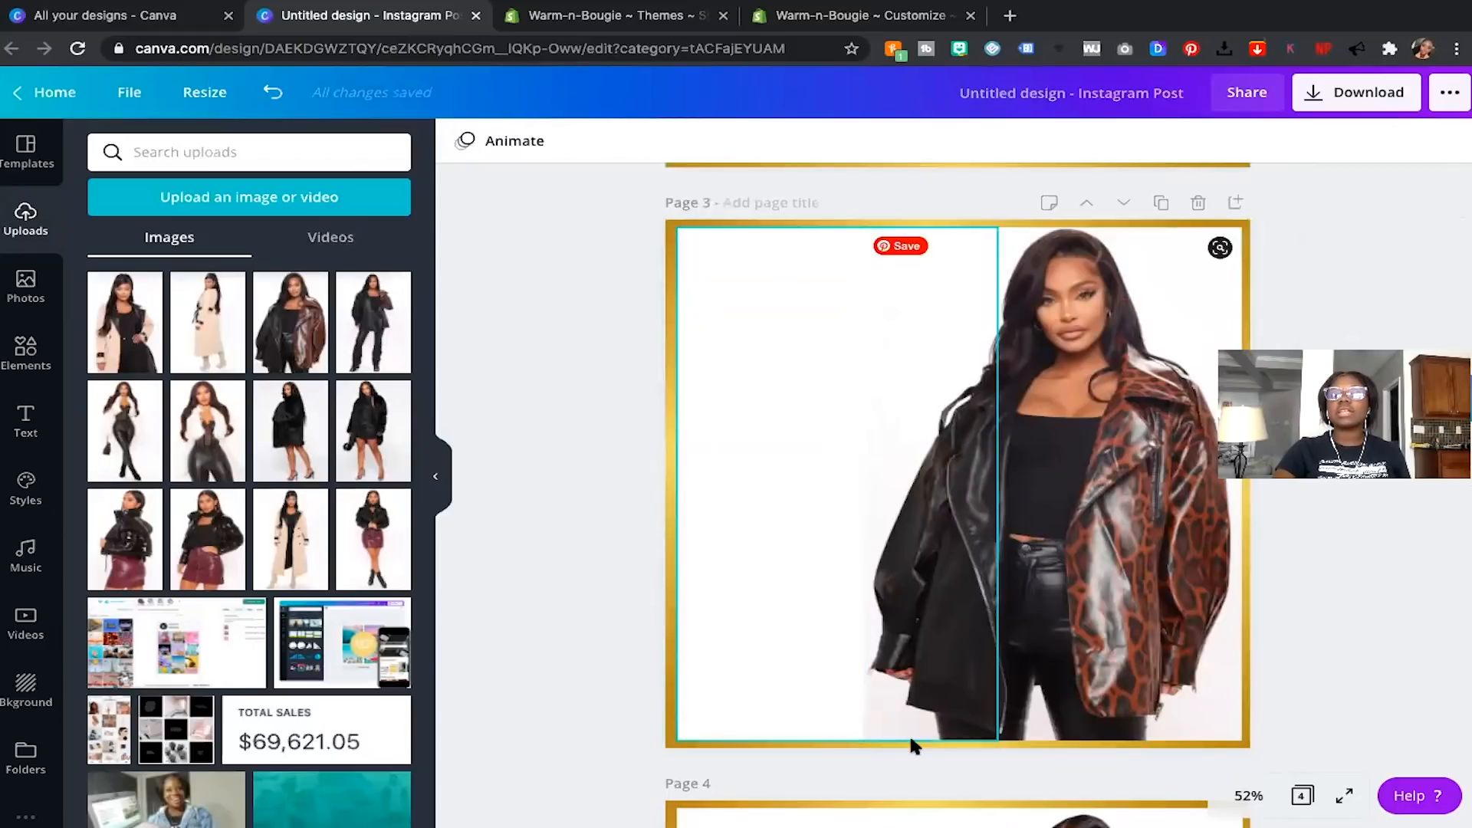
{"action": "scroll", "coordinate": [908, 733], "scroll_direction": "down", "scroll_amount": 4}
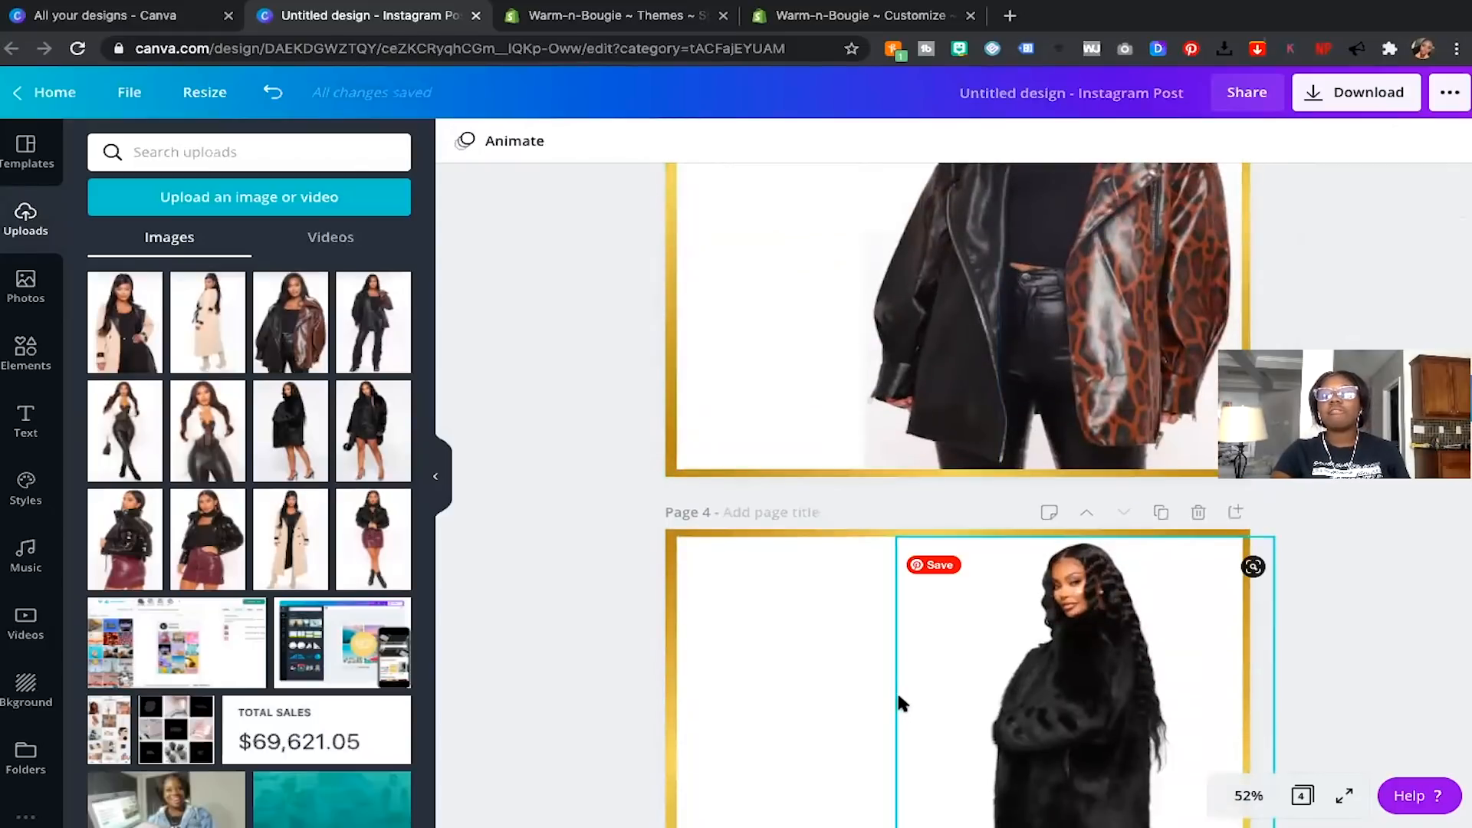
{"action": "scroll", "coordinate": [903, 714], "scroll_direction": "down", "scroll_amount": 3}
{"action": "scroll", "coordinate": [657, 585], "scroll_direction": "up", "scroll_amount": 6}
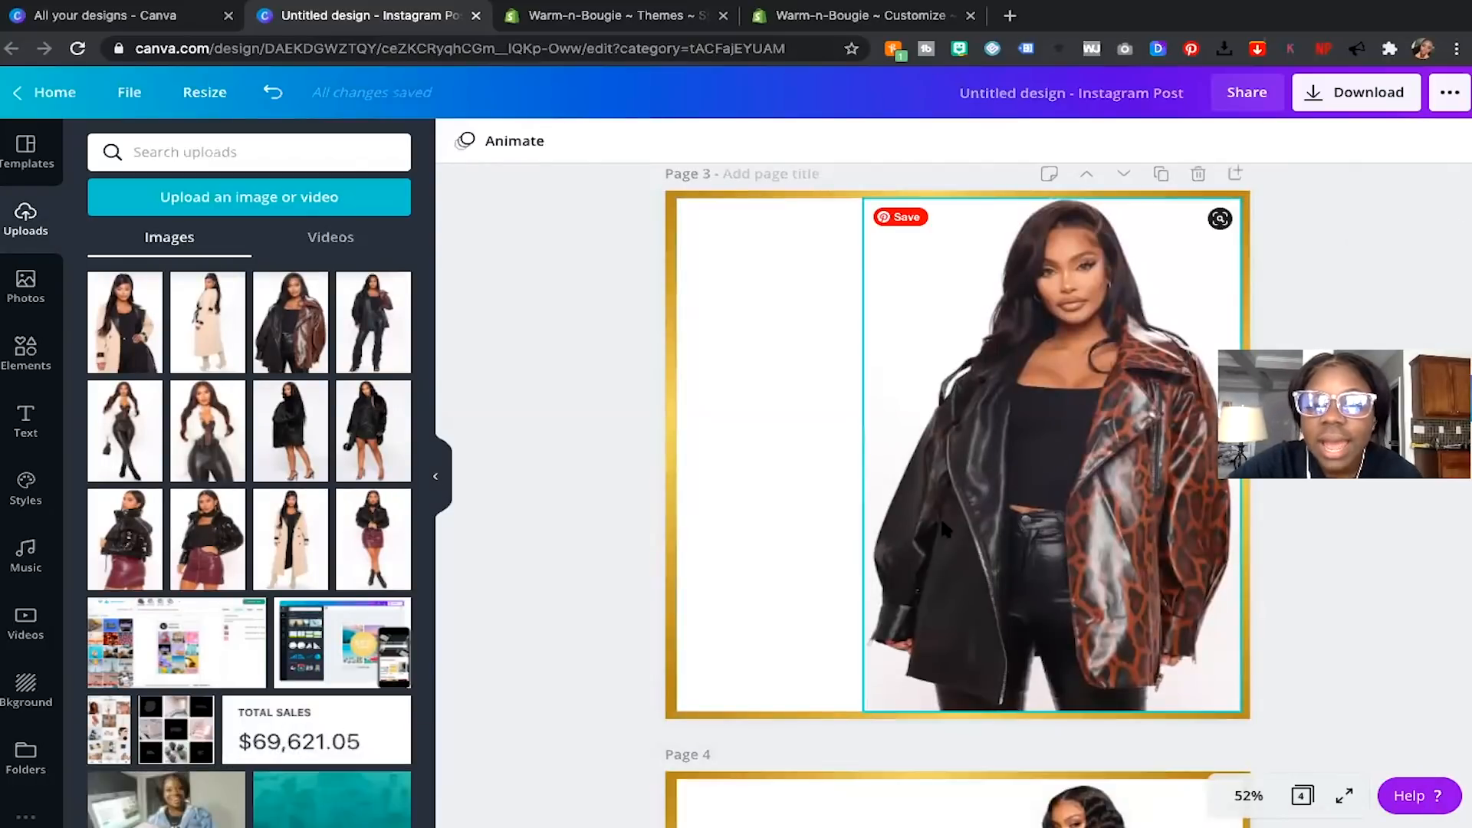
{"action": "left_click", "coordinate": [960, 638]}
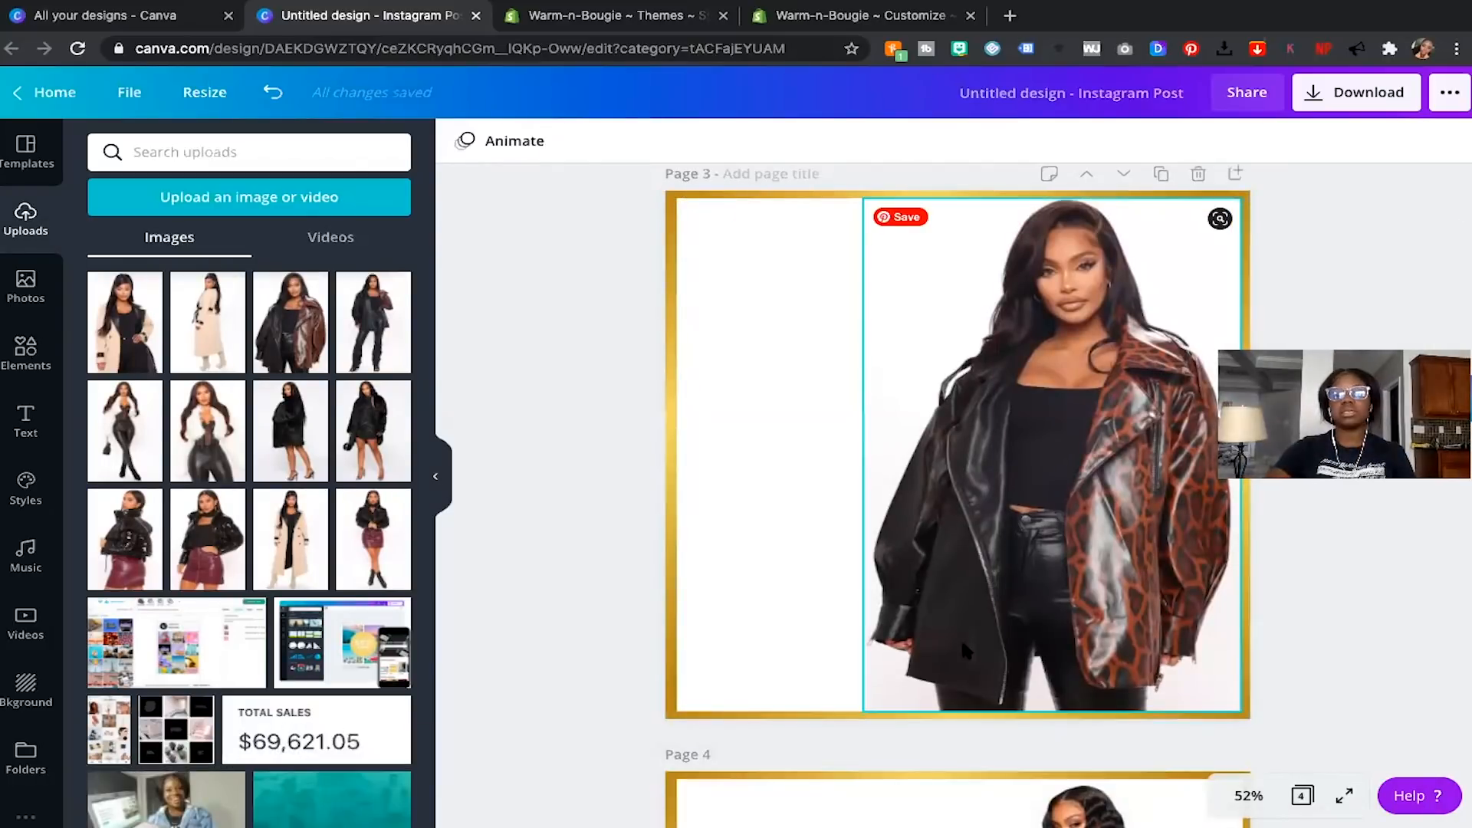
{"action": "left_click", "coordinate": [472, 140]}
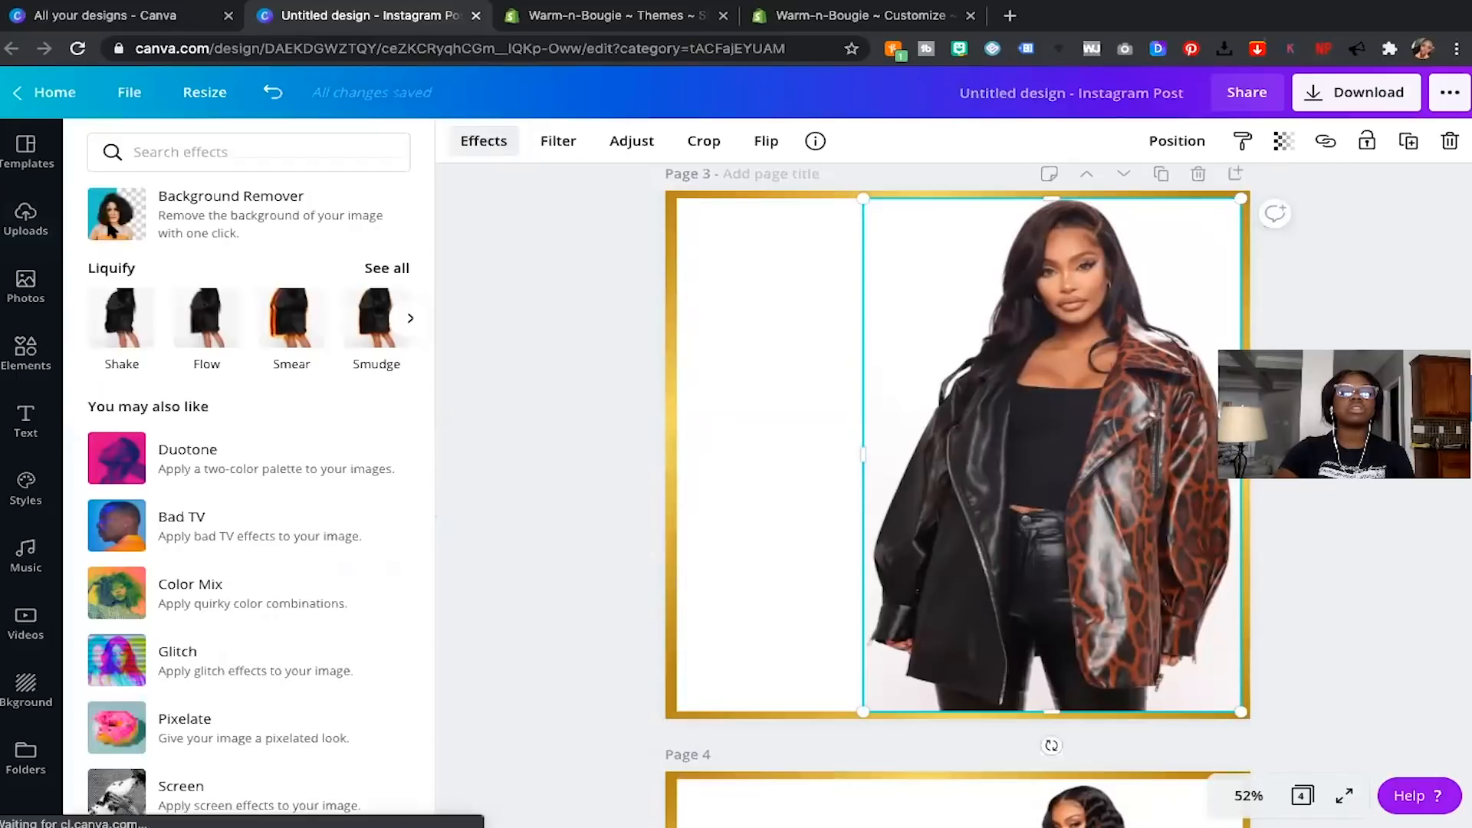
{"action": "left_click", "coordinate": [112, 226]}
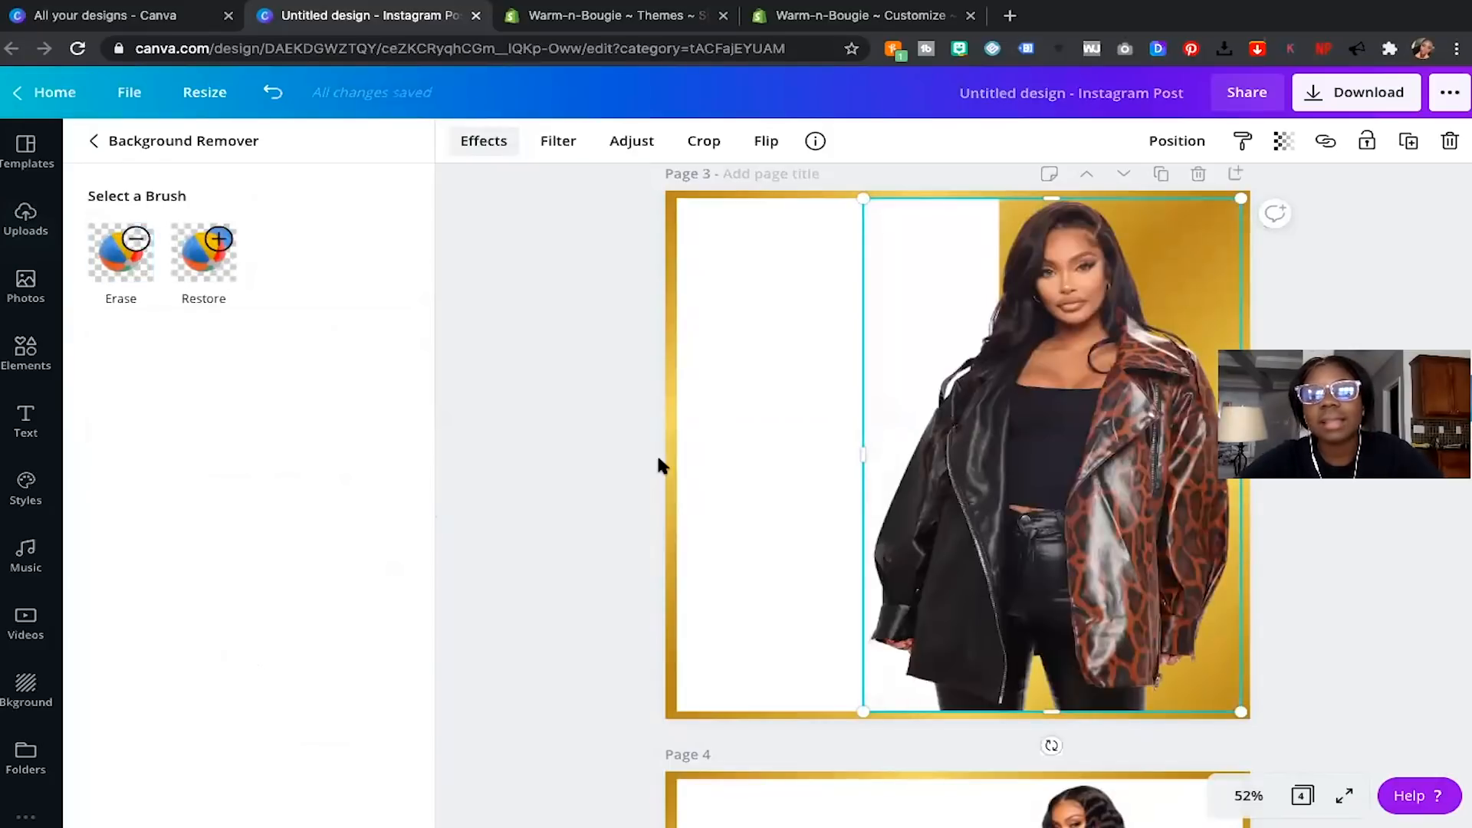
Unlock the white rectangle on page 3 and widen it behind the photo to the inner right edge of the gold border.
{"action": "left_click", "coordinate": [779, 430]}
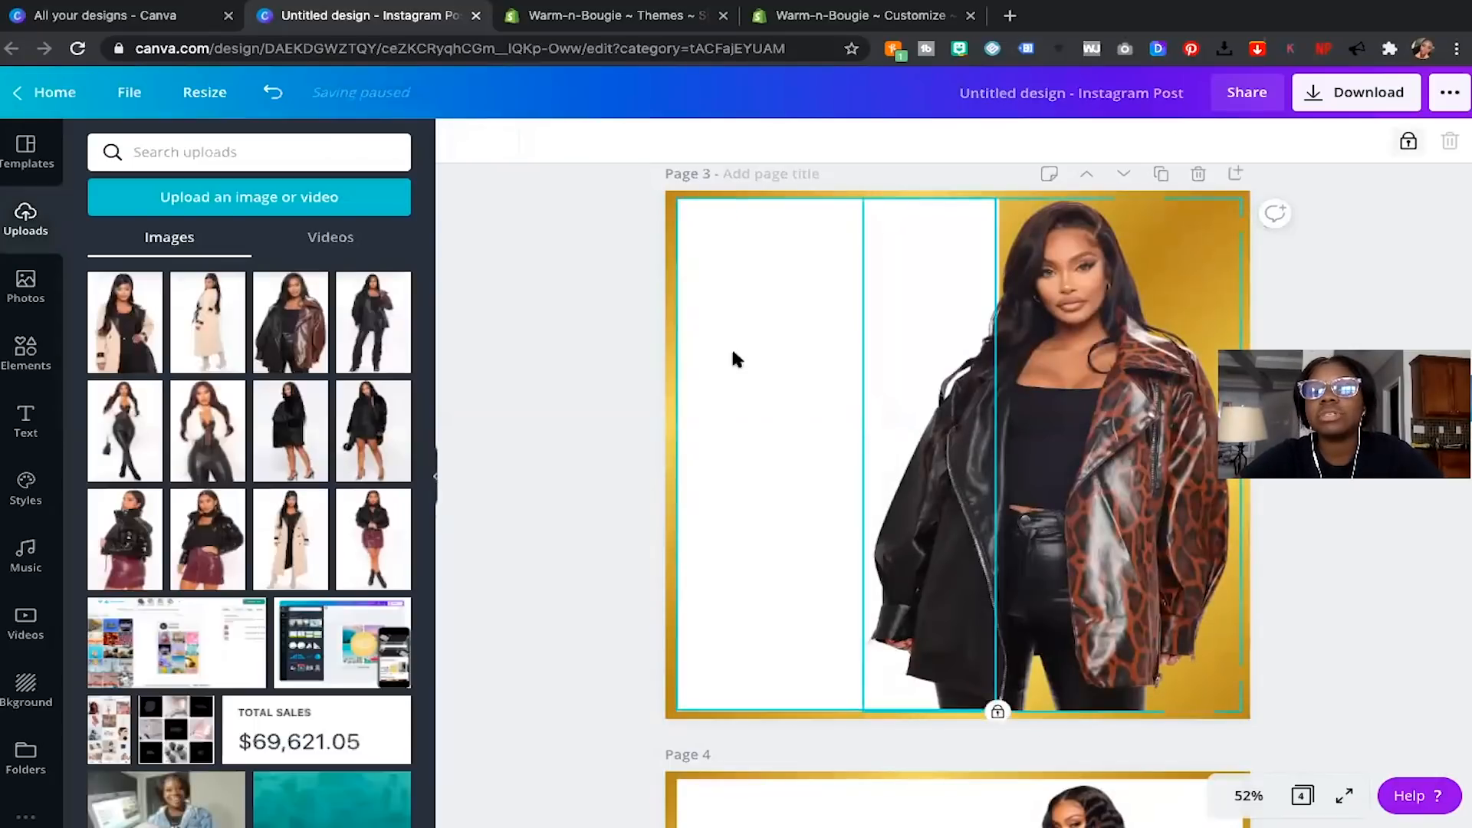
{"action": "left_click", "coordinate": [1407, 143]}
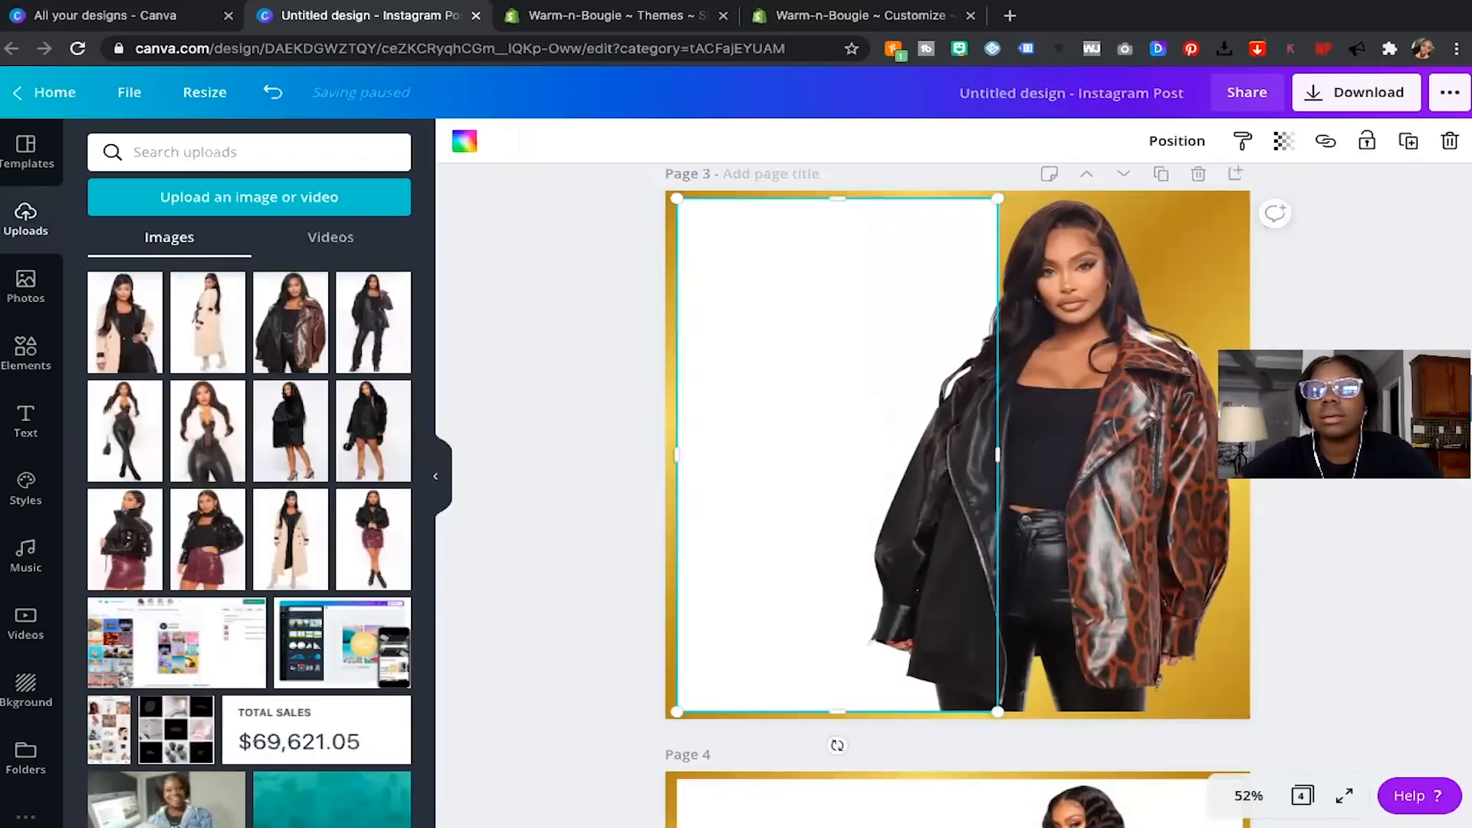
{"action": "left_click_drag", "start_coordinate": [999, 448], "coordinate": [1242, 453]}
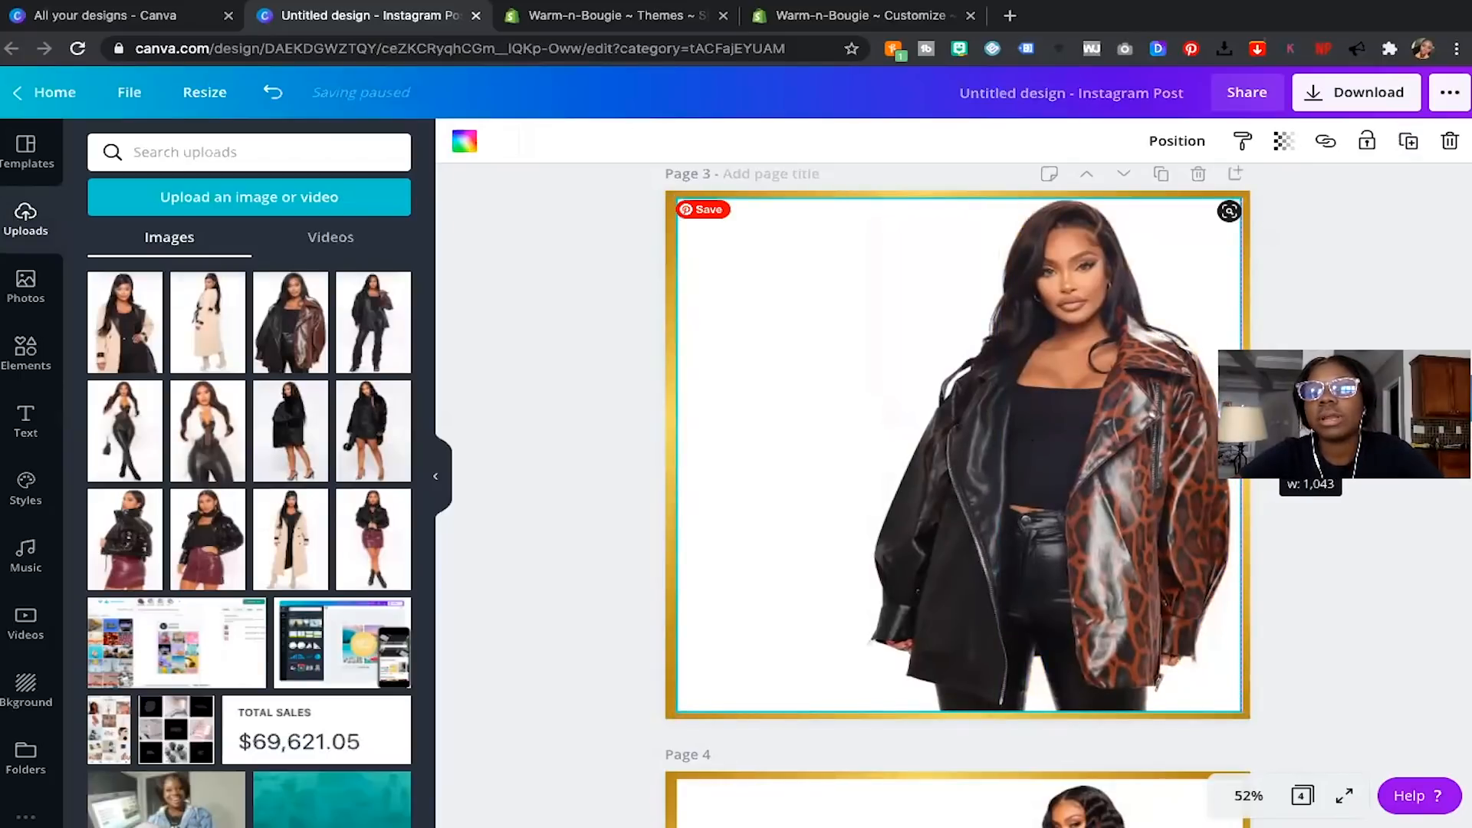
{"action": "left_click", "coordinate": [1383, 209]}
{"action": "scroll", "coordinate": [986, 418], "scroll_direction": "up", "scroll_amount": 4}
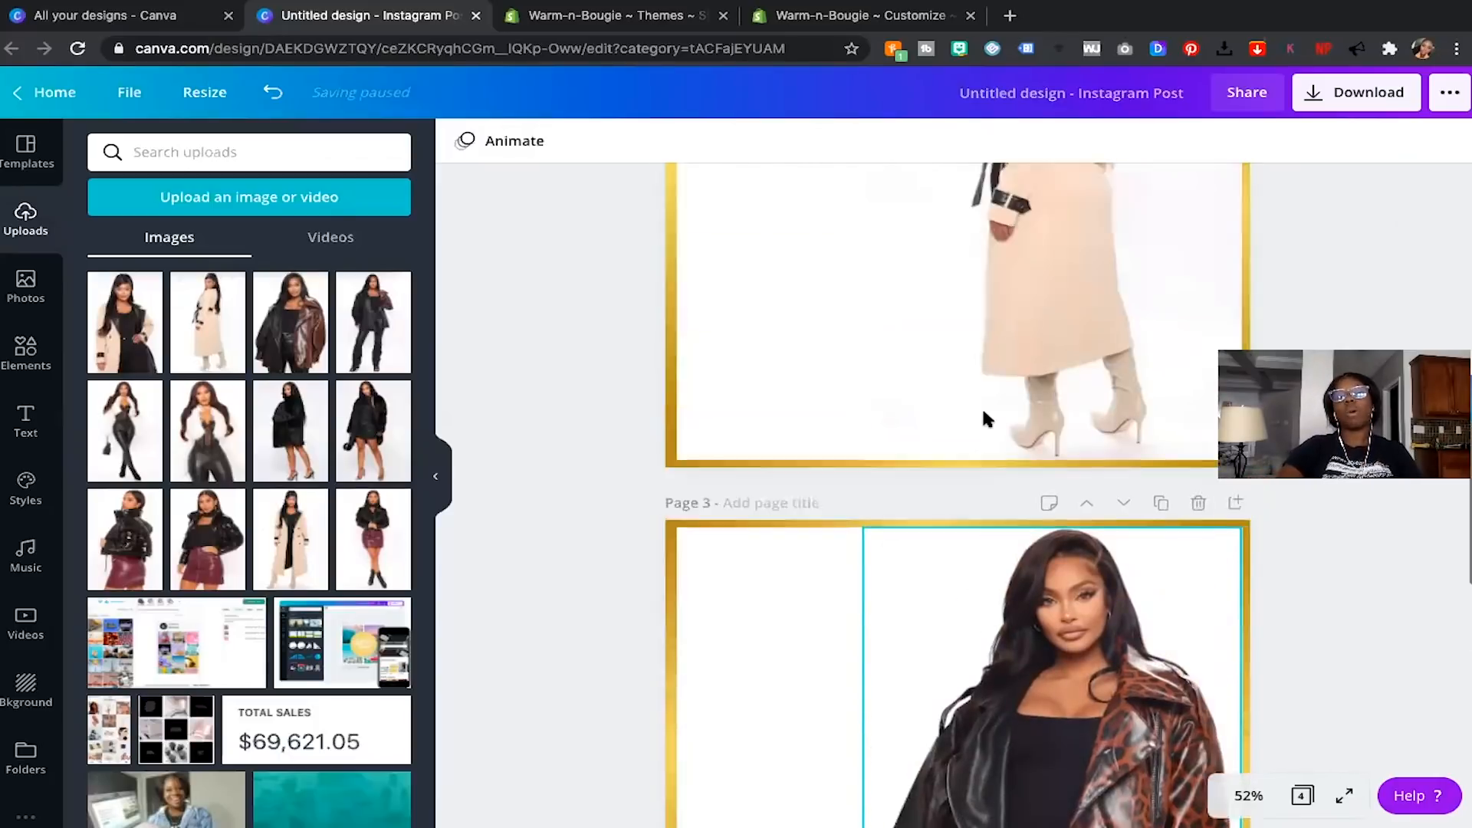
{"action": "scroll", "coordinate": [983, 412], "scroll_direction": "up", "scroll_amount": 4}
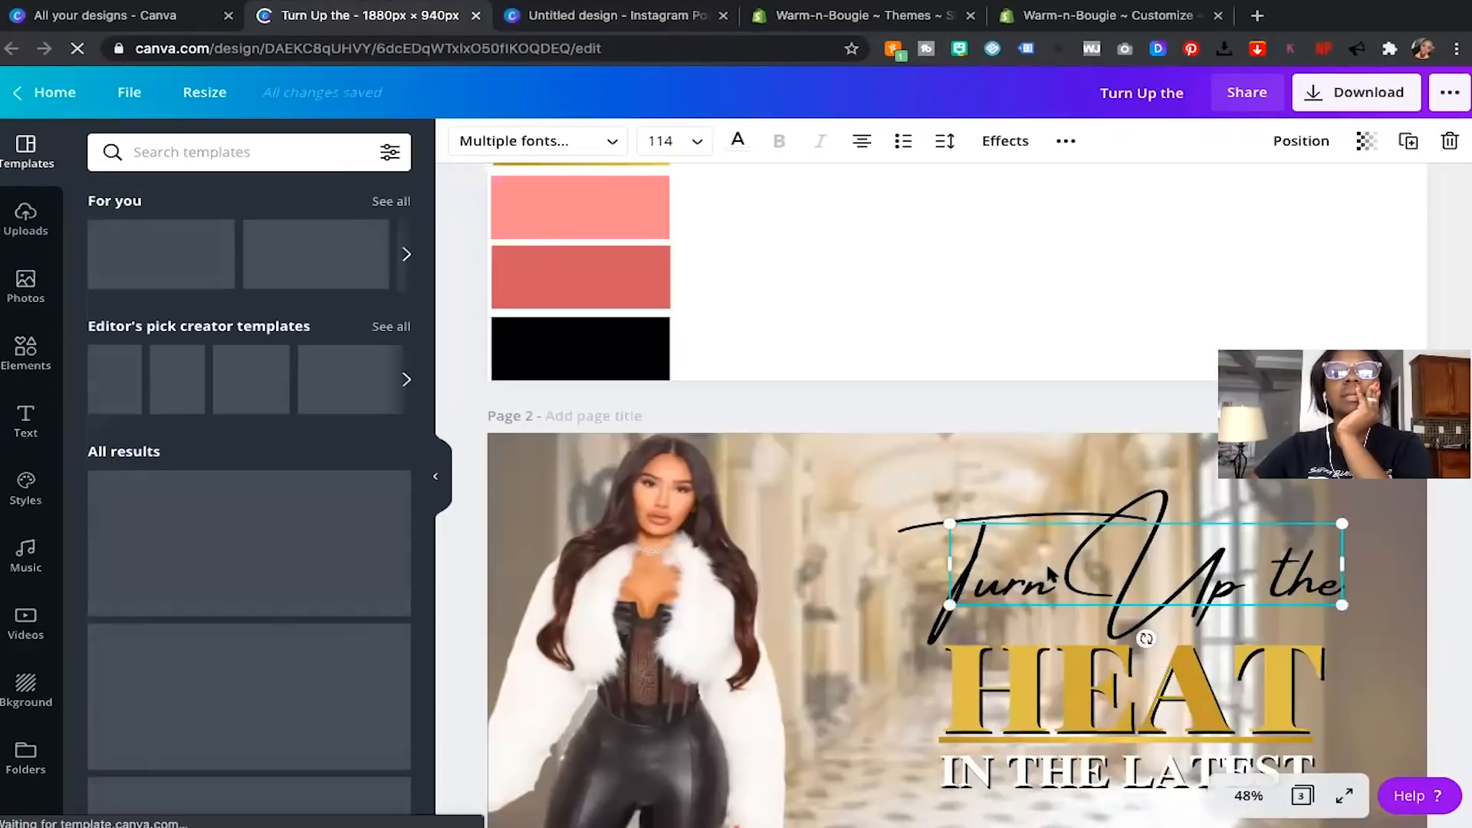
In the "Turn Up the" banner design, select and copy the "Turn Up the", "HEAT" and "IN THE LATEST" texts on page 2.
{"action": "double_click", "coordinate": [1048, 563]}
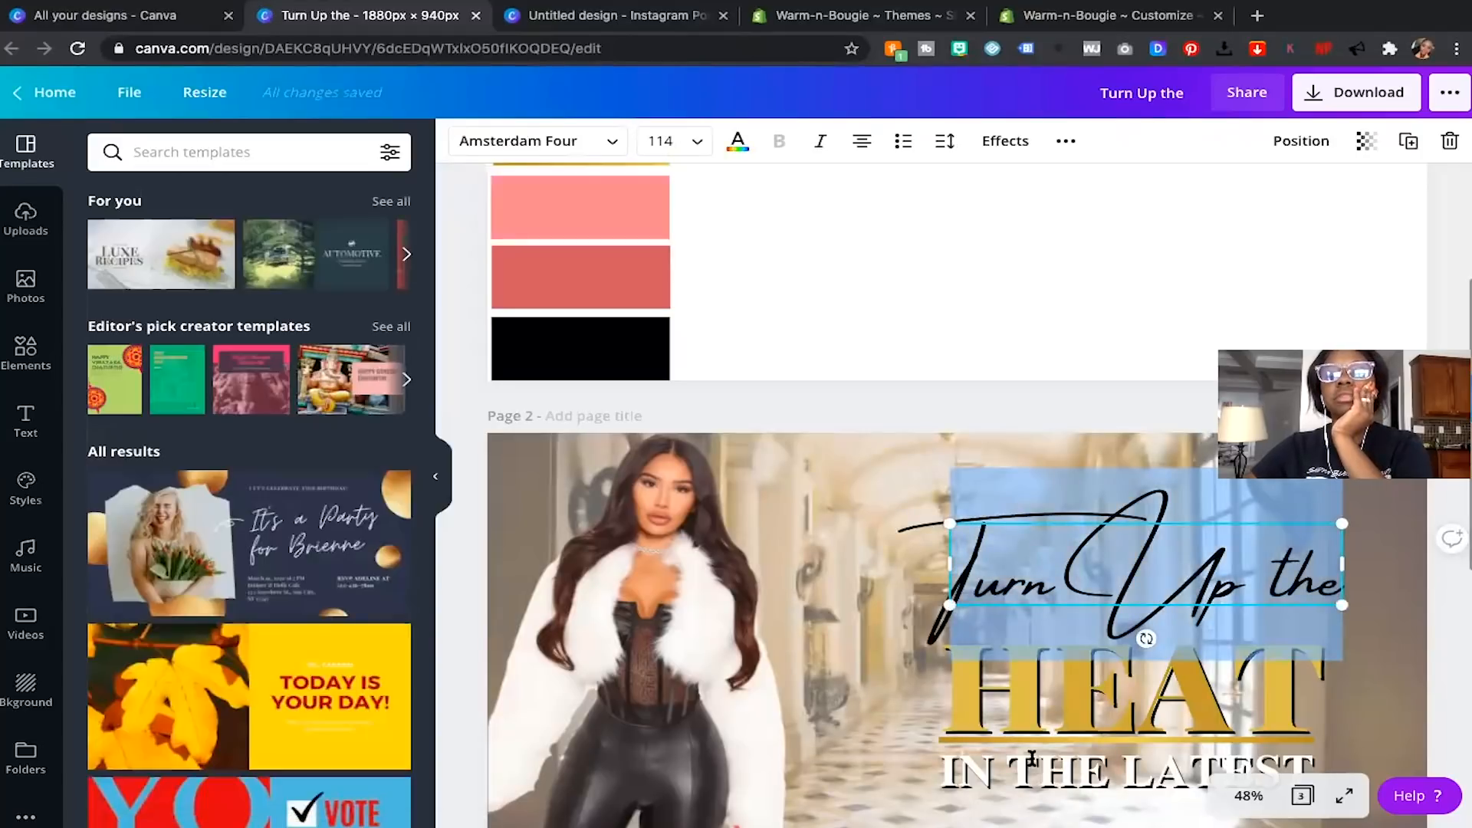
{"action": "left_click", "coordinate": [1044, 727]}
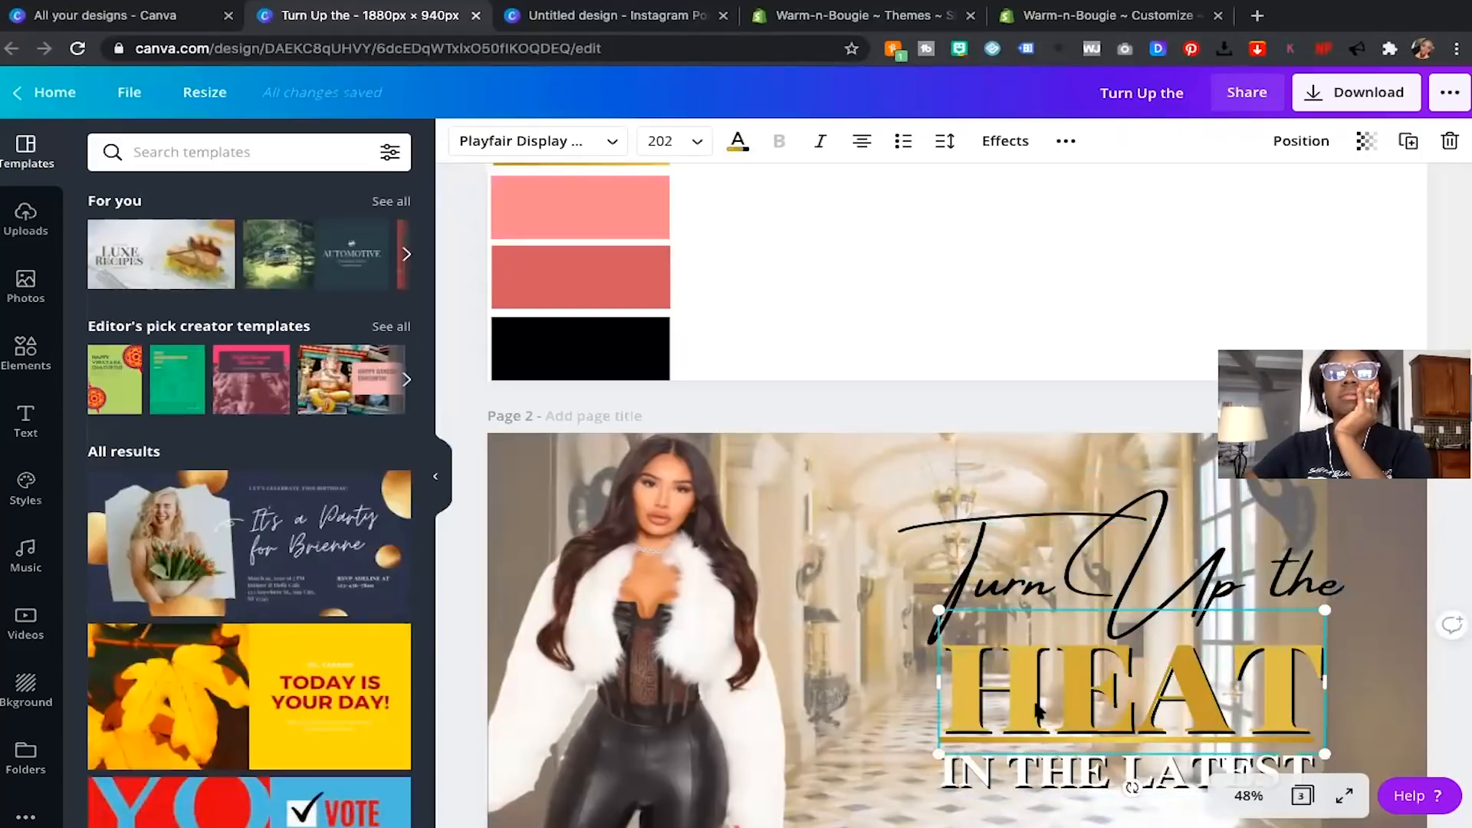
{"action": "left_click", "coordinate": [1033, 772]}
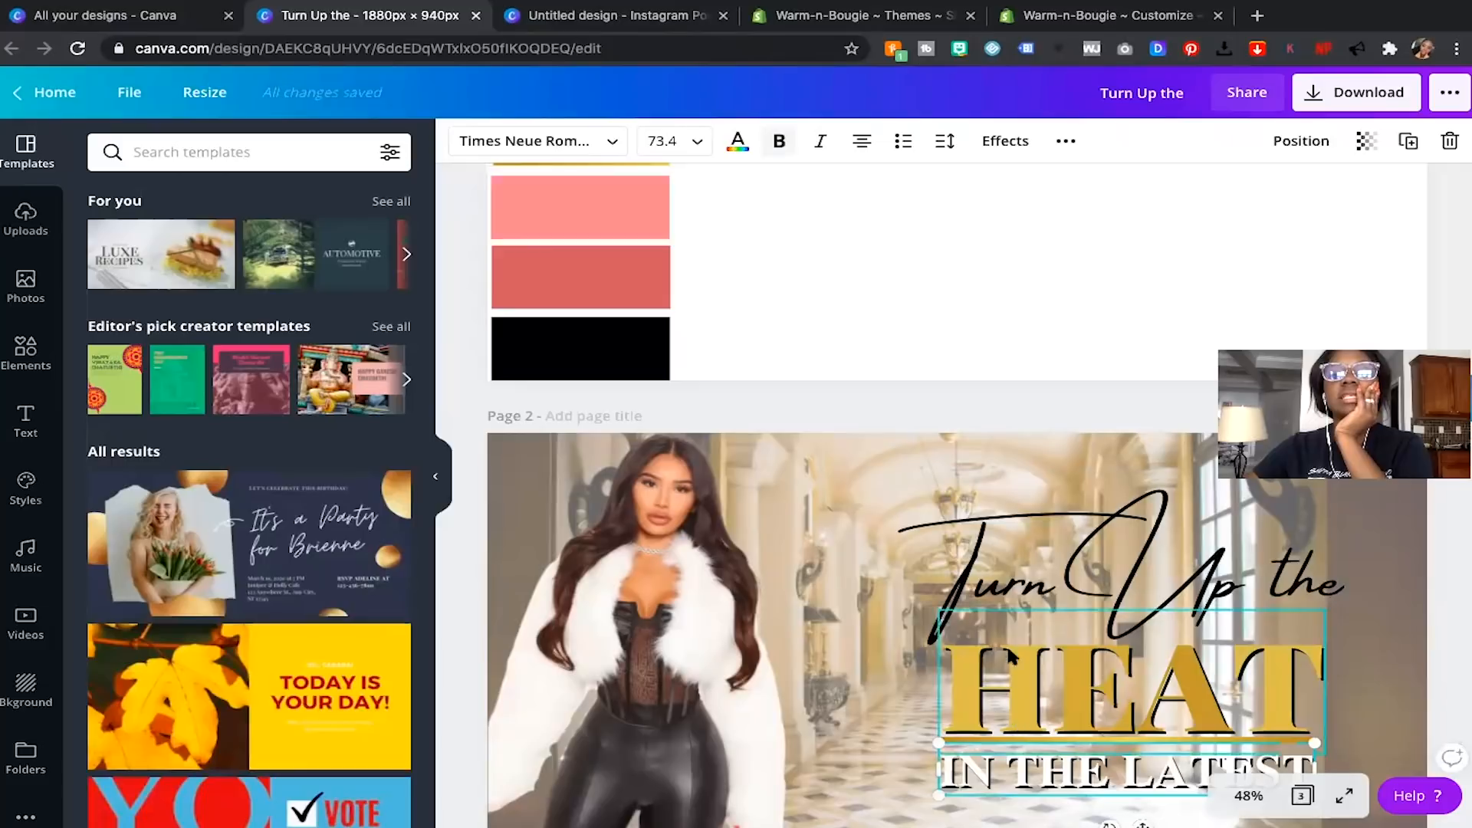
{"action": "left_click", "coordinate": [1021, 600]}
{"action": "scroll", "coordinate": [1010, 586], "scroll_direction": "down", "scroll_amount": 2}
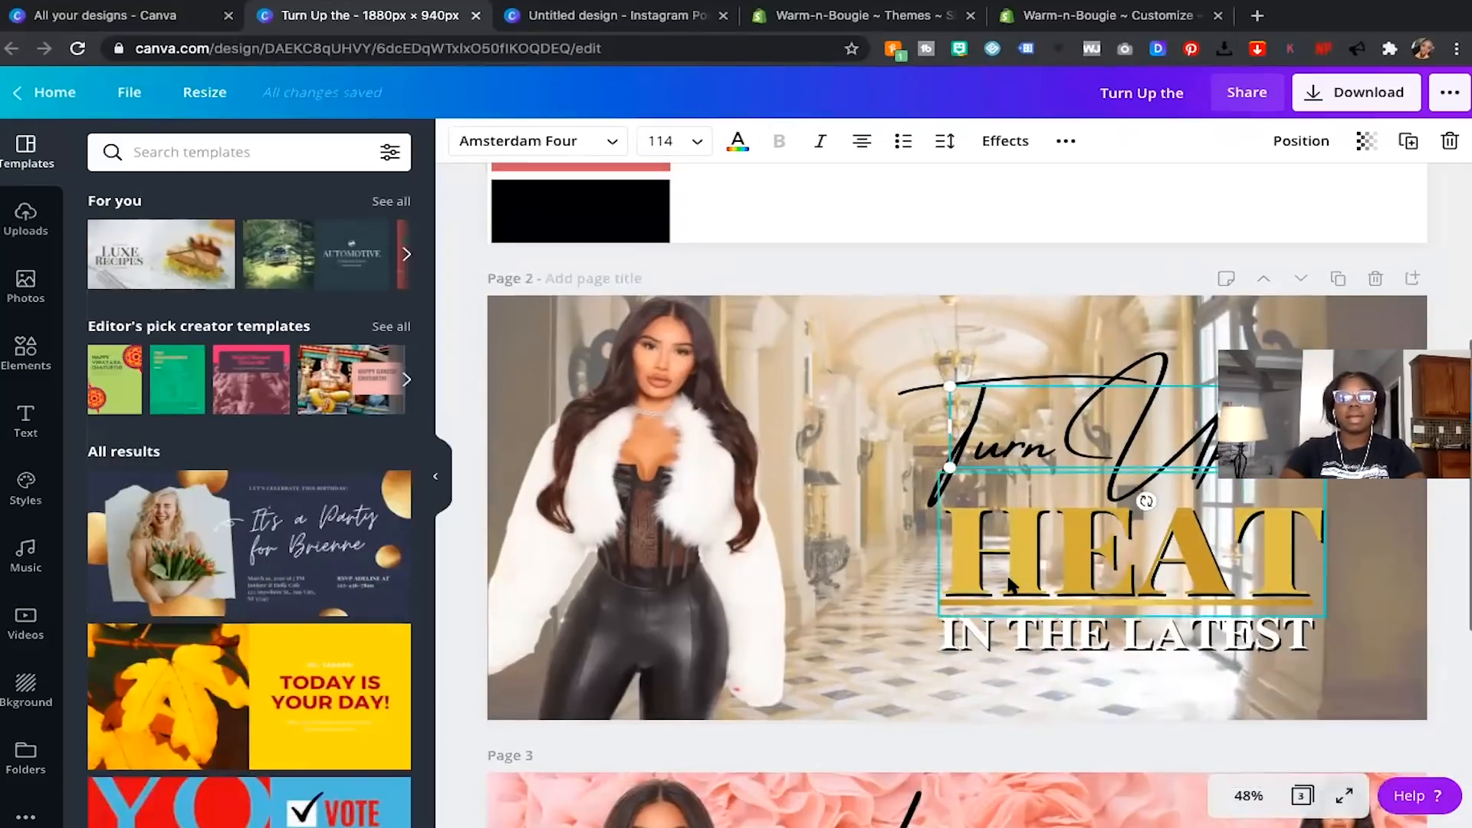
{"action": "left_click", "coordinate": [1011, 581], "text": "shift"}
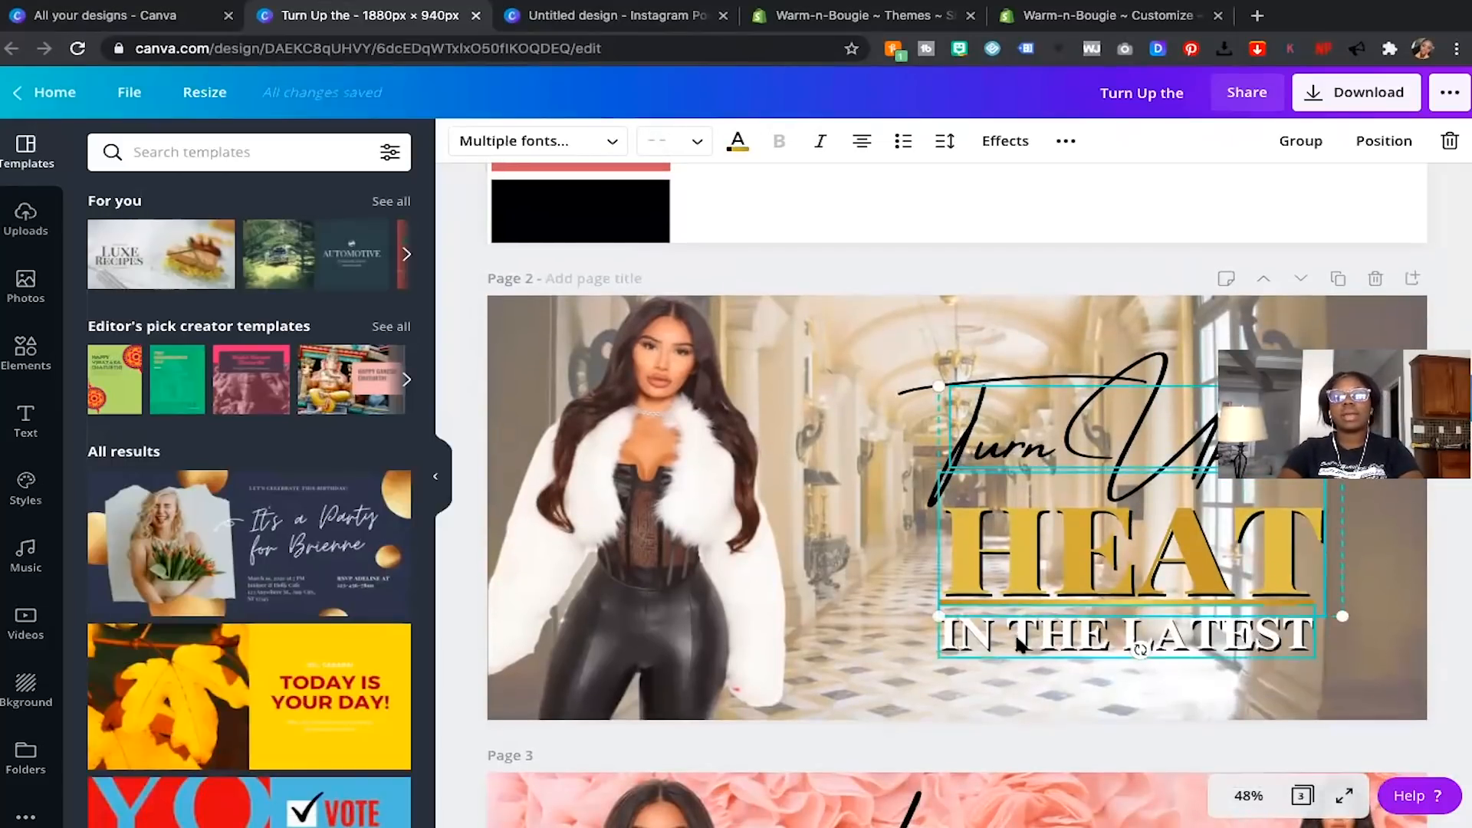
Paste the copied texts onto page 2 of the Instagram Post design and move them down over the lower part of the coat photo.
{"action": "left_click", "coordinate": [616, 31]}
{"action": "left_click", "coordinate": [821, 532]}
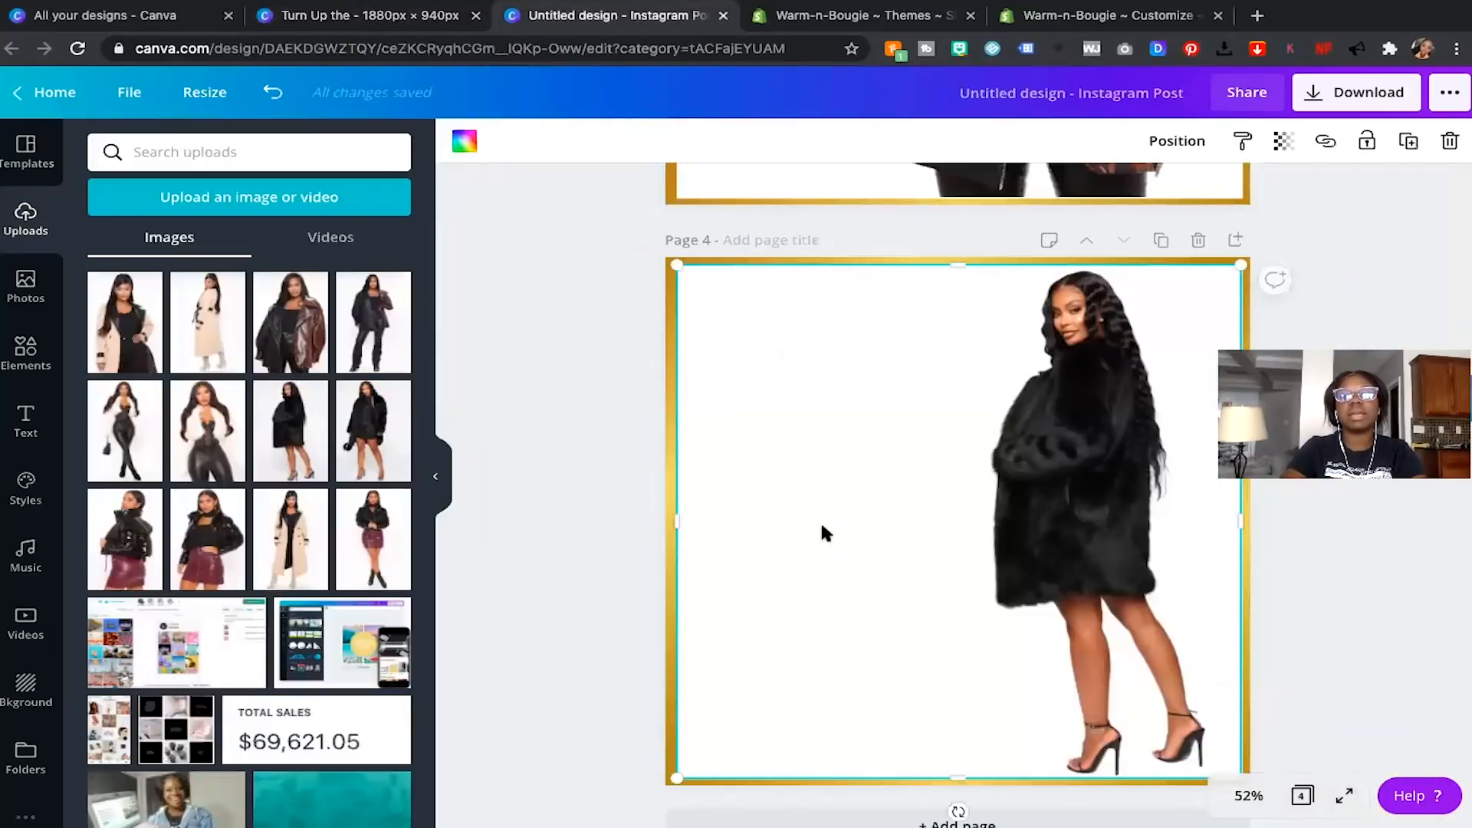
{"action": "scroll", "coordinate": [821, 532], "scroll_direction": "up", "scroll_amount": 5}
{"action": "scroll", "coordinate": [822, 529], "scroll_direction": "up", "scroll_amount": 5}
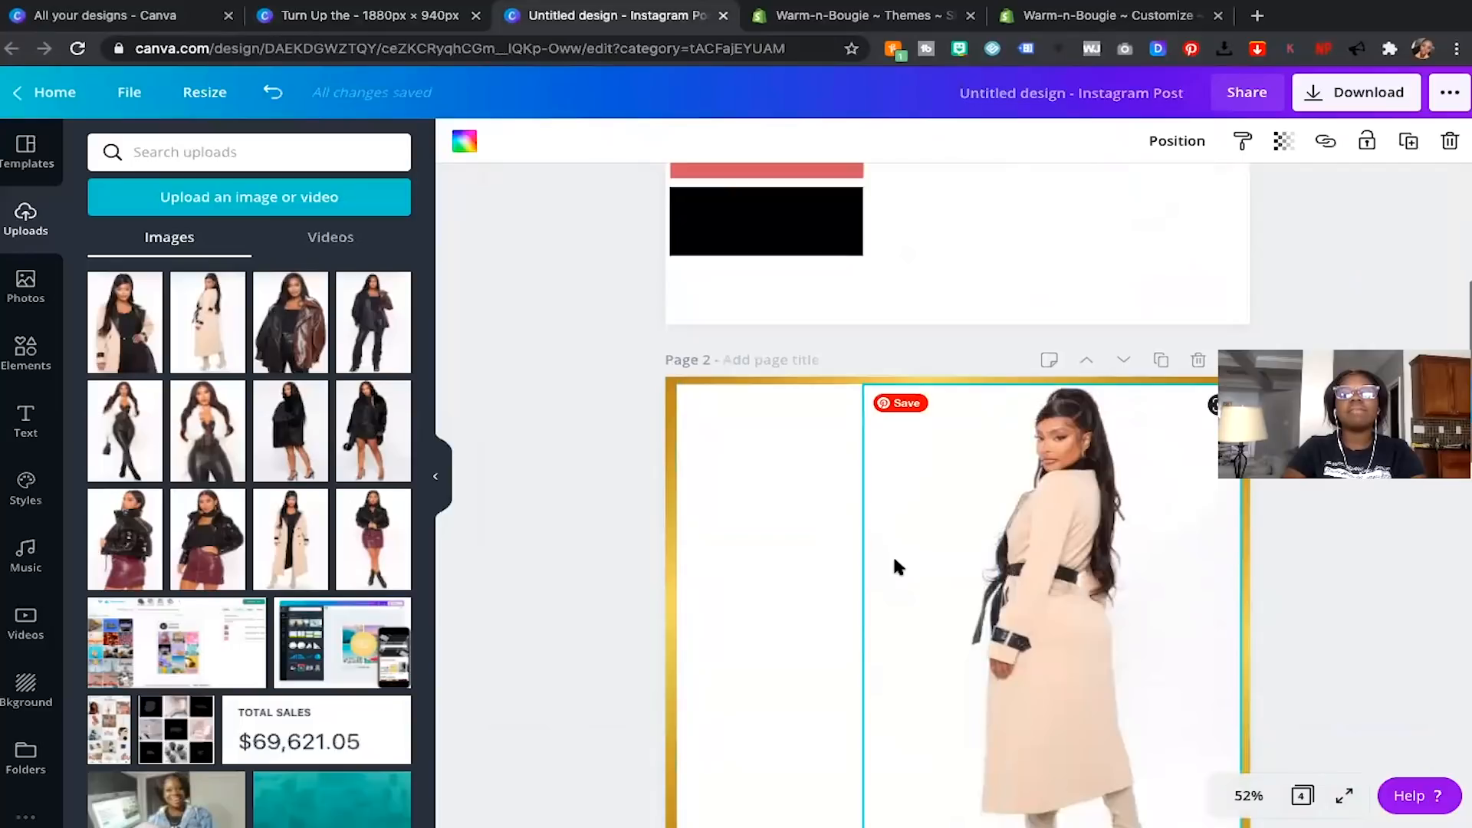
{"action": "left_click", "coordinate": [895, 563]}
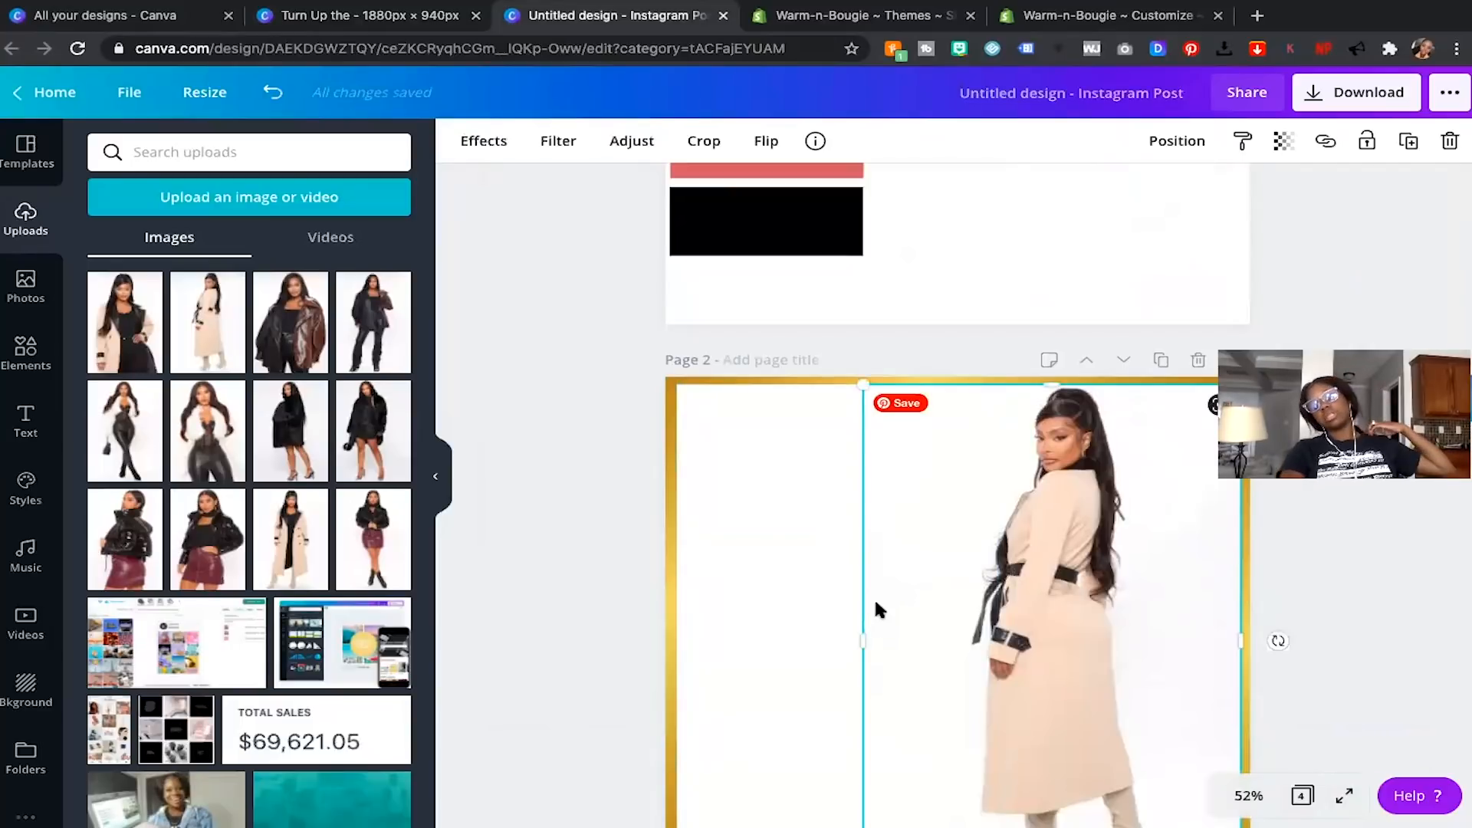
{"action": "key", "text": "ctrl+v"}
{"action": "scroll", "coordinate": [882, 637], "scroll_direction": "down", "scroll_amount": 2}
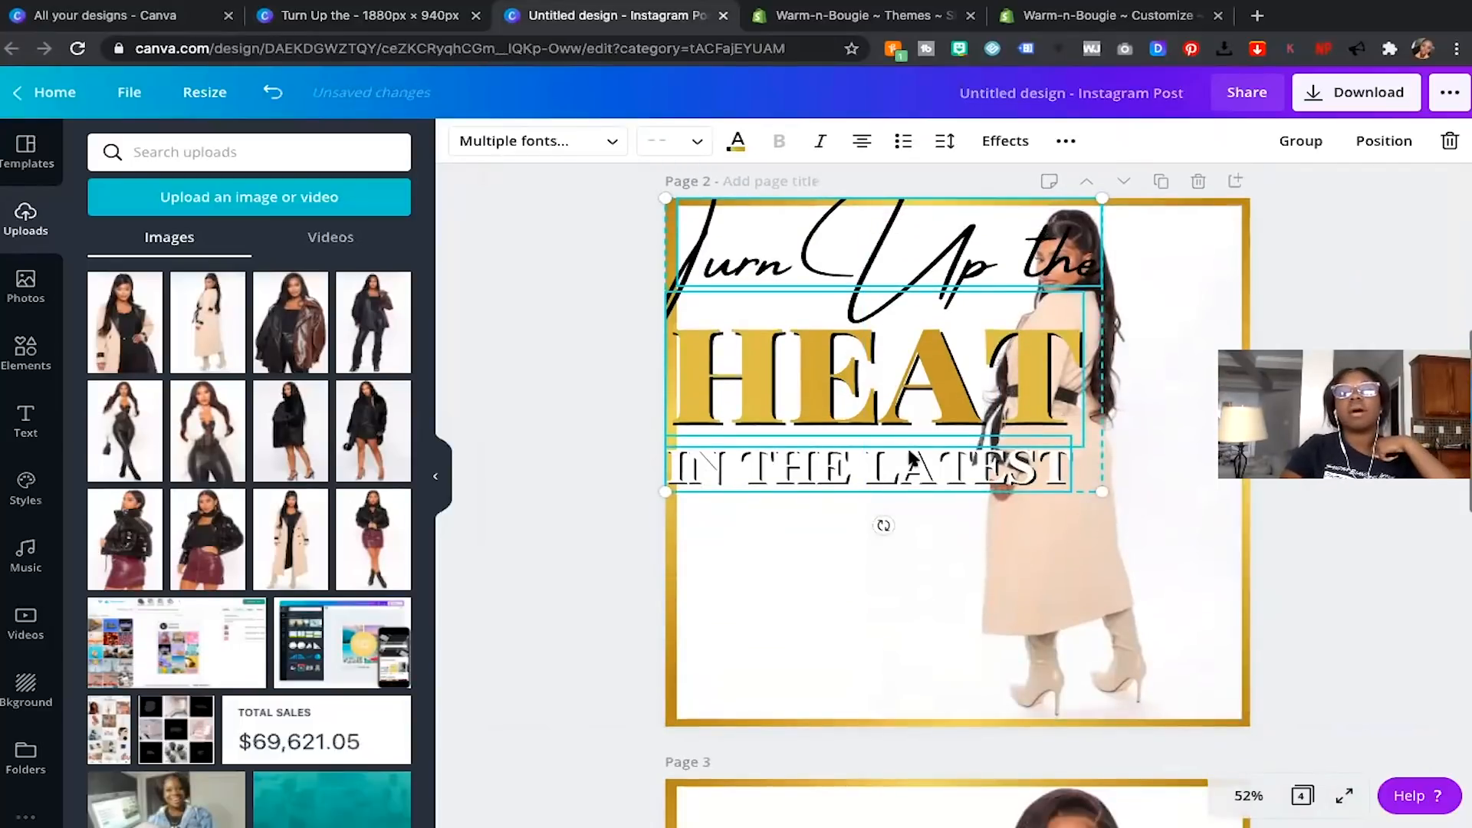
{"action": "left_click_drag", "start_coordinate": [881, 376], "coordinate": [955, 542]}
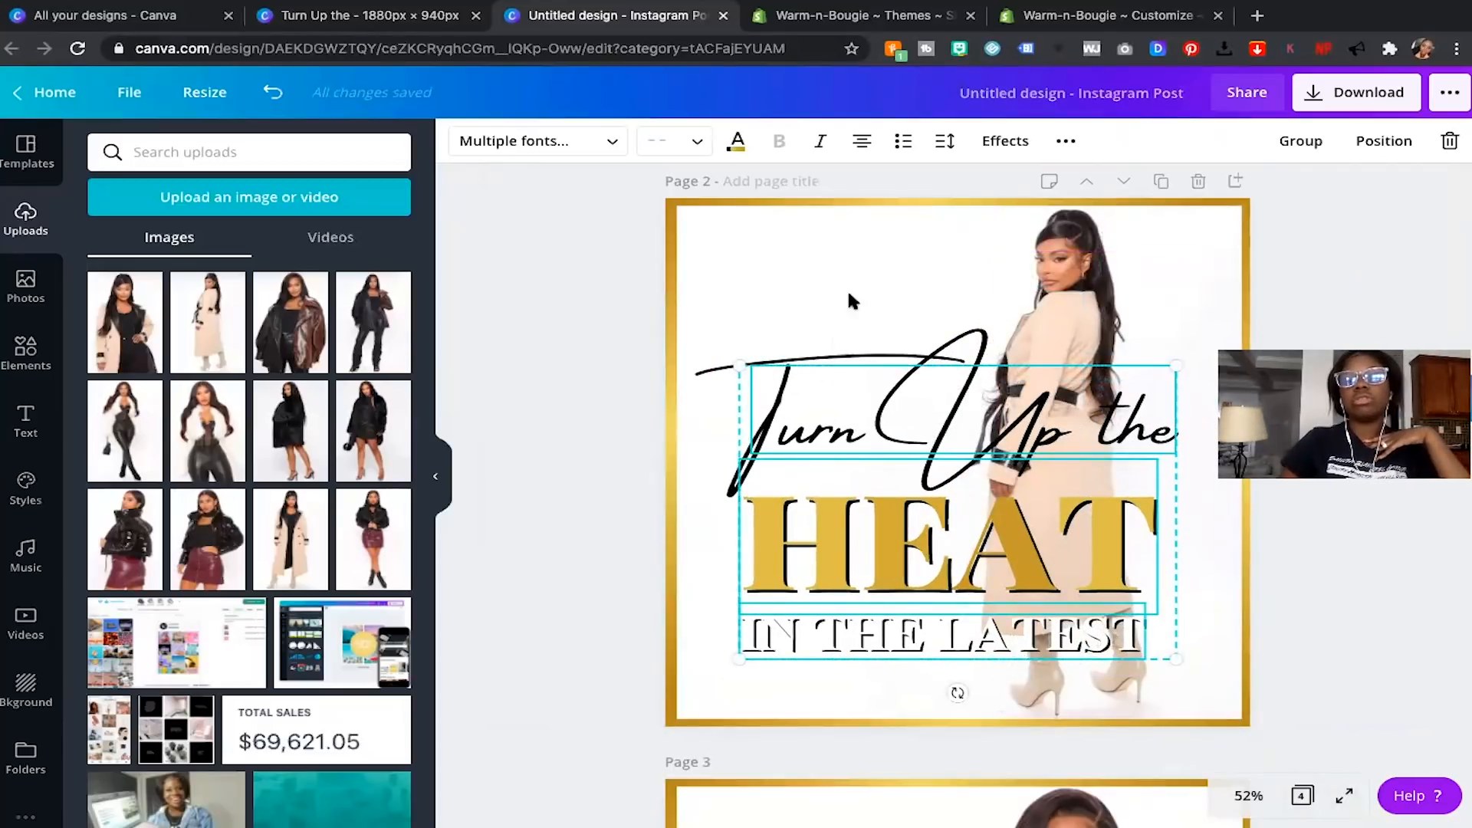
{"action": "left_click", "coordinate": [847, 284]}
Replace "Turn Up the" on page 2 with "Cute", move it beside the model and enlarge it to font size 137.
{"action": "double_click", "coordinate": [848, 399]}
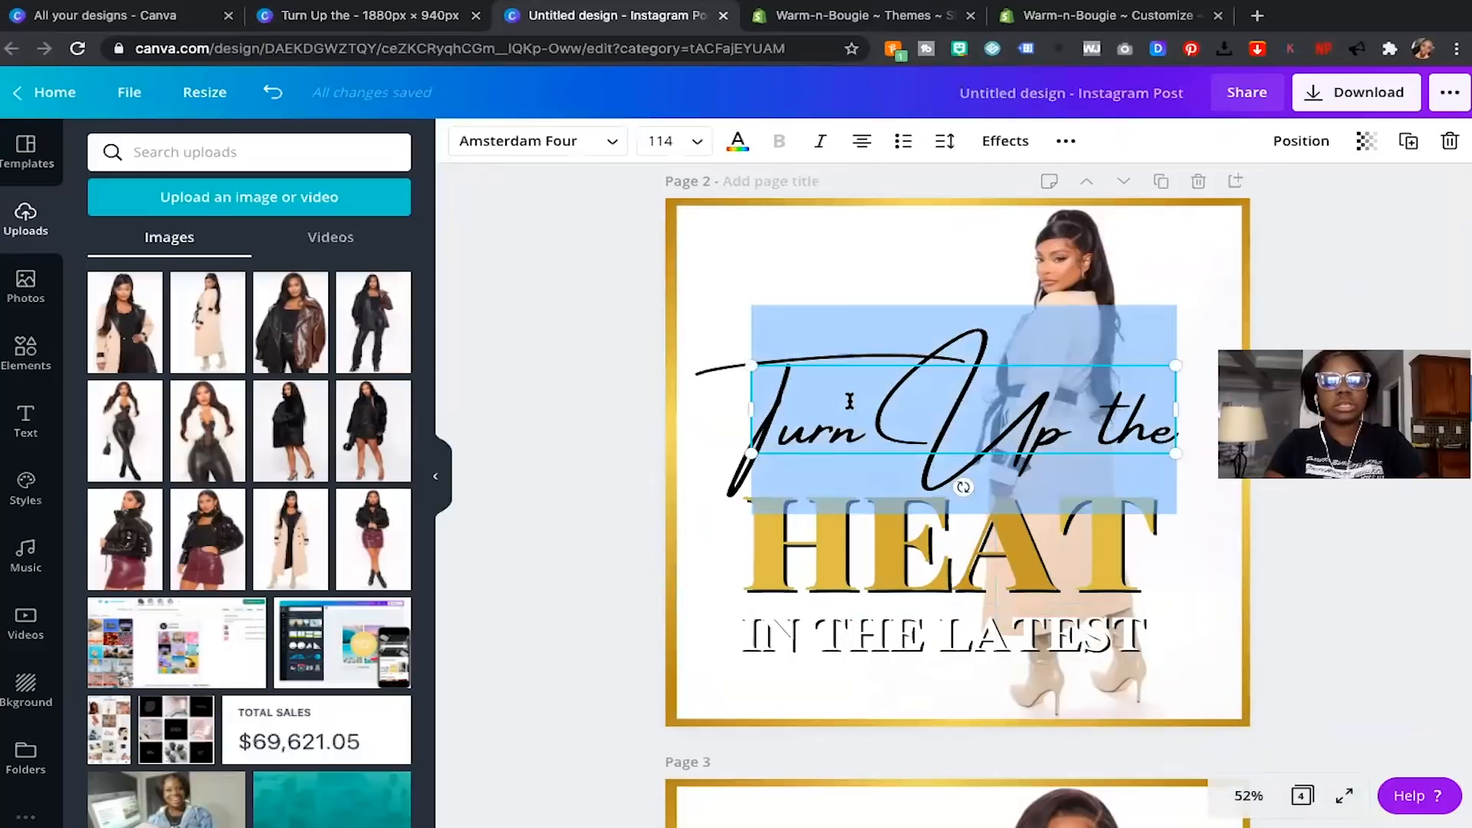
{"action": "type", "text": "Cute"}
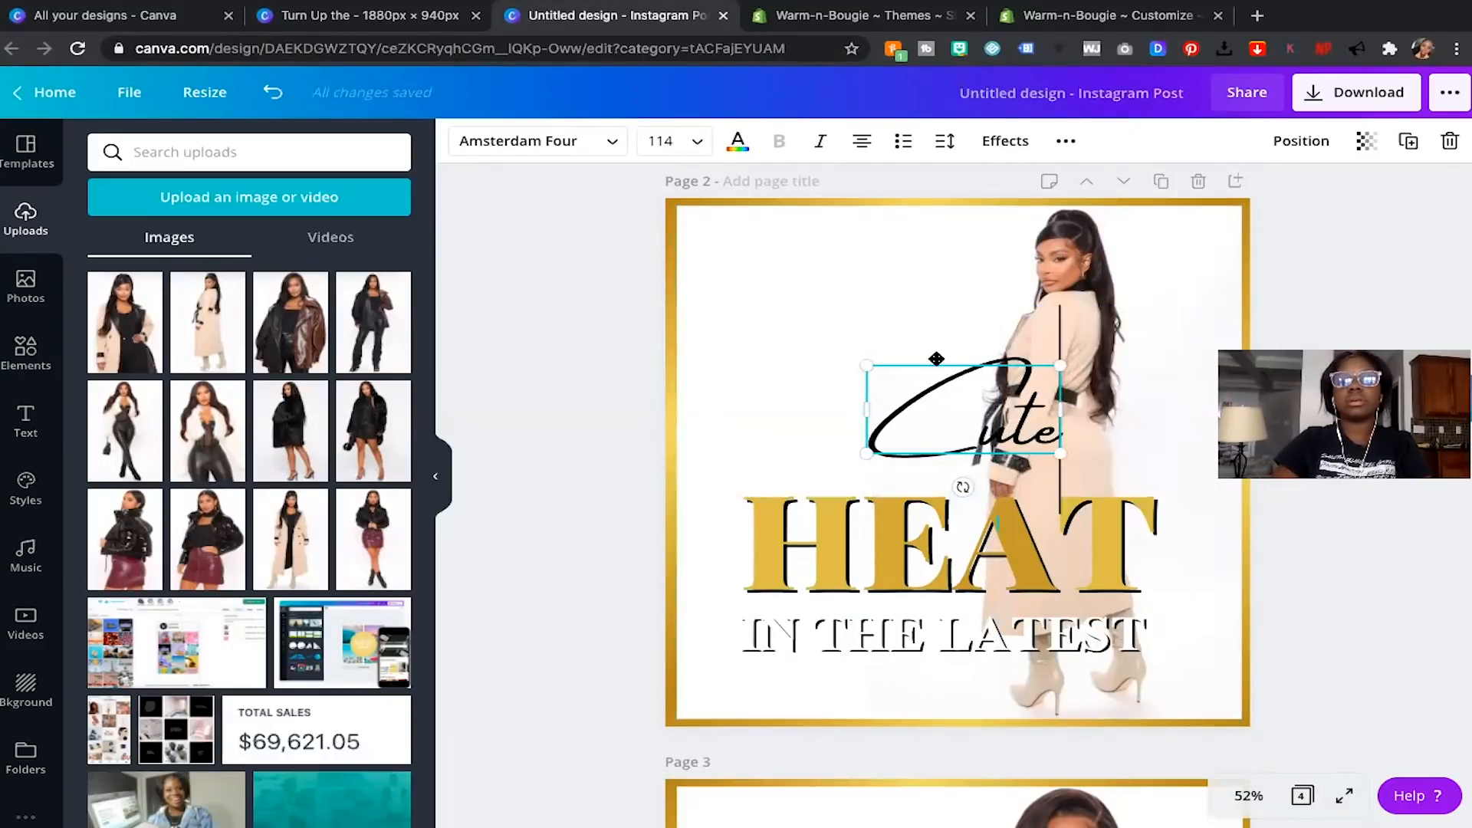
{"action": "left_click_drag", "start_coordinate": [936, 359], "coordinate": [837, 299]}
{"action": "left_click_drag", "start_coordinate": [934, 398], "coordinate": [974, 399]}
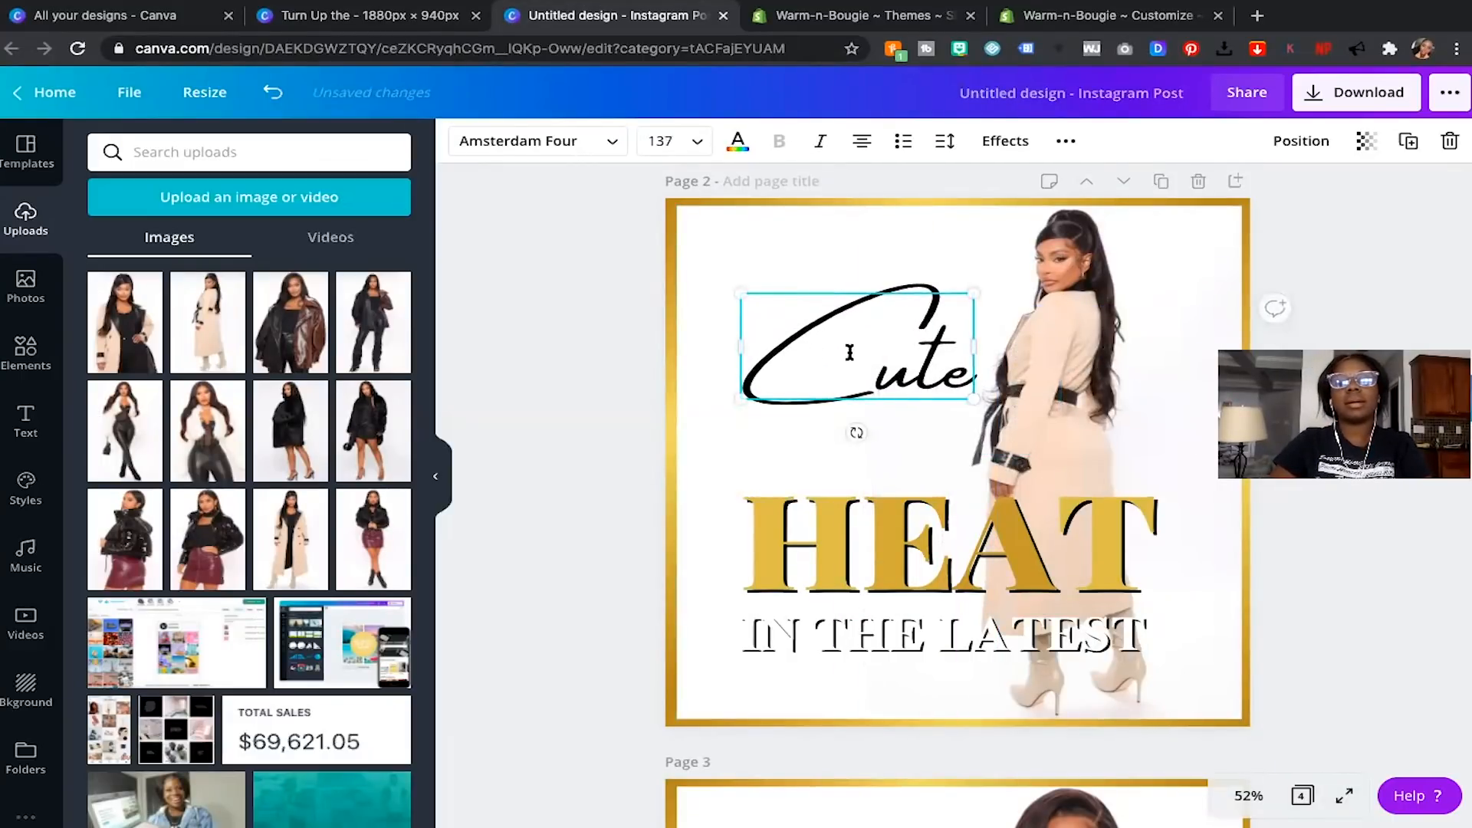
Color the letters of "Cute" one by one in alternating gold shades taken from the photo colors.
{"action": "left_click_drag", "start_coordinate": [850, 352], "coordinate": [743, 337]}
{"action": "left_click", "coordinate": [728, 144]}
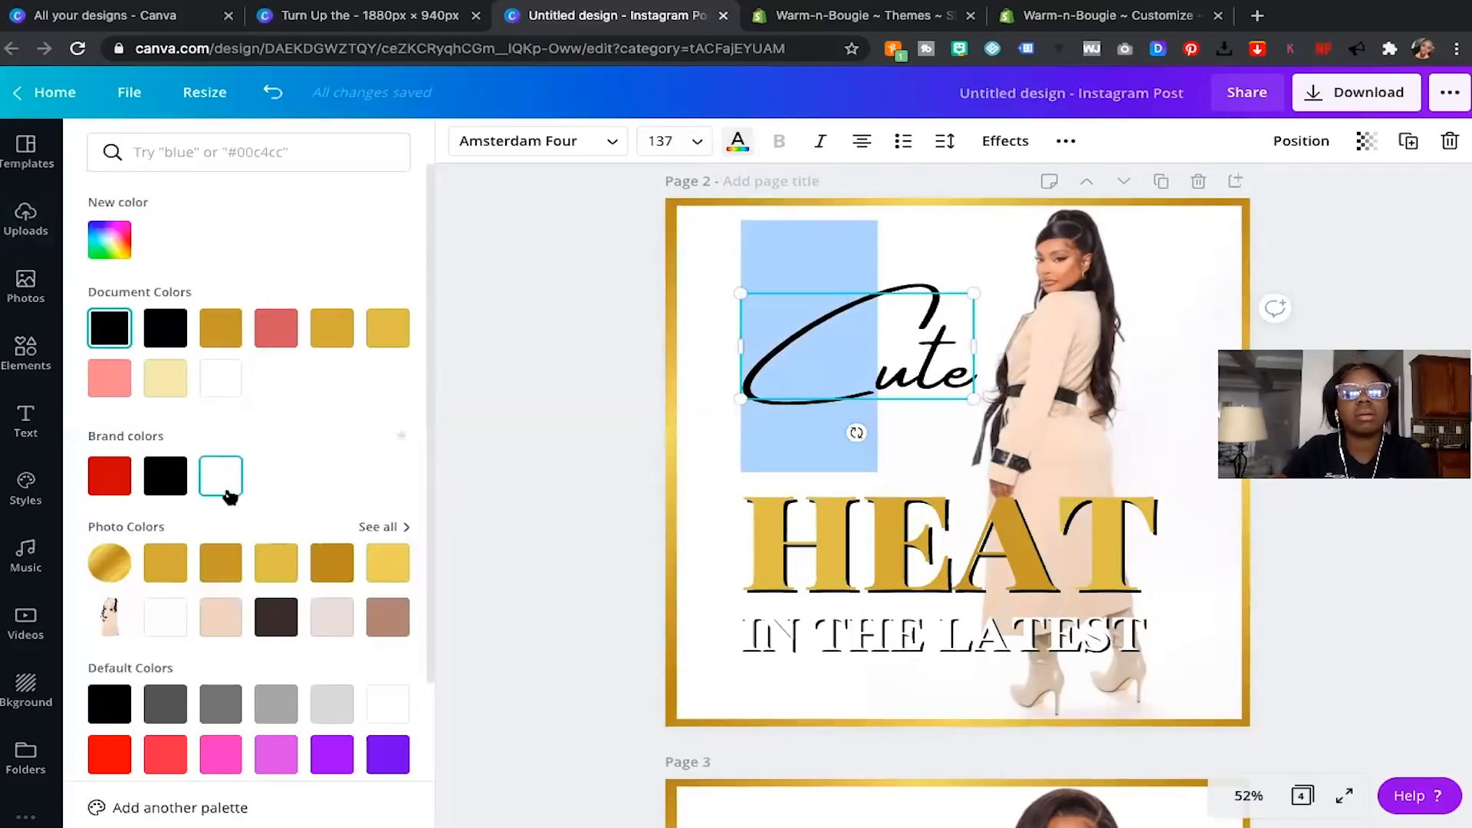
{"action": "left_click", "coordinate": [265, 568]}
{"action": "key", "text": "Right"}
{"action": "key", "text": "Right"}
{"action": "key", "text": "shift+Left"}
{"action": "left_click", "coordinate": [185, 577]}
{"action": "key", "text": "Right"}
{"action": "key", "text": "Right"}
{"action": "key", "text": "shift+Left"}
{"action": "left_click", "coordinate": [220, 565]}
{"action": "key", "text": "Right"}
{"action": "key", "text": "Right"}
{"action": "key", "text": "shift+Left"}
{"action": "left_click", "coordinate": [280, 576]}
Replace "HEAT" with "TRENCHES", set its font size to 36, and scale it up beneath "Cute" to about size 77.
{"action": "left_click", "coordinate": [876, 538]}
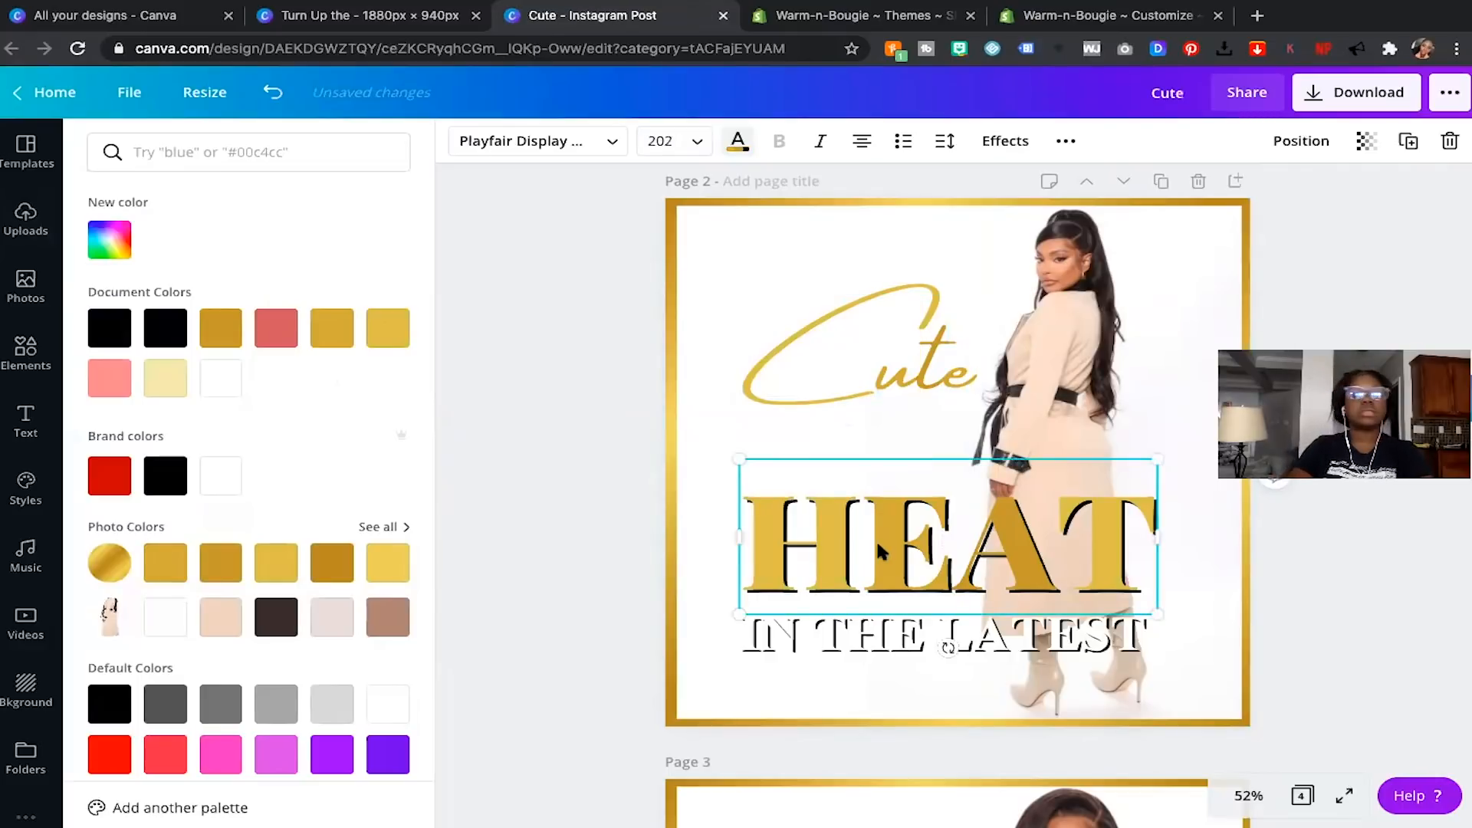
{"action": "double_click", "coordinate": [875, 539]}
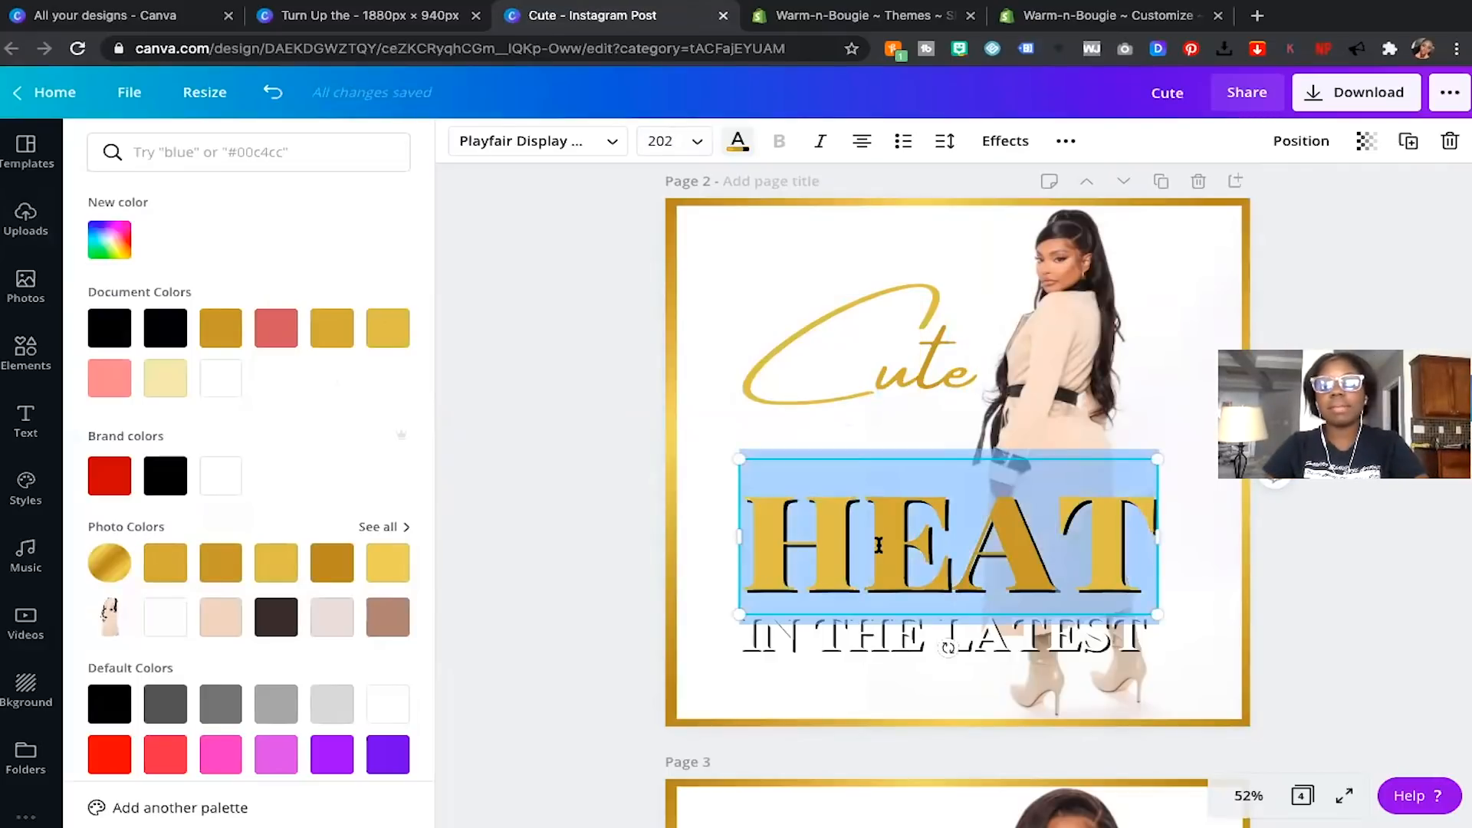
{"action": "type", "text": "trenches"}
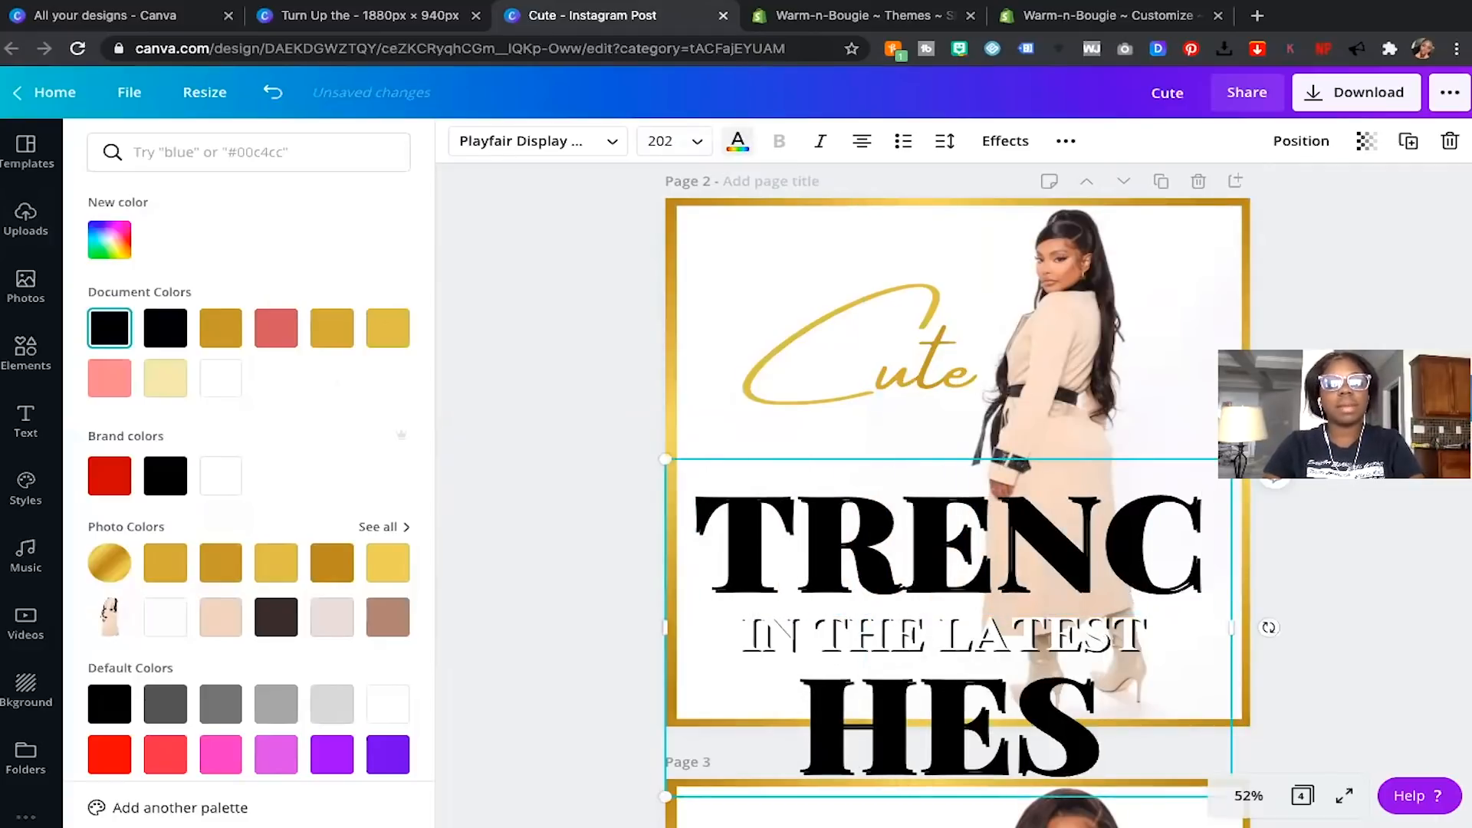
{"action": "key", "text": "ctrl+a"}
{"action": "left_click", "coordinate": [690, 143]}
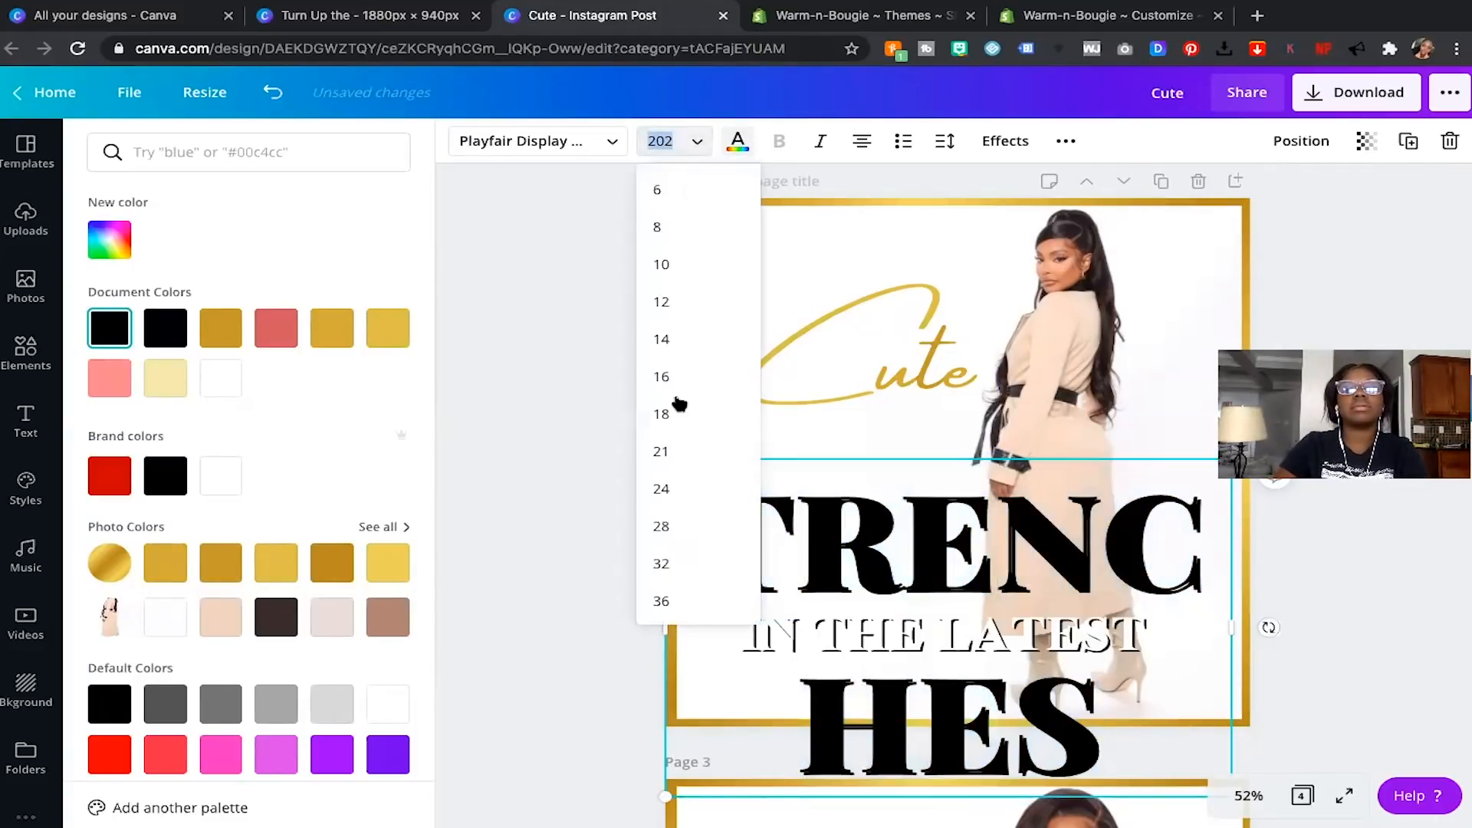
{"action": "left_click", "coordinate": [674, 600]}
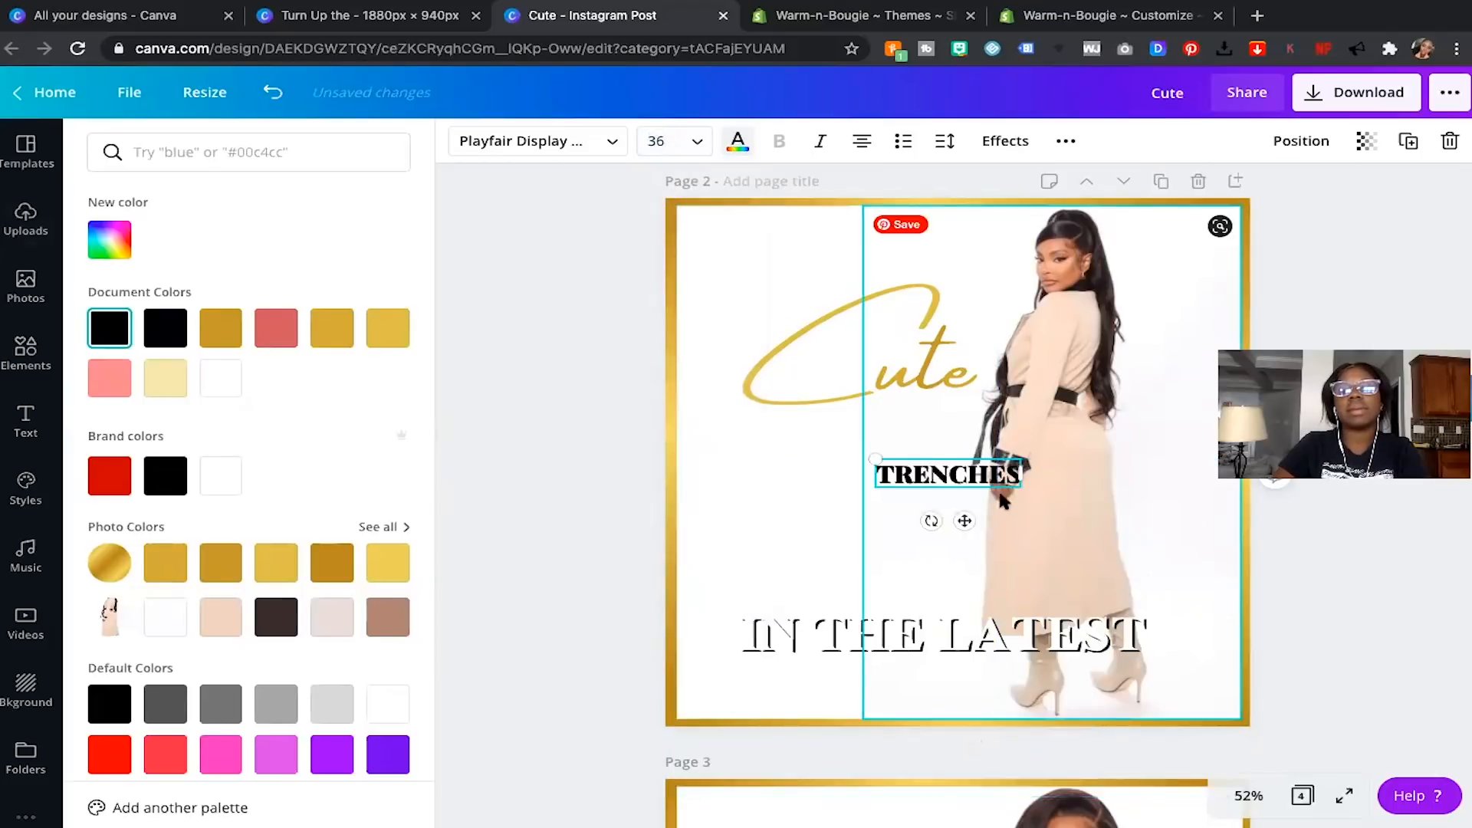
{"action": "left_click_drag", "start_coordinate": [869, 454], "coordinate": [709, 427]}
Delete the "IN THE LATEST" text from page 2.
{"action": "left_click", "coordinate": [884, 625]}
{"action": "left_click", "coordinate": [903, 638]}
{"action": "key", "text": "BackSpace"}
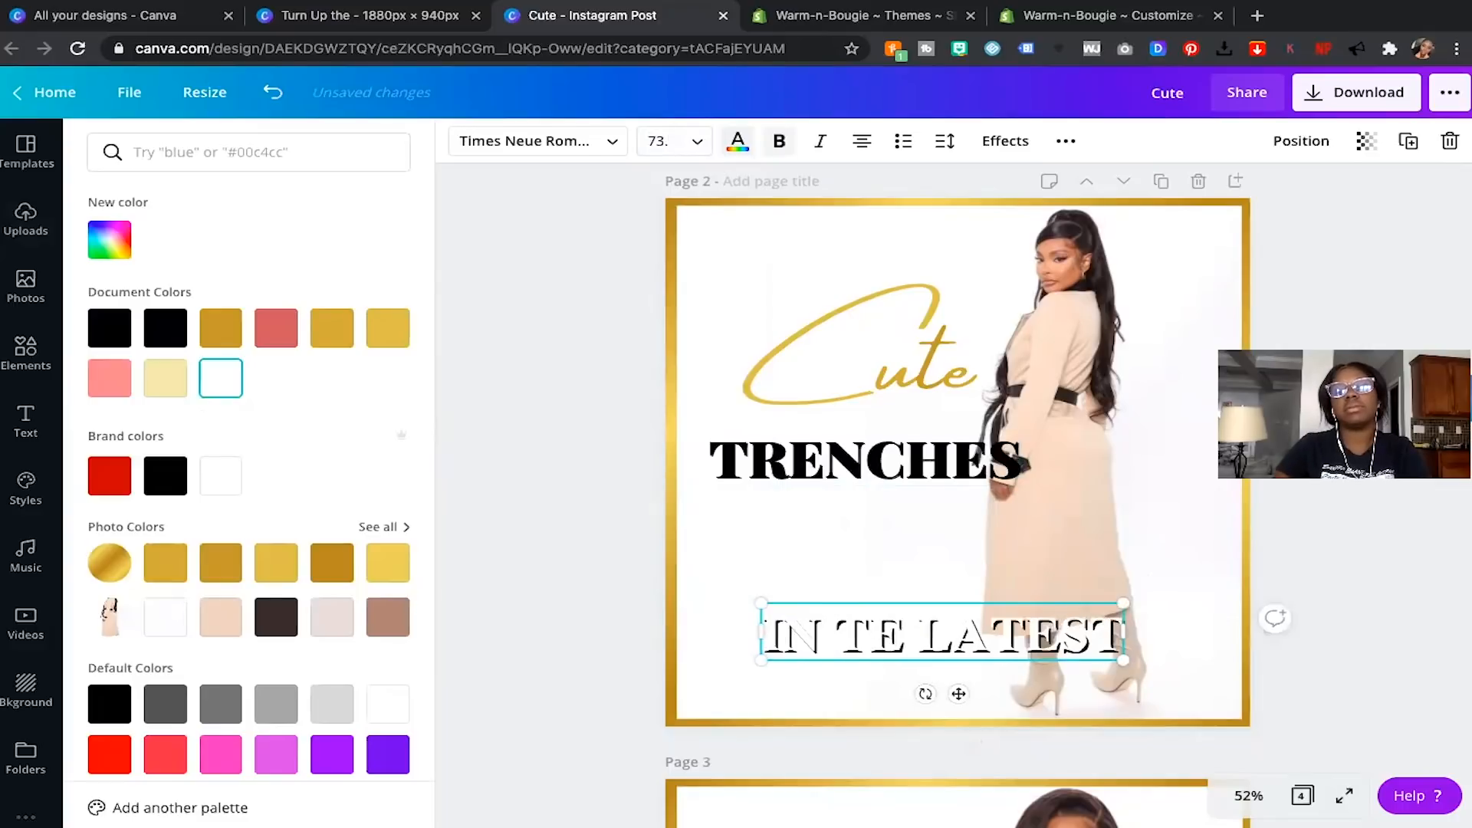
{"action": "left_click", "coordinate": [893, 605]}
{"action": "left_click", "coordinate": [861, 644]}
{"action": "key", "text": "BackSpace"}
Move "TRENCHES" and "Cute" down beside the coat with "Cute" directly above, and bring "Cute" to the front.
{"action": "left_click_drag", "start_coordinate": [845, 445], "coordinate": [833, 582]}
{"action": "left_click_drag", "start_coordinate": [854, 358], "coordinate": [827, 537]}
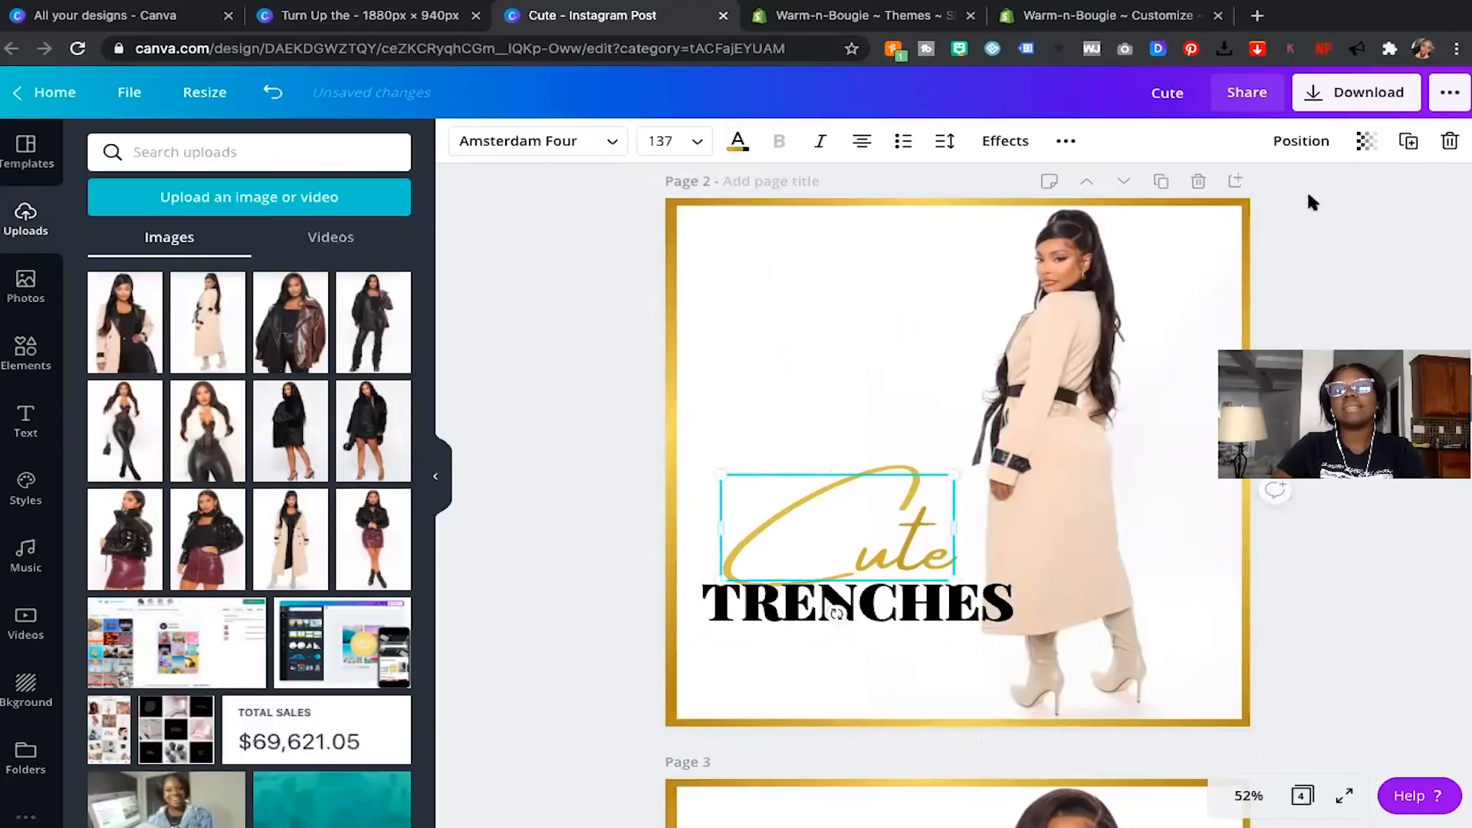
{"action": "left_click", "coordinate": [1301, 140]}
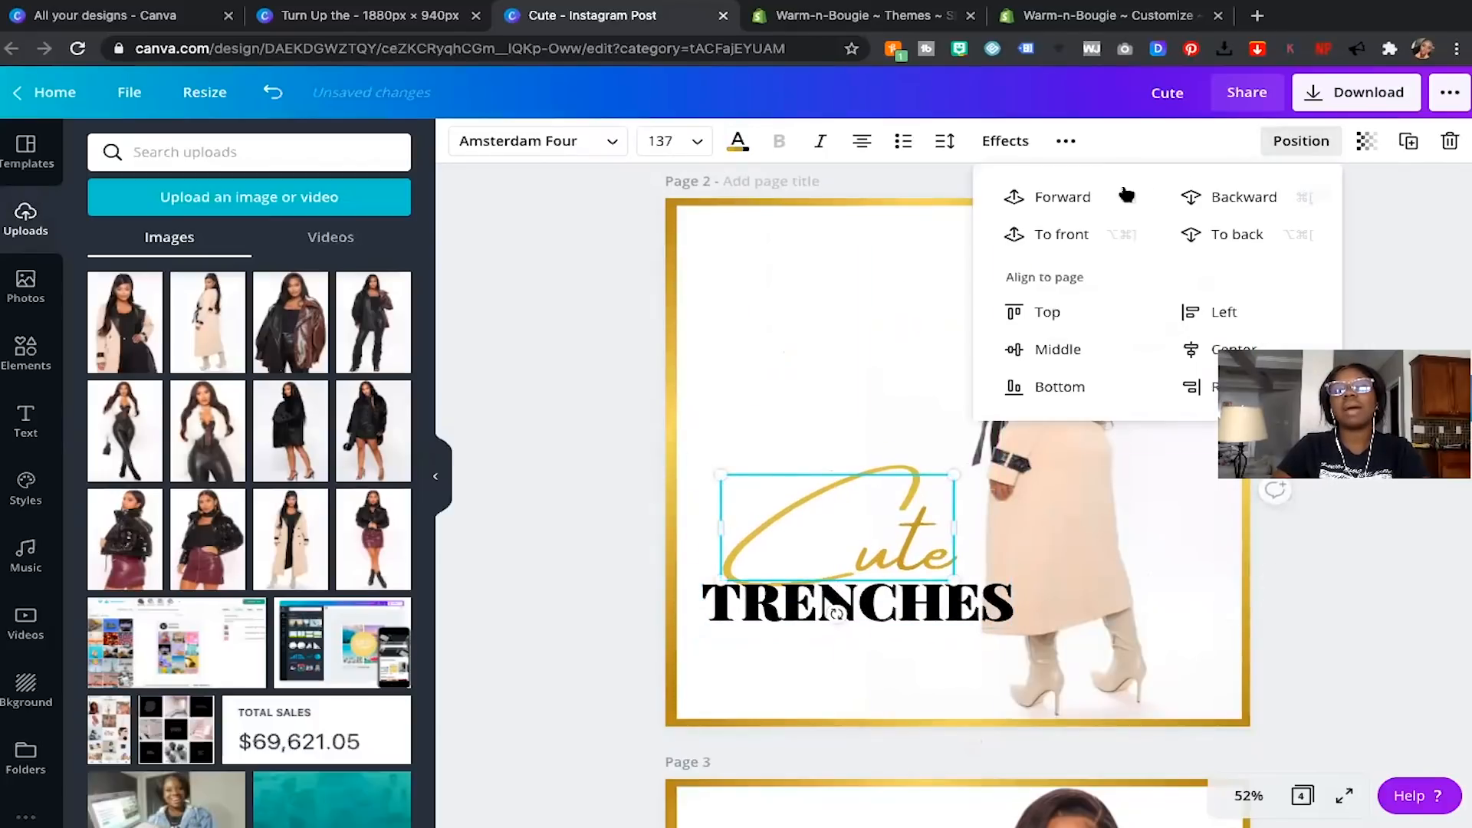
{"action": "left_click", "coordinate": [1072, 234]}
{"action": "left_click", "coordinate": [496, 471]}
{"action": "left_click", "coordinate": [865, 519]}
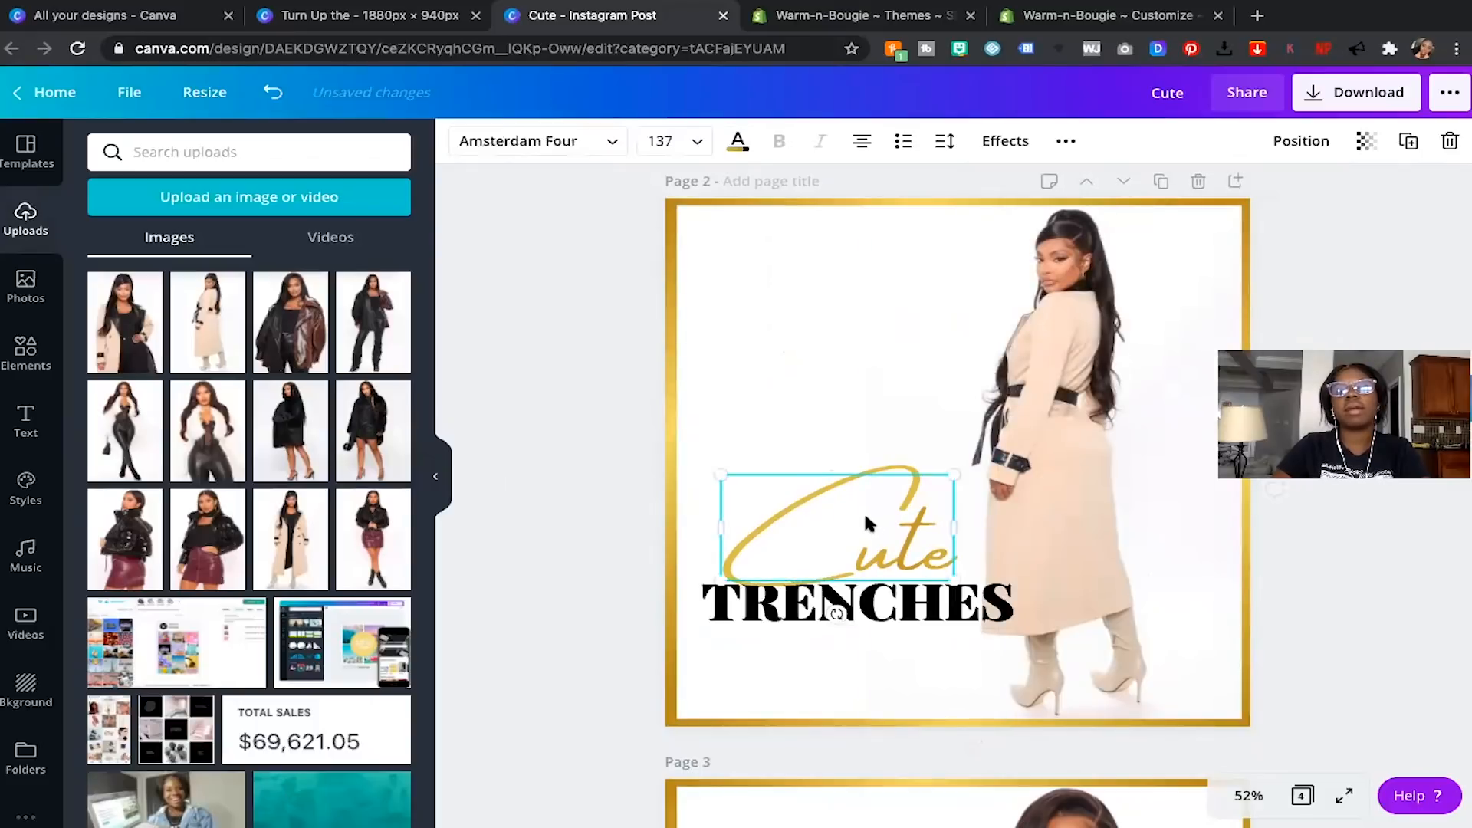
Shorten the "TRENCHES" text on page 2 to "TRENCH".
{"action": "left_click", "coordinate": [996, 612]}
{"action": "double_click", "coordinate": [993, 610]}
{"action": "left_click", "coordinate": [1001, 609]}
{"action": "key", "text": "BackSpace"}
{"action": "key", "text": "BackSpace"}
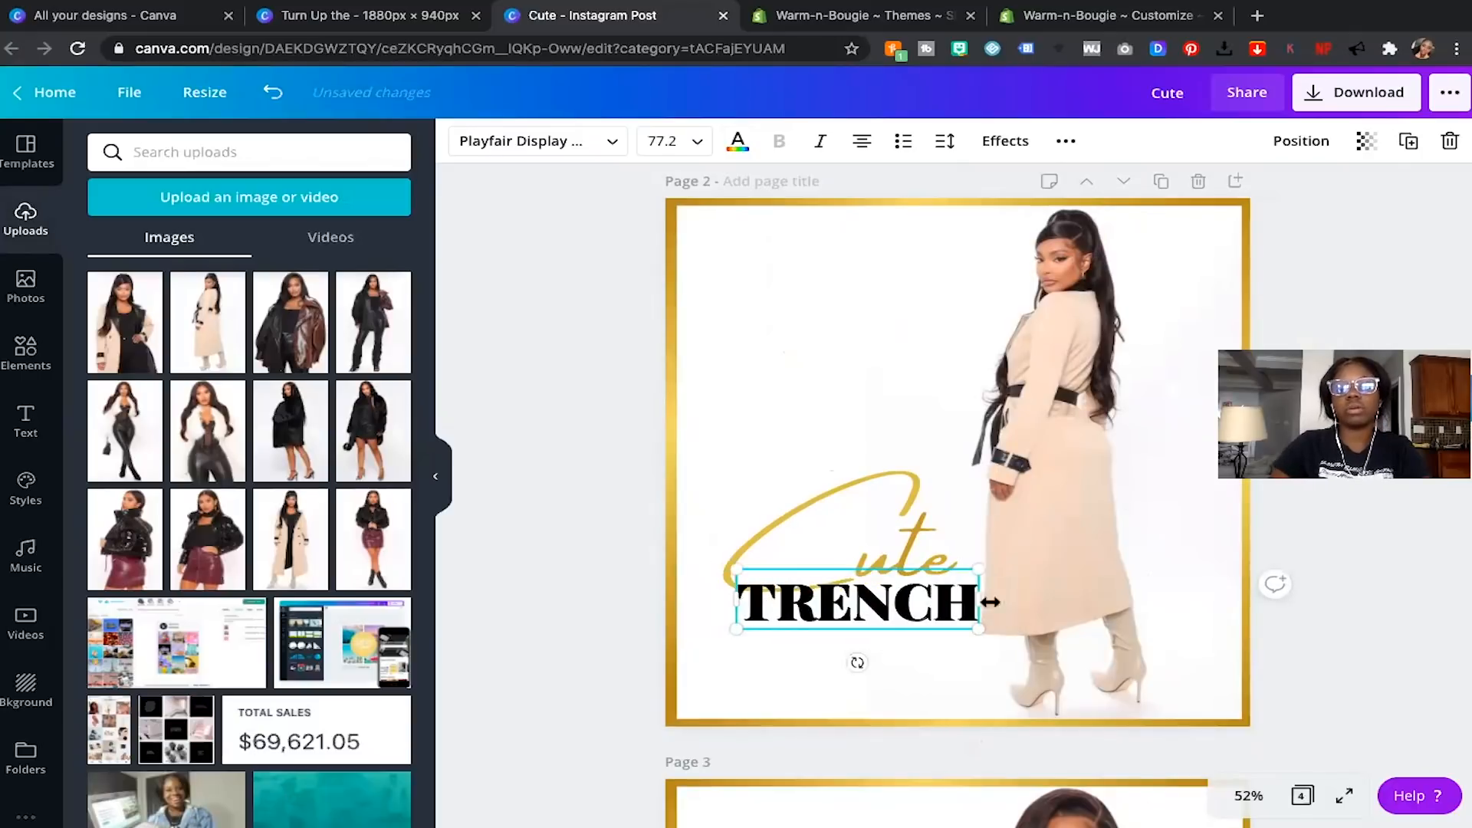
Enlarge "TRENCH" on page 2 to about size 93 and move it up beside the coat, with "Cute" directly above it.
{"action": "left_click_drag", "start_coordinate": [721, 633], "coordinate": [688, 644]}
{"action": "left_click", "coordinate": [903, 519]}
{"action": "left_click_drag", "start_coordinate": [900, 388], "coordinate": [901, 223]}
{"action": "left_click_drag", "start_coordinate": [838, 610], "coordinate": [867, 441]}
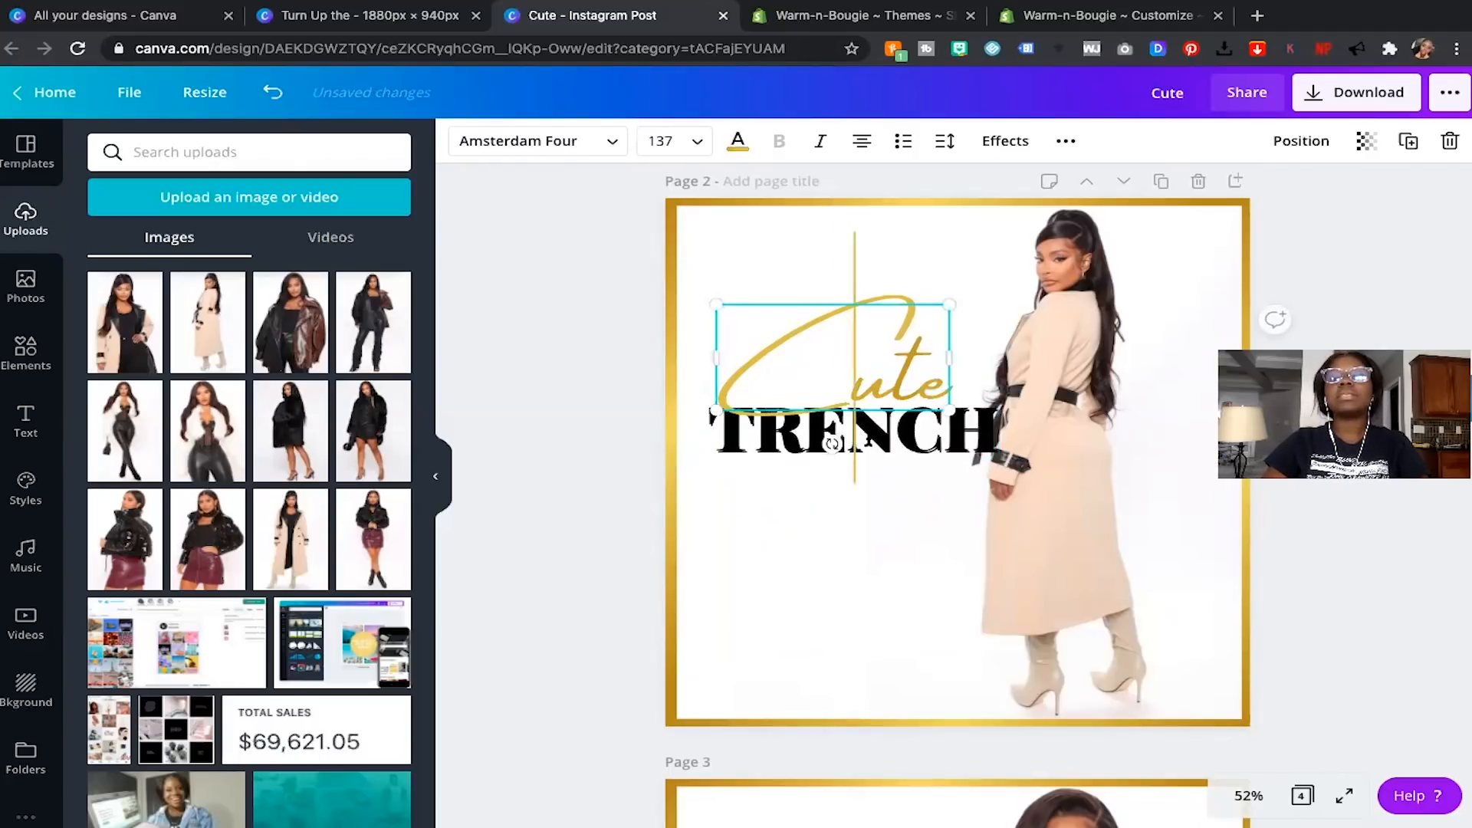
{"action": "left_click", "coordinate": [914, 458]}
{"action": "left_click", "coordinate": [882, 361]}
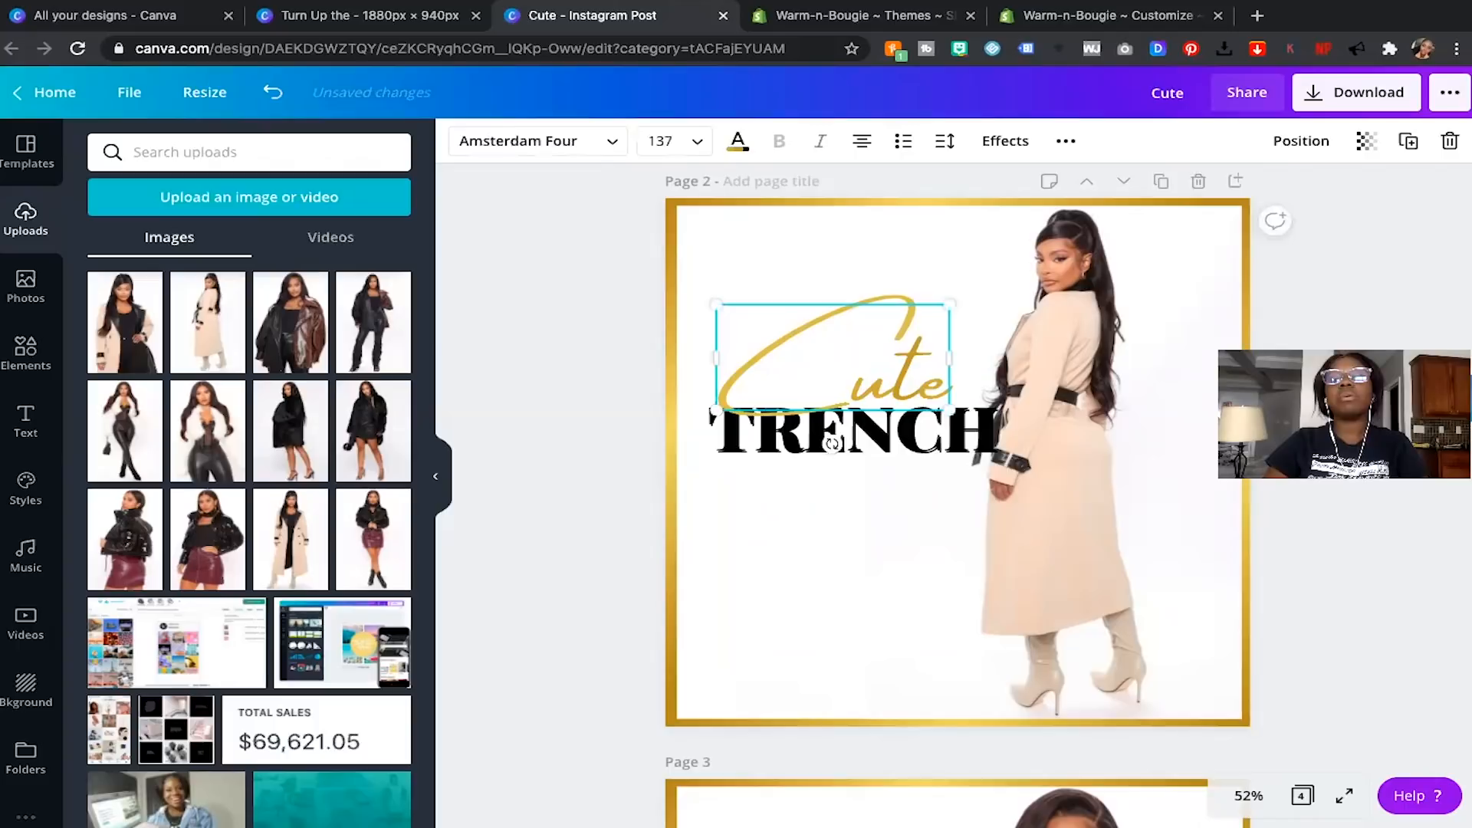
{"action": "left_click", "coordinate": [772, 467]}
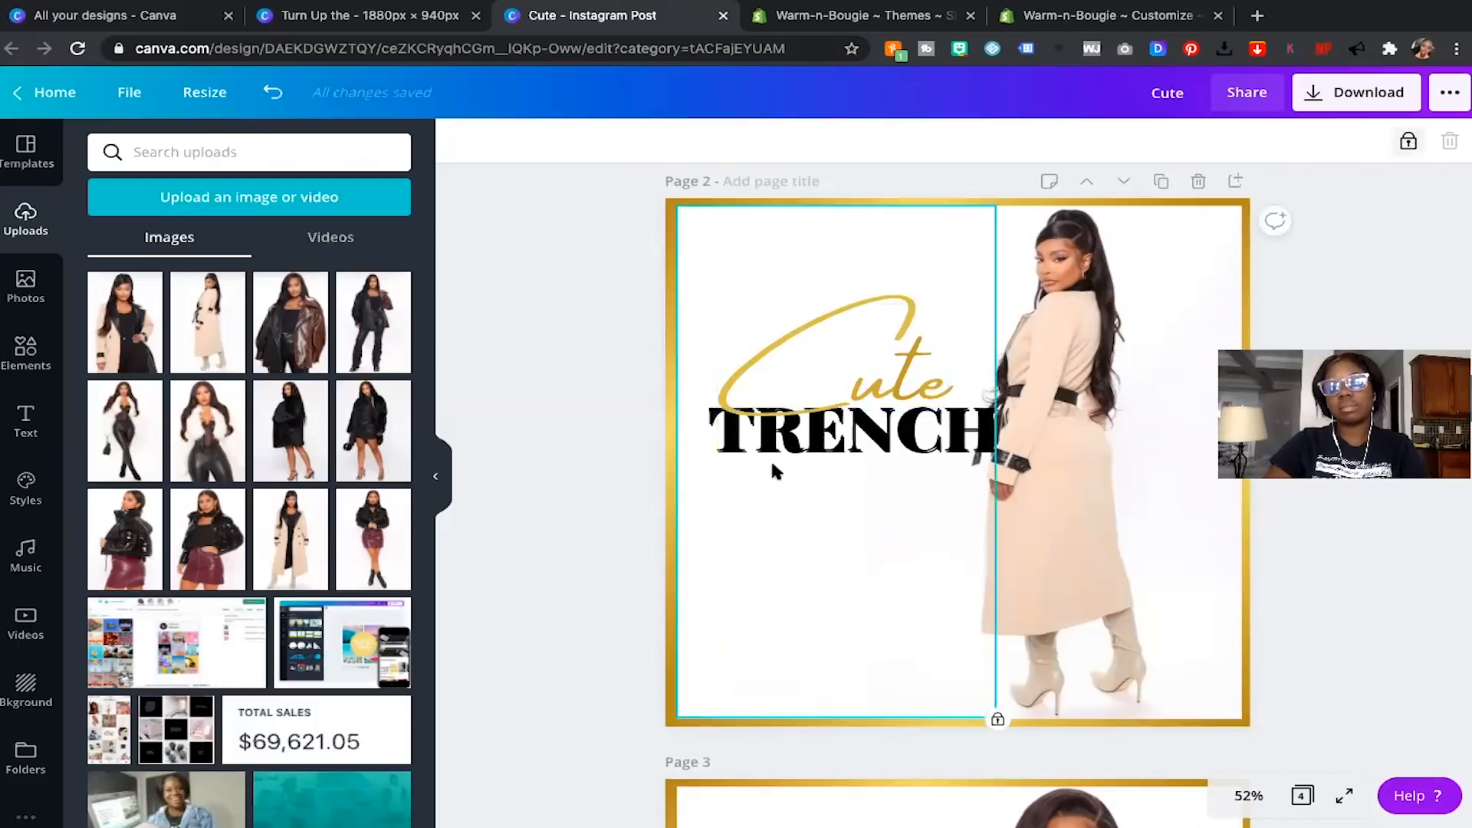
{"action": "left_click", "coordinate": [785, 383]}
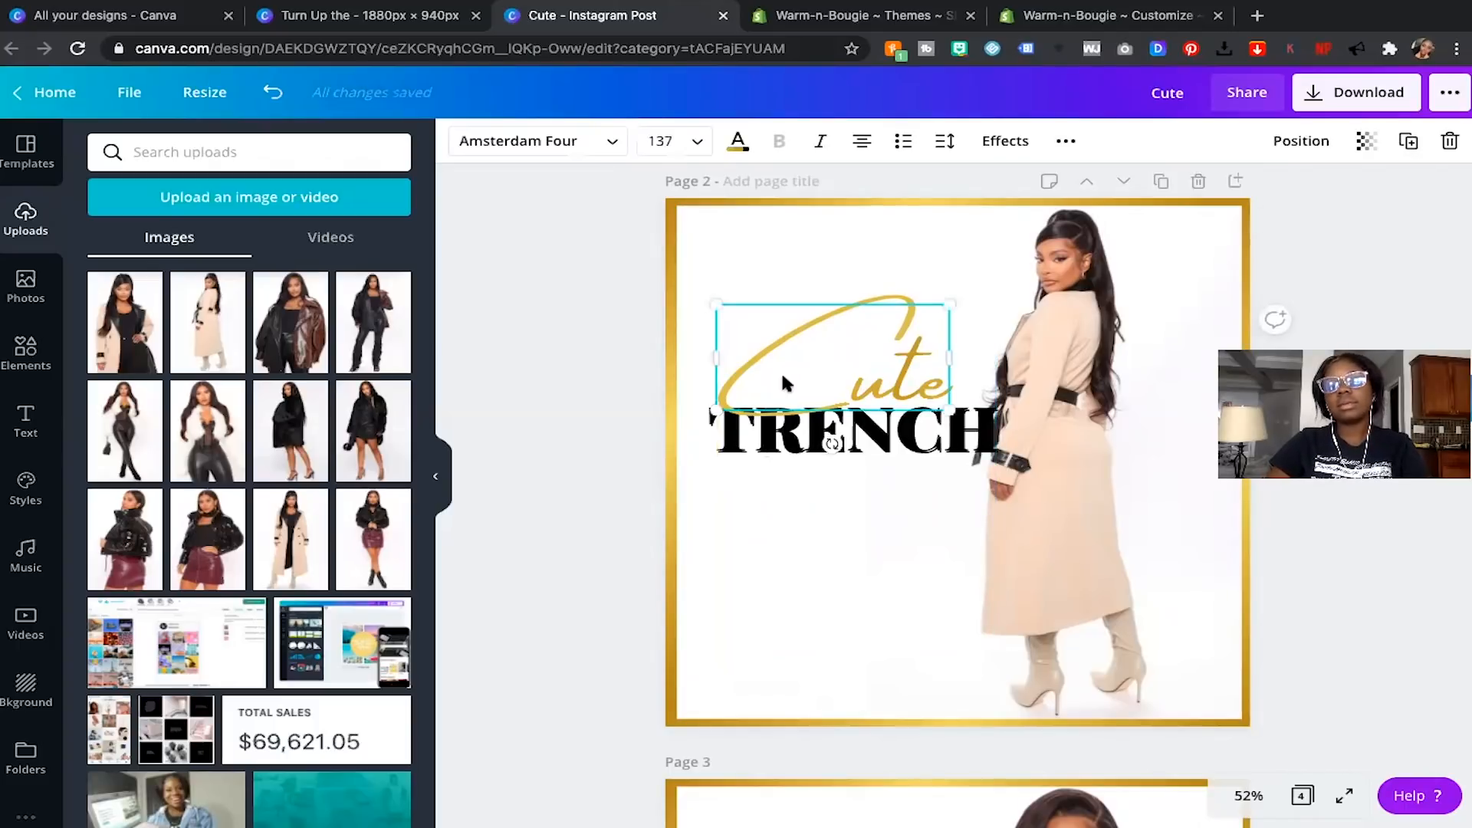
{"action": "left_click", "coordinate": [771, 552]}
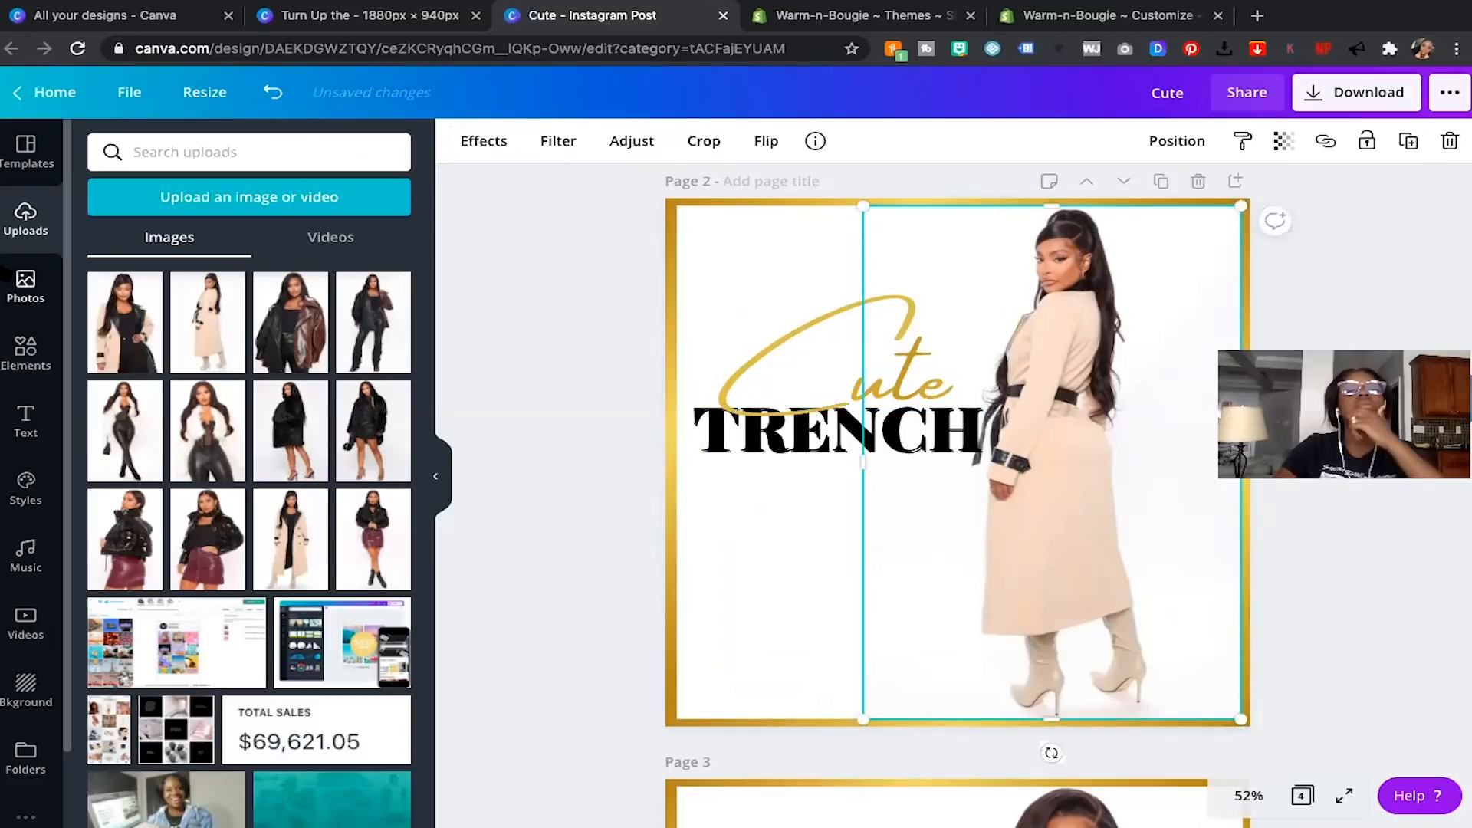
Add a wide rectangle below "TRENCH" on page 2 and fill it with coral red.
{"action": "left_click", "coordinate": [42, 353]}
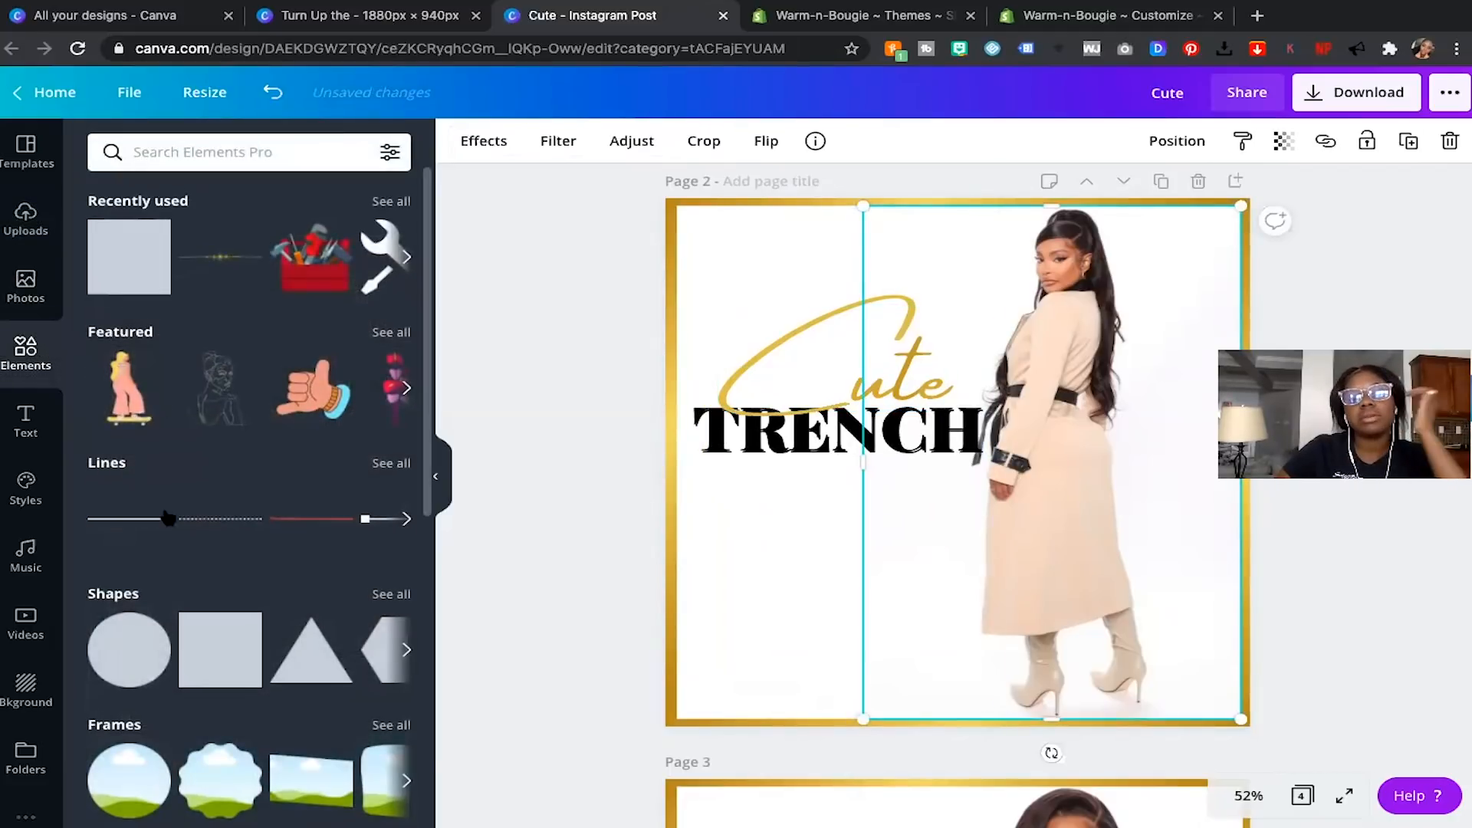
{"action": "left_click", "coordinate": [381, 597]}
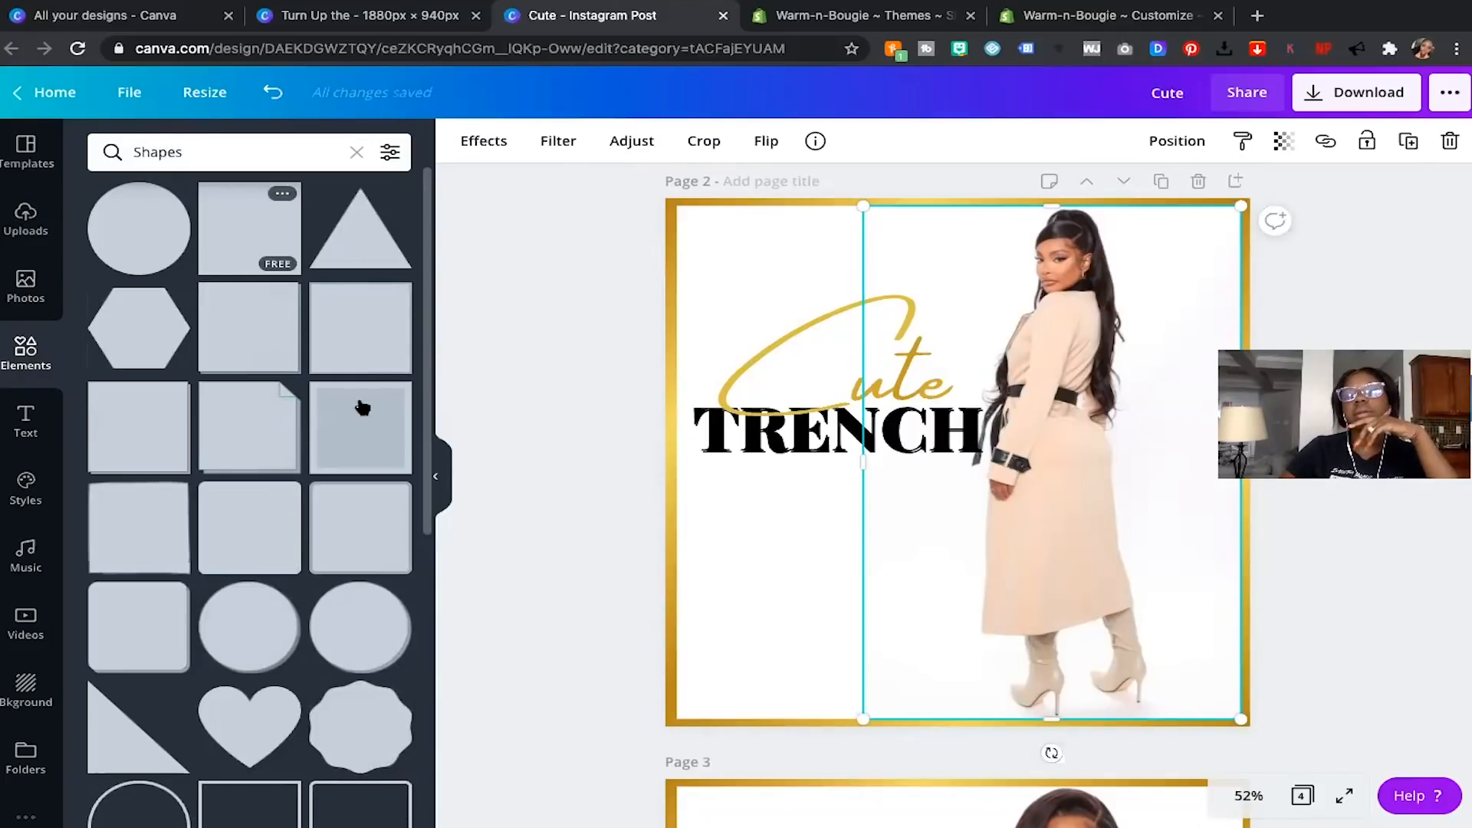
{"action": "left_click", "coordinate": [363, 407]}
{"action": "left_click_drag", "start_coordinate": [962, 315], "coordinate": [831, 519]}
{"action": "left_click_drag", "start_coordinate": [1023, 530], "coordinate": [913, 532]}
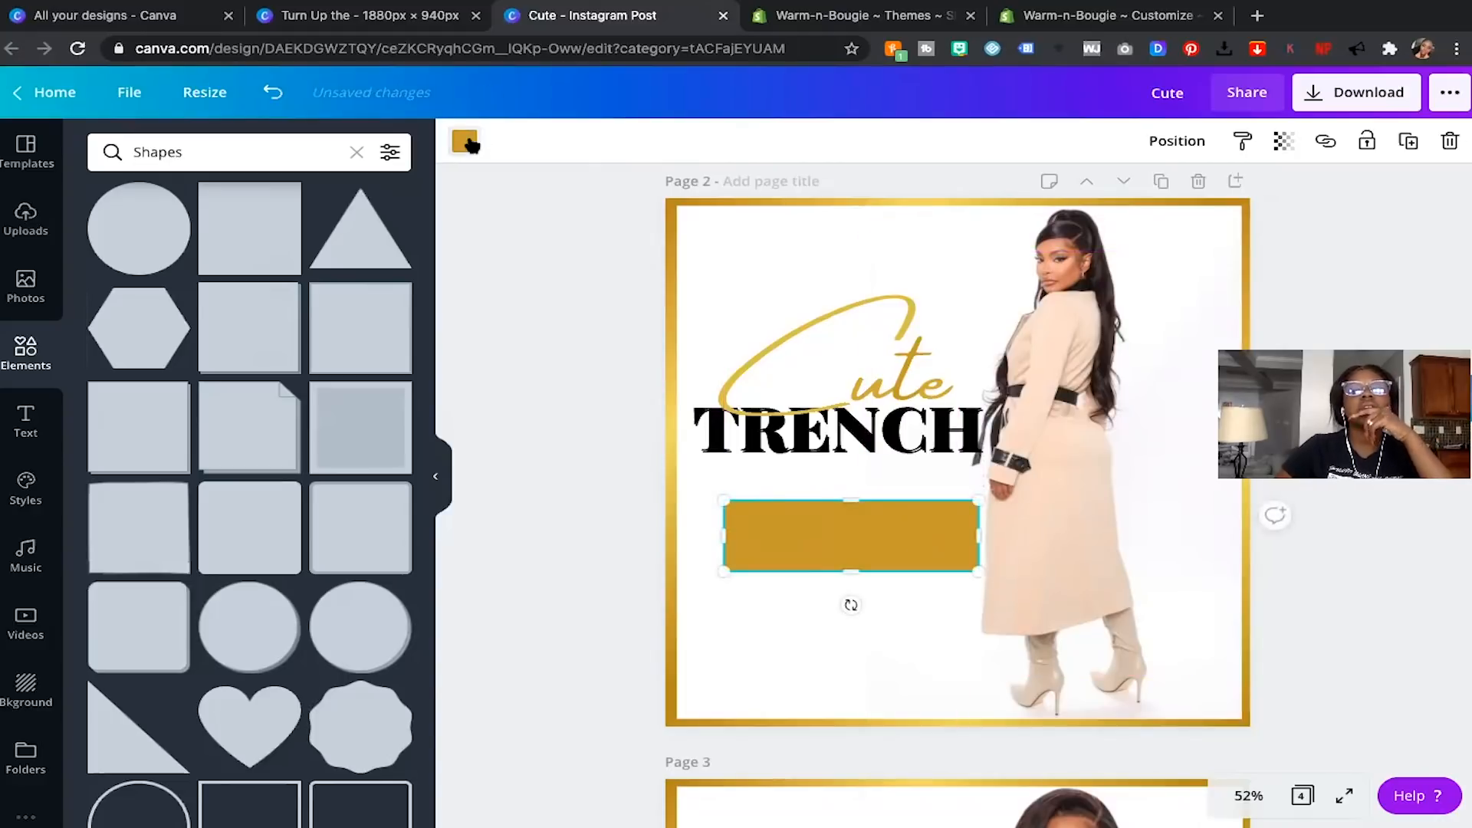
{"action": "left_click", "coordinate": [464, 141]}
{"action": "left_click", "coordinate": [276, 329]}
{"action": "left_click", "coordinate": [890, 345]}
{"action": "left_click", "coordinate": [851, 548]}
Add a heading reading "SHOP NOW" in the Times Neue Roman font to page 2.
{"action": "left_click", "coordinate": [25, 422]}
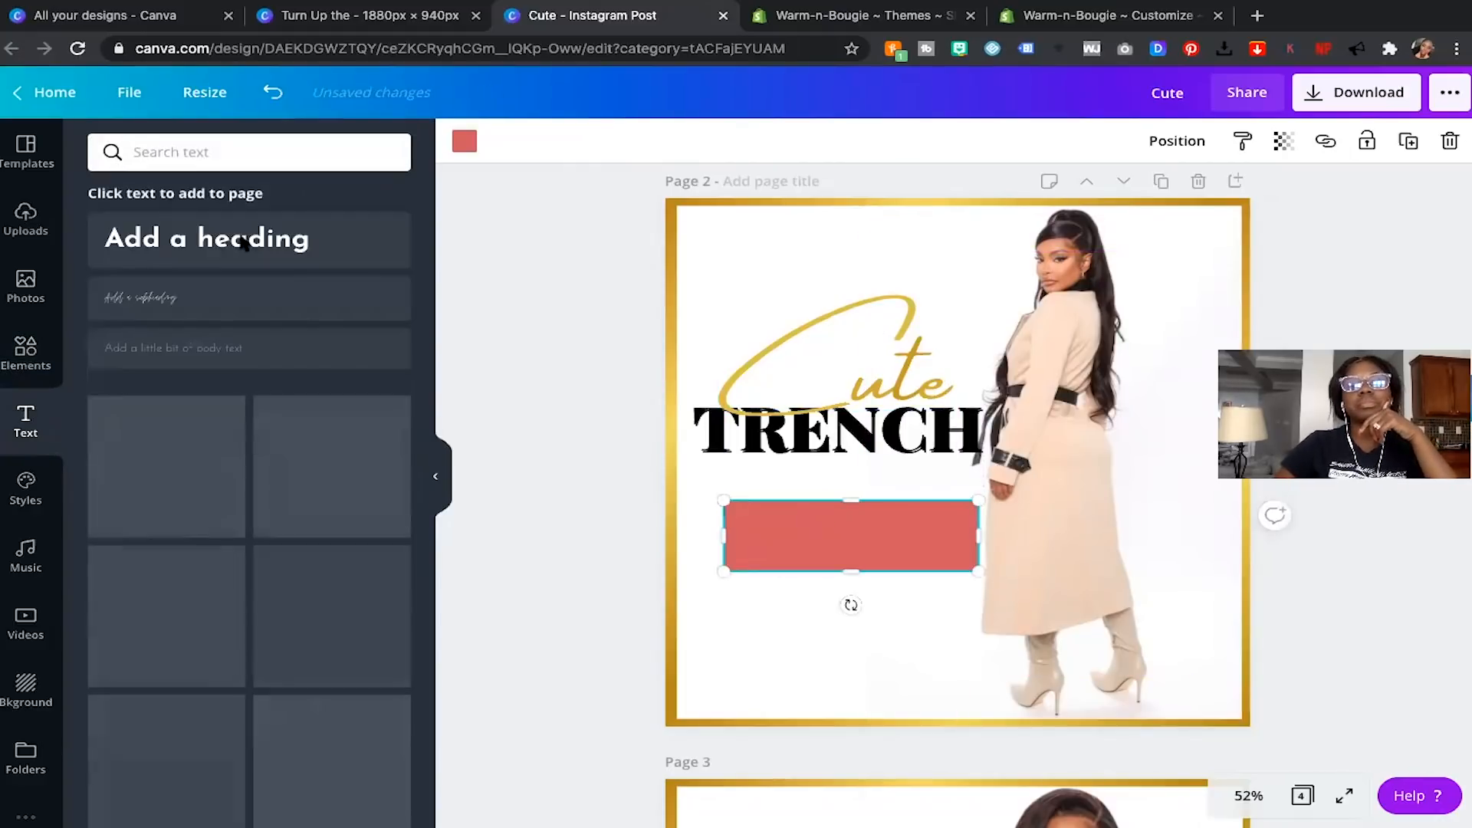
{"action": "left_click", "coordinate": [244, 242]}
{"action": "left_click", "coordinate": [295, 154]}
{"action": "type", "text": "TIMES"}
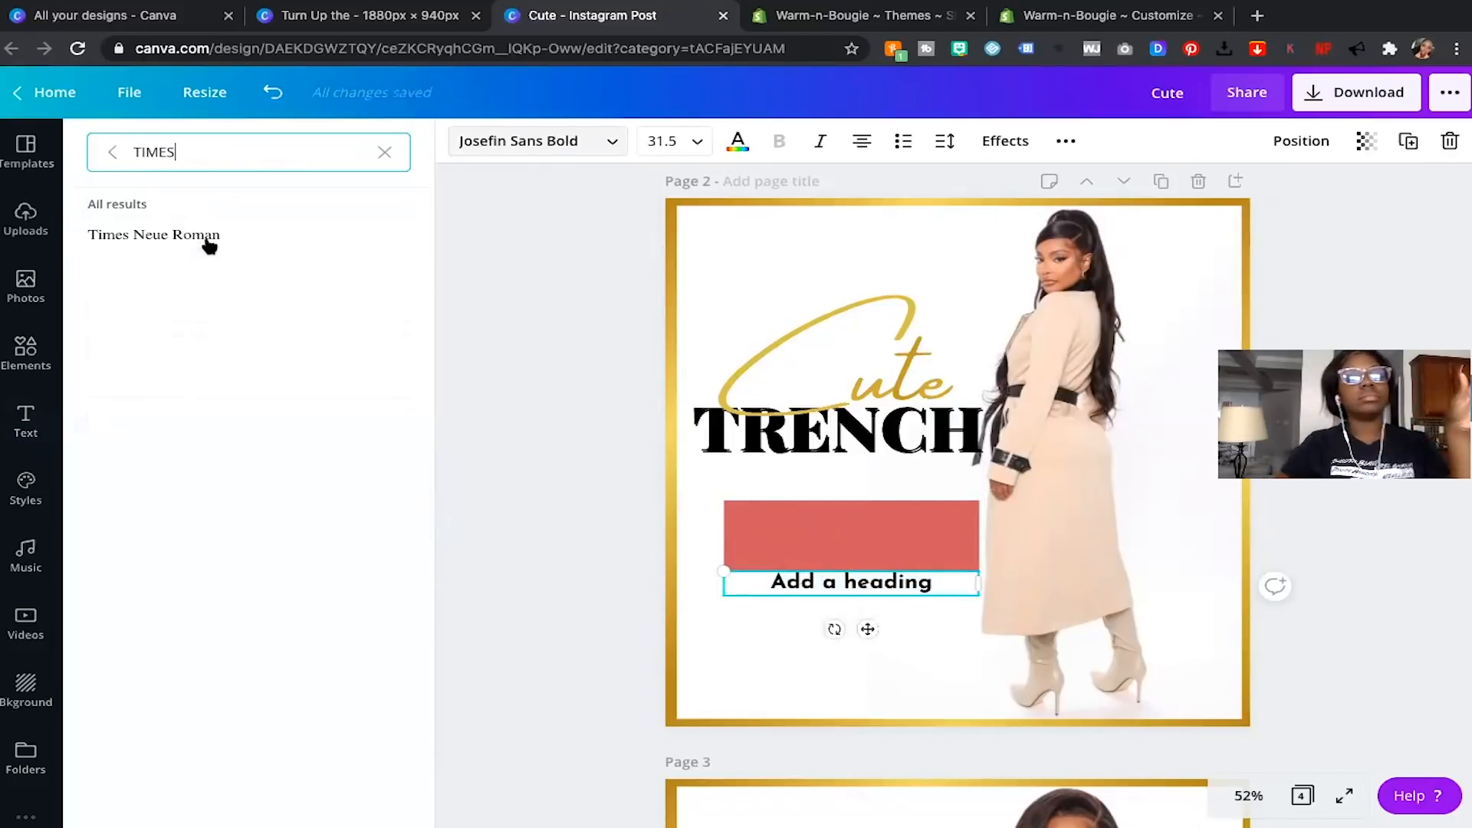
{"action": "left_click", "coordinate": [207, 235]}
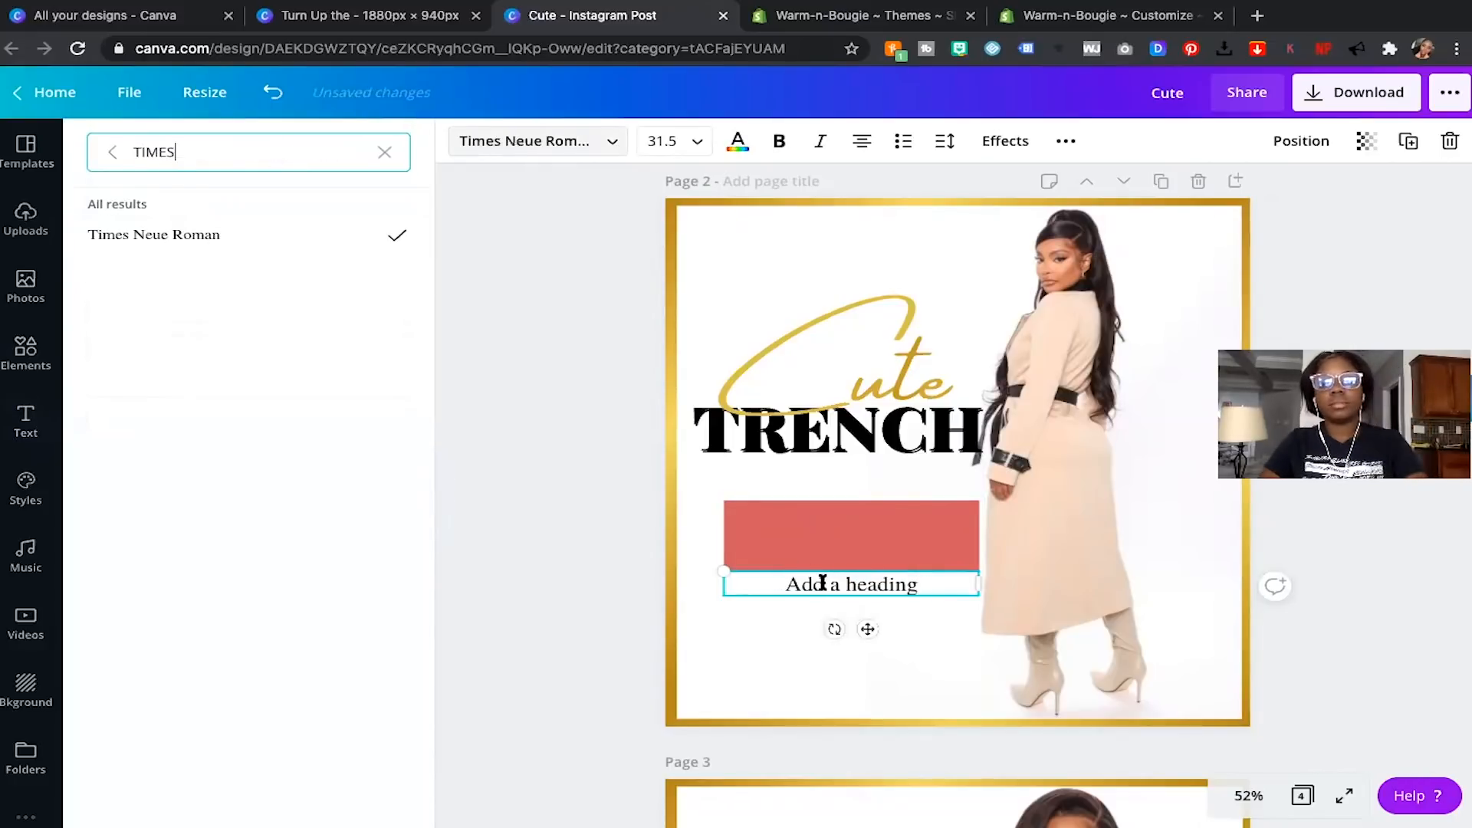
{"action": "left_click", "coordinate": [822, 583]}
{"action": "type", "text": "SH"}
{"action": "key", "text": "ctrl+a"}
{"action": "type", "text": "SHOP NOW"}
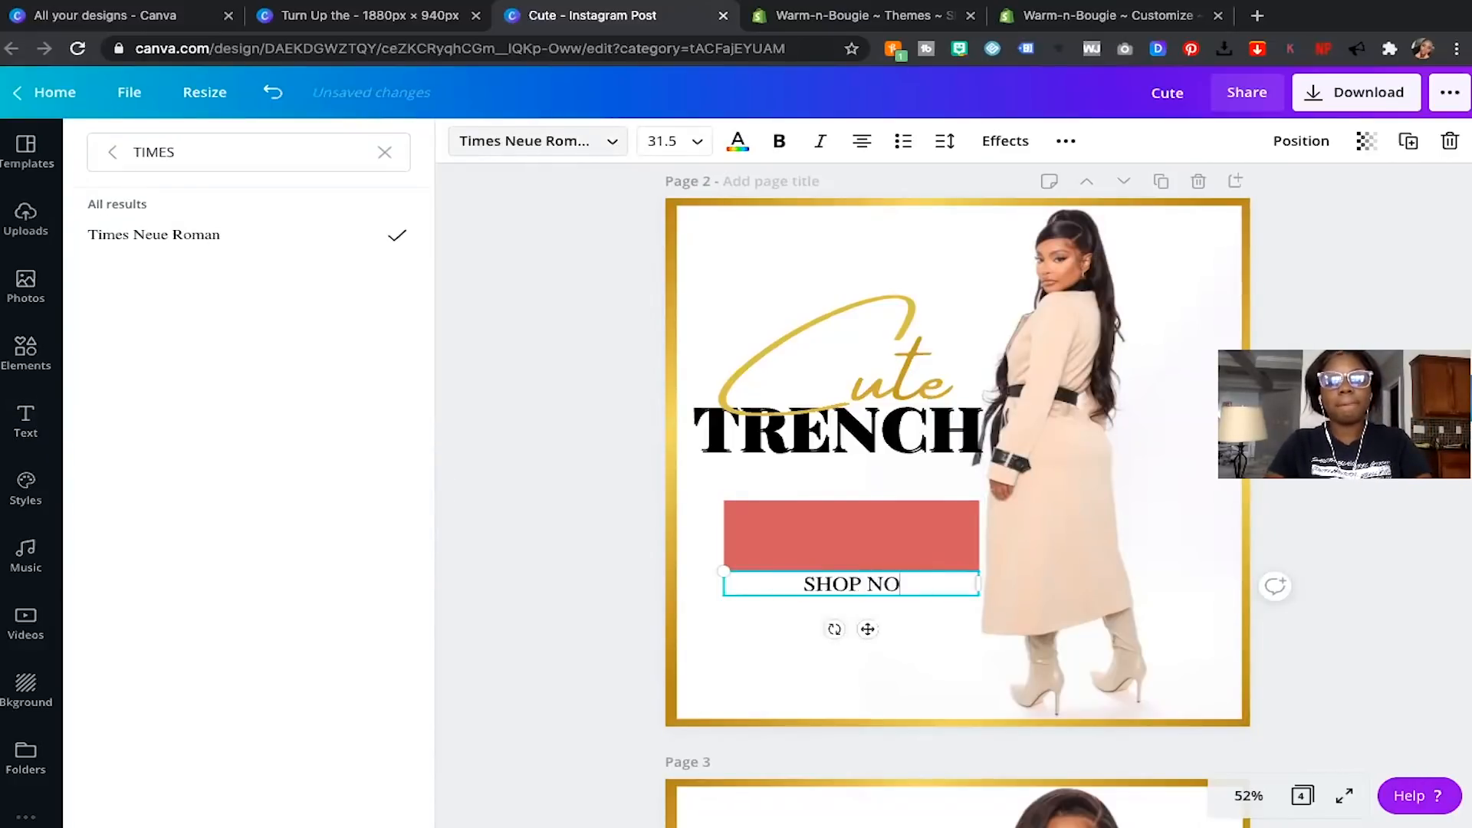
Make "SHOP NOW" bold, place it on the coral rectangle, and set its font size to 64.
{"action": "key", "text": "ctrl+a"}
{"action": "key", "text": "ctrl+b"}
{"action": "left_click_drag", "start_coordinate": [763, 565], "coordinate": [765, 516]}
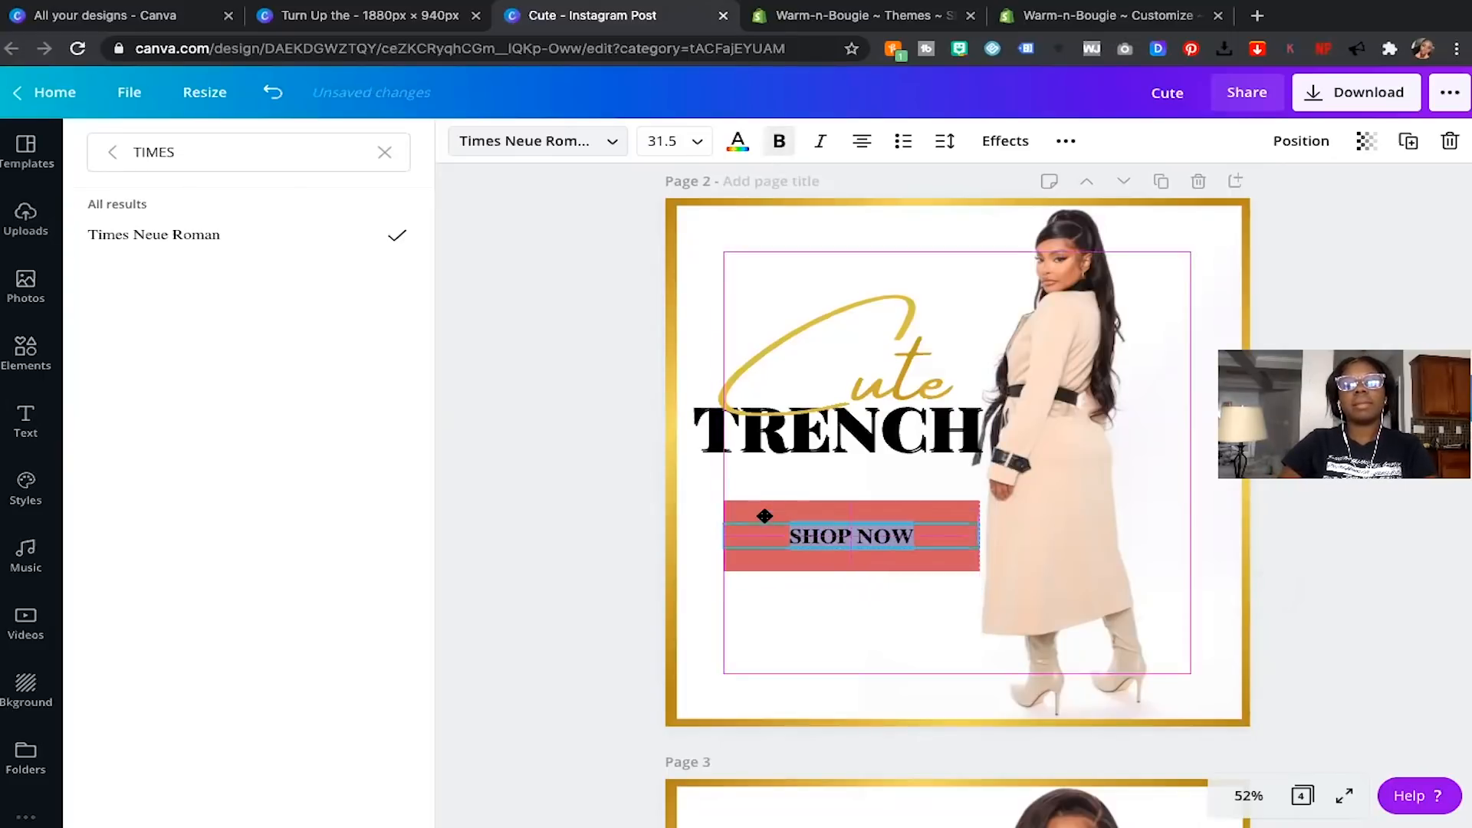
{"action": "left_click", "coordinate": [682, 141]}
{"action": "scroll", "coordinate": [683, 591], "scroll_direction": "down", "scroll_amount": 2}
{"action": "left_click", "coordinate": [683, 598]}
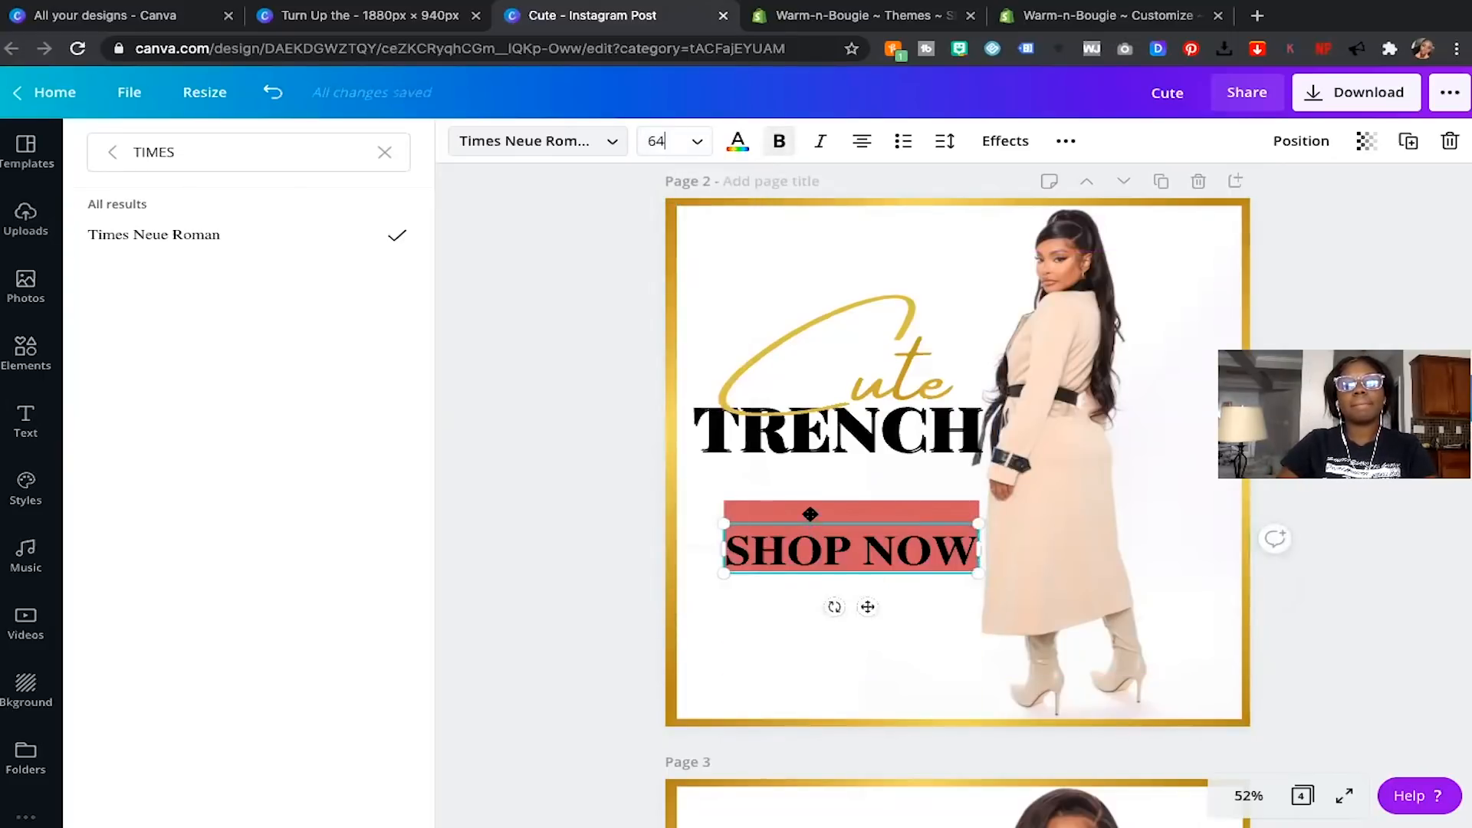
Style "SHOP NOW" with white text, tighter letter spacing, and a soft shadow effect on the coral rectangle.
{"action": "left_click", "coordinate": [738, 141]}
{"action": "left_click", "coordinate": [944, 141]}
{"action": "left_click_drag", "start_coordinate": [1080, 197], "coordinate": [1068, 198]}
{"action": "left_click", "coordinate": [1005, 141]}
{"action": "left_click", "coordinate": [353, 230]}
{"action": "left_click", "coordinate": [1301, 602]}
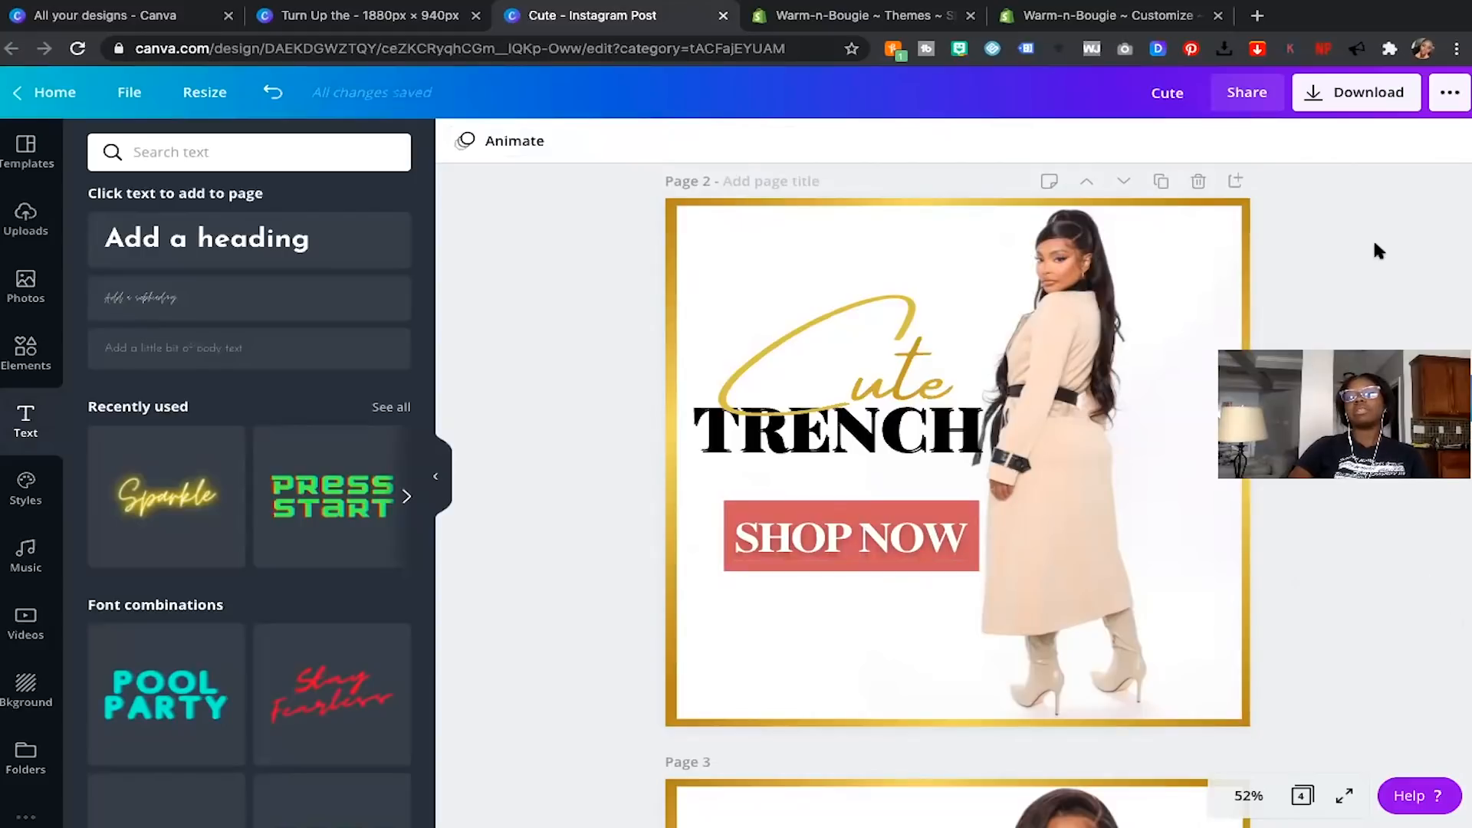
Copy the "Cute TRENCH" title together with the "SHOP NOW" text and rectangle from page 2 onto pages 3 and 4.
{"action": "left_click", "coordinate": [838, 339]}
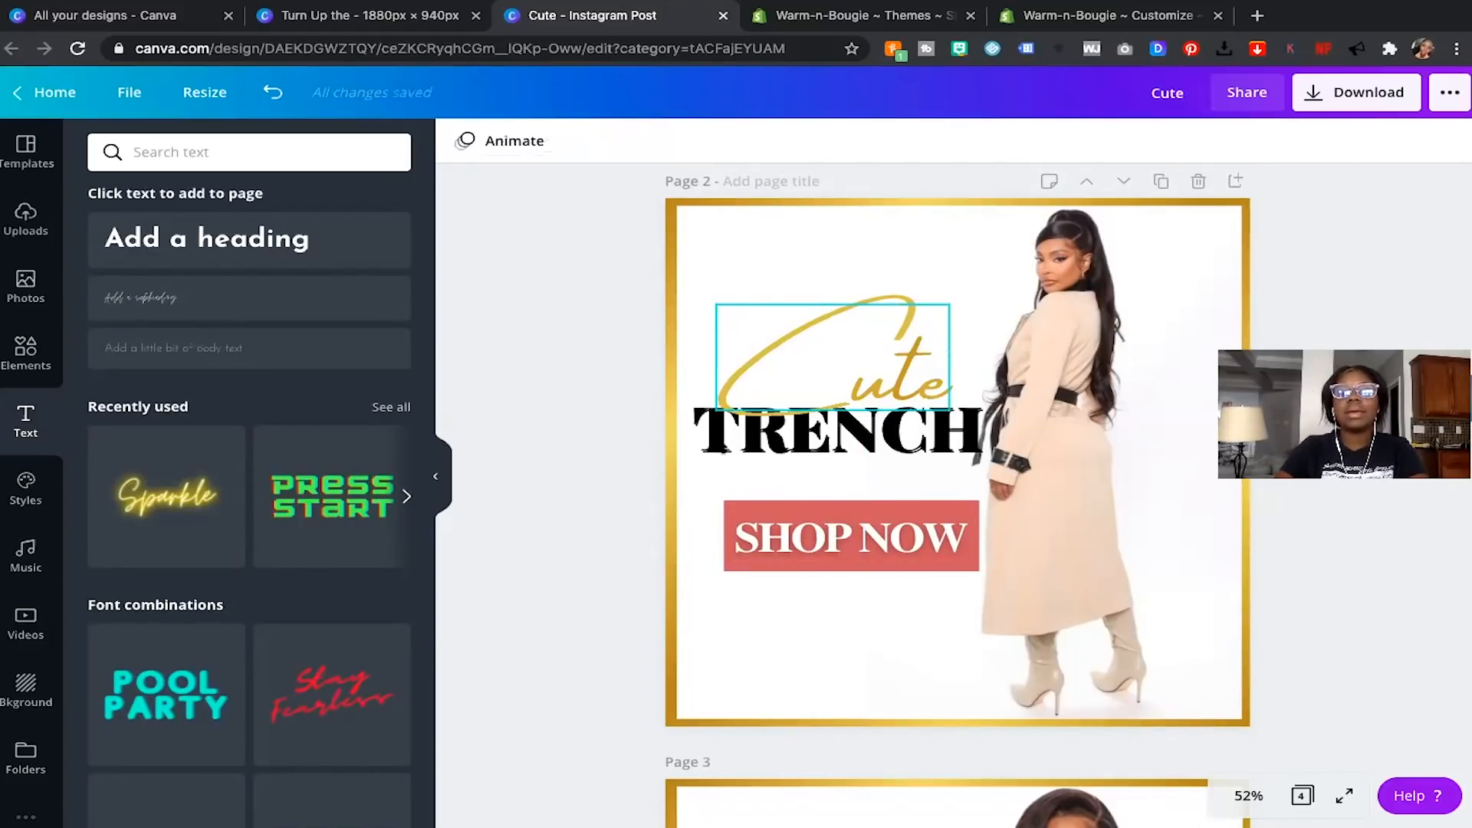
{"action": "left_click", "coordinate": [722, 442], "text": "shift"}
{"action": "left_click", "coordinate": [749, 515], "text": "shift"}
{"action": "left_click", "coordinate": [752, 504], "text": "shift"}
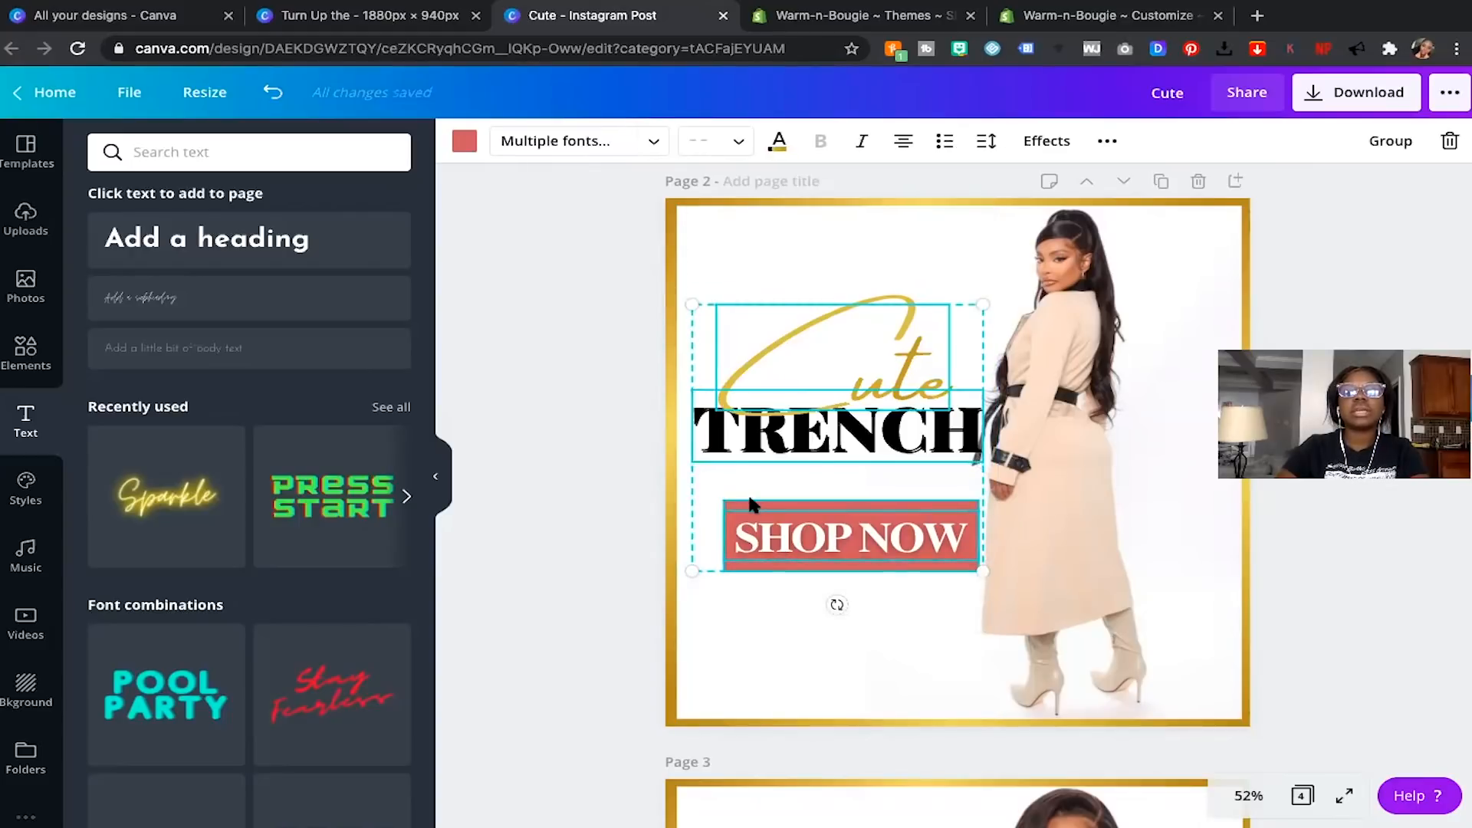
{"action": "scroll", "coordinate": [749, 502], "scroll_direction": "down", "scroll_amount": 8}
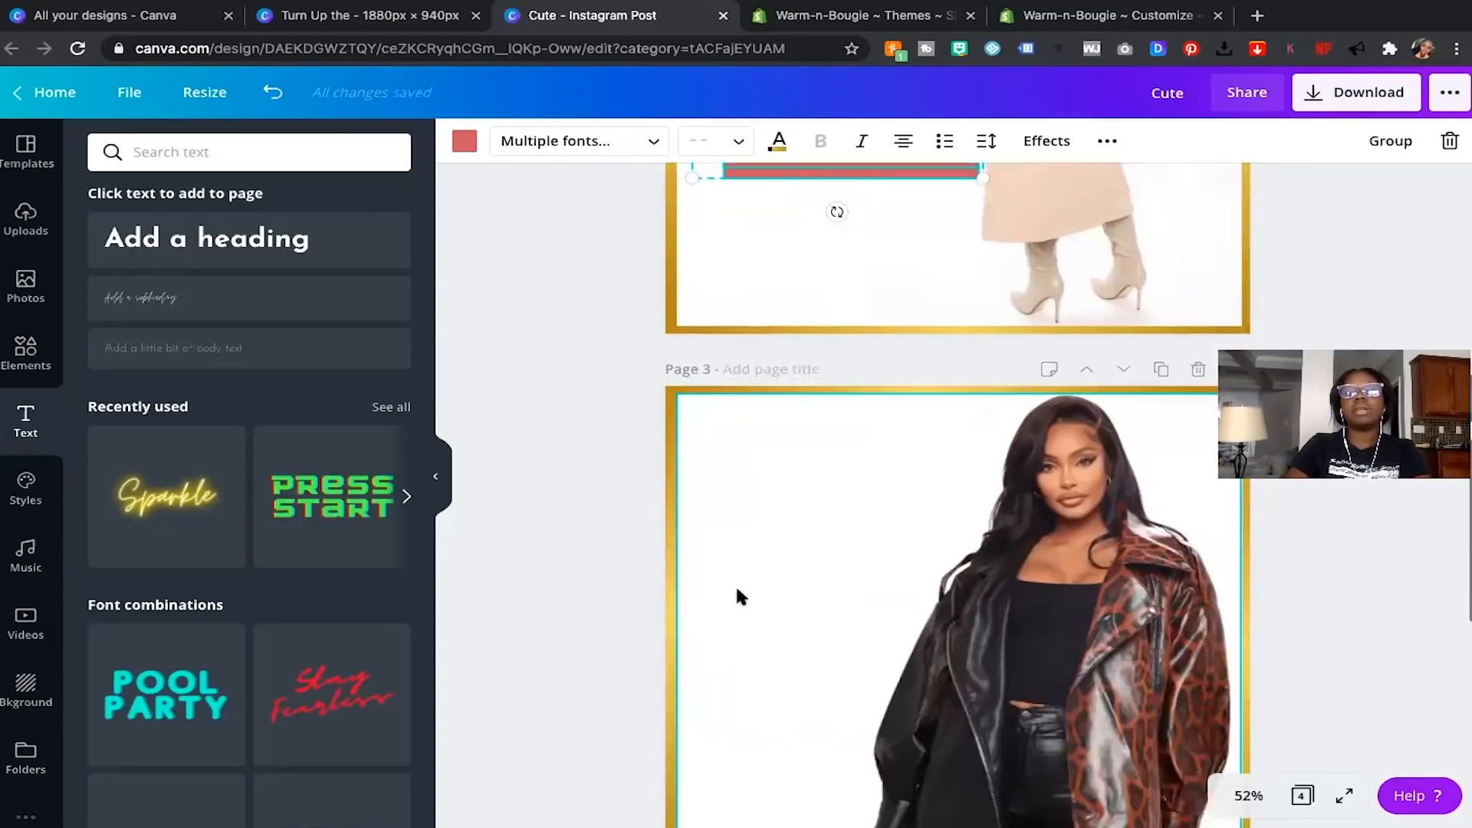
{"action": "left_click", "coordinate": [770, 433]}
{"action": "key", "text": "ctrl+v"}
{"action": "scroll", "coordinate": [771, 433], "scroll_direction": "down", "scroll_amount": 6}
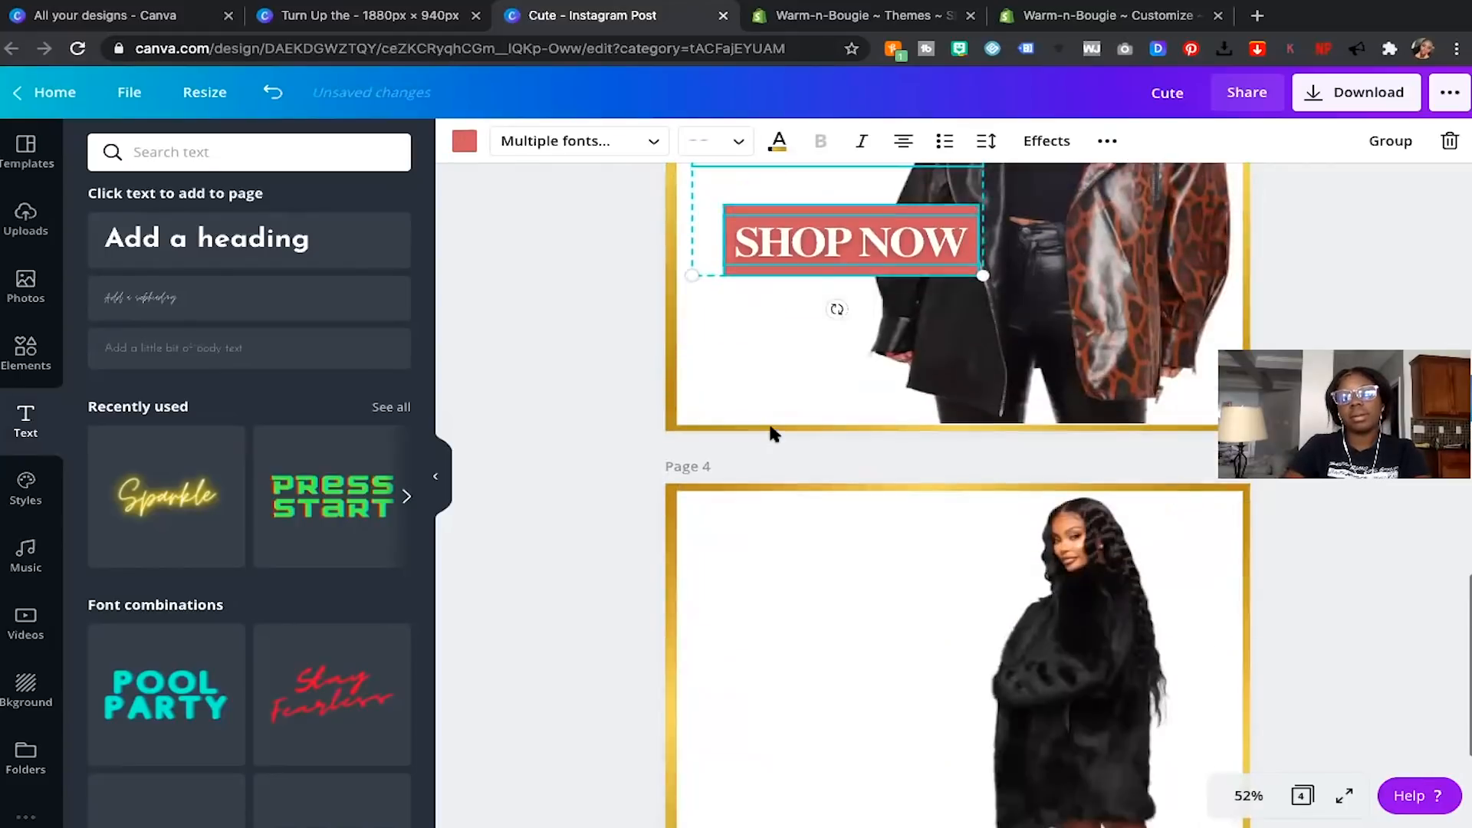
{"action": "left_click", "coordinate": [789, 543]}
{"action": "key", "text": "ctrl+v"}
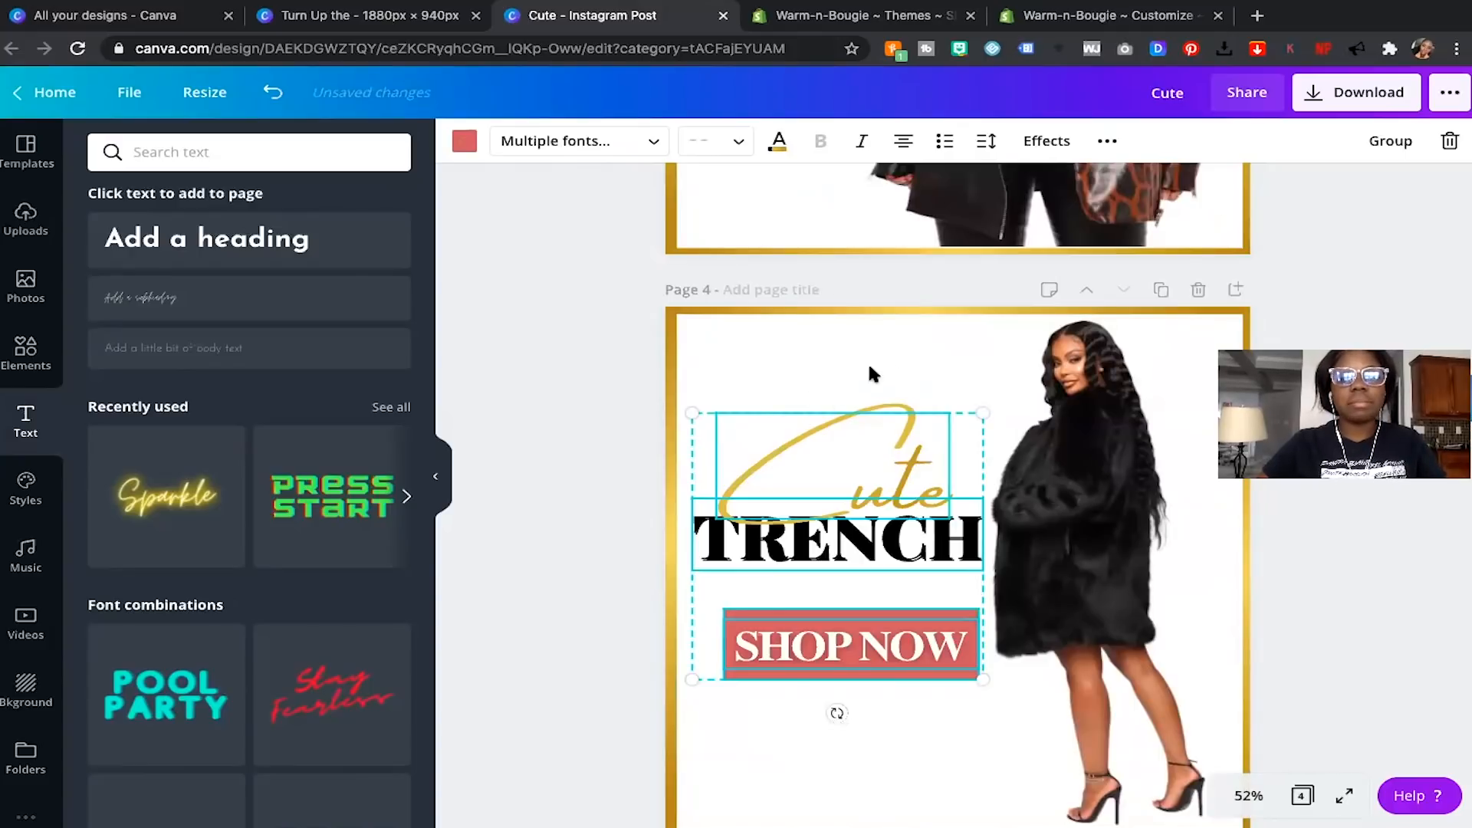
Retitle page 4 as "Fancy" "FUR", enlarging "FUR" to size 141 and centering it beneath "Fancy".
{"action": "left_click", "coordinate": [828, 469]}
{"action": "left_click", "coordinate": [831, 477]}
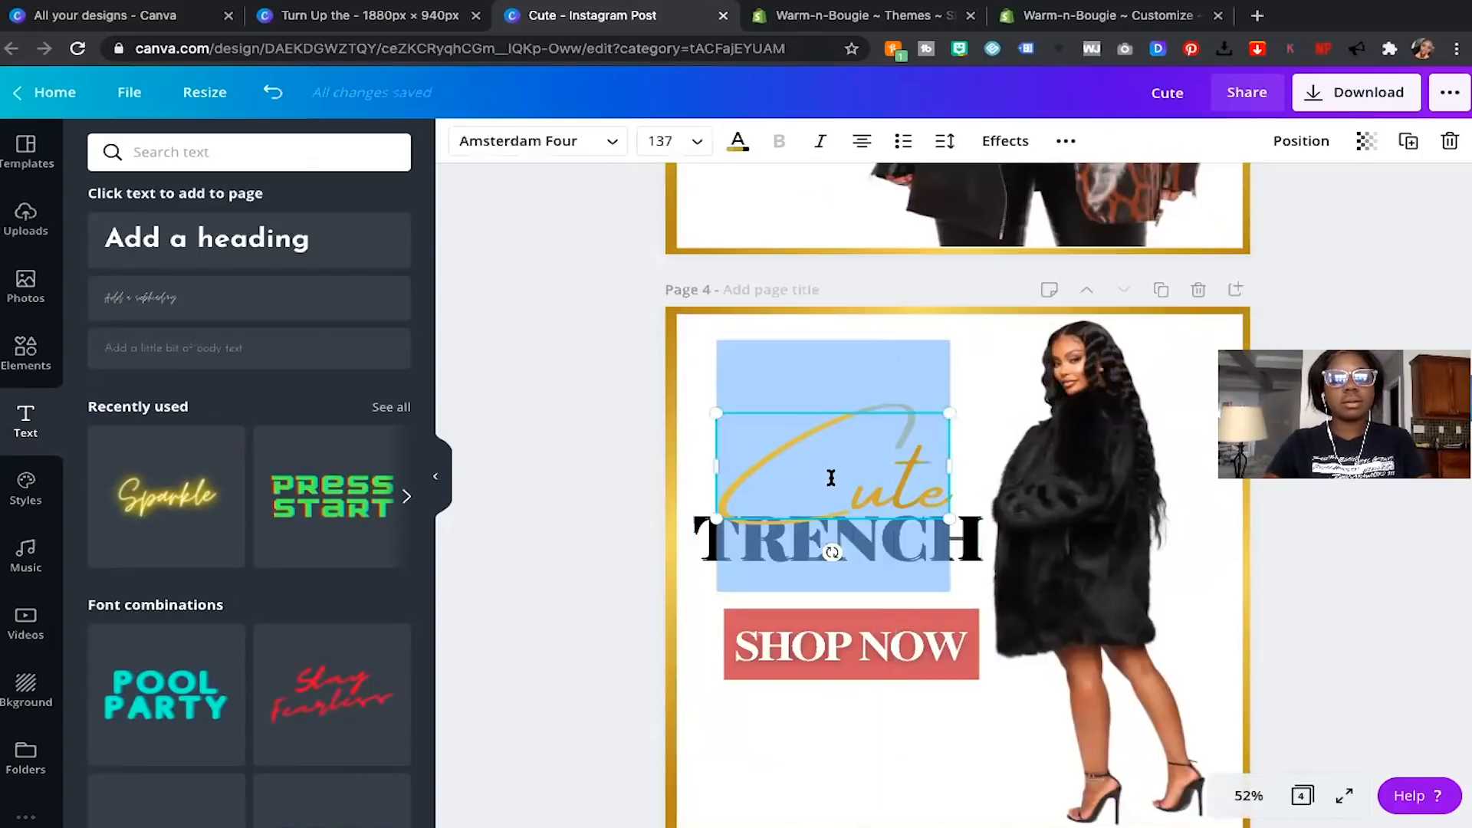
{"action": "type", "text": "Fancy"}
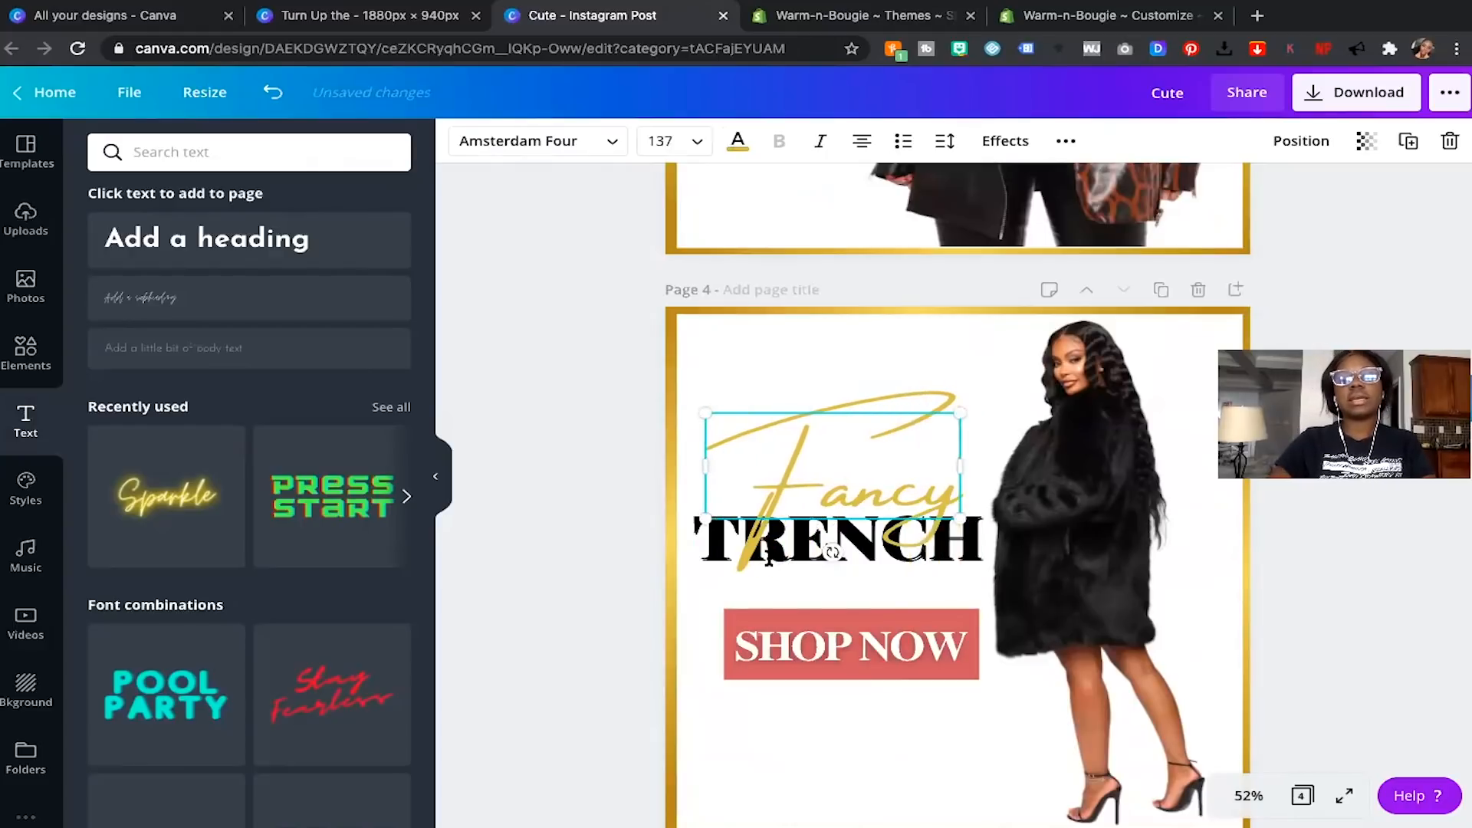
{"action": "double_click", "coordinate": [695, 555]}
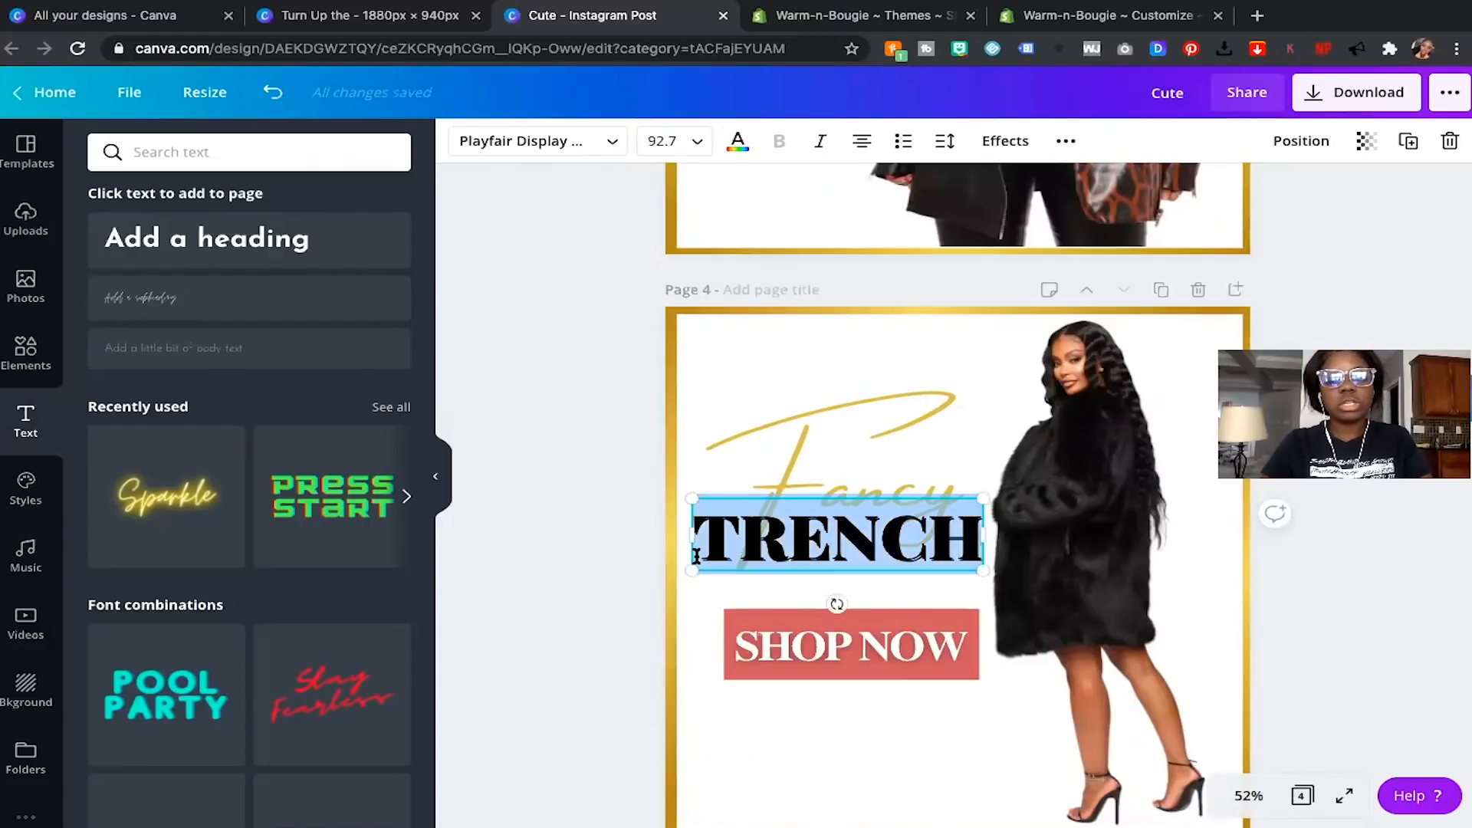
{"action": "type", "text": "FUR"}
{"action": "left_click_drag", "start_coordinate": [925, 574], "coordinate": [976, 608]}
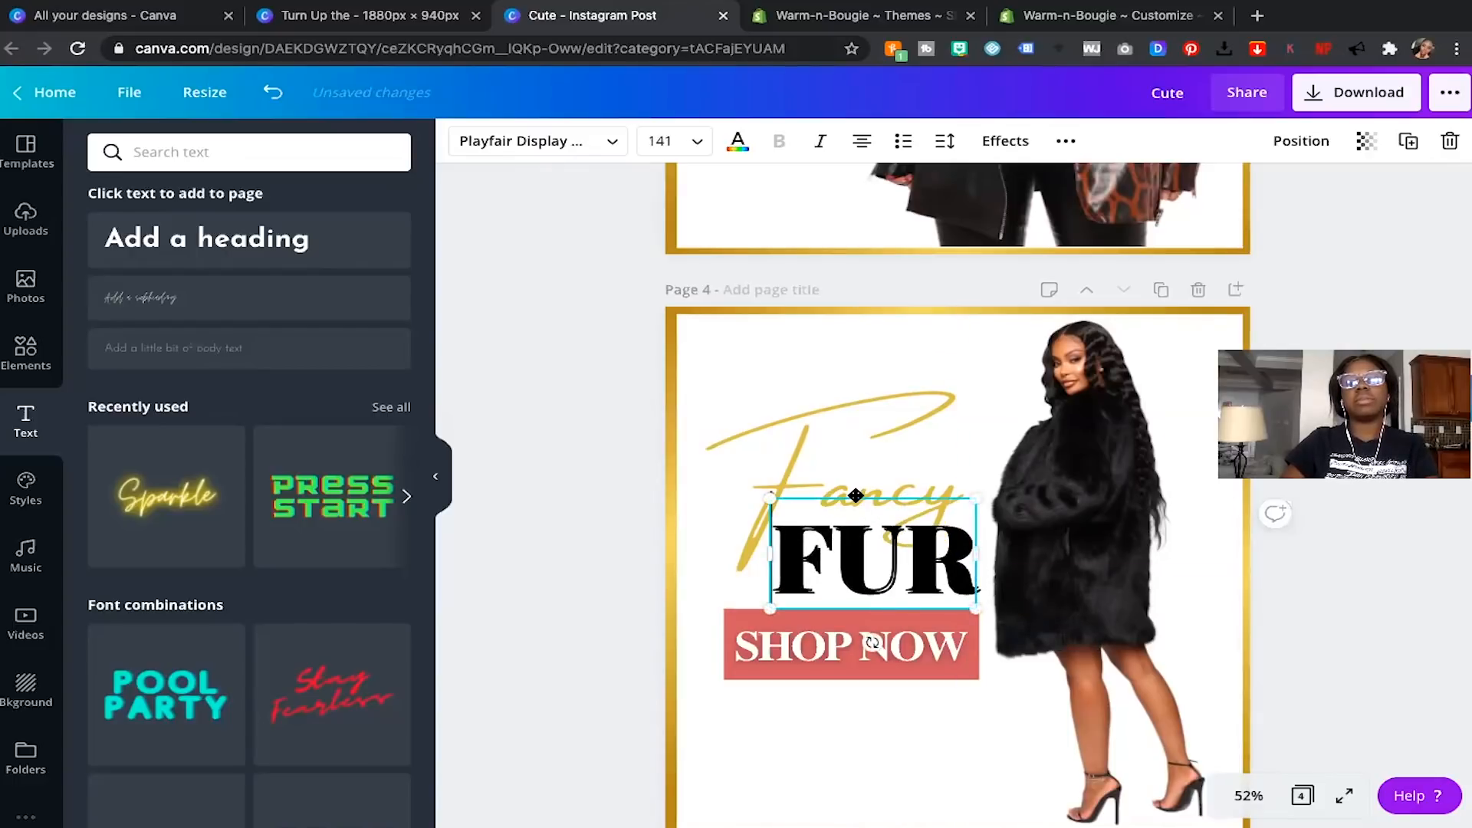
{"action": "left_click_drag", "start_coordinate": [850, 496], "coordinate": [834, 486]}
{"action": "left_click", "coordinate": [890, 761]}
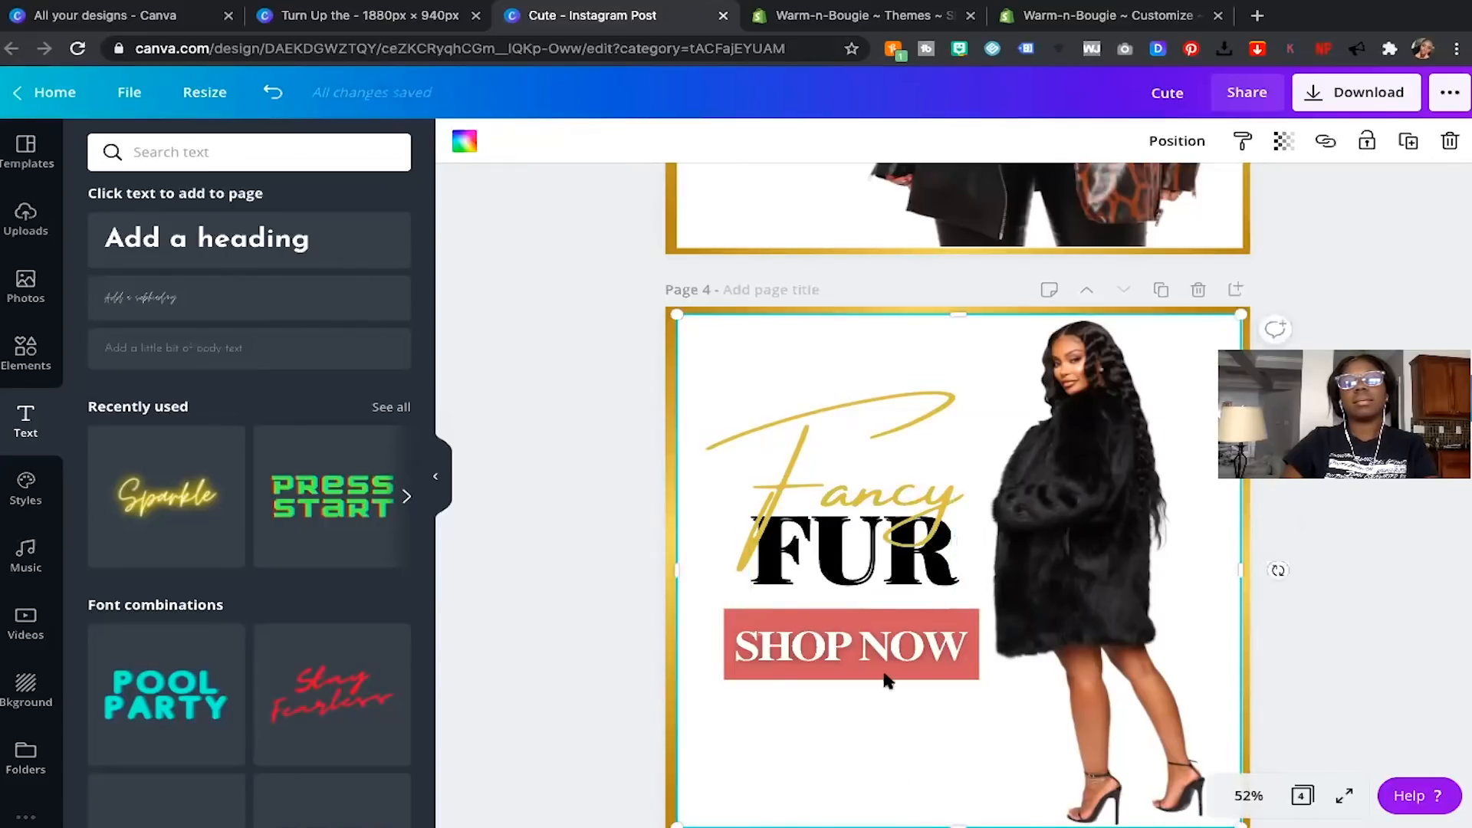
Replace "Cute" on page 3 with "Lux".
{"action": "scroll", "coordinate": [989, 763], "scroll_direction": "up", "scroll_amount": 1}
{"action": "scroll", "coordinate": [987, 756], "scroll_direction": "down", "scroll_amount": 2}
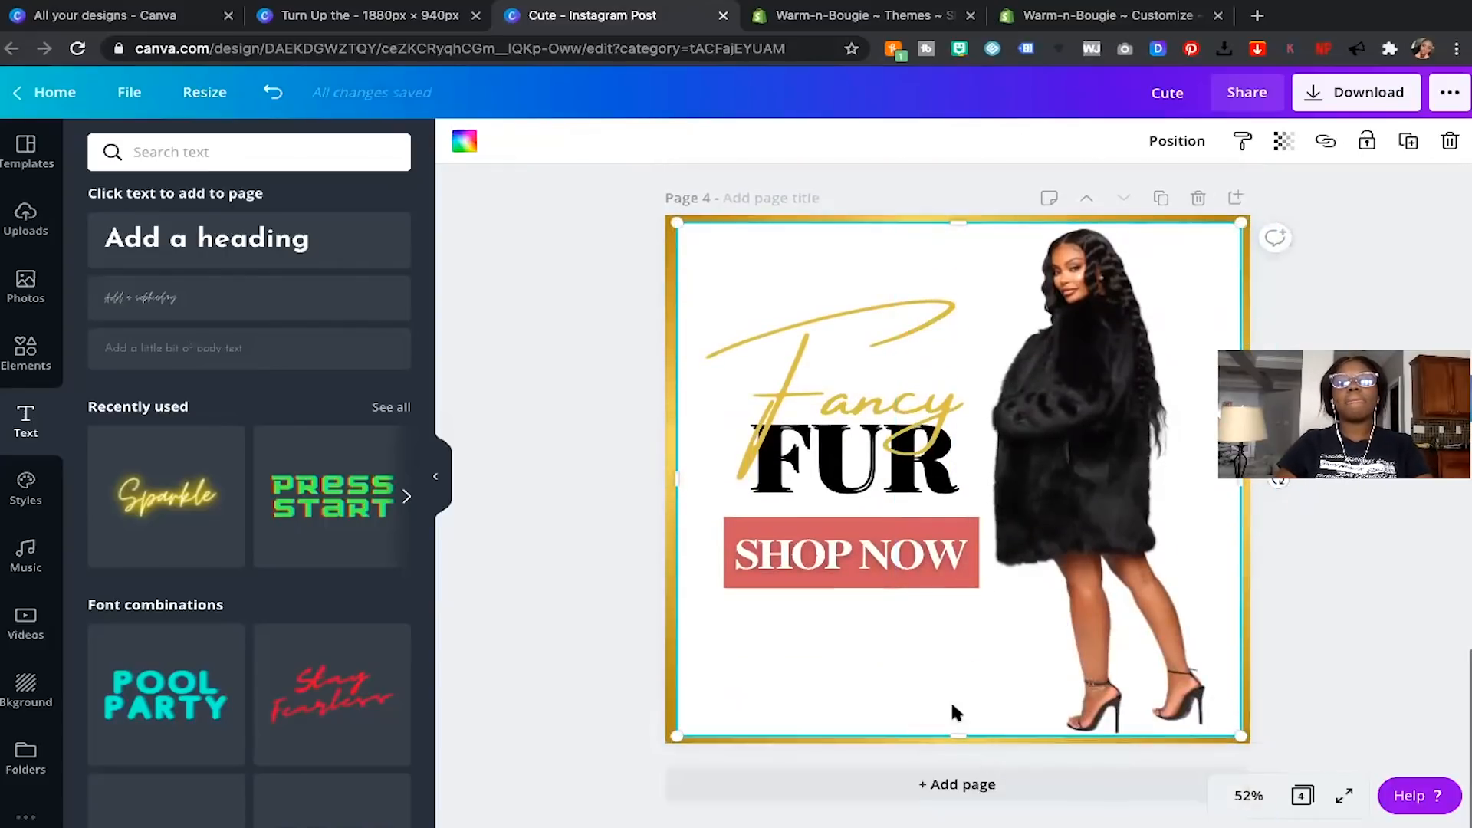
{"action": "scroll", "coordinate": [873, 515], "scroll_direction": "up", "scroll_amount": 5}
{"action": "scroll", "coordinate": [874, 516], "scroll_direction": "up", "scroll_amount": 2}
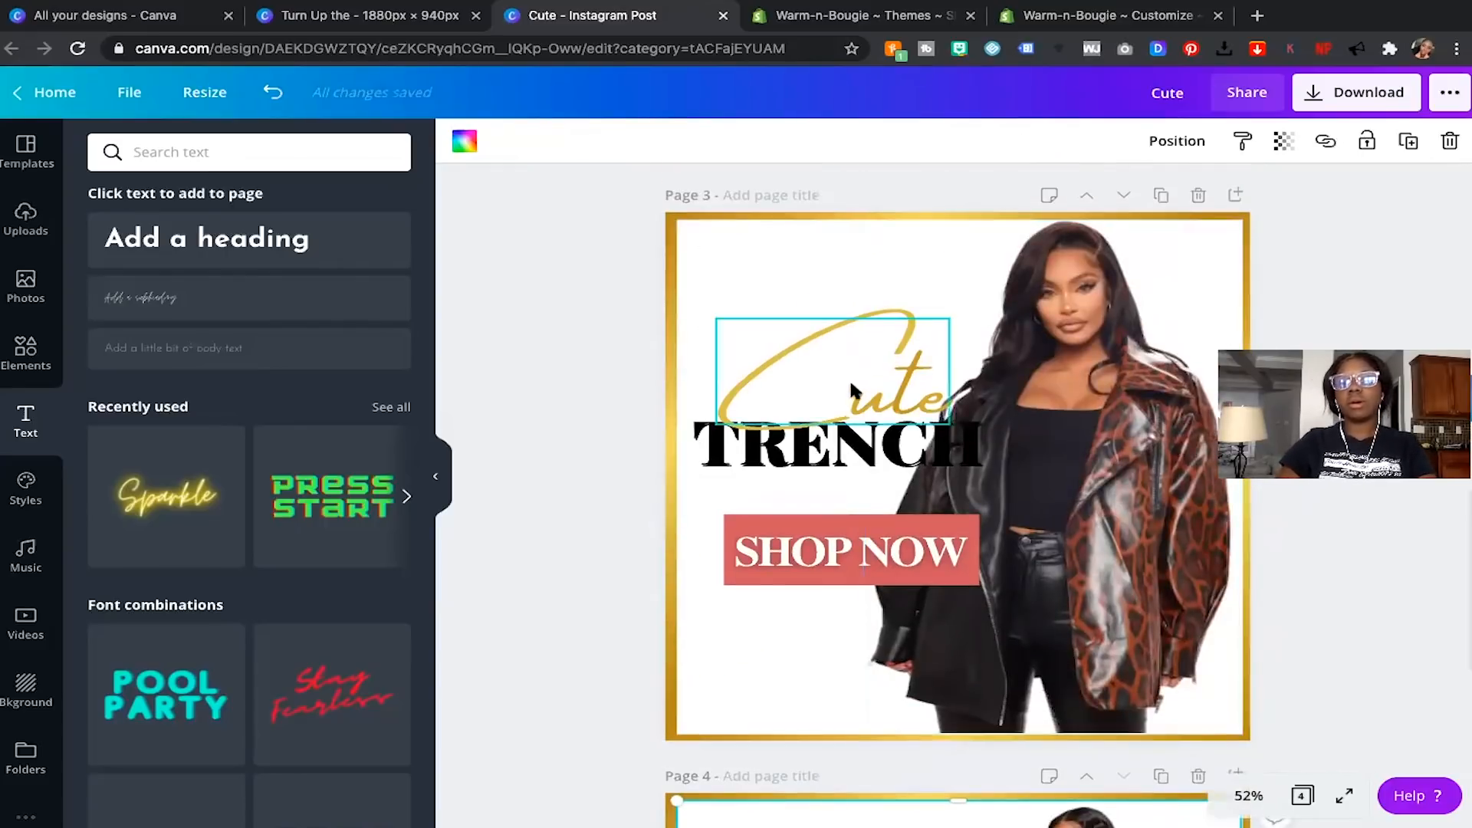
{"action": "double_click", "coordinate": [851, 383]}
{"action": "type", "text": "Lux"}
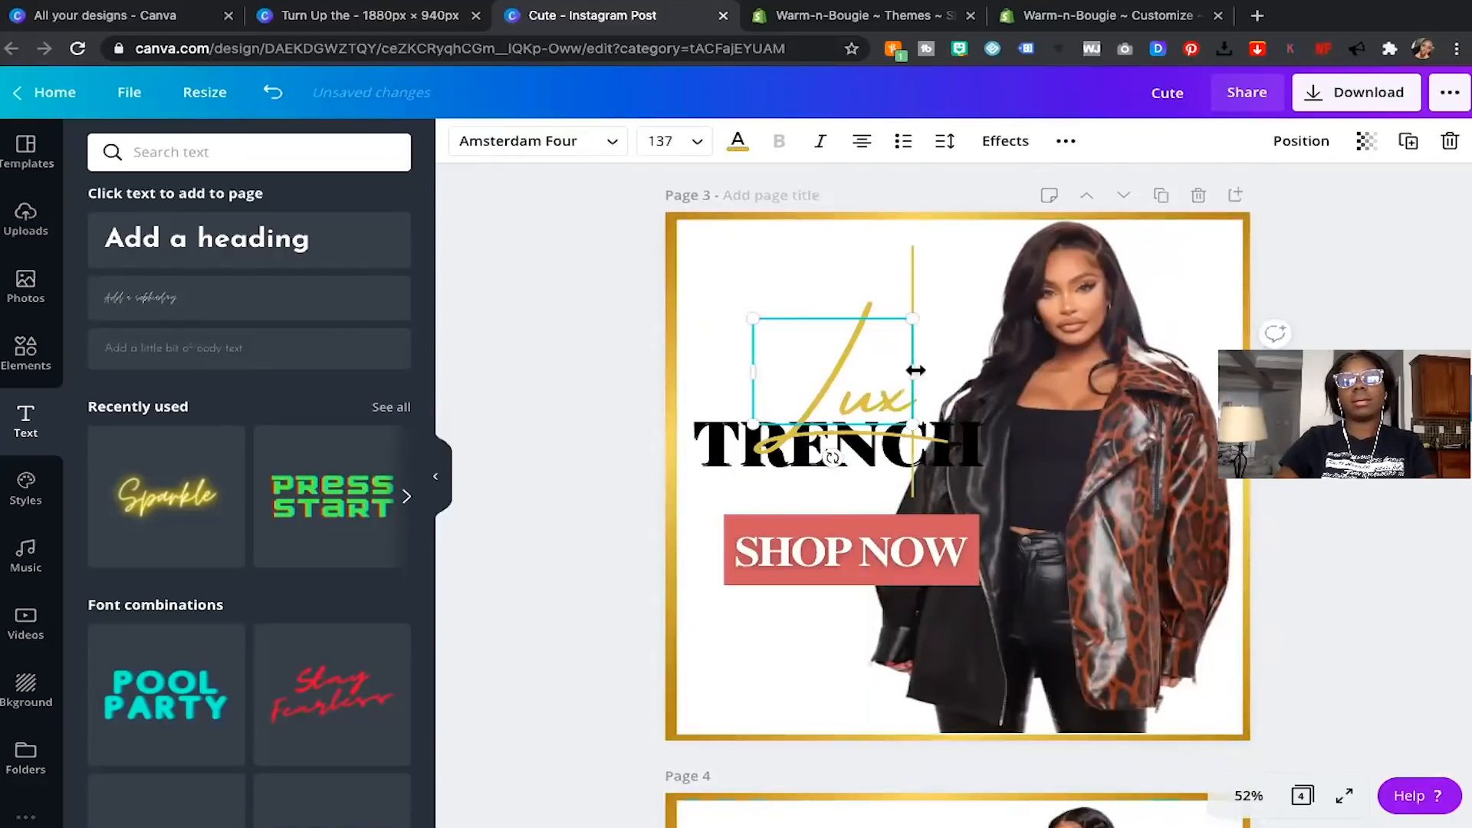
Replace "TRENCH" on page 3 with "LEATHER" and arrange an enlarged "Lux" directly above it.
{"action": "left_click", "coordinate": [851, 444]}
{"action": "double_click", "coordinate": [851, 445]}
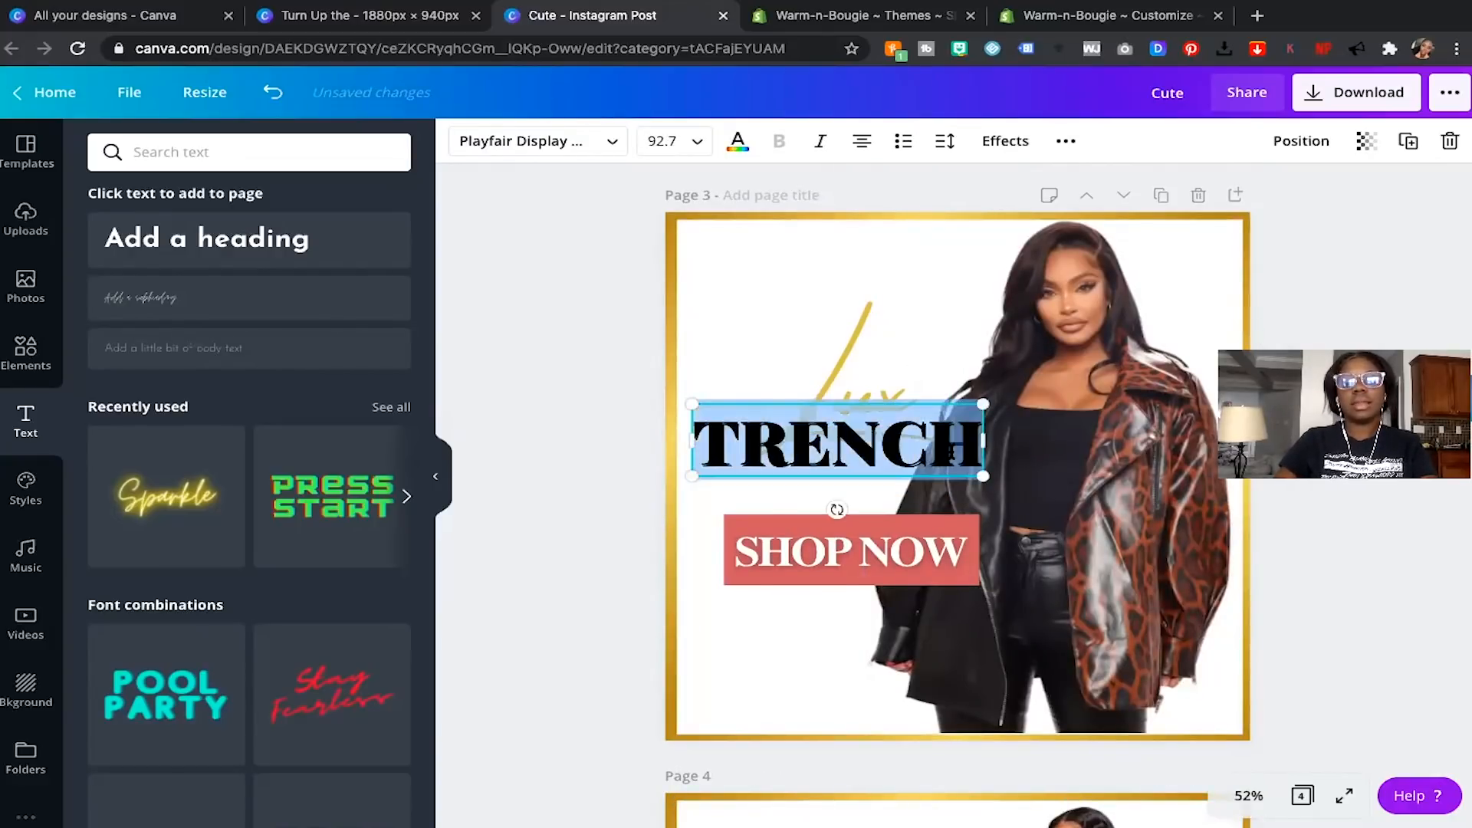
{"action": "type", "text": "LEATHER"}
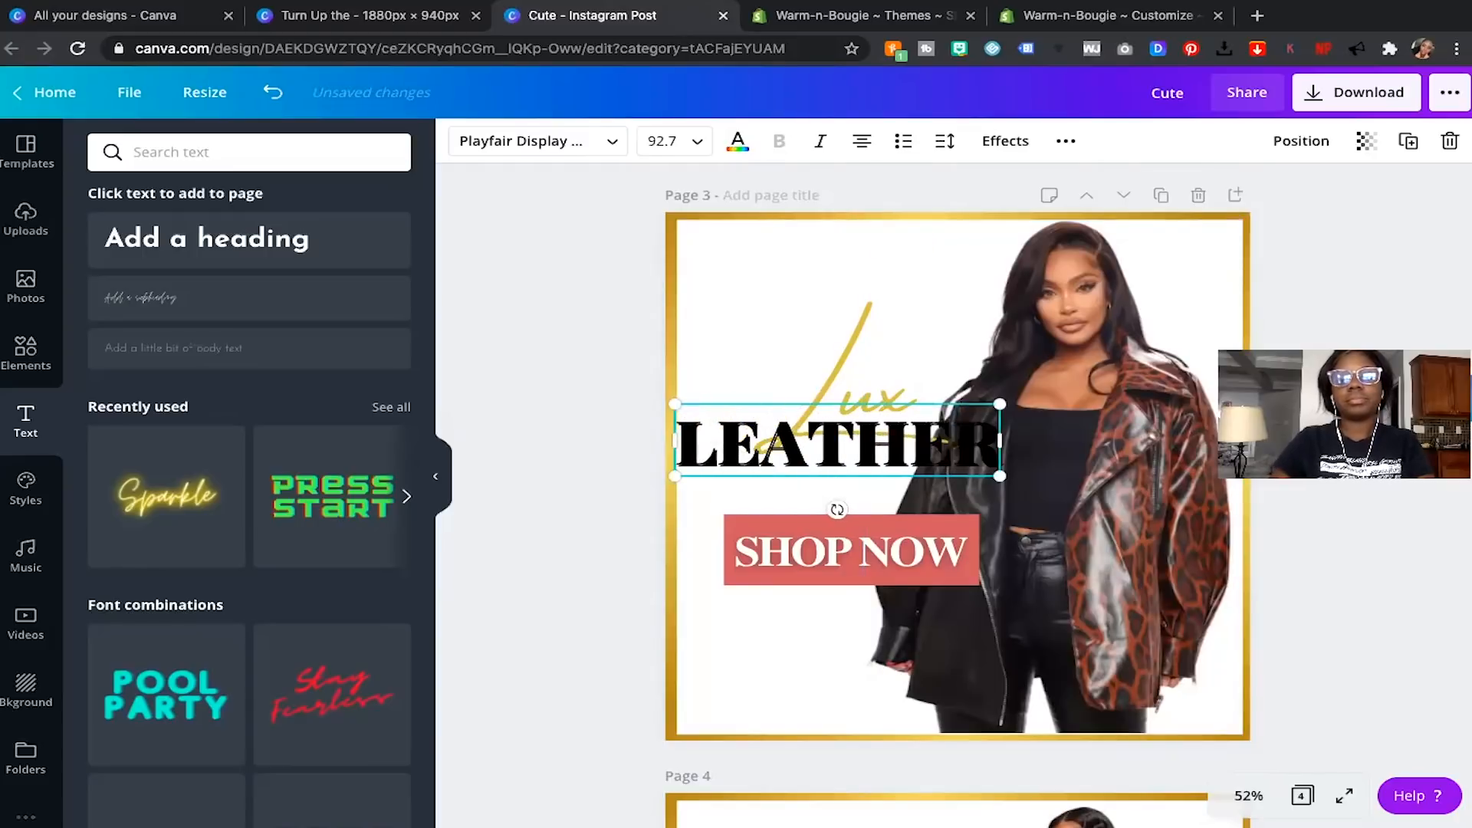
{"action": "left_click", "coordinate": [844, 359]}
{"action": "left_click", "coordinate": [1278, 256]}
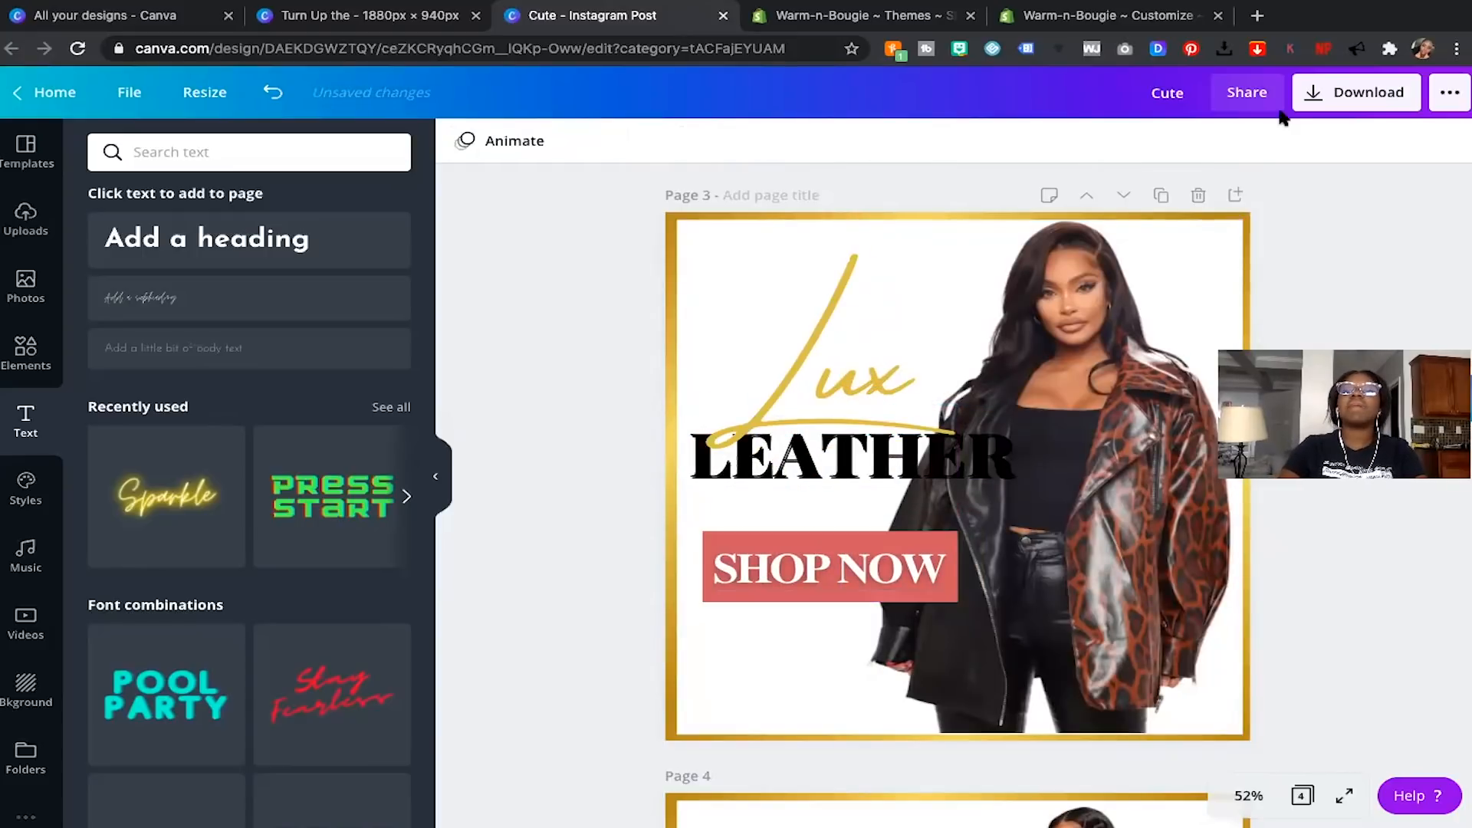
Download all pages of the design as PNG images.
{"action": "left_click", "coordinate": [1313, 92]}
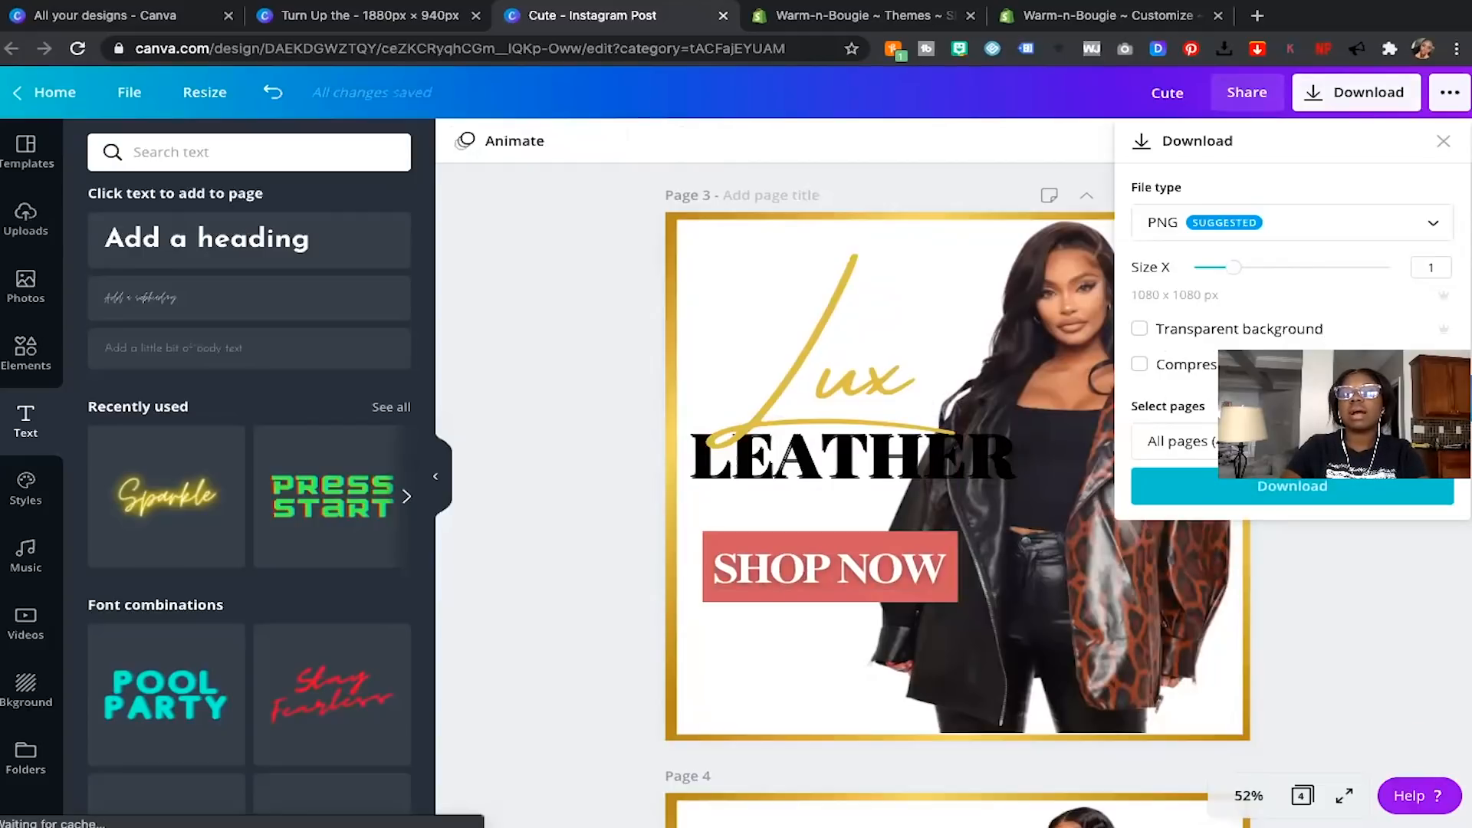
{"action": "left_click", "coordinate": [1270, 445]}
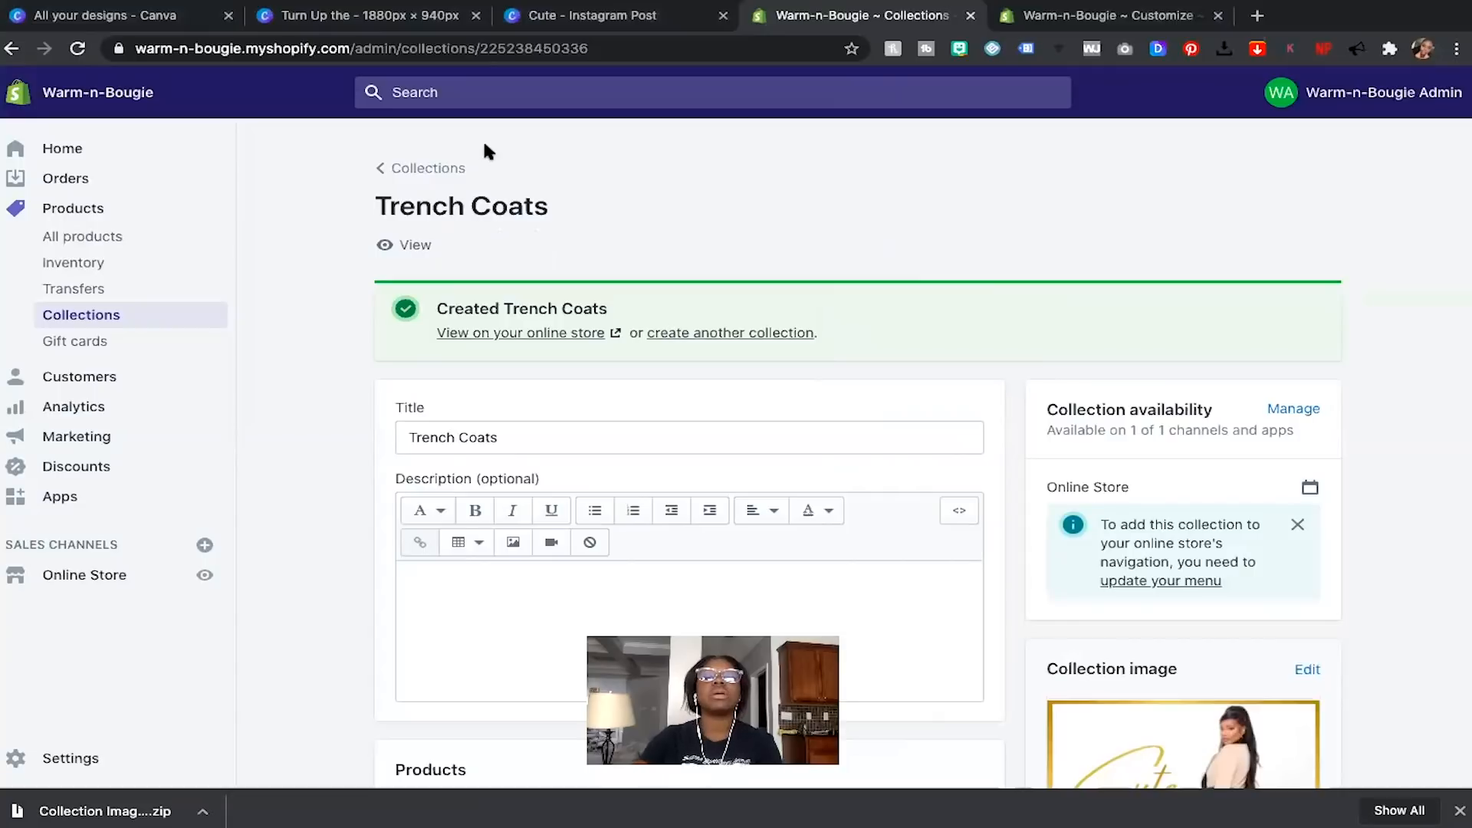
Start a new collection from the collections list and title it "Fur Jackets & Coats".
{"action": "left_click", "coordinate": [431, 168]}
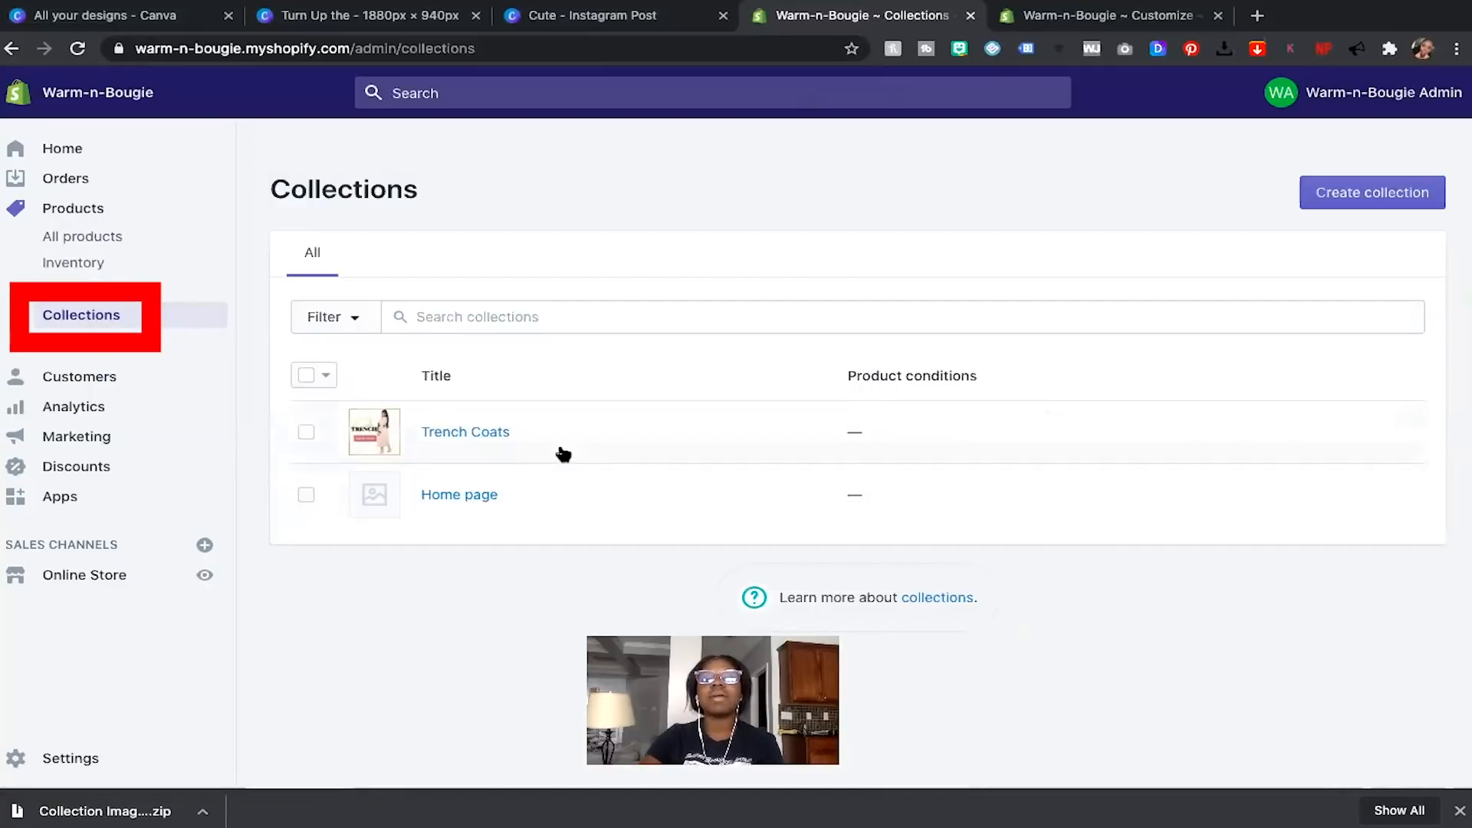
{"action": "left_click", "coordinate": [1348, 194]}
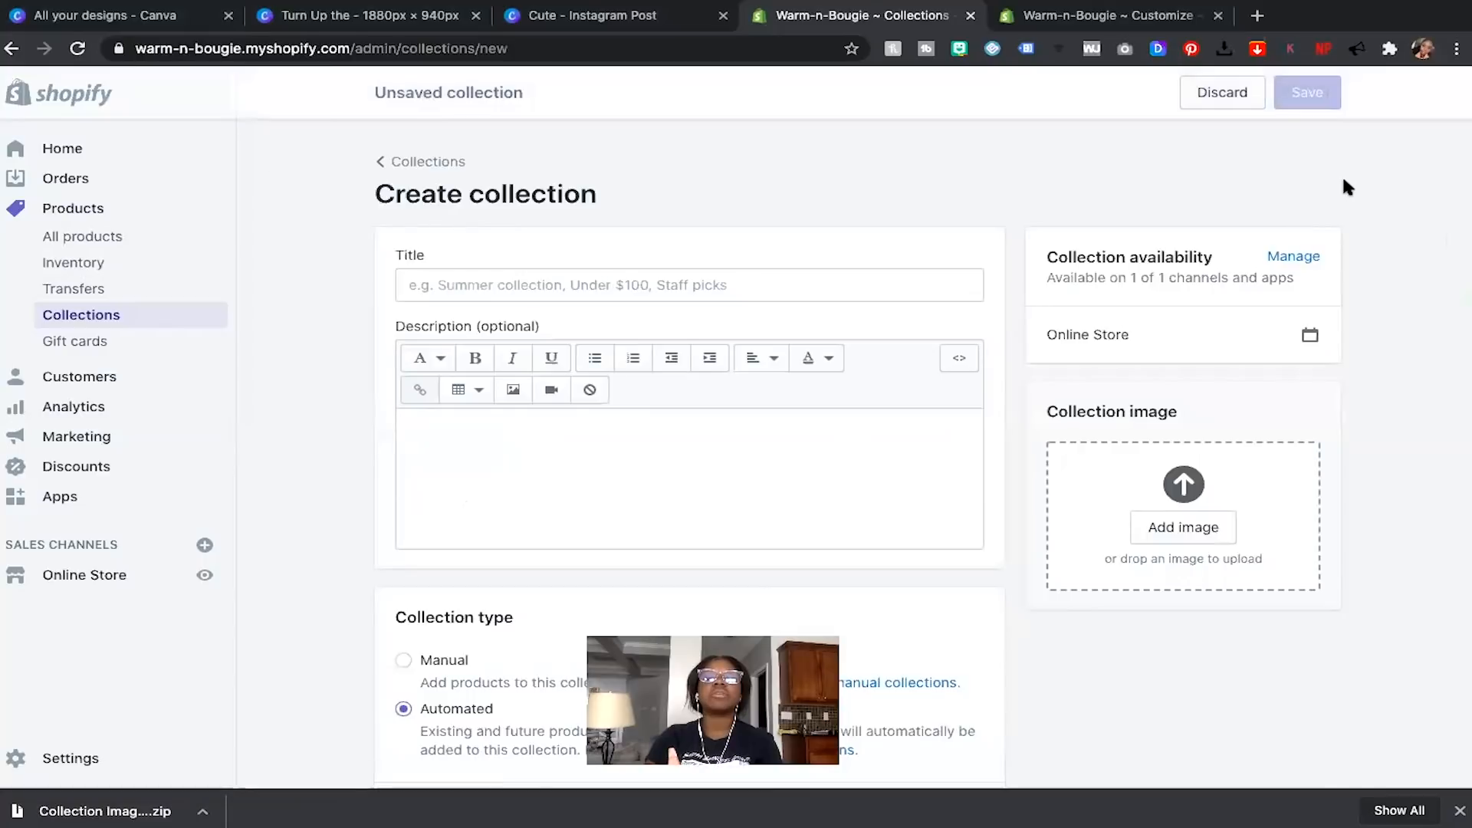
{"action": "left_click", "coordinate": [817, 293]}
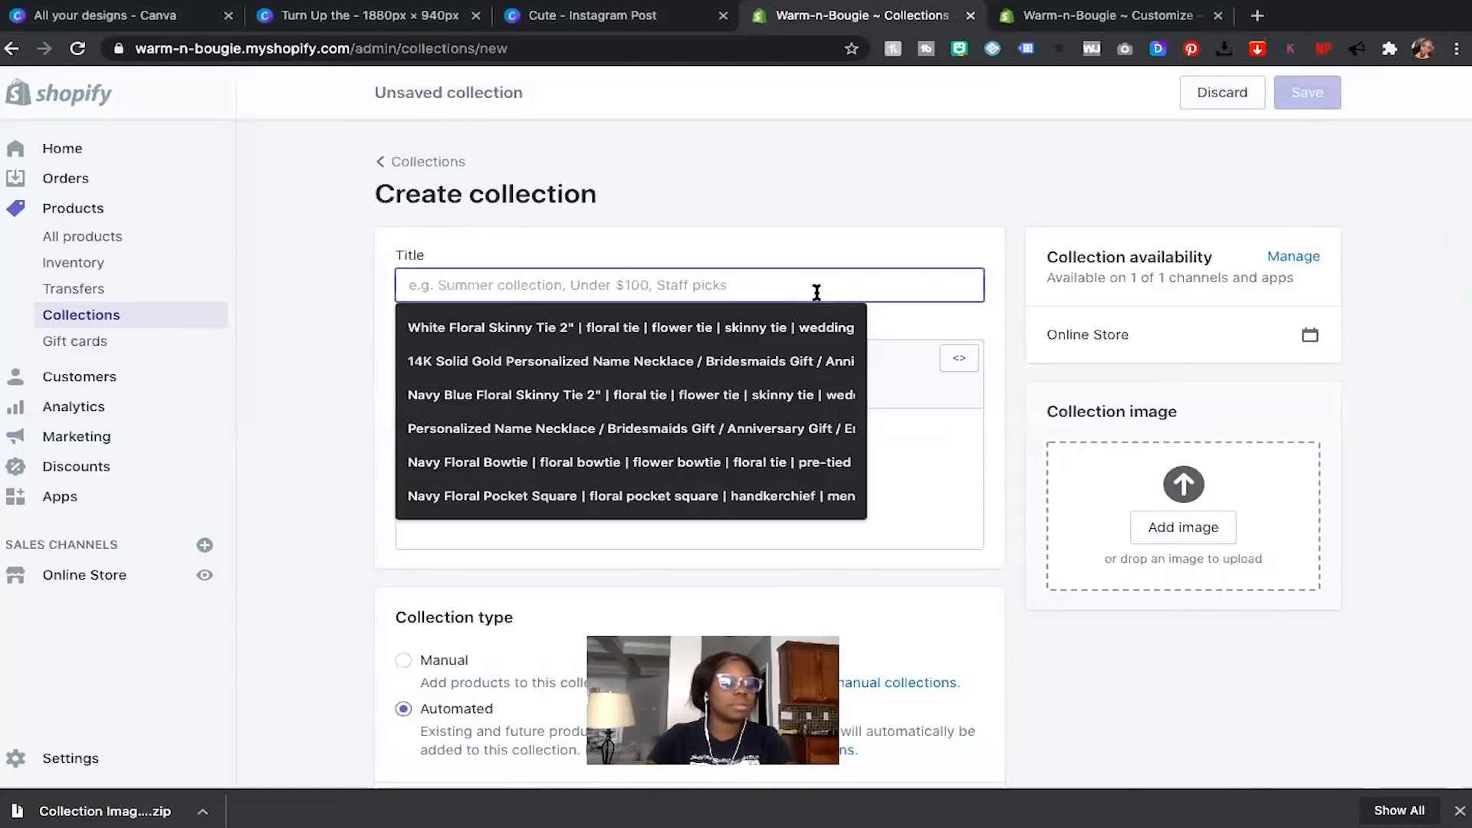
{"action": "type", "text": "Fancy "}
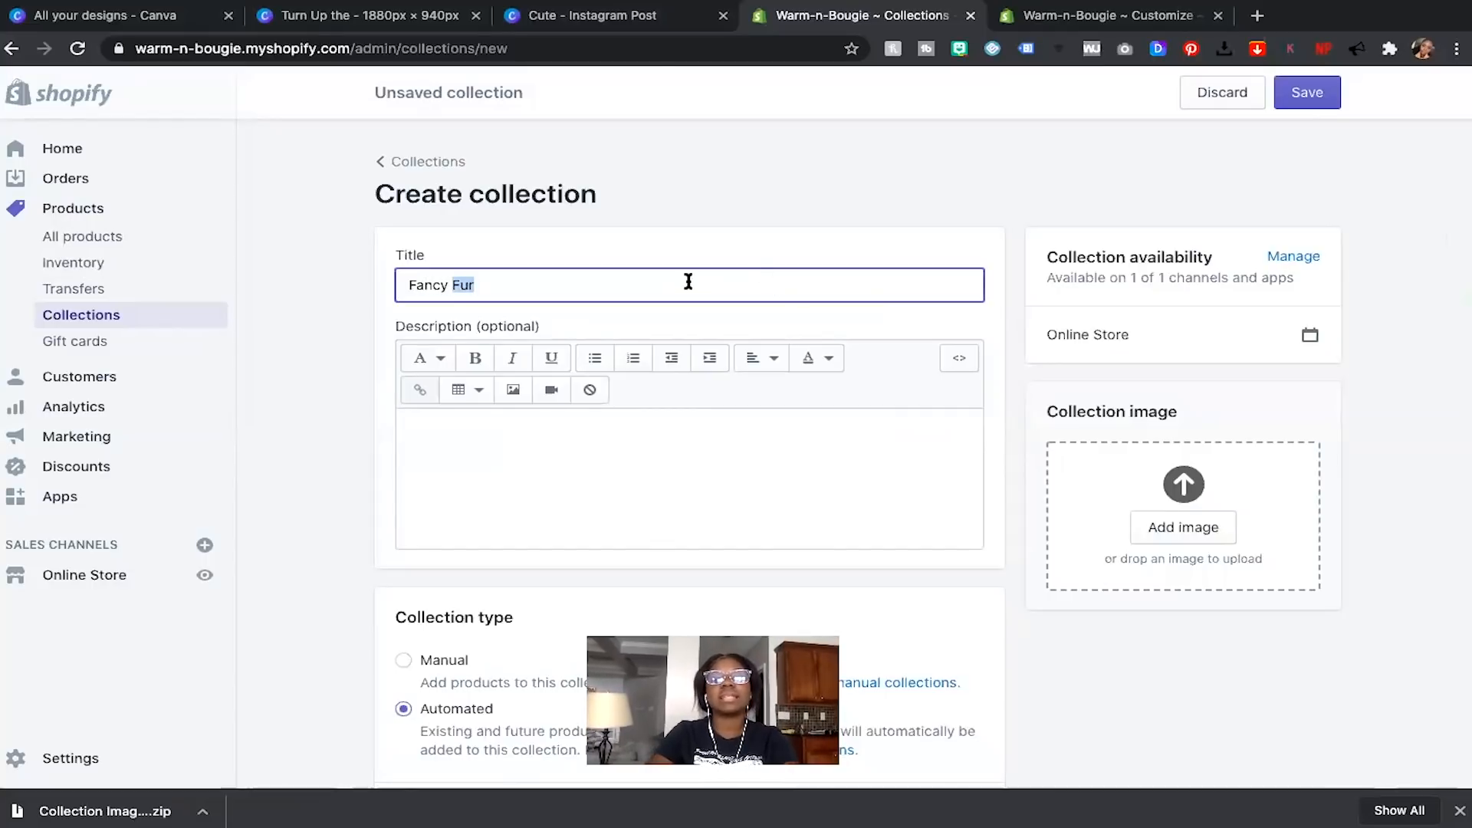
{"action": "type", "text": "Fur Jackets & Coats"}
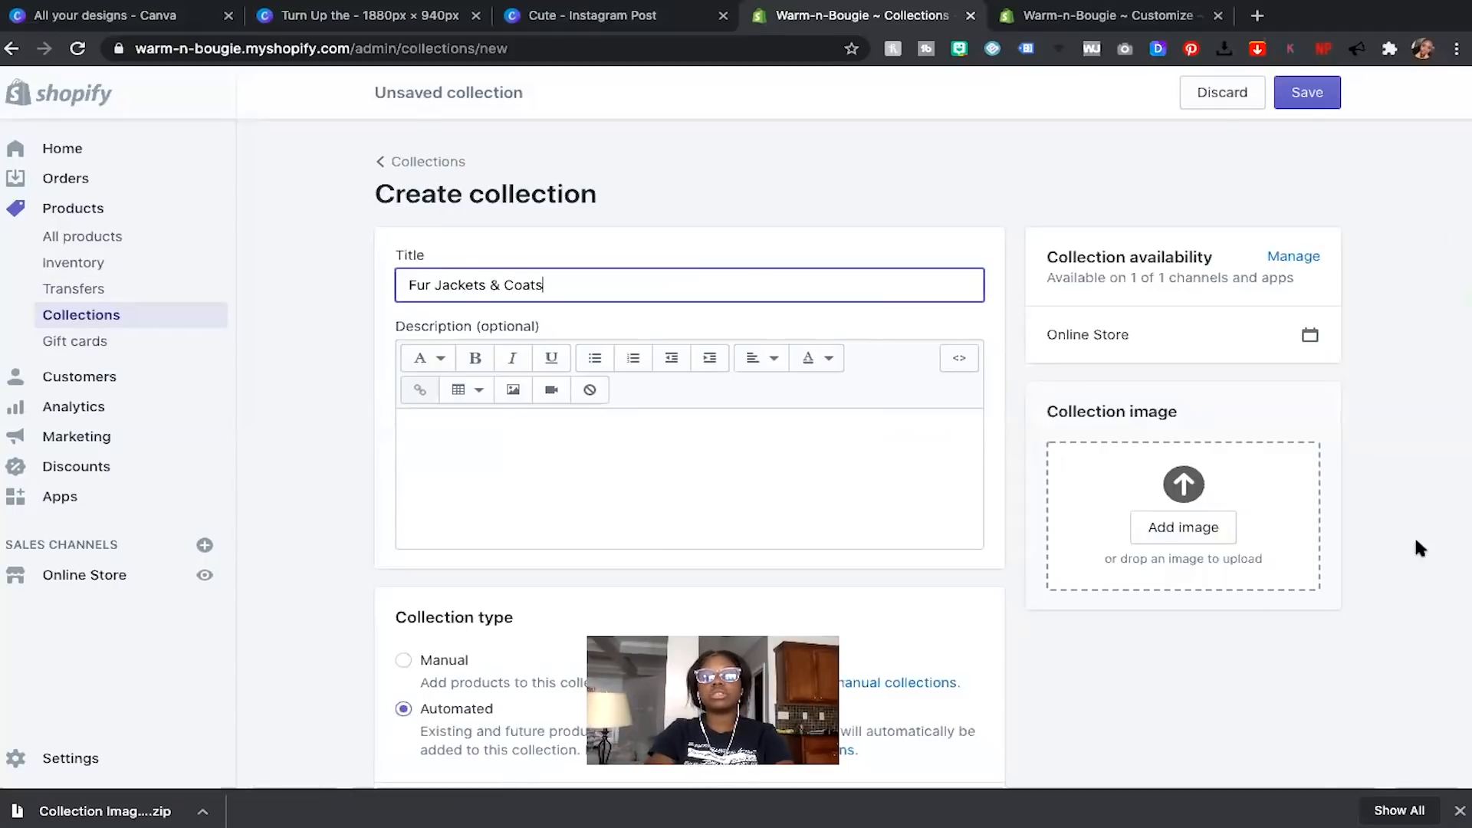
Add the "Fancy FUR" picture as the collection image, set the collection type to Manual, and save the collection.
{"action": "left_click", "coordinate": [1198, 530]}
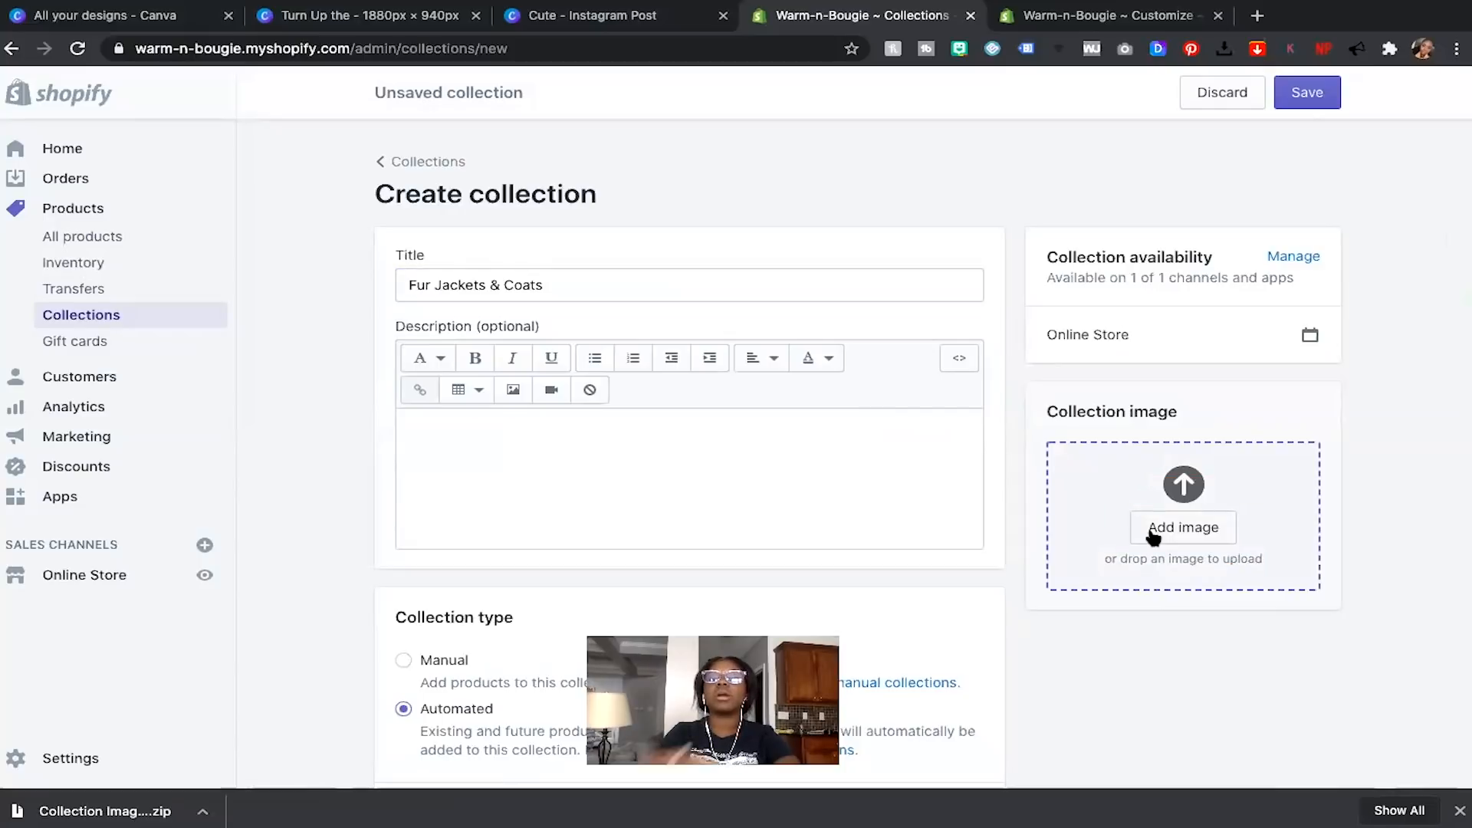
{"action": "left_click", "coordinate": [717, 71]}
{"action": "left_click", "coordinate": [1153, 384]}
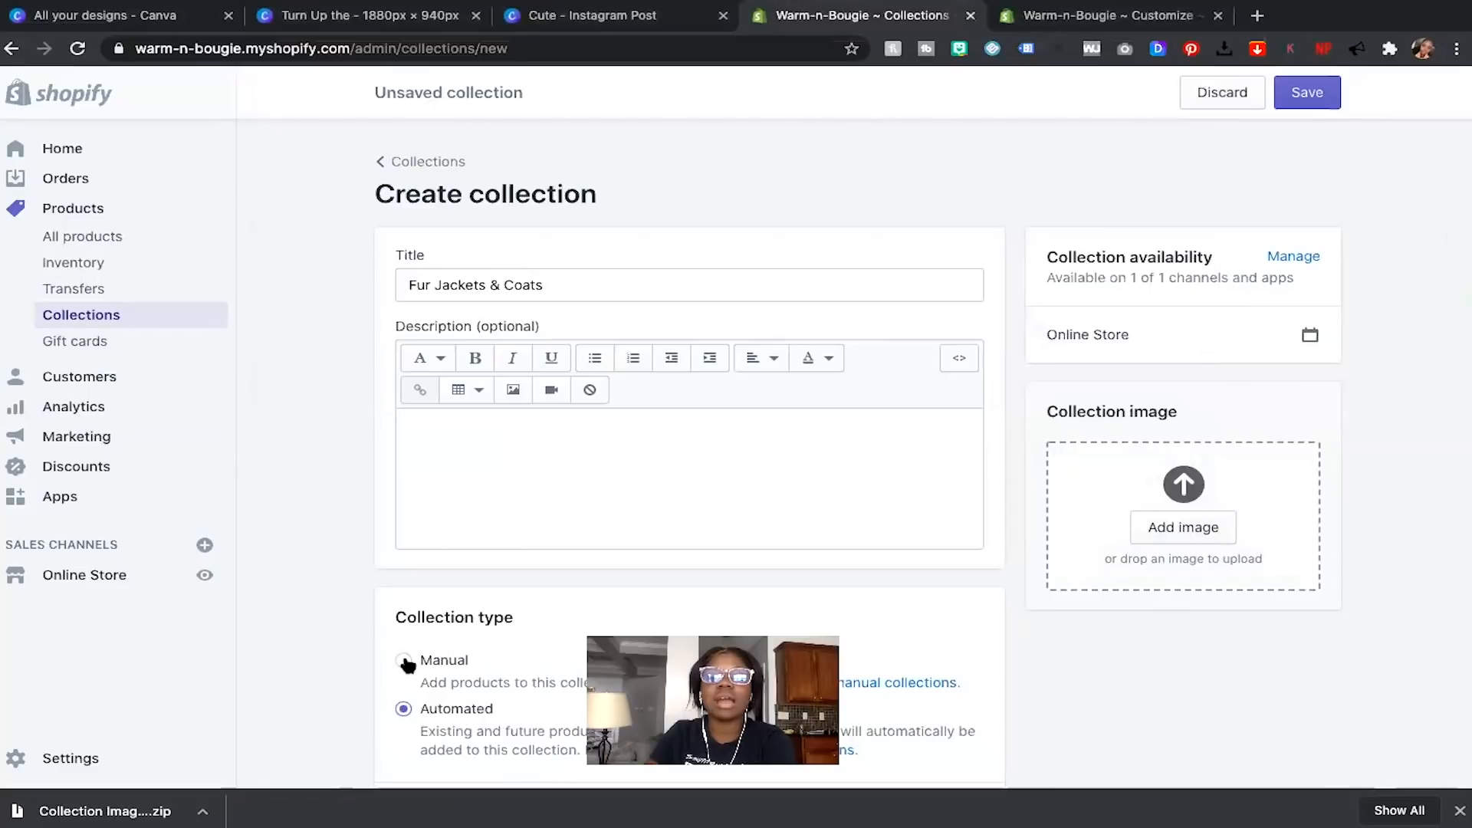
{"action": "left_click", "coordinate": [404, 661]}
{"action": "scroll", "coordinate": [537, 521], "scroll_direction": "down", "scroll_amount": 3}
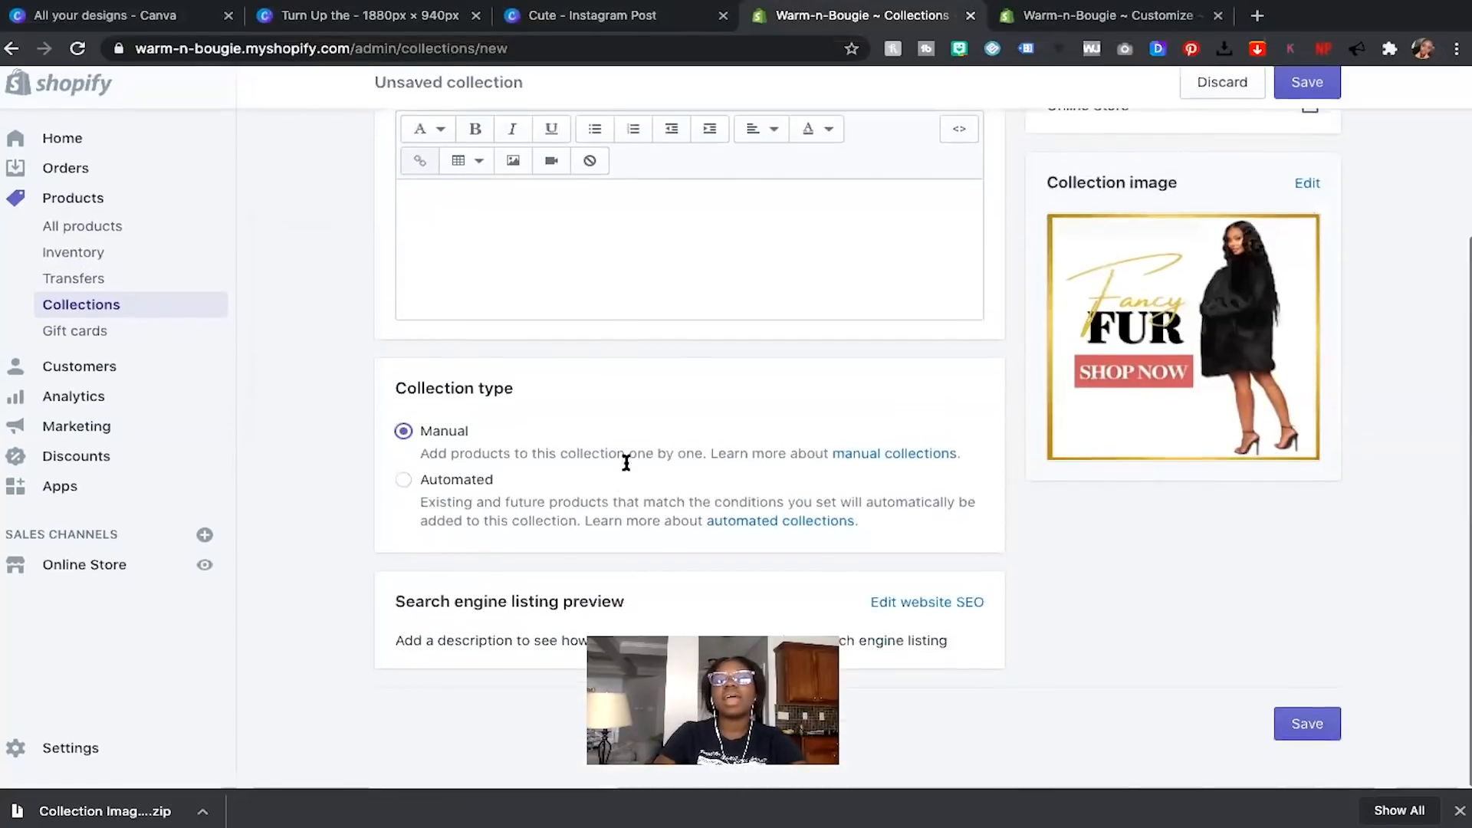
{"action": "scroll", "coordinate": [848, 427], "scroll_direction": "up", "scroll_amount": 3}
{"action": "scroll", "coordinate": [851, 419], "scroll_direction": "down", "scroll_amount": 1}
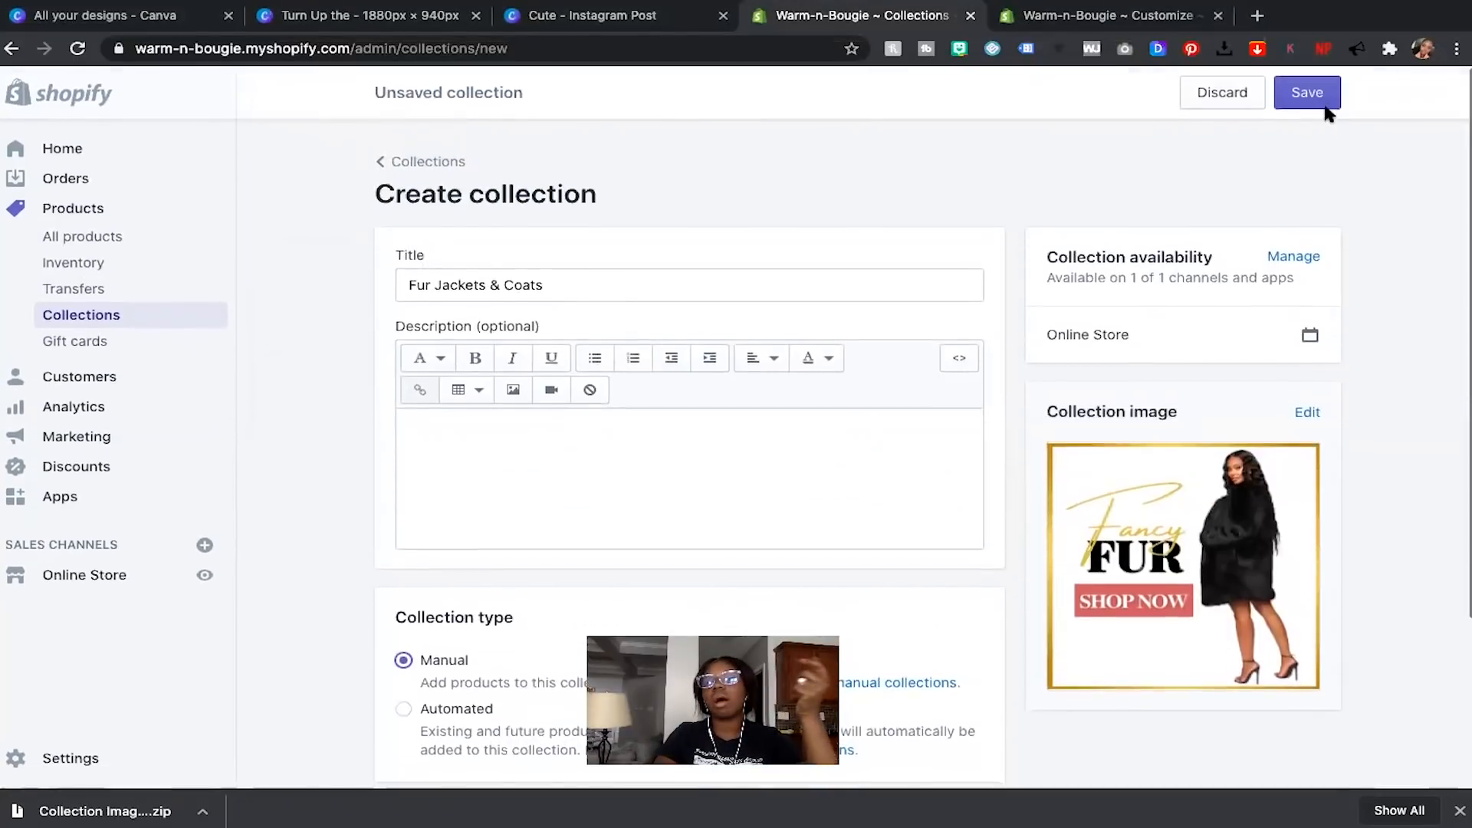
{"action": "left_click", "coordinate": [1320, 96]}
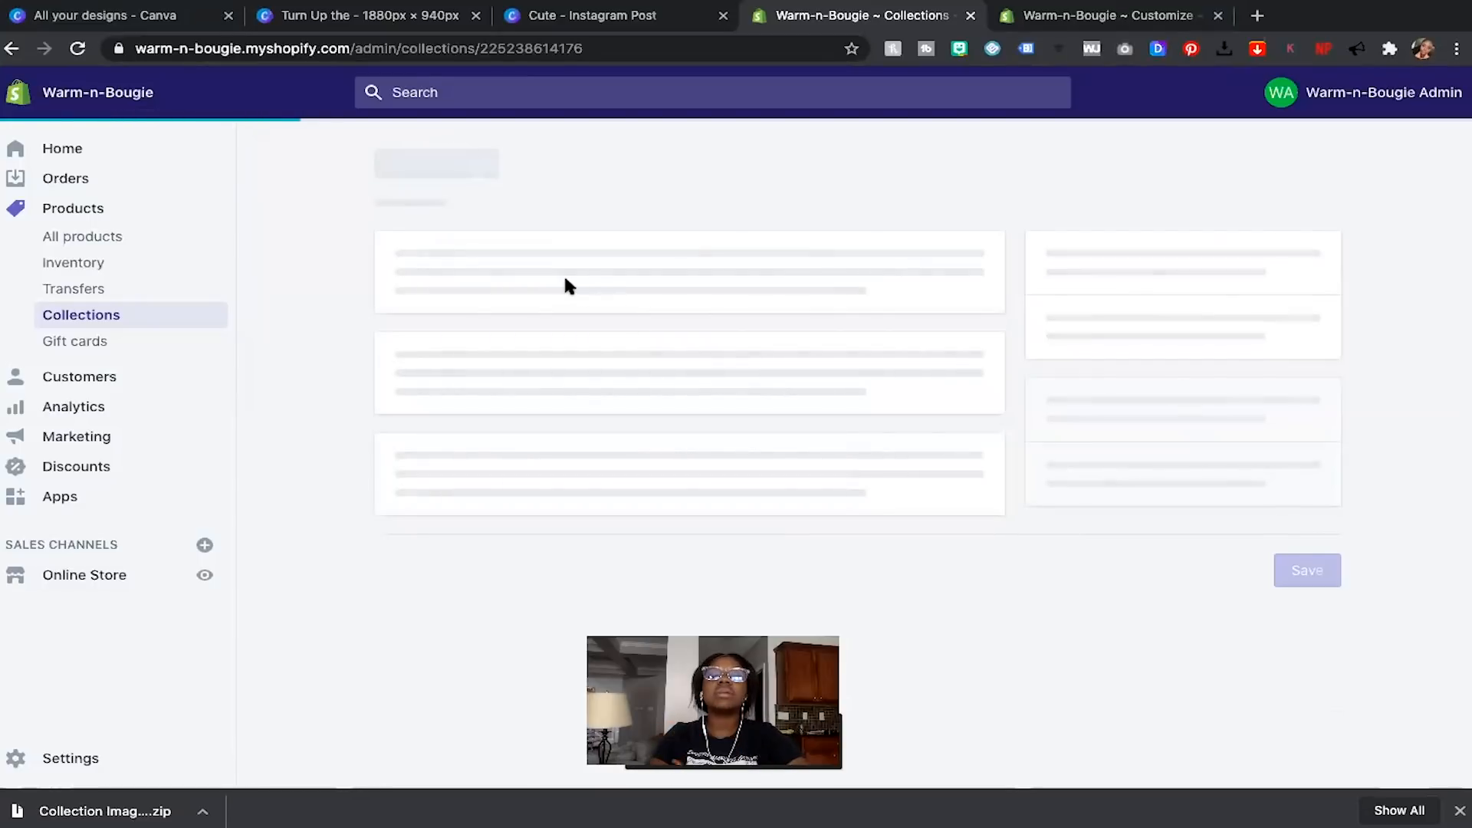
Start another new collection from the collections list and title it "Leather Jackets".
{"action": "left_click", "coordinate": [400, 170]}
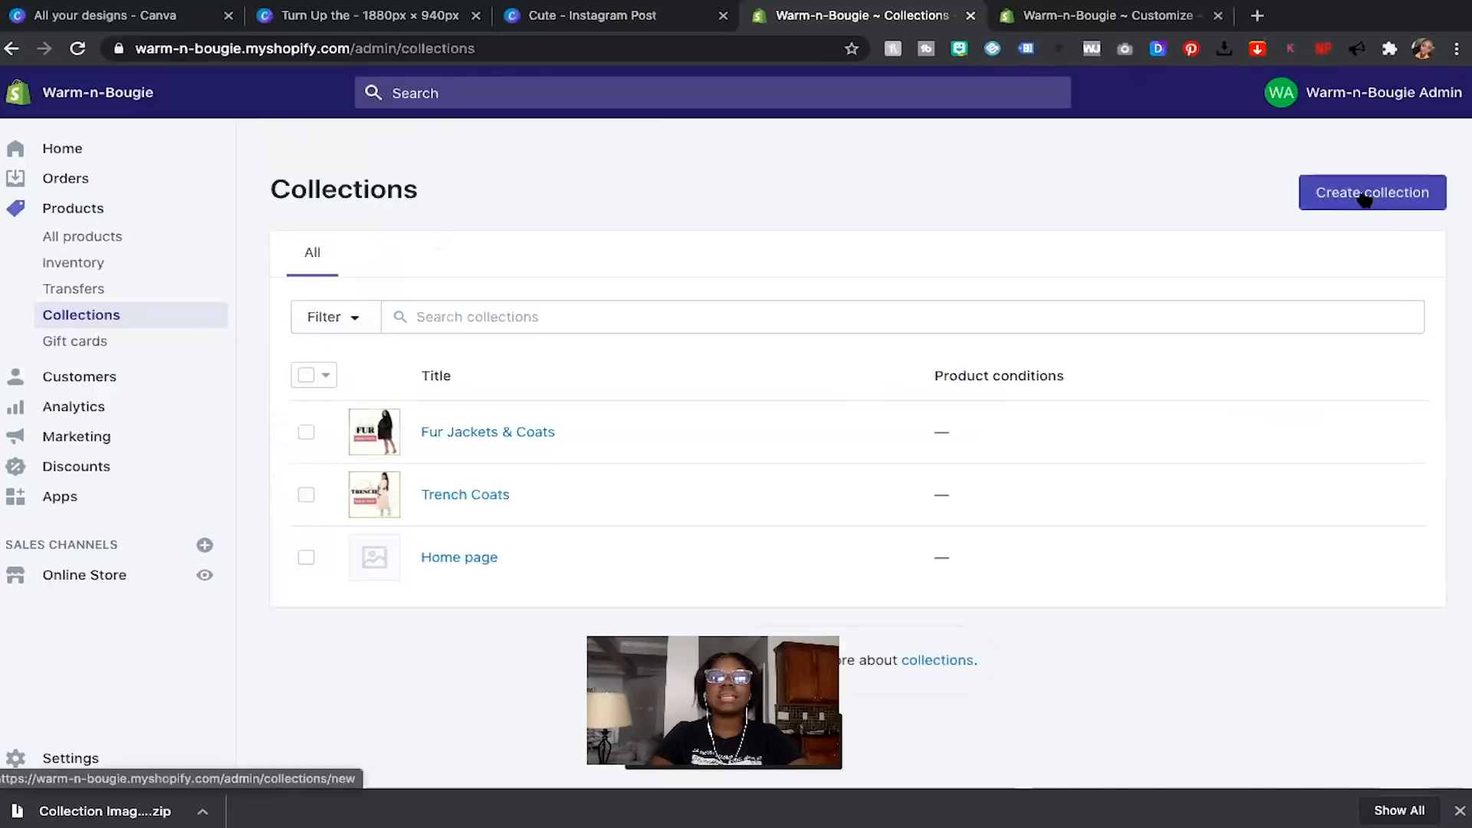
{"action": "left_click", "coordinate": [1364, 198]}
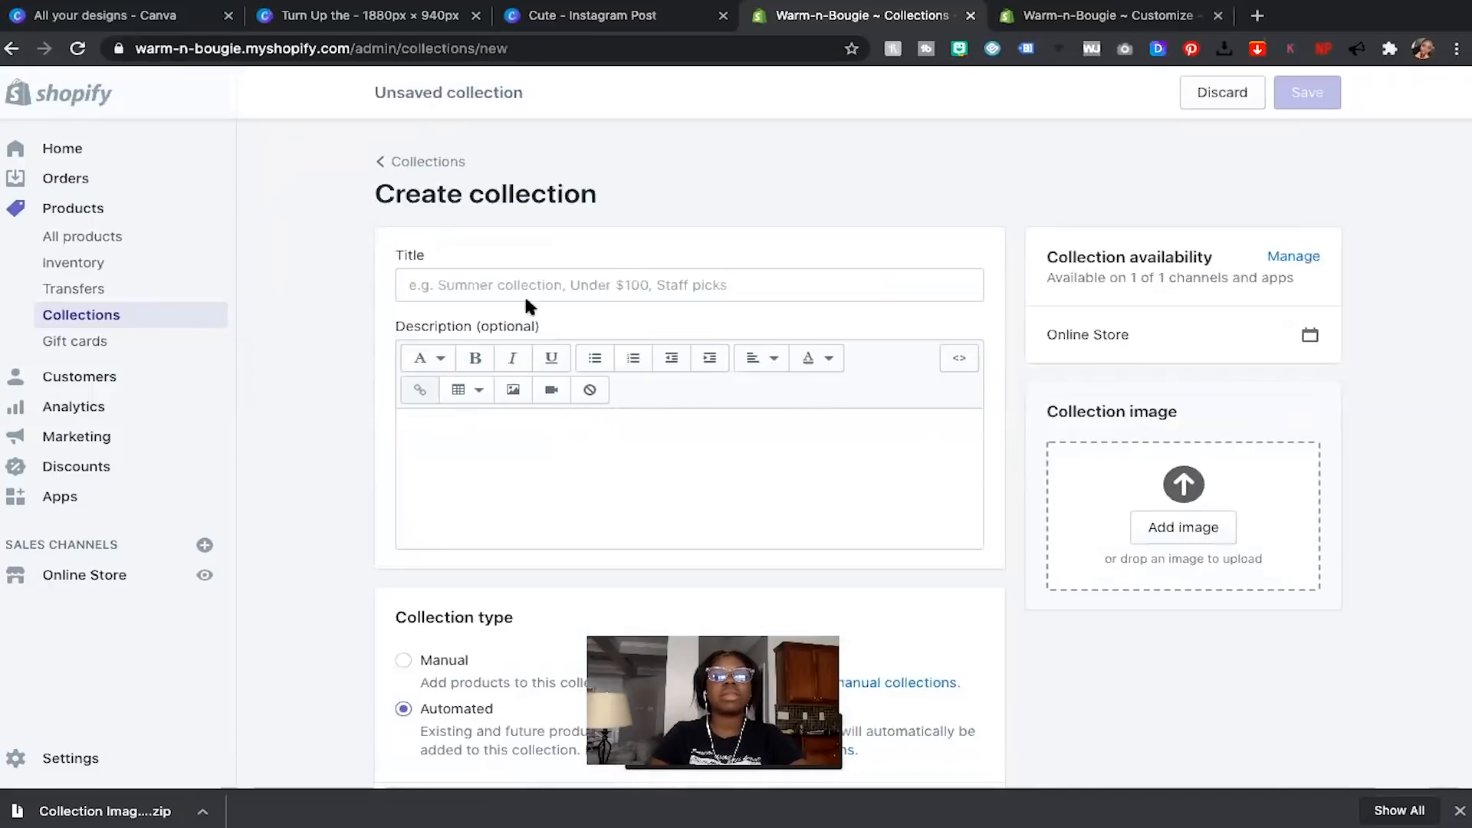
{"action": "left_click", "coordinate": [517, 279]}
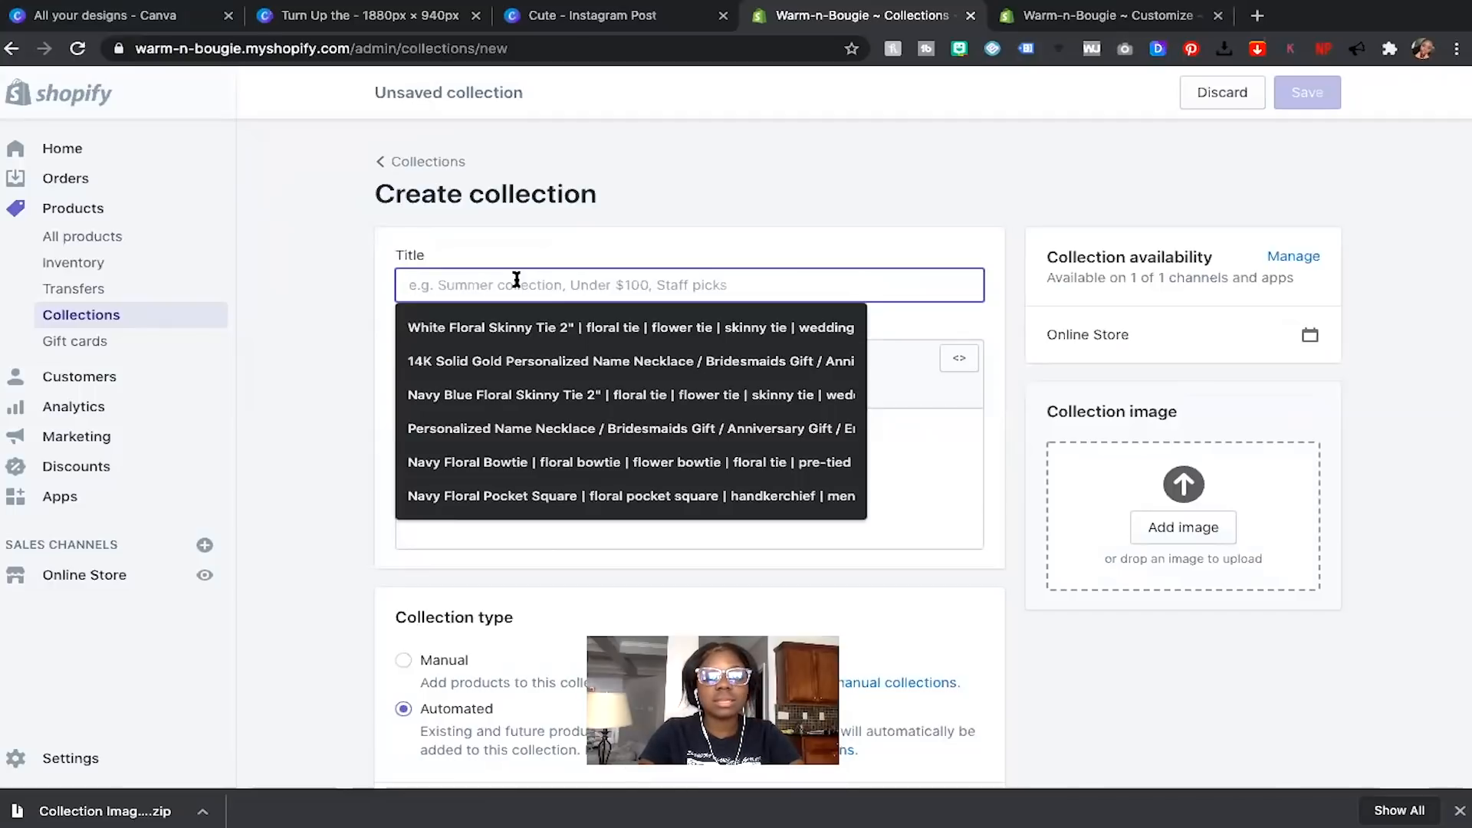
{"action": "type", "text": "Leather Jackets"}
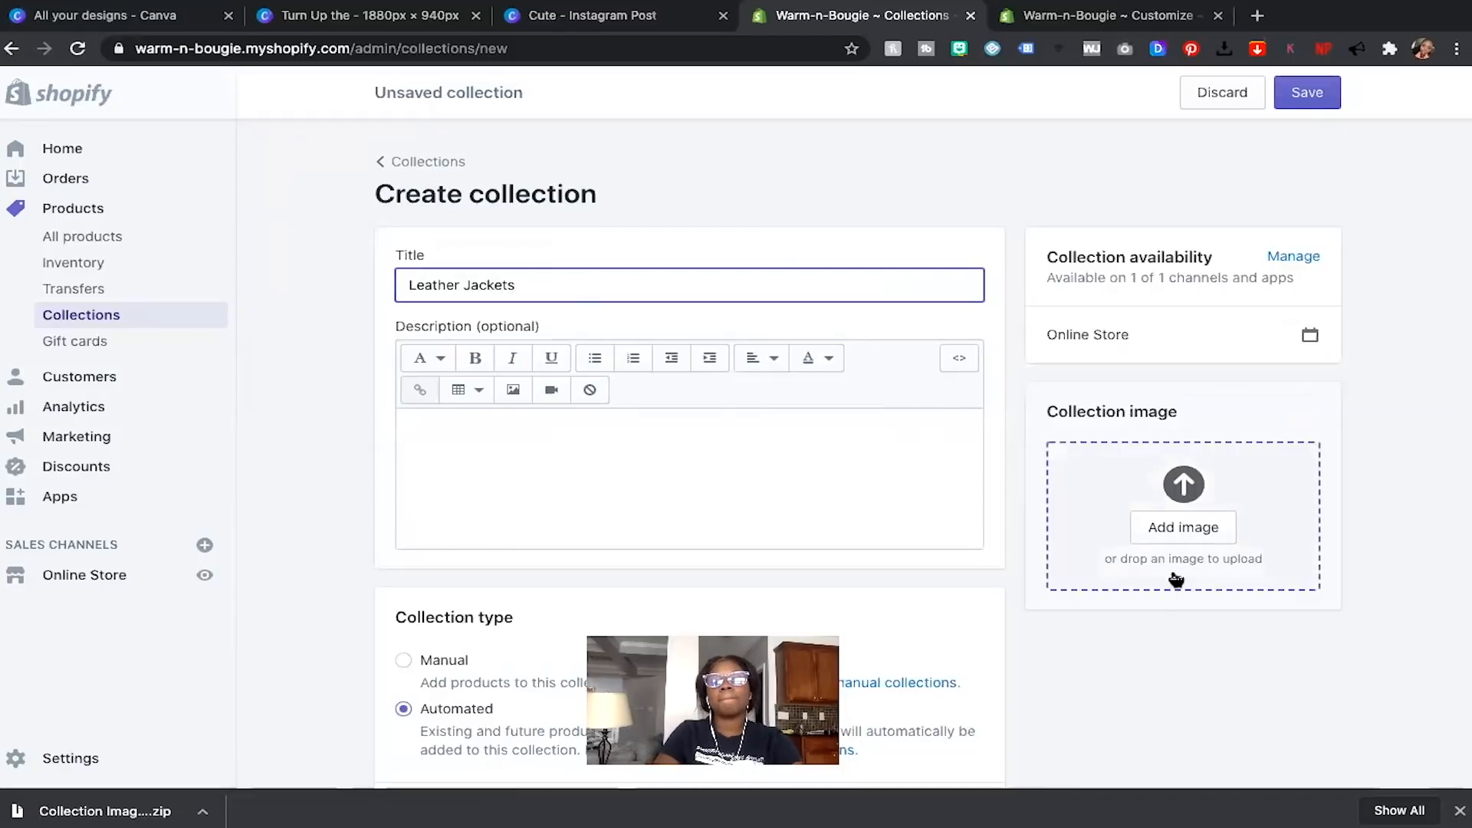
Add the "Lux LEATHER" picture as the collection image, set the collection type to Manual, and save the collection.
{"action": "left_click", "coordinate": [1169, 534]}
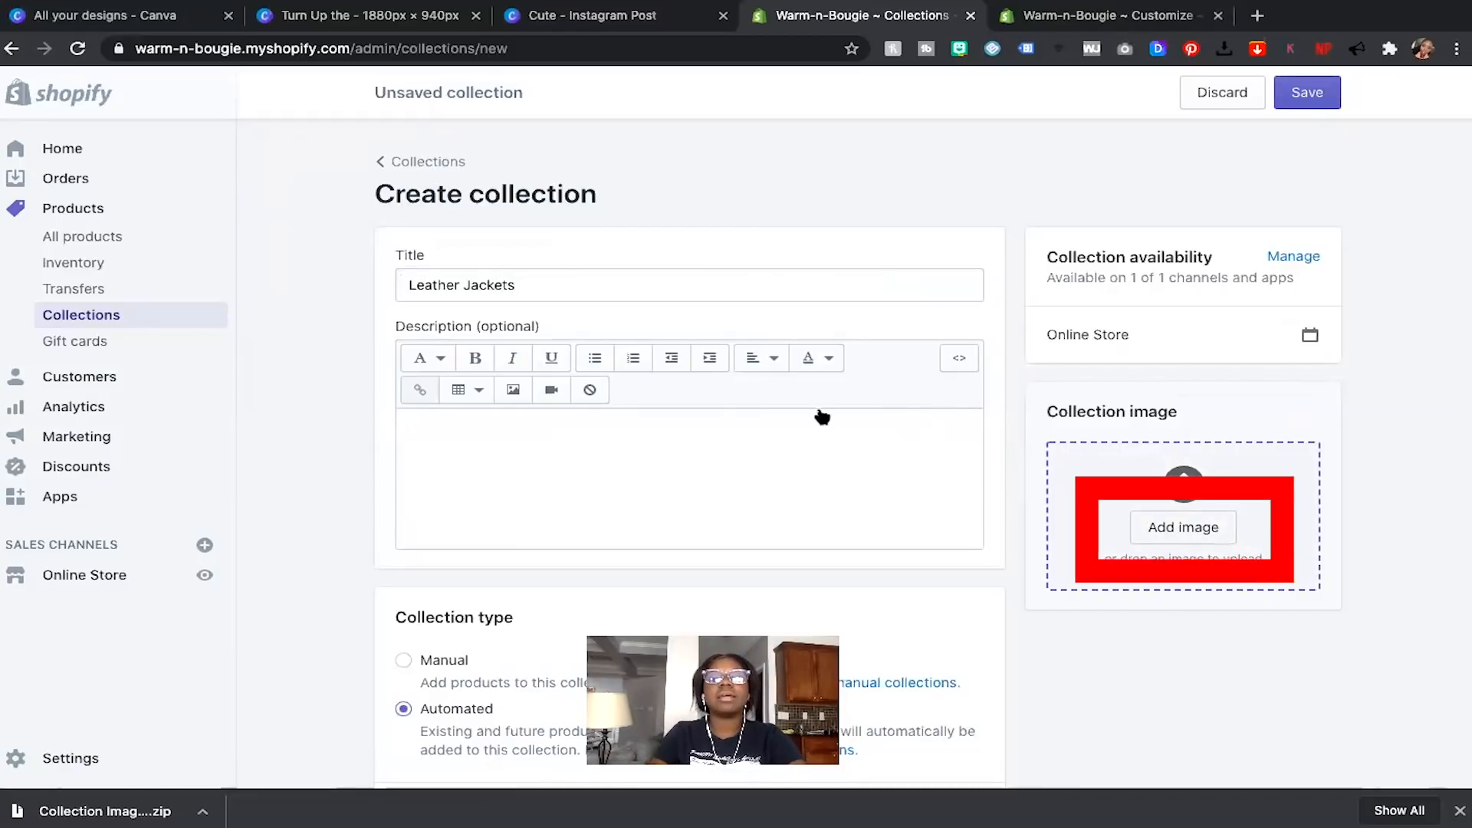
{"action": "left_click", "coordinate": [625, 98]}
{"action": "left_click", "coordinate": [1150, 384]}
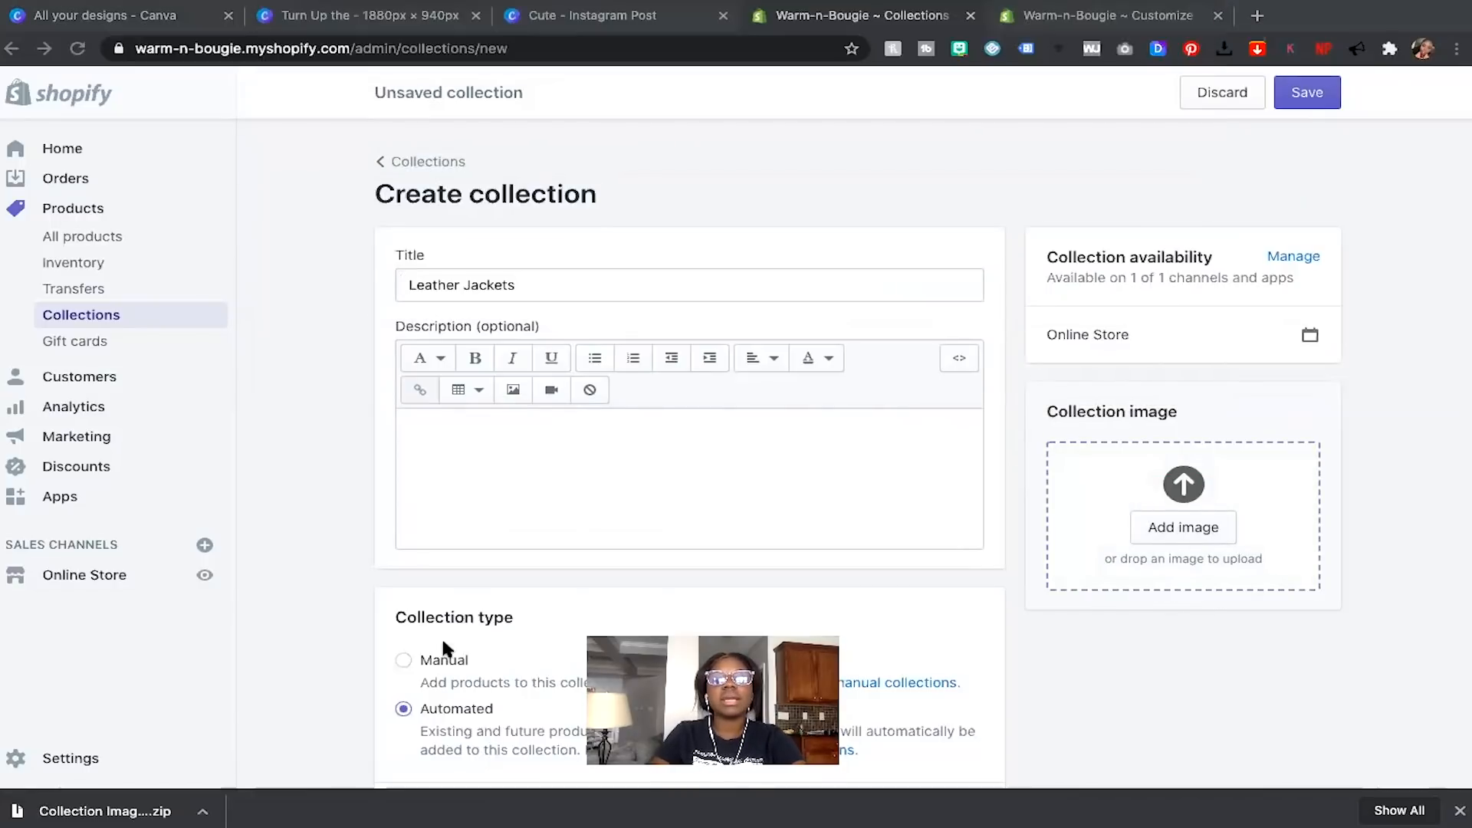
{"action": "left_click", "coordinate": [404, 661]}
{"action": "left_click", "coordinate": [1309, 94]}
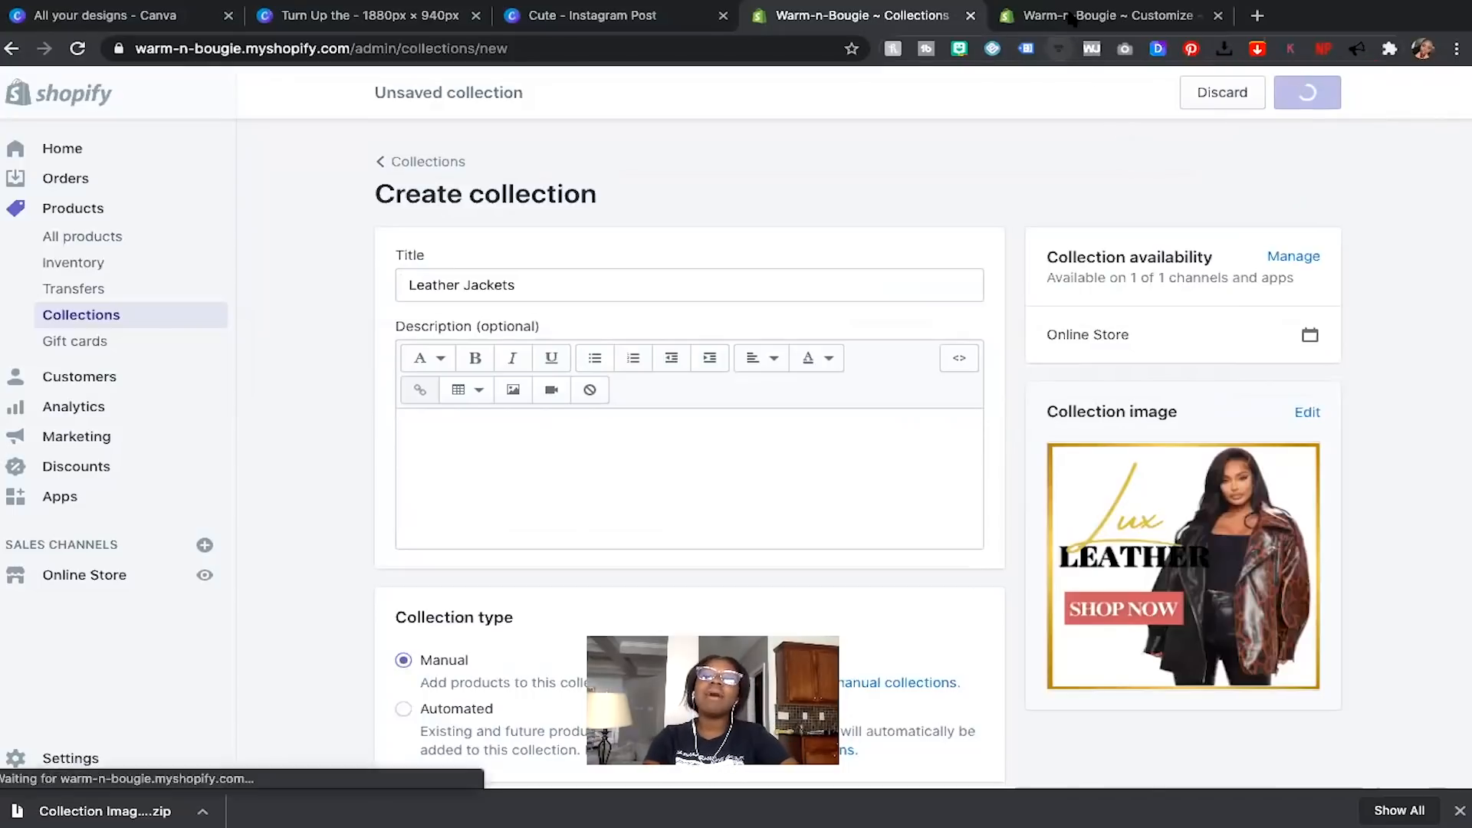
Return to the Boundless theme customizer and move the home page's Collection list section above the Newsletter section.
{"action": "left_click", "coordinate": [1157, 11]}
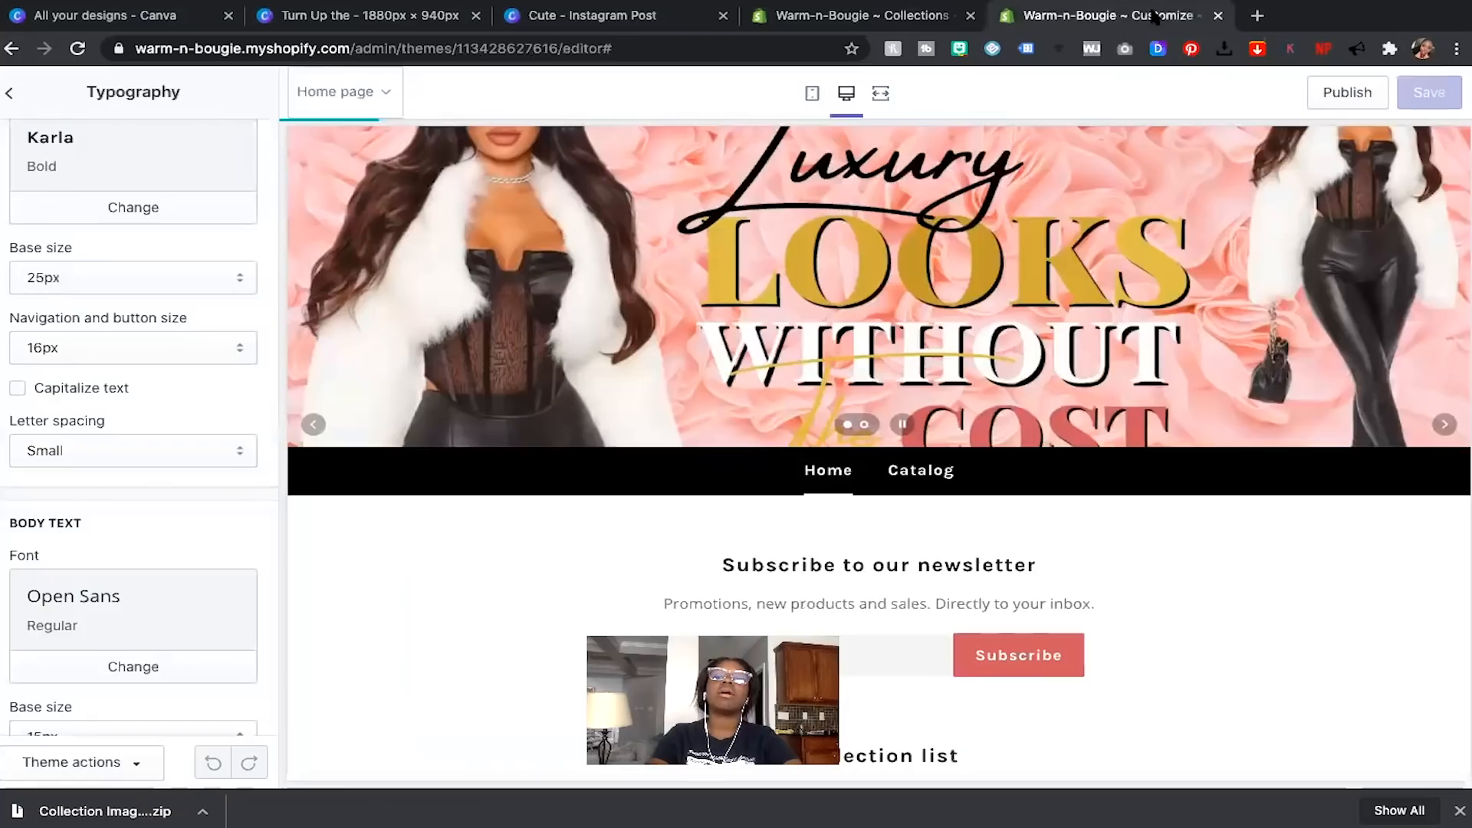
{"action": "scroll", "coordinate": [820, 376], "scroll_direction": "up", "scroll_amount": 3}
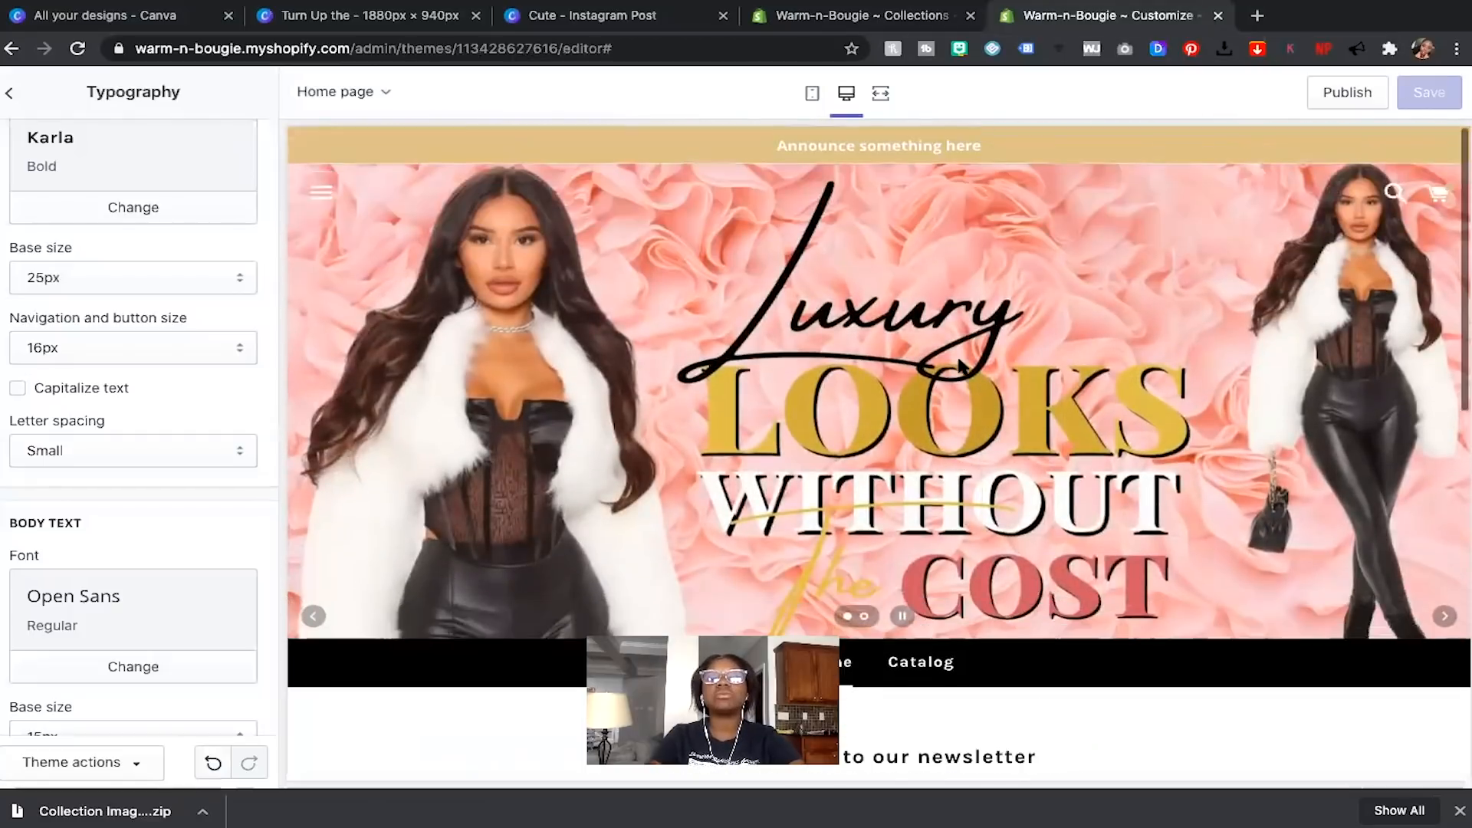
{"action": "scroll", "coordinate": [756, 425], "scroll_direction": "down", "scroll_amount": 3}
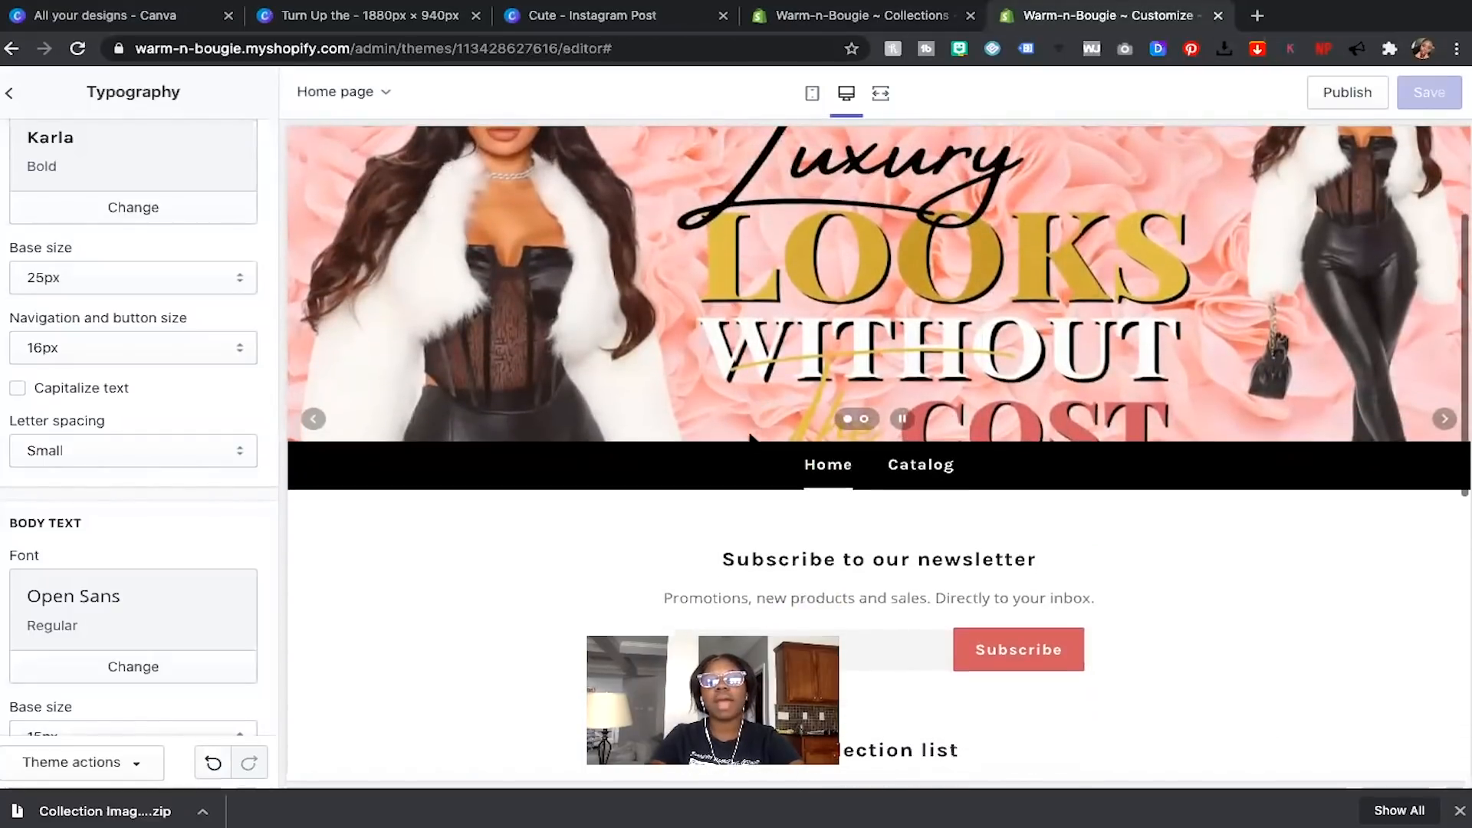
{"action": "scroll", "coordinate": [756, 426], "scroll_direction": "down", "scroll_amount": 2}
{"action": "left_click", "coordinate": [9, 92]}
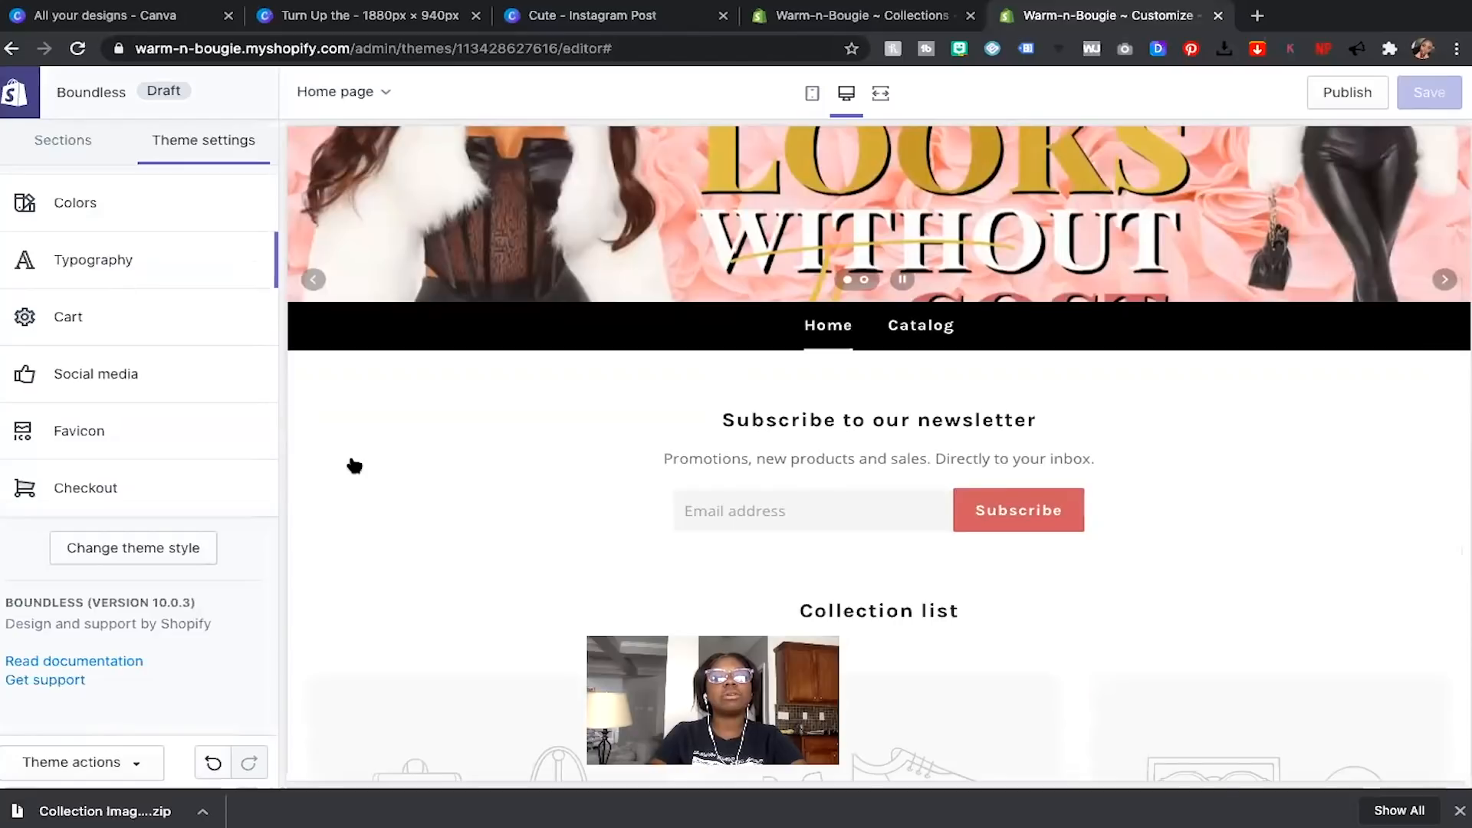
{"action": "left_click", "coordinate": [42, 149]}
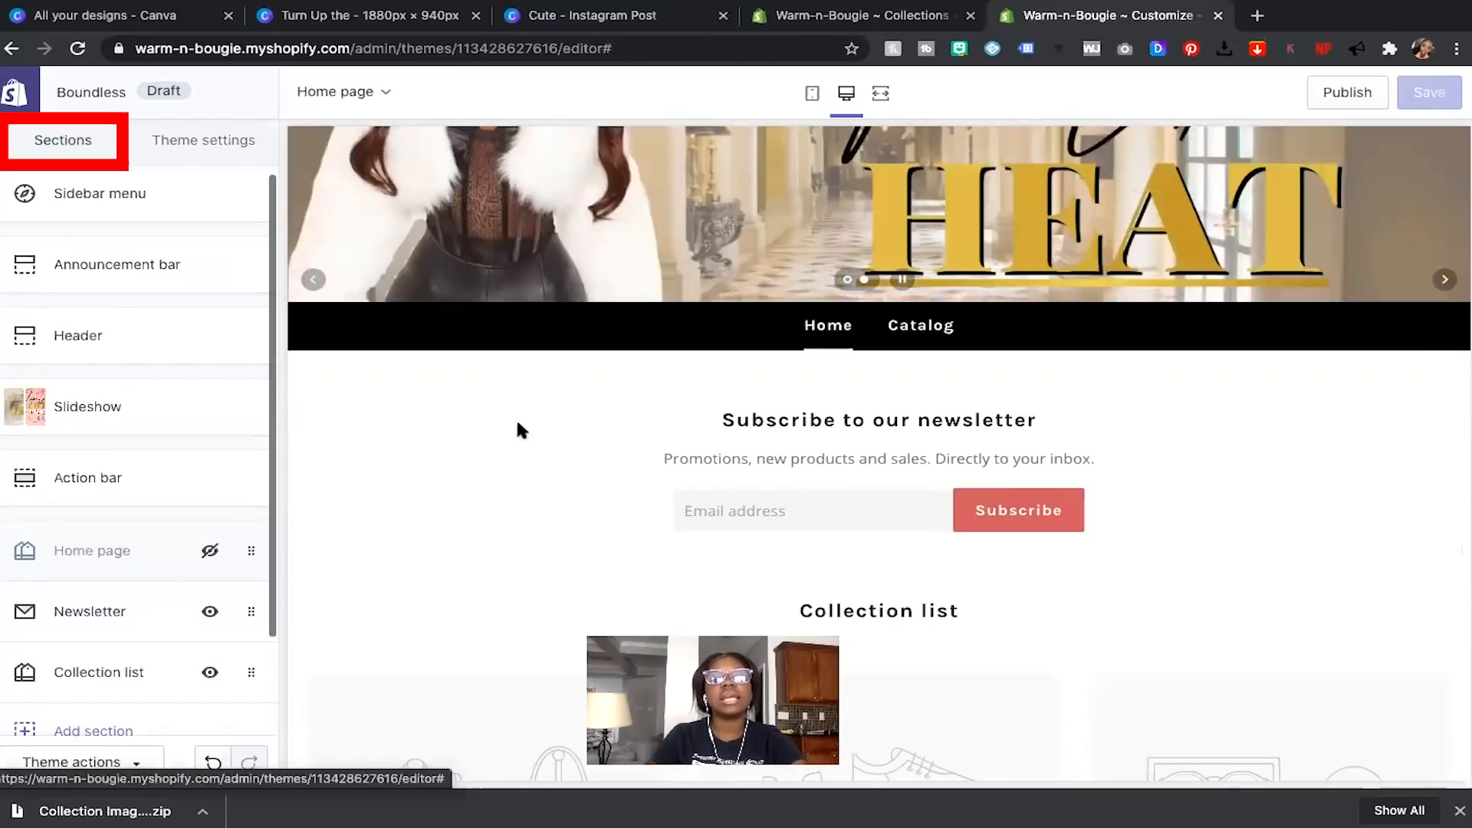
{"action": "scroll", "coordinate": [519, 421], "scroll_direction": "down", "scroll_amount": 5}
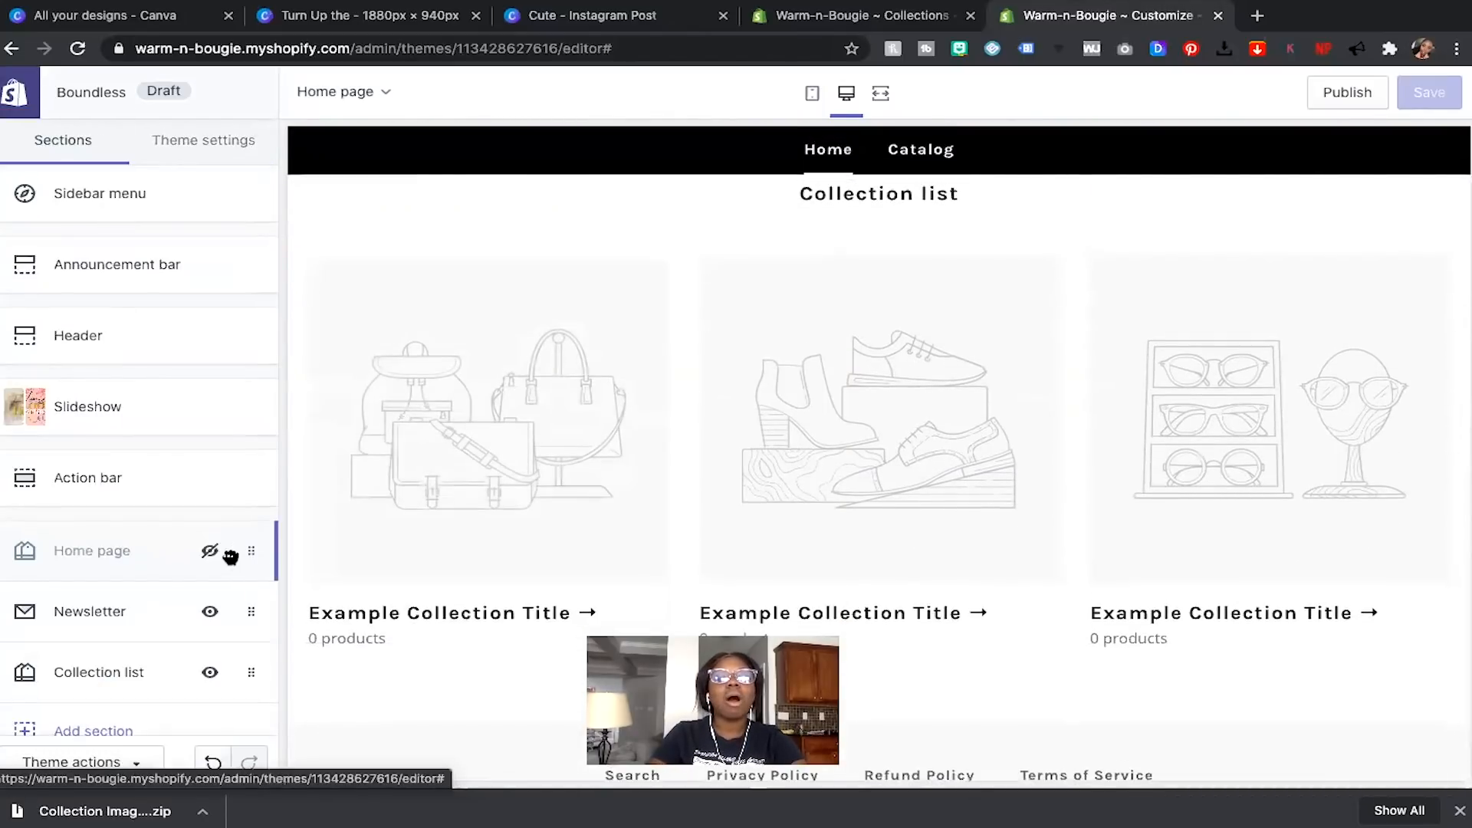
{"action": "scroll", "coordinate": [151, 526], "scroll_direction": "down", "scroll_amount": 2}
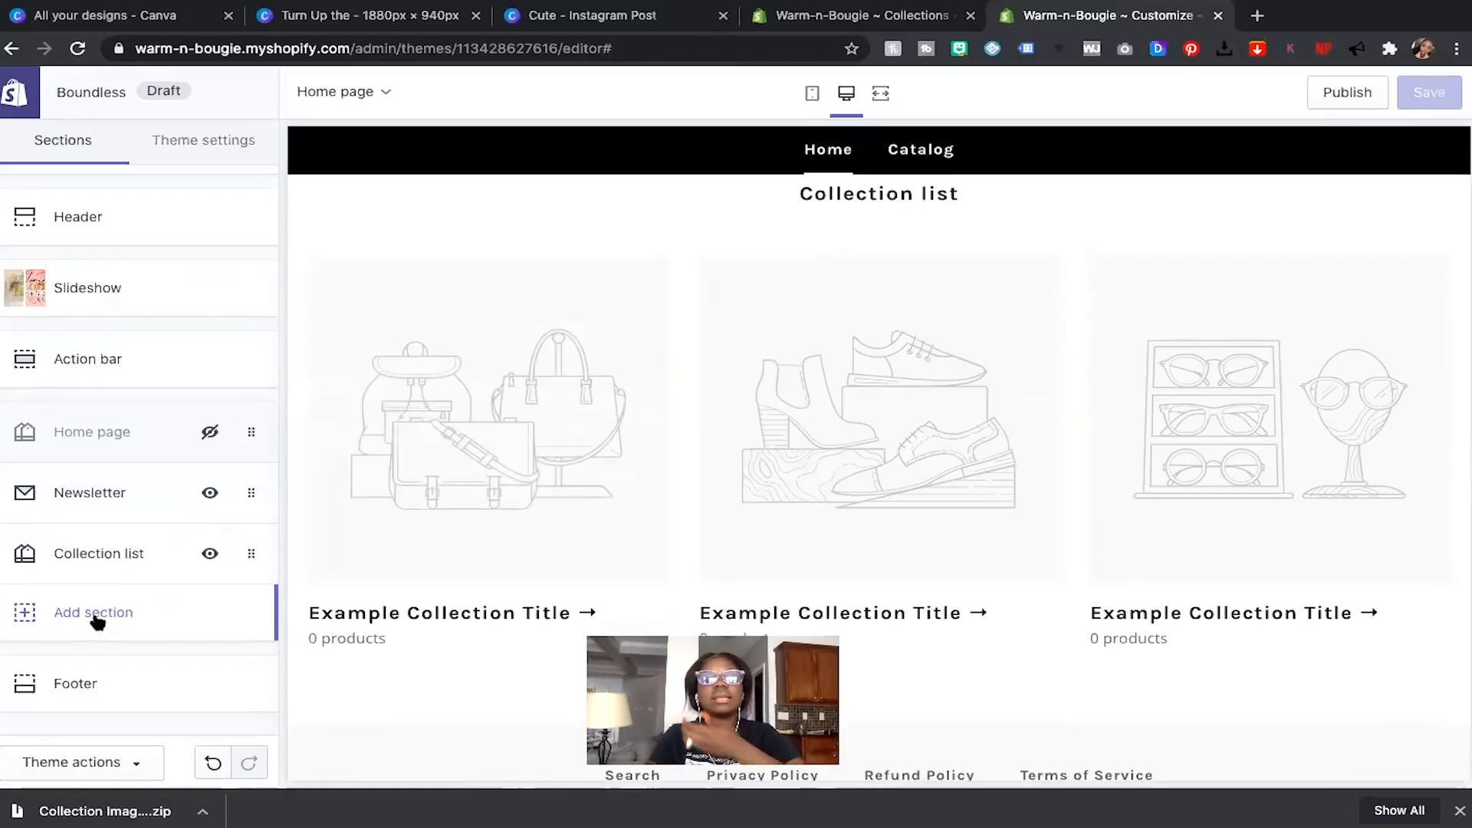
{"action": "left_click_drag", "start_coordinate": [67, 549], "coordinate": [66, 470]}
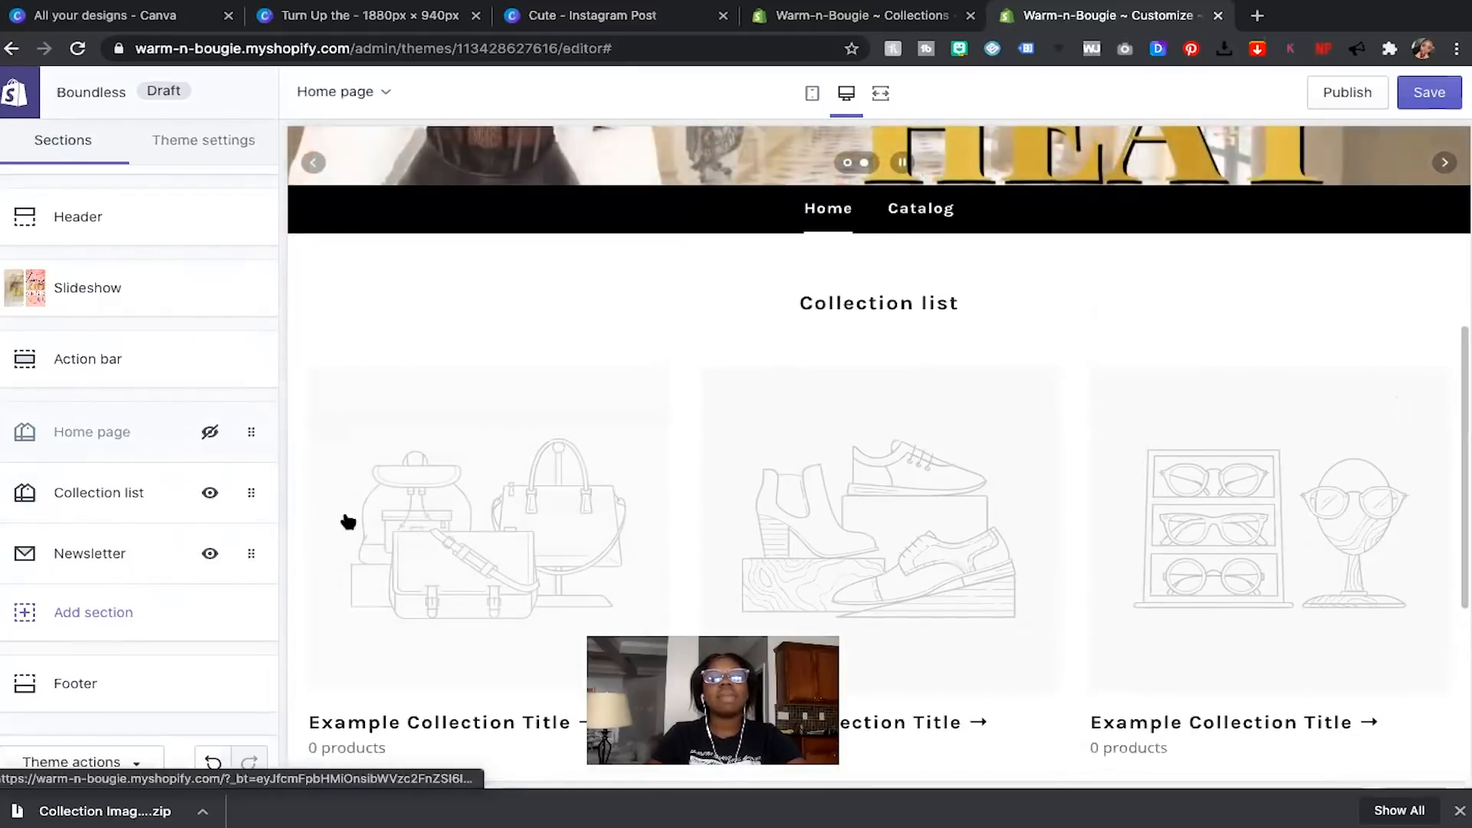
Turn off the number of products in the Collection list section and clear its heading.
{"action": "left_click", "coordinate": [127, 492]}
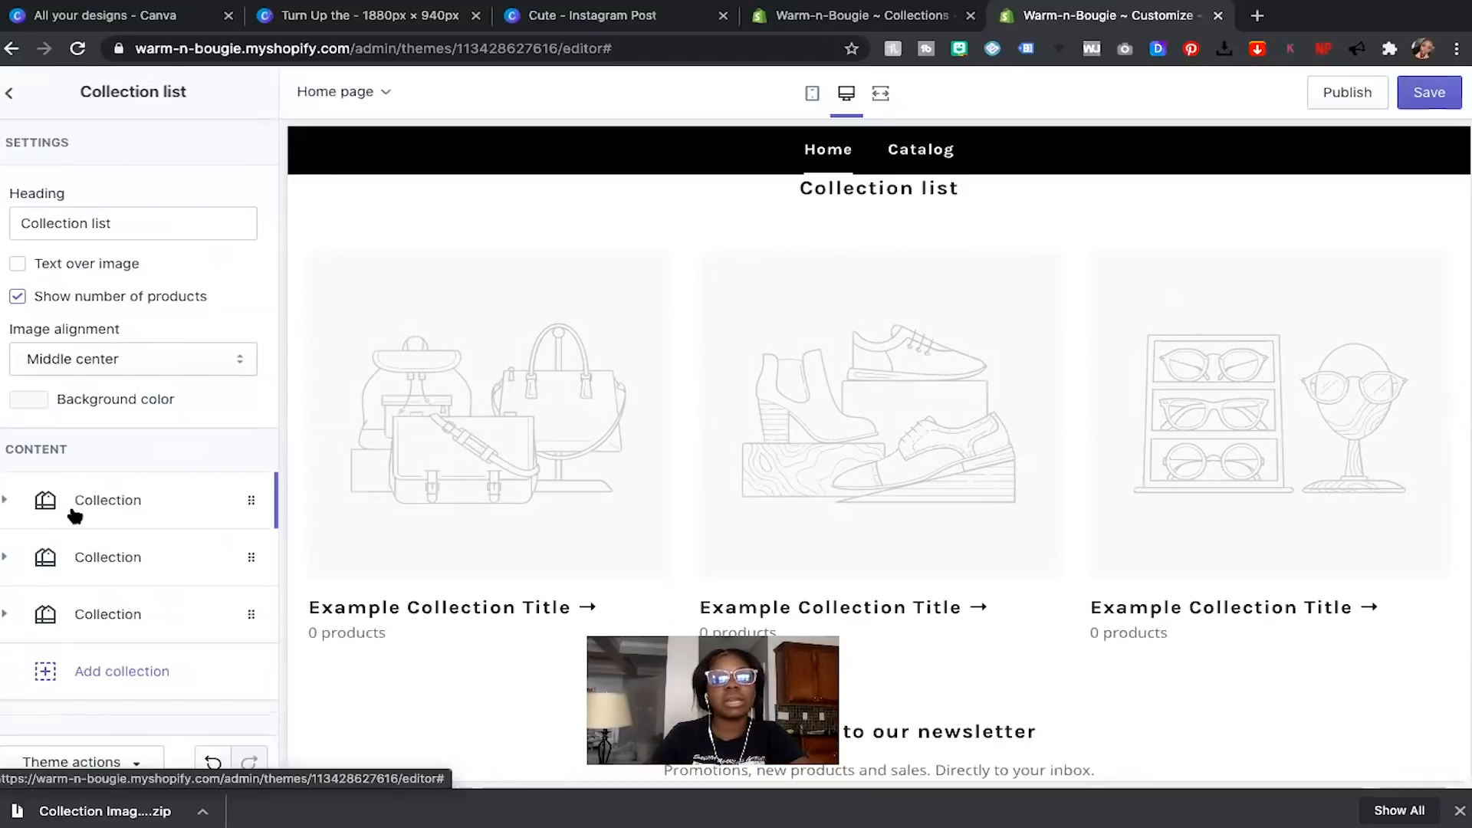
{"action": "scroll", "coordinate": [75, 515], "scroll_direction": "down", "scroll_amount": 2}
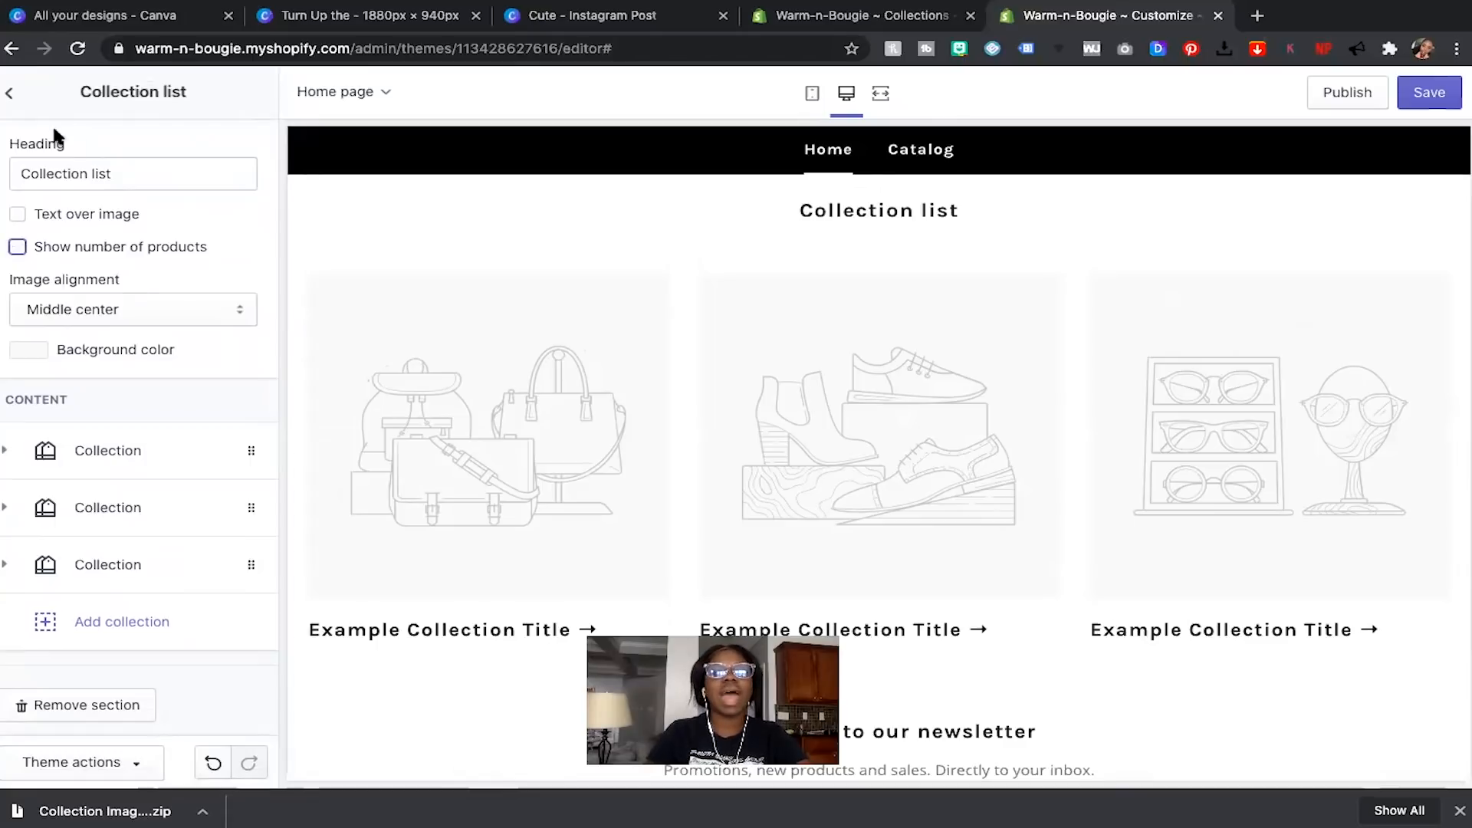
{"action": "triple_click", "coordinate": [76, 165]}
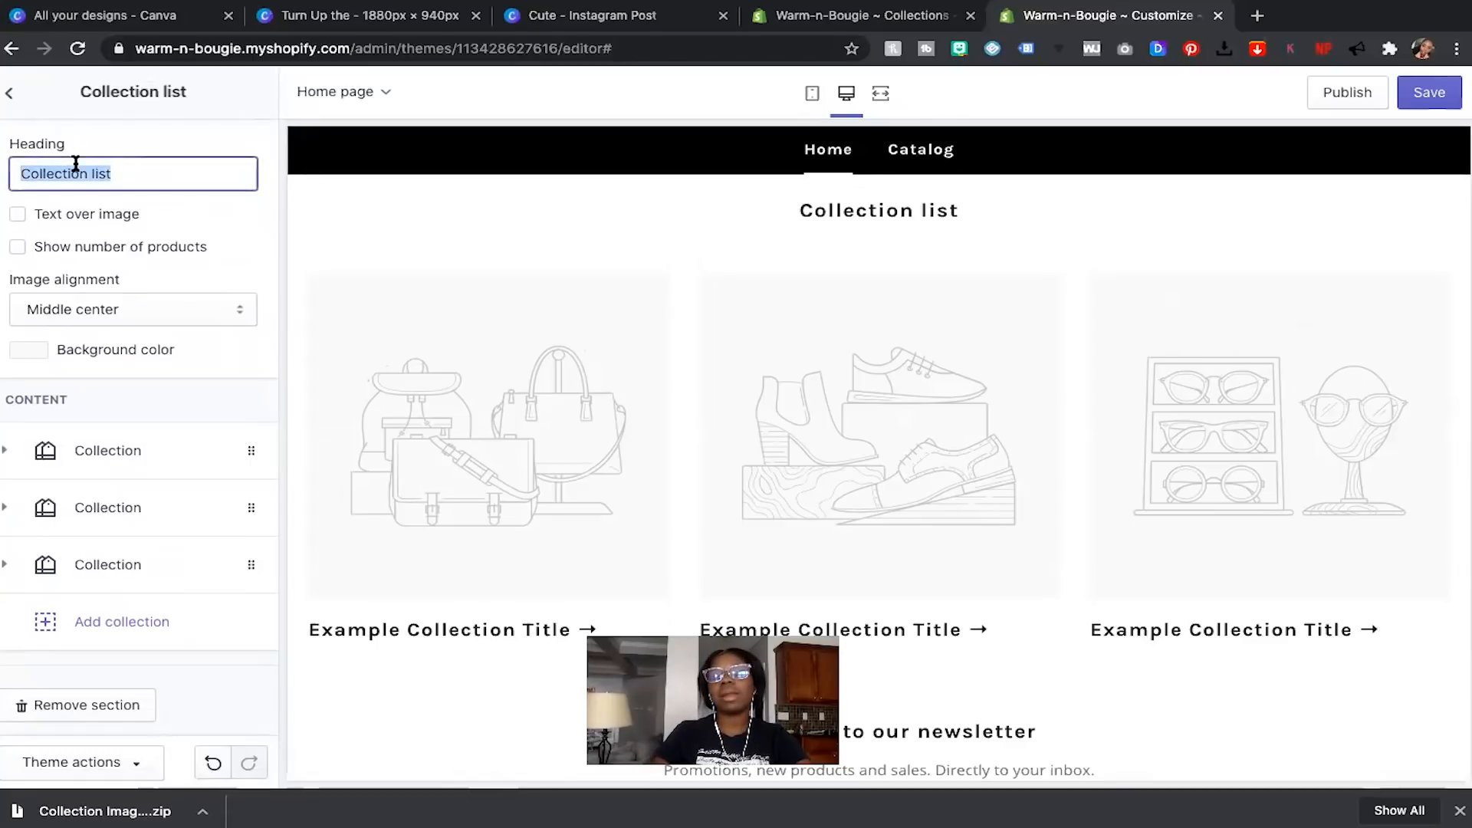
{"action": "key", "text": "BackSpace"}
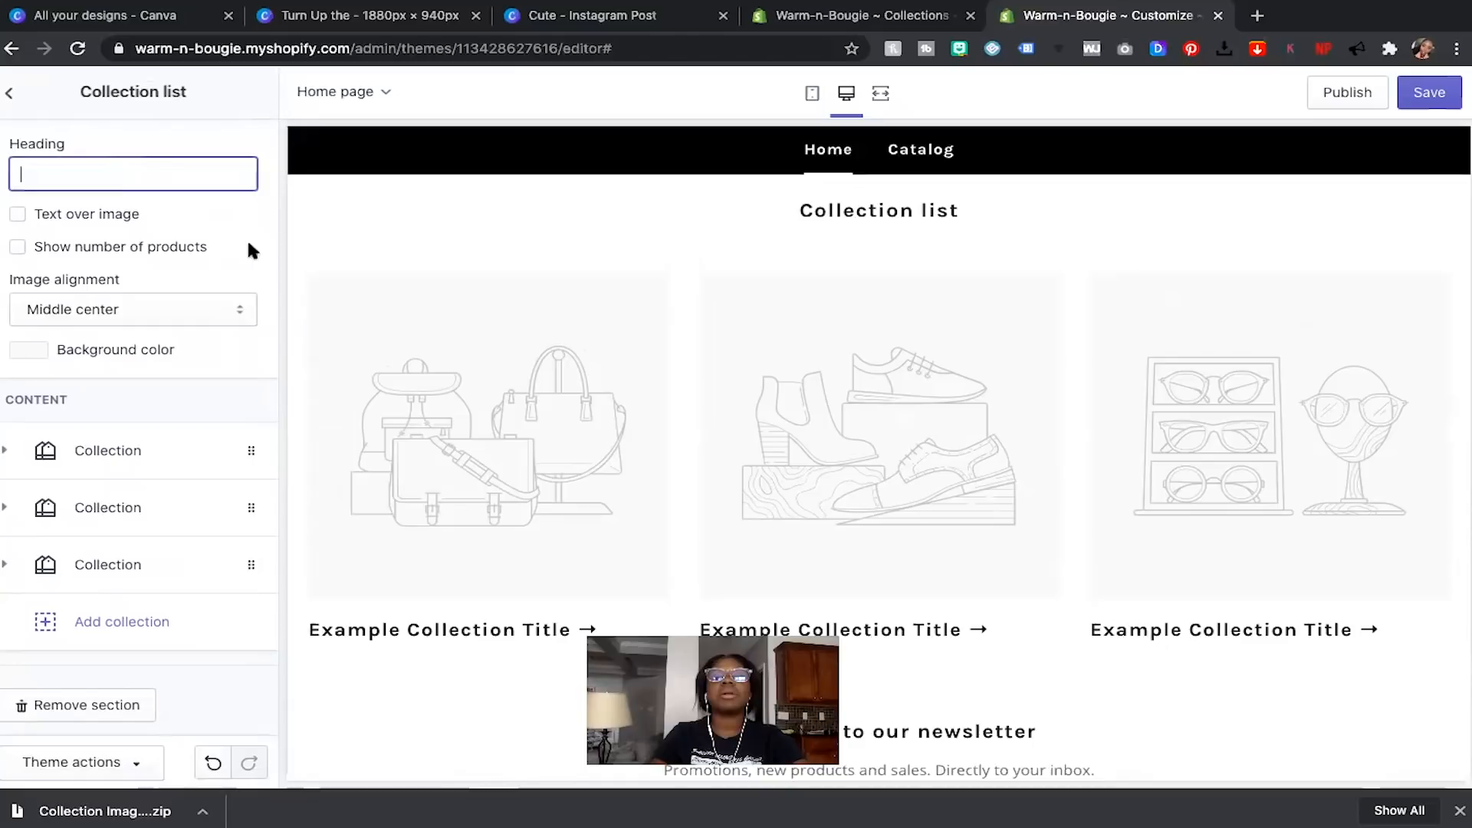
Assign the Fur Jackets & Coats collection to the first block of the collection list.
{"action": "left_click", "coordinate": [115, 452]}
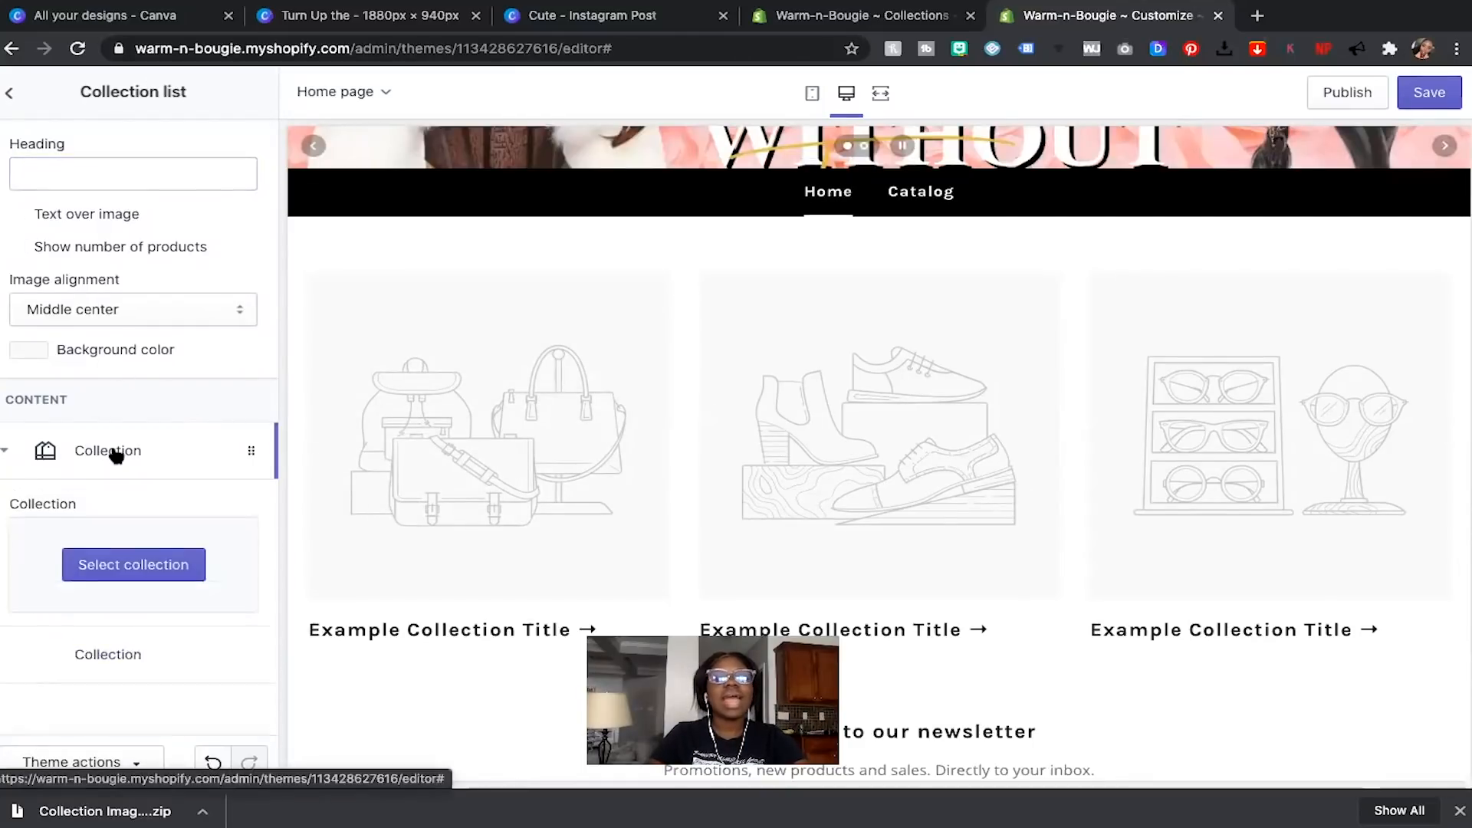
{"action": "left_click", "coordinate": [113, 569]}
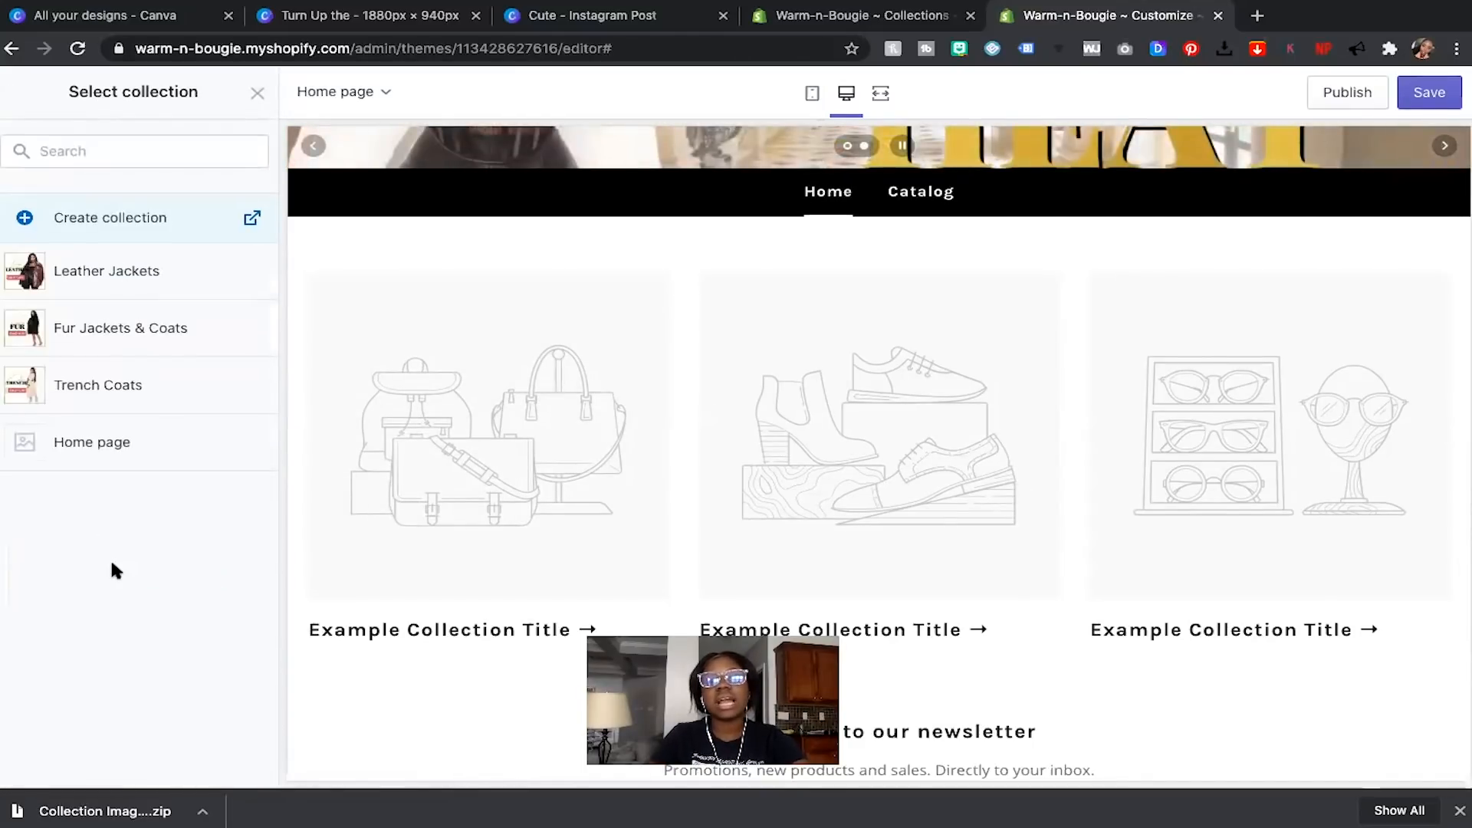
{"action": "left_click", "coordinate": [92, 316]}
{"action": "left_click", "coordinate": [222, 769]}
Assign the Leather Jackets collection to the second block of the collection list.
{"action": "scroll", "coordinate": [147, 603], "scroll_direction": "down", "scroll_amount": 3}
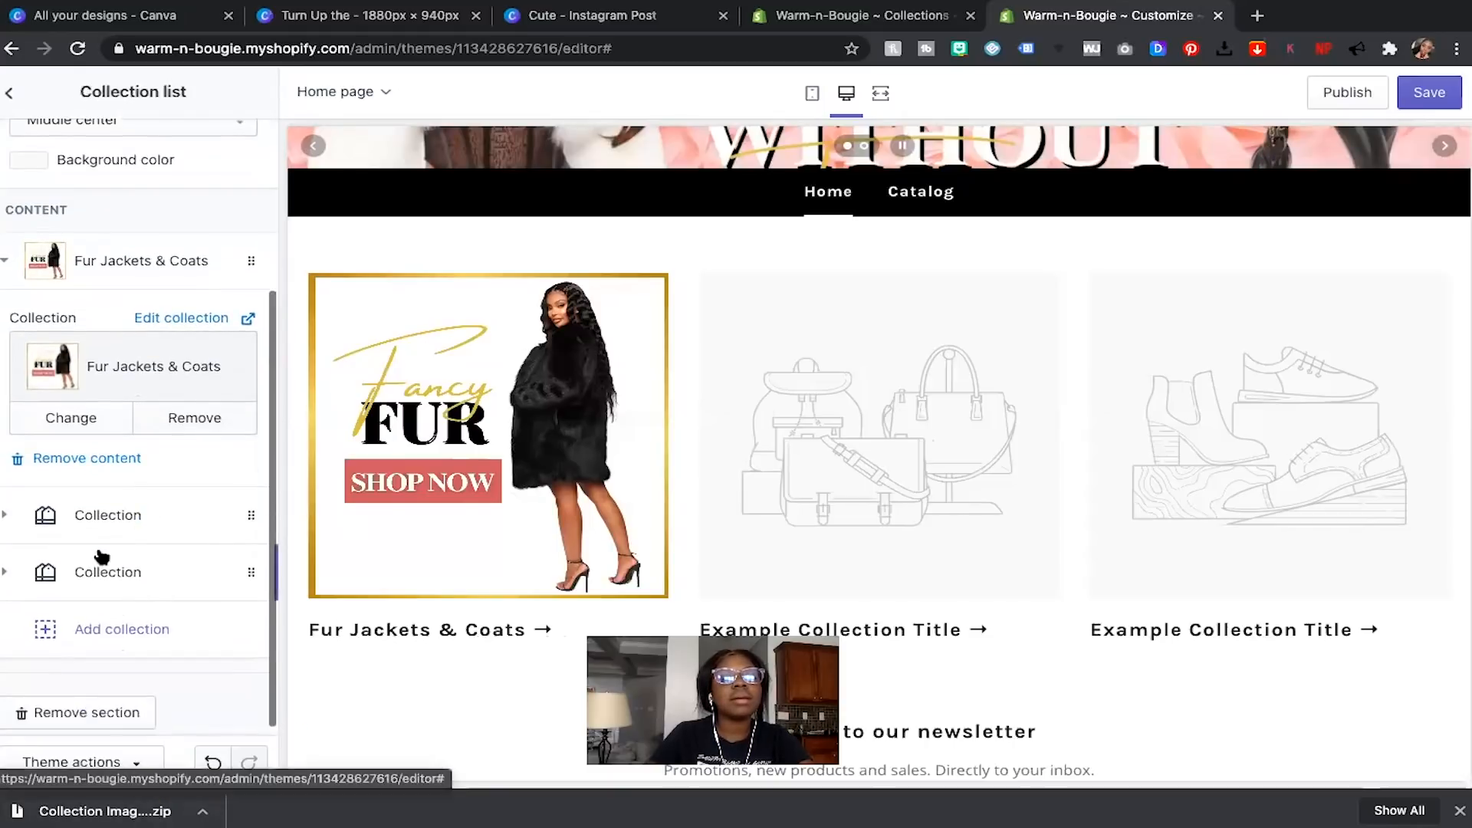
{"action": "left_click", "coordinate": [84, 511]}
{"action": "left_click", "coordinate": [111, 434]}
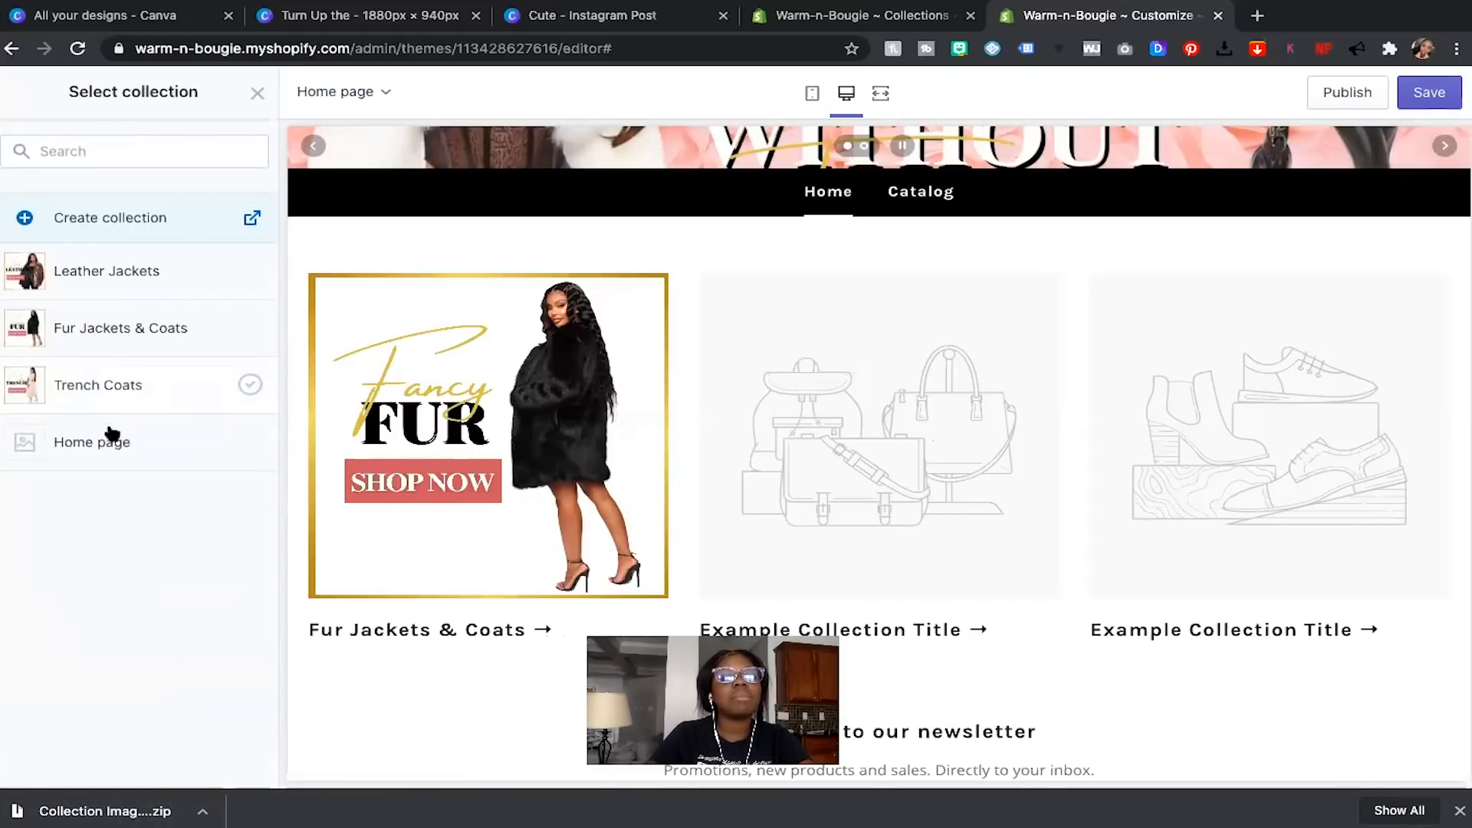
{"action": "left_click", "coordinate": [77, 287]}
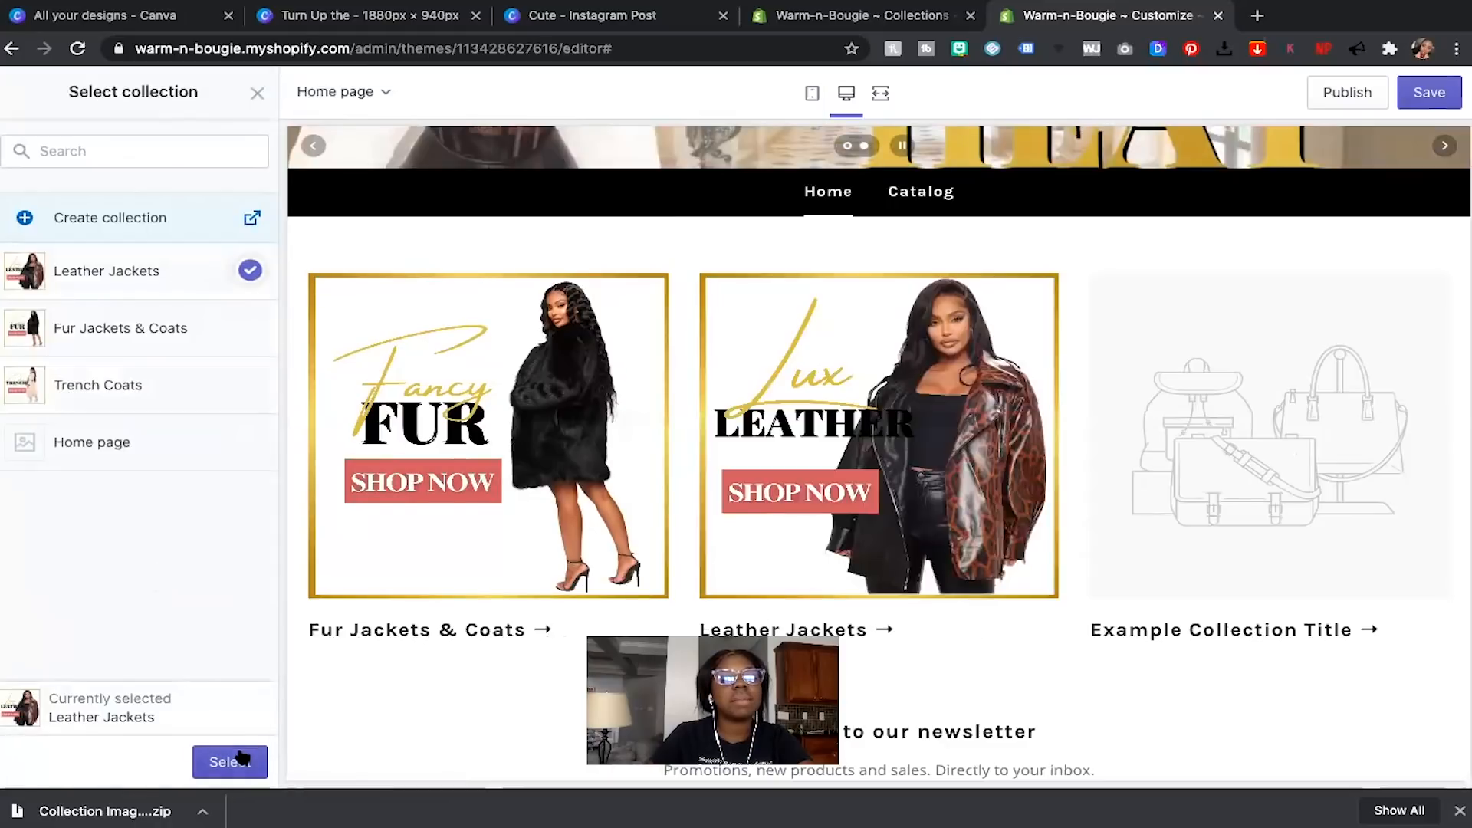
{"action": "left_click", "coordinate": [243, 759]}
Assign the Trench Coats collection to the third block of the collection list.
{"action": "left_click", "coordinate": [119, 571]}
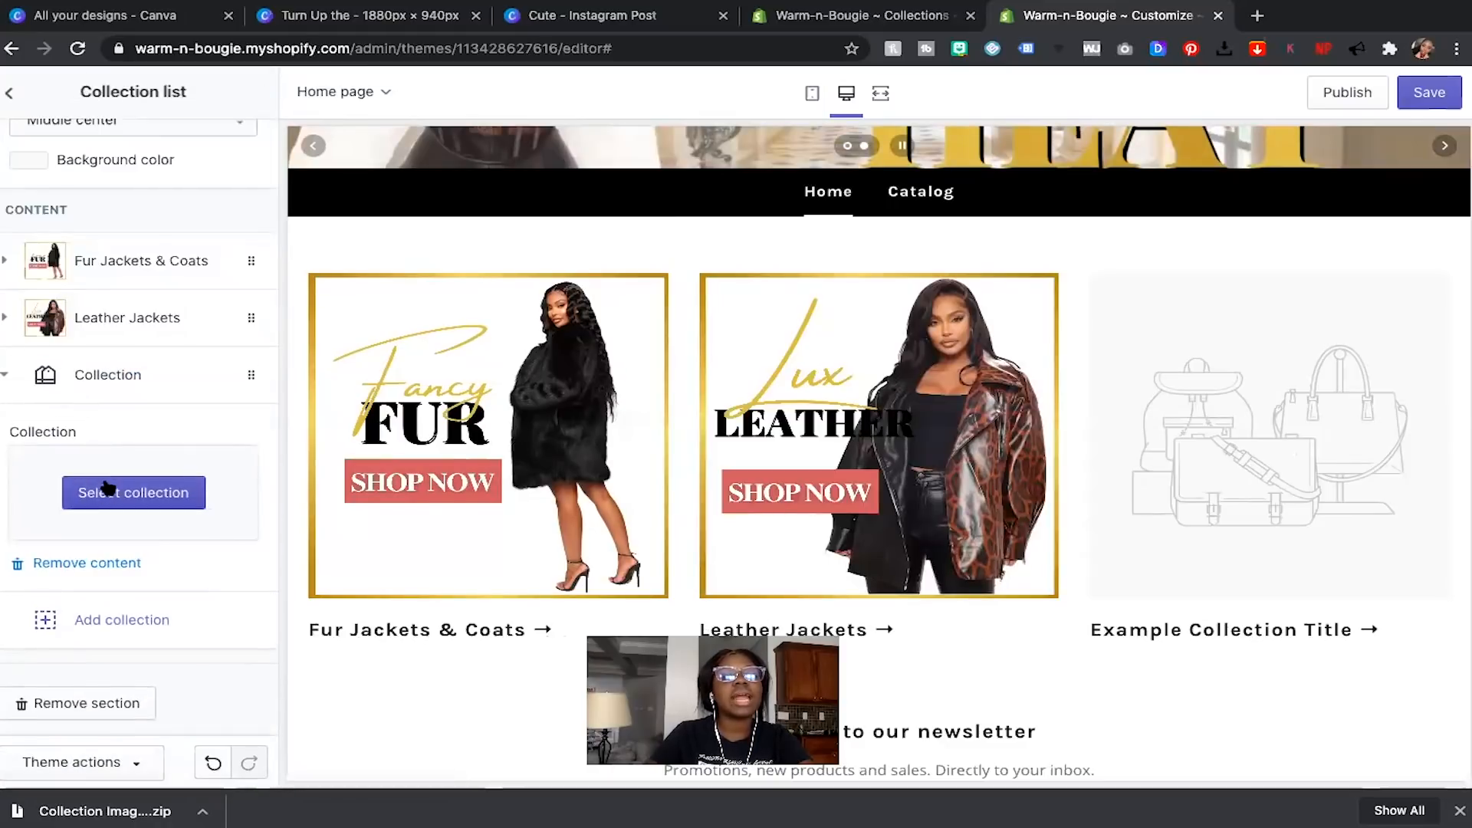
{"action": "left_click", "coordinate": [125, 489]}
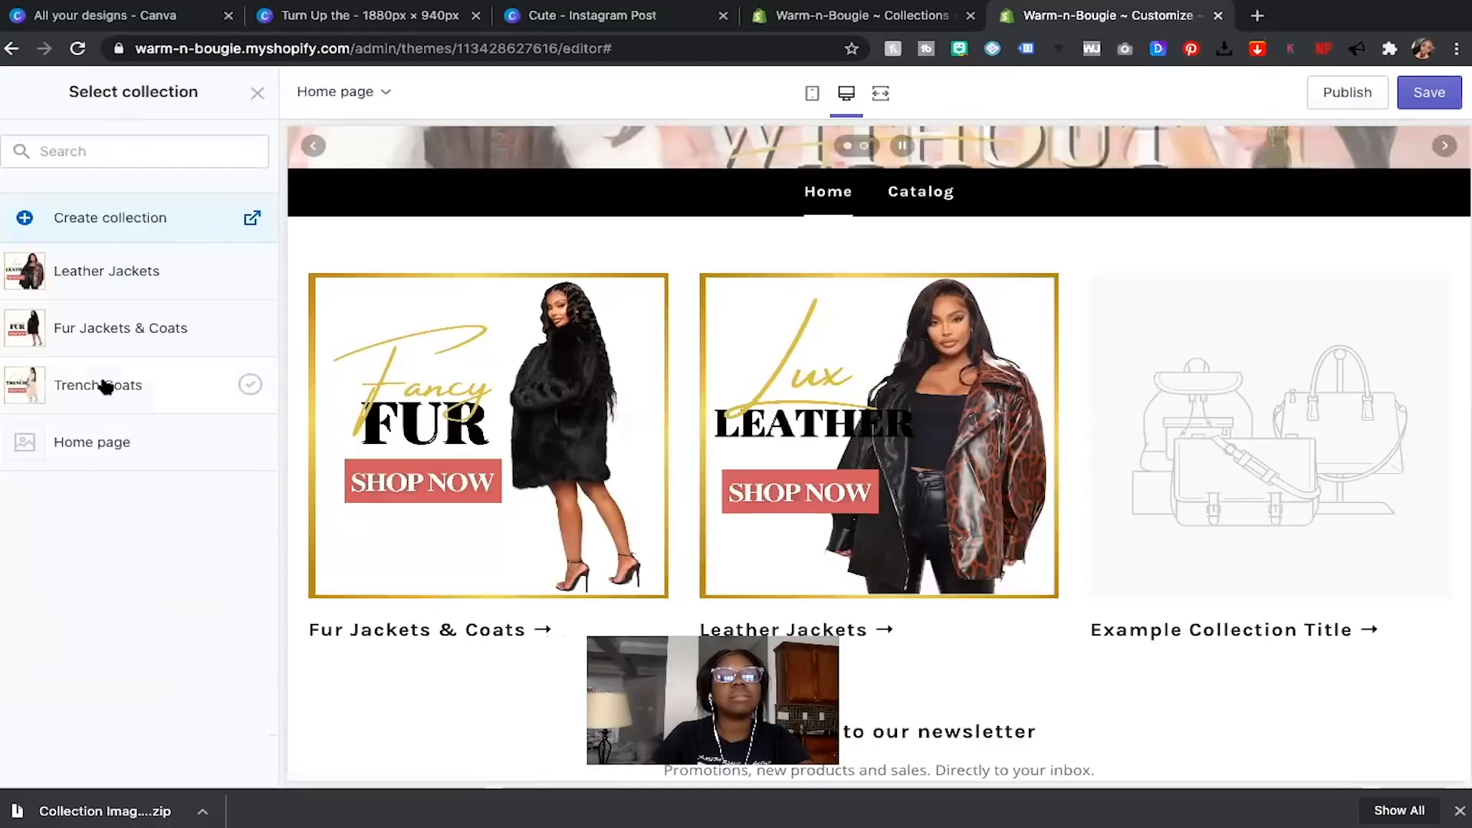
{"action": "left_click", "coordinate": [104, 385]}
{"action": "left_click", "coordinate": [241, 762]}
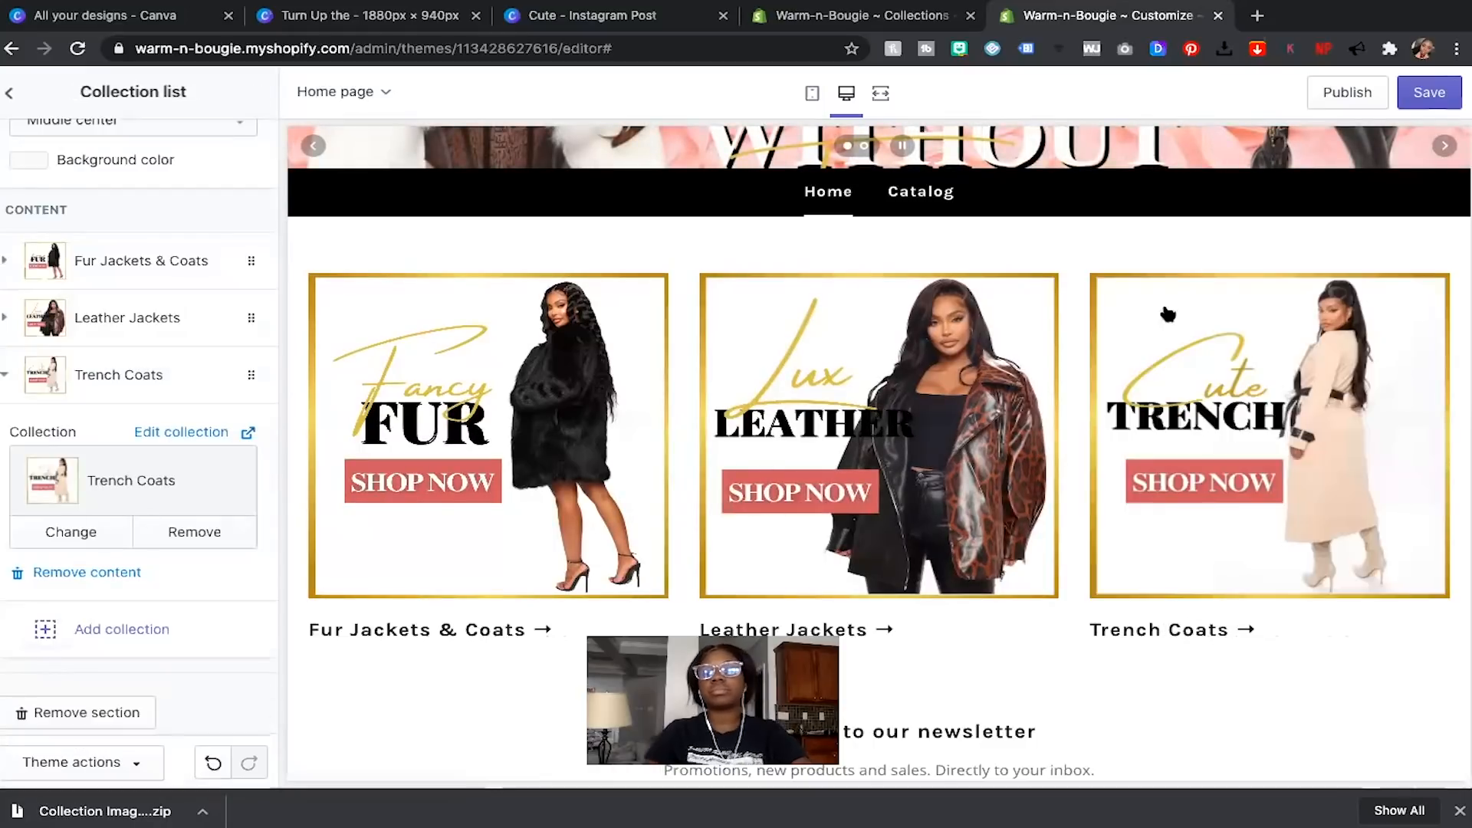
Check the three collection images in the home page preview and save the theme changes.
{"action": "scroll", "coordinate": [1269, 314], "scroll_direction": "up", "scroll_amount": 5}
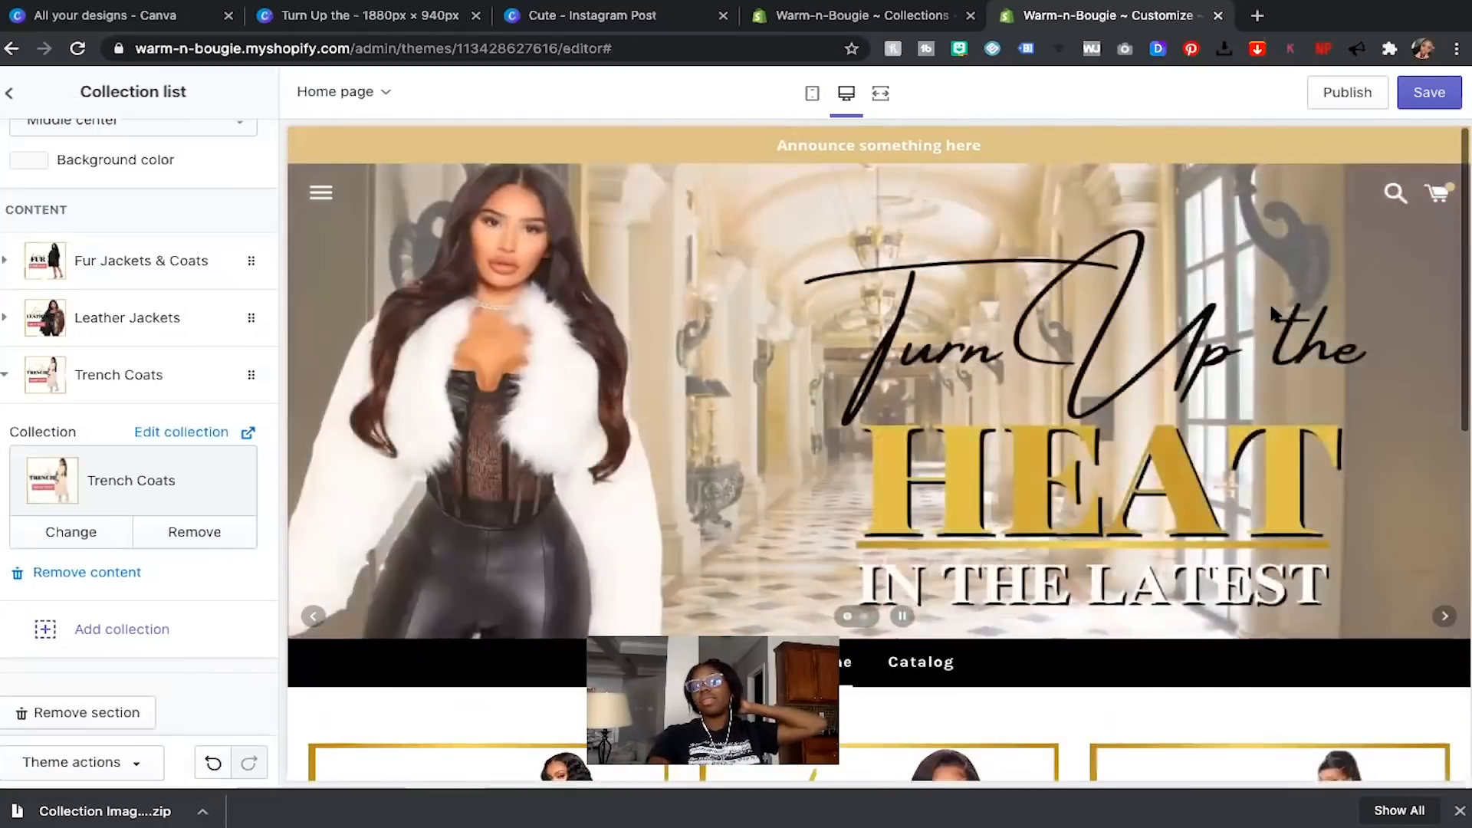
{"action": "scroll", "coordinate": [1272, 314], "scroll_direction": "up", "scroll_amount": 5}
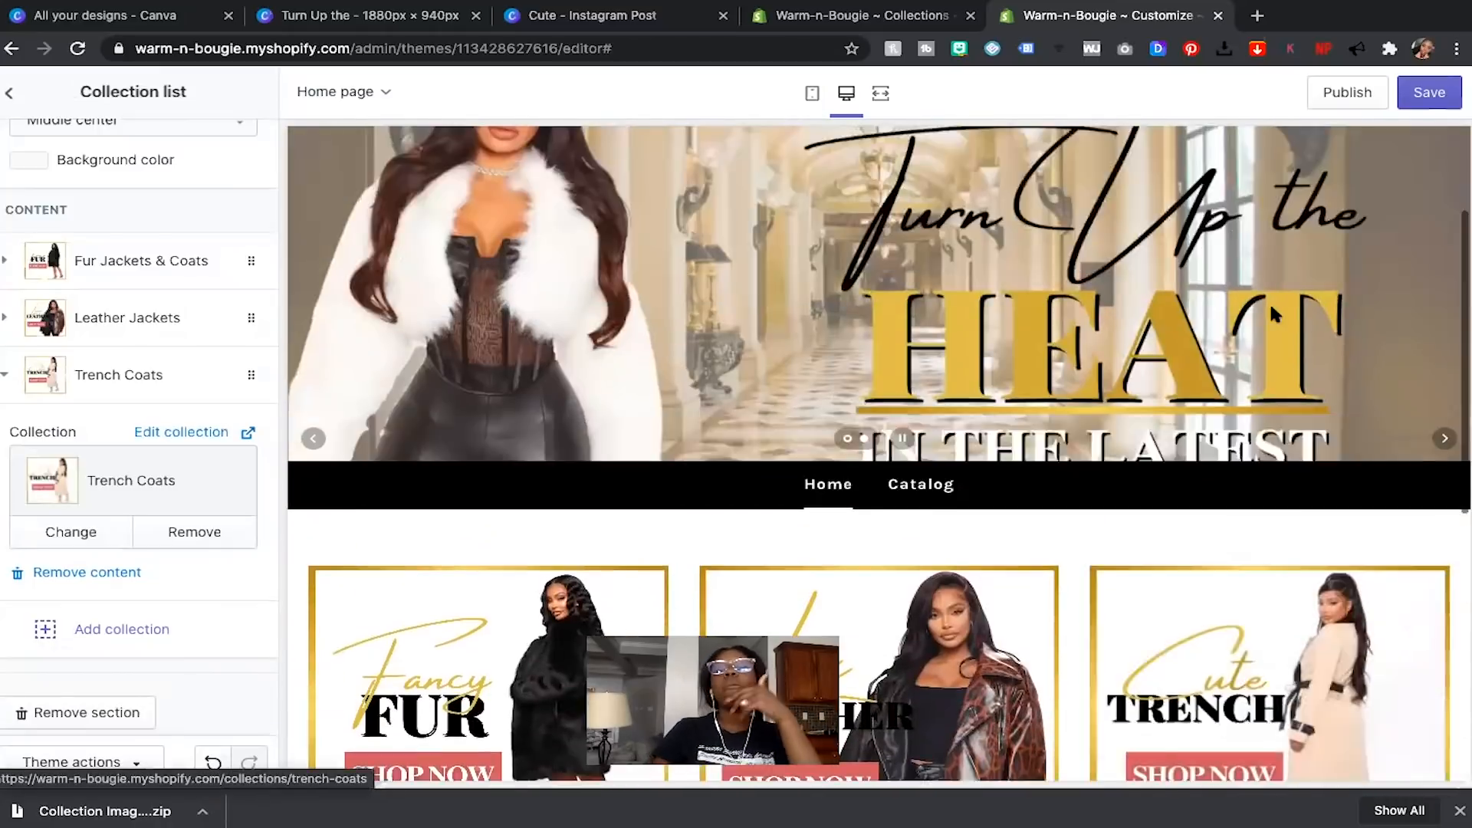
{"action": "scroll", "coordinate": [1273, 315], "scroll_direction": "up", "scroll_amount": 3}
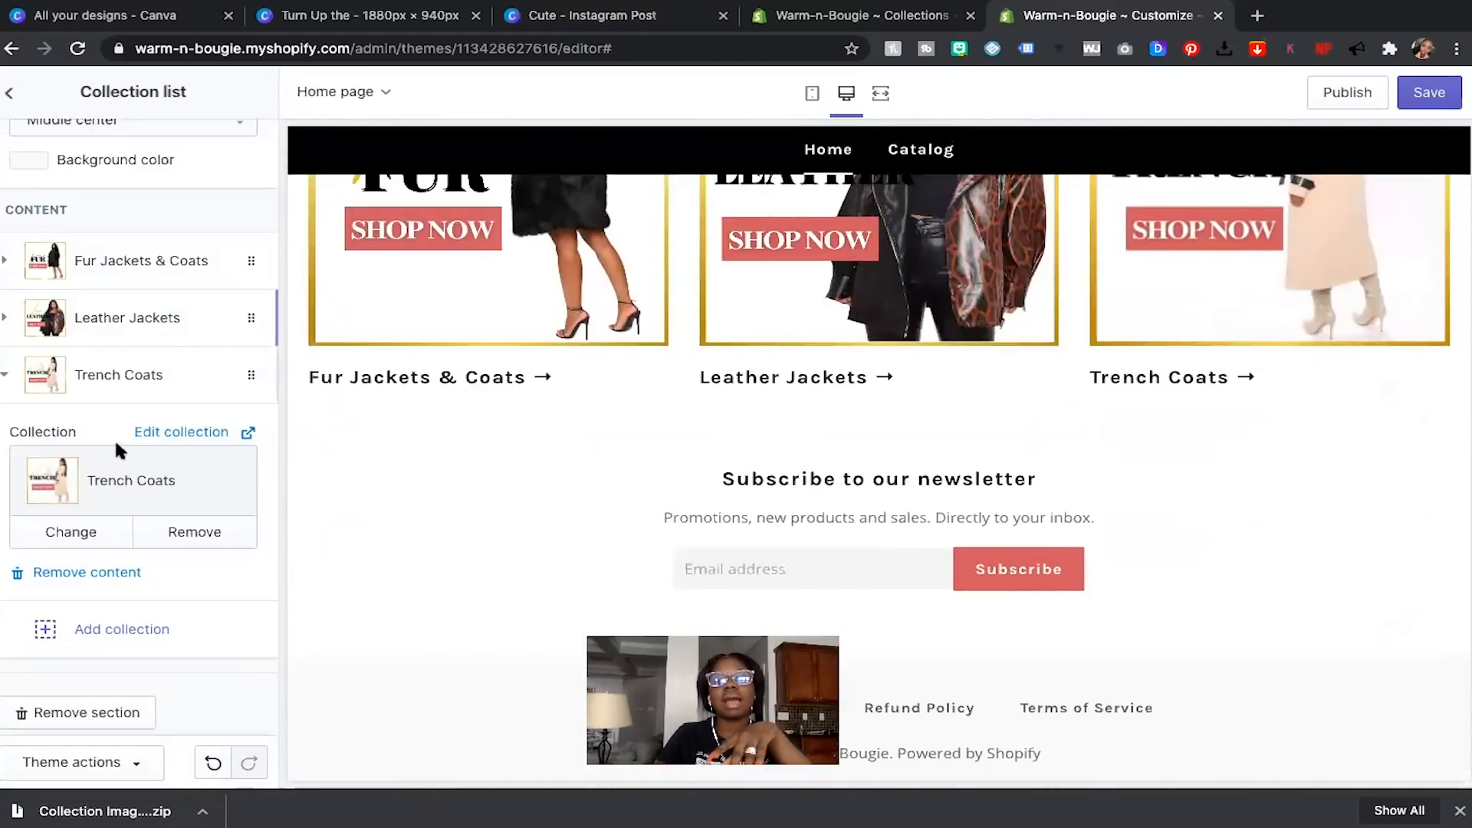
{"action": "left_click", "coordinate": [1432, 102]}
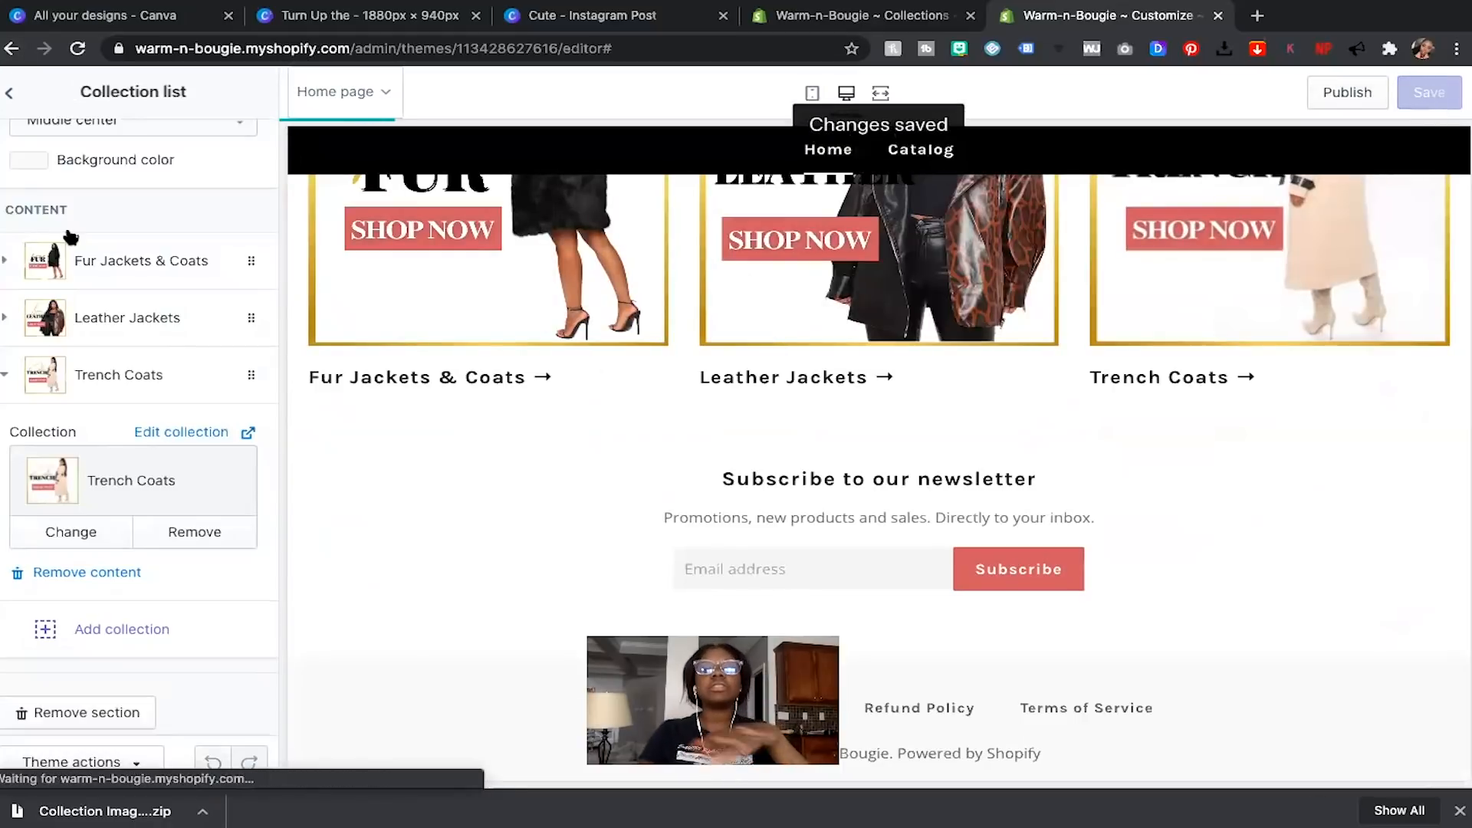
Review the section types that can be added to the home page, without adding one.
{"action": "left_click", "coordinate": [9, 92]}
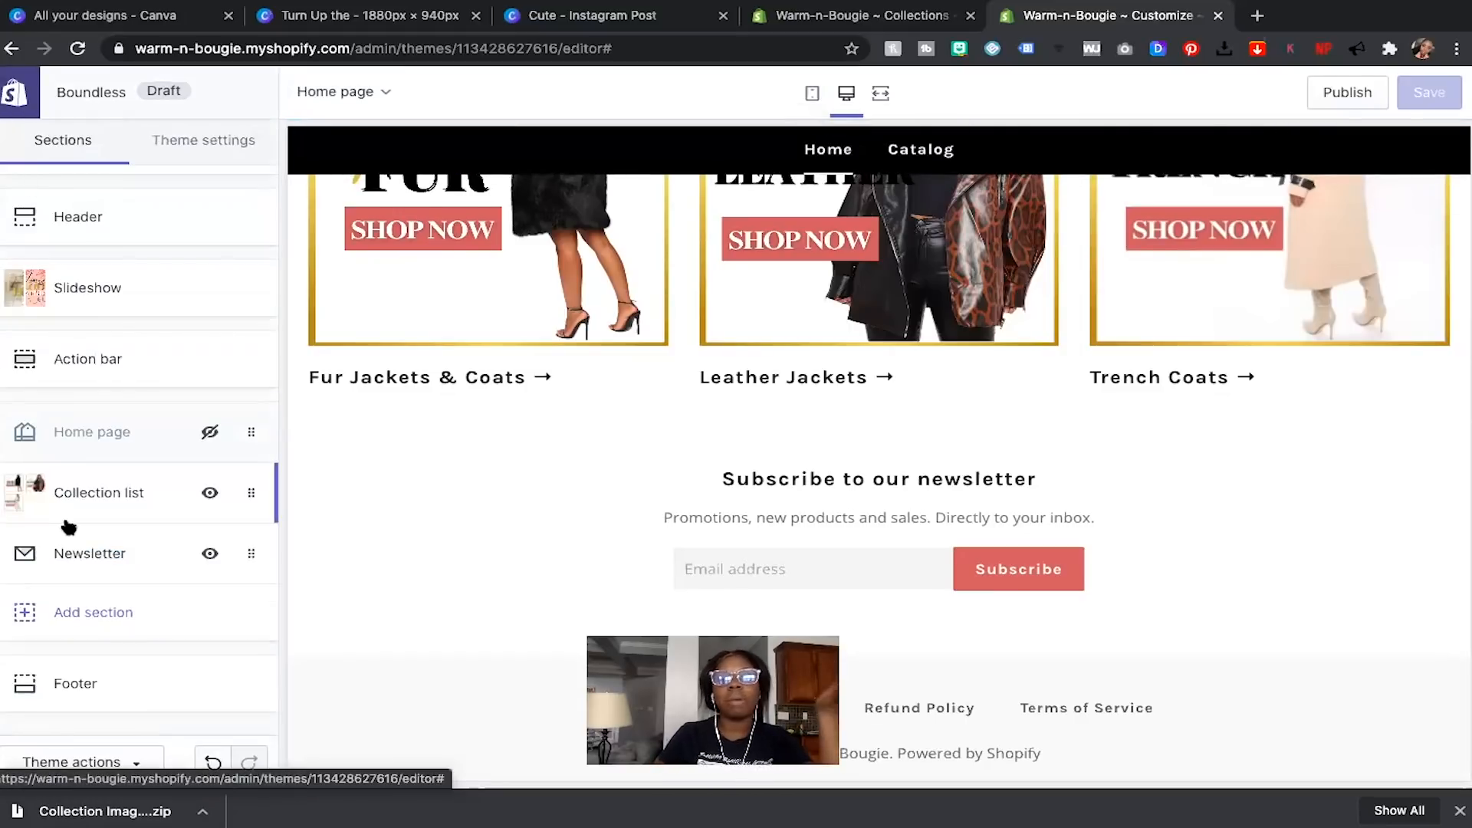
{"action": "left_click", "coordinate": [40, 613]}
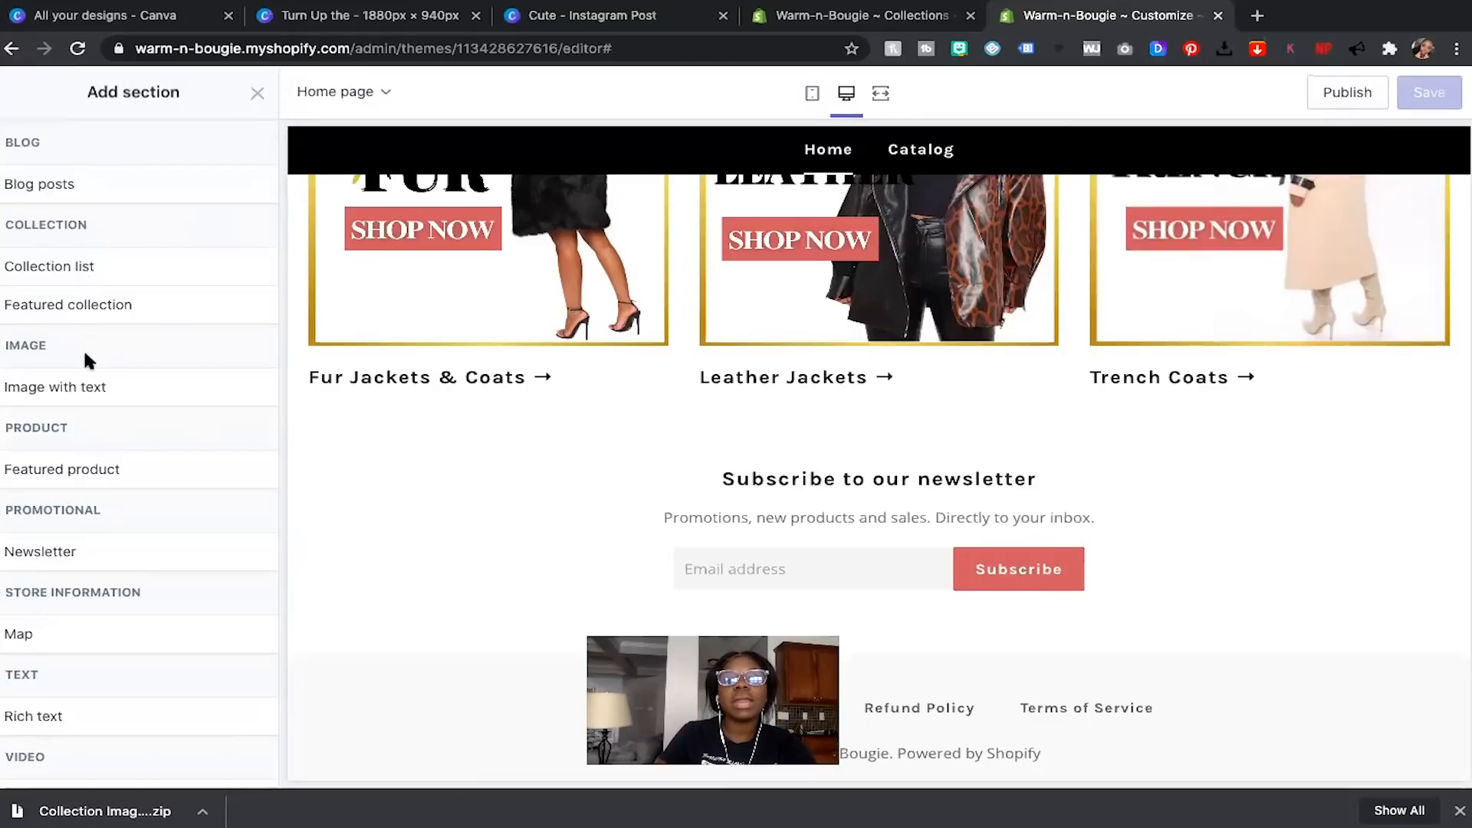
{"action": "scroll", "coordinate": [83, 347], "scroll_direction": "down", "scroll_amount": 2}
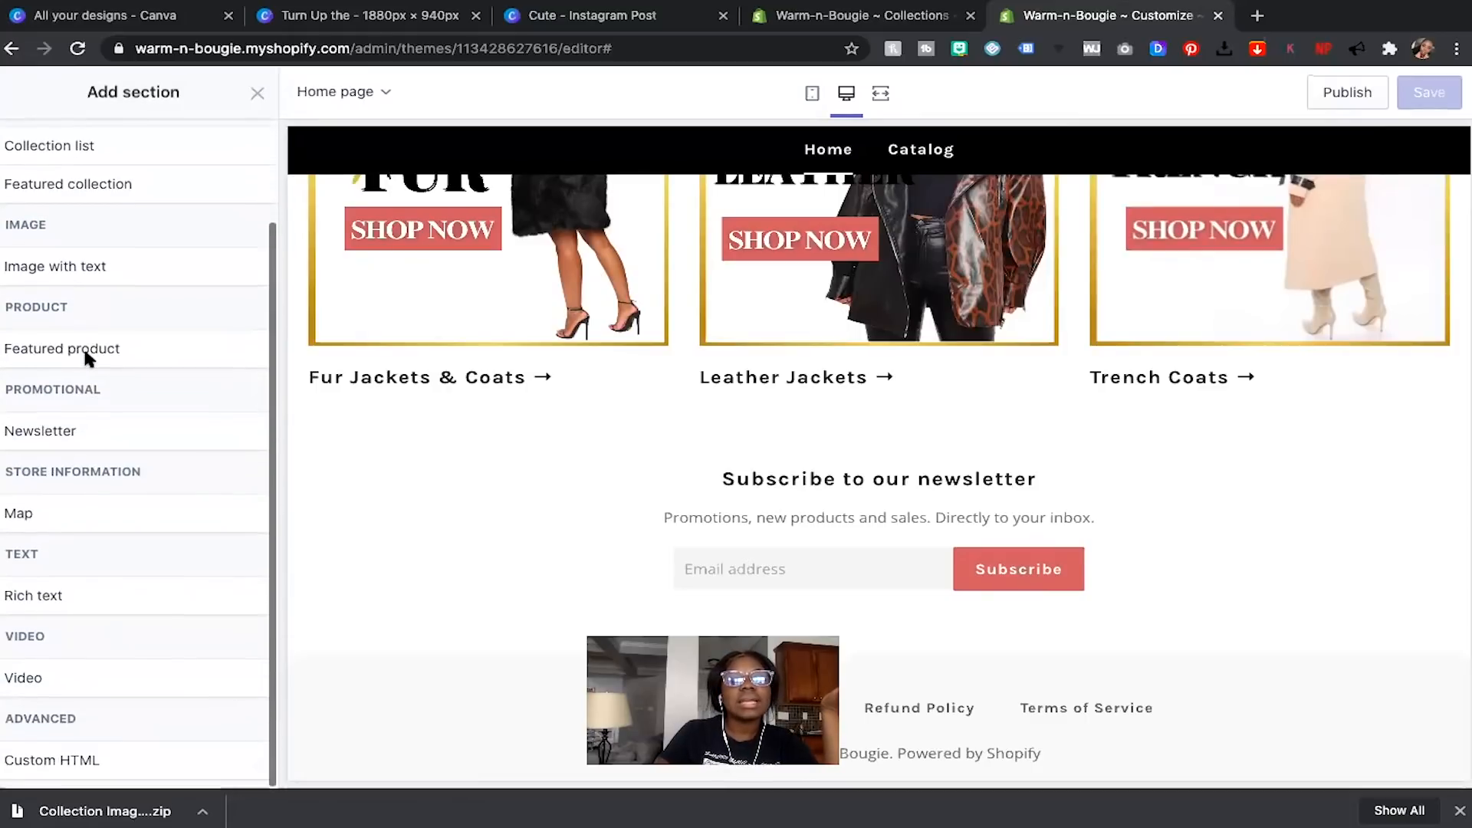
{"action": "scroll", "coordinate": [83, 347], "scroll_direction": "up", "scroll_amount": 2}
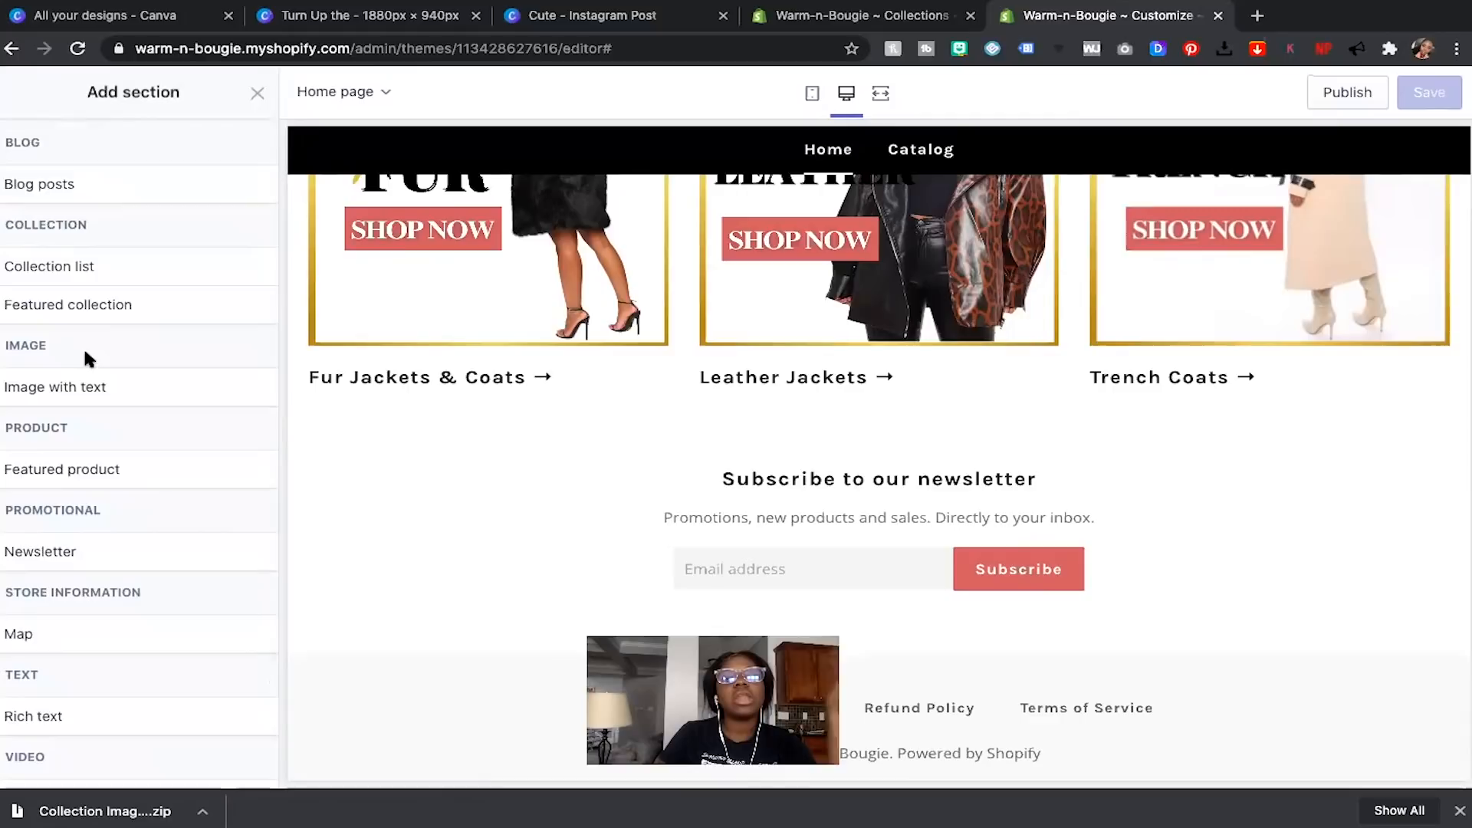
{"action": "scroll", "coordinate": [85, 355], "scroll_direction": "down", "scroll_amount": 1}
{"action": "scroll", "coordinate": [85, 355], "scroll_direction": "up", "scroll_amount": 1}
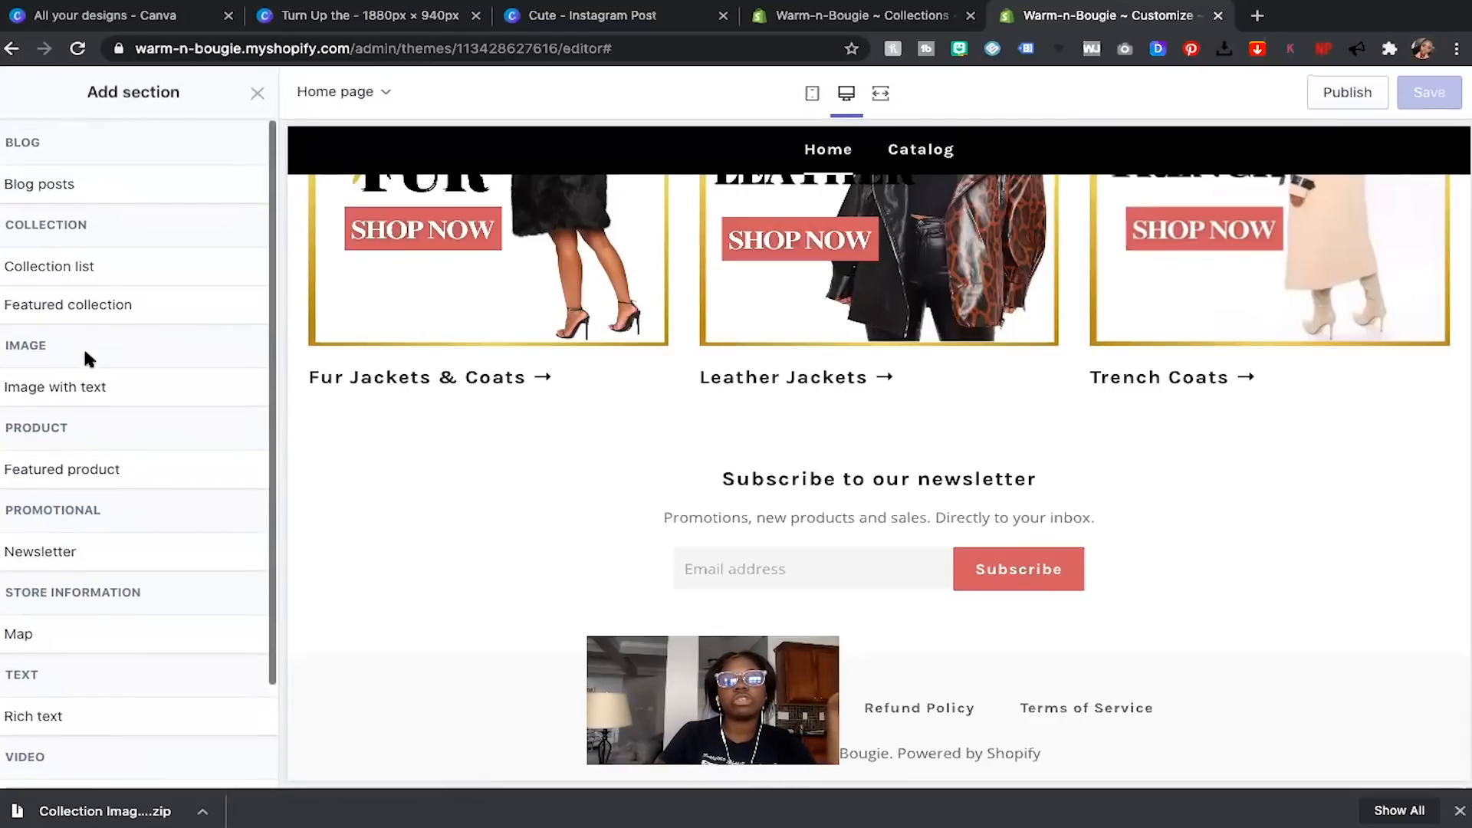
{"action": "scroll", "coordinate": [203, 184], "scroll_direction": "down", "scroll_amount": 2}
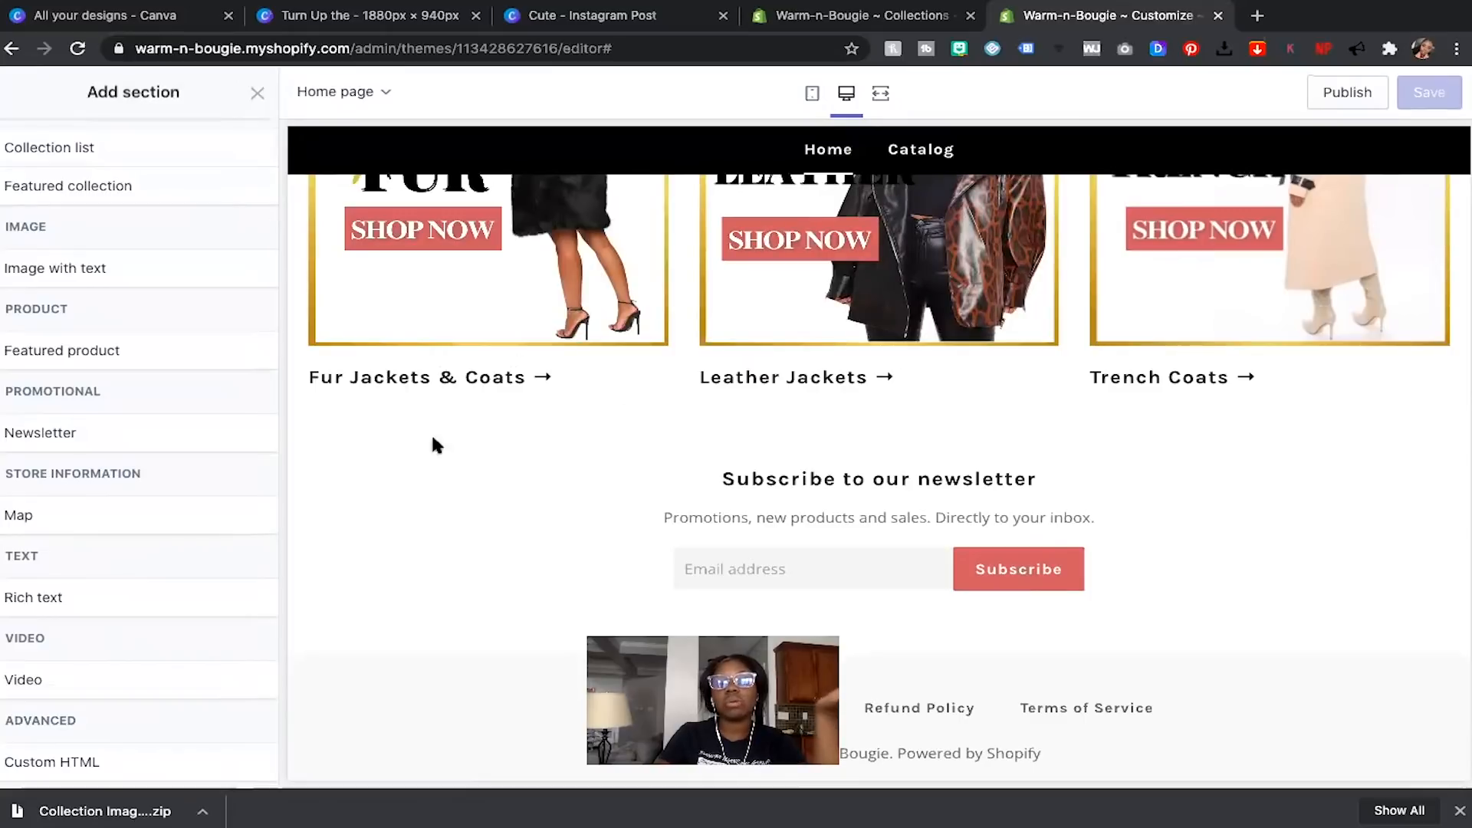
{"action": "scroll", "coordinate": [181, 296], "scroll_direction": "up", "scroll_amount": 2}
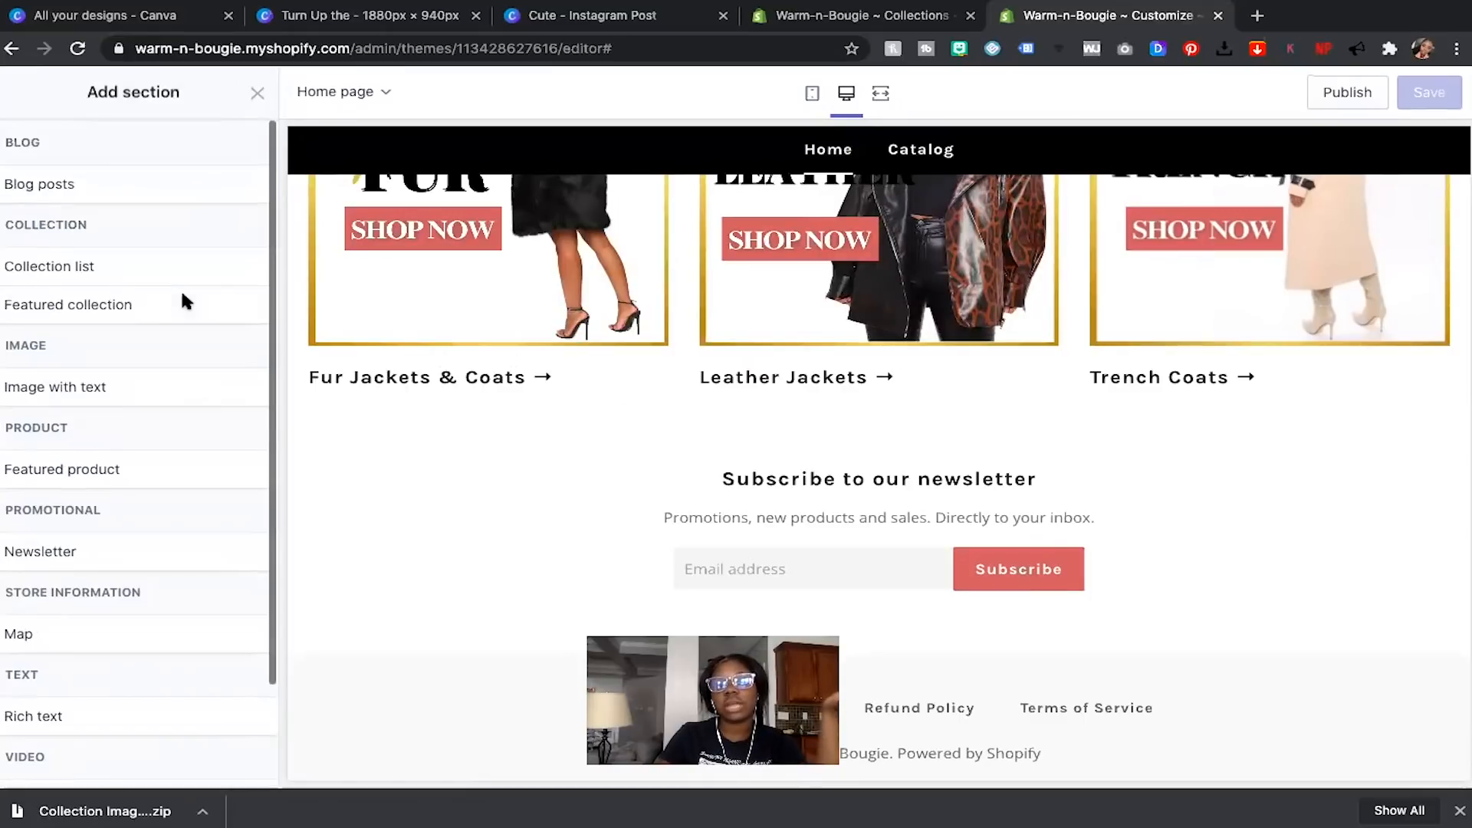
{"action": "left_click", "coordinate": [252, 96]}
Look over the home page preview from the slideshow through the collection list to the footer.
{"action": "scroll", "coordinate": [154, 342], "scroll_direction": "up", "scroll_amount": 2}
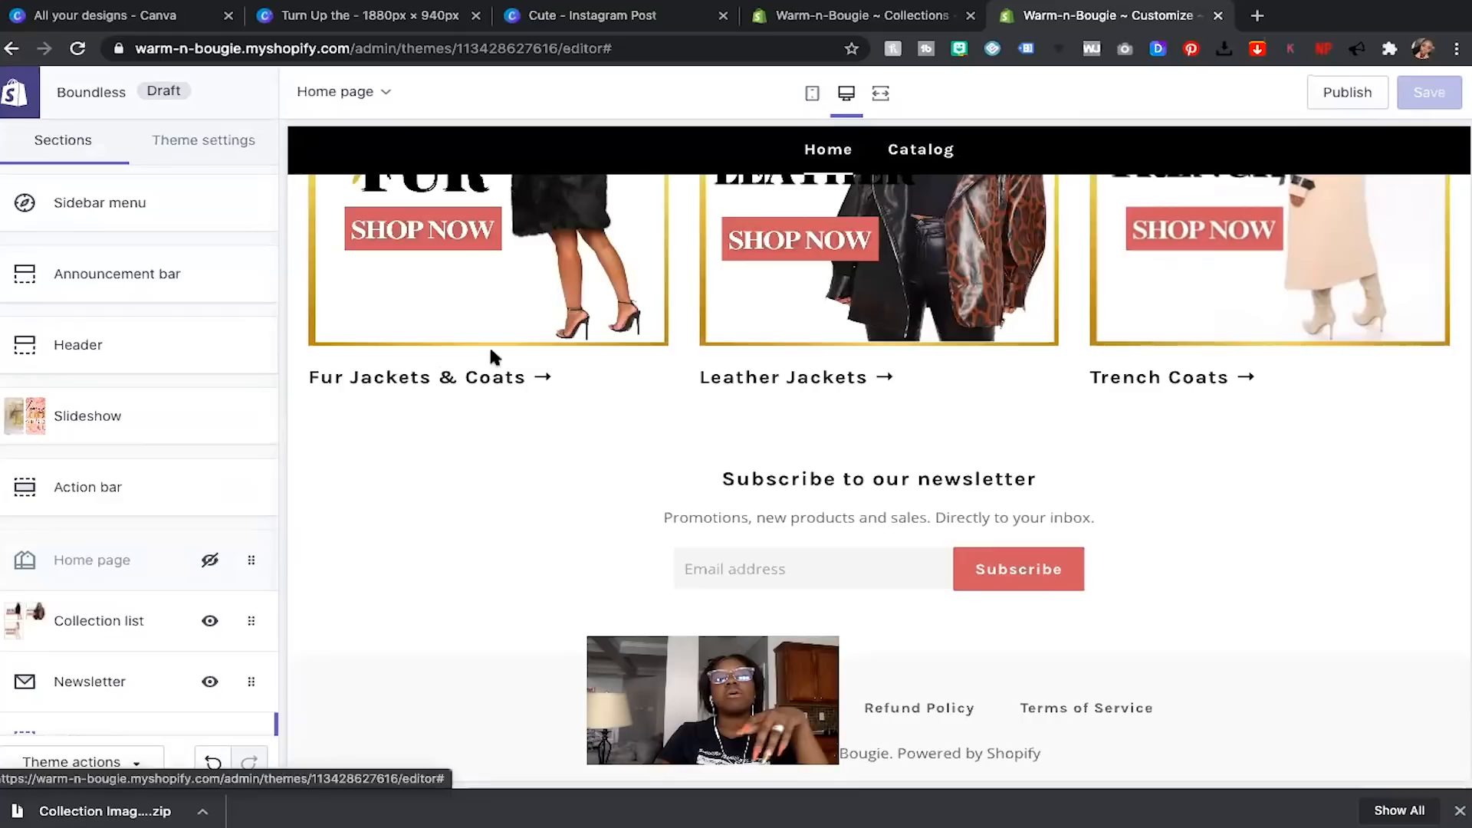
{"action": "scroll", "coordinate": [503, 352], "scroll_direction": "up", "scroll_amount": 1}
{"action": "scroll", "coordinate": [499, 338], "scroll_direction": "up", "scroll_amount": 6}
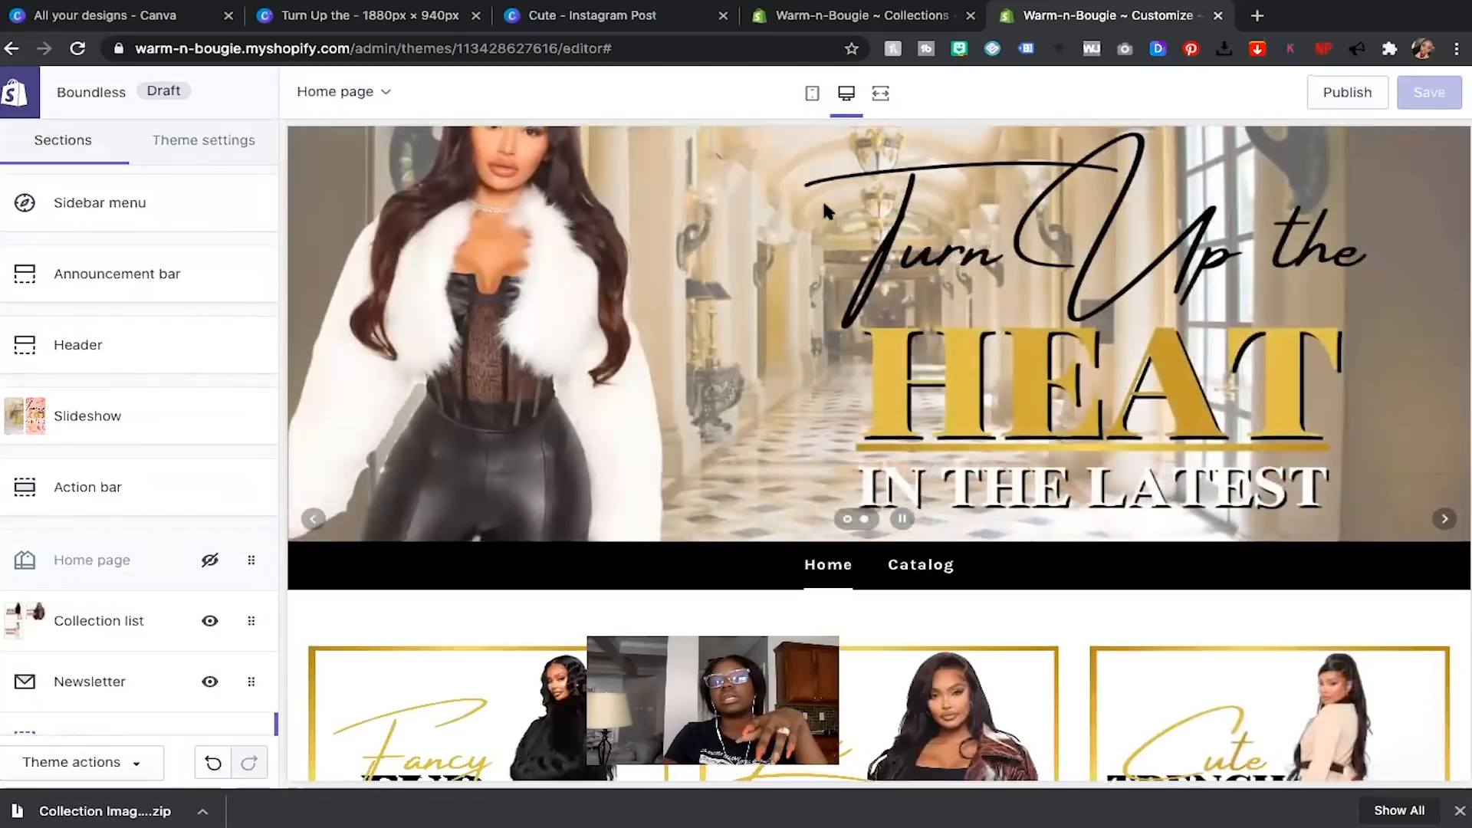
{"action": "scroll", "coordinate": [809, 345], "scroll_direction": "down", "scroll_amount": 6}
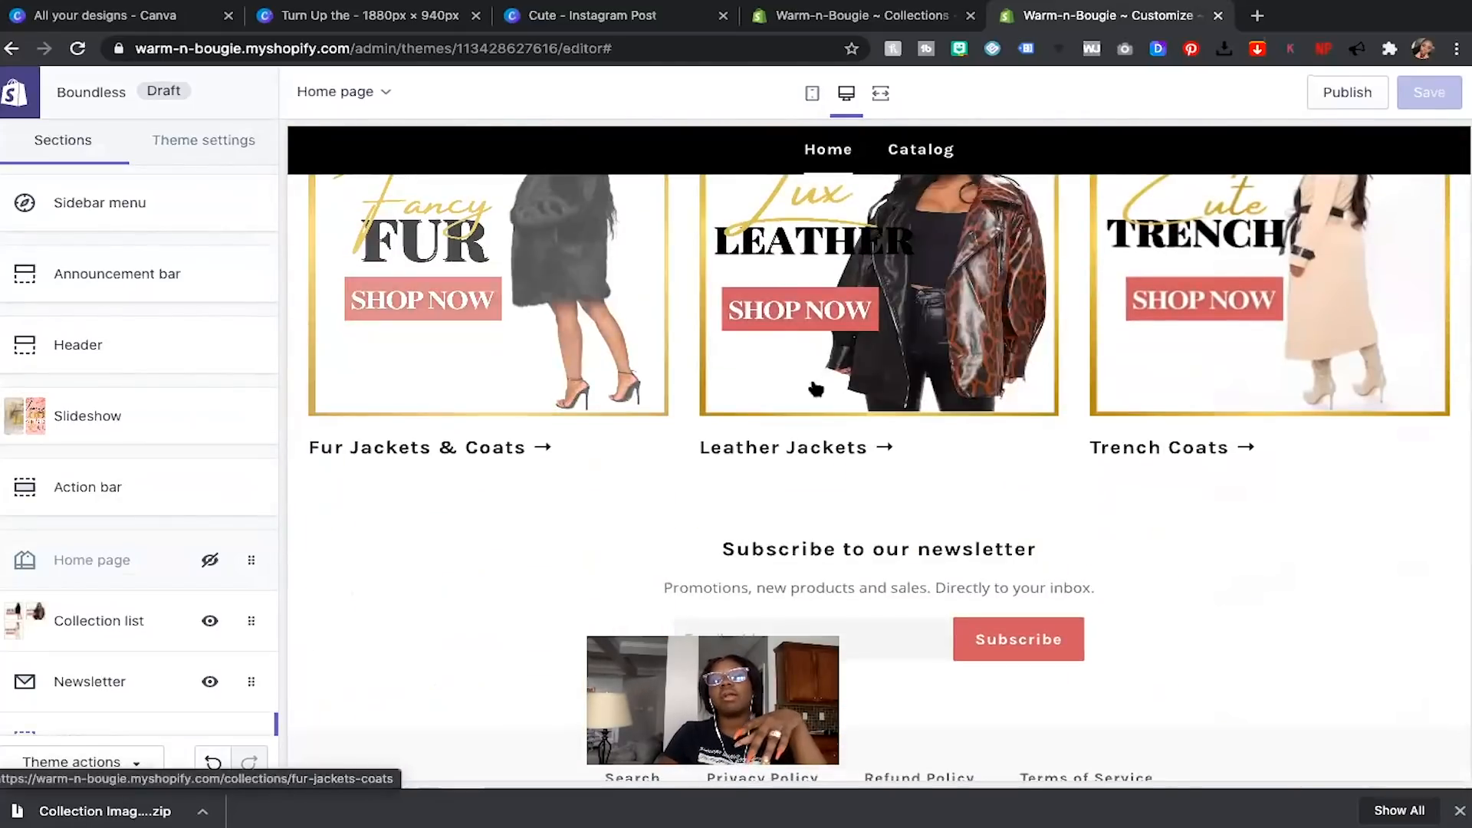
{"action": "scroll", "coordinate": [1221, 384], "scroll_direction": "up", "scroll_amount": 2}
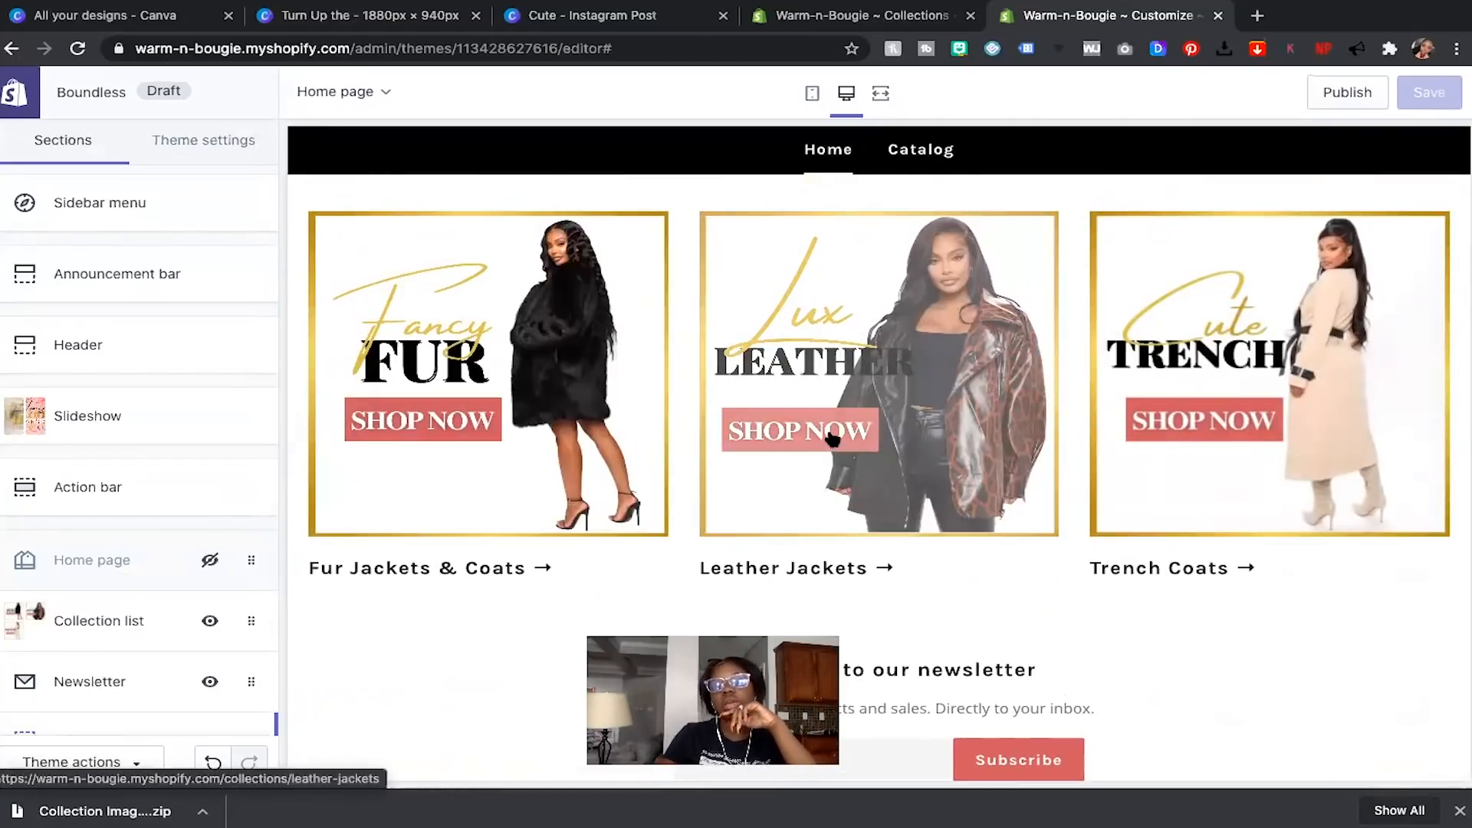
{"action": "scroll", "coordinate": [856, 503], "scroll_direction": "down", "scroll_amount": 3}
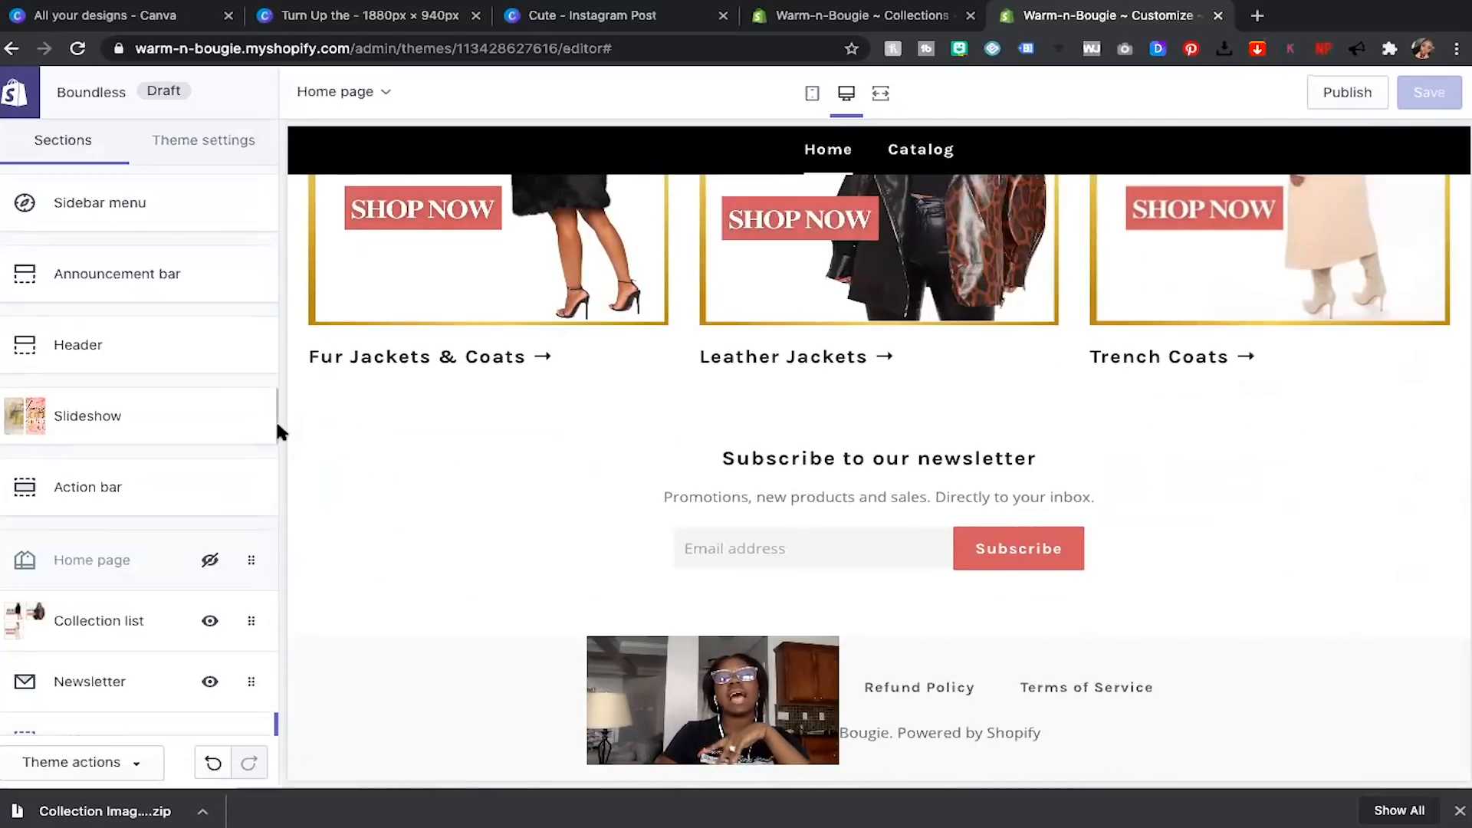
Add a Featured collection section to the home page and assign the Home page collection to it.
{"action": "scroll", "coordinate": [158, 532], "scroll_direction": "down", "scroll_amount": 2}
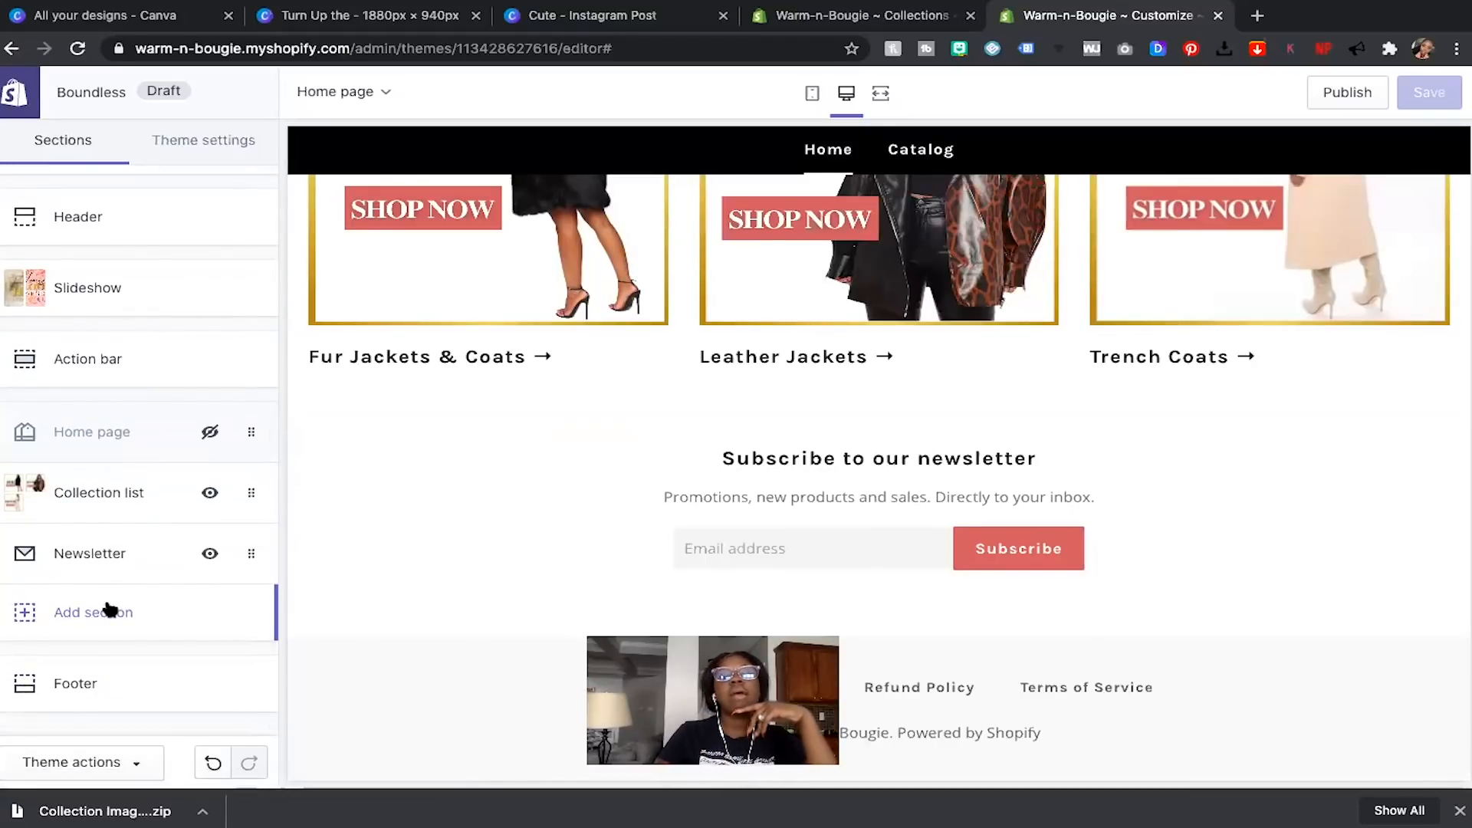
{"action": "left_click", "coordinate": [110, 610]}
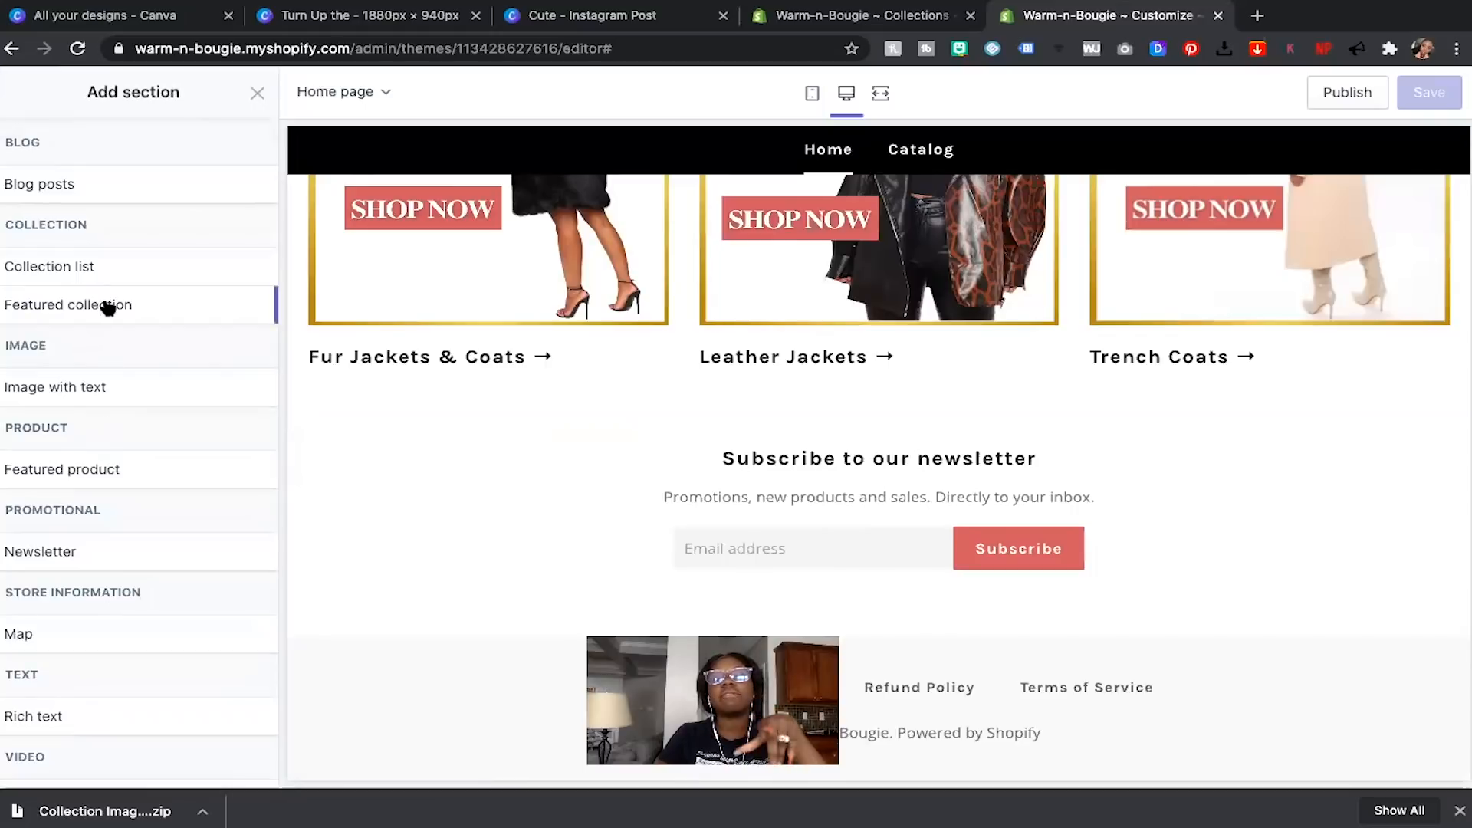
{"action": "mouse_move", "coordinate": [107, 309]}
{"action": "left_click", "coordinate": [230, 303]}
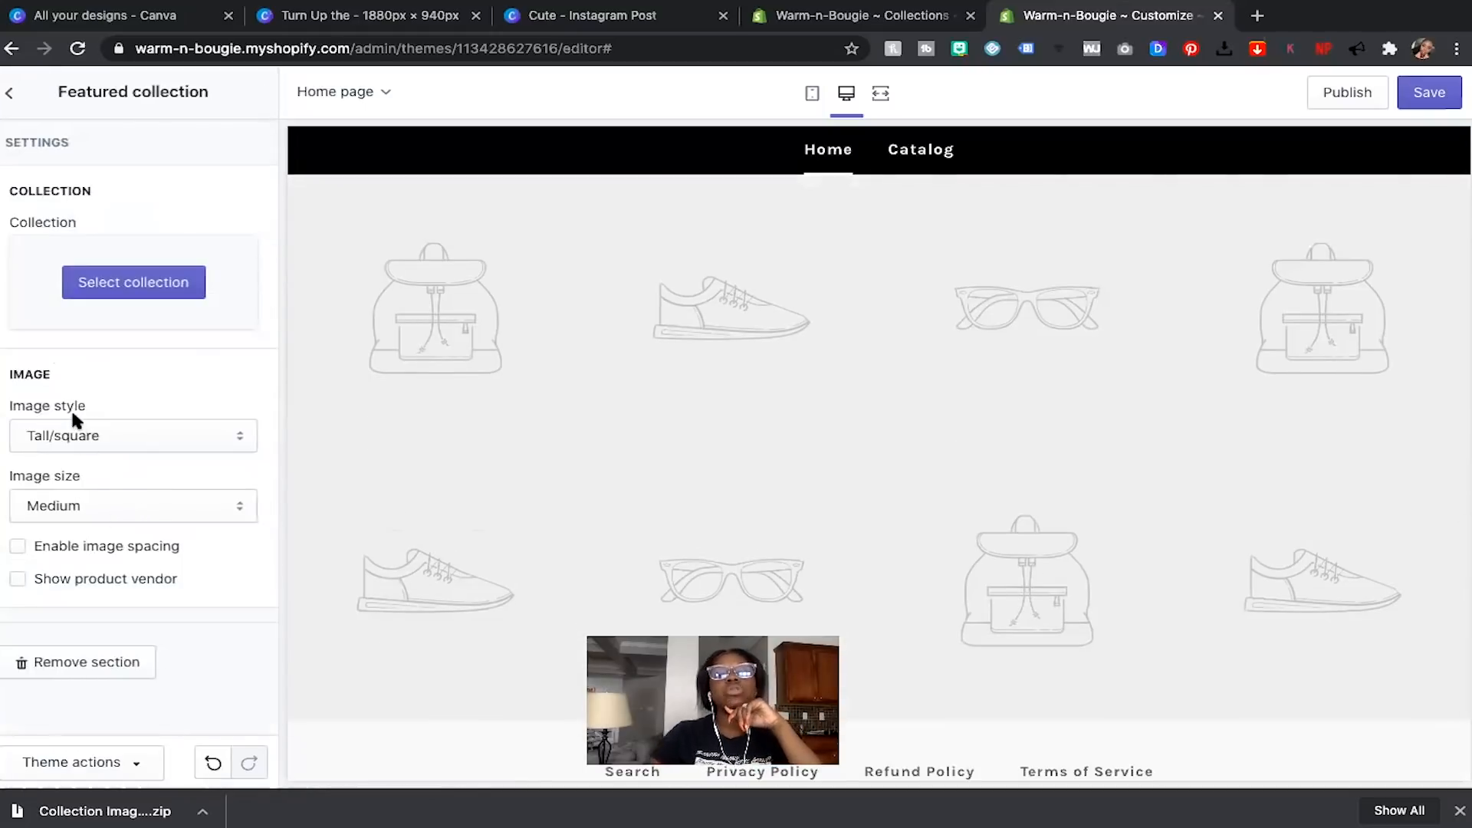
{"action": "left_click", "coordinate": [84, 282]}
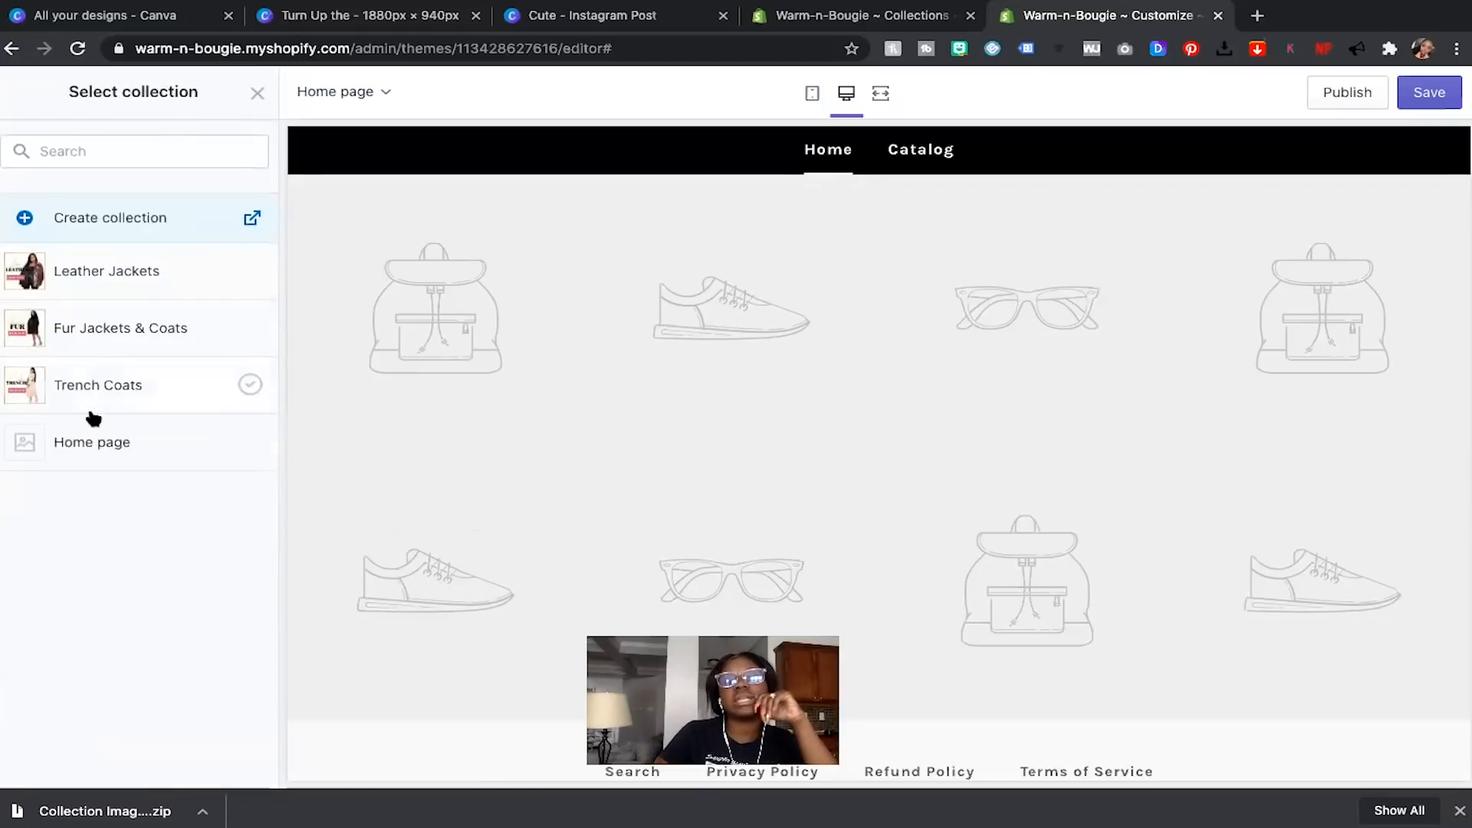
{"action": "left_click", "coordinate": [93, 438]}
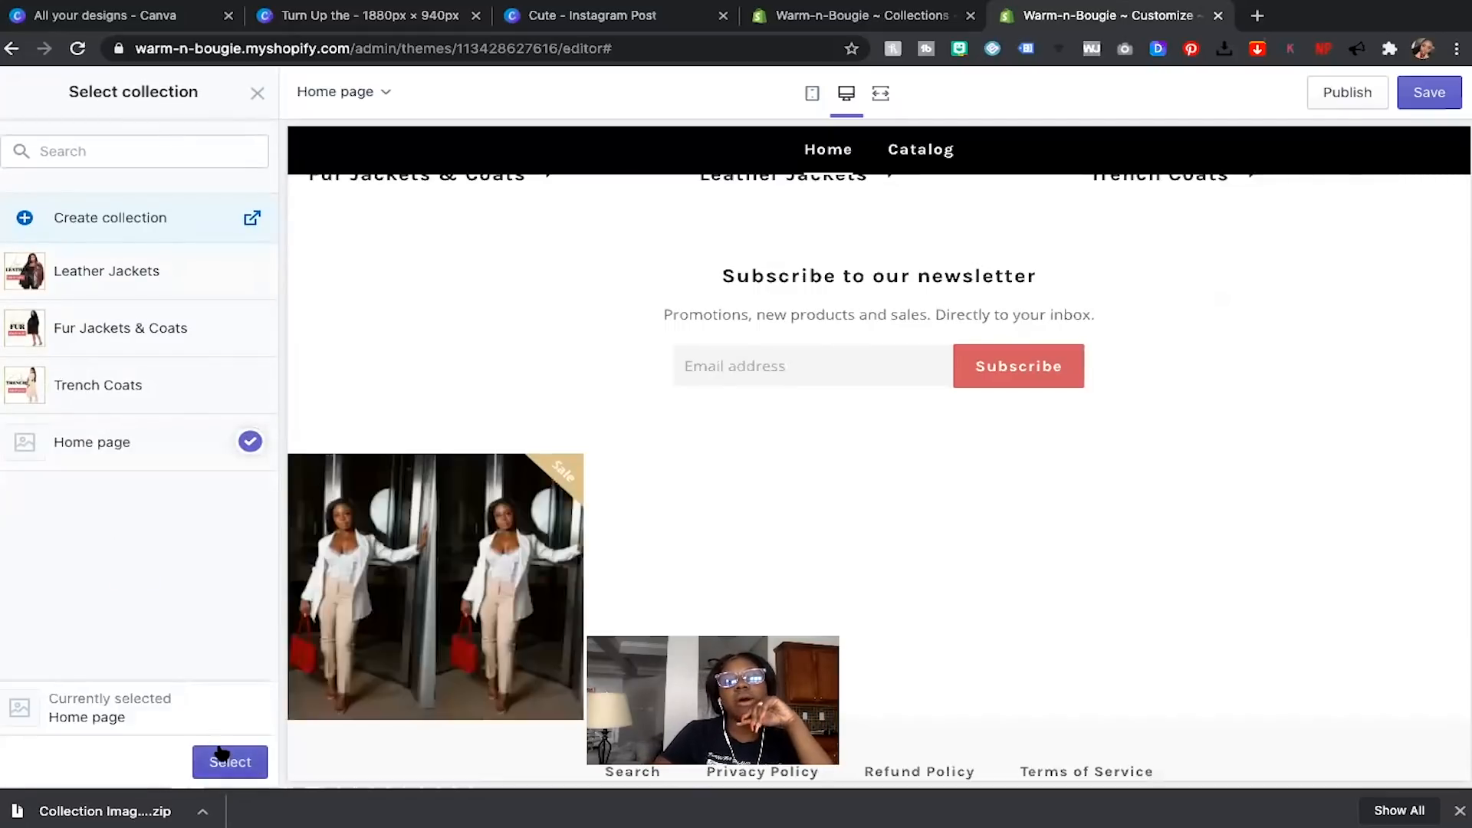
{"action": "left_click", "coordinate": [223, 758]}
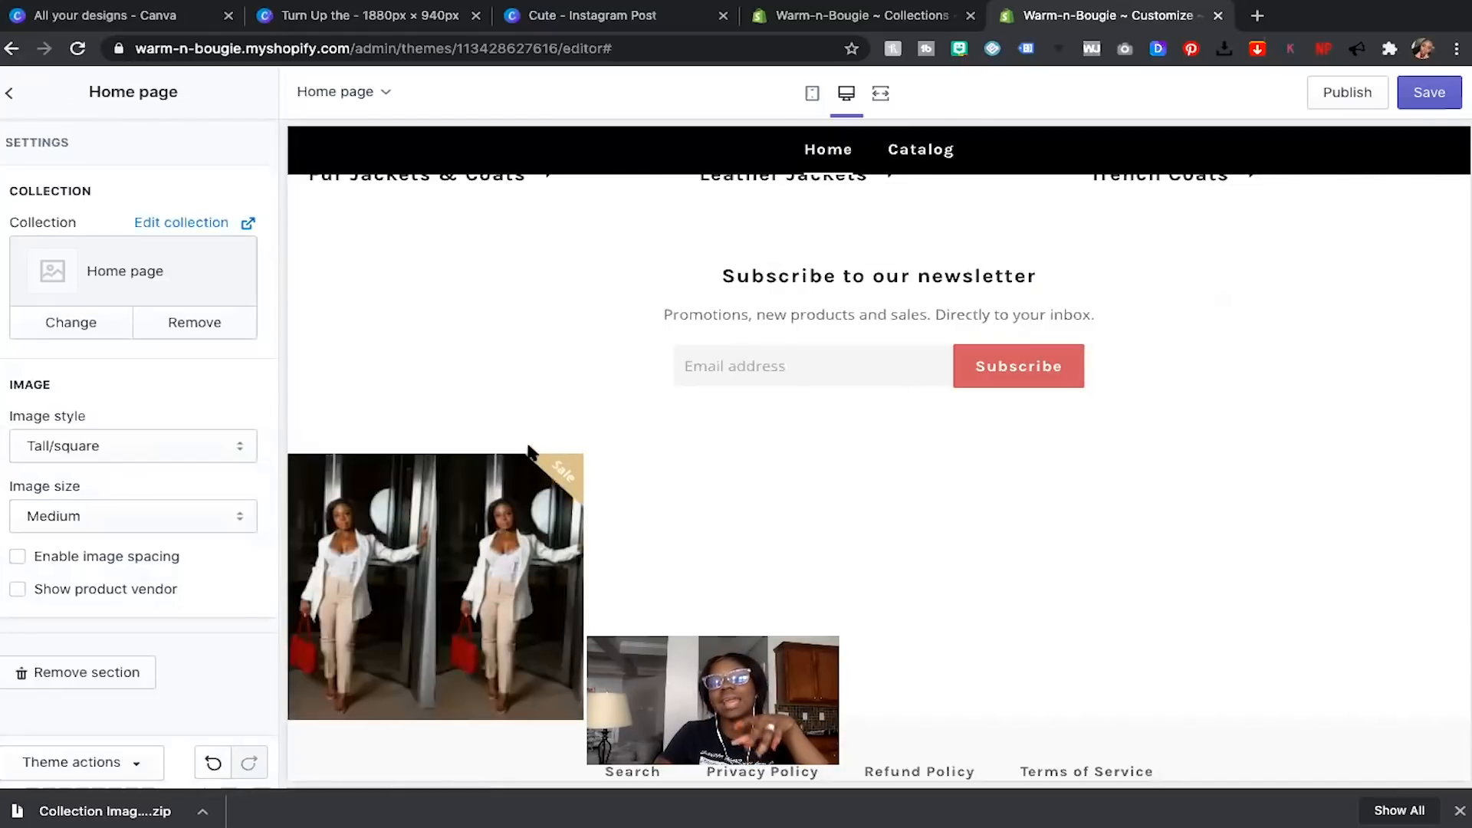
Move the new Home page featured collection section above the Newsletter section and check the page layout.
{"action": "left_click", "coordinate": [13, 93]}
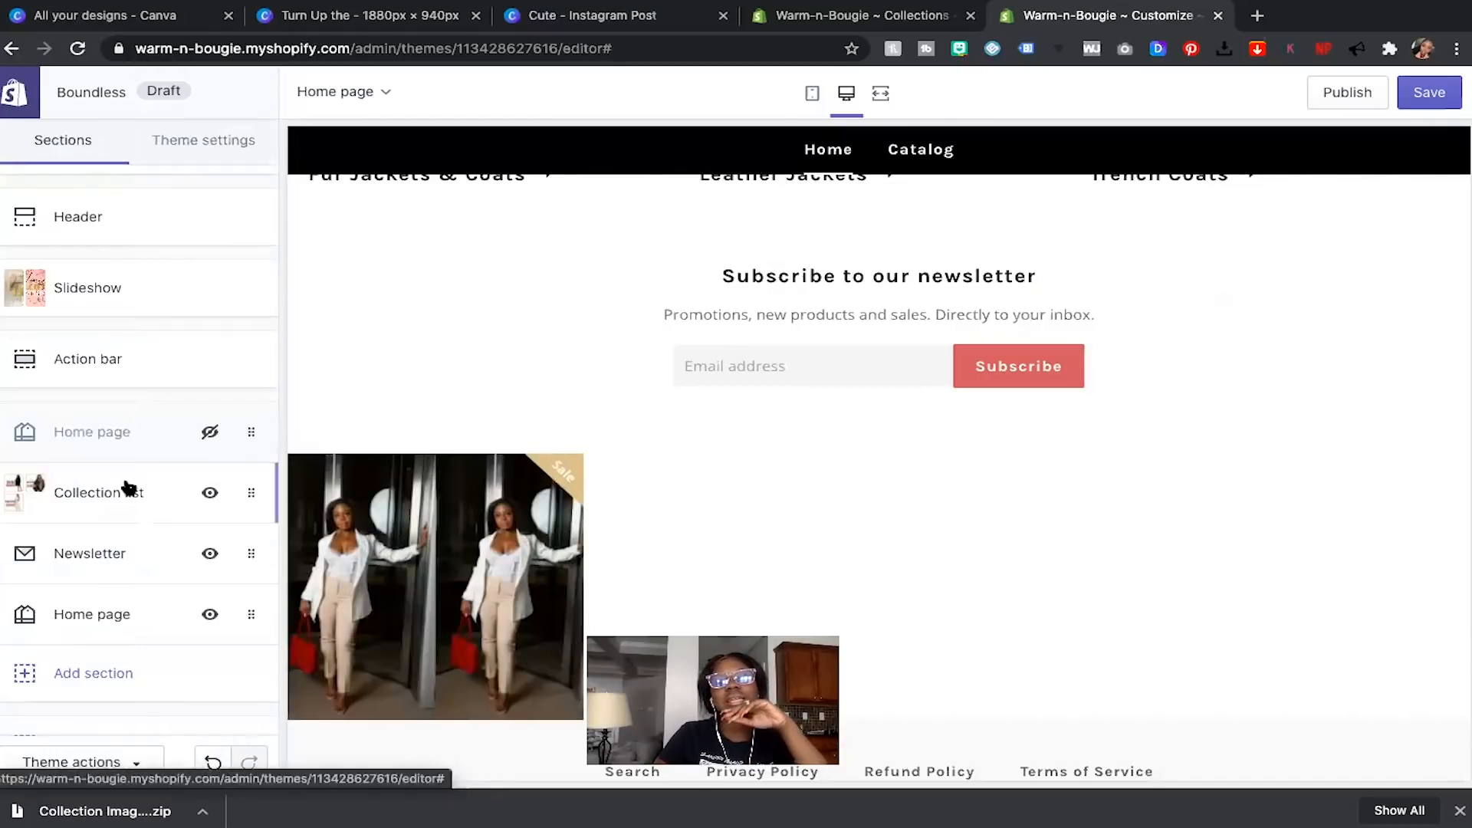
{"action": "scroll", "coordinate": [125, 485], "scroll_direction": "down", "scroll_amount": 1}
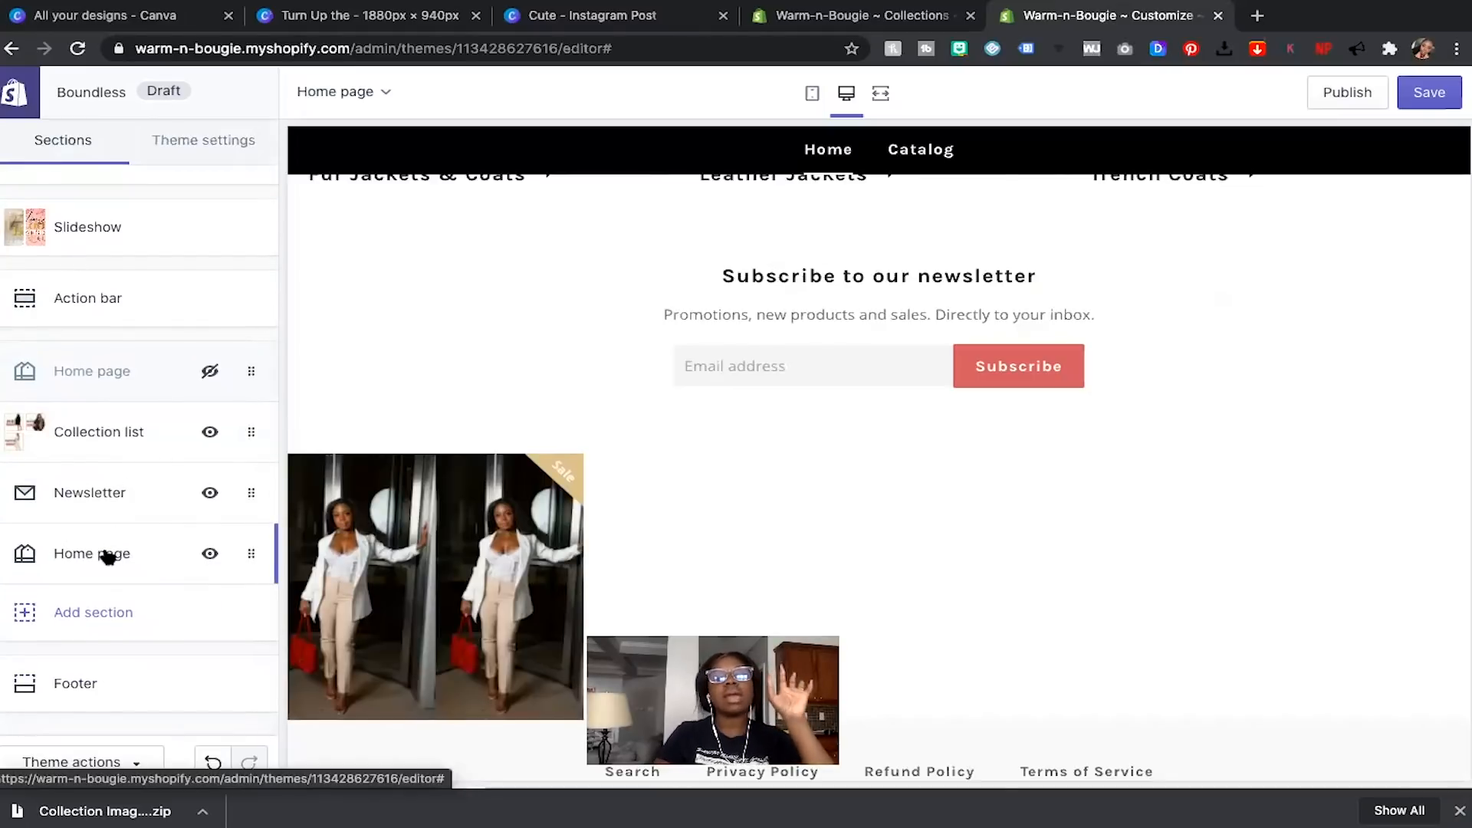
{"action": "left_click_drag", "start_coordinate": [109, 552], "coordinate": [105, 482]}
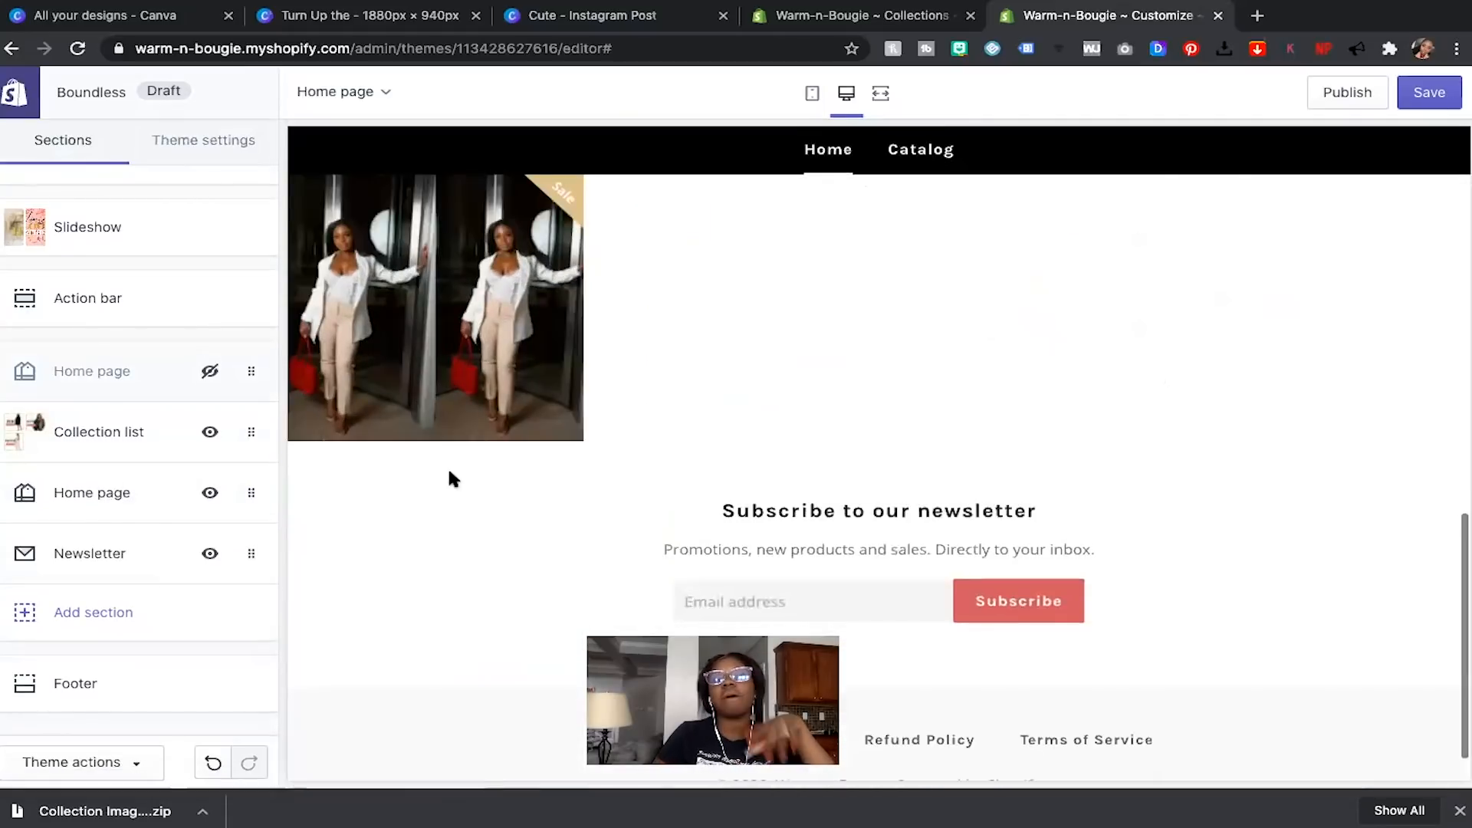
{"action": "scroll", "coordinate": [448, 466], "scroll_direction": "up", "scroll_amount": 2}
{"action": "scroll", "coordinate": [449, 472], "scroll_direction": "up", "scroll_amount": 4}
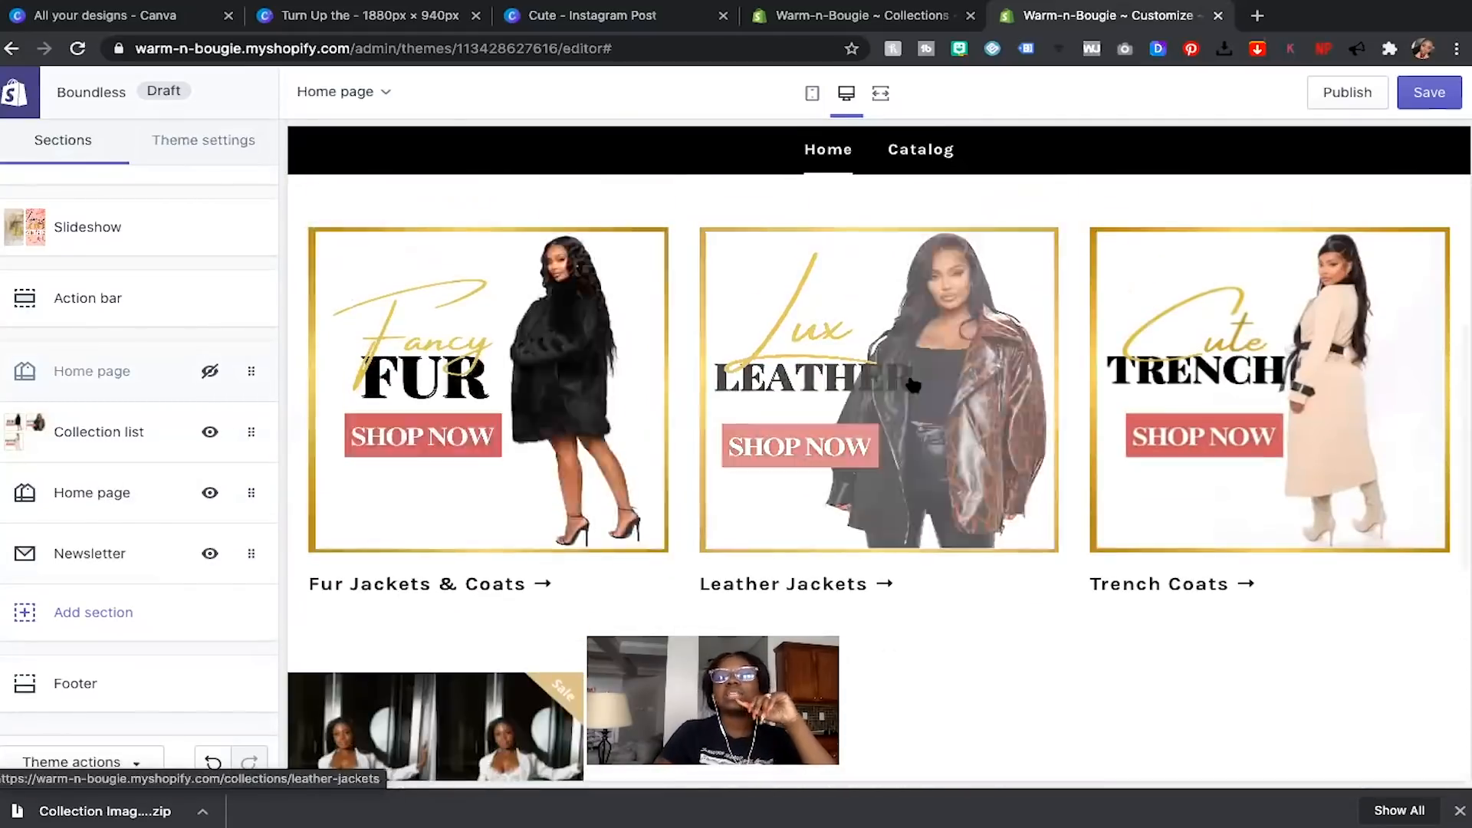
{"action": "scroll", "coordinate": [913, 380], "scroll_direction": "down", "scroll_amount": 2}
{"action": "scroll", "coordinate": [913, 372], "scroll_direction": "down", "scroll_amount": 3}
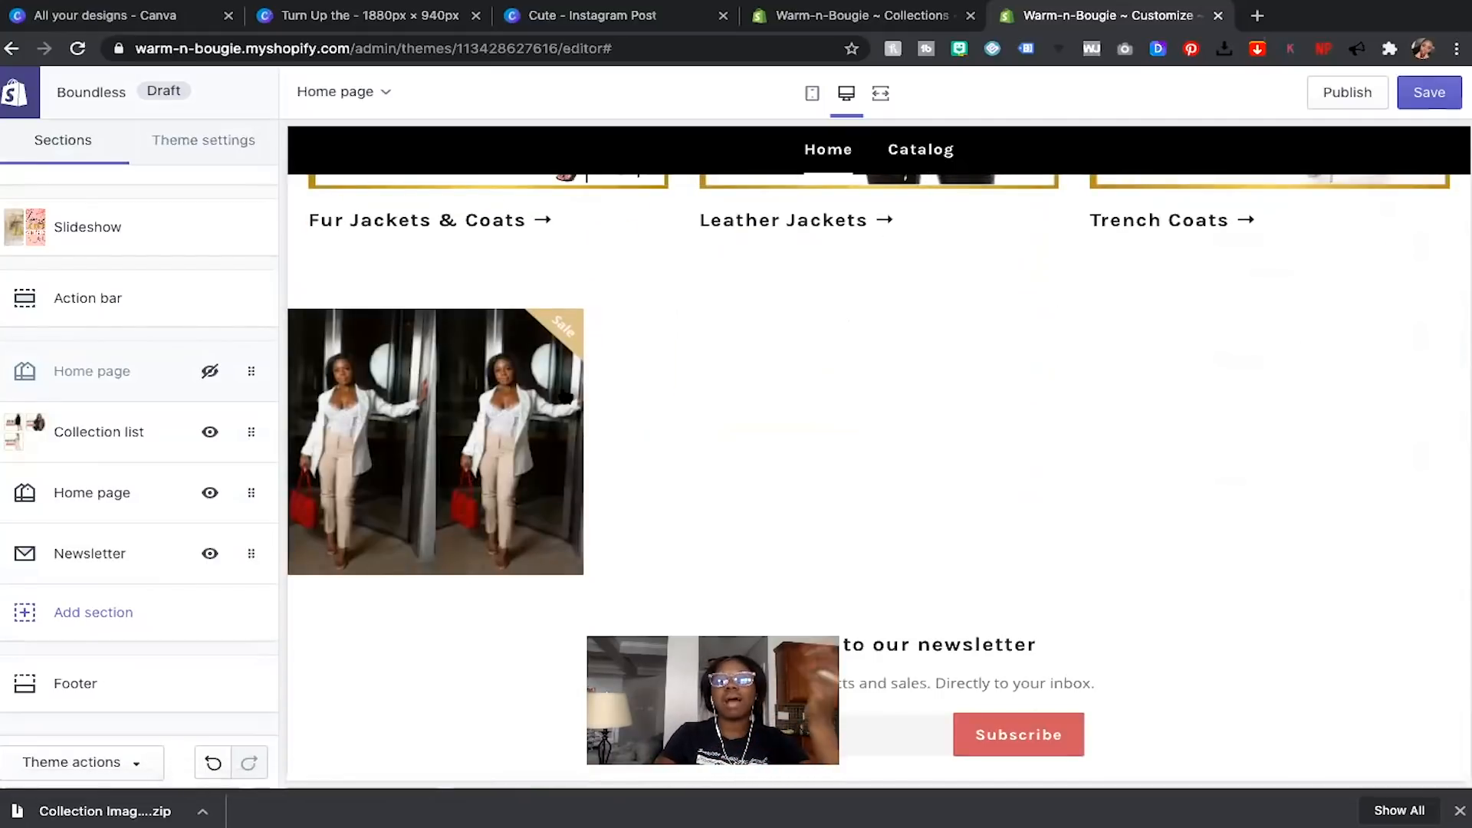
{"action": "scroll", "coordinate": [1284, 559], "scroll_direction": "down", "scroll_amount": 3}
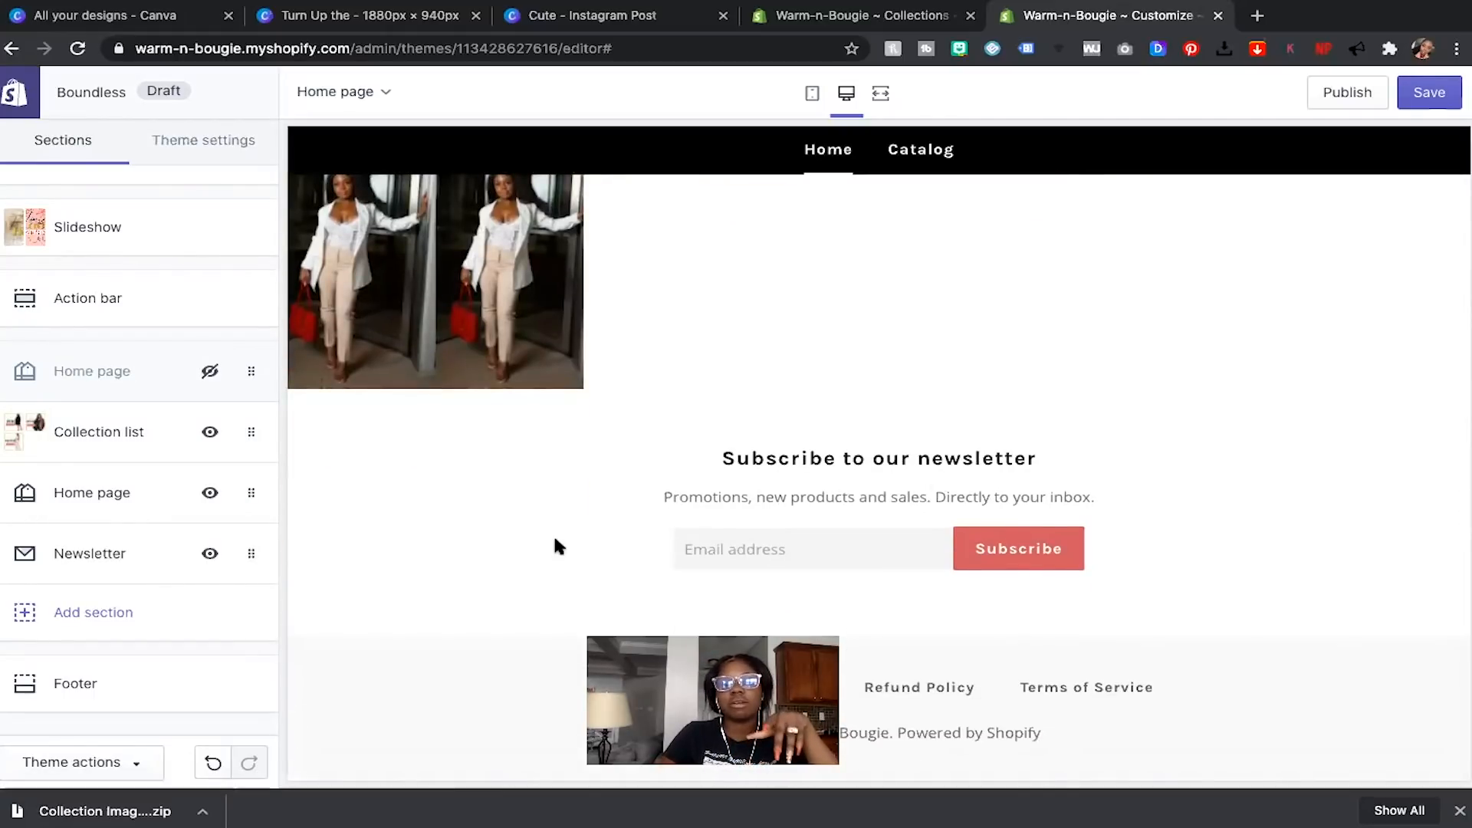
Examine the Newsletter section's settings, the theme settings categories and the home page preview.
{"action": "left_click", "coordinate": [98, 555]}
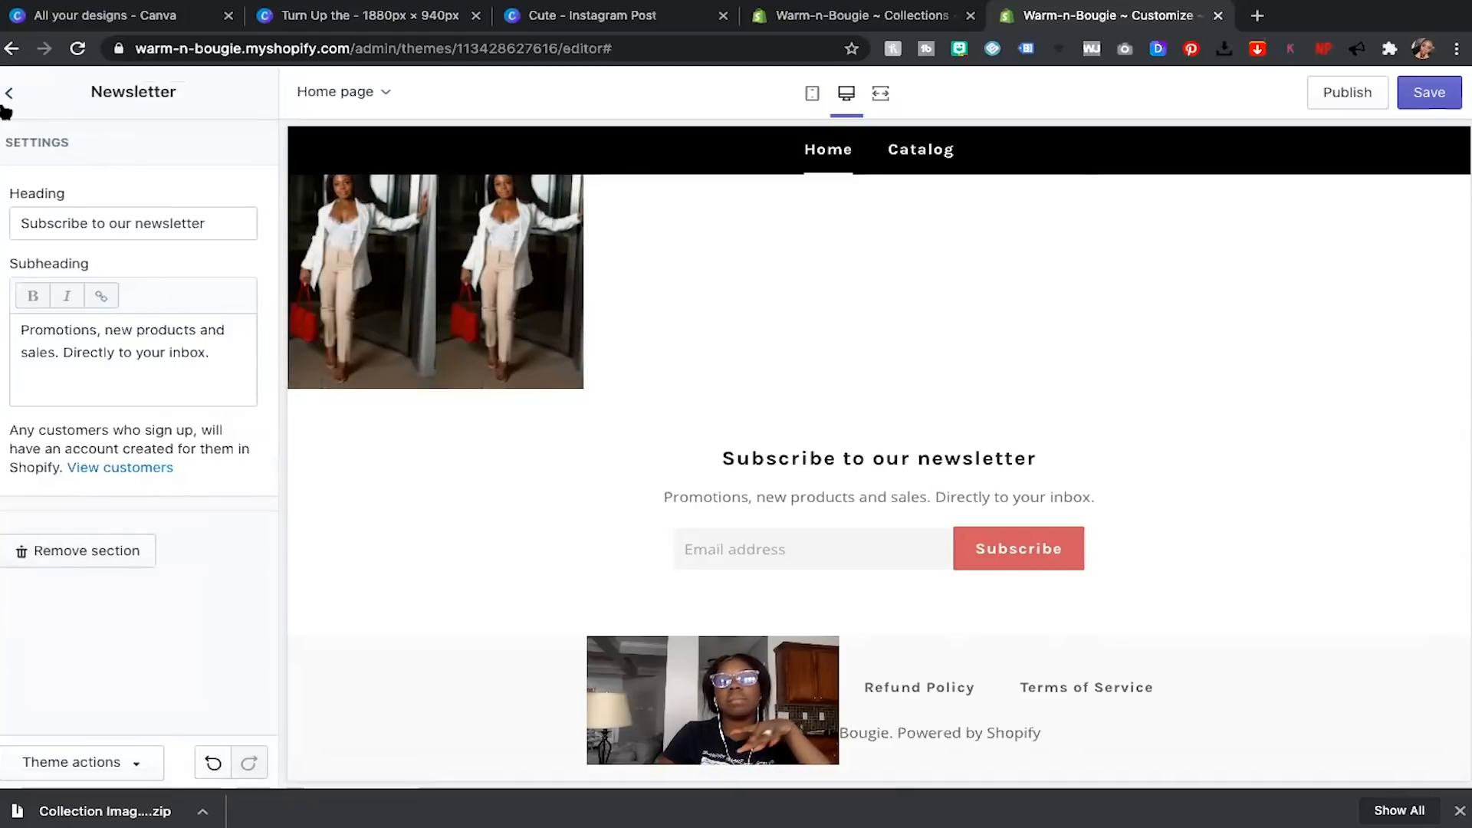
{"action": "left_click", "coordinate": [8, 93]}
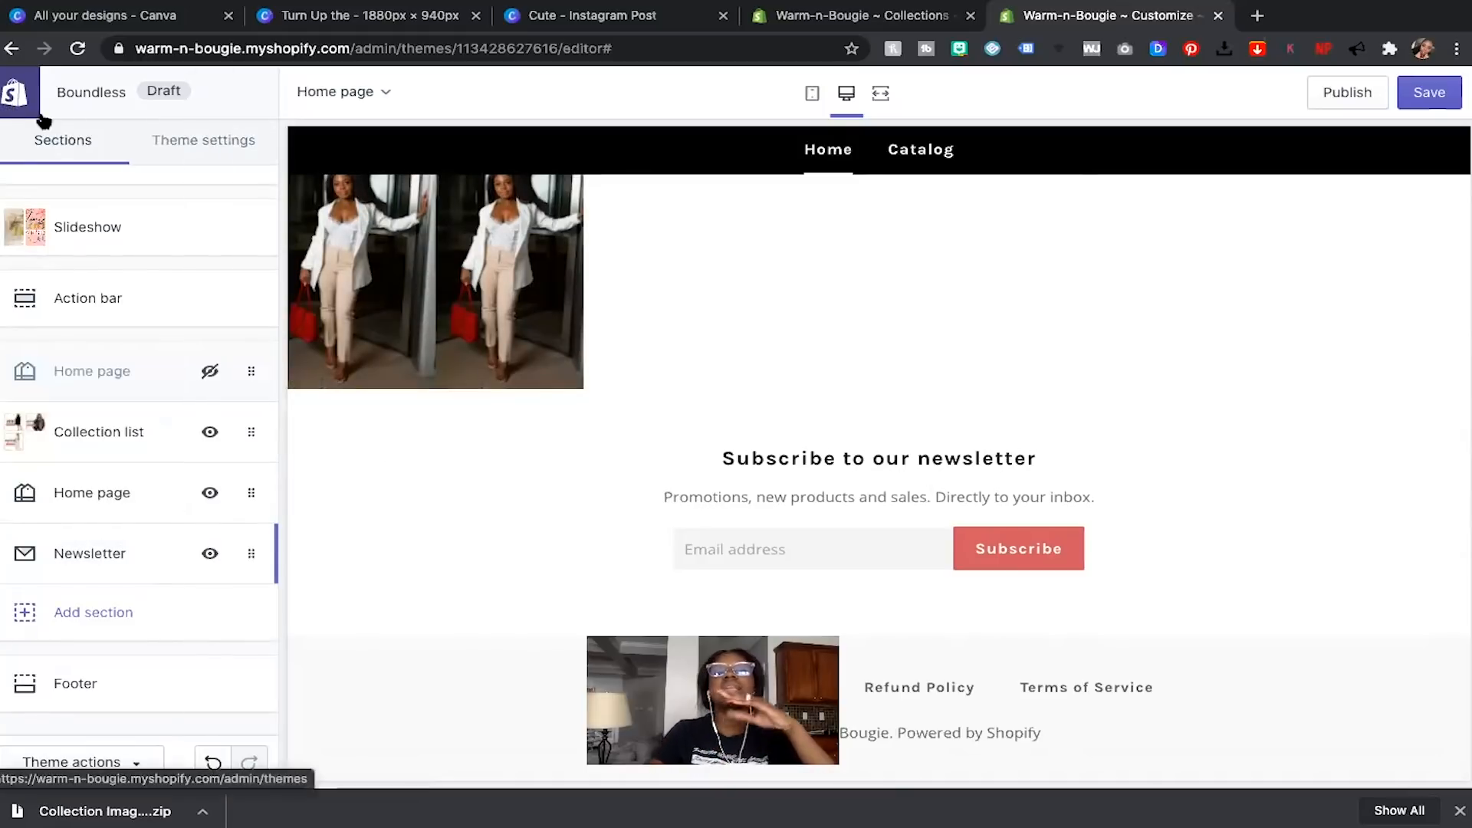
{"action": "left_click", "coordinate": [182, 152]}
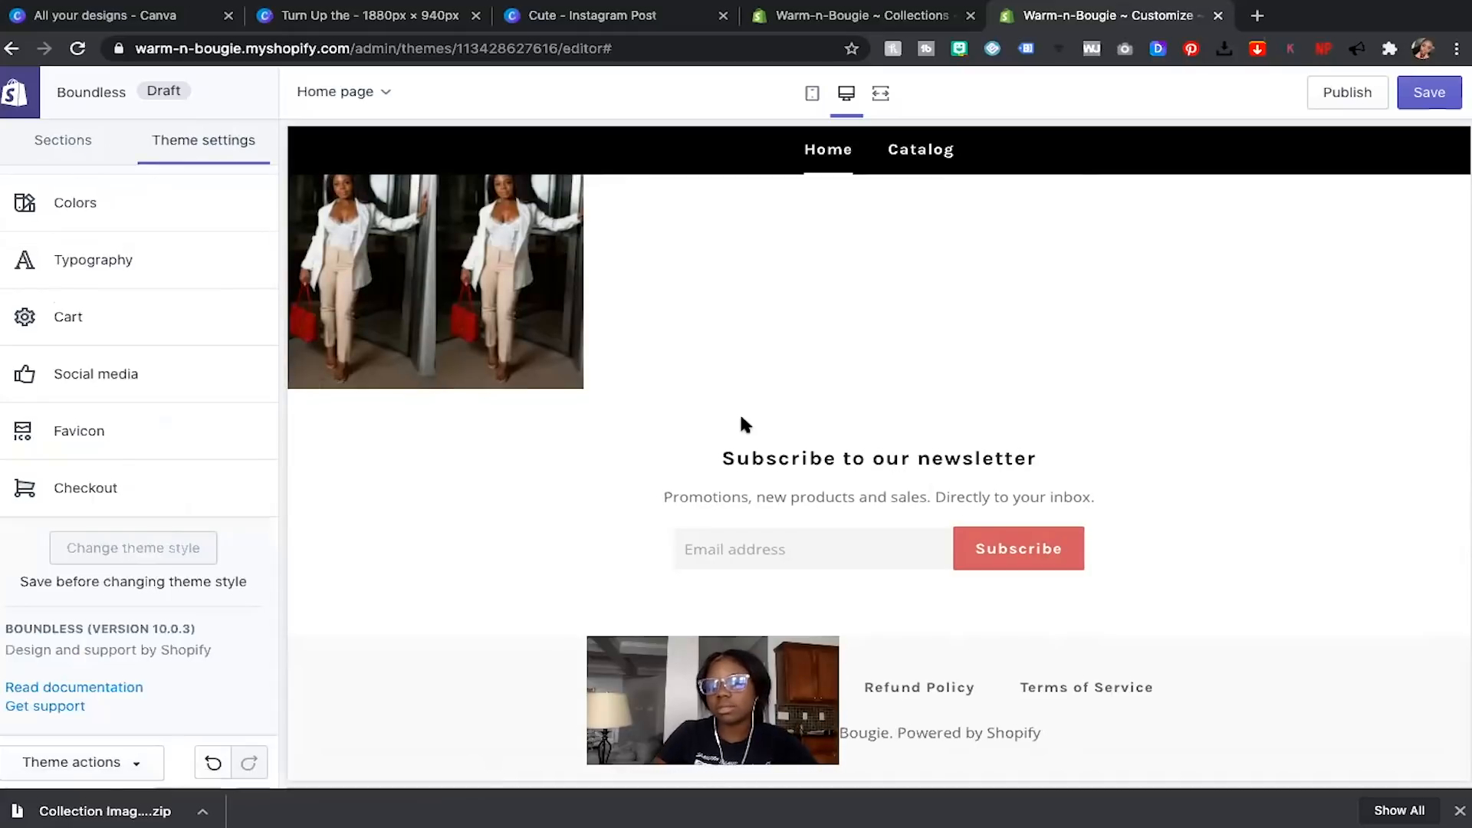
{"action": "scroll", "coordinate": [742, 423], "scroll_direction": "up", "scroll_amount": 15}
{"action": "scroll", "coordinate": [723, 394], "scroll_direction": "down", "scroll_amount": 2}
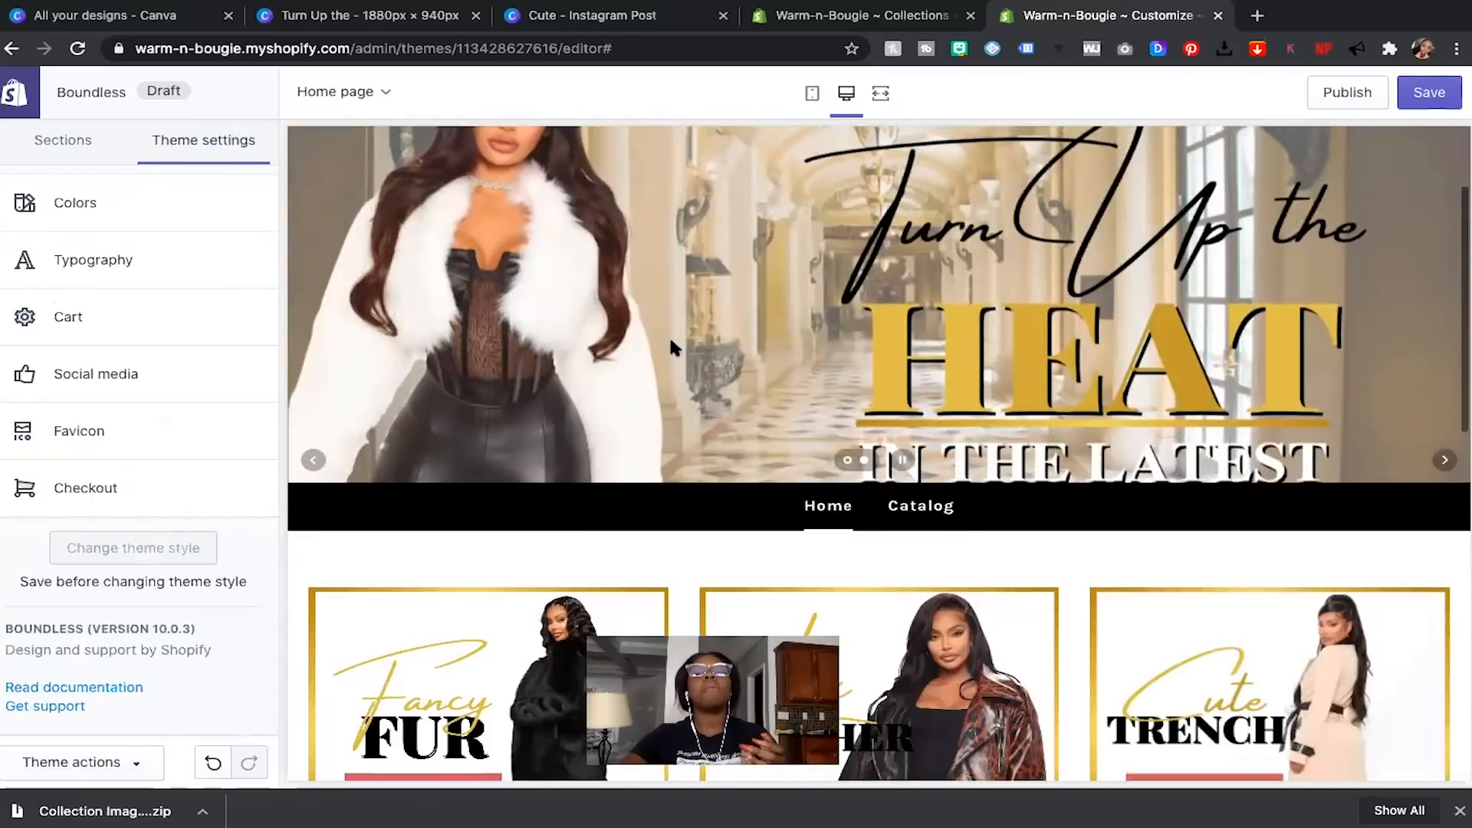
Check the collection list in the home page preview and save the theme customizations.
{"action": "scroll", "coordinate": [661, 331], "scroll_direction": "down", "scroll_amount": 2}
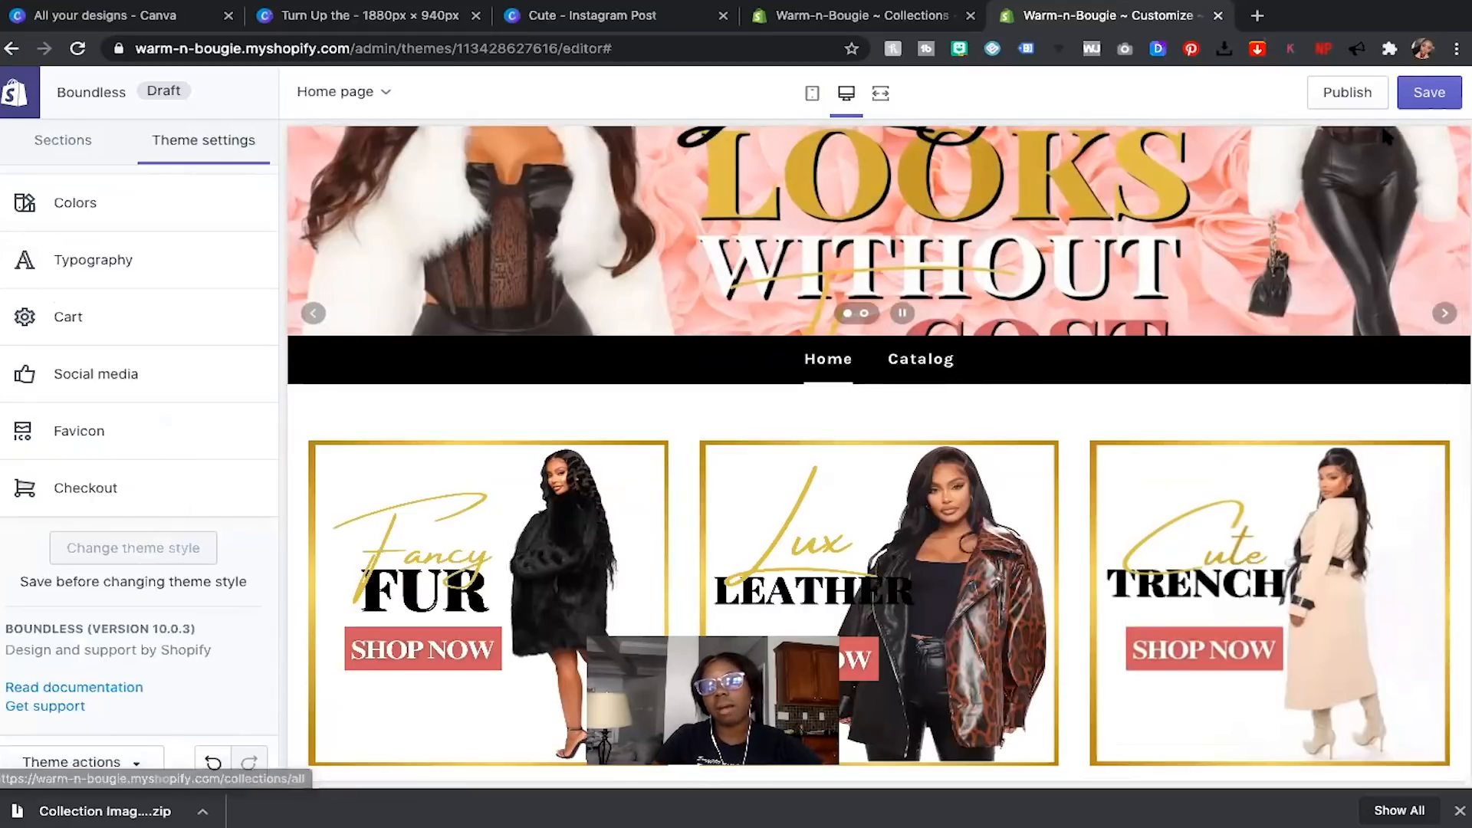
{"action": "left_click", "coordinate": [1425, 95]}
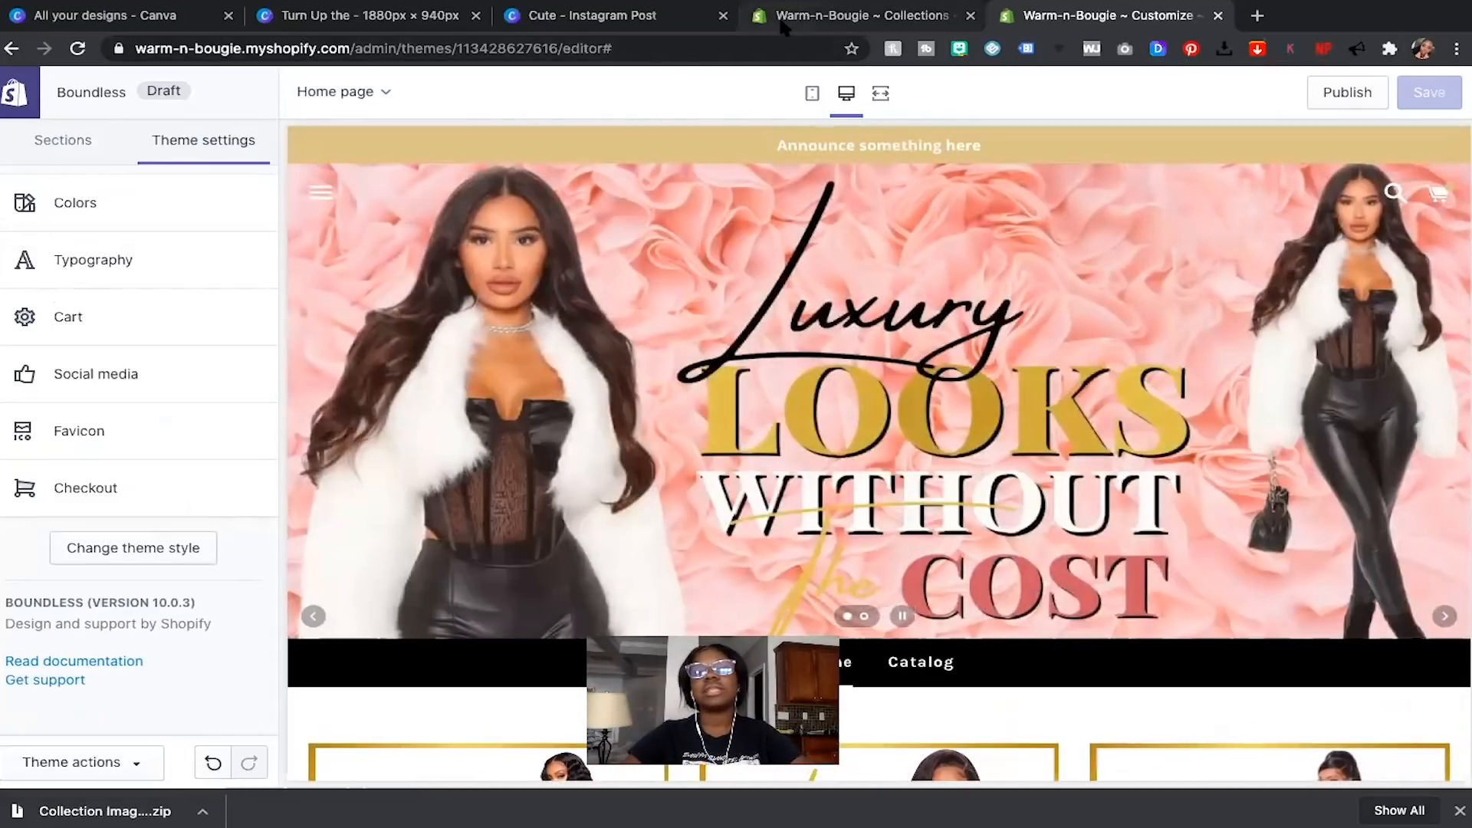
Switch to the store admin and open the Main menu in the online store's navigation for editing.
{"action": "left_click", "coordinate": [805, 16]}
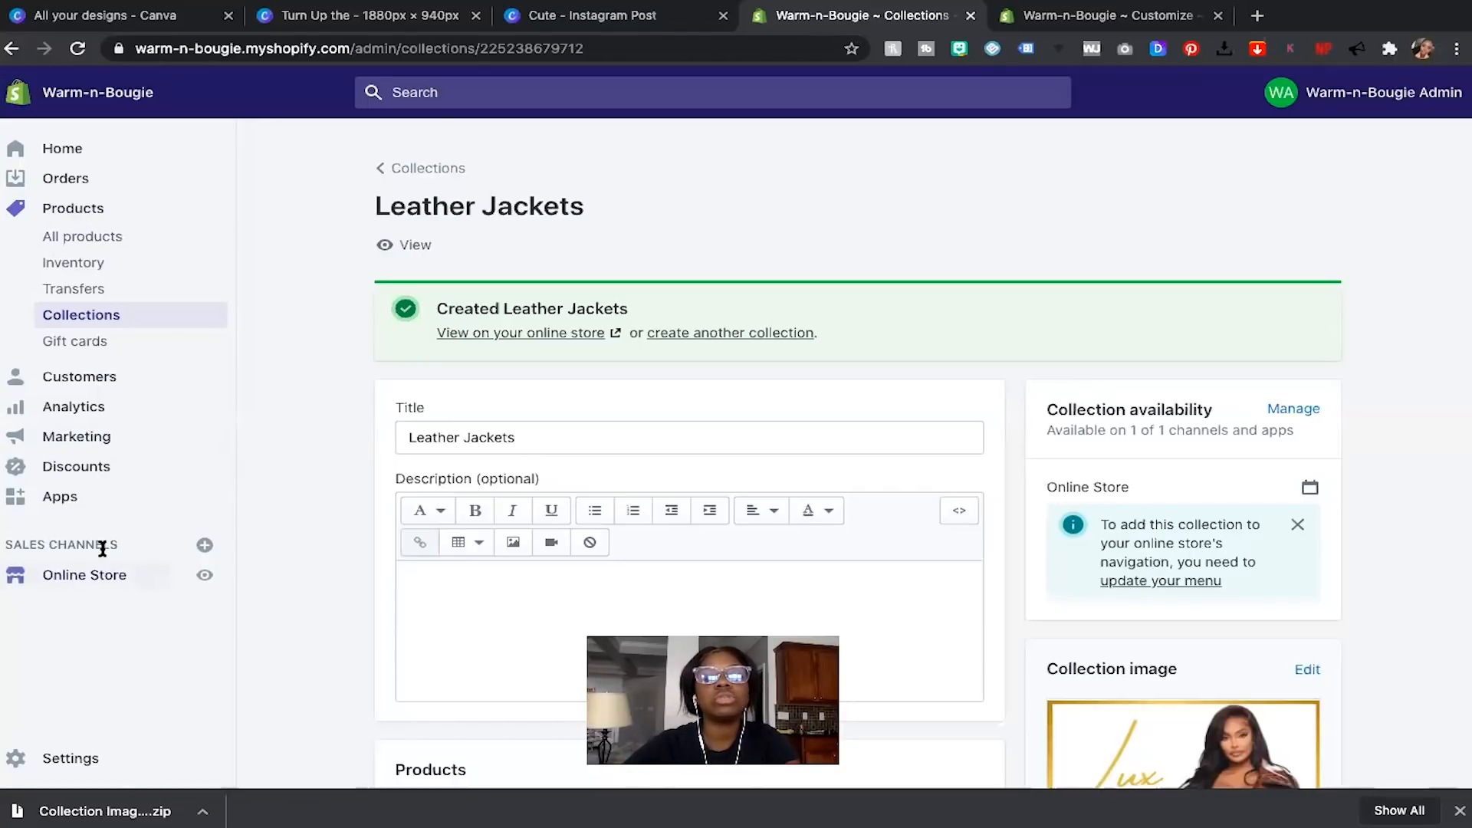
{"action": "left_click", "coordinate": [111, 575]}
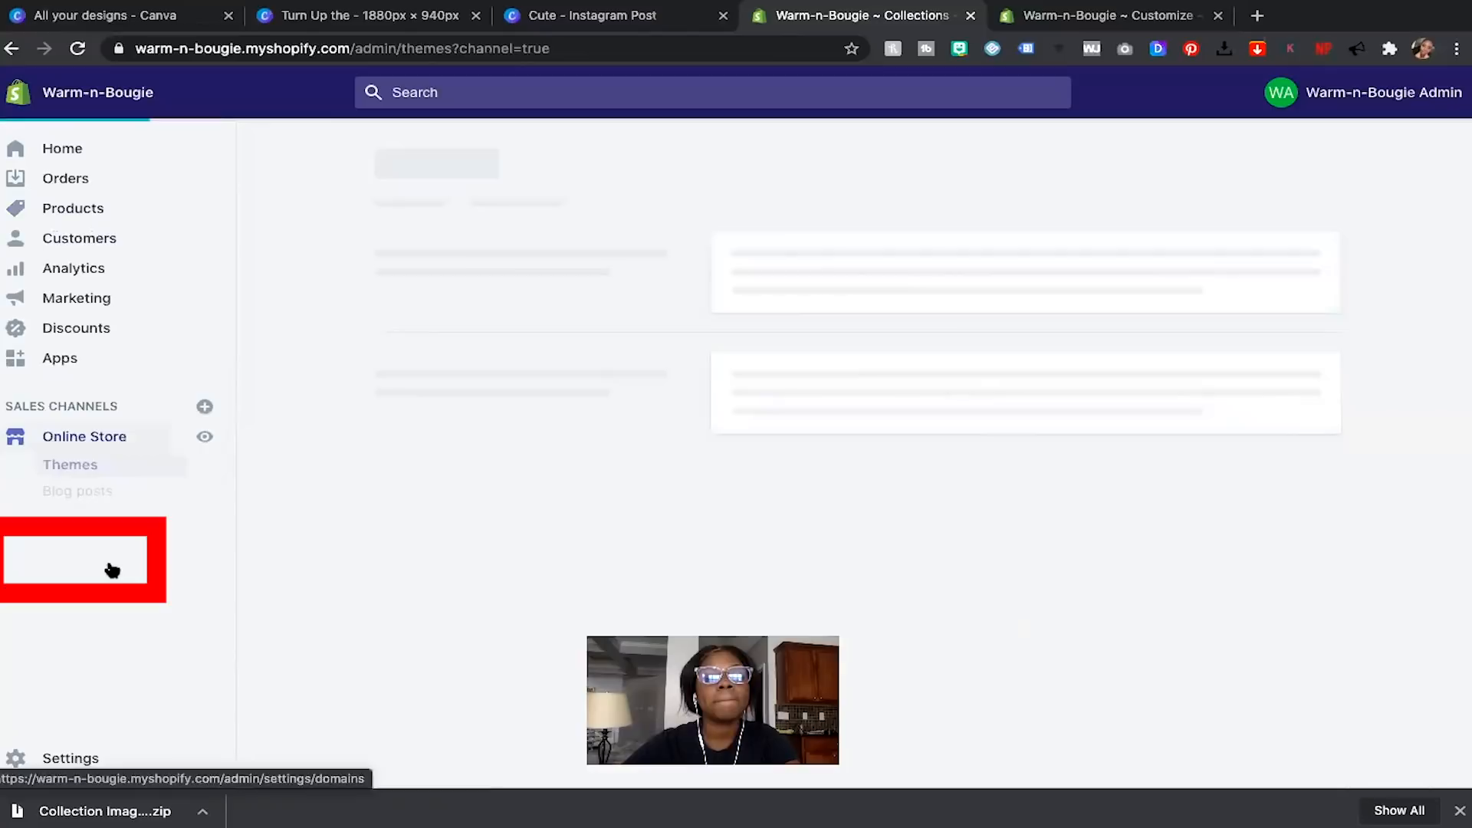
{"action": "left_click", "coordinate": [98, 545]}
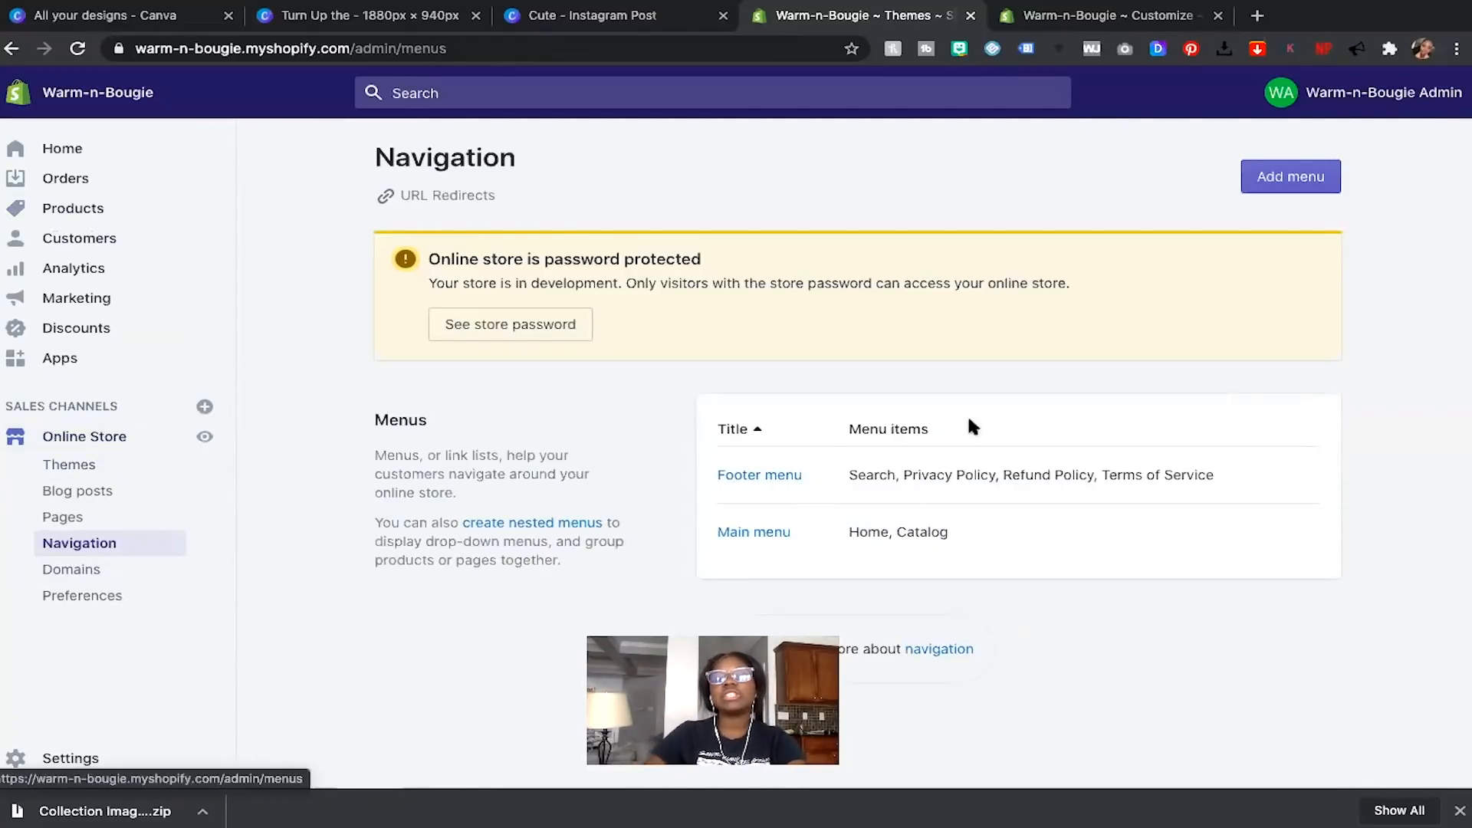
{"action": "scroll", "coordinate": [714, 529], "scroll_direction": "down", "scroll_amount": 1}
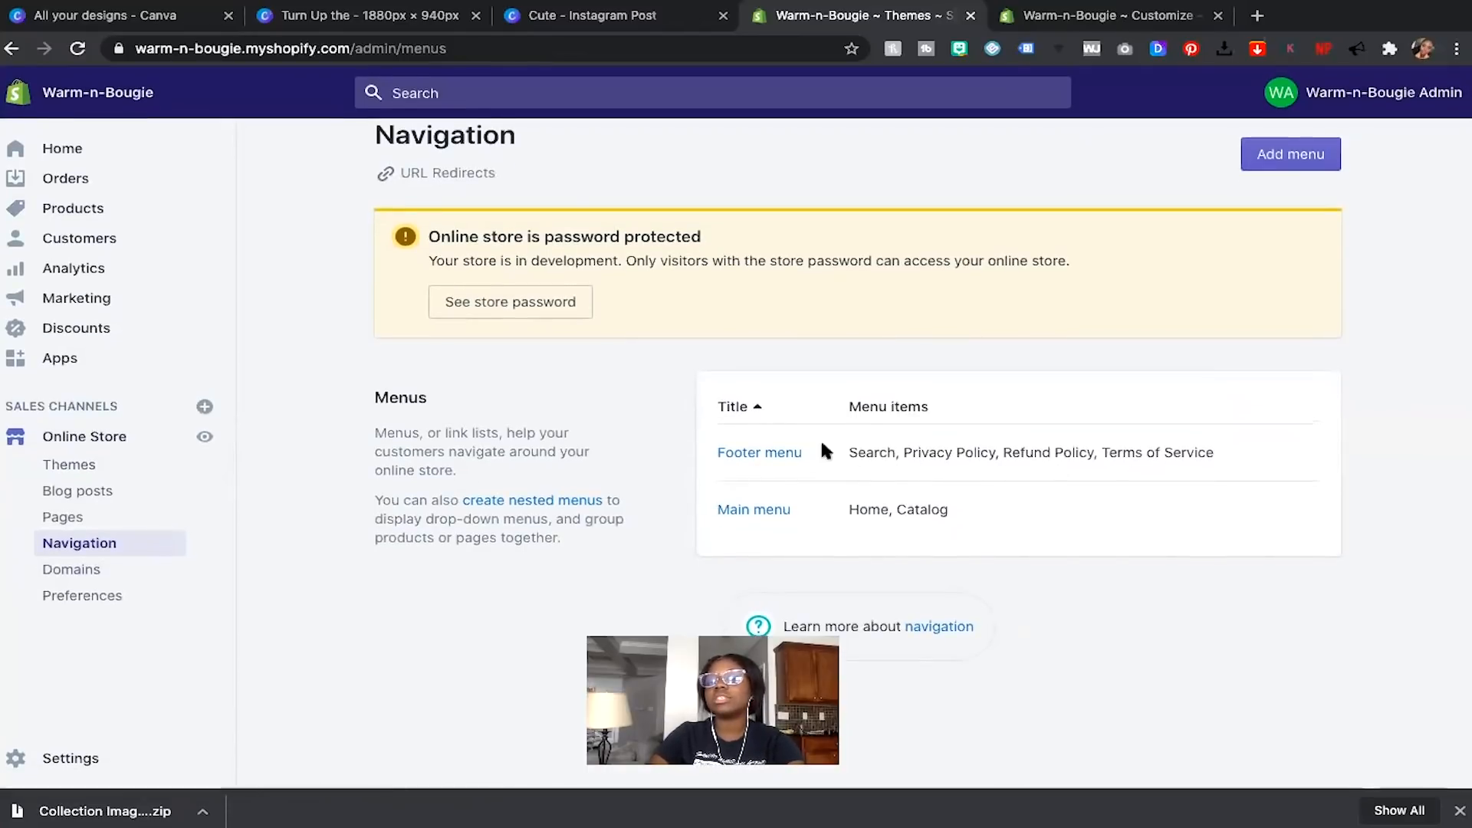
{"action": "left_click", "coordinate": [739, 507]}
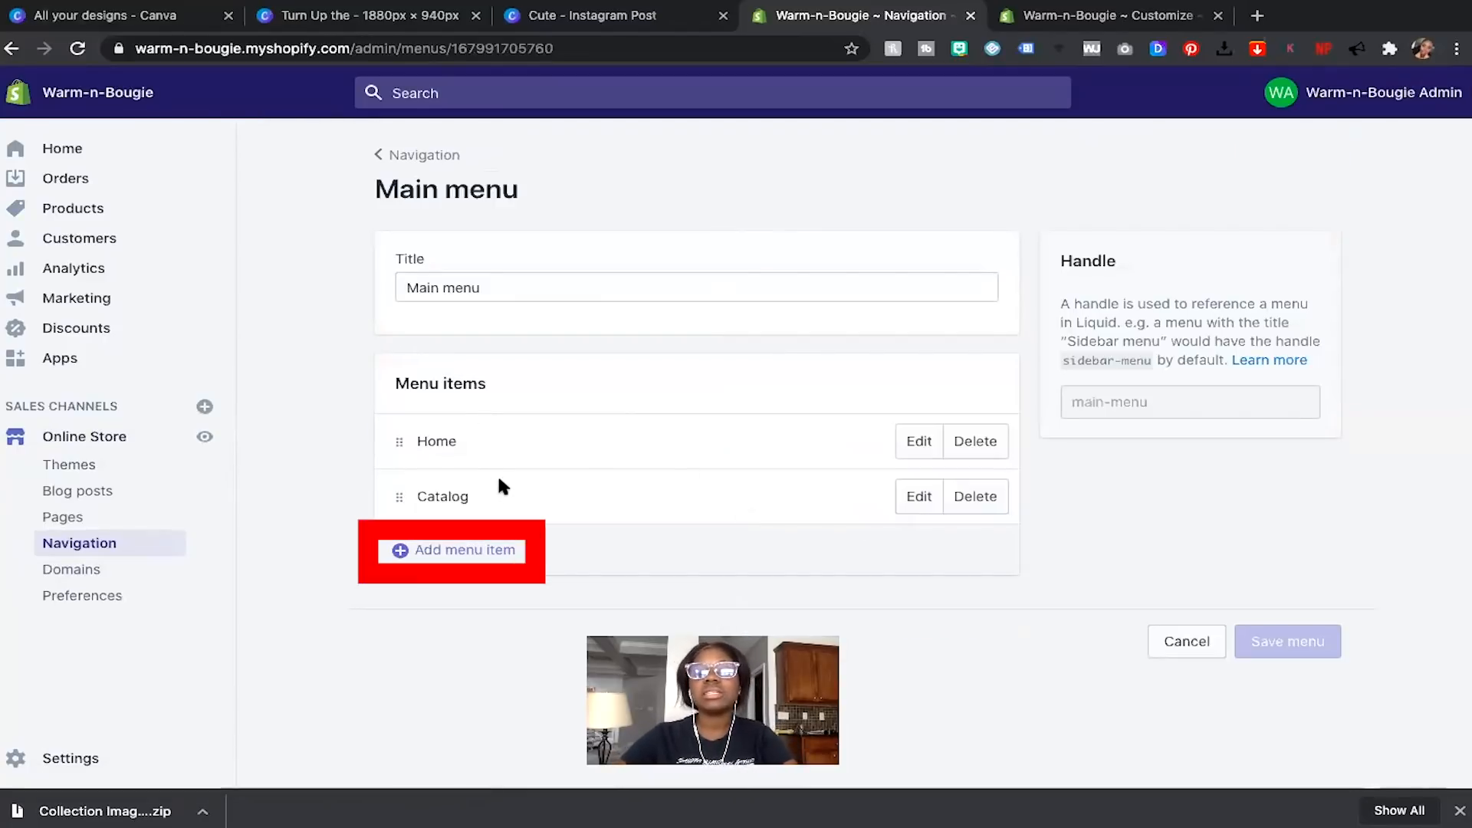
Add a main menu item named Fur Coats that links to the Fur Jackets & Coats collection.
{"action": "left_click", "coordinate": [487, 546]}
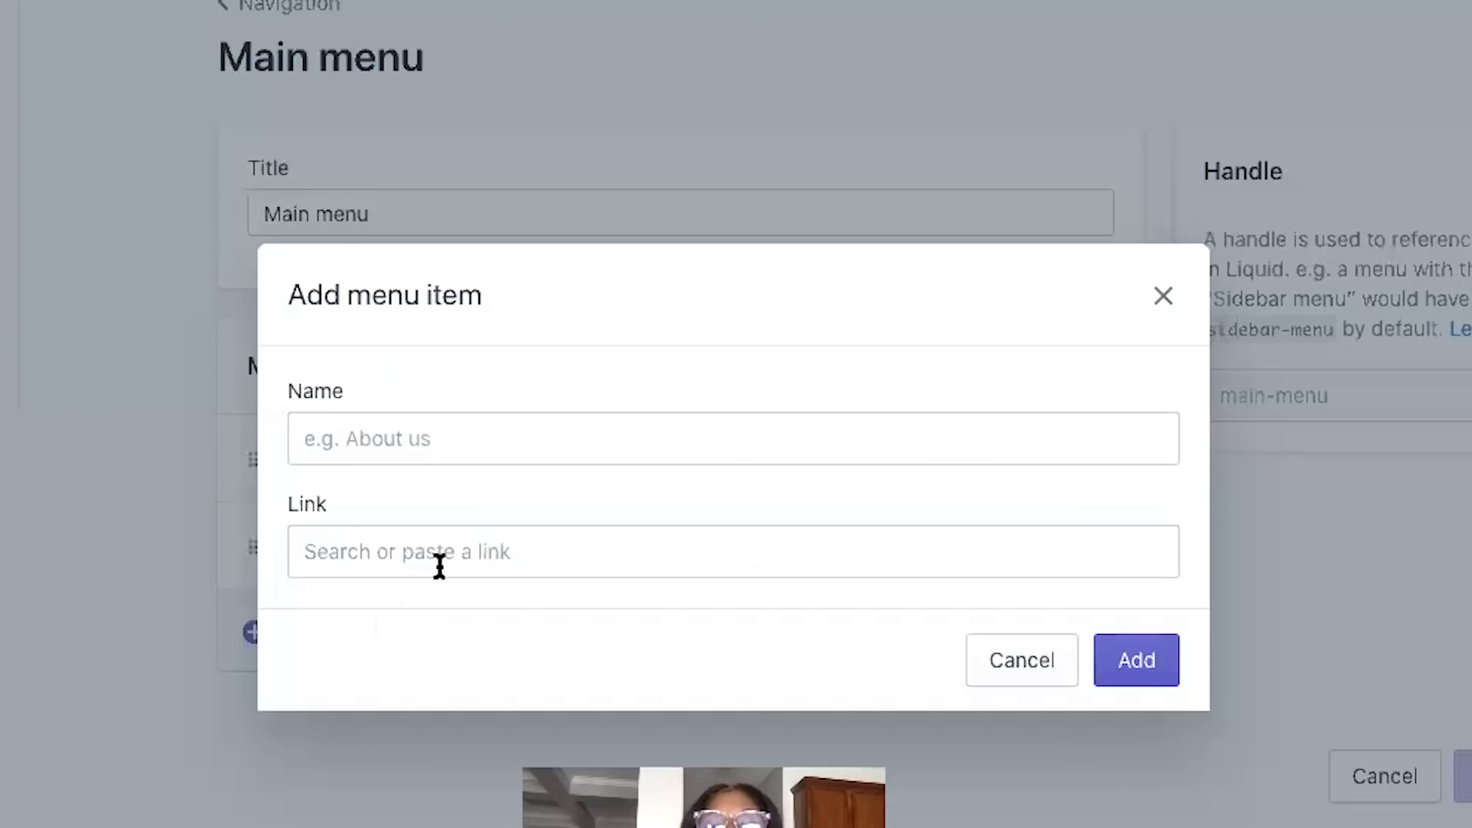
{"action": "left_click", "coordinate": [451, 553]}
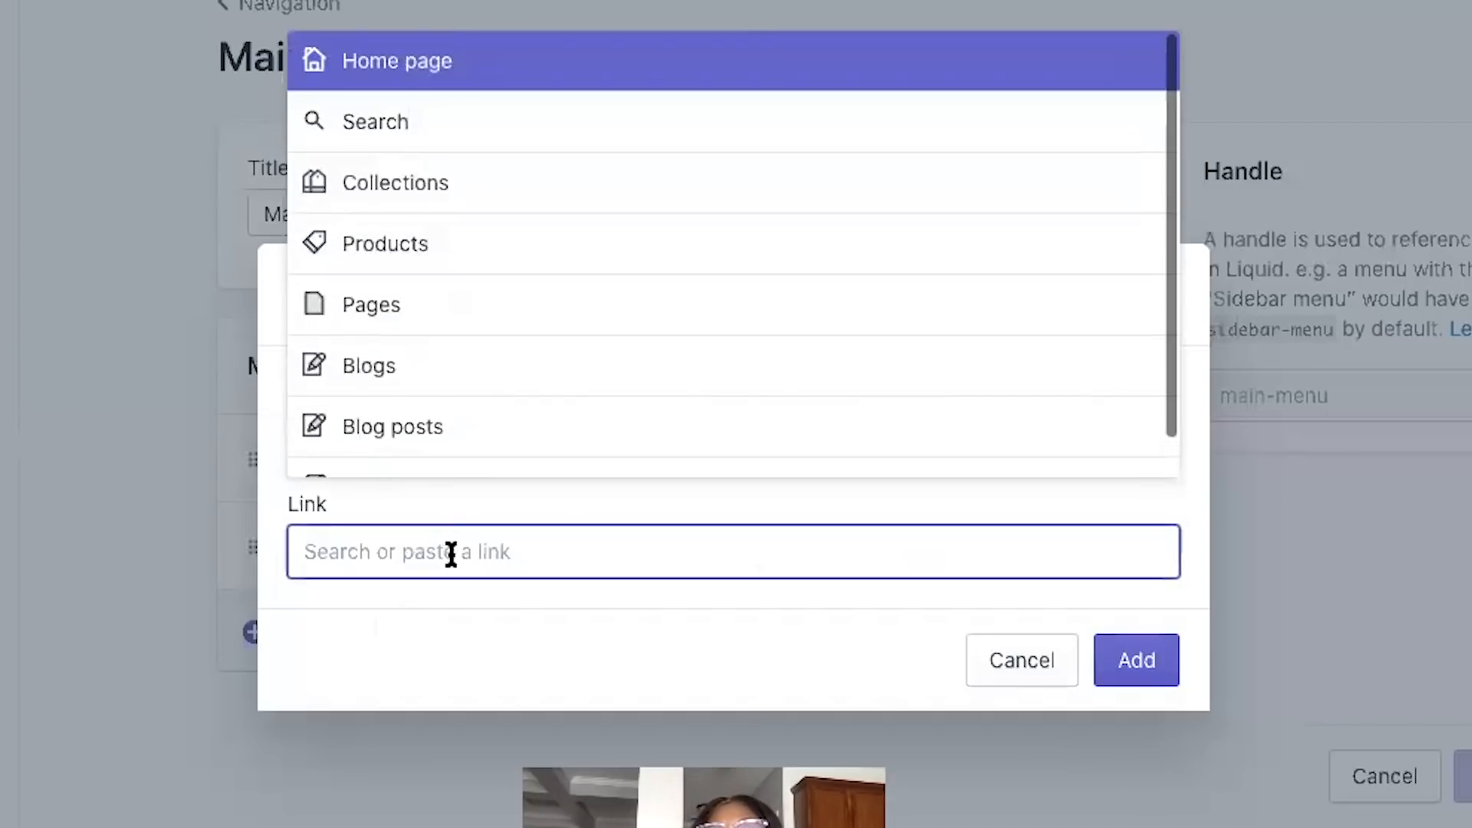
{"action": "left_click", "coordinate": [394, 201]}
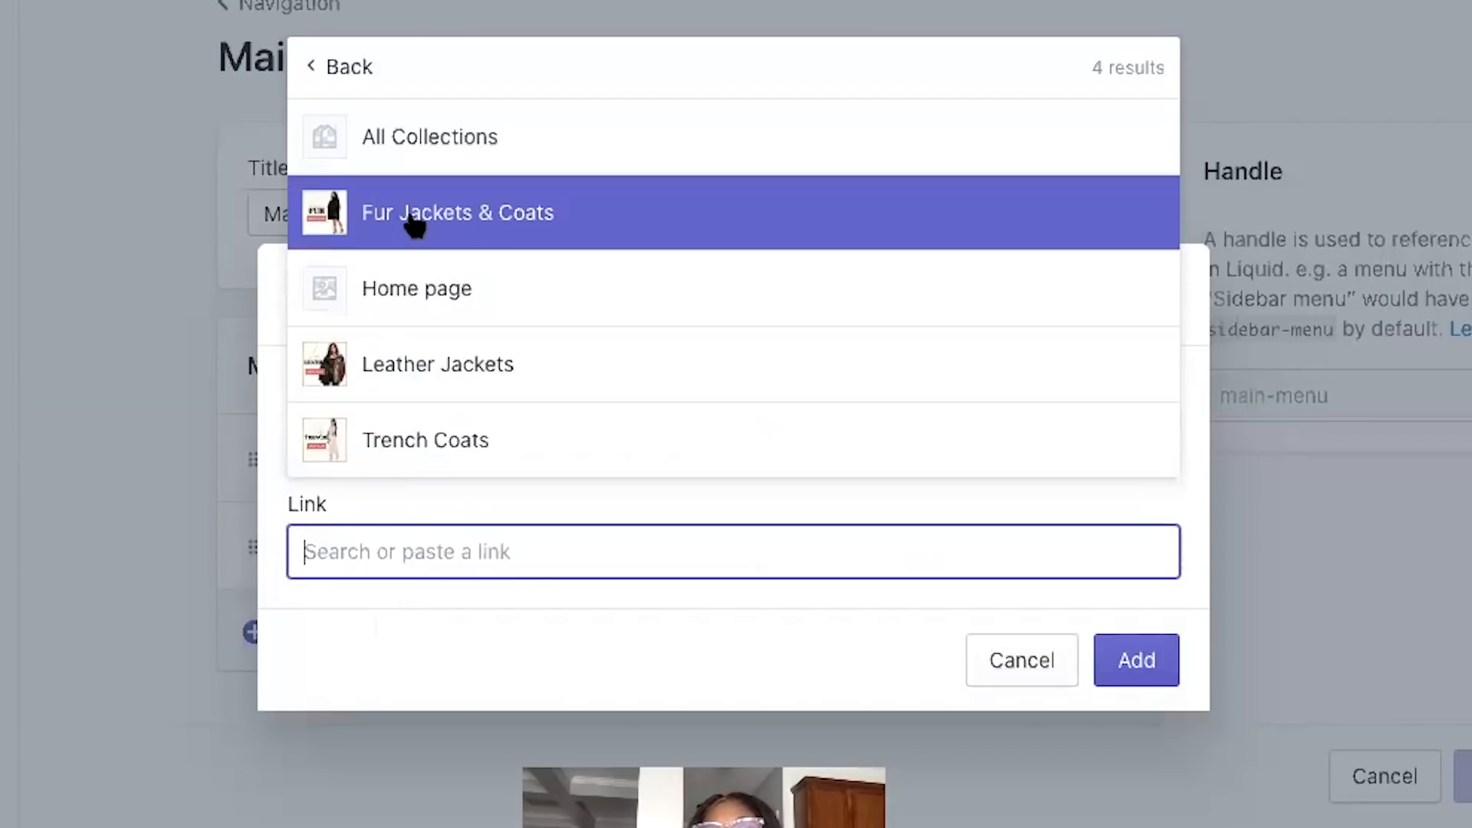
{"action": "left_click", "coordinate": [411, 221]}
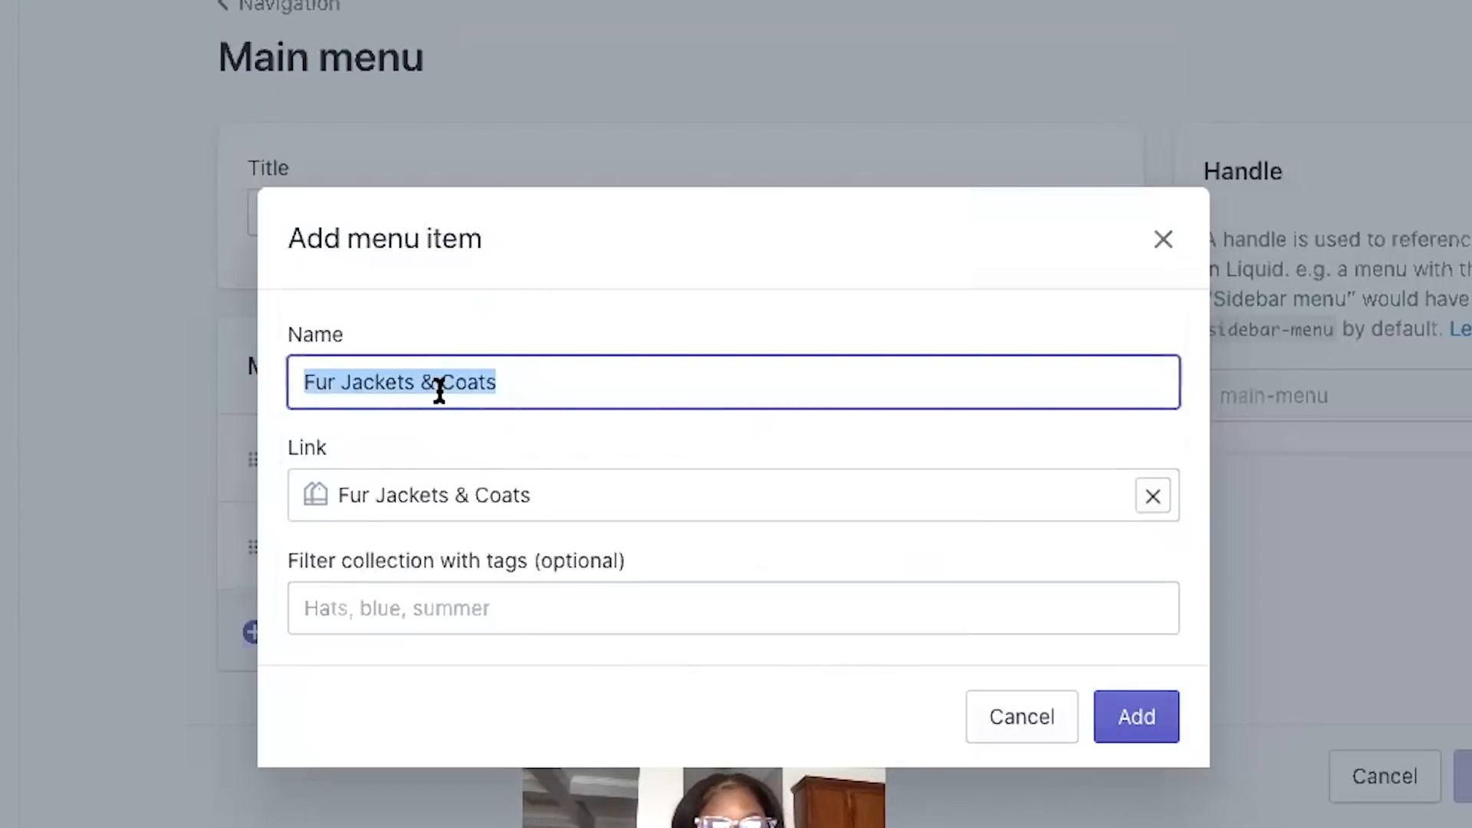
{"action": "type", "text": "Fancy"}
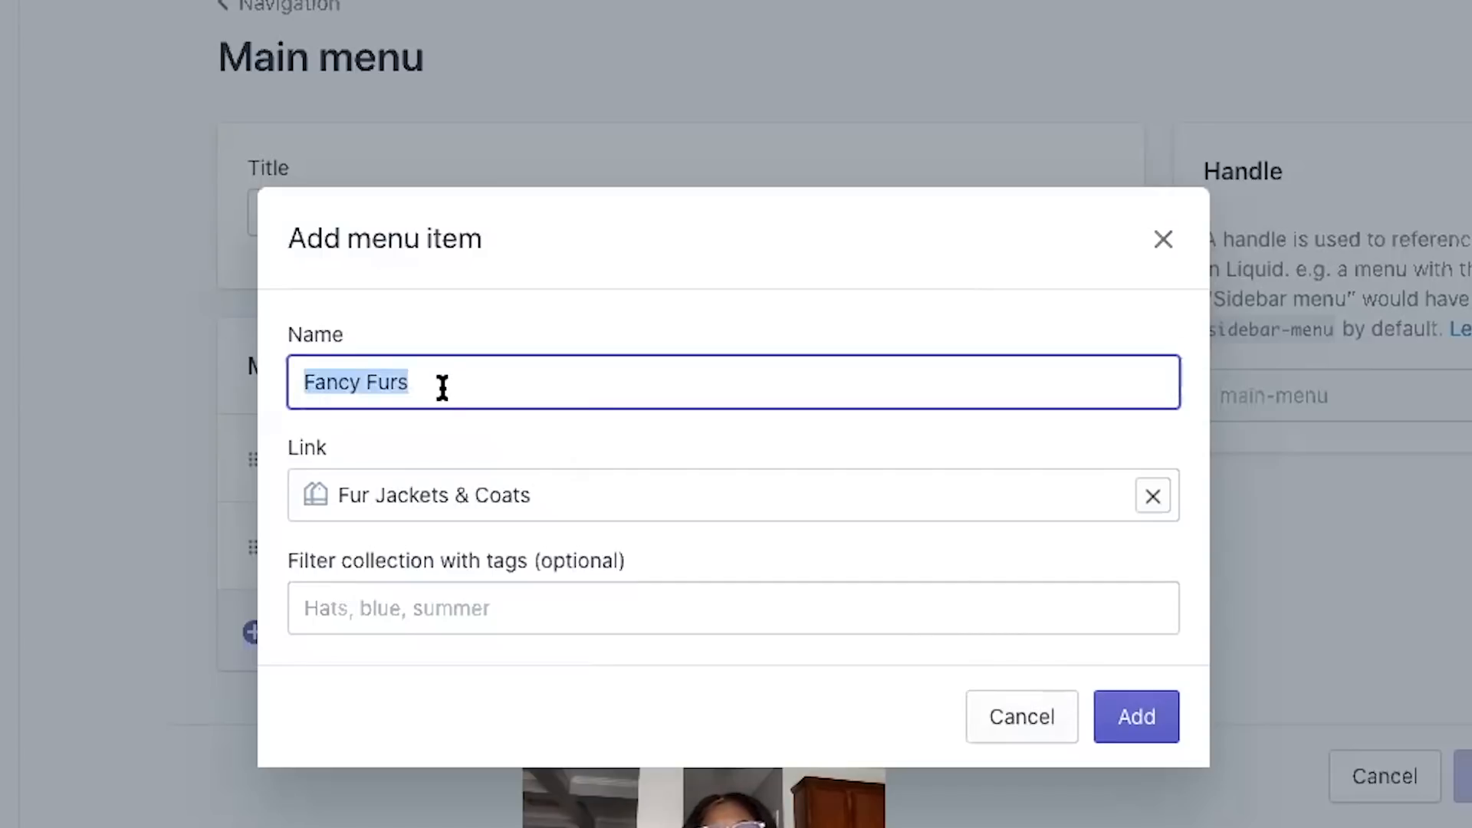
{"action": "type", "text": "Fur Coats"}
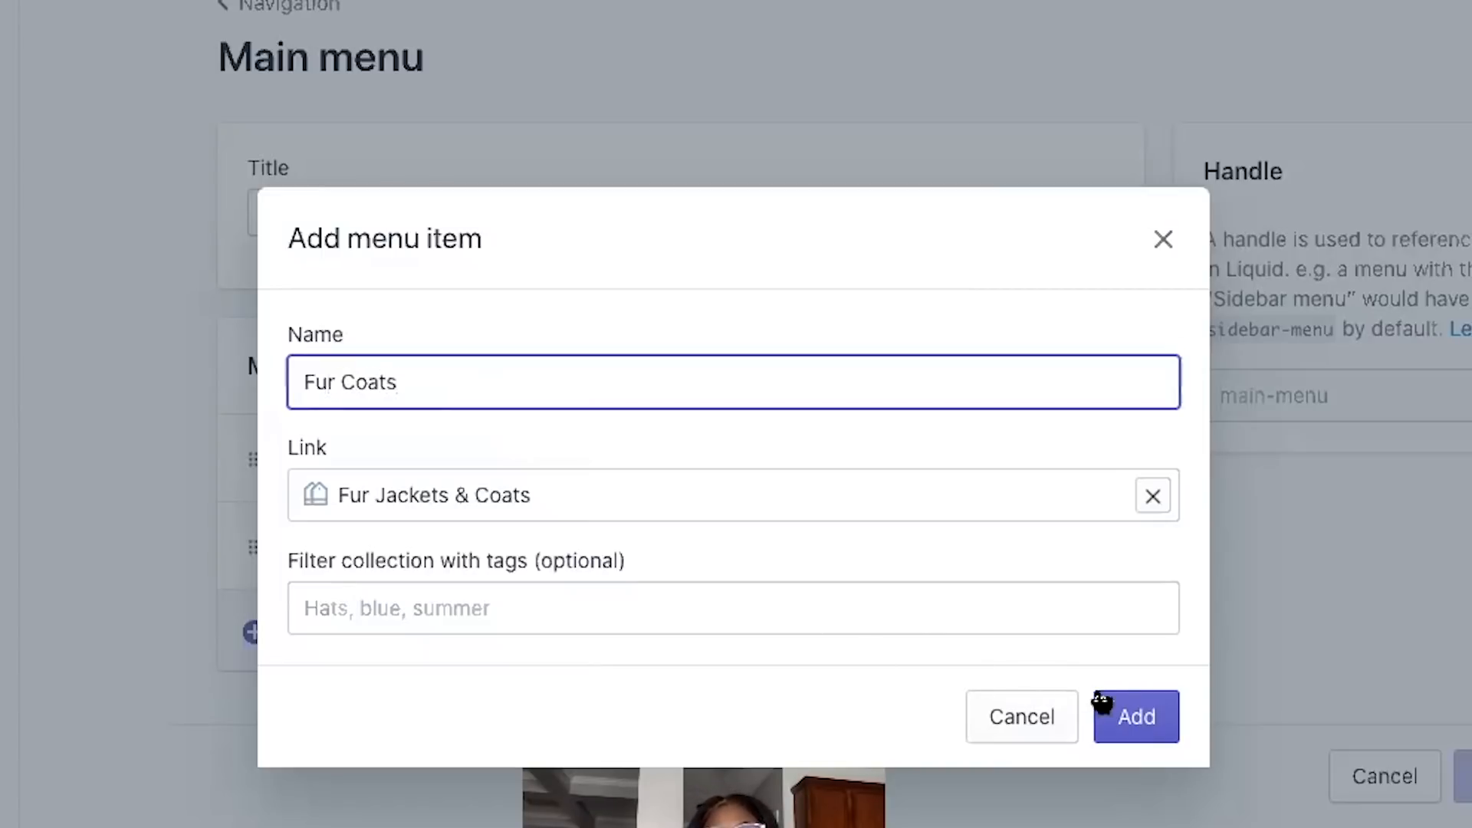
{"action": "left_click", "coordinate": [1124, 715]}
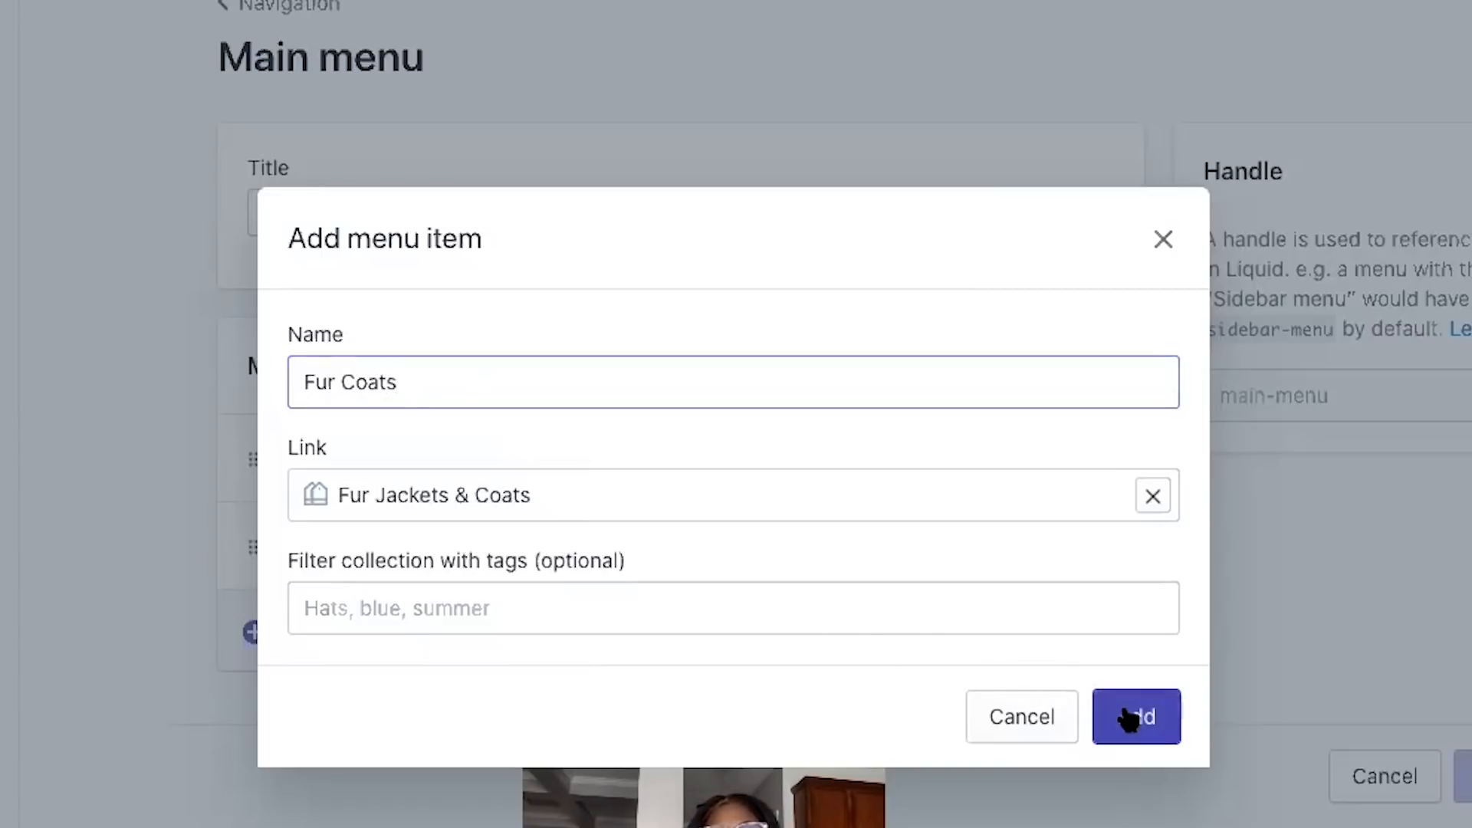
Add a Leather Jackets item to the main menu, linked to the Leather Jackets collection.
{"action": "left_click", "coordinate": [256, 716]}
{"action": "left_click", "coordinate": [490, 534]}
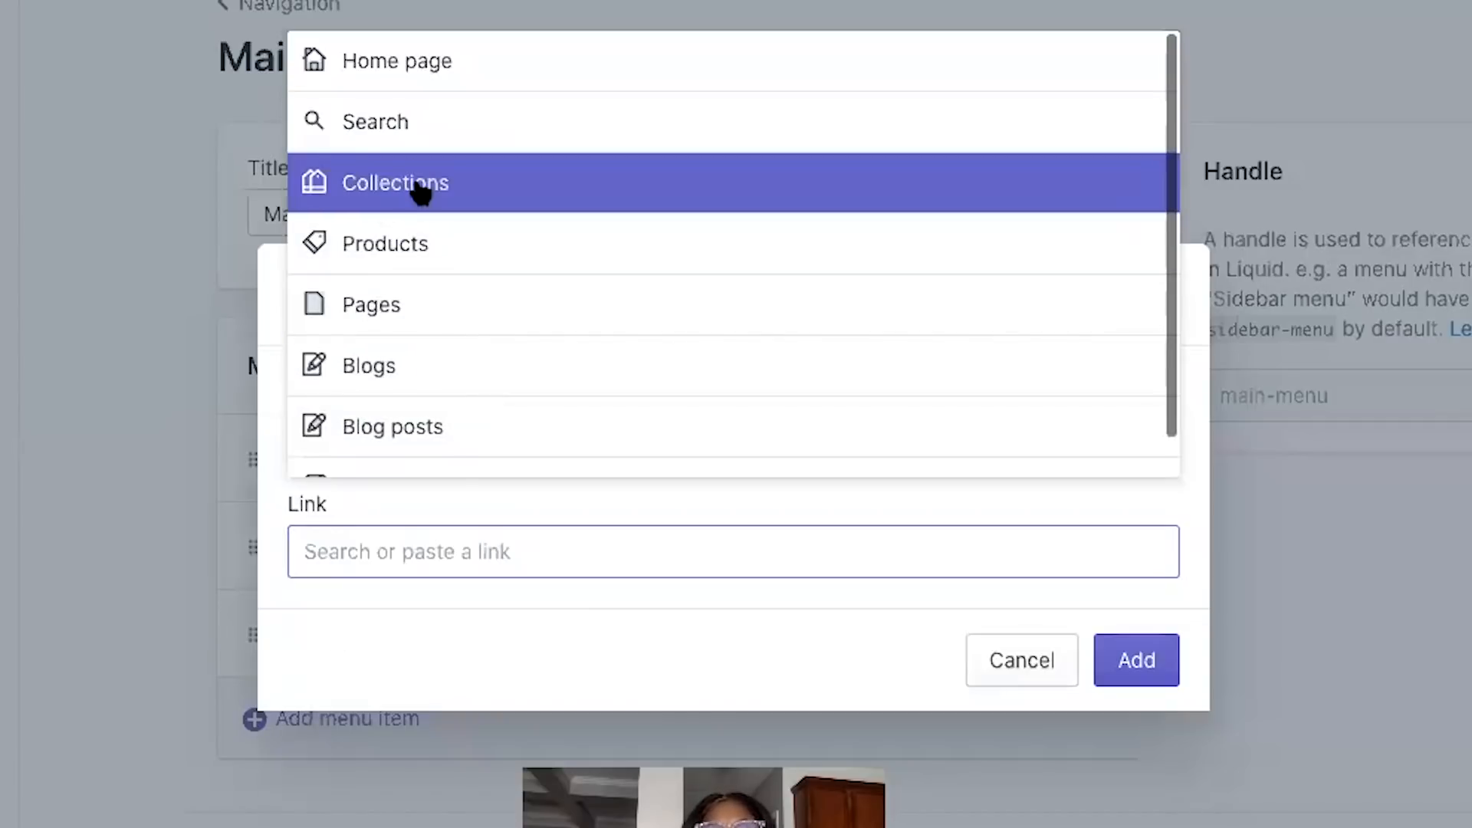
{"action": "left_click", "coordinate": [420, 184]}
{"action": "left_click", "coordinate": [495, 368]}
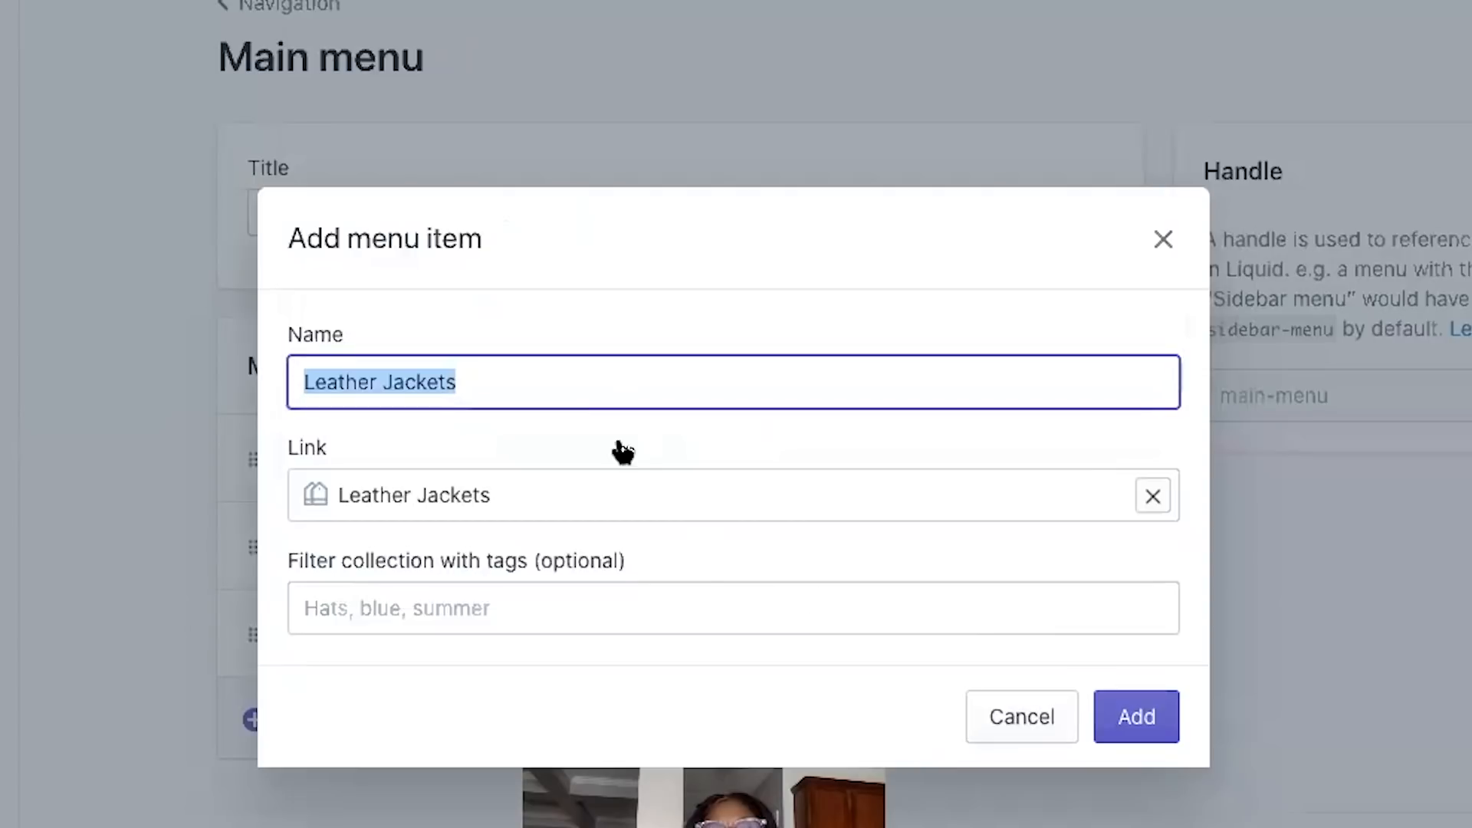
{"action": "left_click", "coordinate": [1129, 721]}
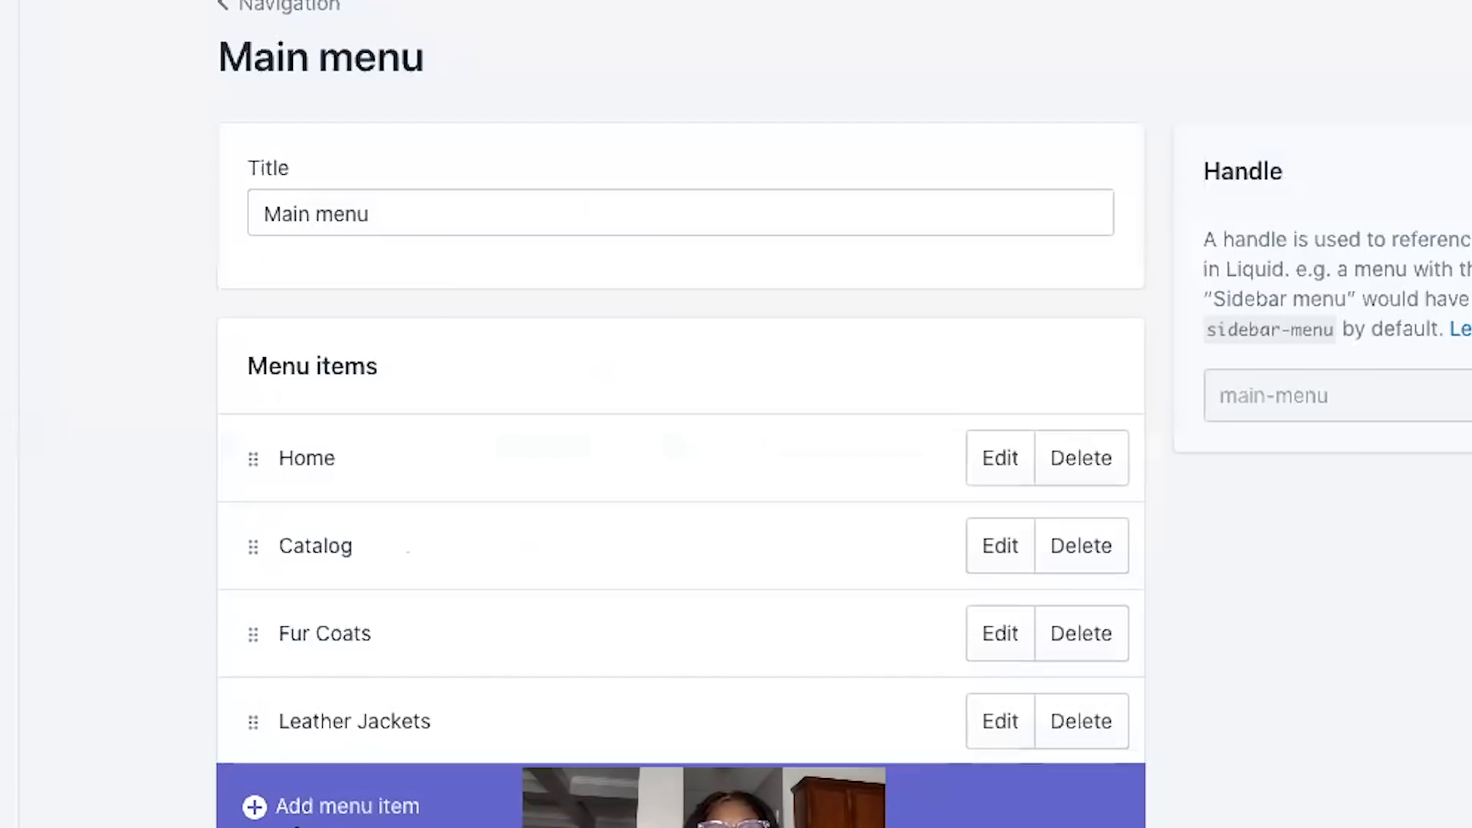
Add a Trench Coats item to the main menu, linked to the Trench Coats collection.
{"action": "left_click", "coordinate": [273, 782]}
{"action": "left_click", "coordinate": [422, 540]}
{"action": "left_click", "coordinate": [450, 740]}
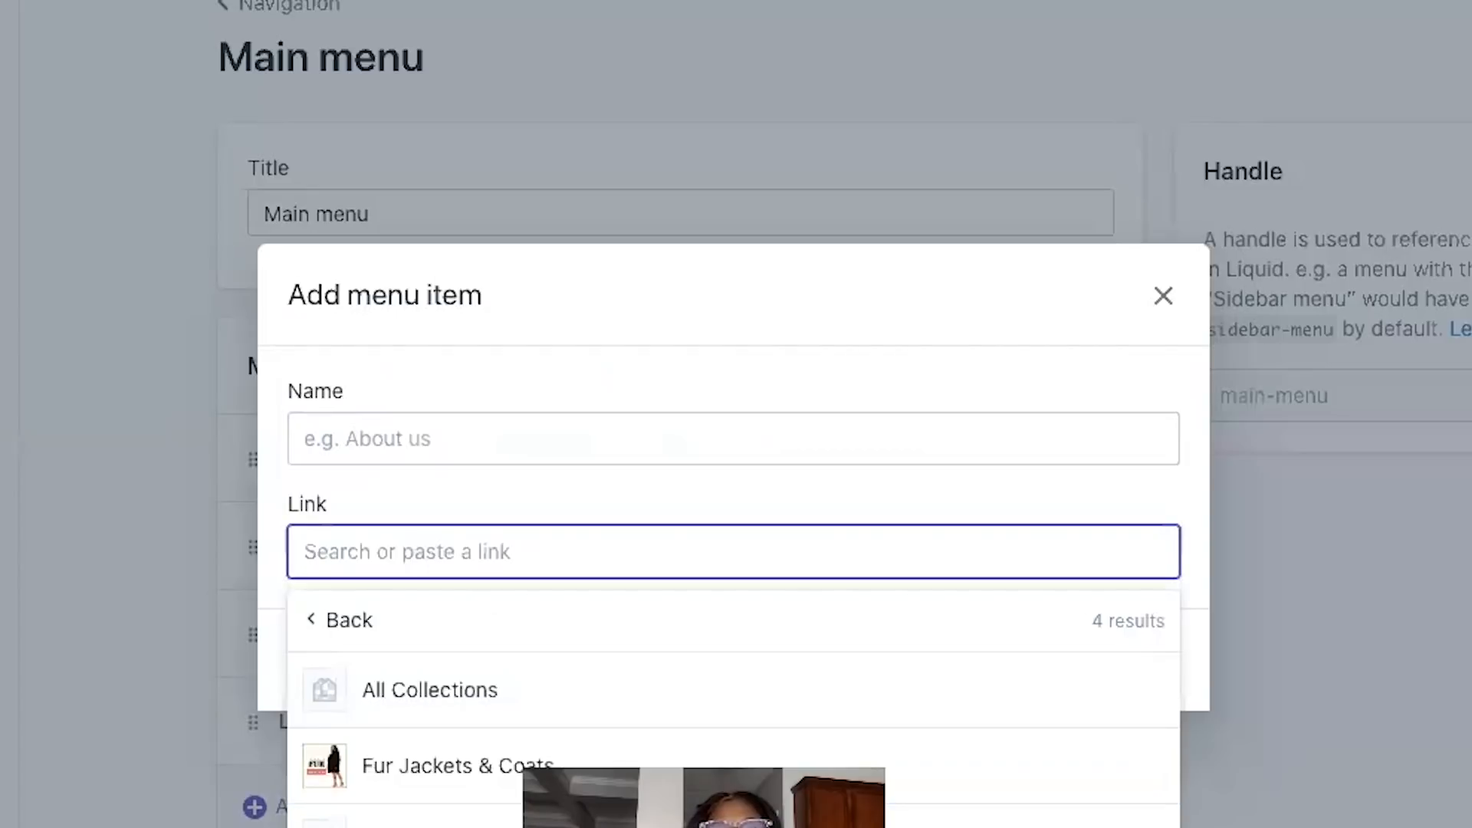
{"action": "left_click", "coordinate": [618, 821]}
{"action": "left_click", "coordinate": [1123, 721]}
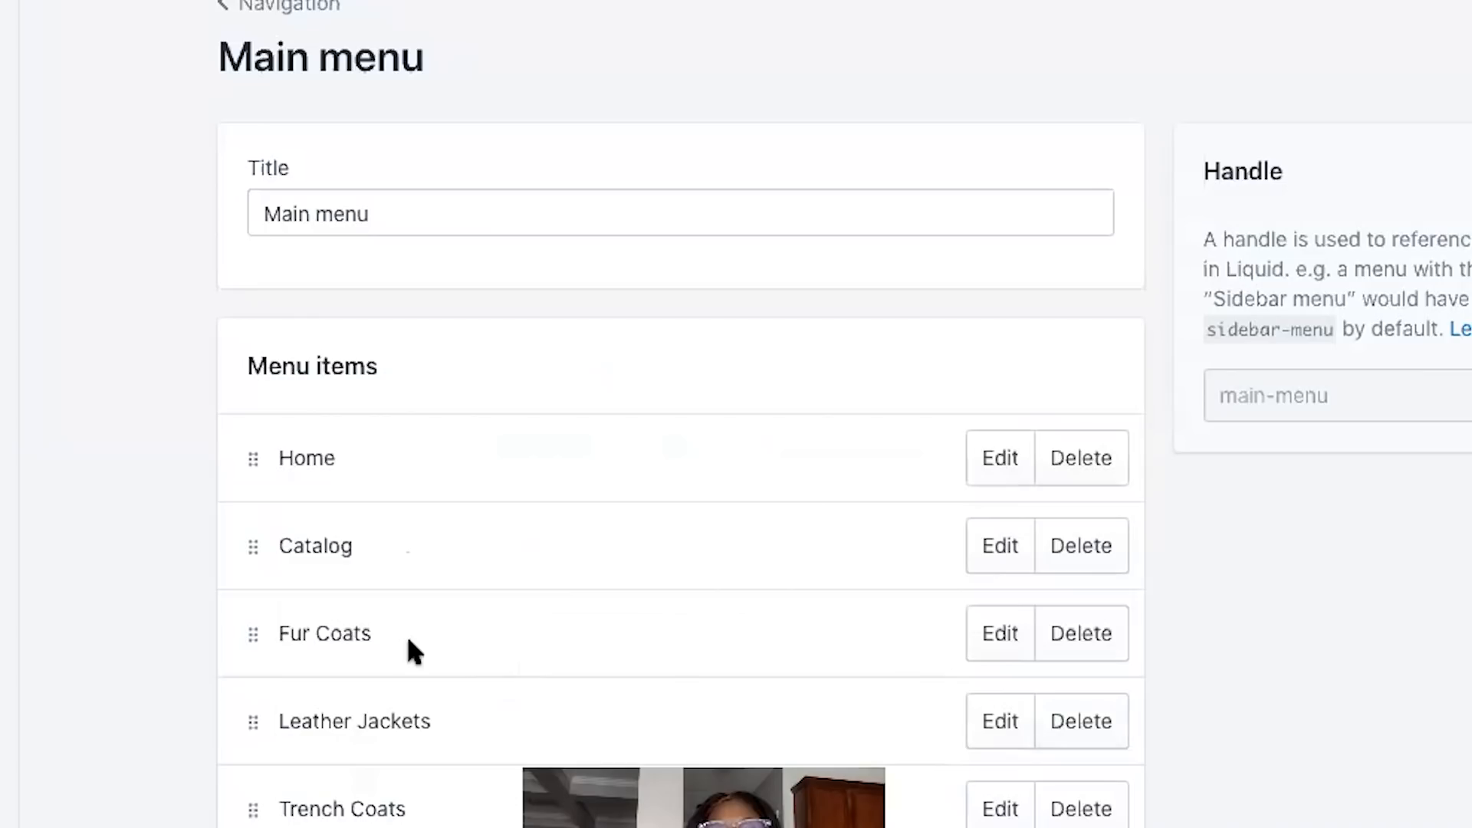
Remove the Catalog item from the main menu and save the menu.
{"action": "scroll", "coordinate": [403, 629], "scroll_direction": "down", "scroll_amount": 2}
{"action": "left_click", "coordinate": [1075, 442]}
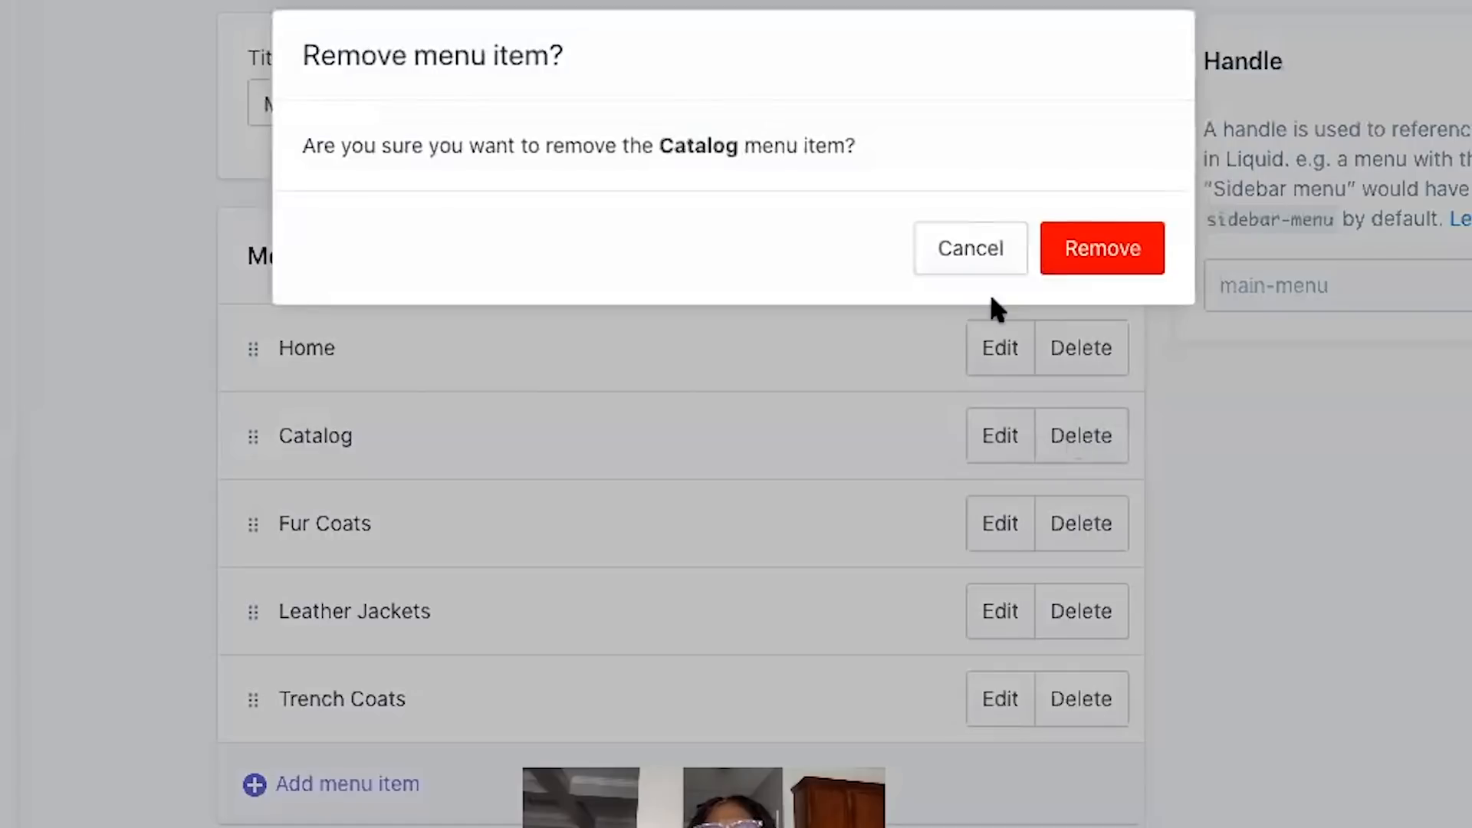
{"action": "left_click", "coordinate": [1038, 243]}
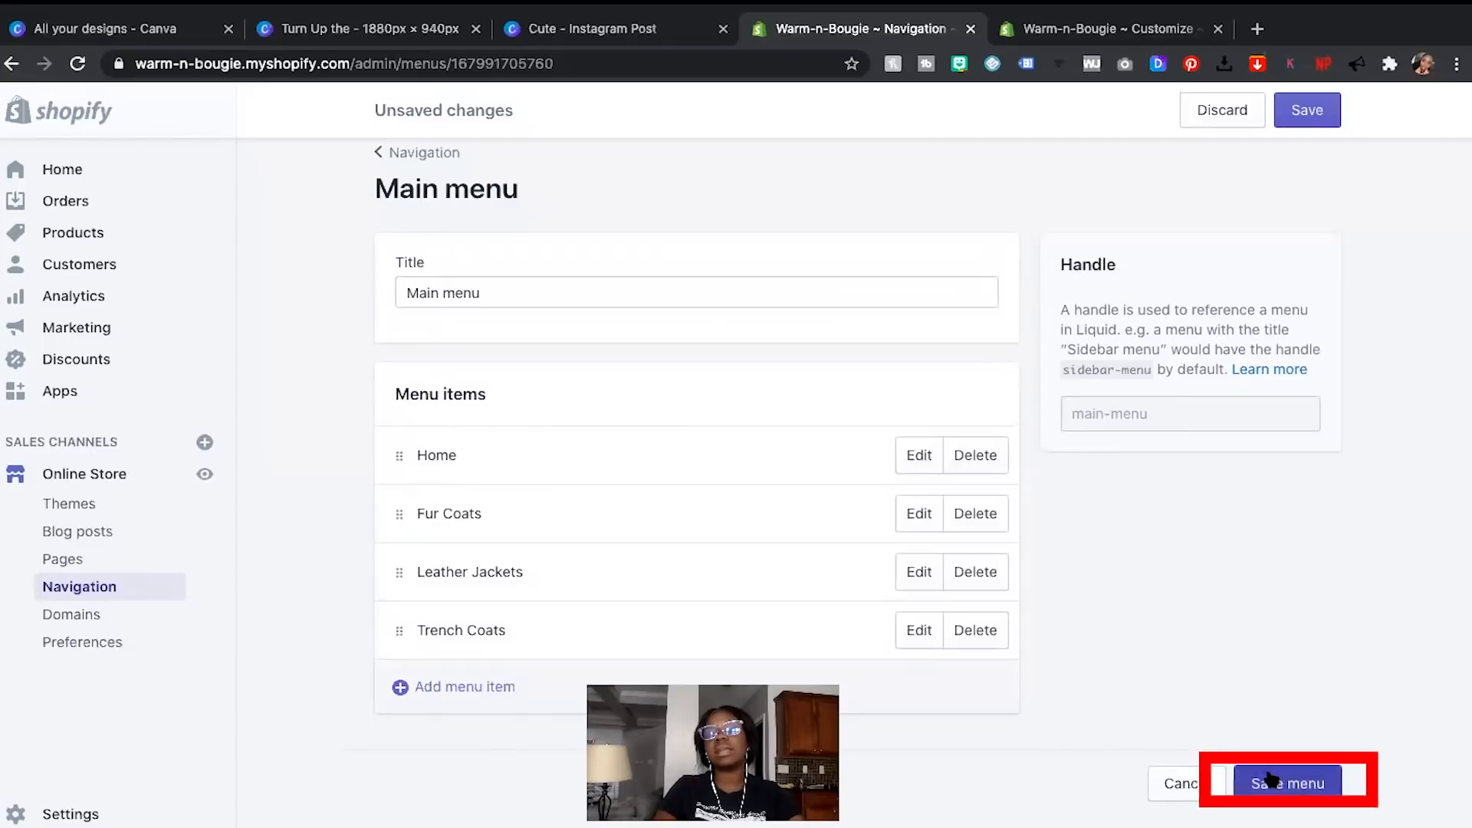
{"action": "left_click", "coordinate": [1273, 780]}
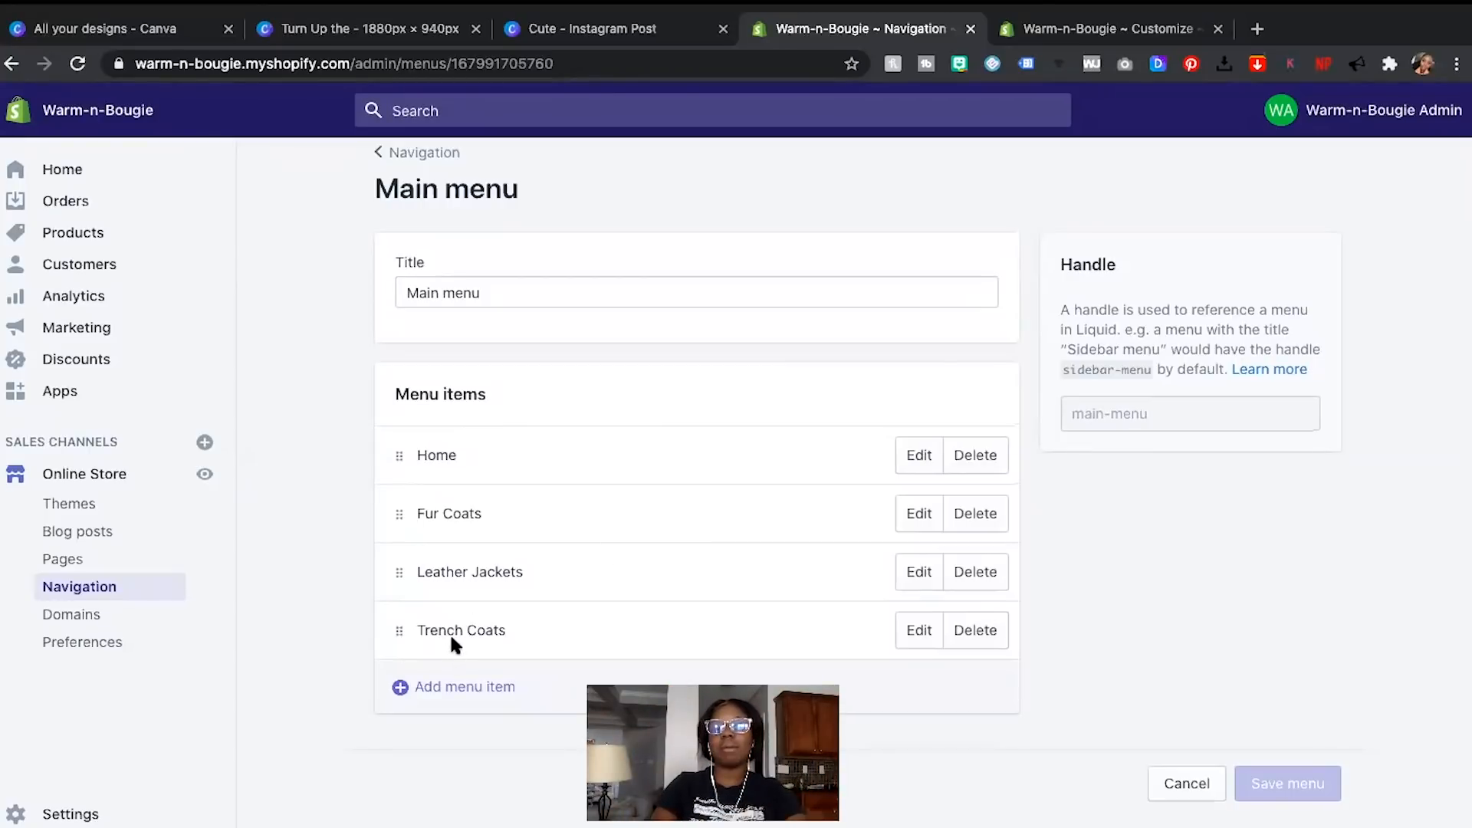
Add a main menu item named Shop All that links to All Products.
{"action": "left_click", "coordinate": [415, 688]}
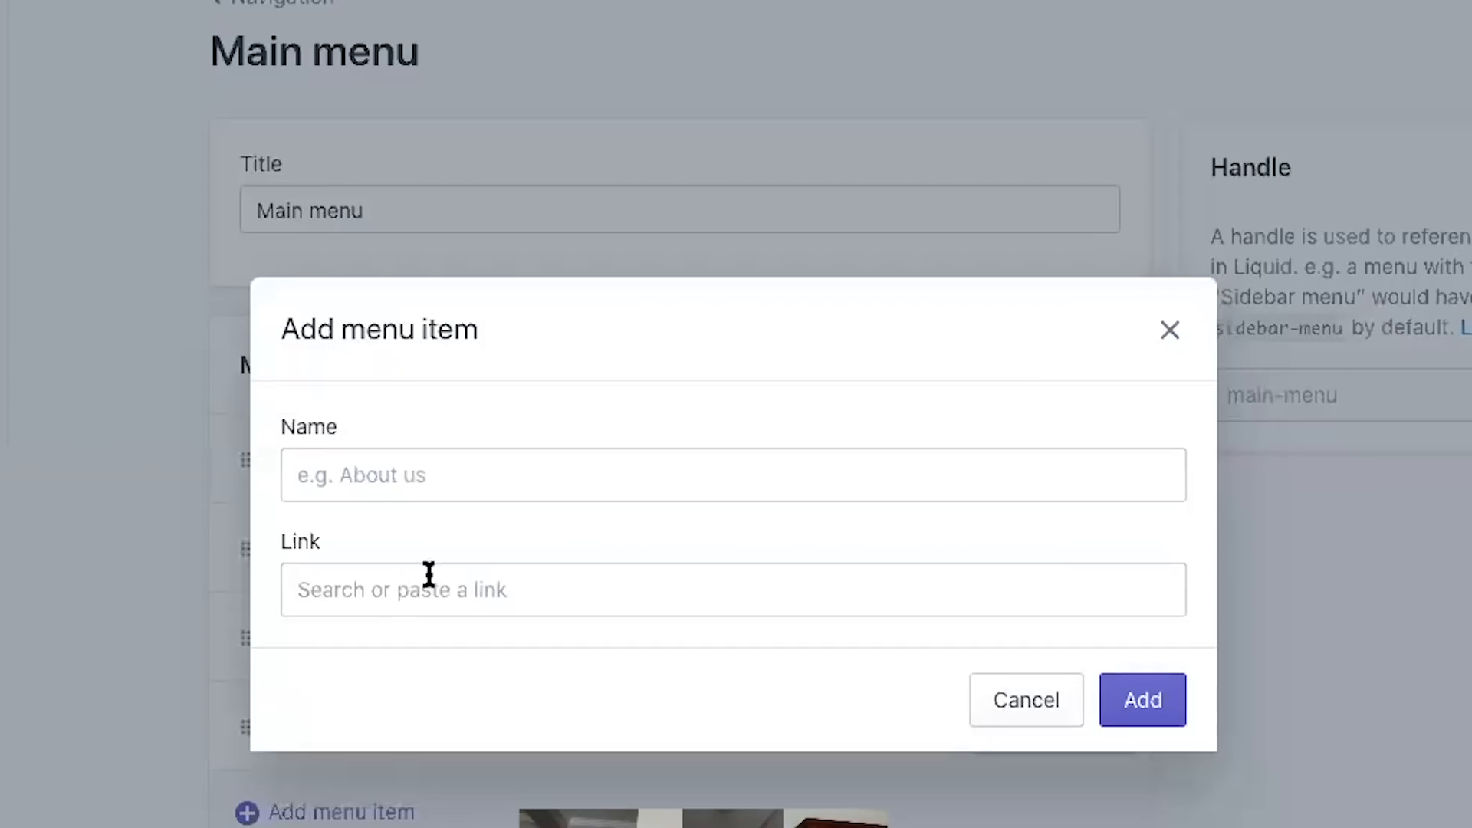
{"action": "left_click", "coordinate": [392, 478]}
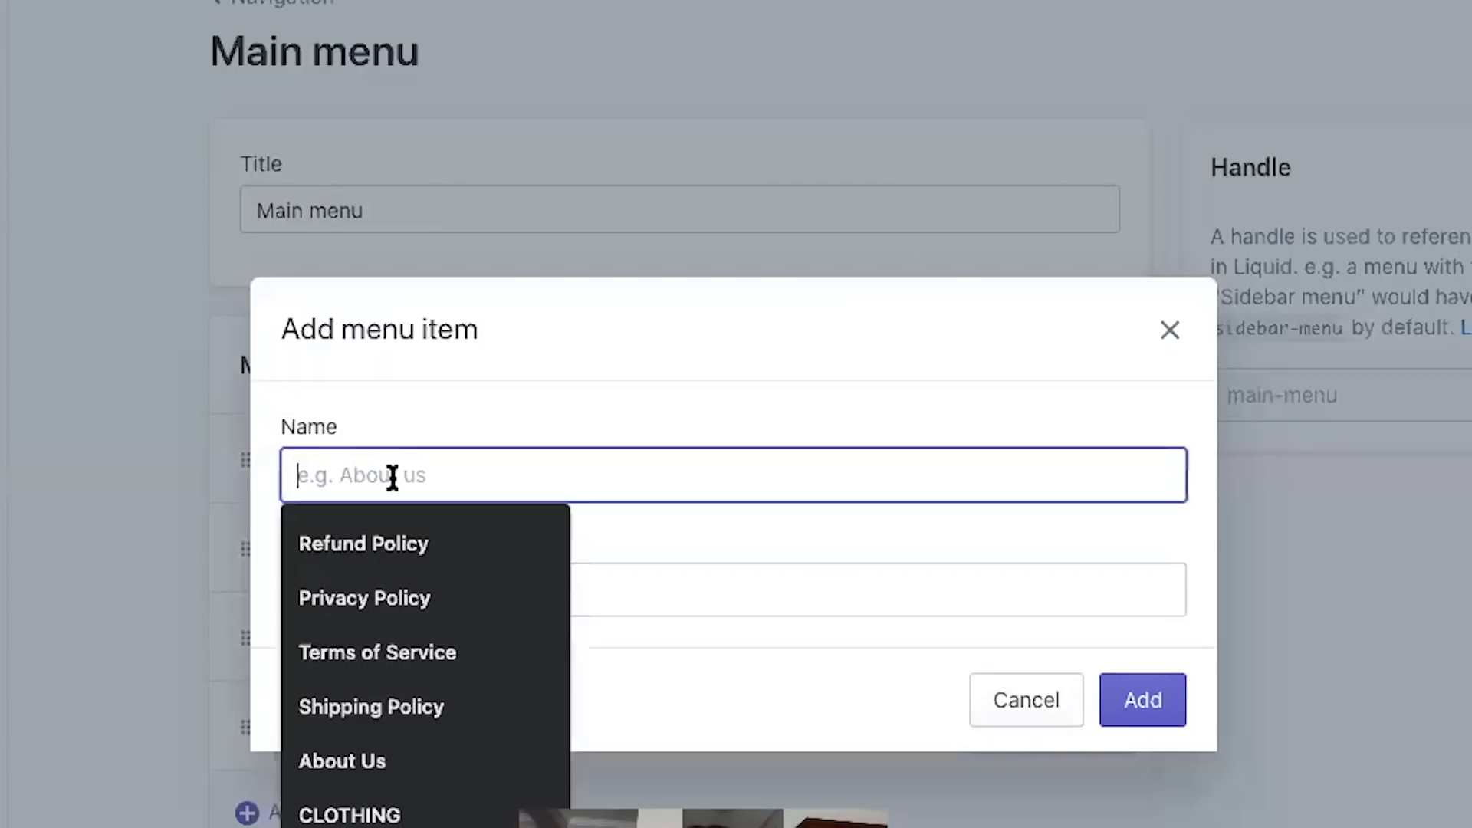
{"action": "type", "text": "Shop All"}
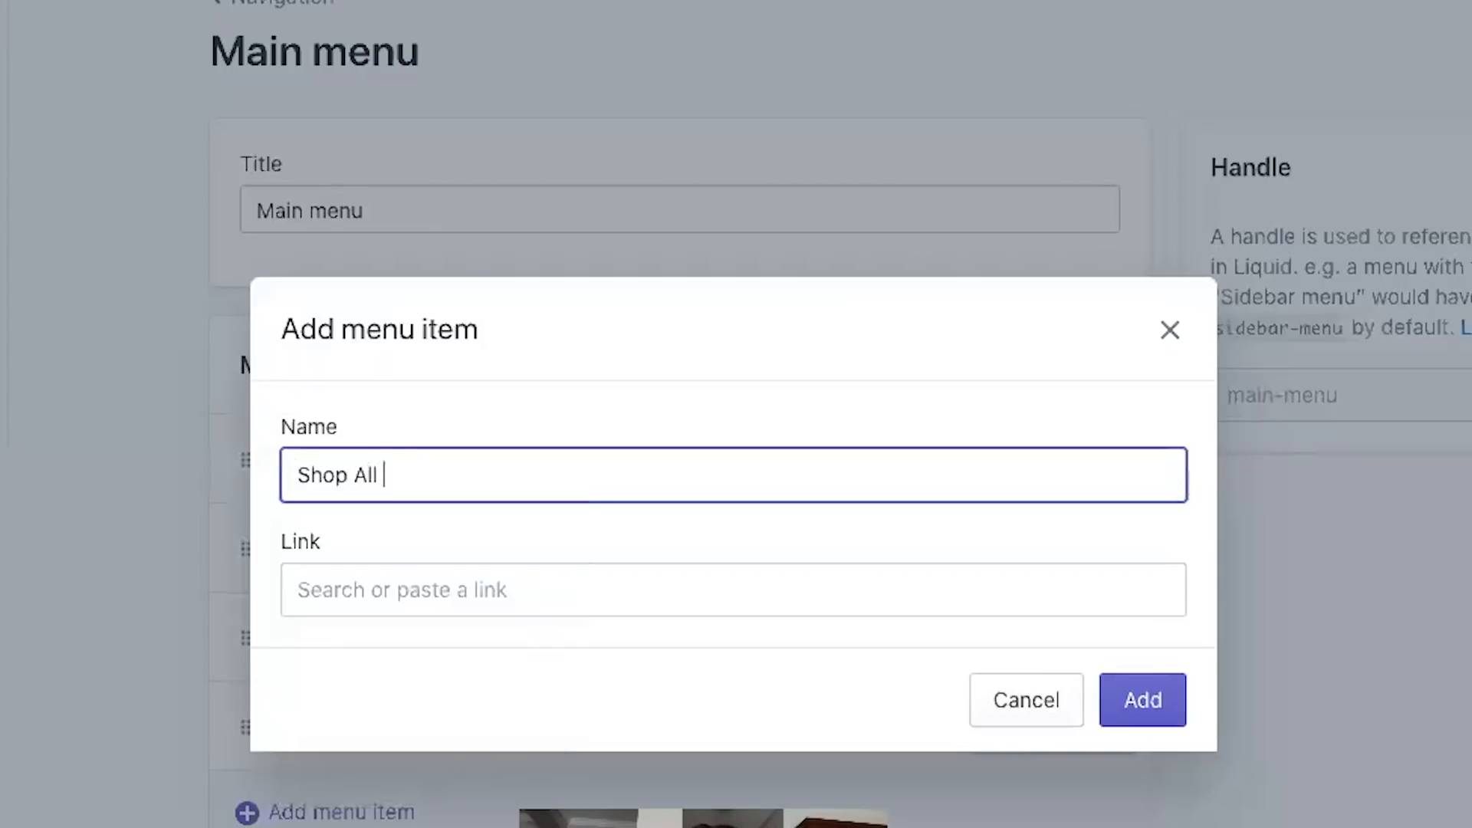
{"action": "left_click", "coordinate": [468, 590]}
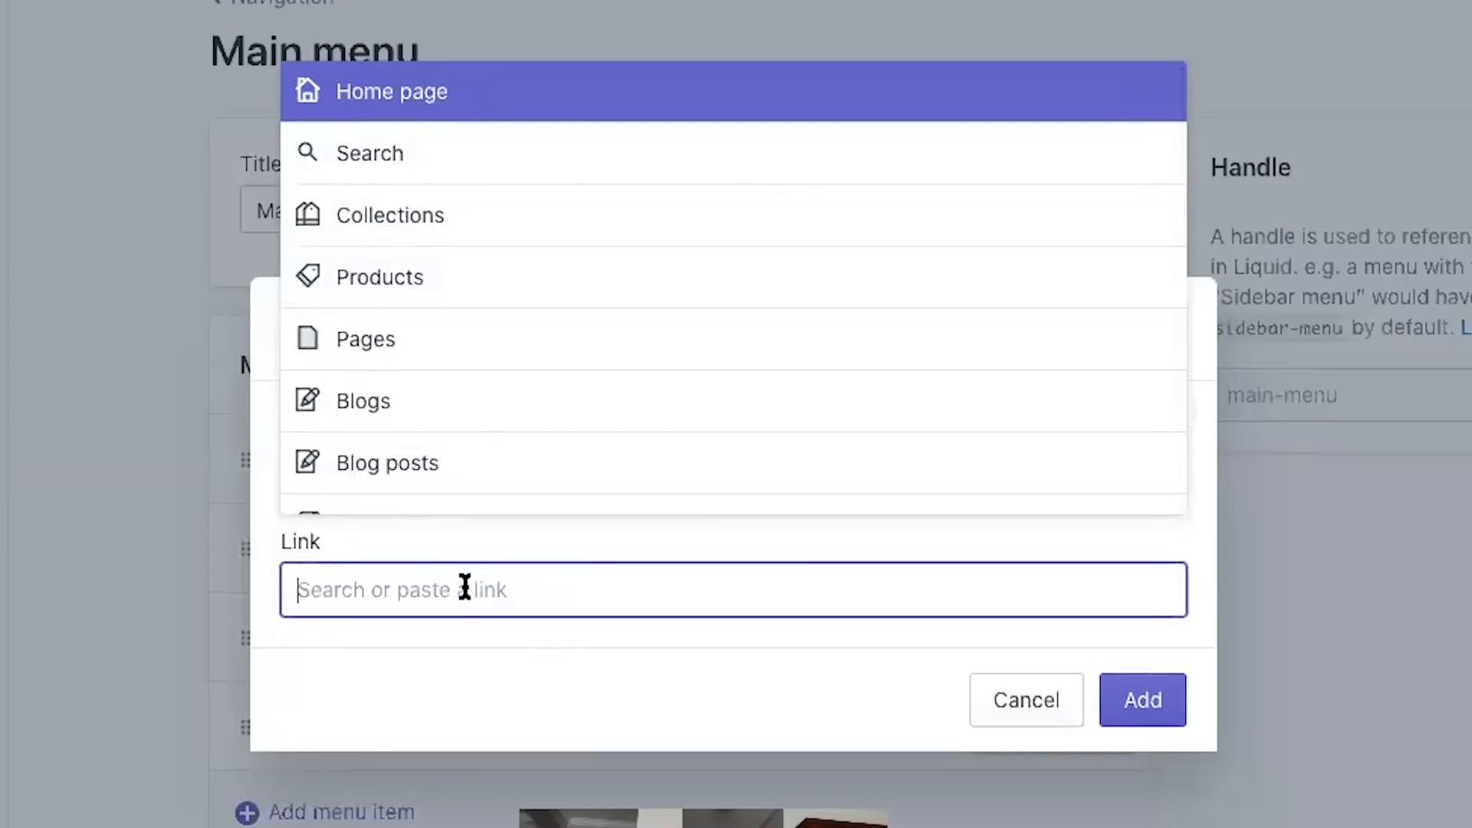
{"action": "scroll", "coordinate": [421, 394], "scroll_direction": "down", "scroll_amount": 1}
{"action": "scroll", "coordinate": [427, 397], "scroll_direction": "up", "scroll_amount": 1}
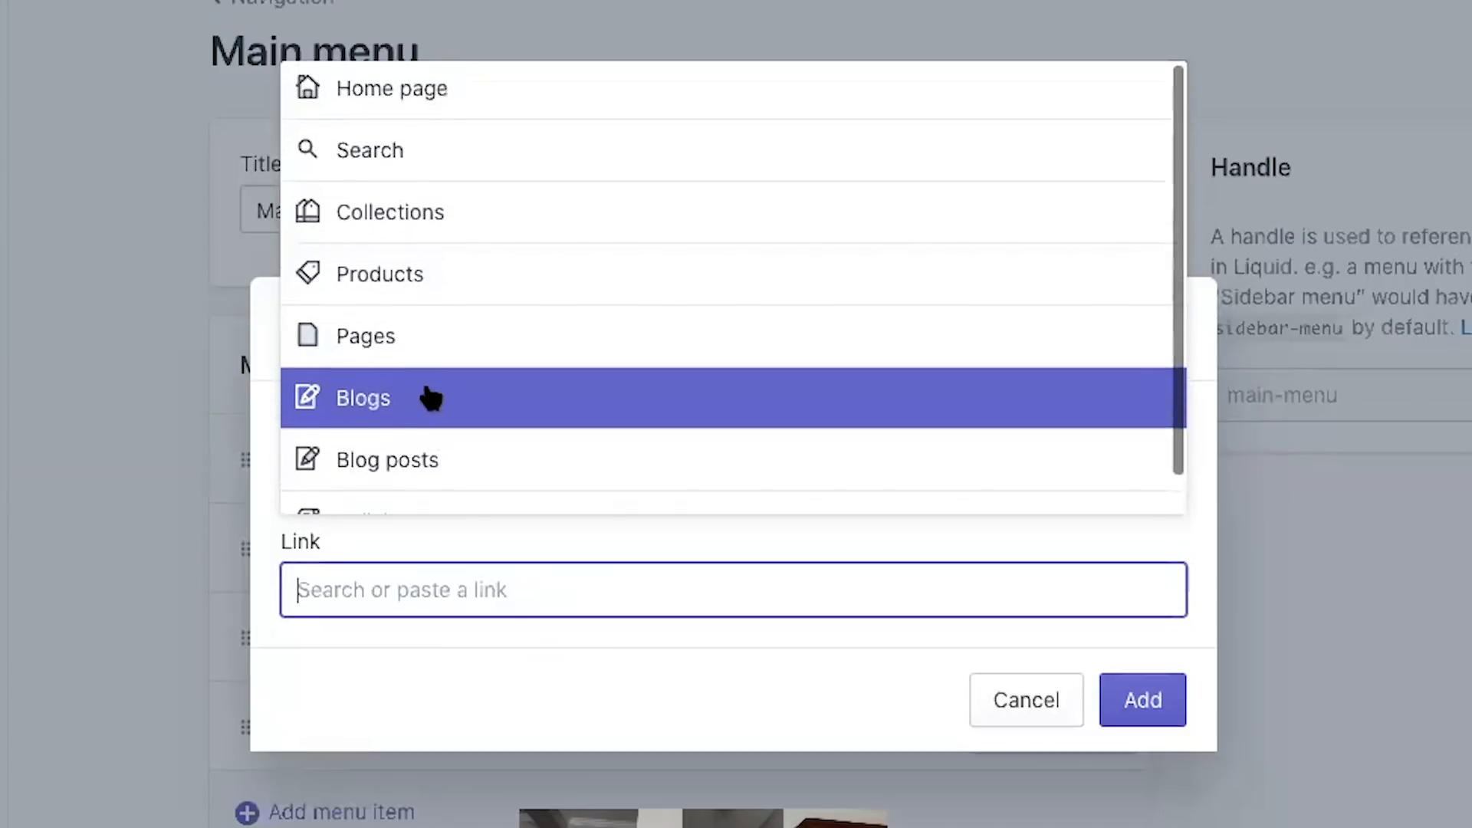
{"action": "left_click", "coordinate": [399, 277]}
{"action": "left_click", "coordinate": [431, 397]}
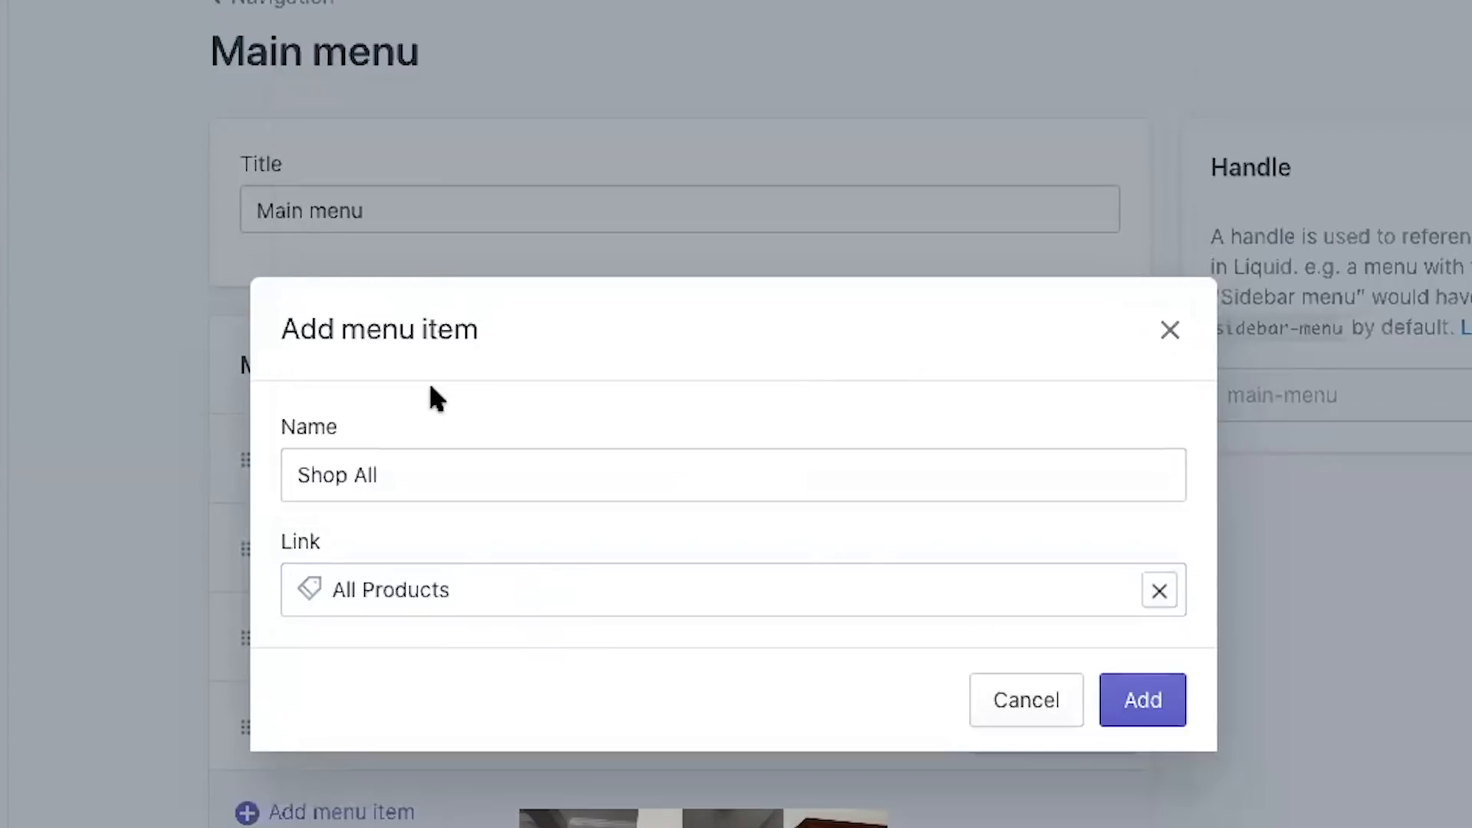
{"action": "left_click", "coordinate": [1120, 702]}
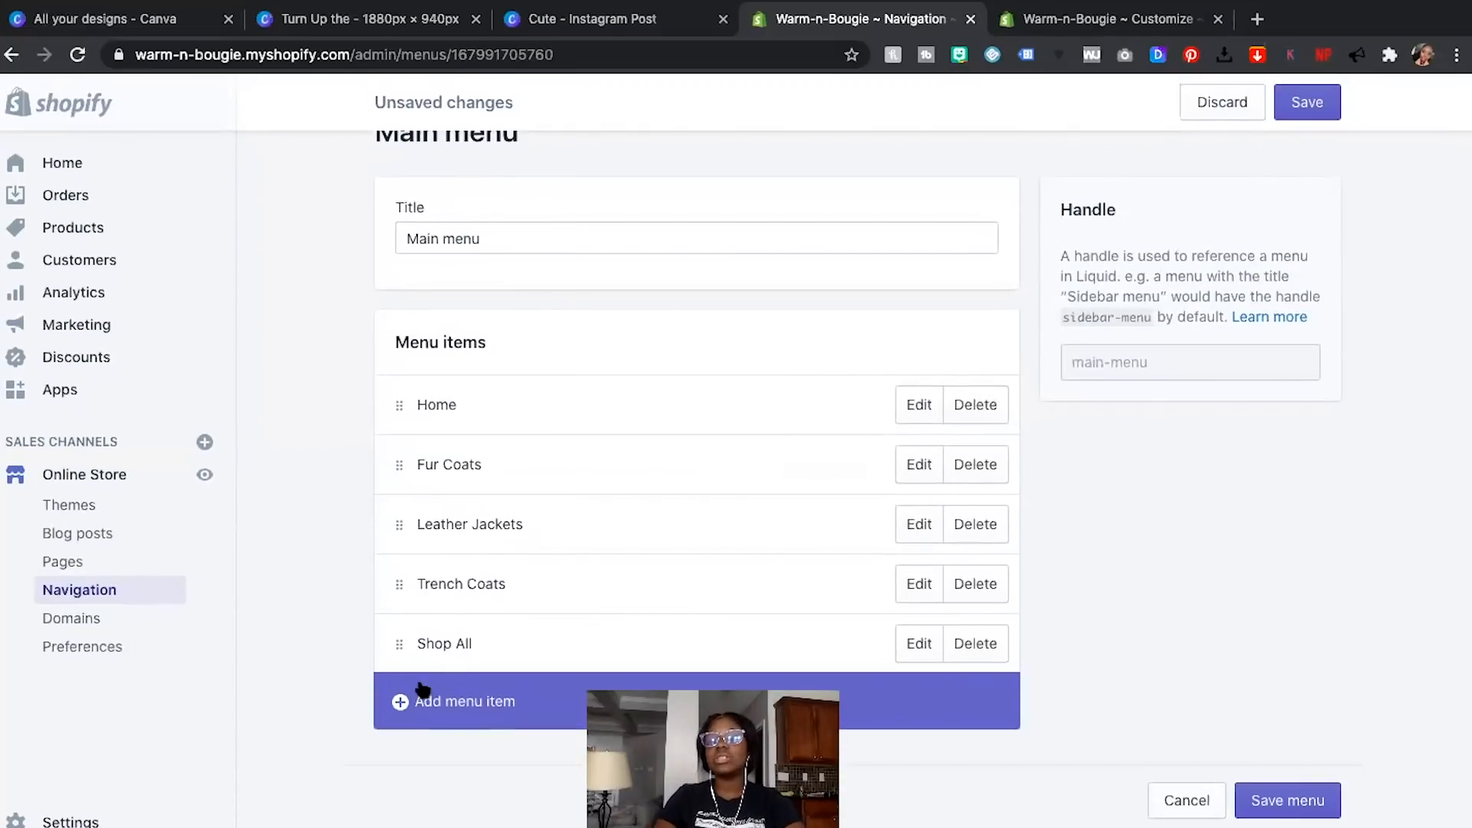
Add a second Leather Jackets item below Shop All in the main menu, linked to the Leather Jackets collection.
{"action": "left_click", "coordinate": [427, 703]}
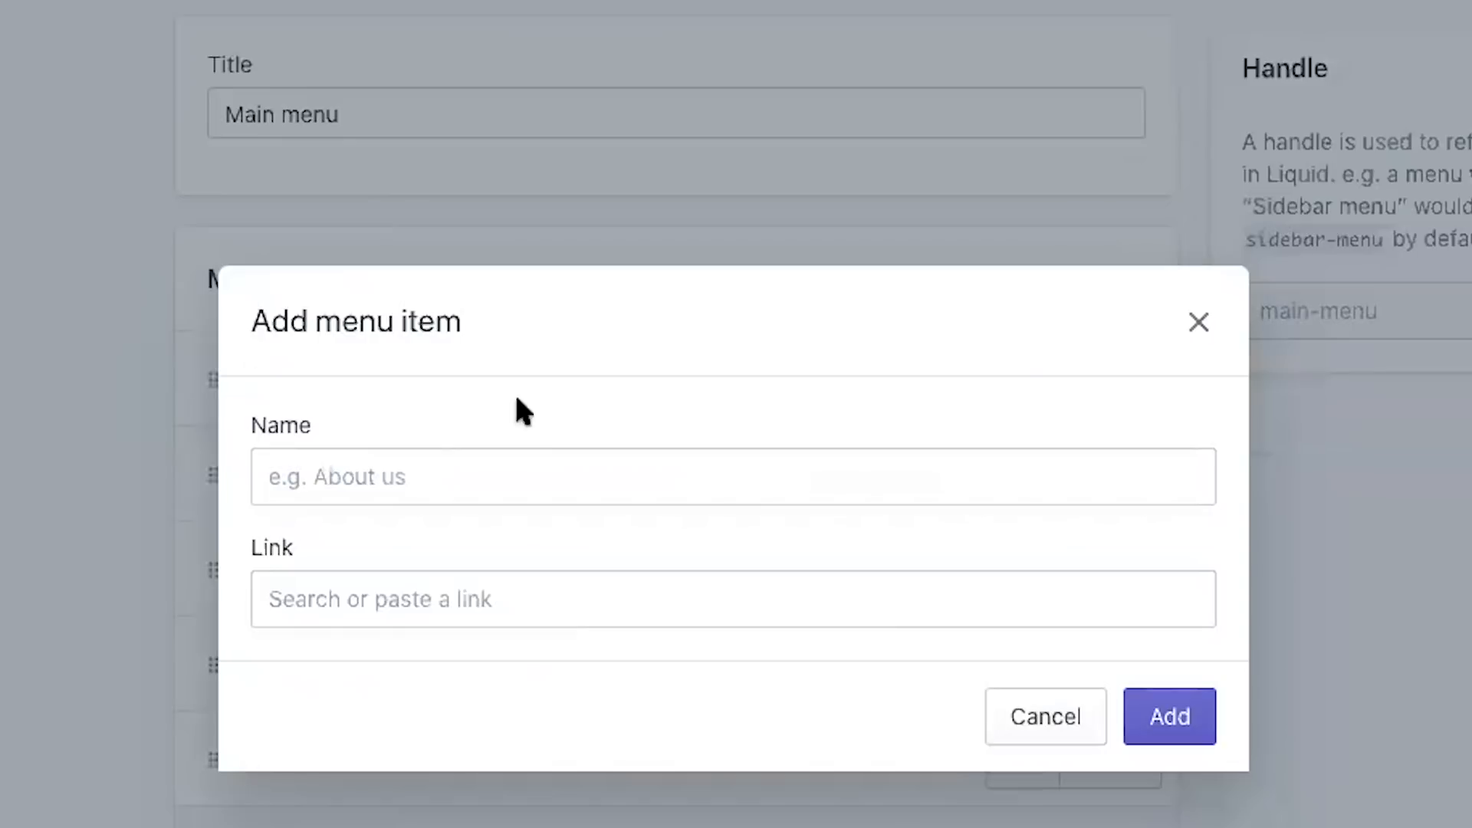
{"action": "left_click", "coordinate": [495, 593]}
{"action": "left_click", "coordinate": [483, 221]}
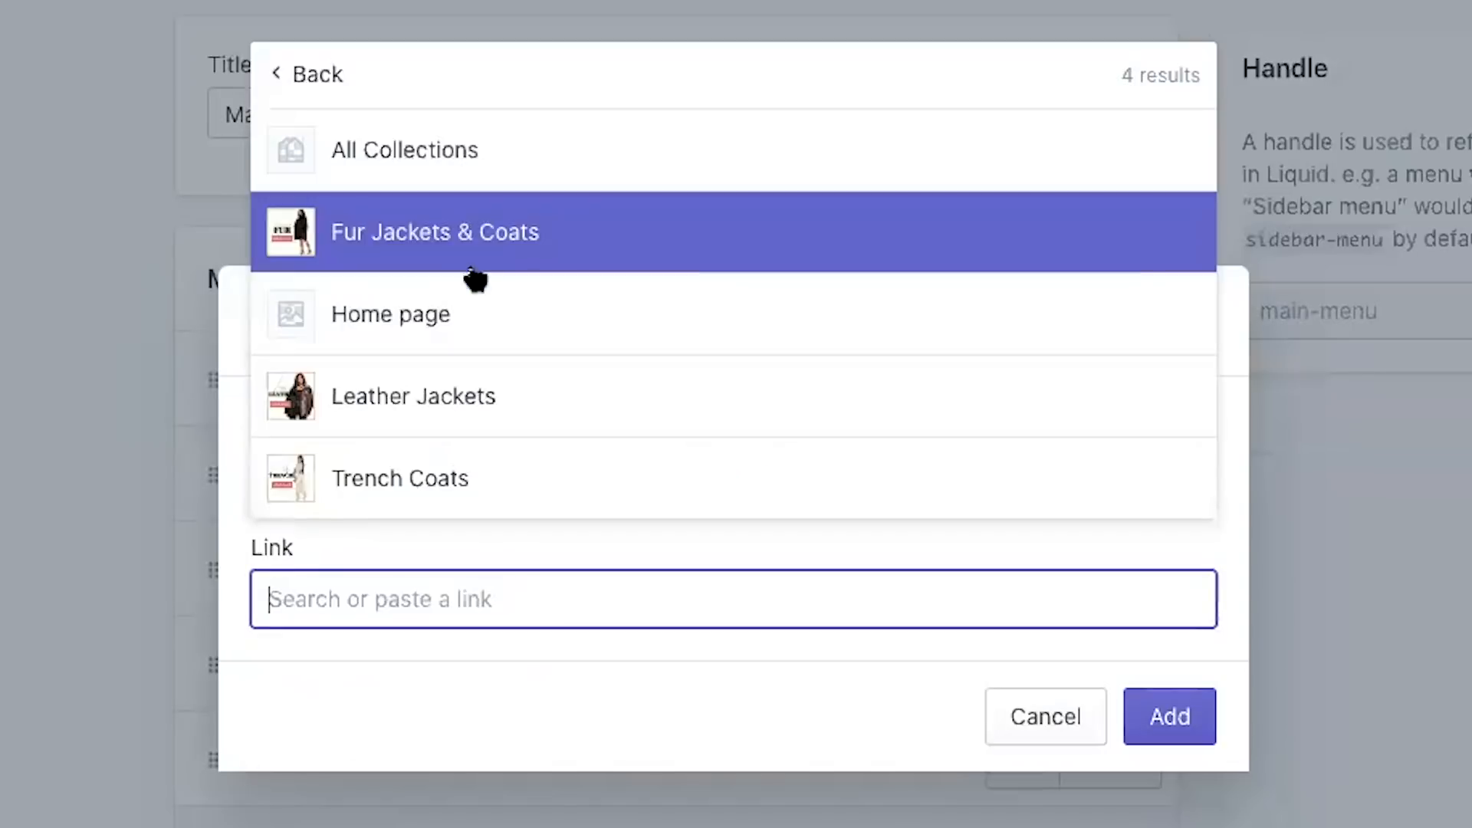
{"action": "left_click", "coordinate": [450, 395]}
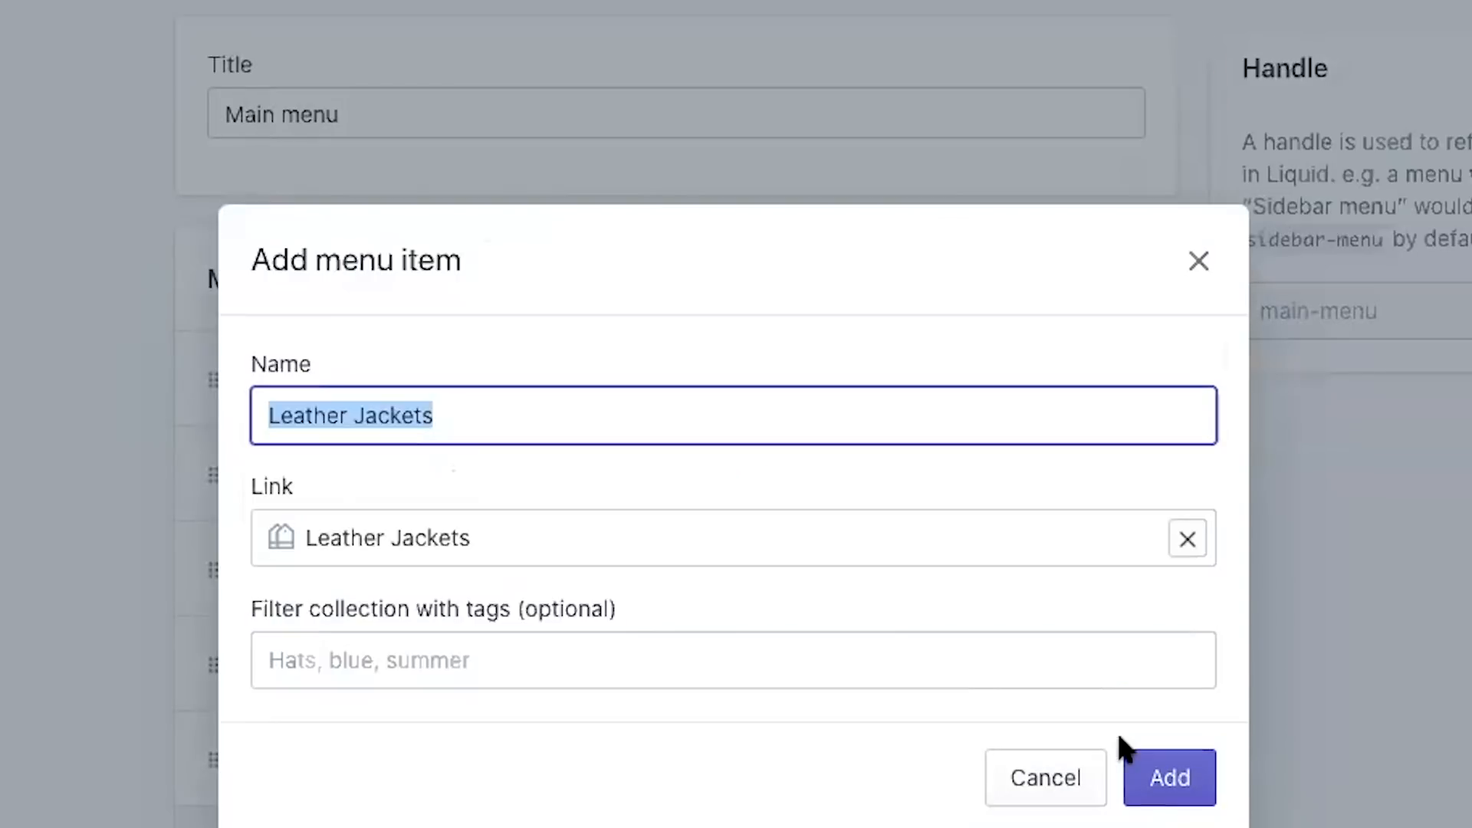
{"action": "left_click", "coordinate": [1158, 783]}
Add a second Trench Coats item to the end of the main menu, linked to the Trench Coats collection.
{"action": "left_click", "coordinate": [316, 827]}
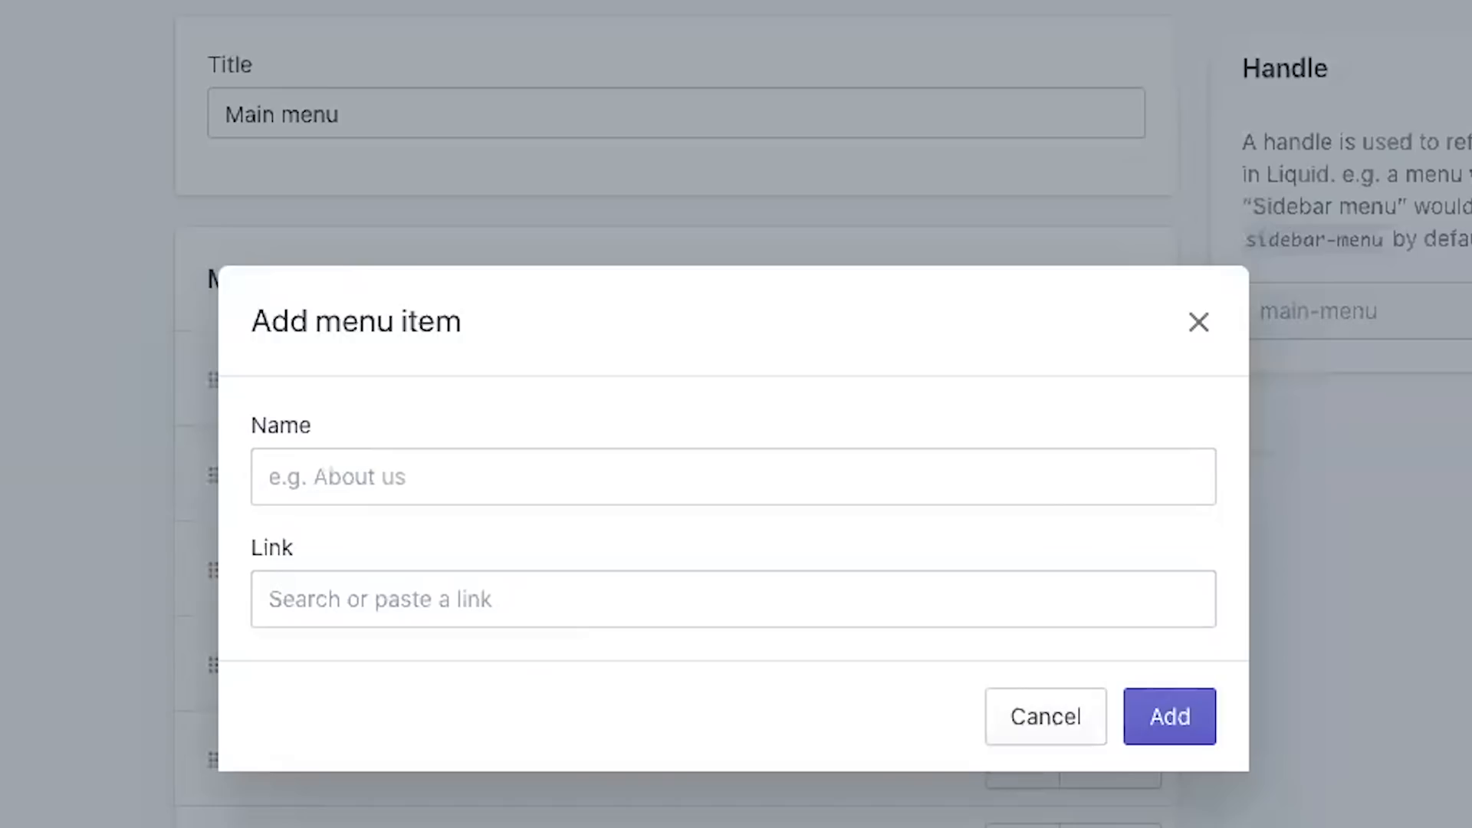
{"action": "left_click", "coordinate": [405, 333]}
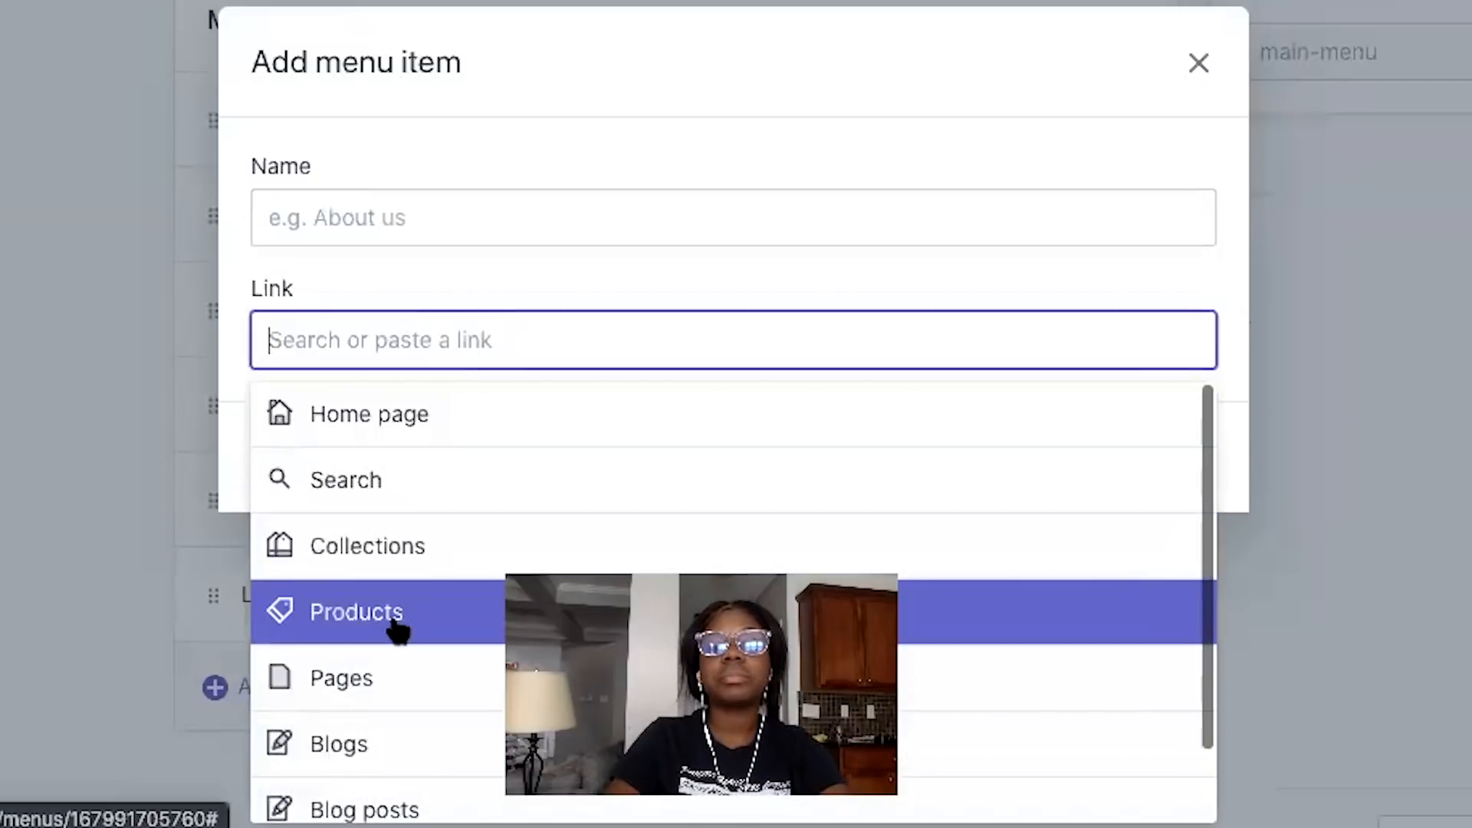
{"action": "left_click", "coordinate": [381, 563]}
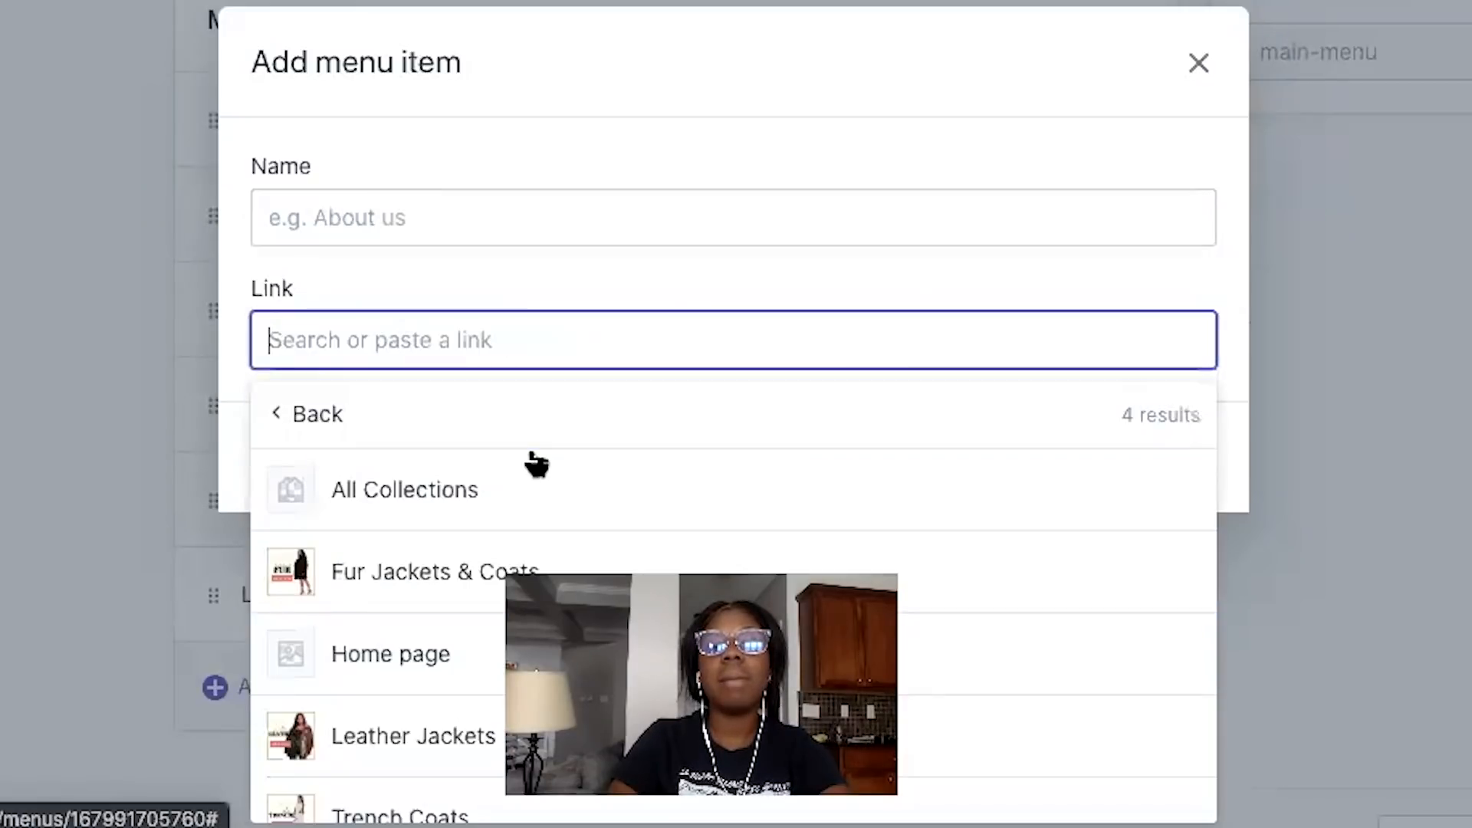
{"action": "left_click", "coordinate": [424, 810]}
{"action": "left_click", "coordinate": [1173, 519]}
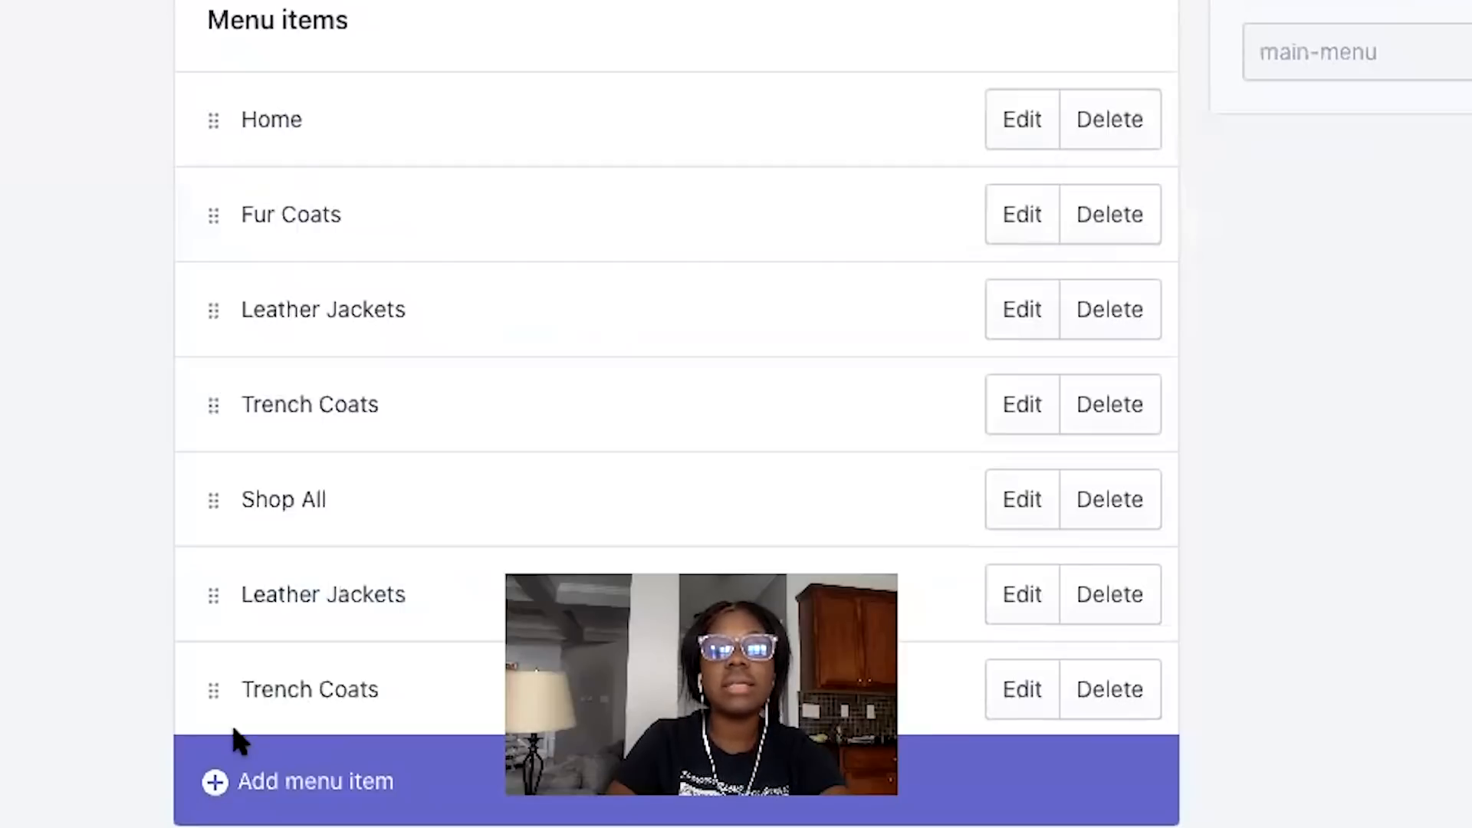
Add a Fur Jackets & Coats item to the main menu, linked to the Fur Jackets & Coats collection.
{"action": "left_click", "coordinate": [234, 769]}
{"action": "left_click", "coordinate": [424, 347]}
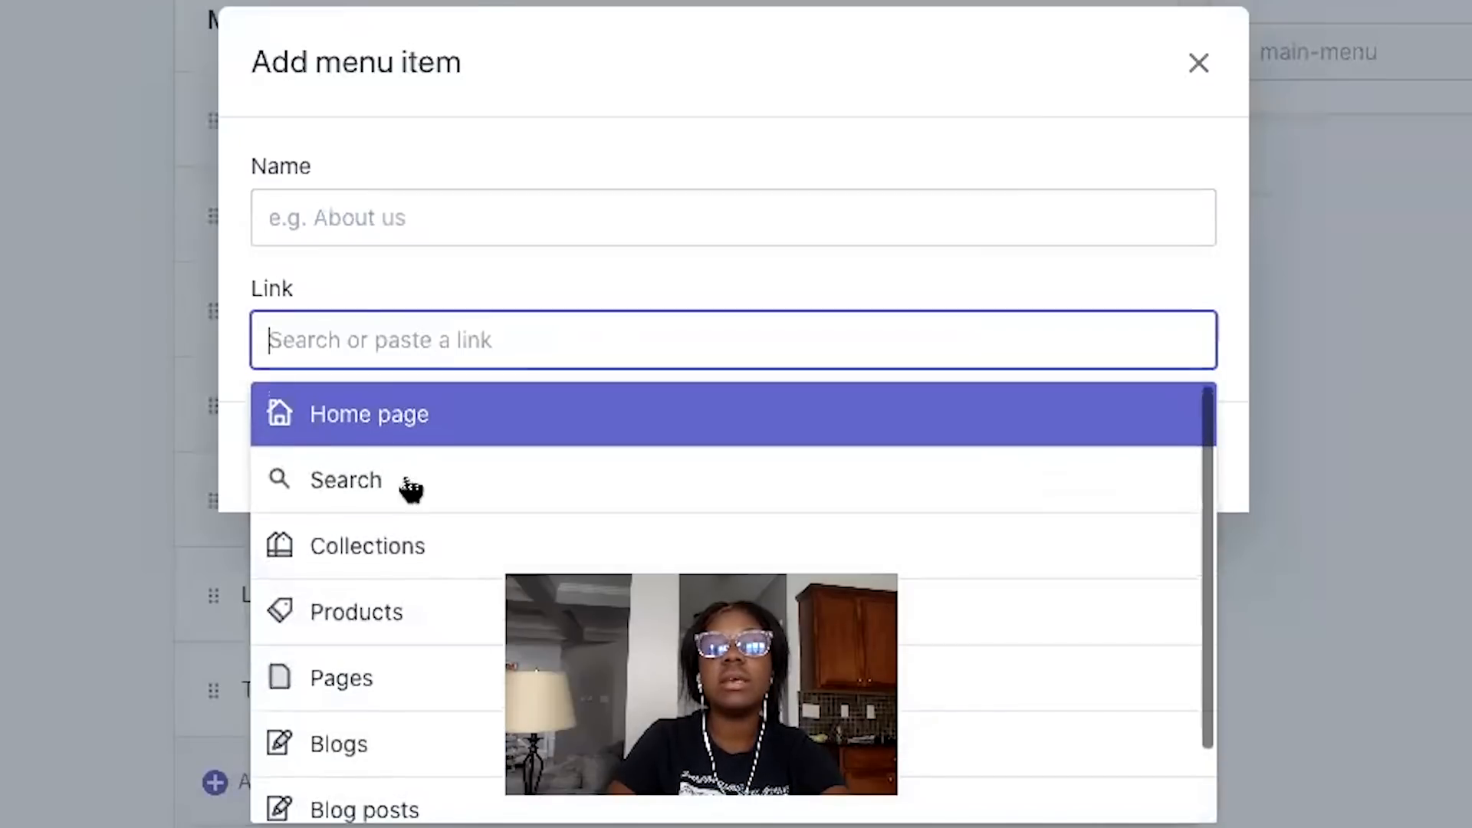
{"action": "left_click", "coordinate": [394, 539]}
{"action": "left_click", "coordinate": [449, 550]}
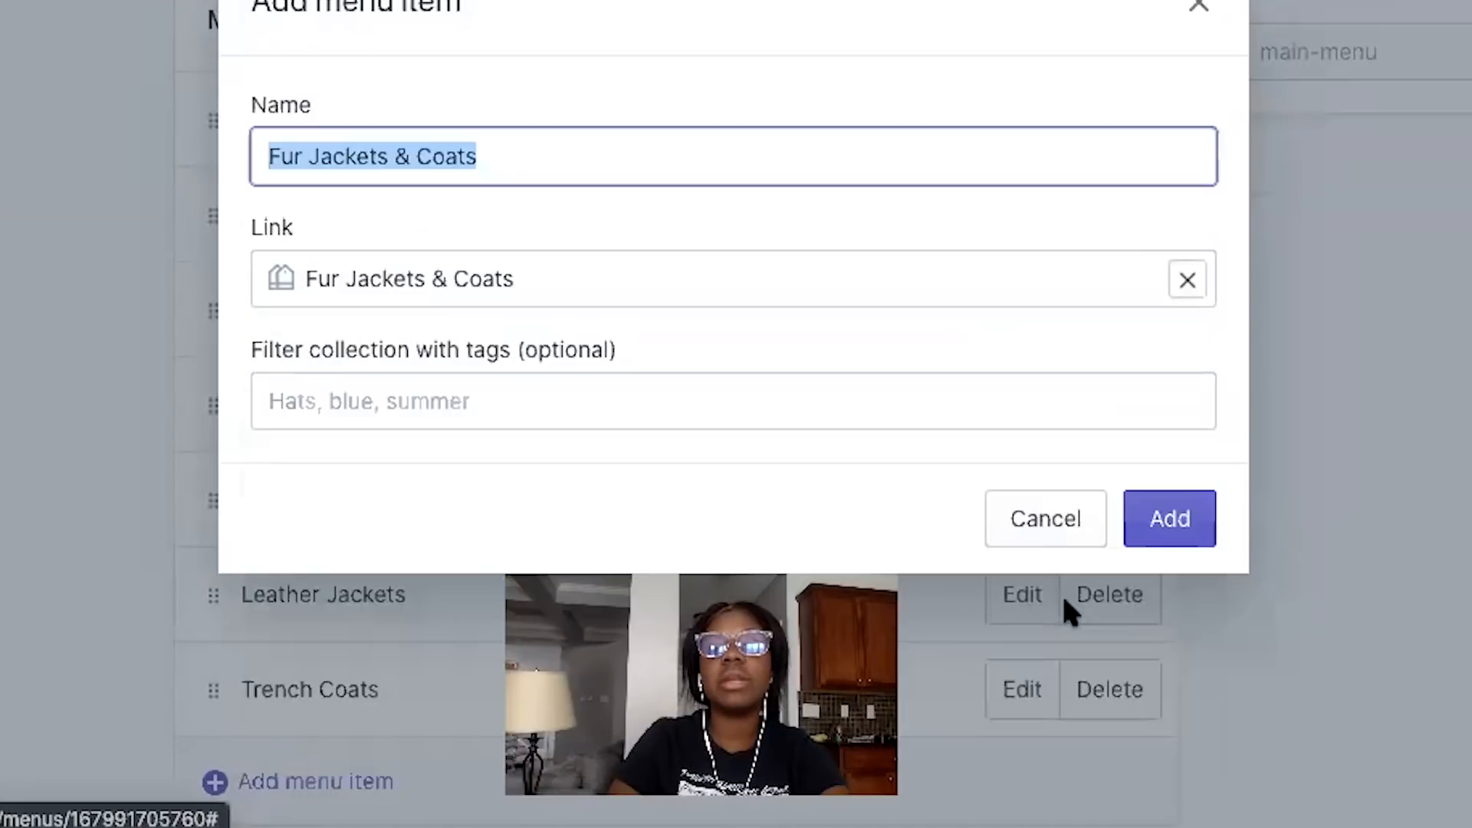
{"action": "left_click", "coordinate": [1167, 529]}
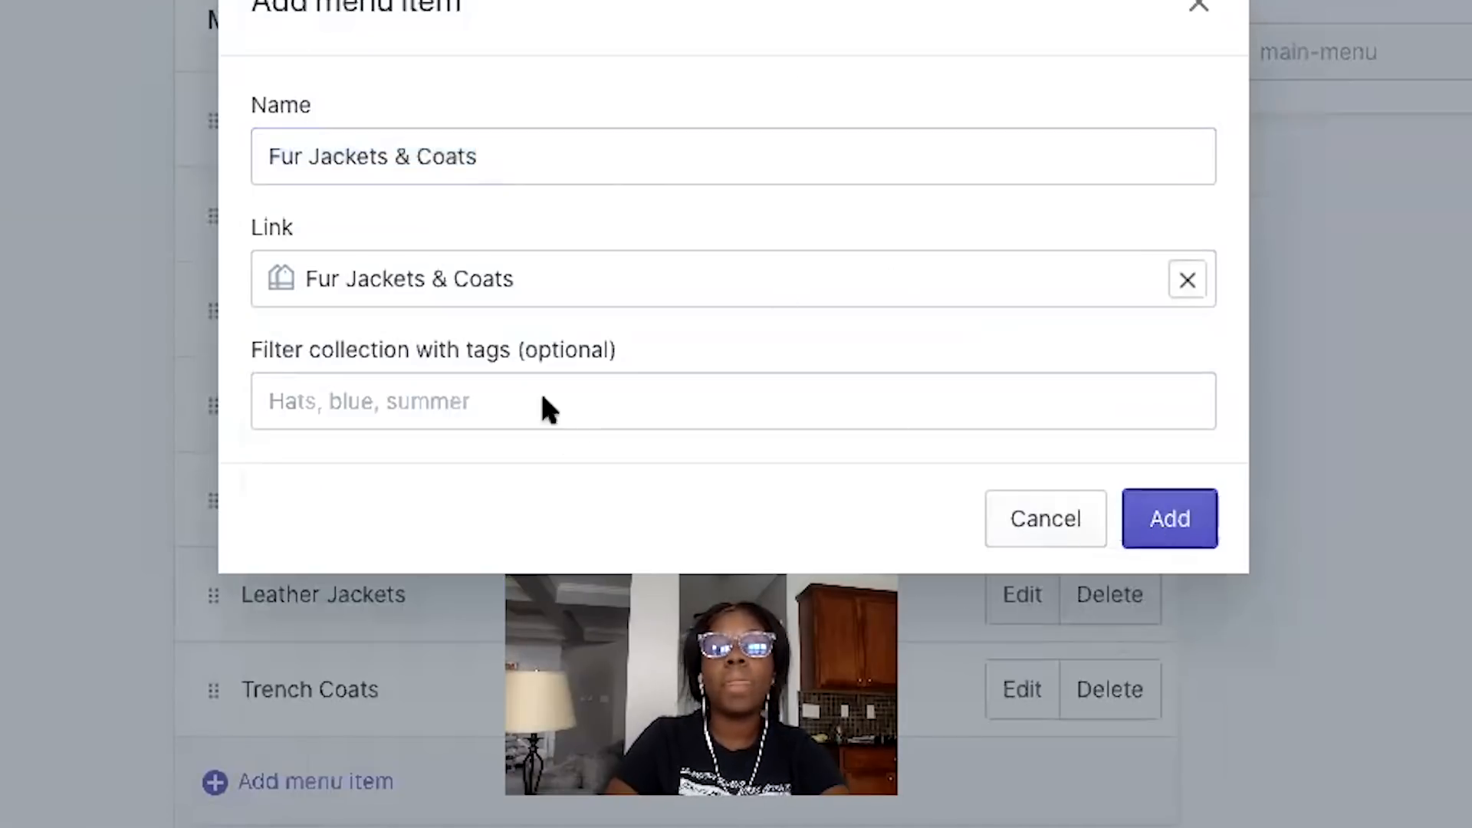
Nest Fur Jackets & Coats, Leather Jackets and Trench Coats in that order under Shop All, and save the menu.
{"action": "scroll", "coordinate": [609, 559], "scroll_direction": "down", "scroll_amount": 2}
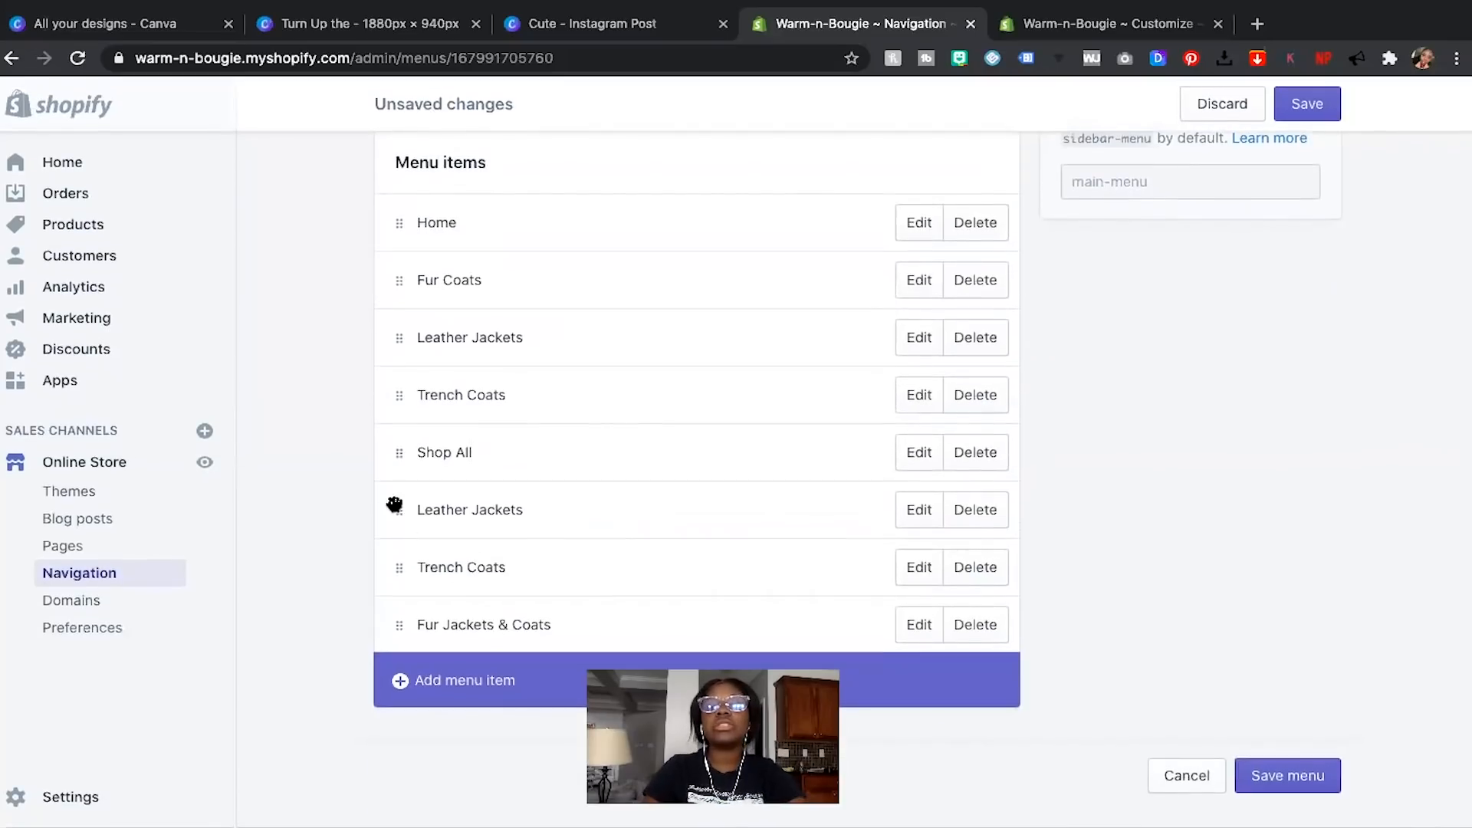
{"action": "left_click_drag", "start_coordinate": [394, 504], "coordinate": [430, 625]}
{"action": "scroll", "coordinate": [404, 661], "scroll_direction": "down", "scroll_amount": 2}
{"action": "scroll", "coordinate": [453, 253], "scroll_direction": "up", "scroll_amount": 2}
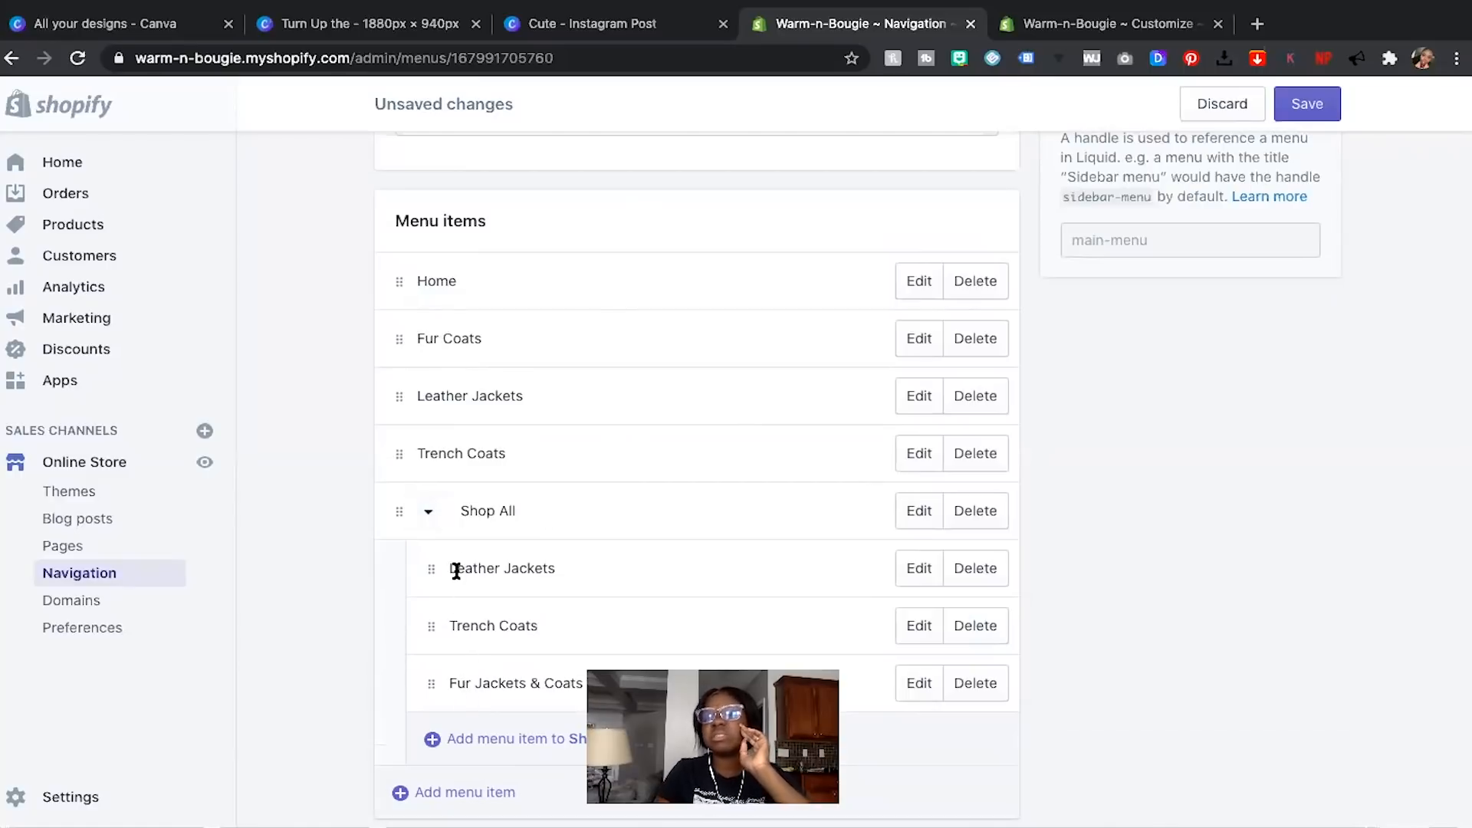
{"action": "left_click", "coordinate": [1307, 104]}
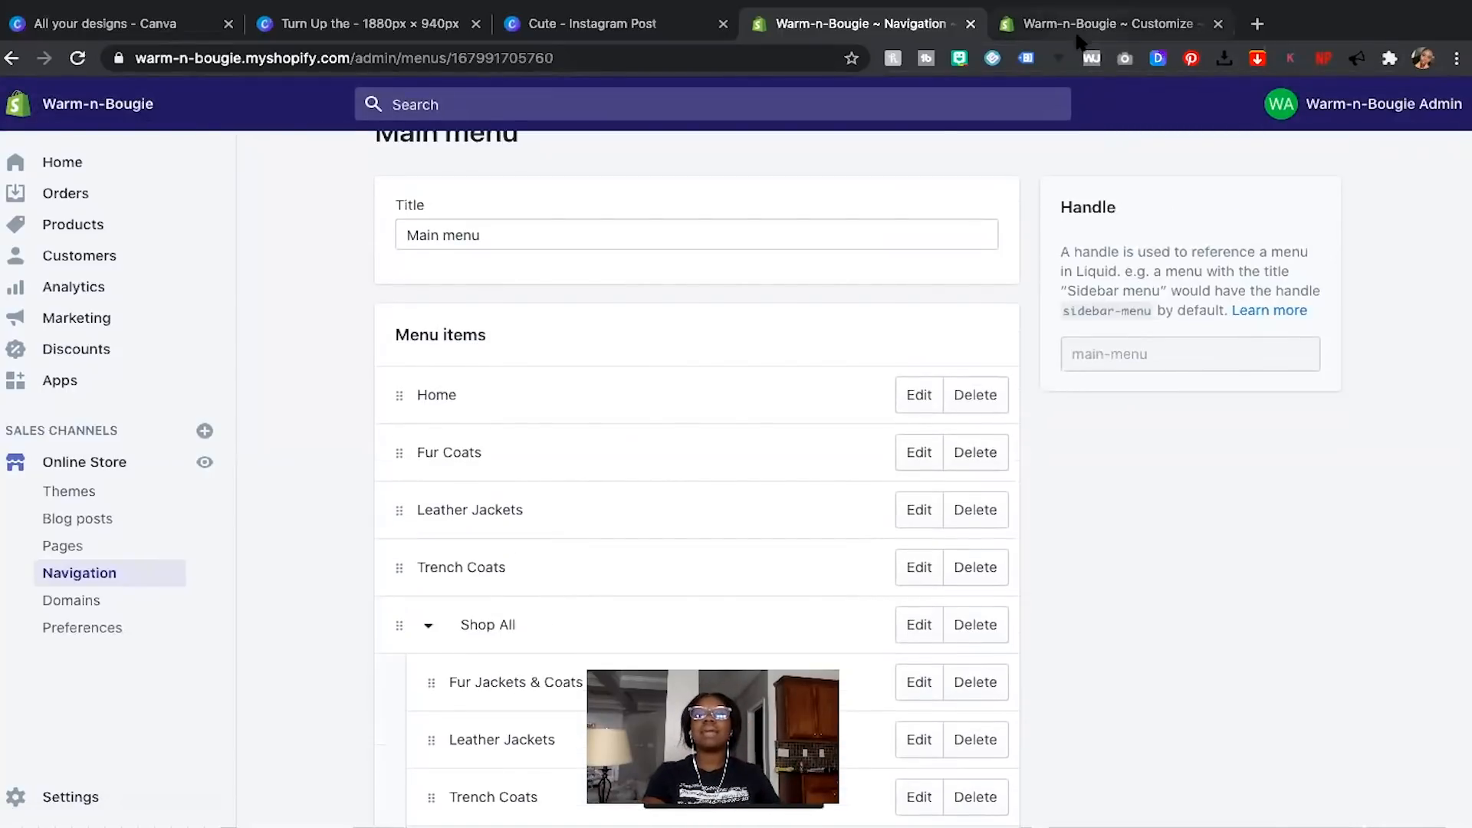
Switch to the theme editor and review the home page slideshow, menu bar and collection images in the full-width preview.
{"action": "left_click", "coordinate": [1079, 34]}
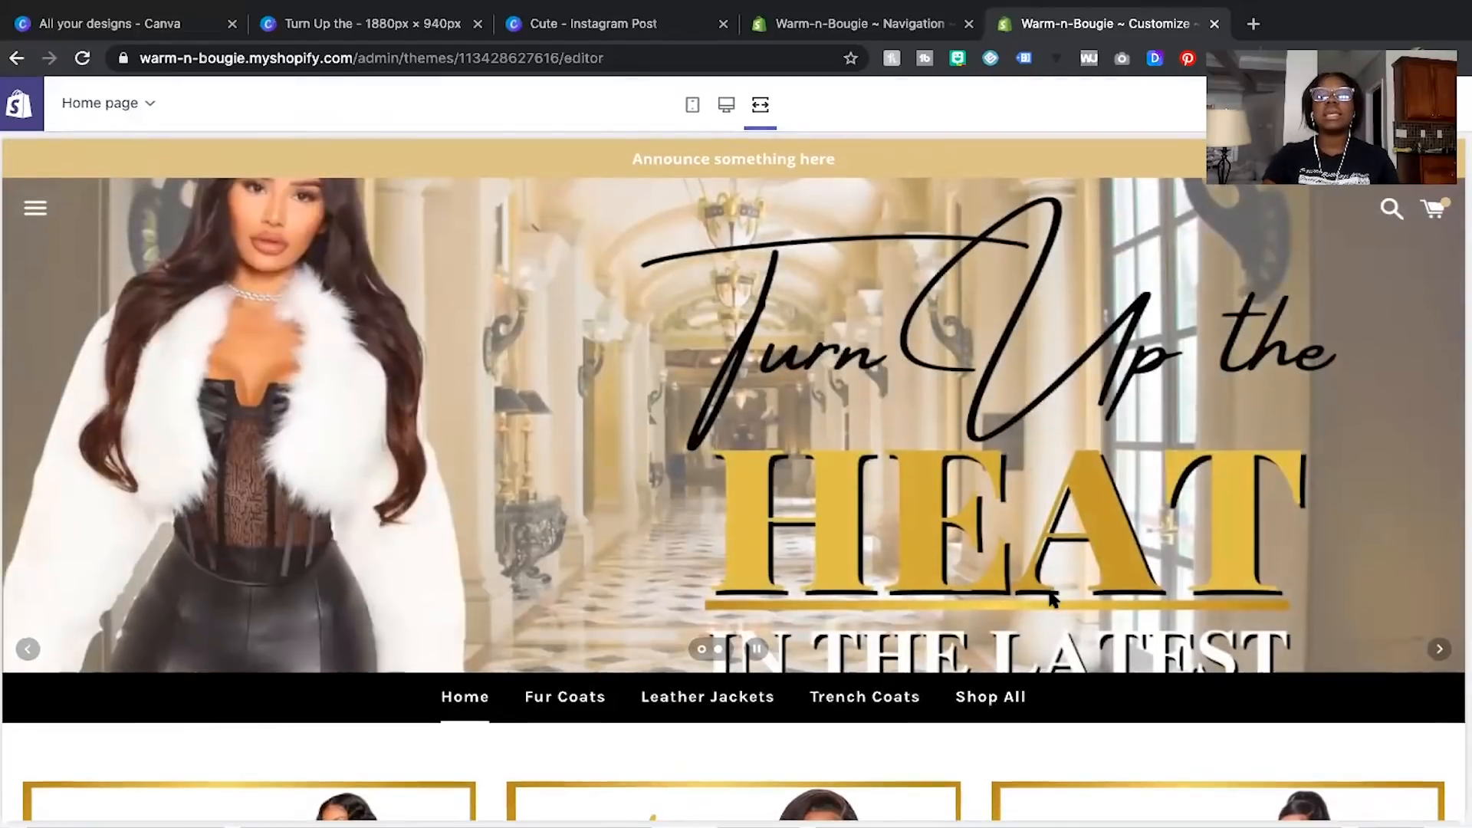
{"action": "scroll", "coordinate": [1012, 387], "scroll_direction": "down", "scroll_amount": 3}
{"action": "scroll", "coordinate": [1012, 387], "scroll_direction": "up", "scroll_amount": 2}
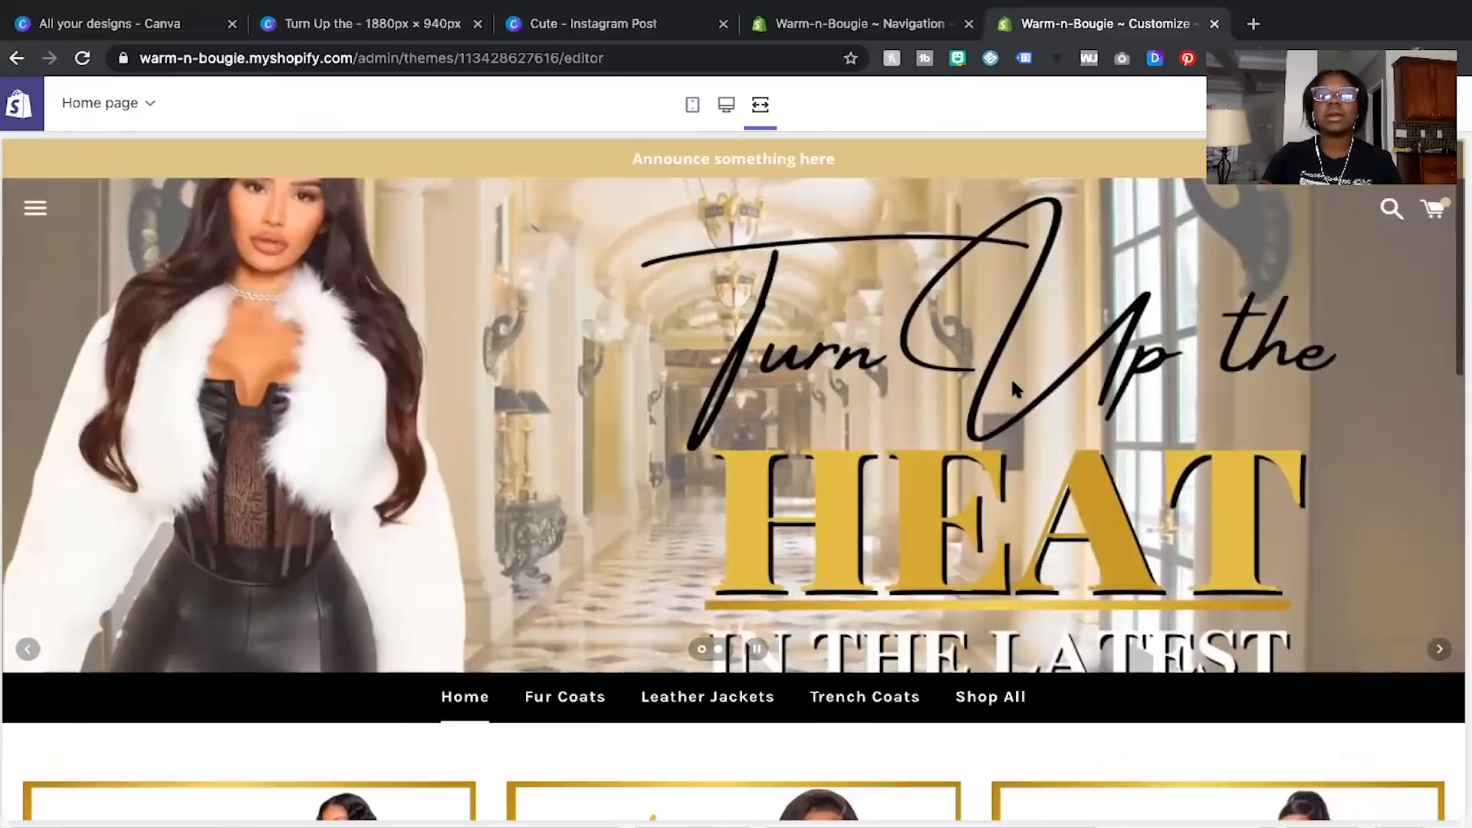
{"action": "scroll", "coordinate": [958, 512], "scroll_direction": "down", "scroll_amount": 2}
{"action": "scroll", "coordinate": [958, 512], "scroll_direction": "up", "scroll_amount": 2}
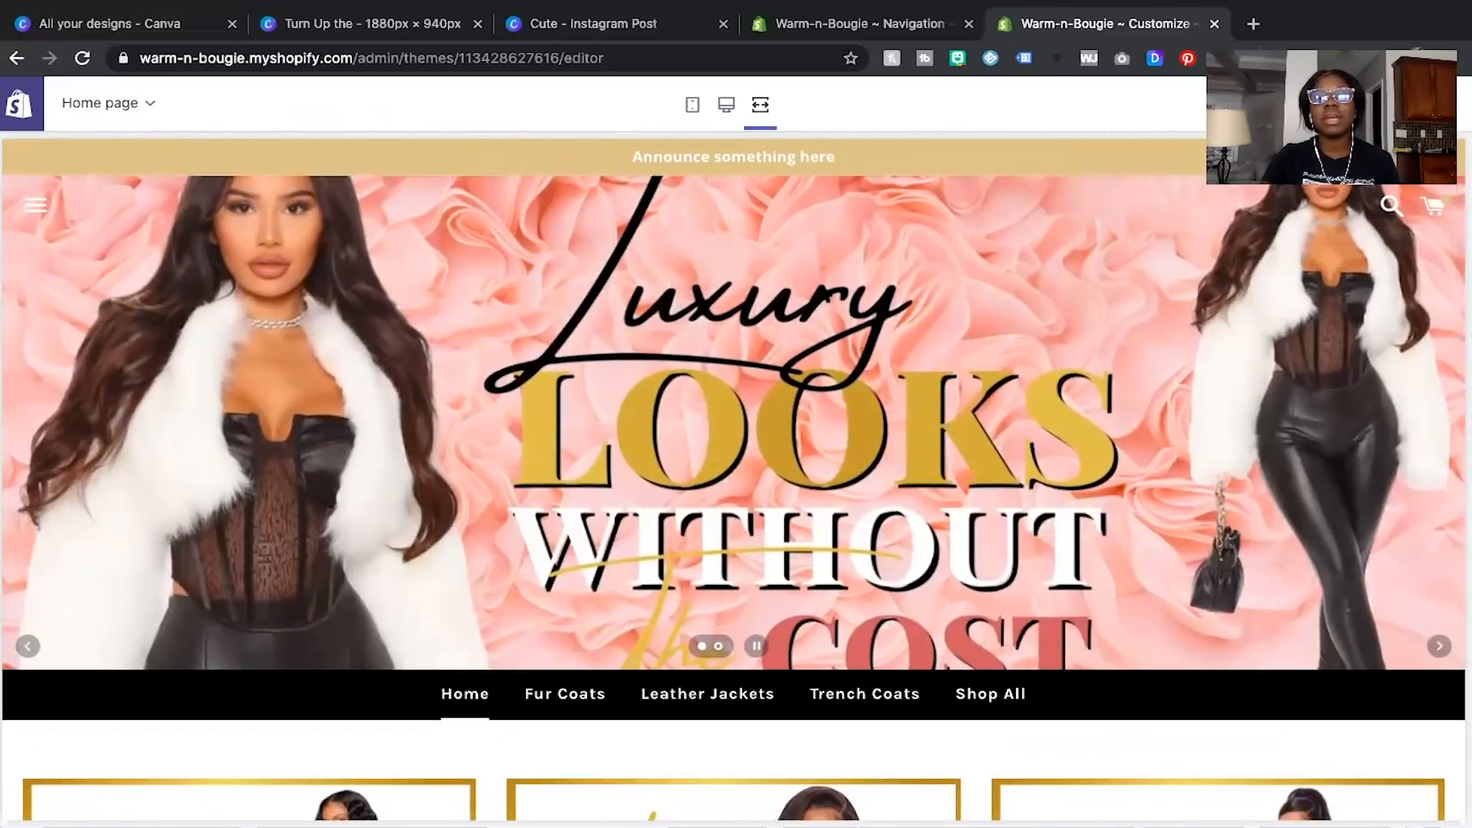
{"action": "scroll", "coordinate": [745, 625], "scroll_direction": "down", "scroll_amount": 3}
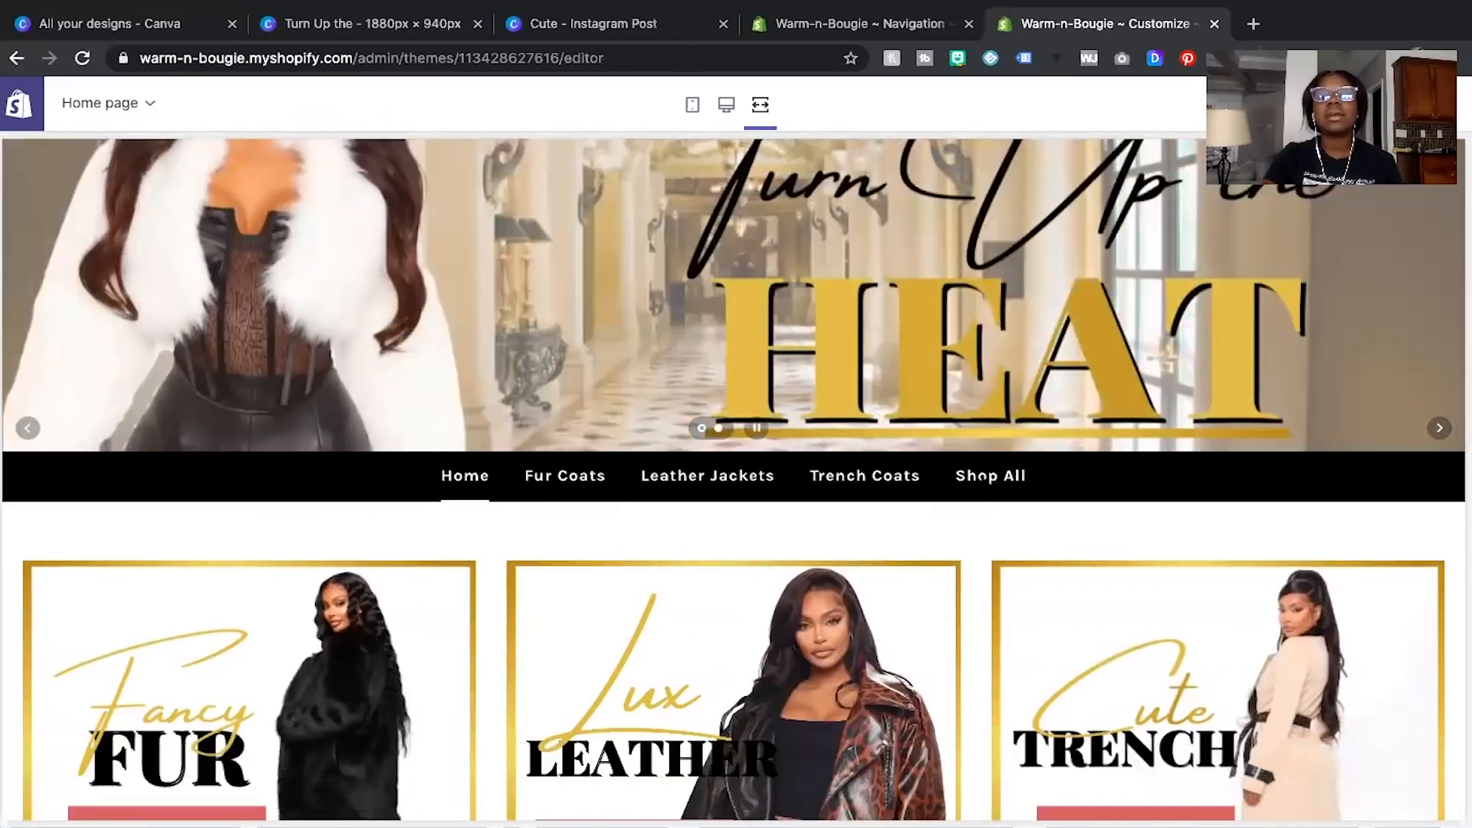
Test the Shop All submenu in the store preview and its way back to the main menu.
{"action": "left_click", "coordinate": [981, 476]}
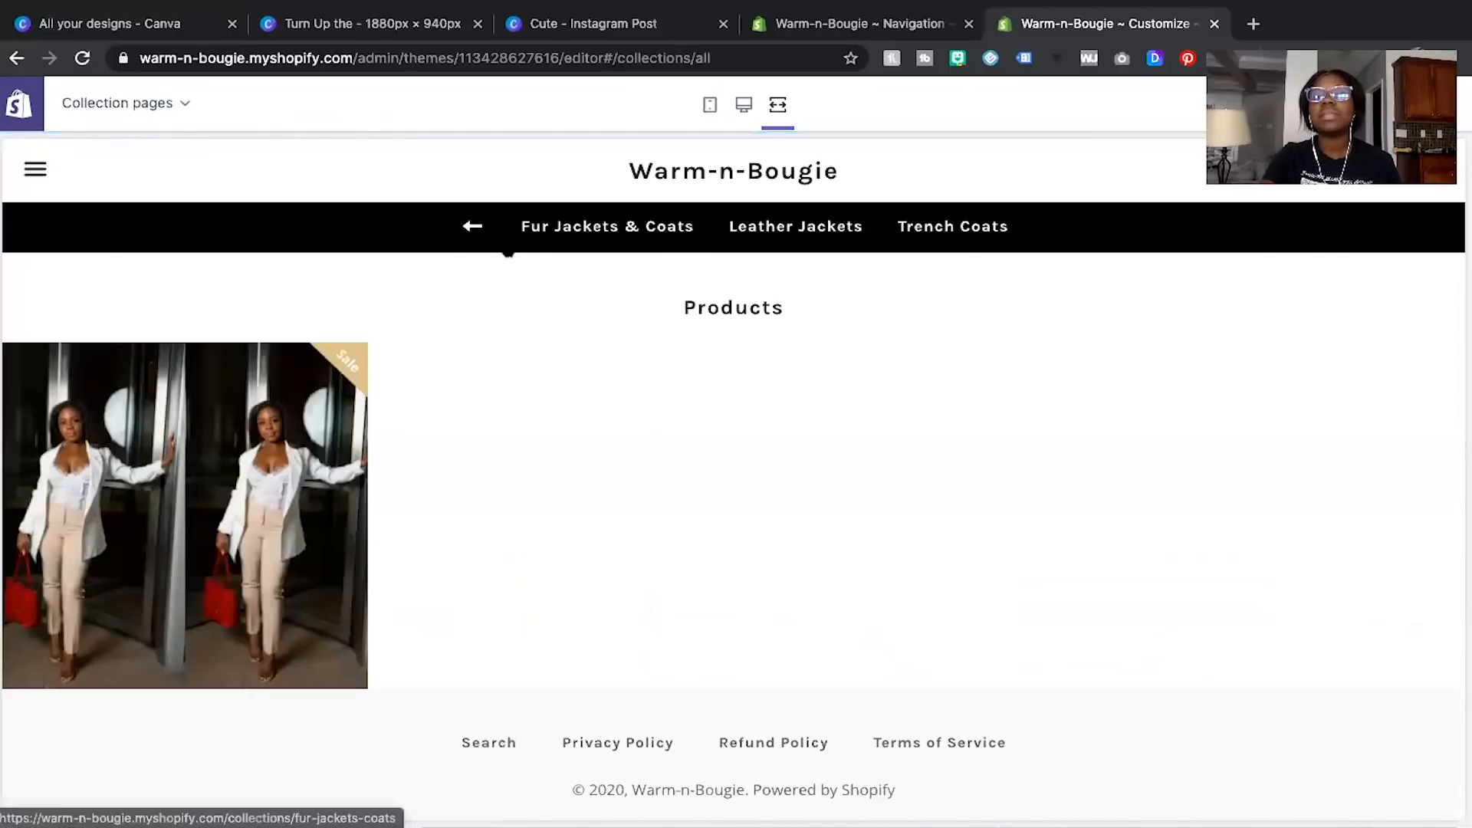
{"action": "left_click", "coordinate": [472, 226]}
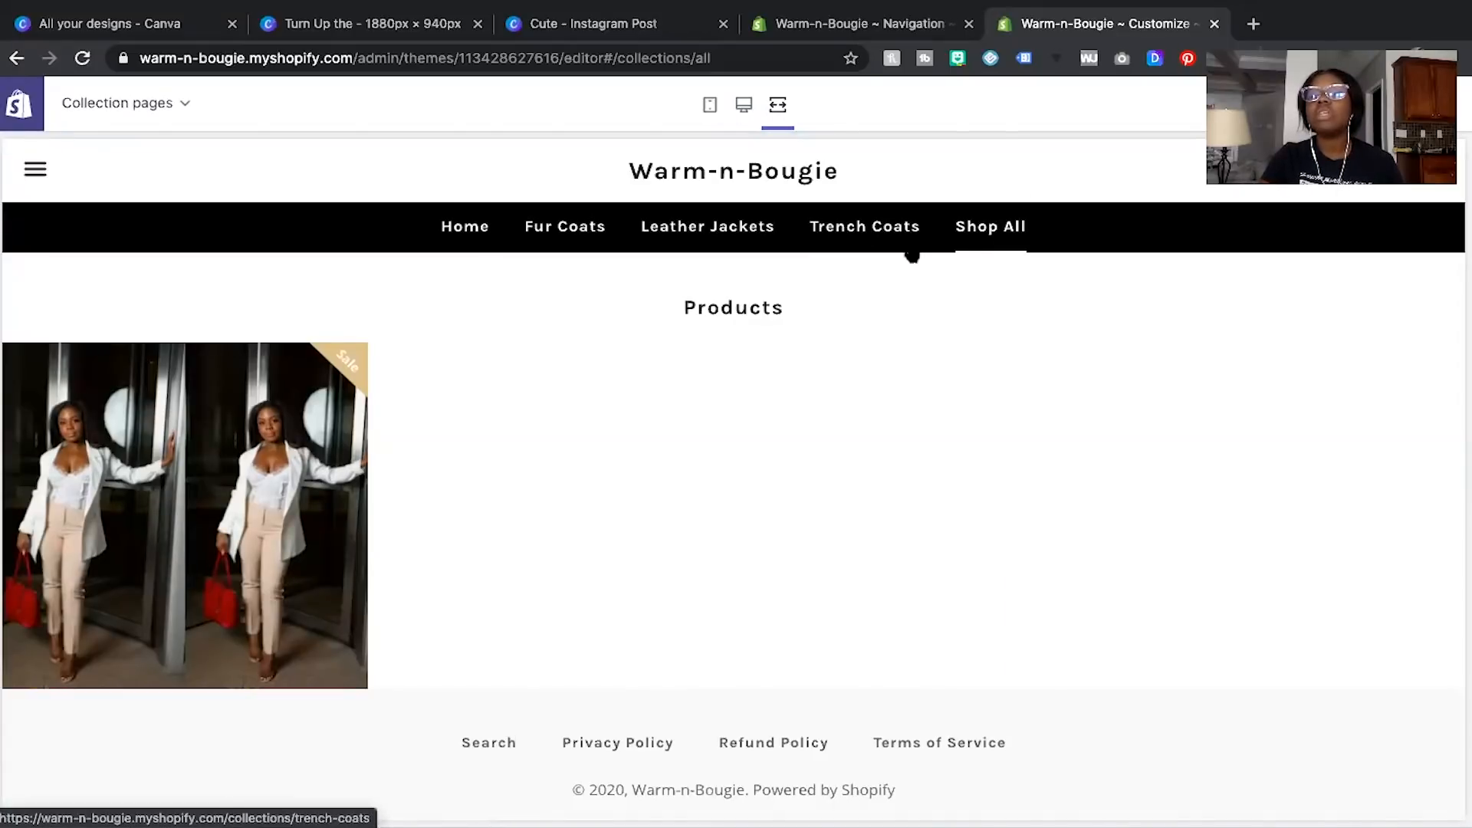
{"action": "left_click", "coordinate": [994, 228]}
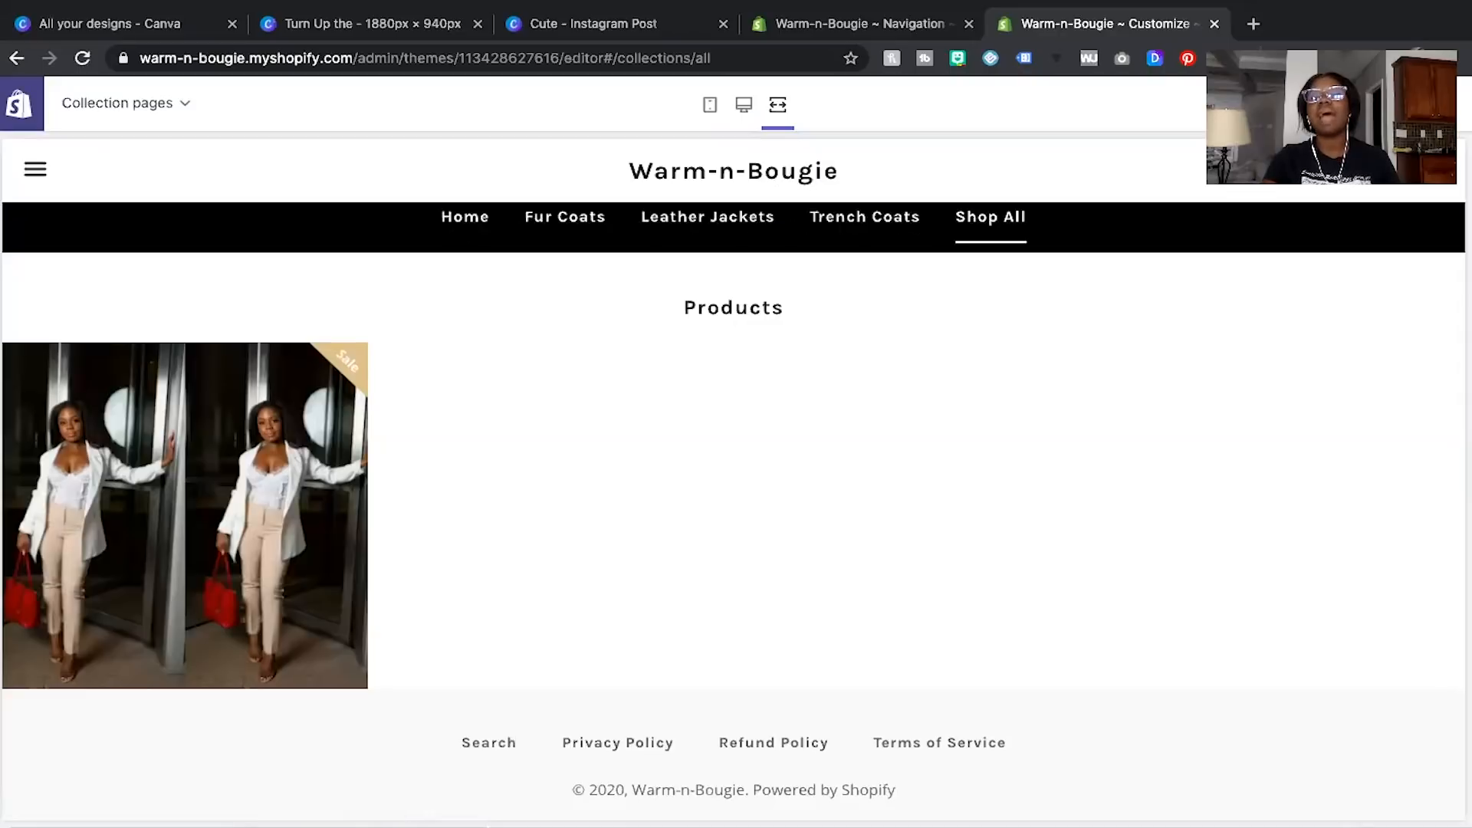
Switch the preview to desktop size, return to the home page and examine its sections down to the footer.
{"action": "left_click", "coordinate": [743, 107]}
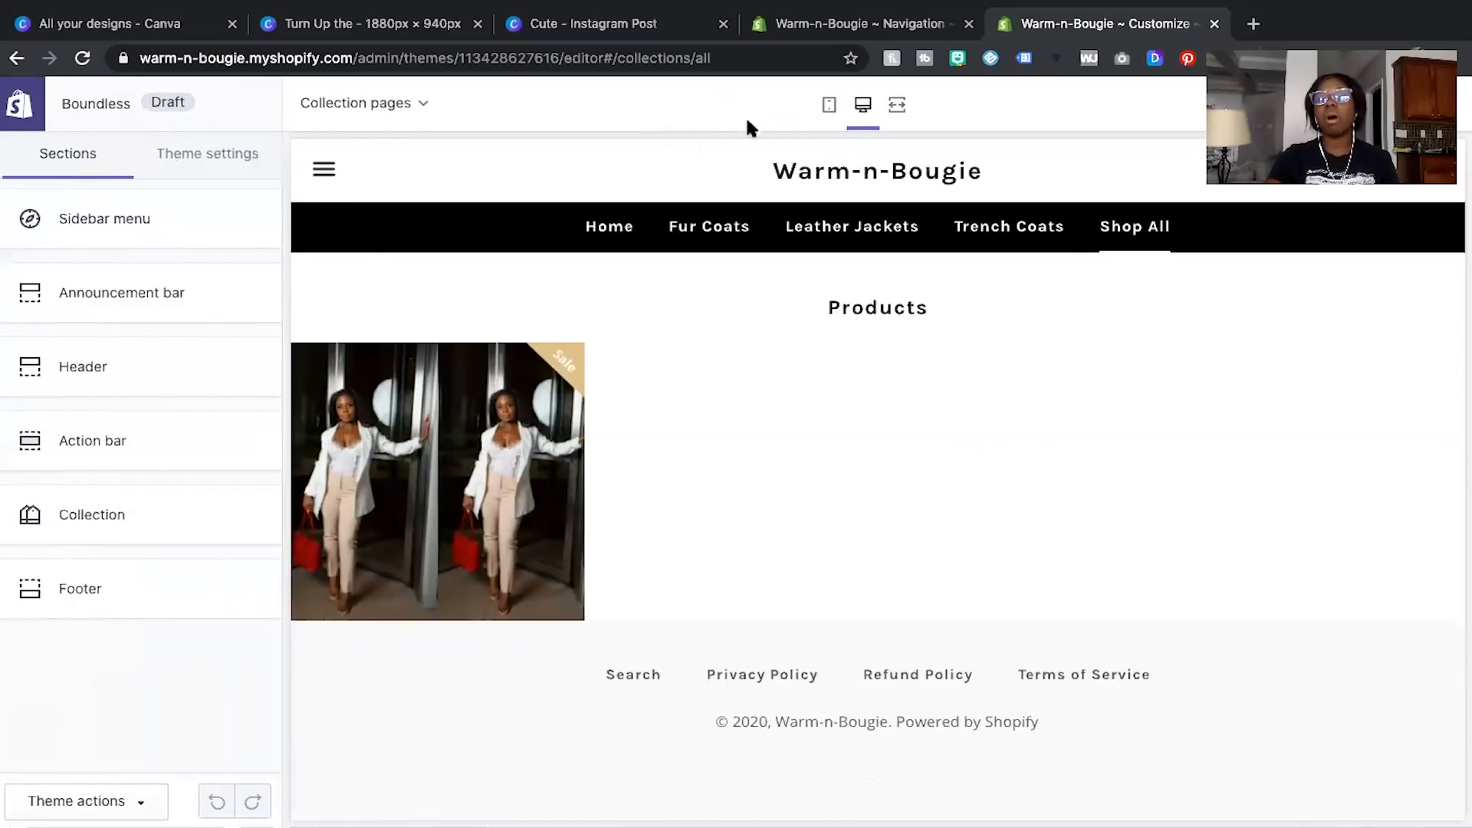
{"action": "left_click", "coordinate": [855, 182]}
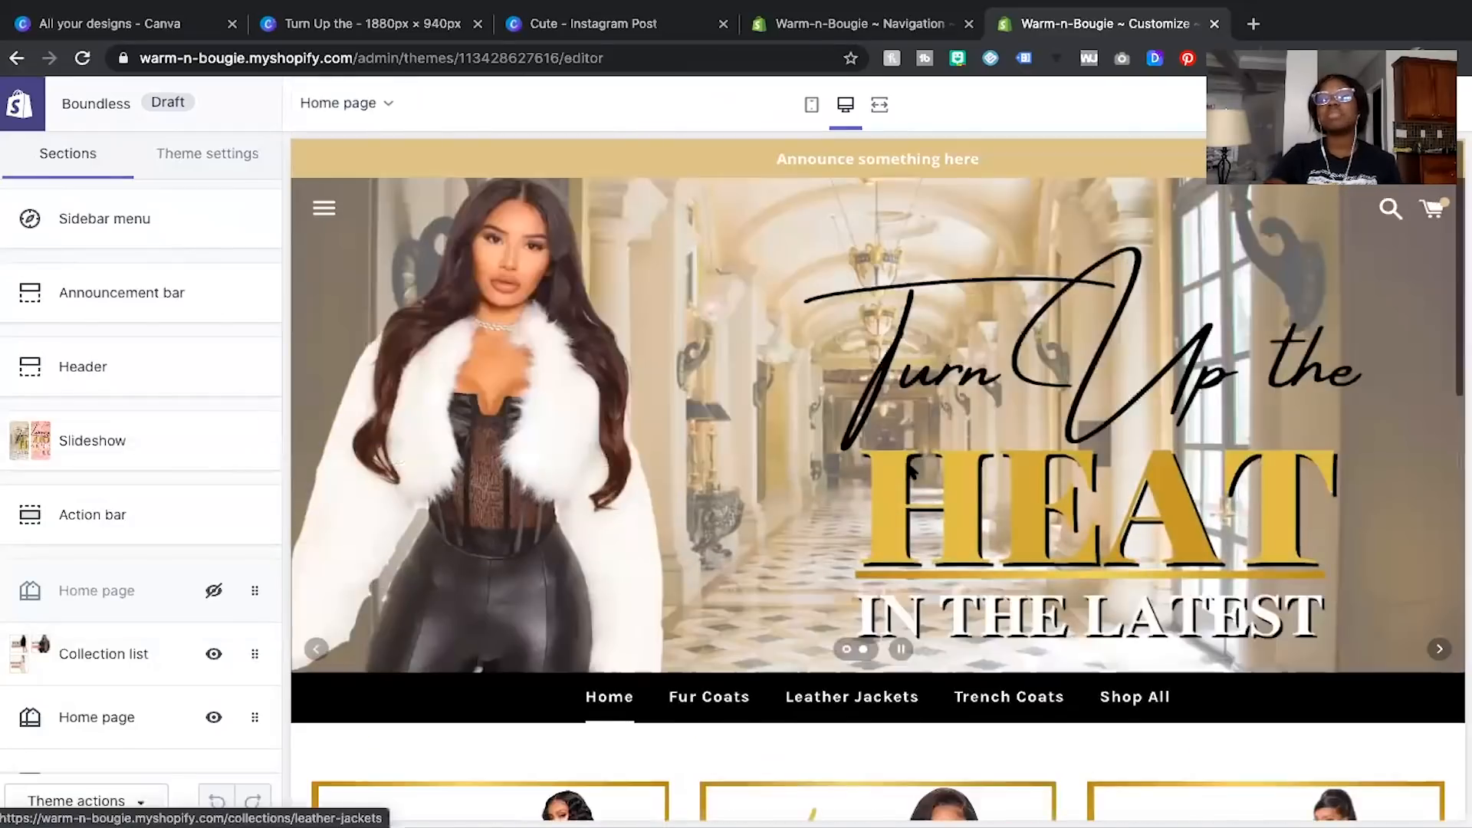
{"action": "scroll", "coordinate": [911, 464], "scroll_direction": "down", "scroll_amount": 10}
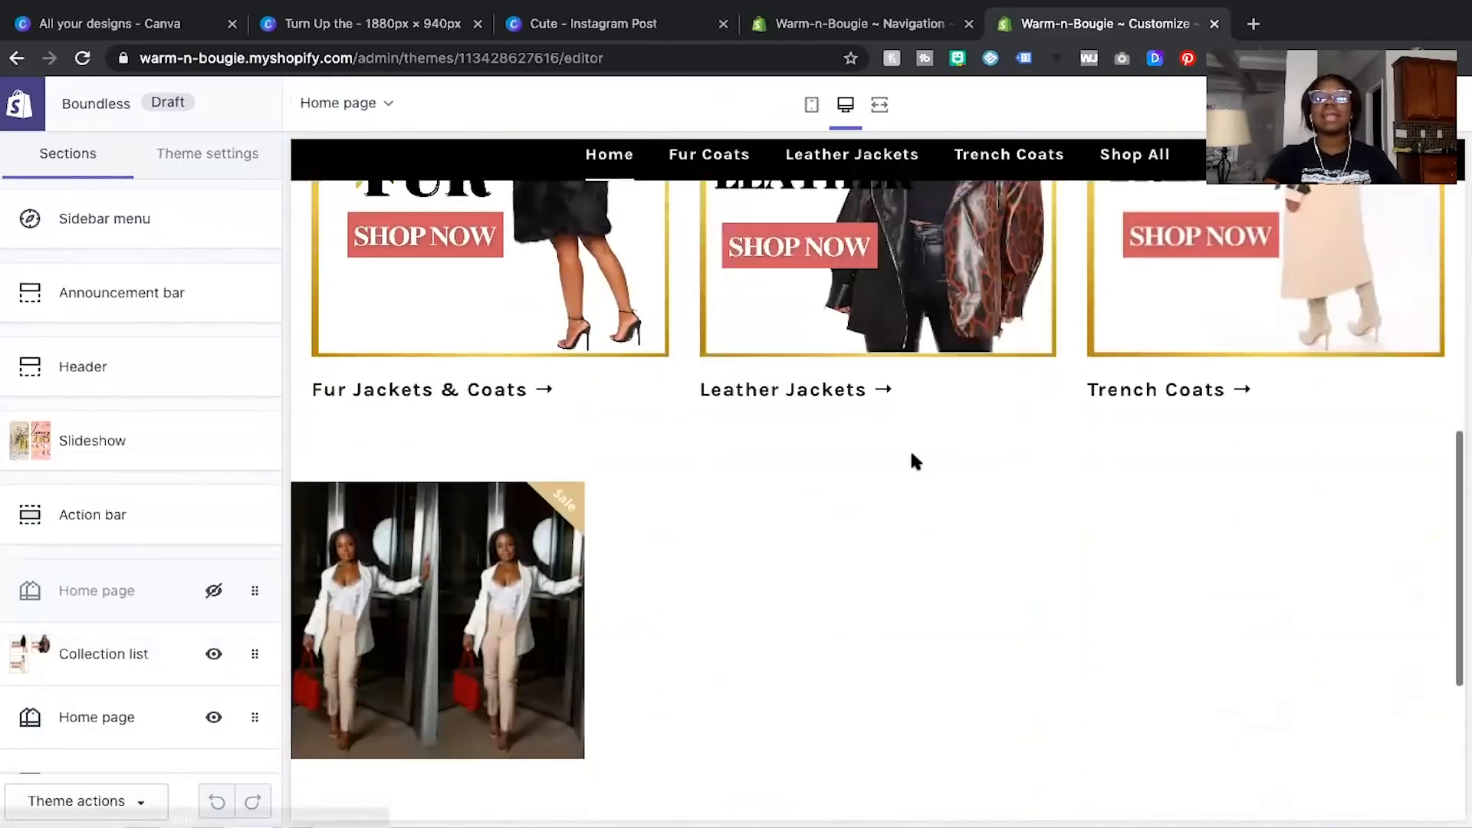
{"action": "scroll", "coordinate": [913, 460], "scroll_direction": "up", "scroll_amount": 5}
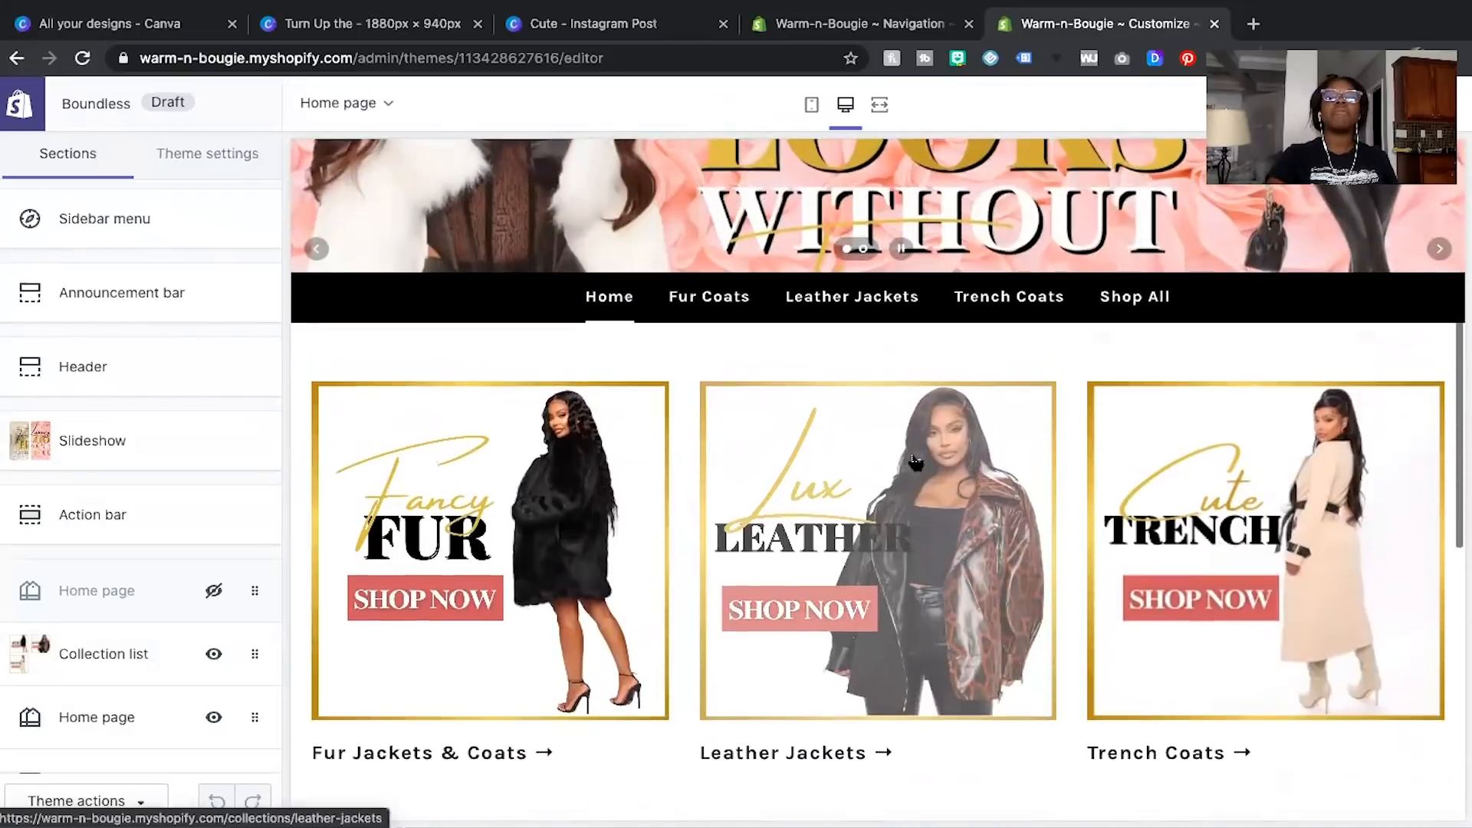
{"action": "scroll", "coordinate": [915, 462], "scroll_direction": "down", "scroll_amount": 6}
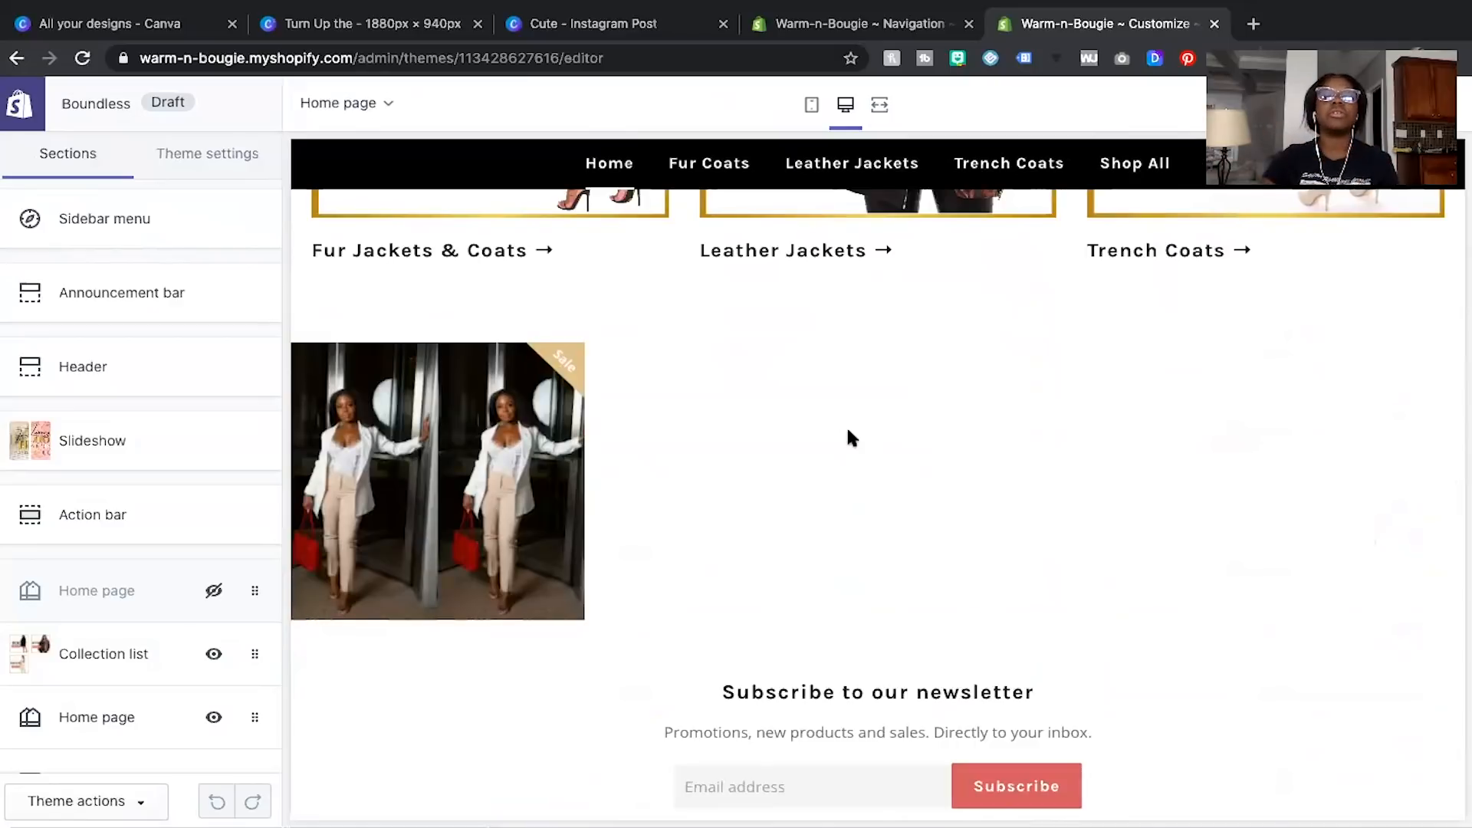
{"action": "scroll", "coordinate": [795, 460], "scroll_direction": "down", "scroll_amount": 3}
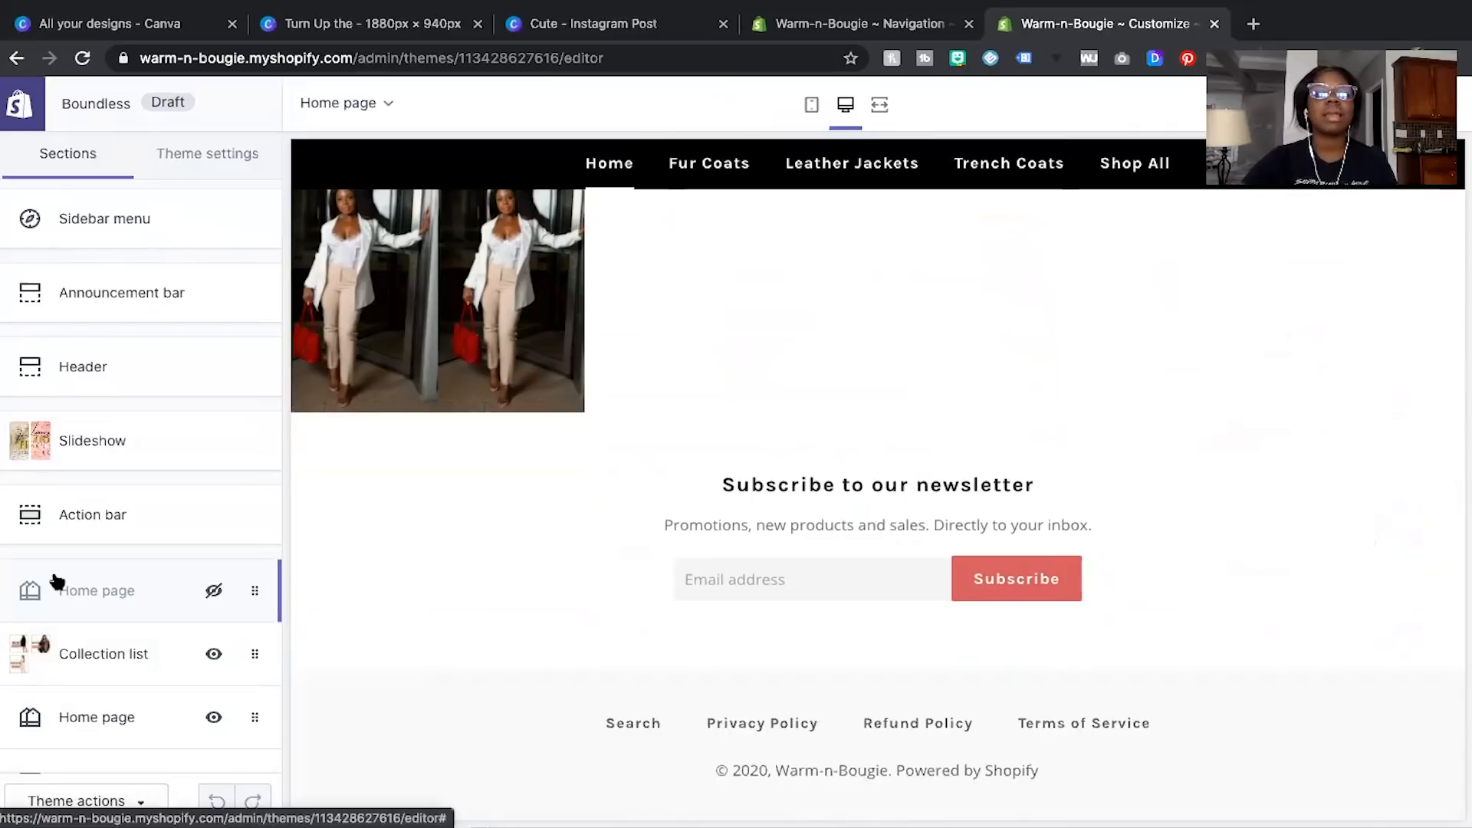
{"action": "scroll", "coordinate": [871, 413], "scroll_direction": "up", "scroll_amount": 10}
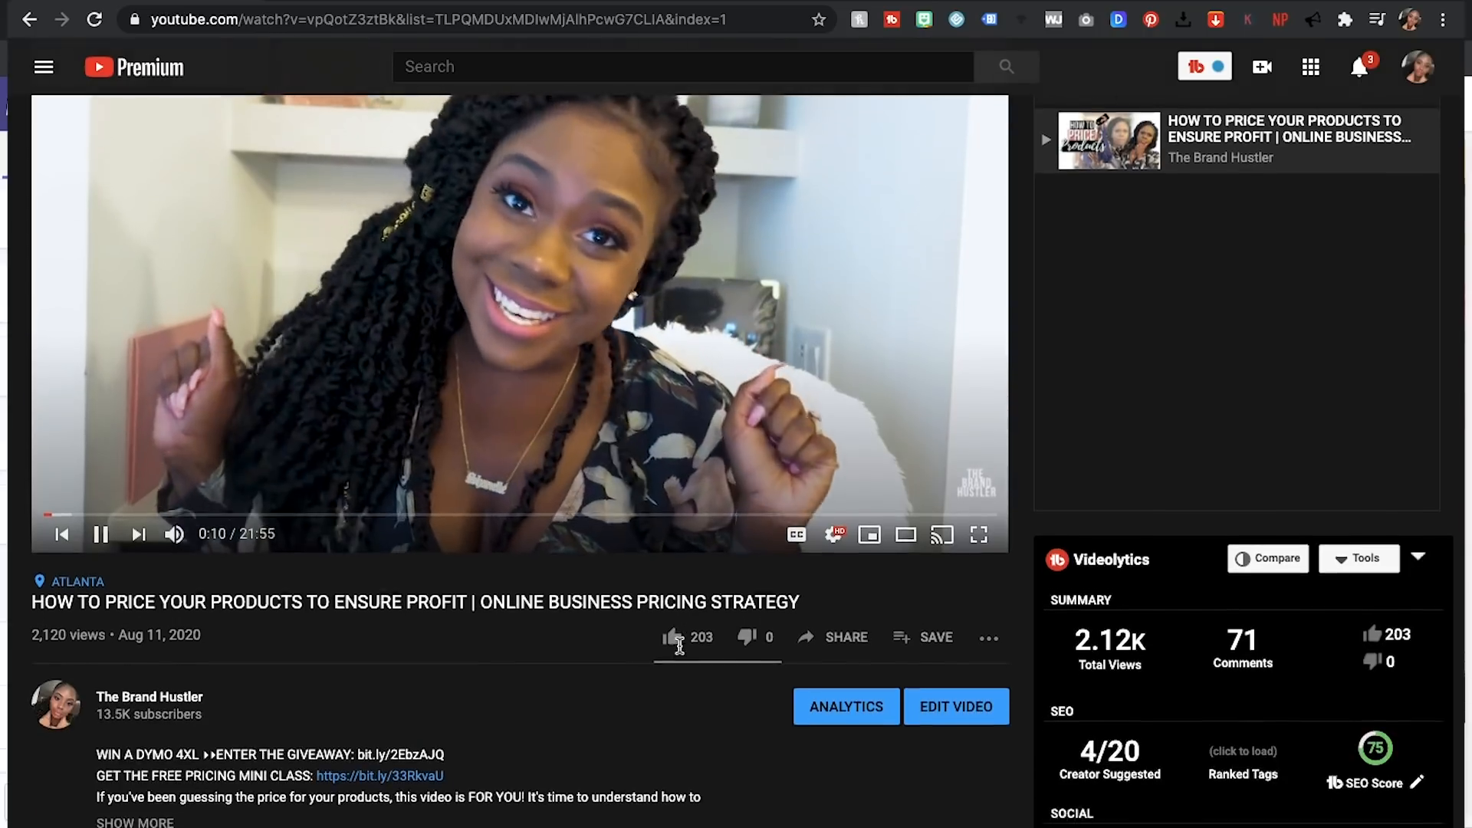
Expand the description of the YouTube video on pricing products and open its strategy session booking link.
{"action": "scroll", "coordinate": [679, 650], "scroll_direction": "down", "scroll_amount": 2}
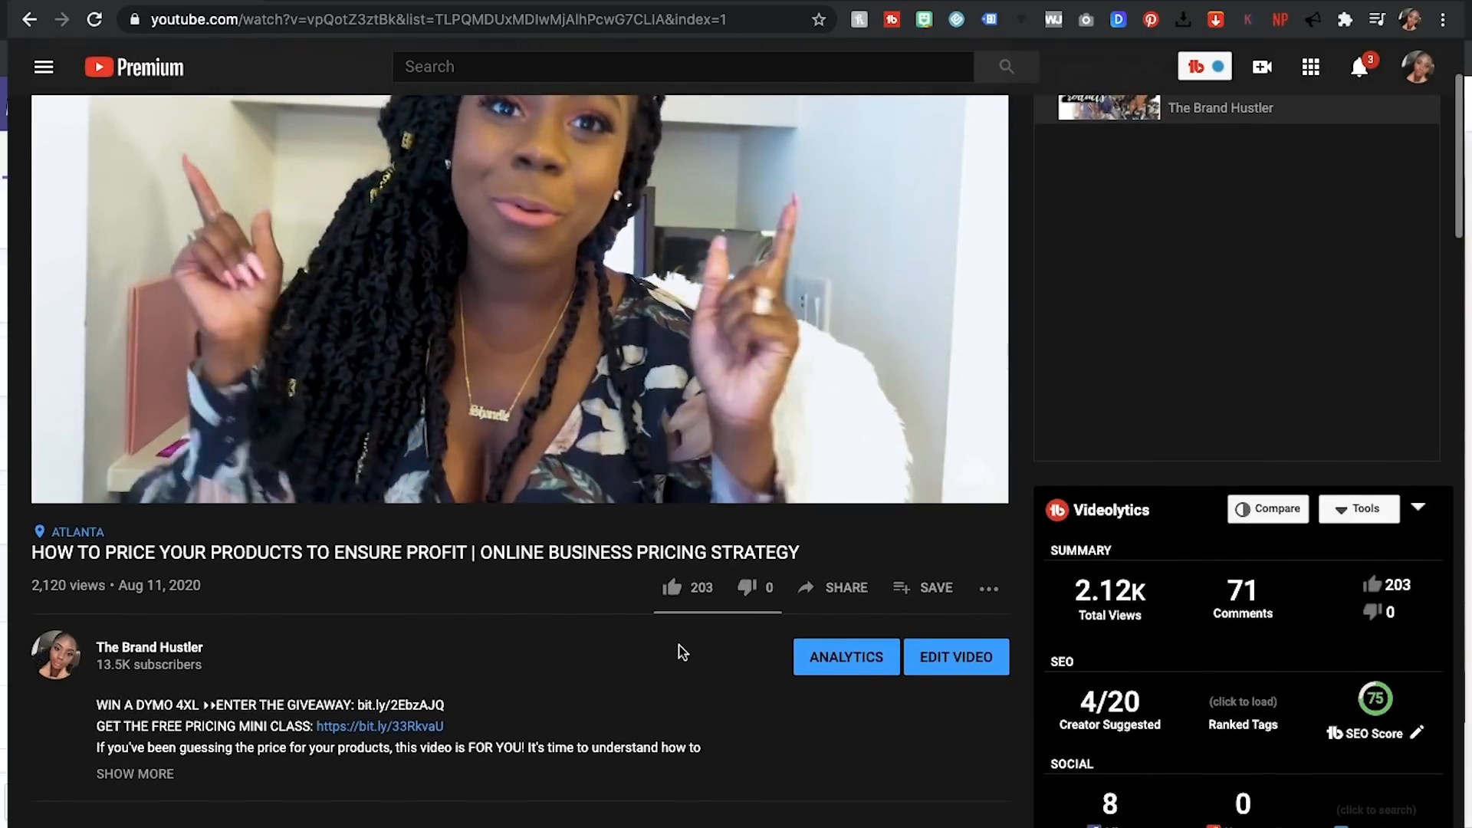
{"action": "left_click", "coordinate": [149, 698]}
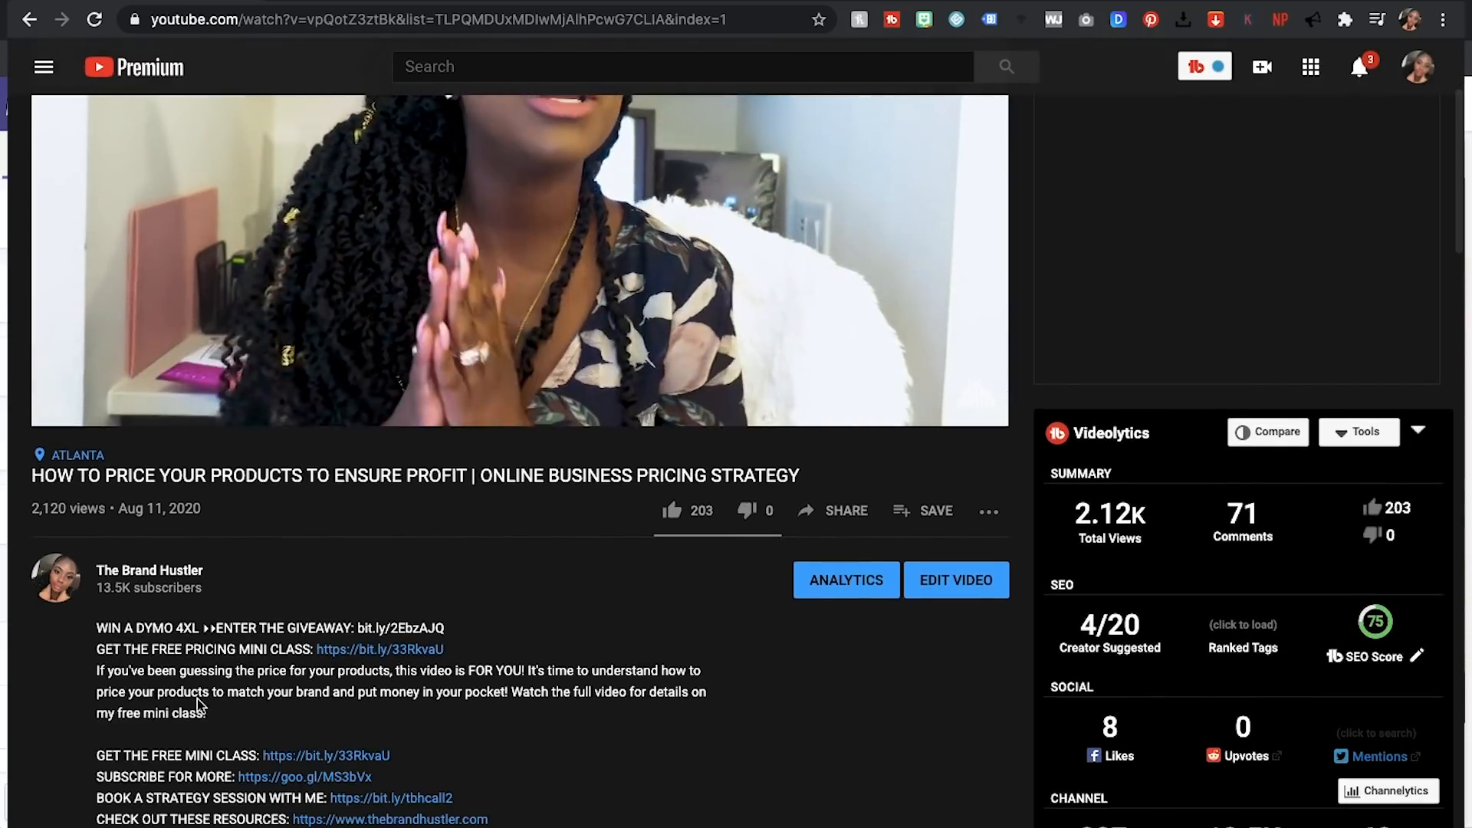
{"action": "scroll", "coordinate": [247, 713], "scroll_direction": "down", "scroll_amount": 3}
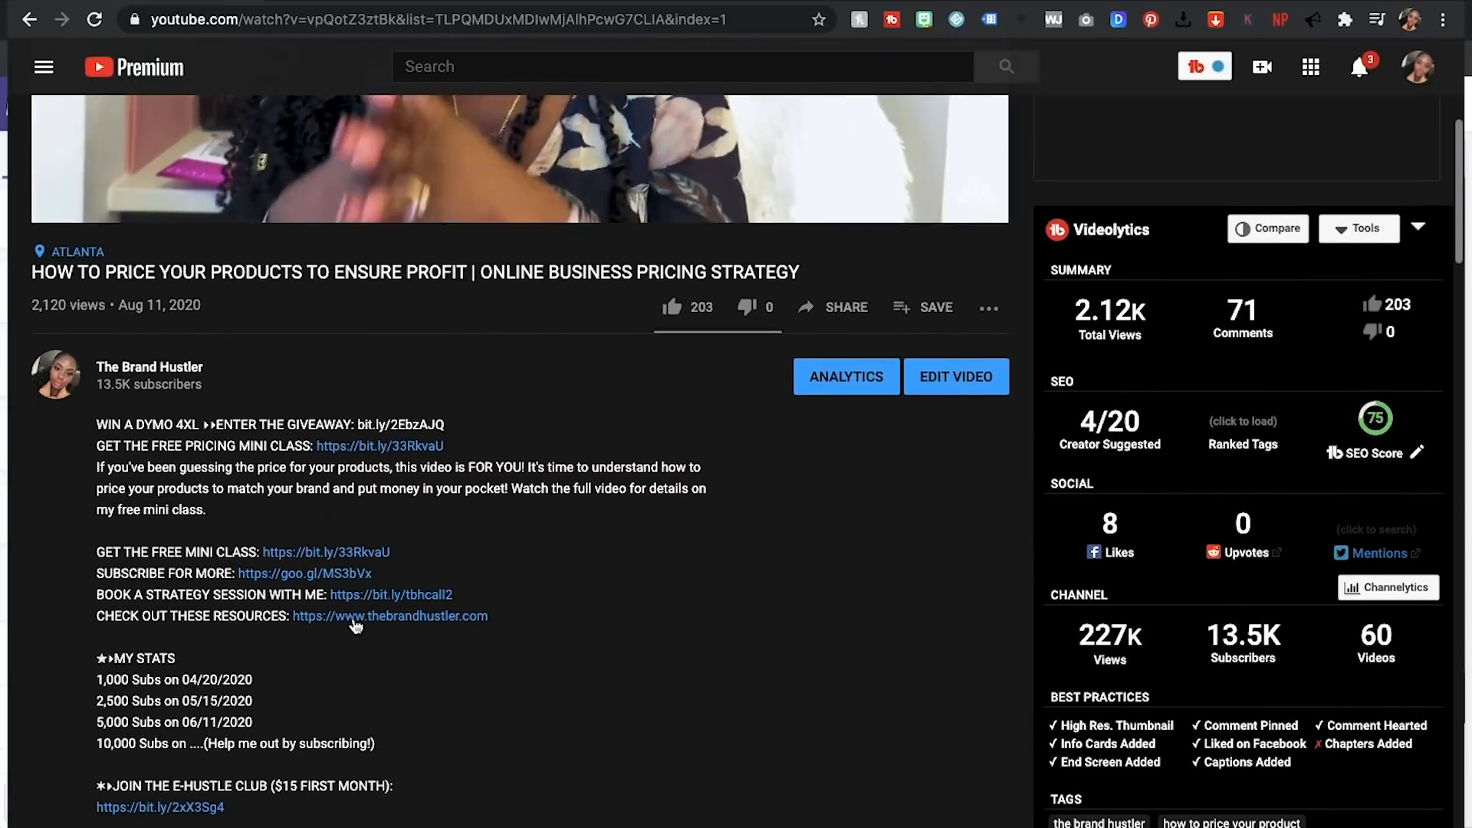
{"action": "left_click", "coordinate": [367, 597]}
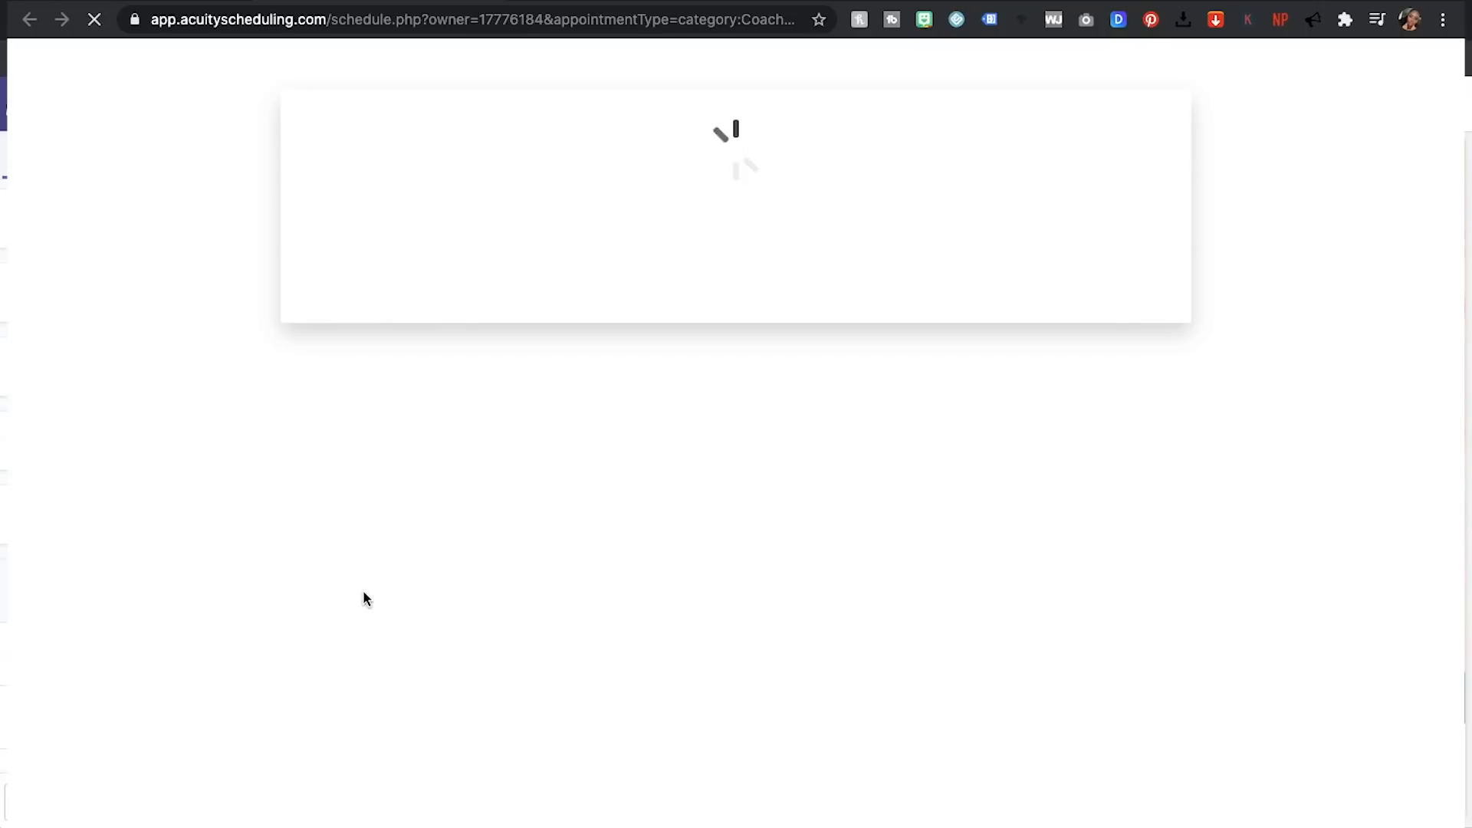
Choose the 45-minute Brand Strategy Session and set the time zone to (GMT-4:00) Eastern Time.
{"action": "scroll", "coordinate": [364, 597], "scroll_direction": "down", "scroll_amount": 3}
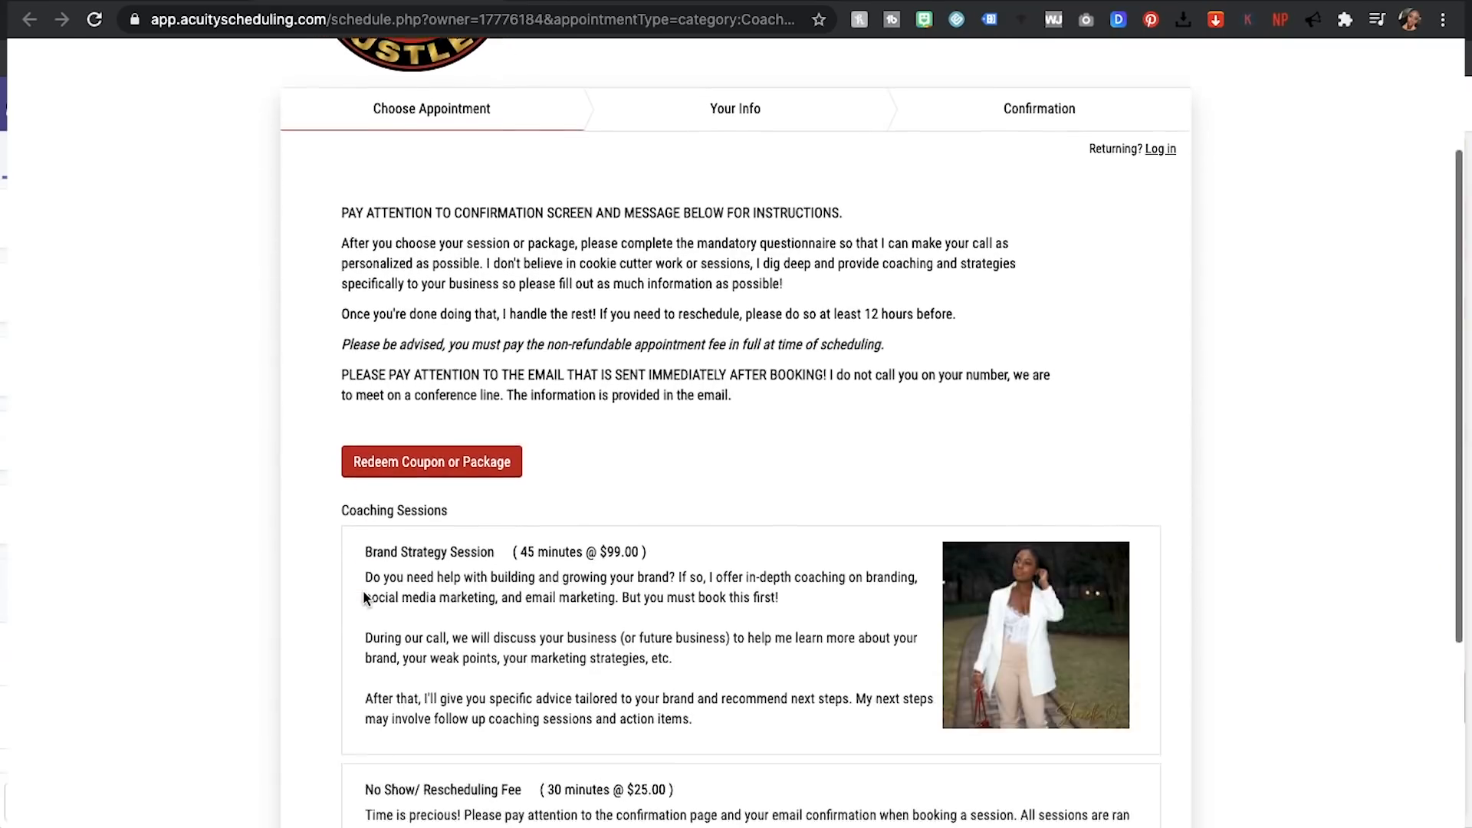
{"action": "scroll", "coordinate": [364, 597], "scroll_direction": "down", "scroll_amount": 3}
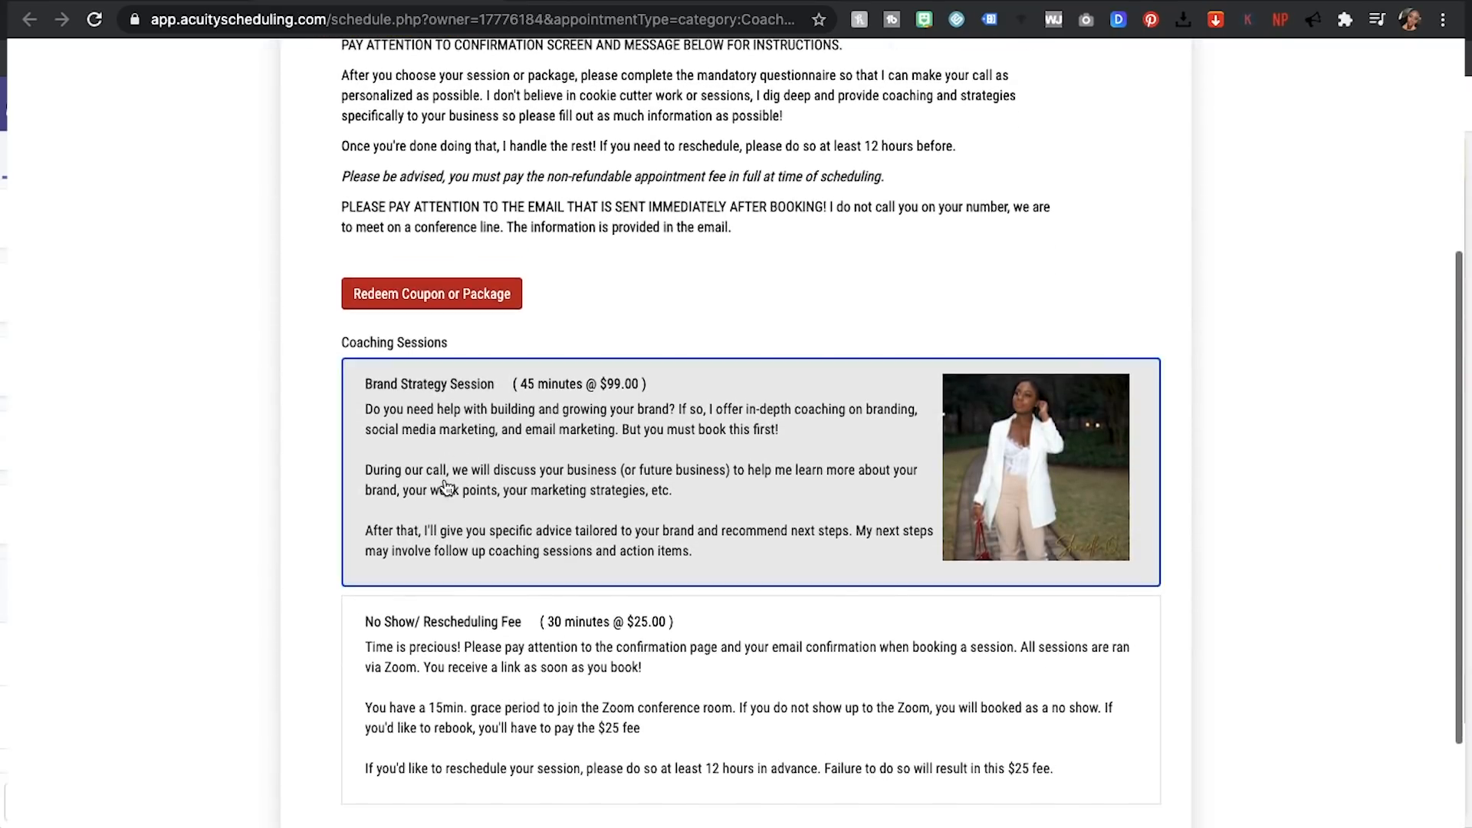
{"action": "left_click", "coordinate": [445, 488]}
{"action": "scroll", "coordinate": [445, 536], "scroll_direction": "down", "scroll_amount": 2}
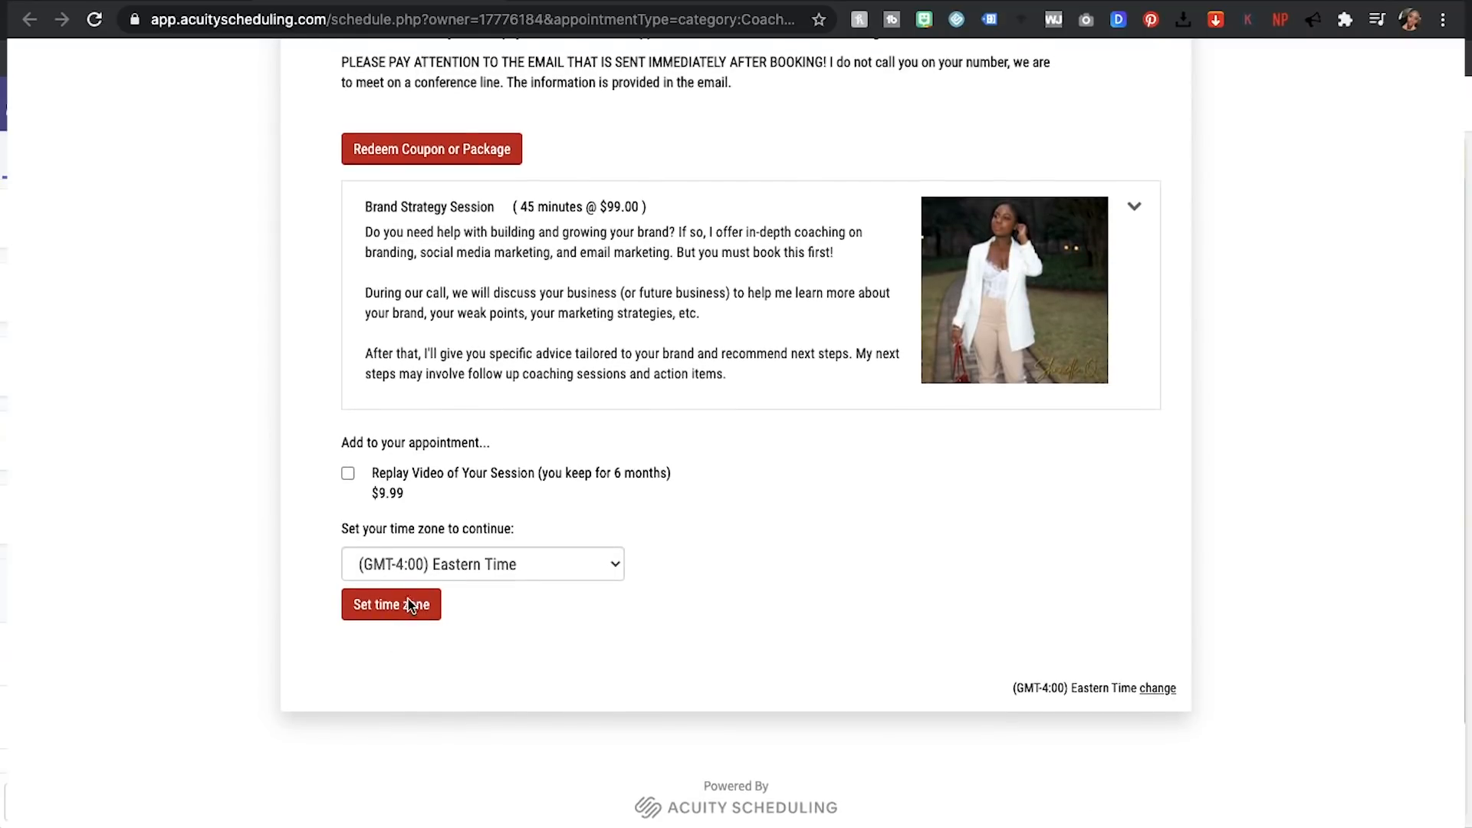
{"action": "left_click", "coordinate": [411, 606]}
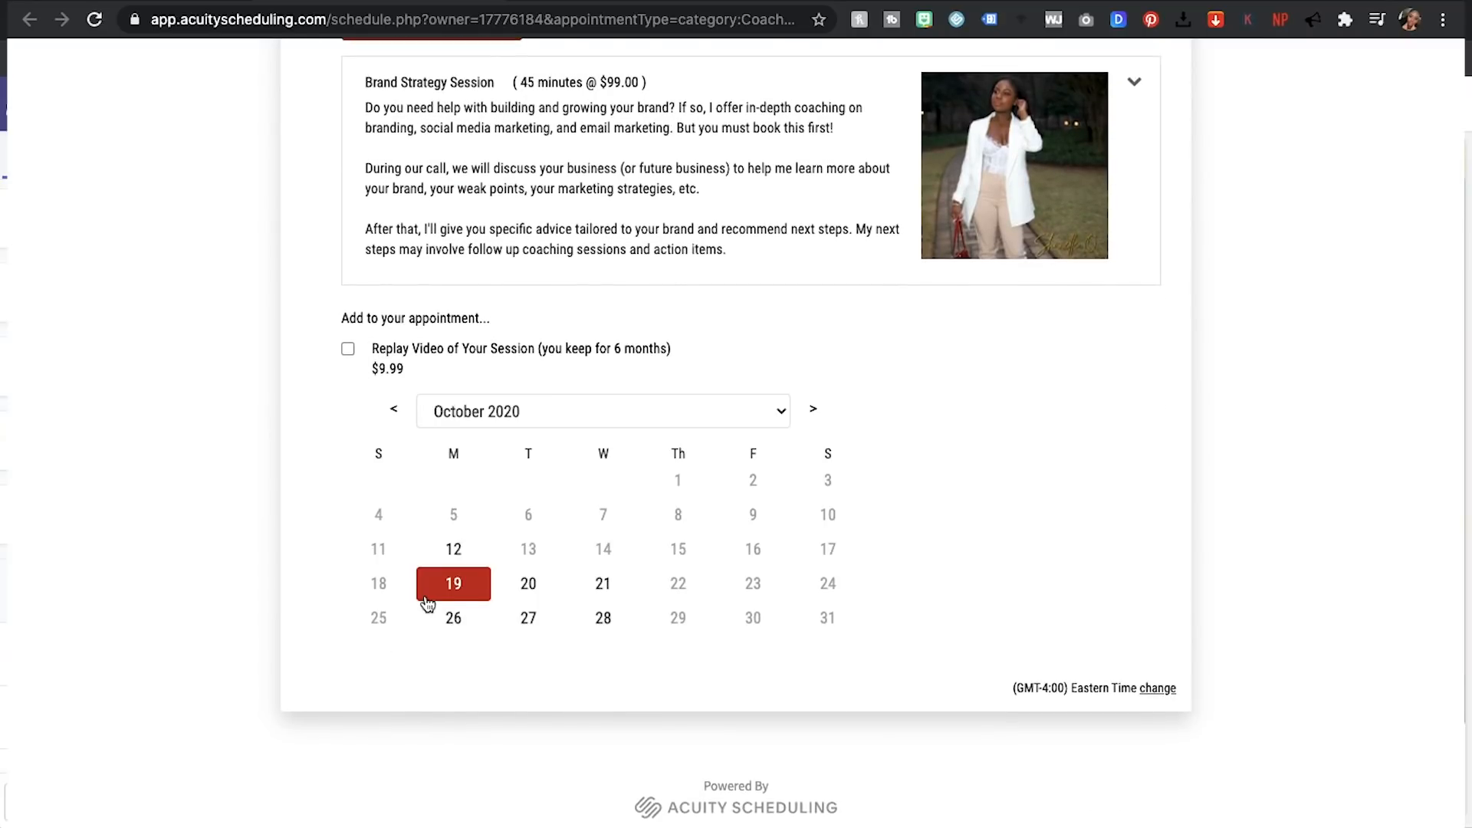
Select October 20, 2020 at 10:30am for the session and continue to the contact information form.
{"action": "left_click", "coordinate": [554, 587]}
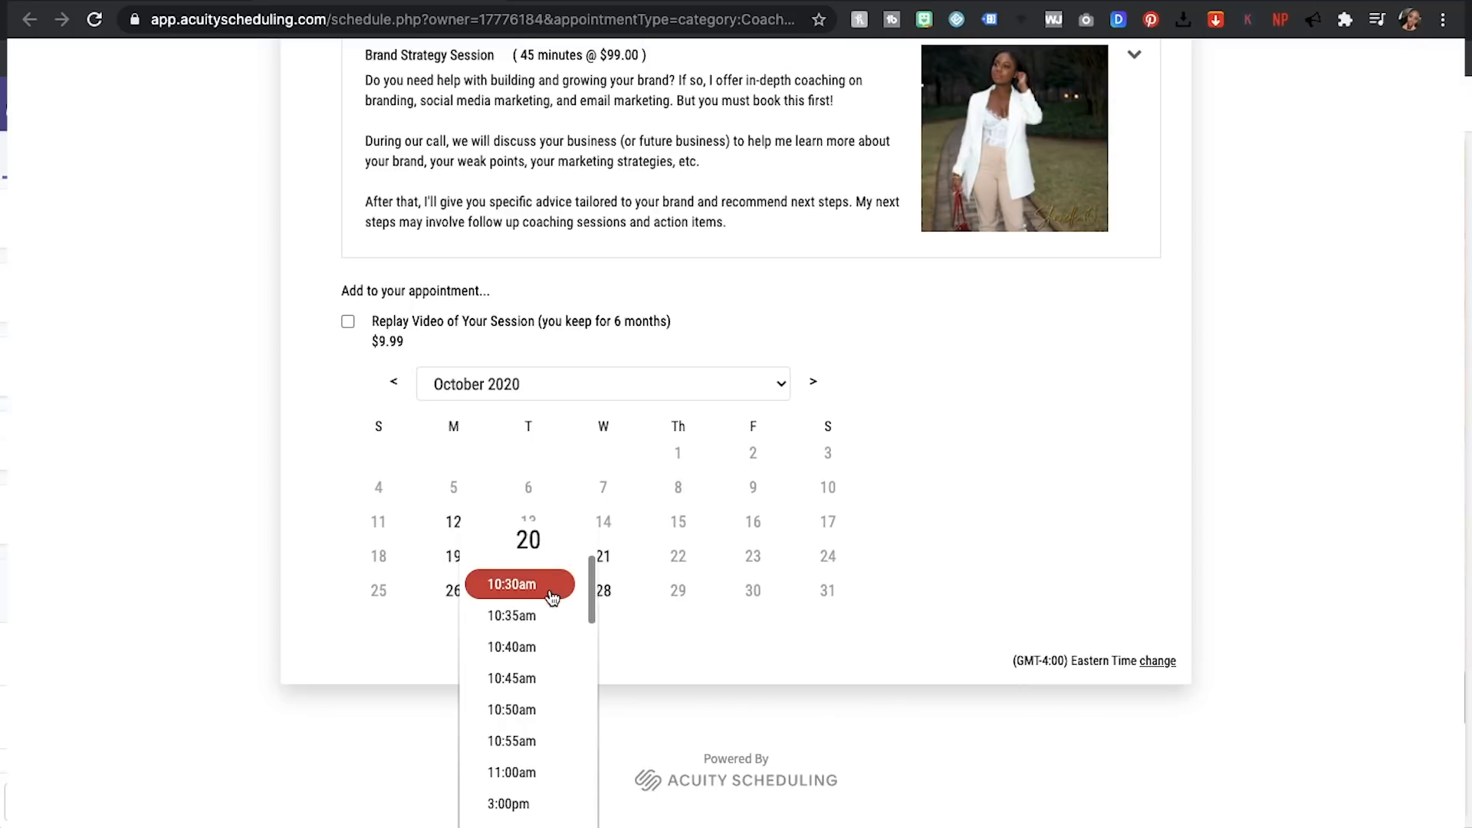
{"action": "left_click", "coordinate": [551, 592]}
{"action": "left_click", "coordinate": [621, 597]}
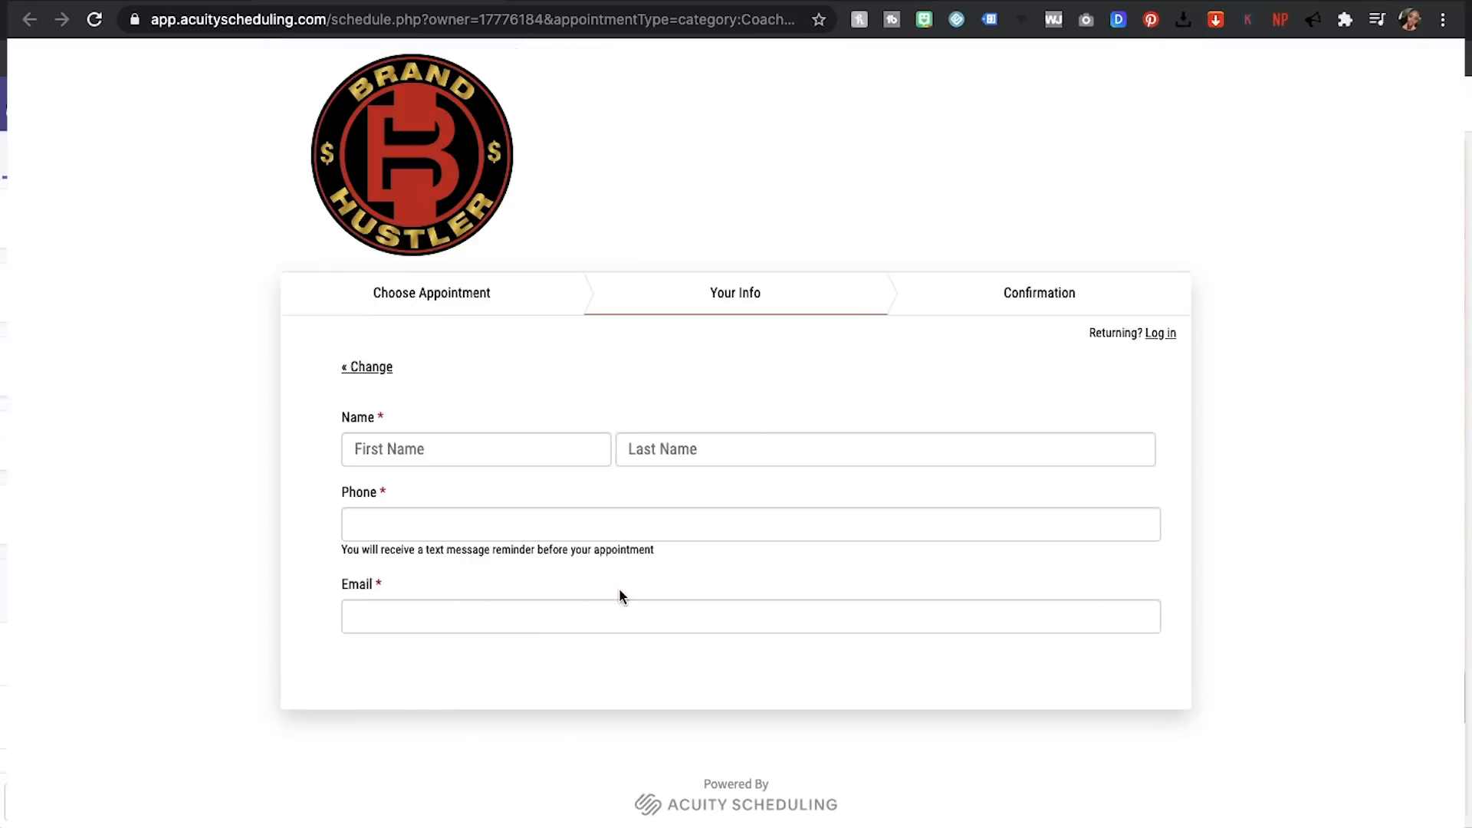